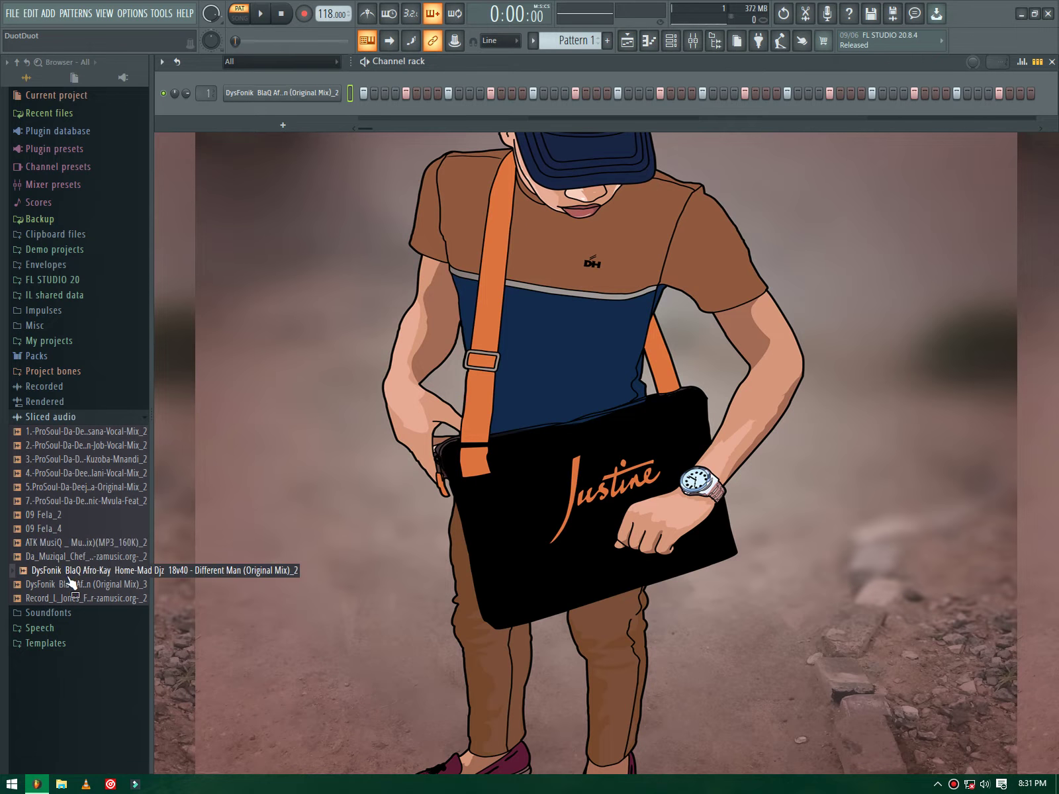
Step: From the bbbg folder, add [PBA] Hats (7) as a channel and place 02 - Burnt (Nostalgic Mix)_5 on Track 3
{"action": "left_click", "coordinate": [63, 283]}
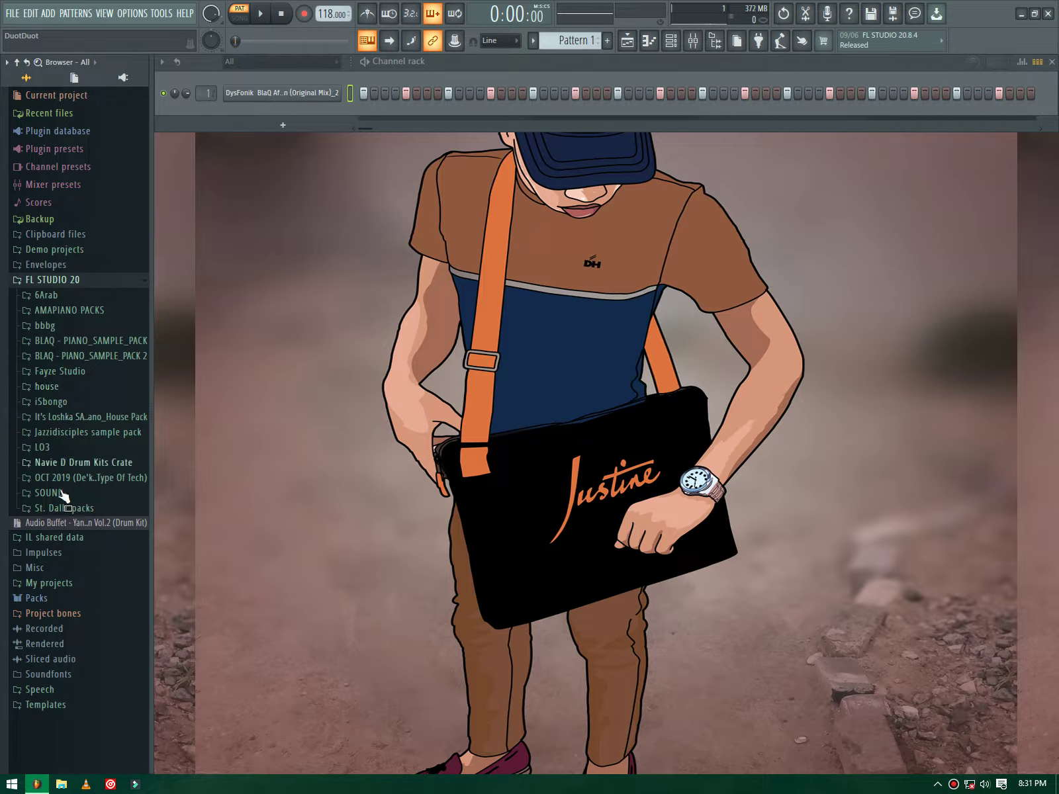
{"action": "left_click", "coordinate": [61, 325]}
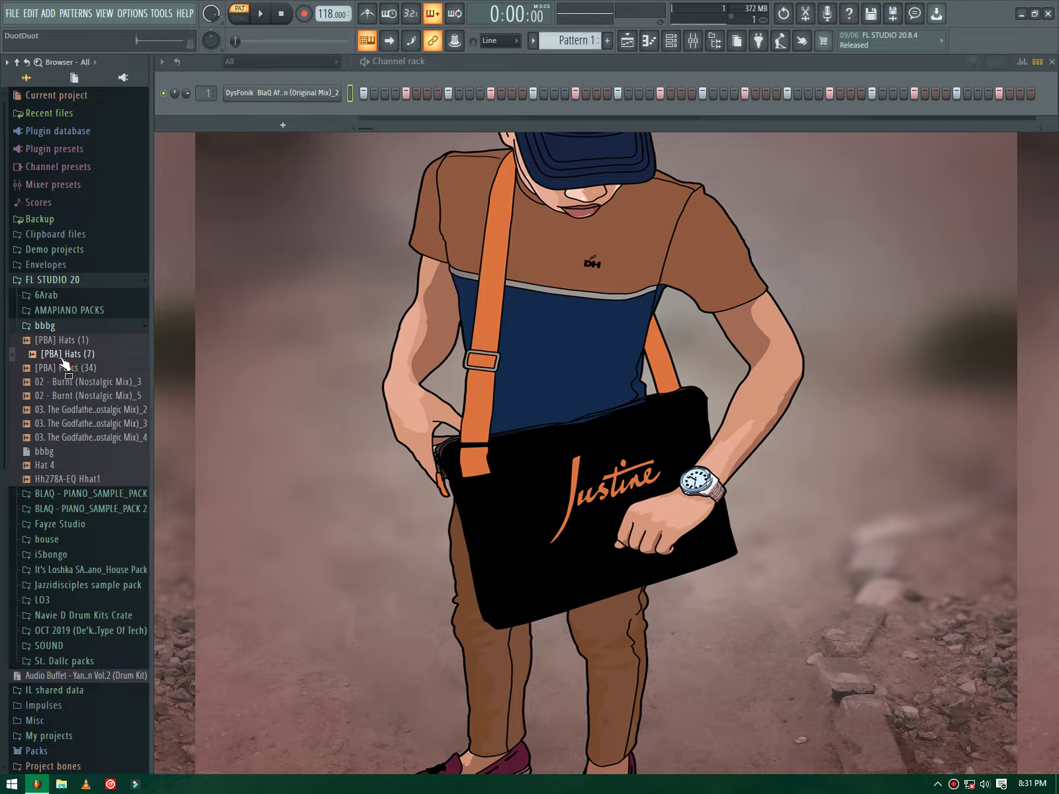
{"action": "left_click_drag", "start_coordinate": [284, 125], "coordinate": [285, 115]}
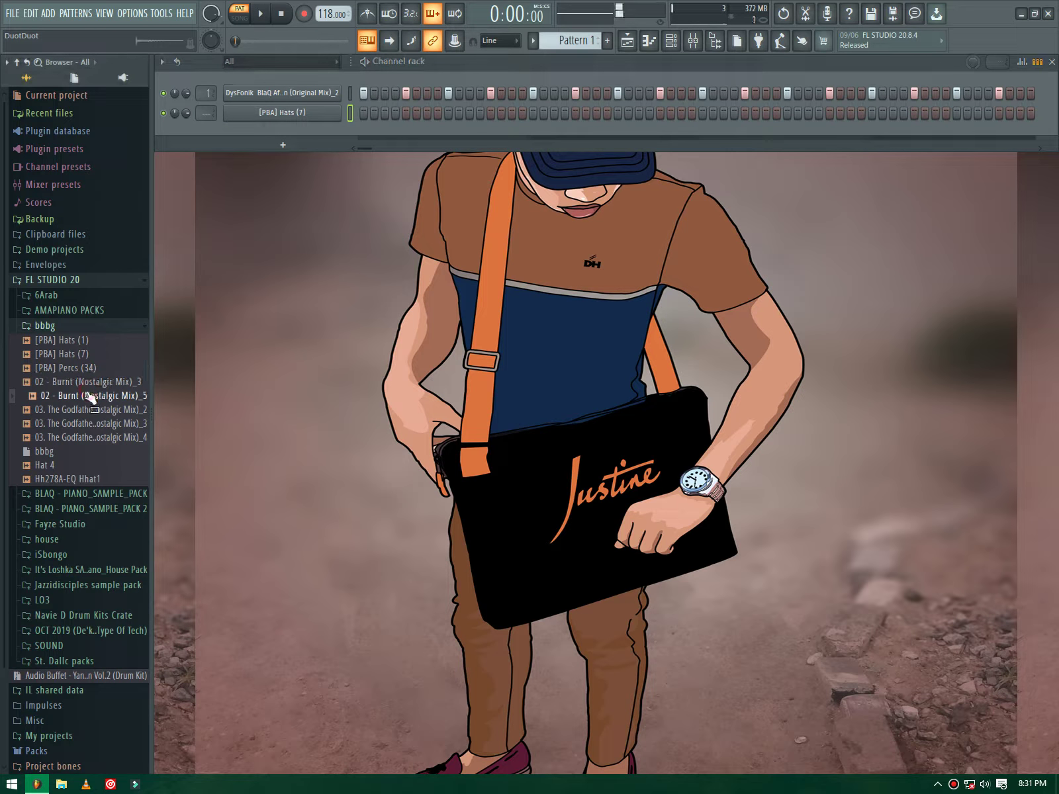
{"action": "left_click_drag", "start_coordinate": [649, 49], "coordinate": [540, 159]}
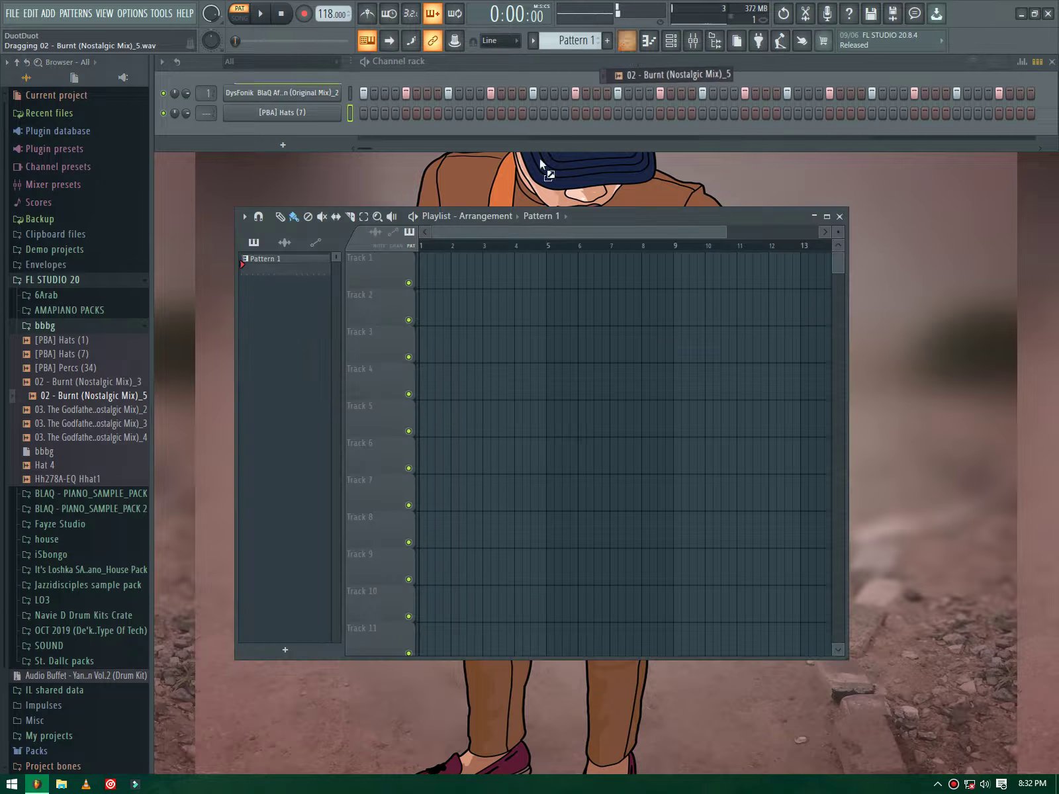
{"action": "left_click_drag", "start_coordinate": [411, 349], "coordinate": [422, 345]}
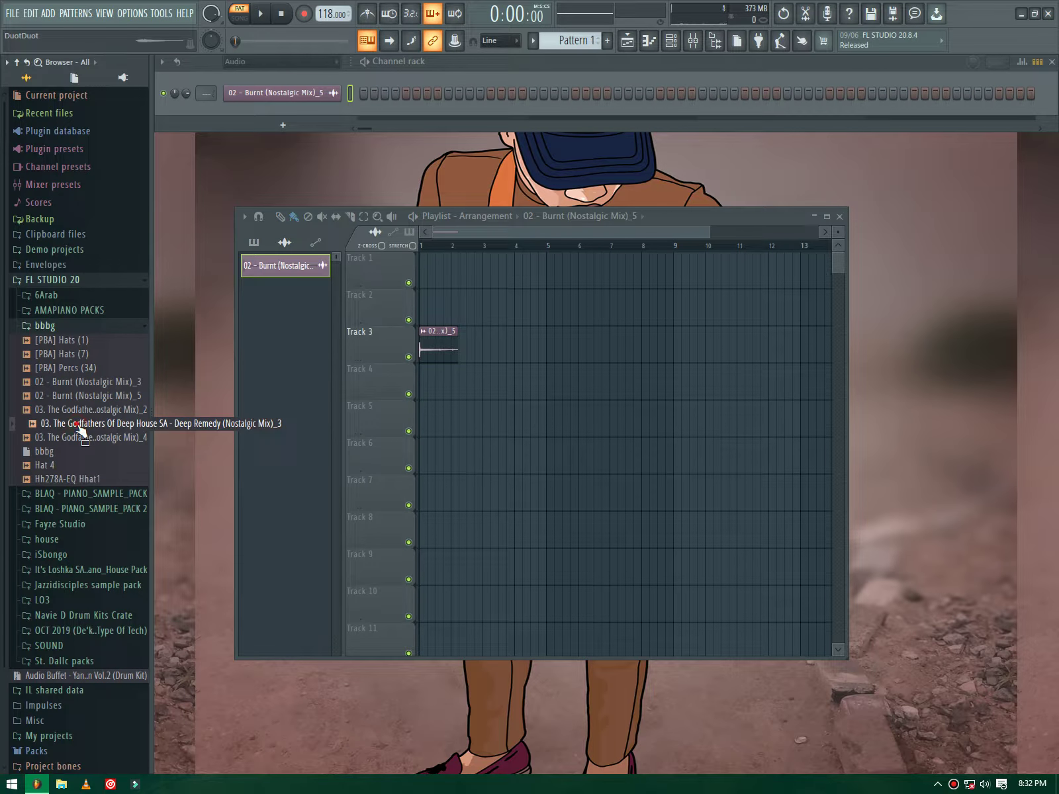
Step: Add Deep Remedy (Nostalgic Mix)_3, Deep Remedy (Nostalgic Mix)_4 and Hh278A-EQ Hhat1 as channels
{"action": "left_click_drag", "start_coordinate": [167, 405], "coordinate": [274, 110]}
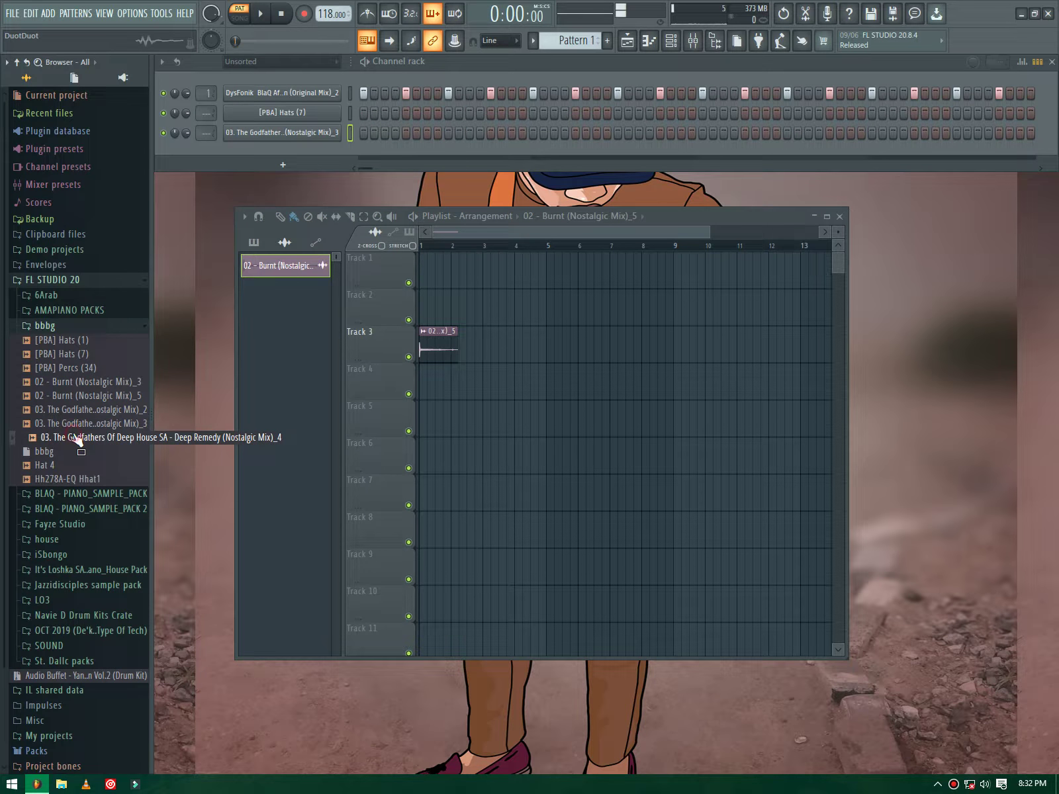
{"action": "left_click_drag", "start_coordinate": [150, 346], "coordinate": [240, 149]}
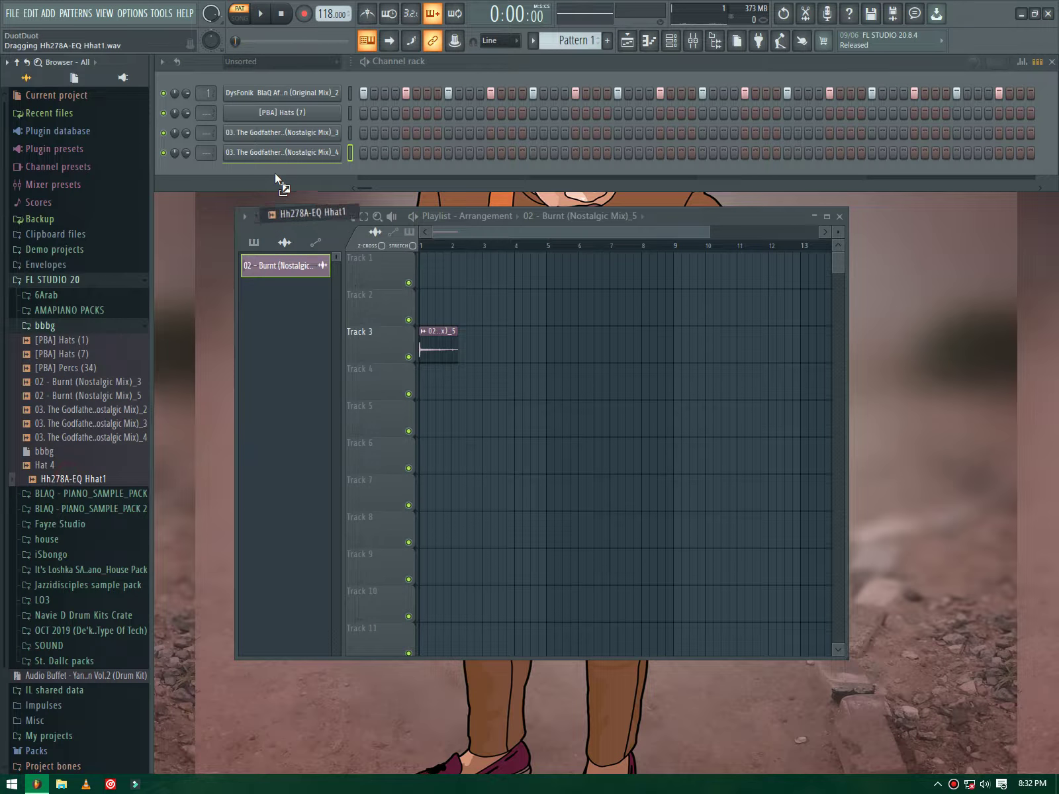
{"action": "left_click_drag", "start_coordinate": [275, 172], "coordinate": [274, 173]}
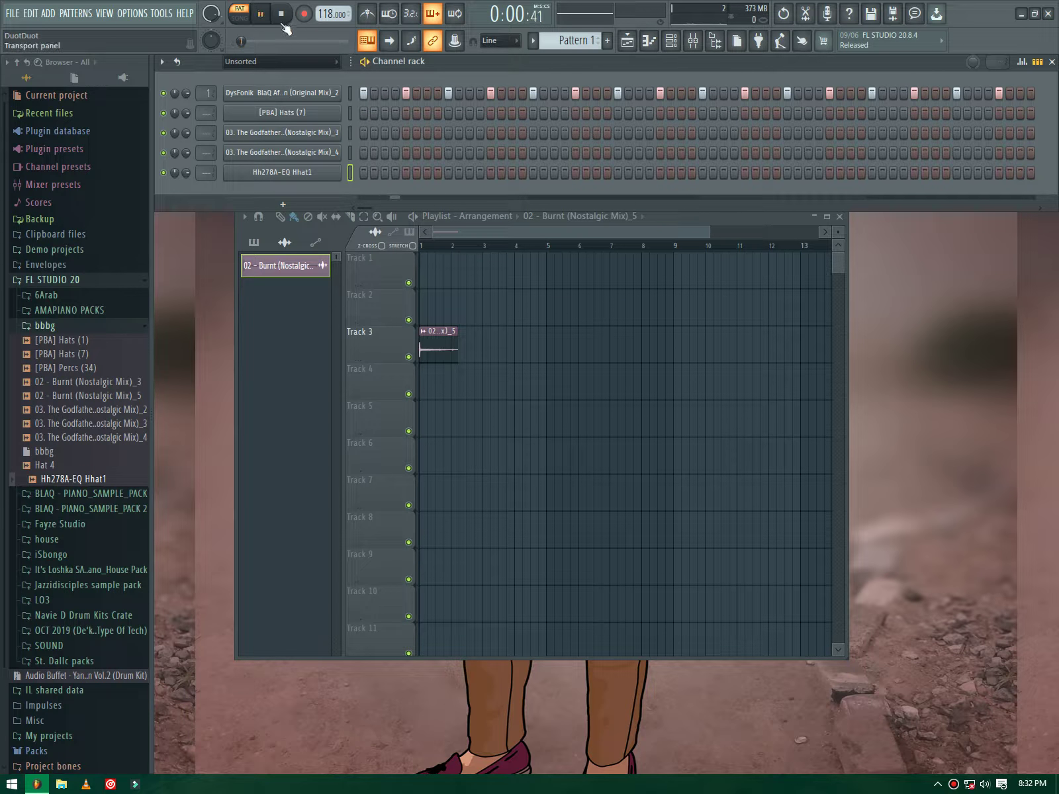
Step: Check the system playback volume, then zoom the playlist to lay Pattern 1 across bars 1–9 on Track 1
{"action": "left_click", "coordinate": [981, 785]}
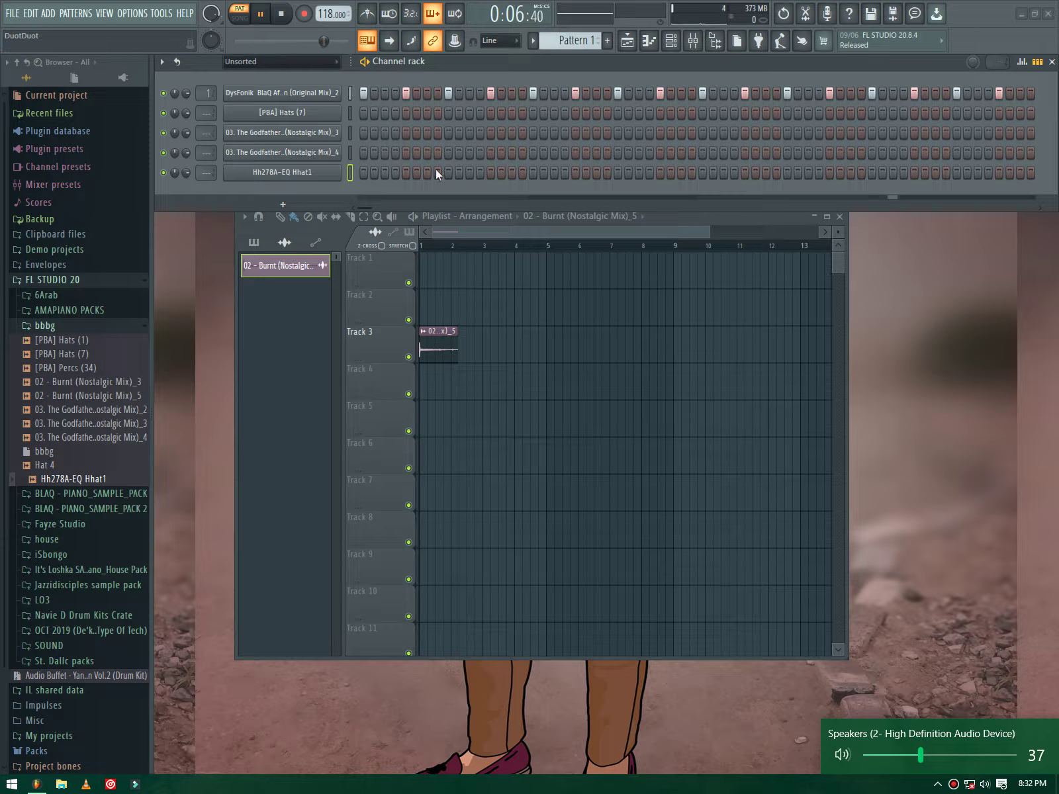
{"action": "left_click", "coordinate": [318, 195]}
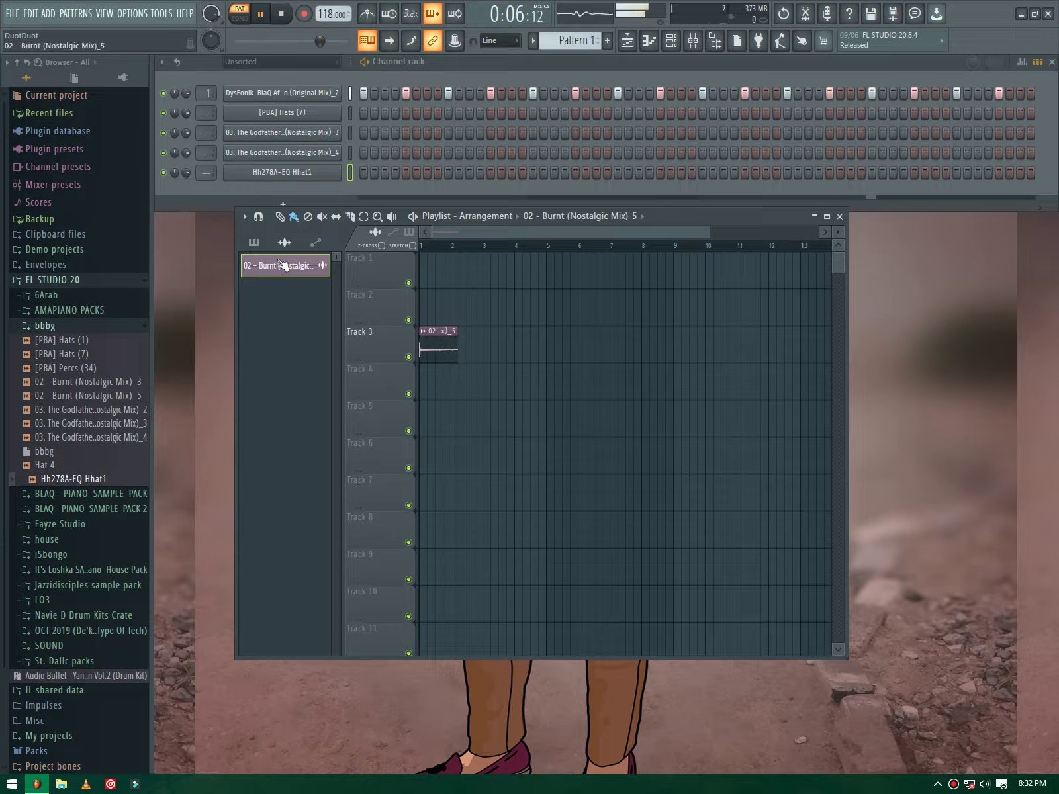
{"action": "scroll", "coordinate": [468, 298], "scroll_direction": "down", "scroll_amount": 4}
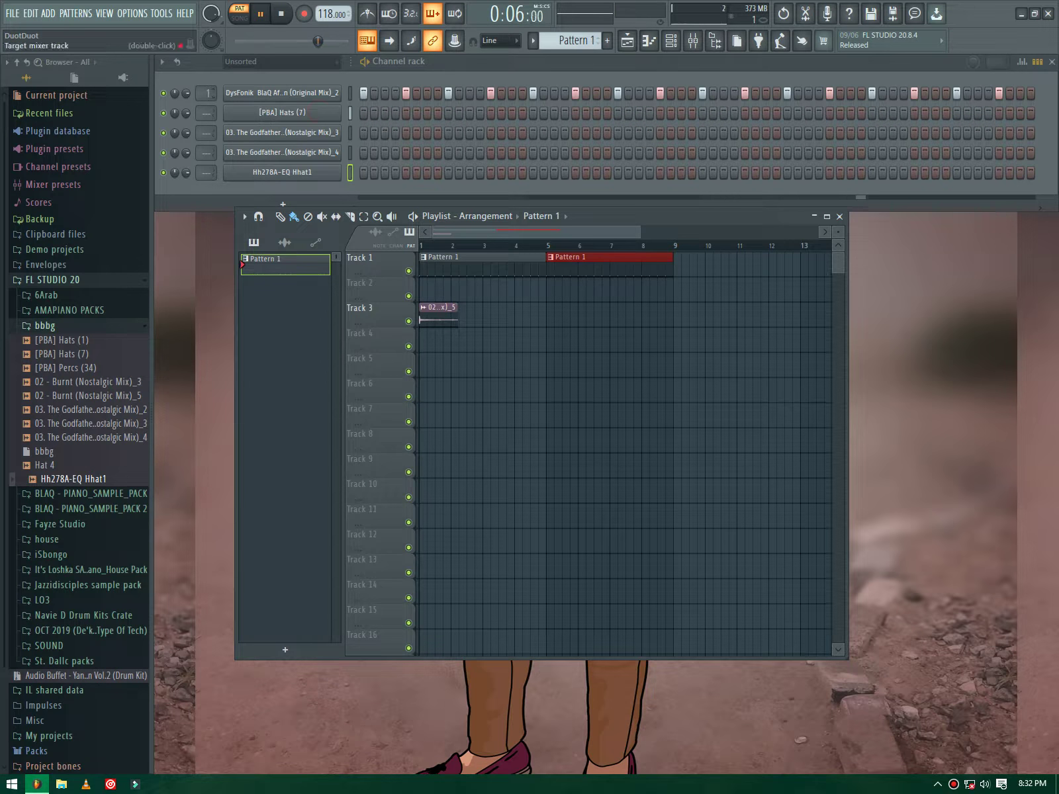
Step: Switch on four hi-hat steps in the [PBA] Hats (7) row
{"action": "left_click", "coordinate": [405, 112]}
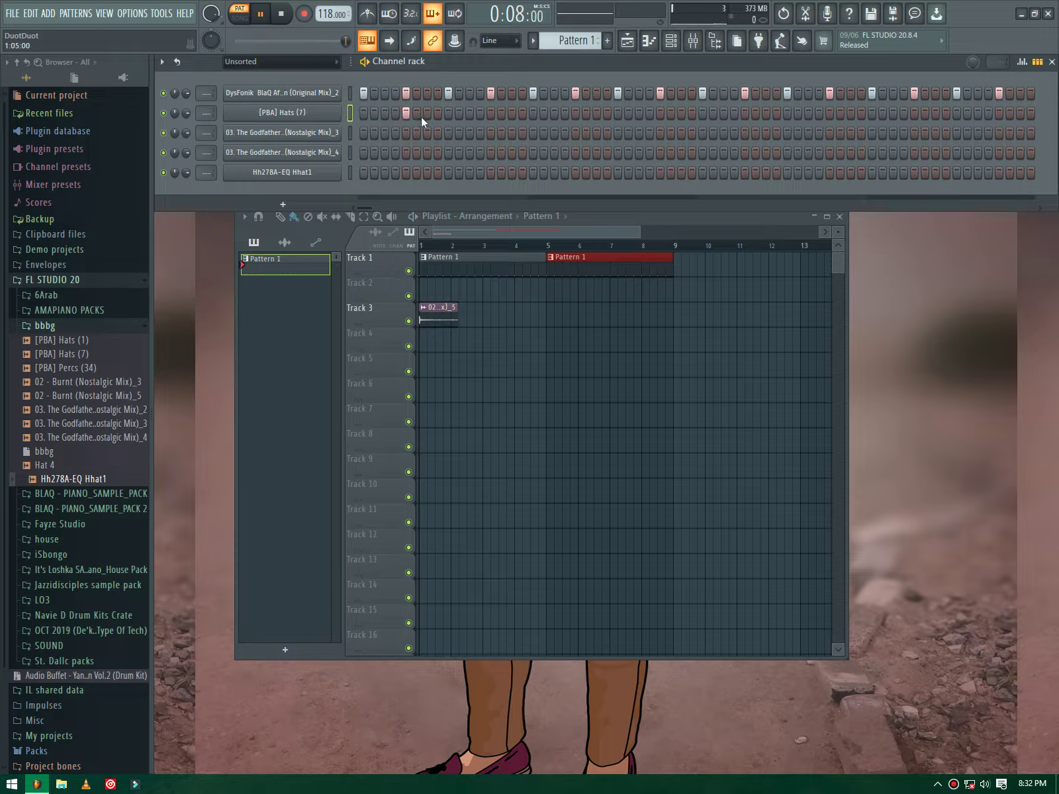
{"action": "left_click", "coordinate": [438, 113]}
{"action": "left_click", "coordinate": [469, 113]}
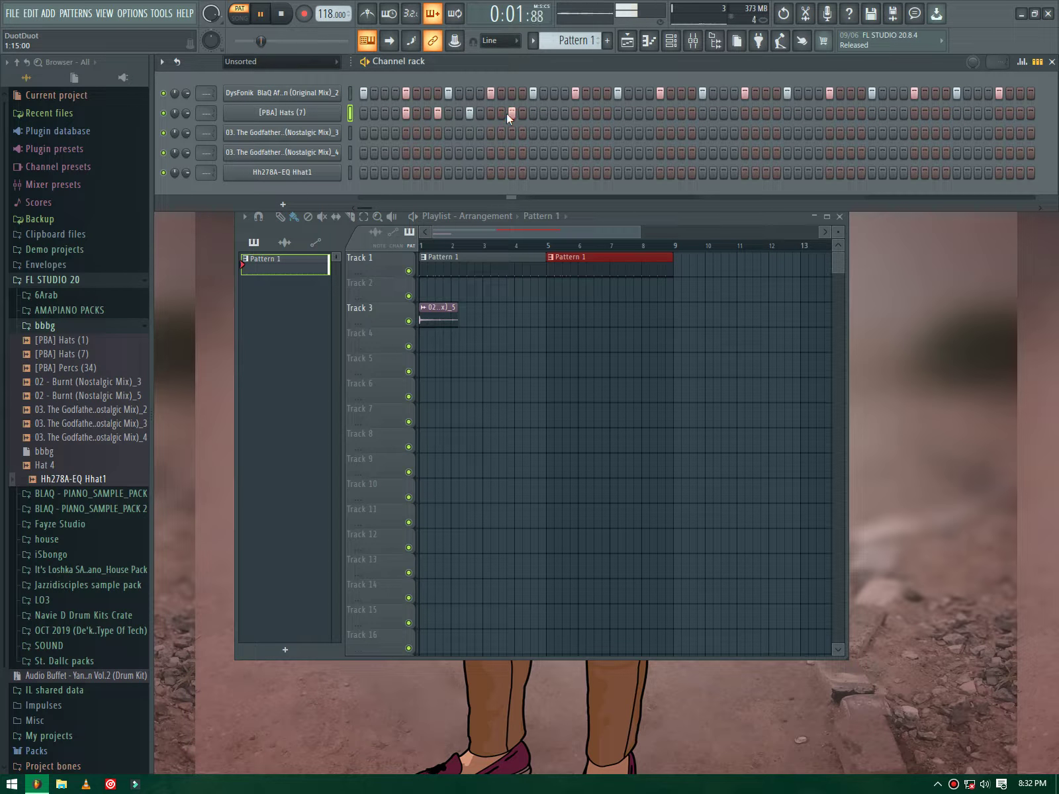
{"action": "left_click", "coordinate": [504, 112]}
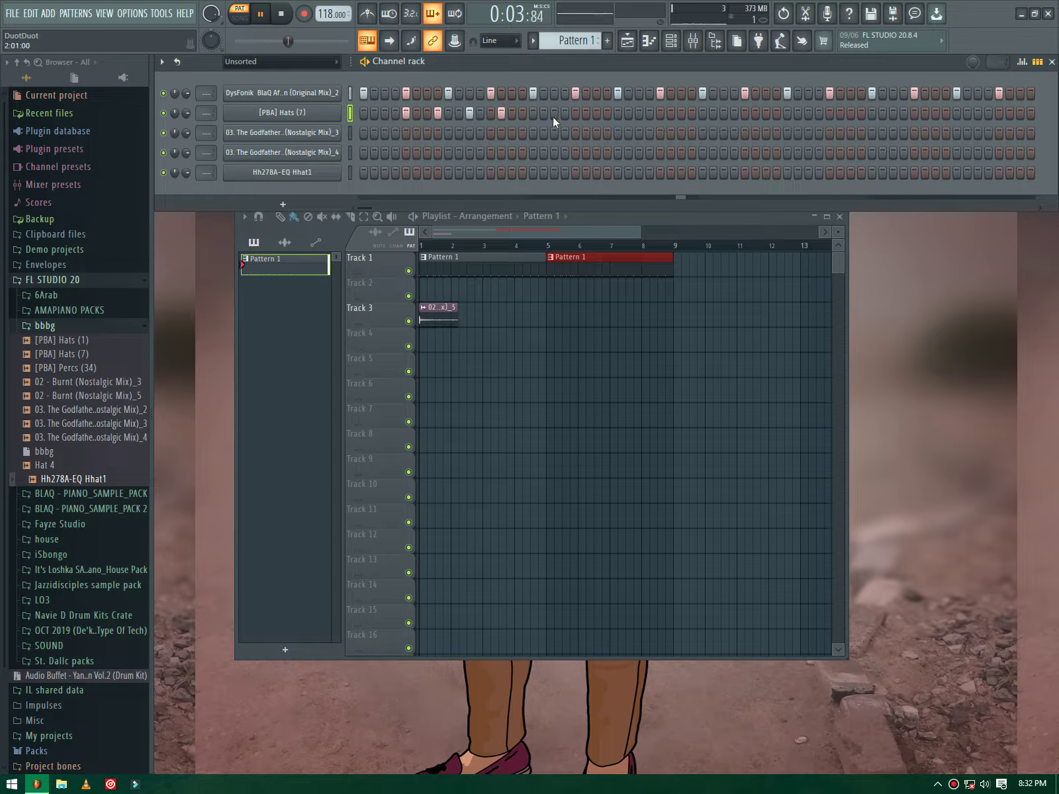
Step: In the piano roll, duplicate the bar-1 hi-hat notes with Ctrl+B to fill bars 1–4
{"action": "right_click", "coordinate": [349, 113]}
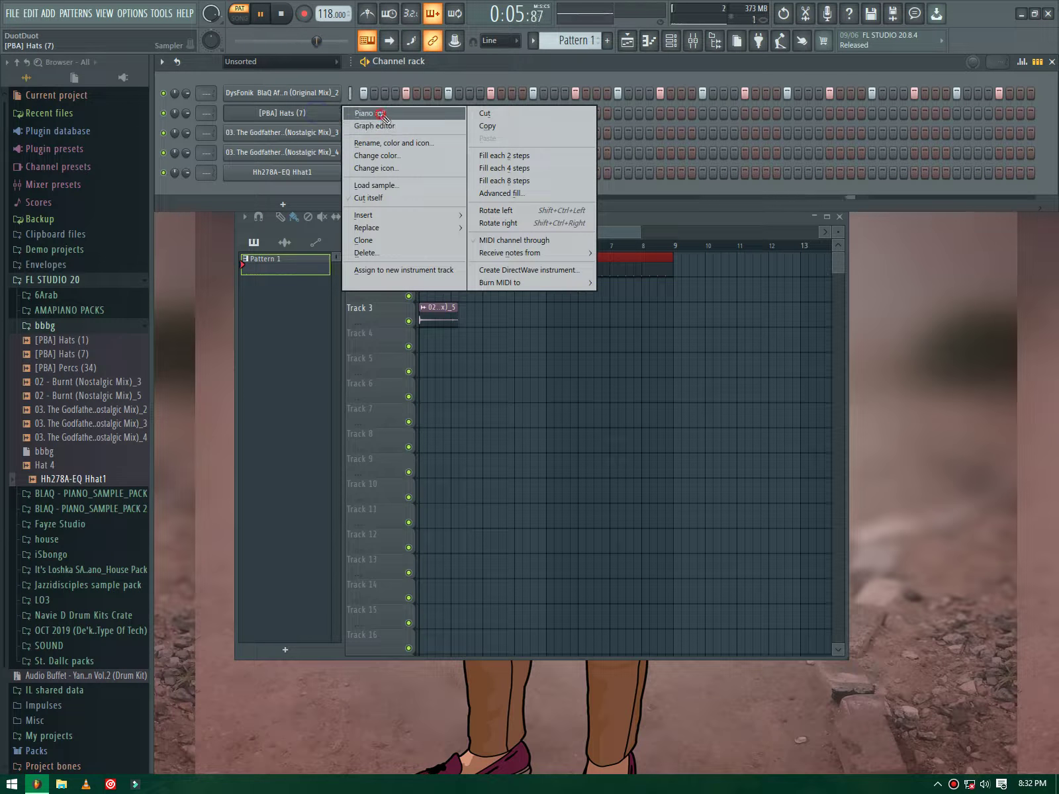
{"action": "left_click", "coordinate": [381, 114]}
{"action": "left_click", "coordinate": [456, 91]}
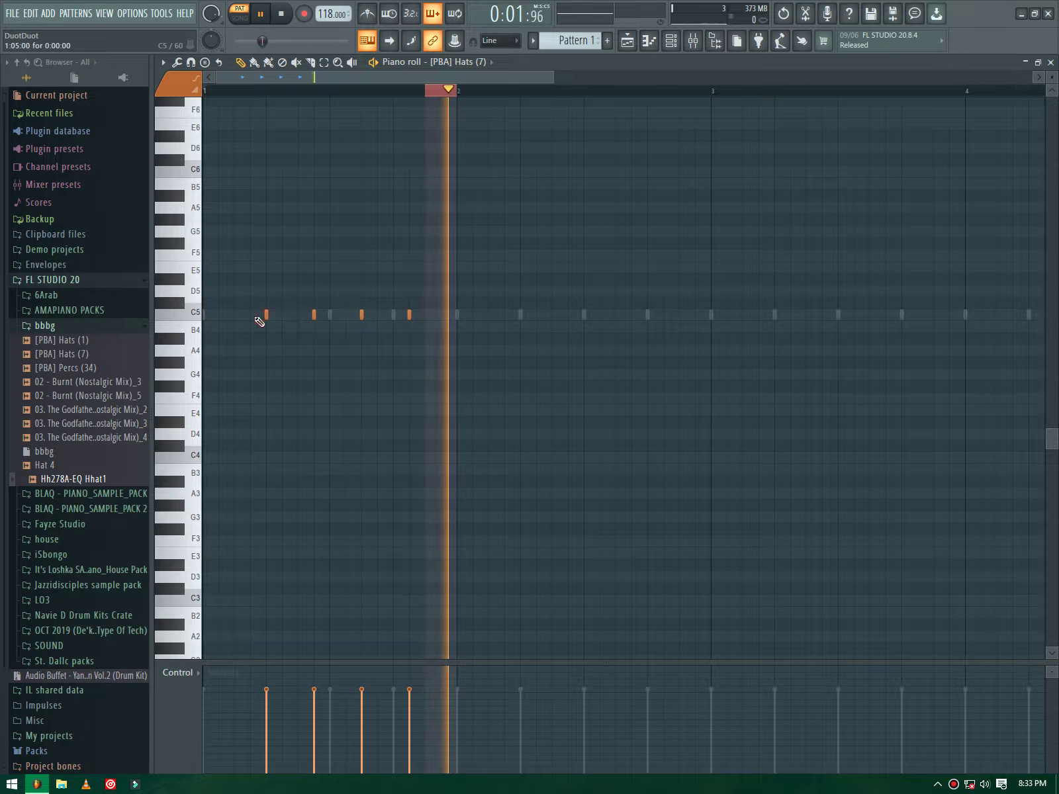
{"action": "left_click_drag", "start_coordinate": [454, 91], "coordinate": [159, 89]}
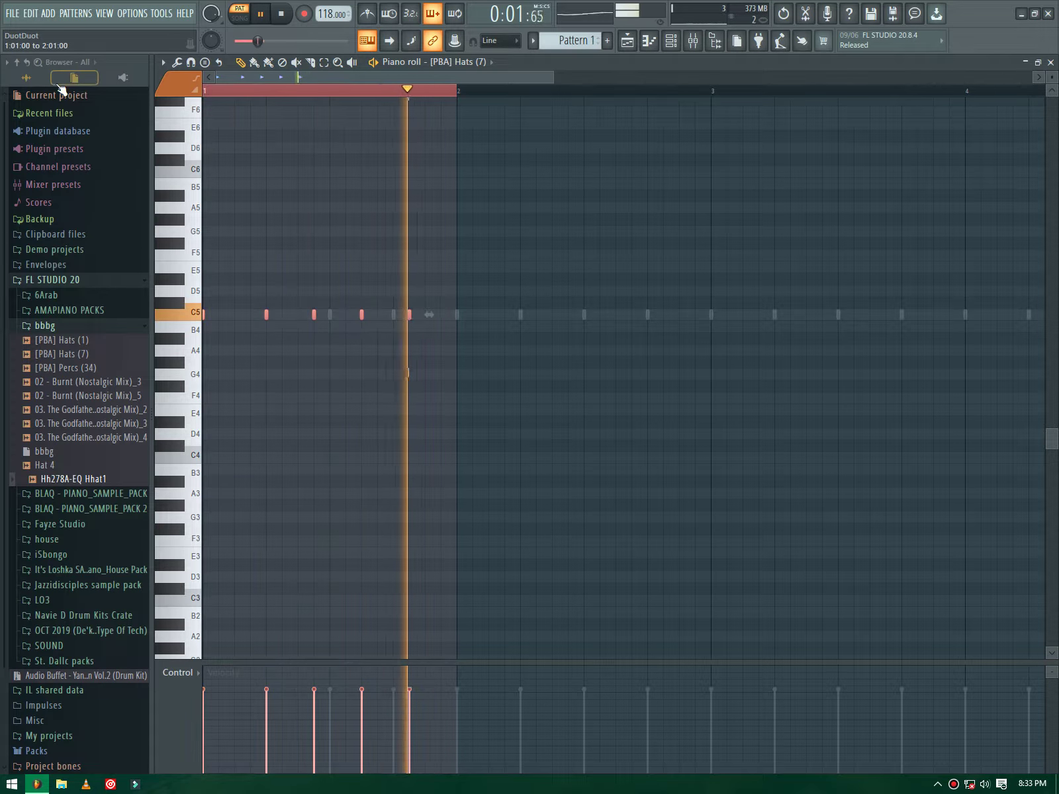
{"action": "key", "text": "ctrl+b"}
{"action": "key", "text": "ctrl+b"}
{"action": "key", "text": "ctrl+b"}
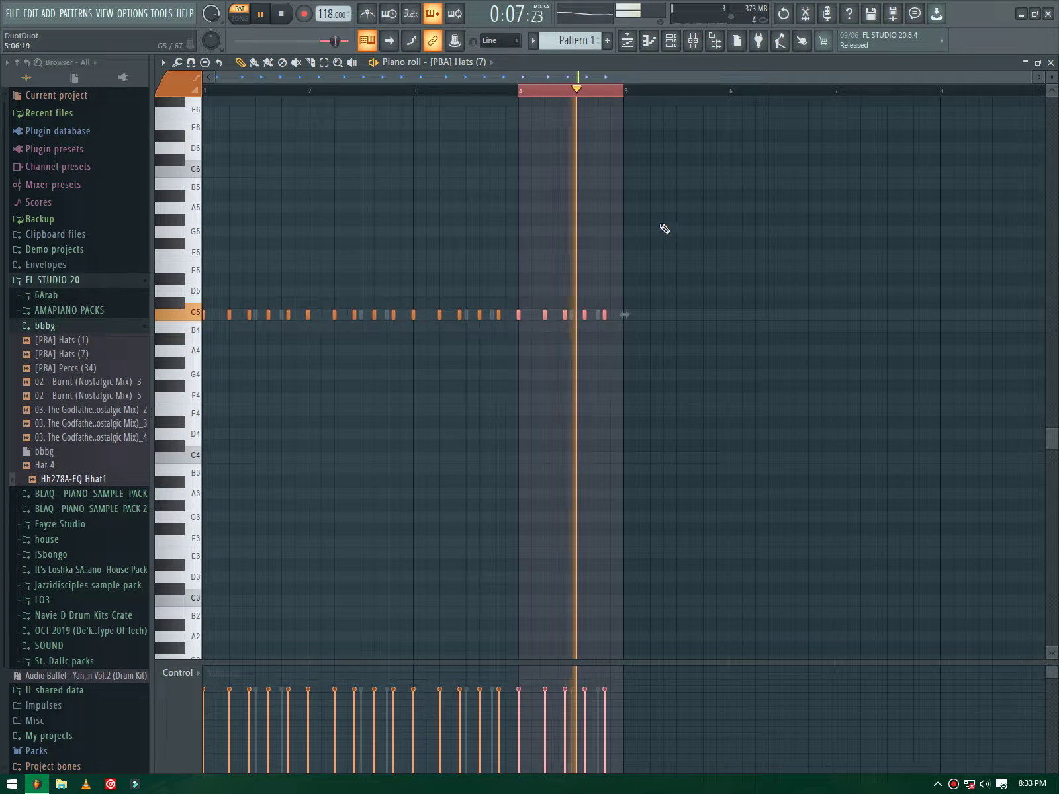
{"action": "key", "text": "F6"}
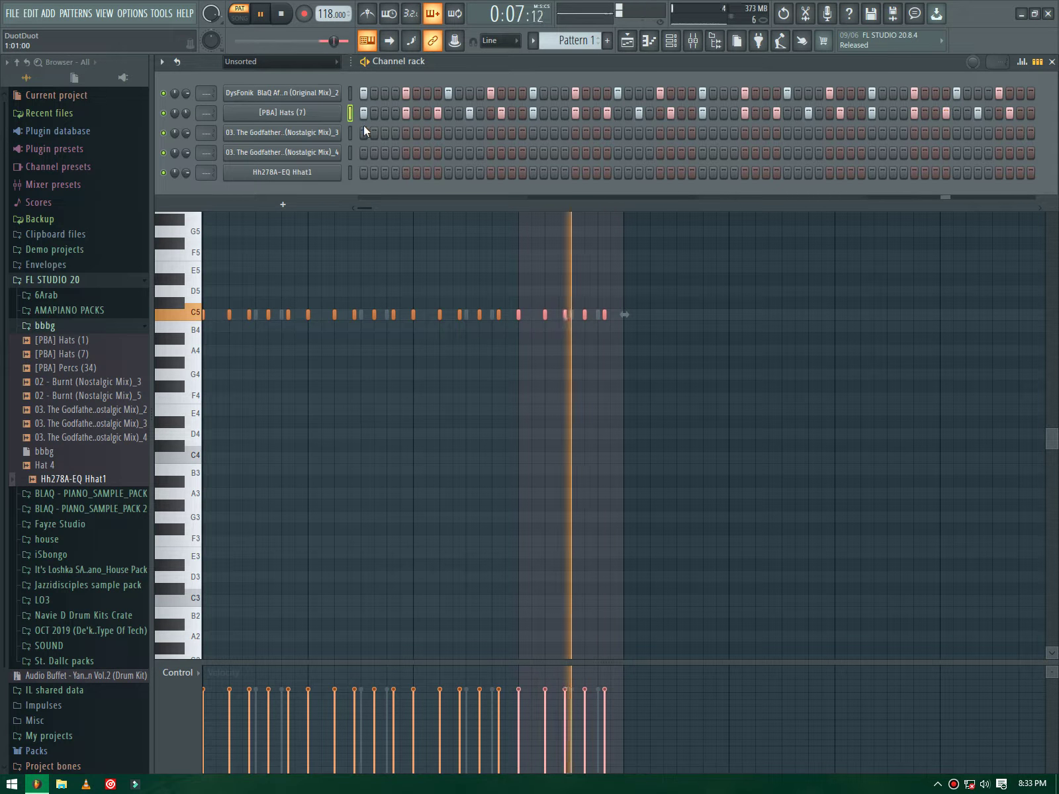
Step: Switch on four groups of three steps across the Deep Remedy _4 row
{"action": "left_click", "coordinate": [437, 152]}
{"action": "left_click", "coordinate": [469, 153]}
{"action": "left_click", "coordinate": [501, 153]}
{"action": "left_click", "coordinate": [605, 155]}
{"action": "left_click", "coordinate": [639, 153]}
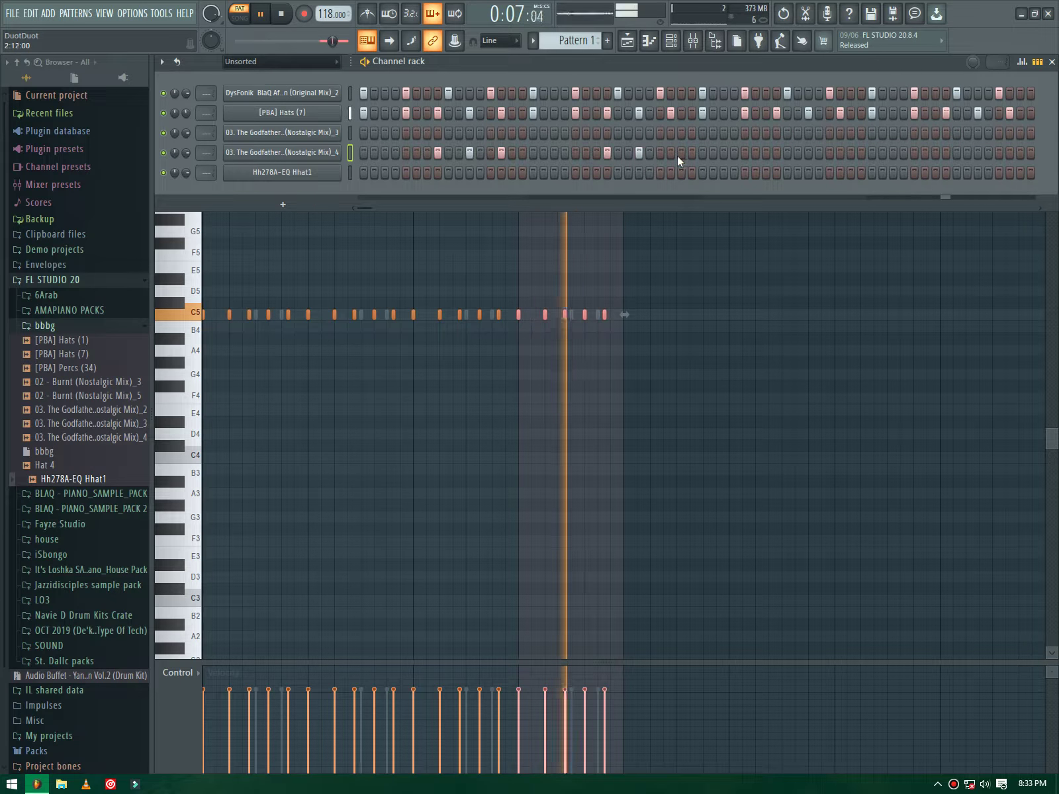
{"action": "left_click", "coordinate": [671, 154]}
{"action": "left_click", "coordinate": [777, 154]}
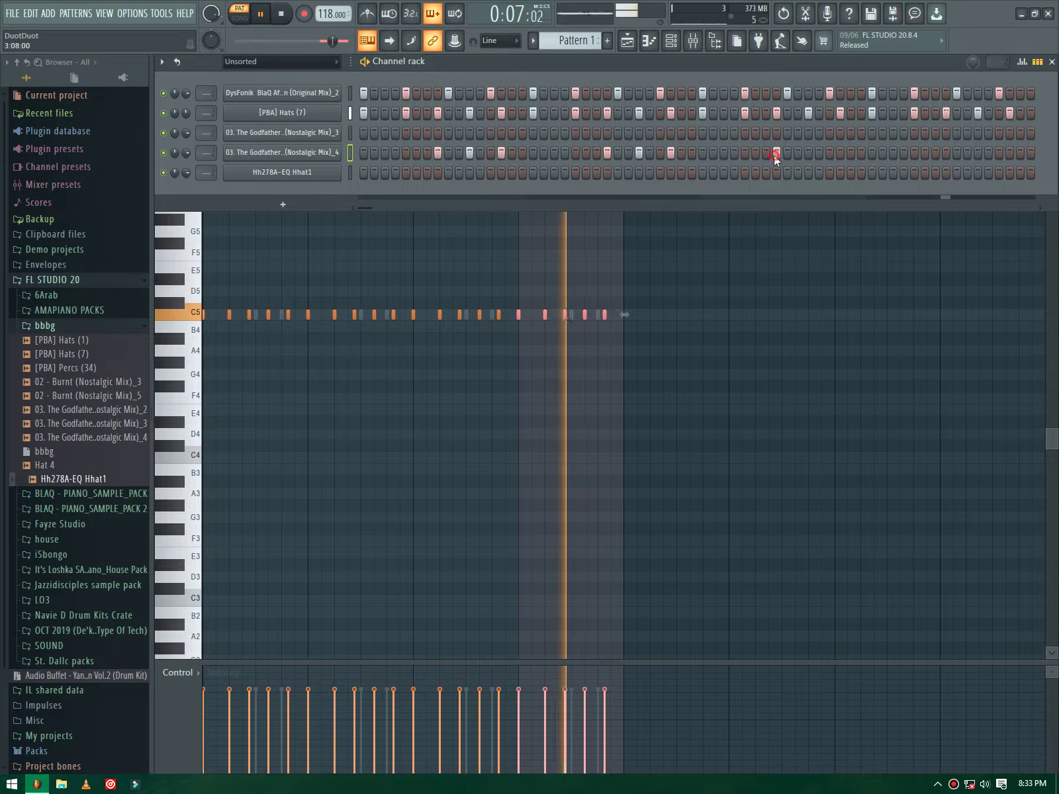
{"action": "left_click", "coordinate": [808, 153]}
{"action": "left_click", "coordinate": [840, 153]}
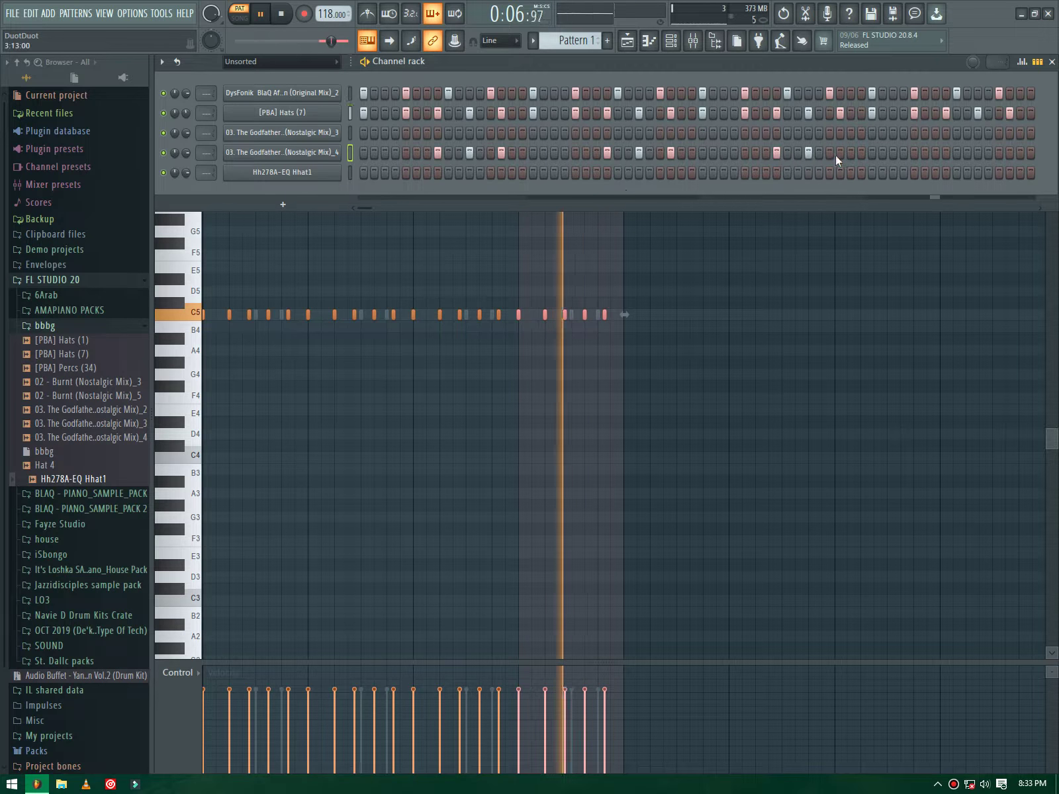
{"action": "left_click", "coordinate": [945, 153]}
{"action": "left_click", "coordinate": [978, 153]}
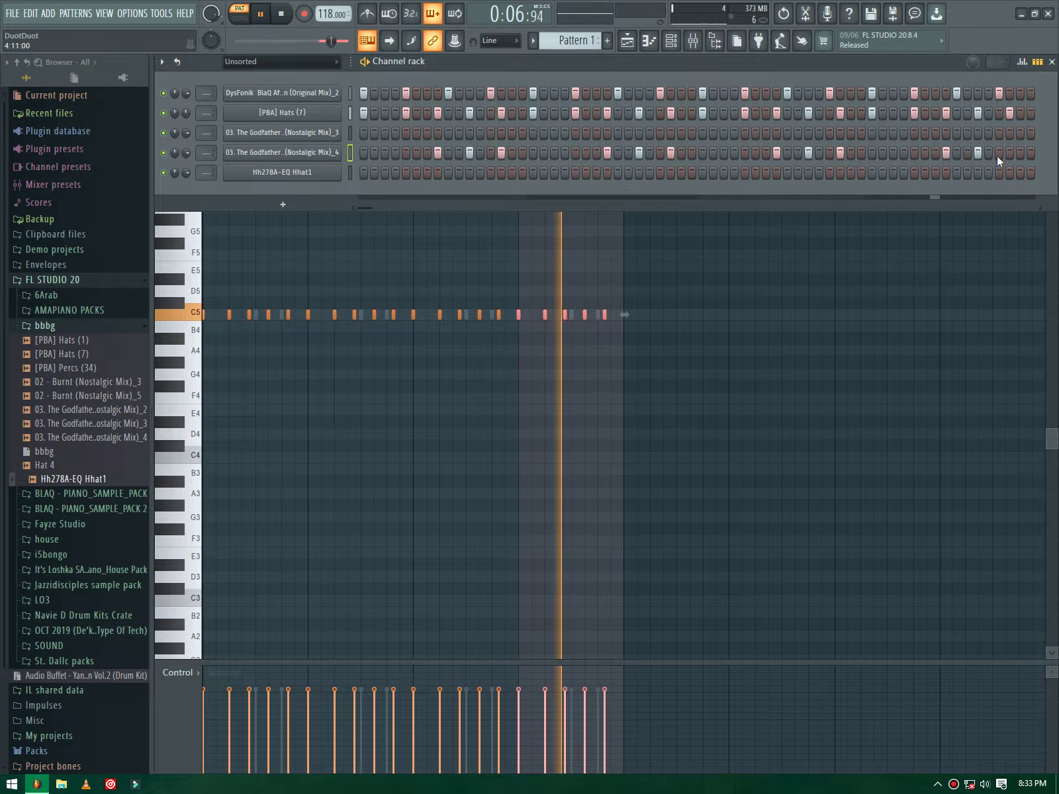
{"action": "left_click", "coordinate": [1009, 153]}
Step: Turn on every step of the Hh278A-EQ Hhat1 row and open its sampler settings
{"action": "left_click", "coordinate": [779, 268]}
{"action": "right_click", "coordinate": [561, 94]}
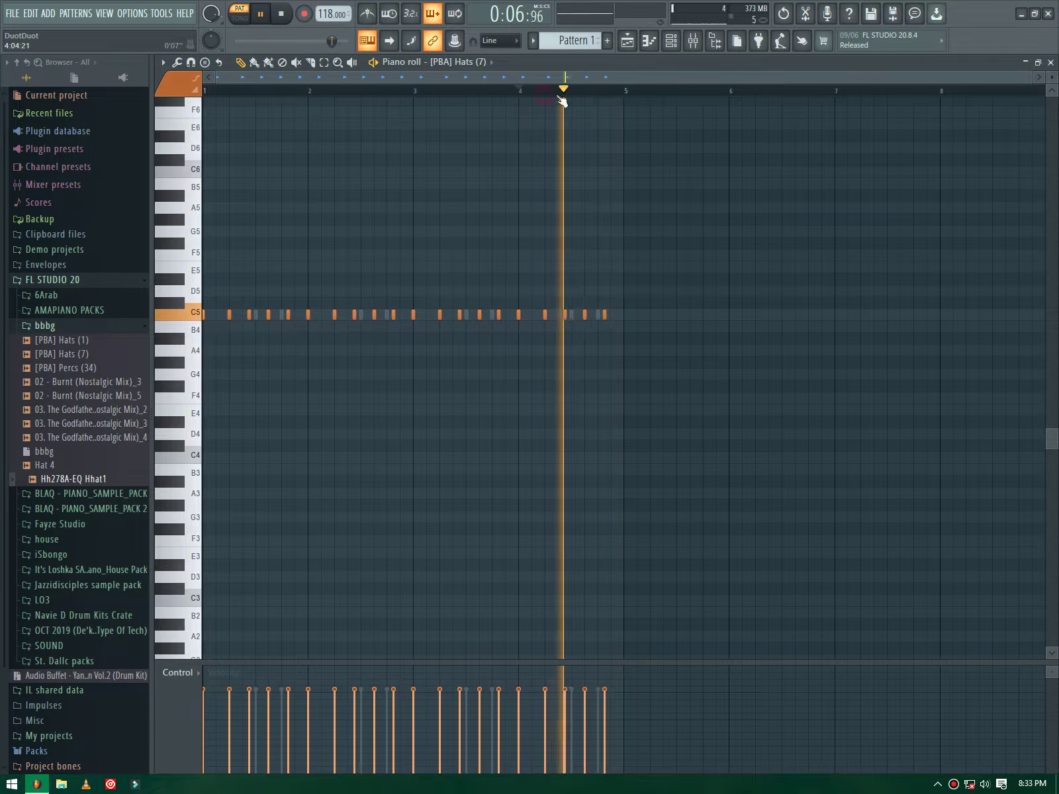
{"action": "key", "text": "F6"}
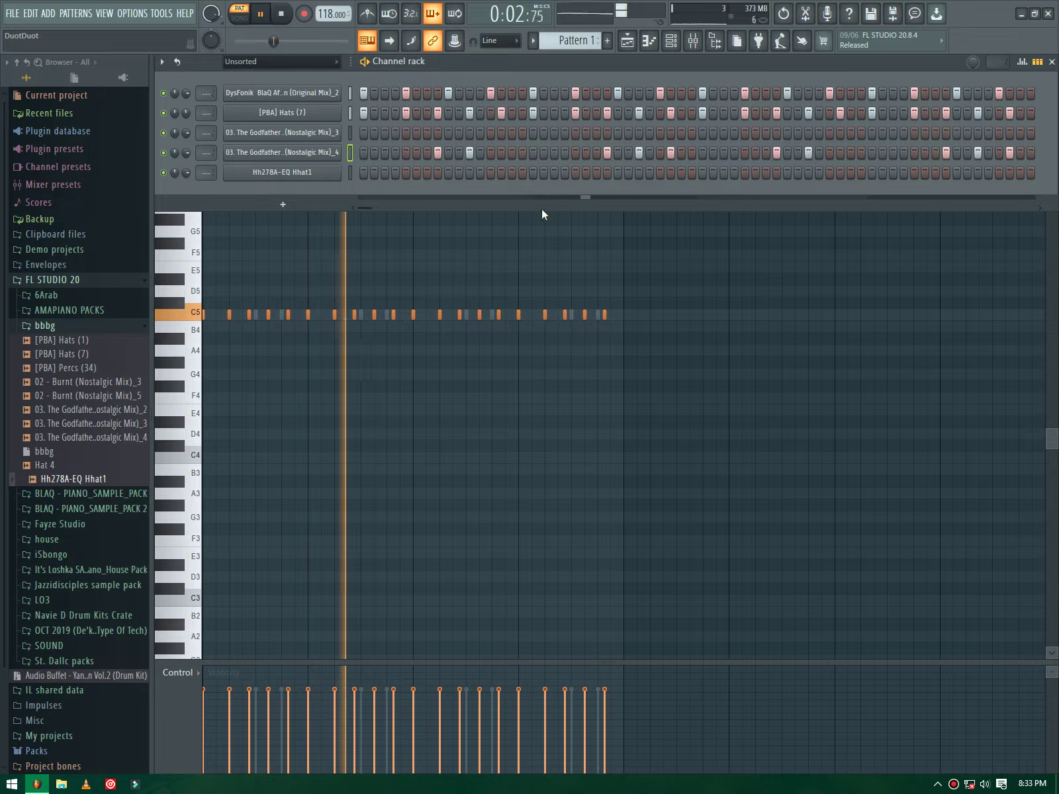
{"action": "mouse_move", "coordinate": [364, 174]}
{"action": "left_mouse_down"}
{"action": "mouse_move", "coordinate": [928, 192]}
{"action": "mouse_move", "coordinate": [1031, 181]}
{"action": "left_mouse_up"}
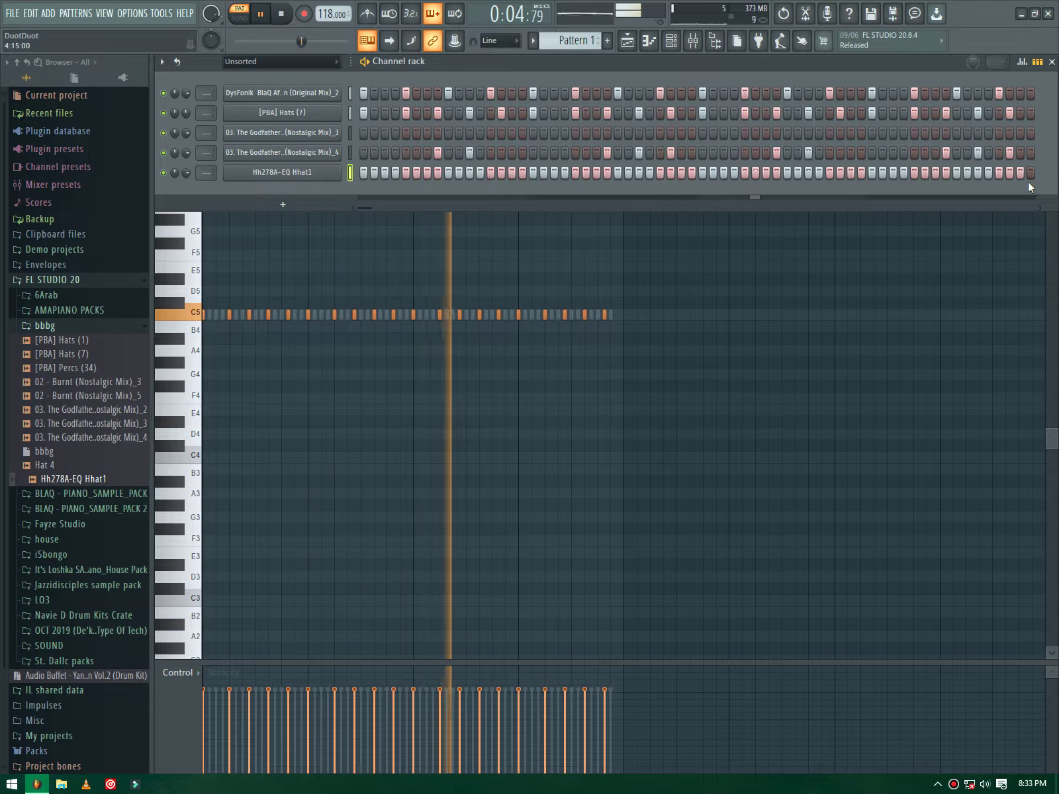
{"action": "left_click", "coordinate": [326, 175]}
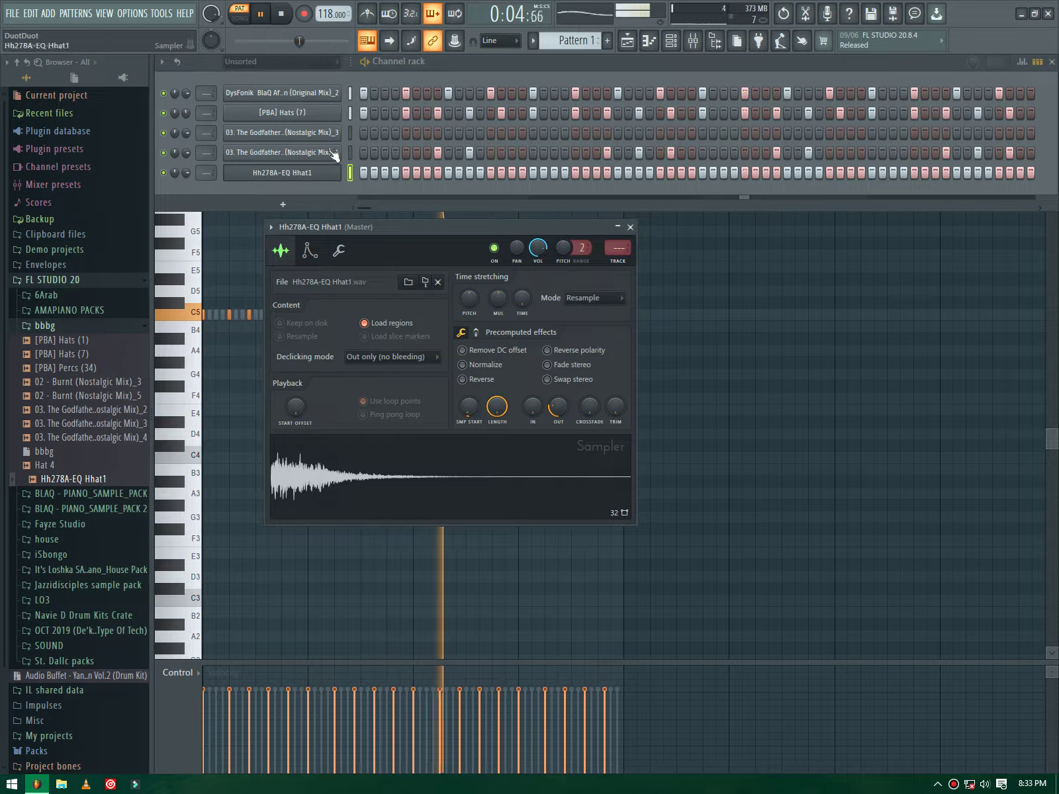
Step: Normalize the Deep Remedy _3 sample and close its sampler settings
{"action": "left_click", "coordinate": [326, 135]}
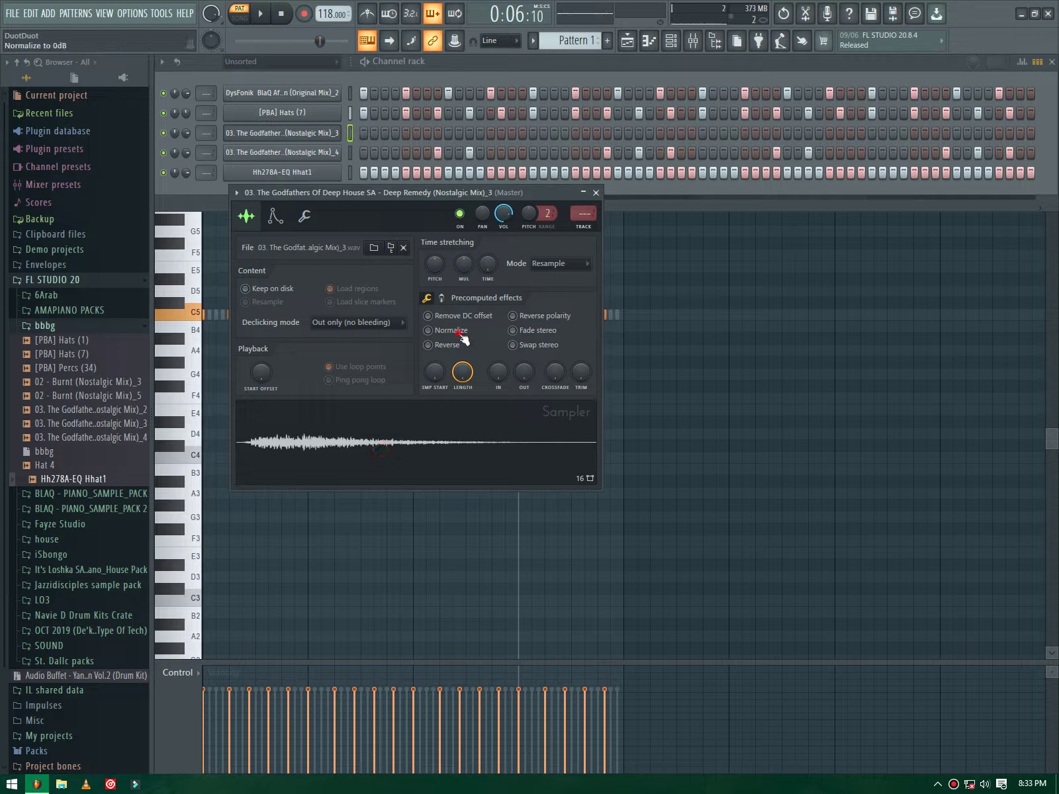
{"action": "left_click", "coordinate": [428, 330]}
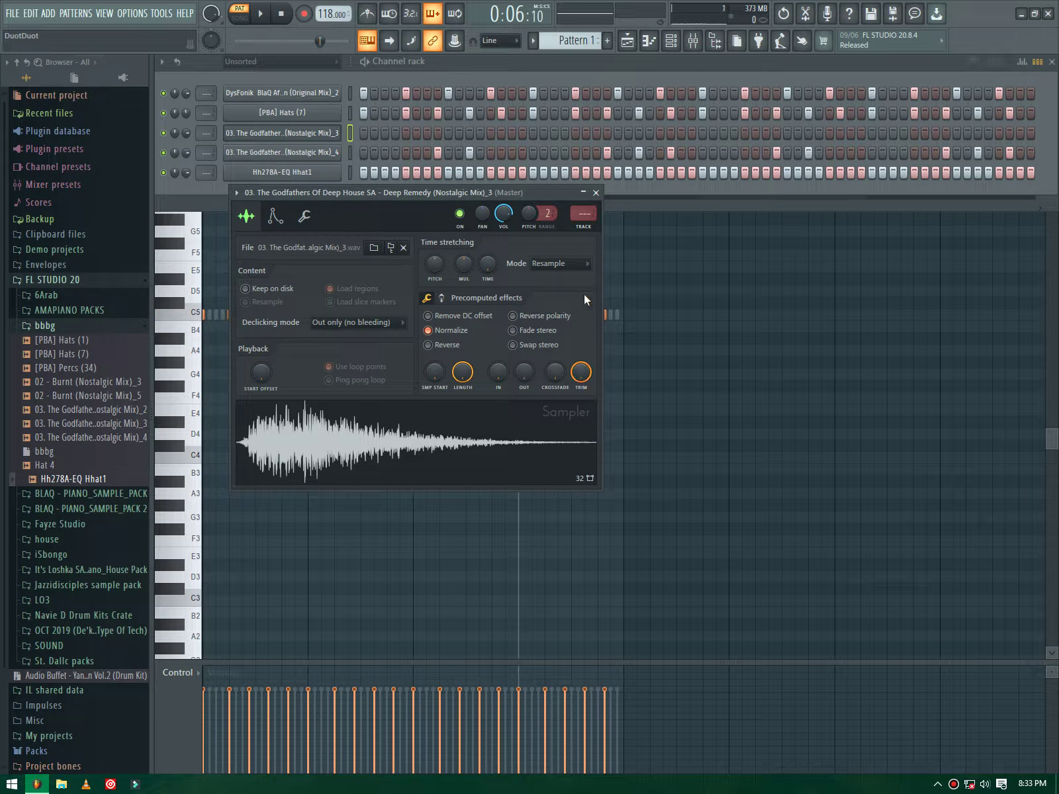
{"action": "left_click", "coordinate": [595, 193]}
Step: Restart the pattern playback and select the Hh278A-EQ Hhat1 channel
{"action": "key", "text": "space"}
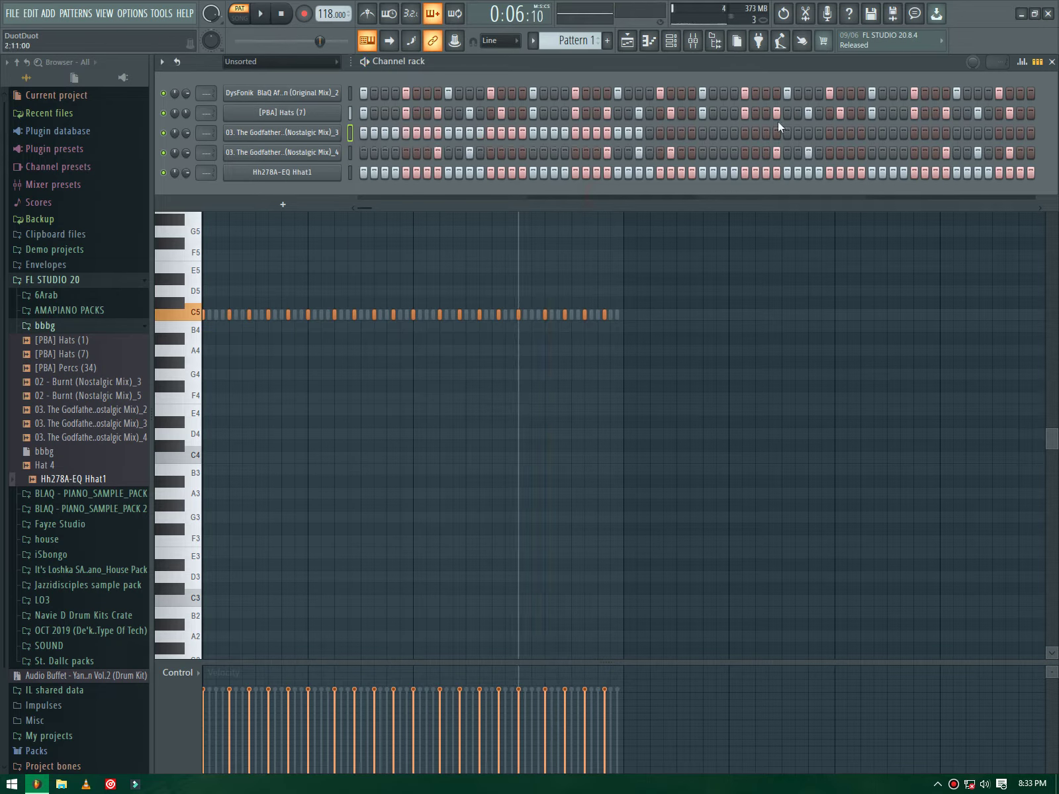
{"action": "key", "text": "space"}
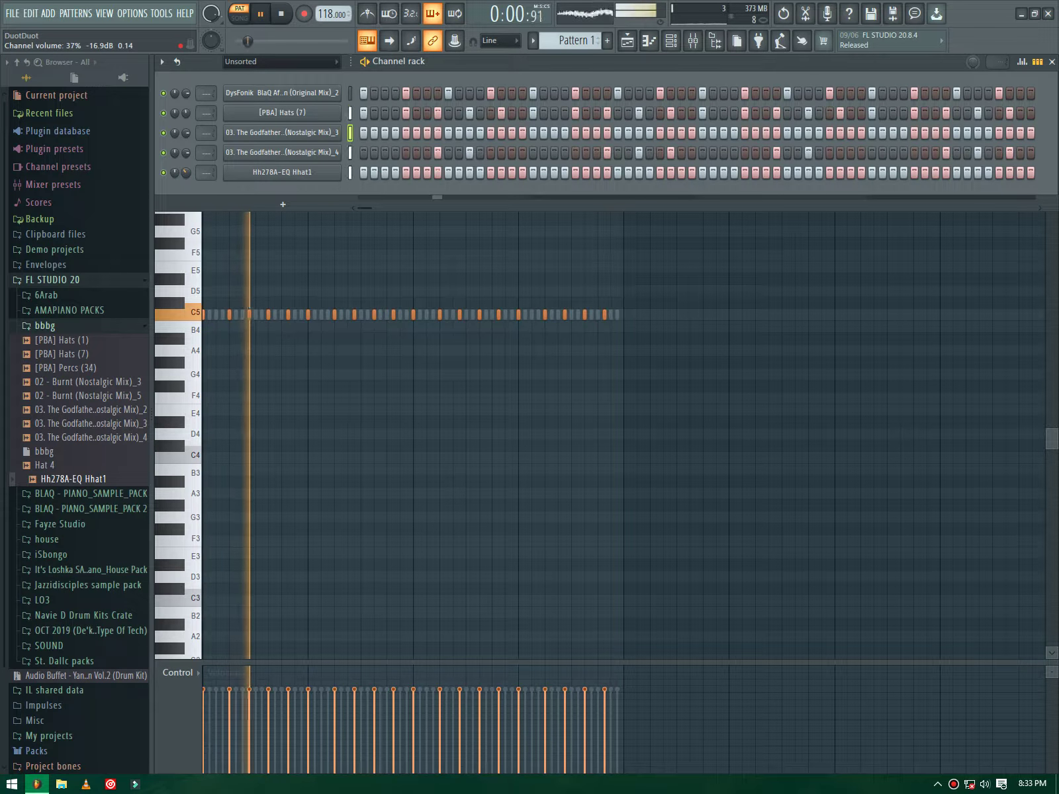
{"action": "left_click", "coordinate": [350, 172]}
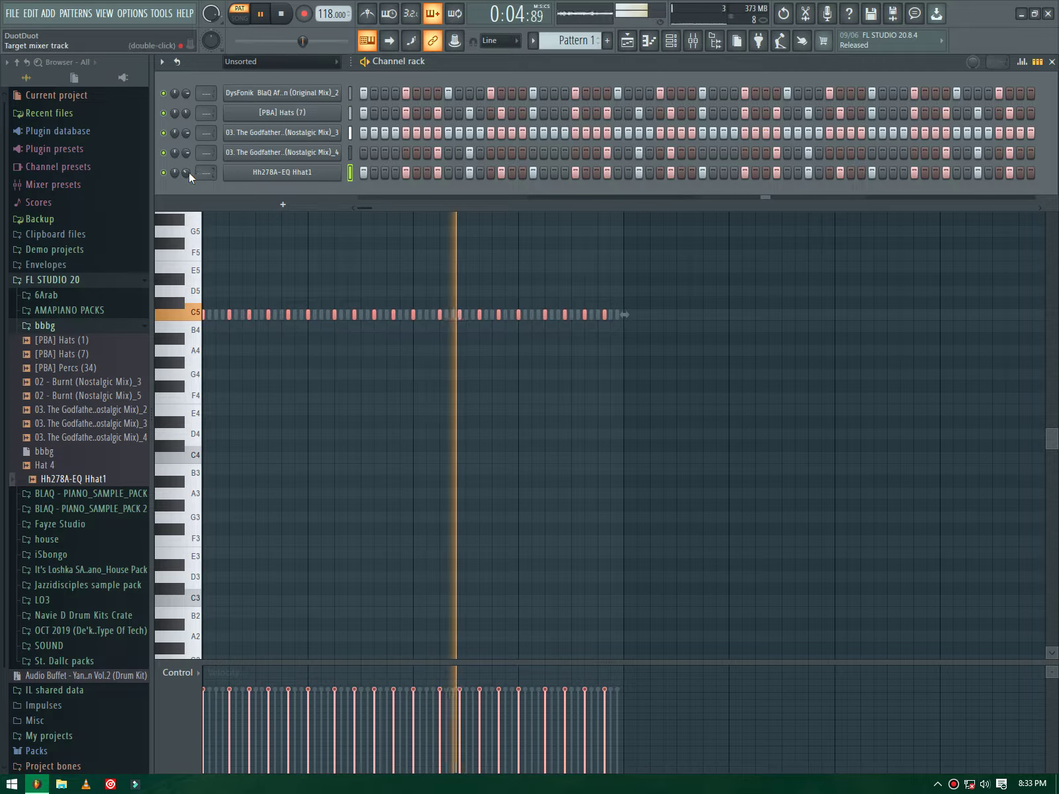
Step: Raise Hhat1 volume, set swing to 60%, and fill [PBA] Hats (7) every 8 steps, shifted one step later
{"action": "left_click_drag", "start_coordinate": [183, 173], "coordinate": [182, 160]}
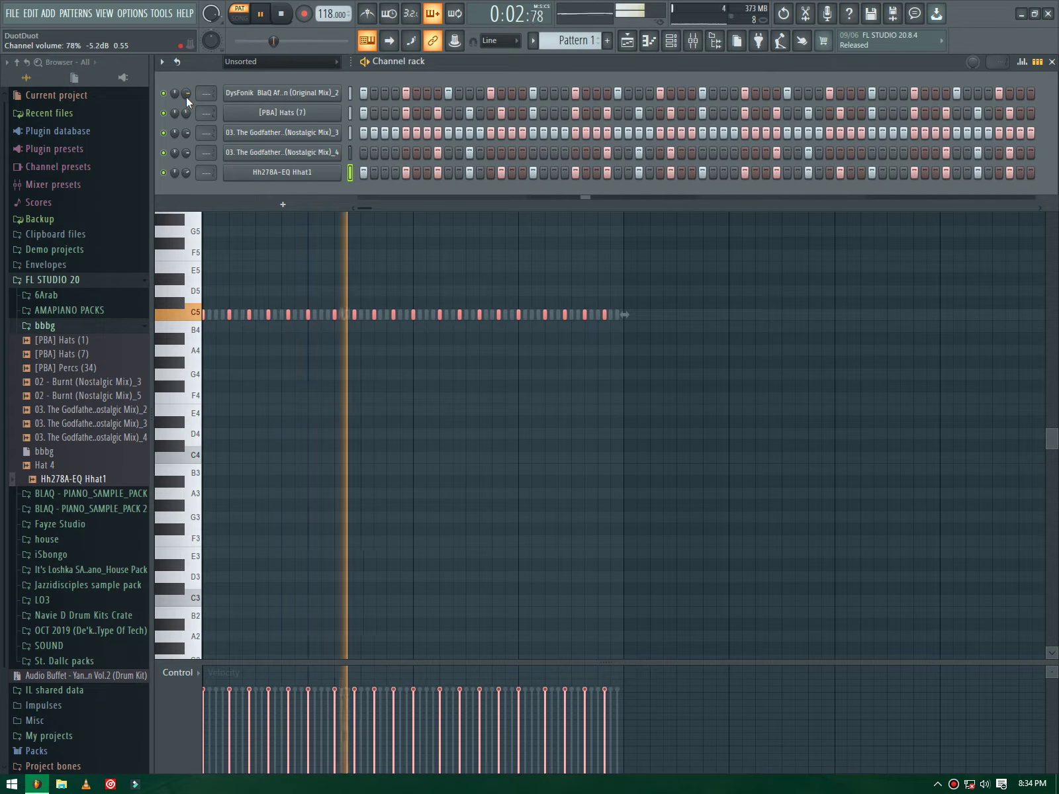
{"action": "left_click_drag", "start_coordinate": [972, 62], "coordinate": [972, 14]}
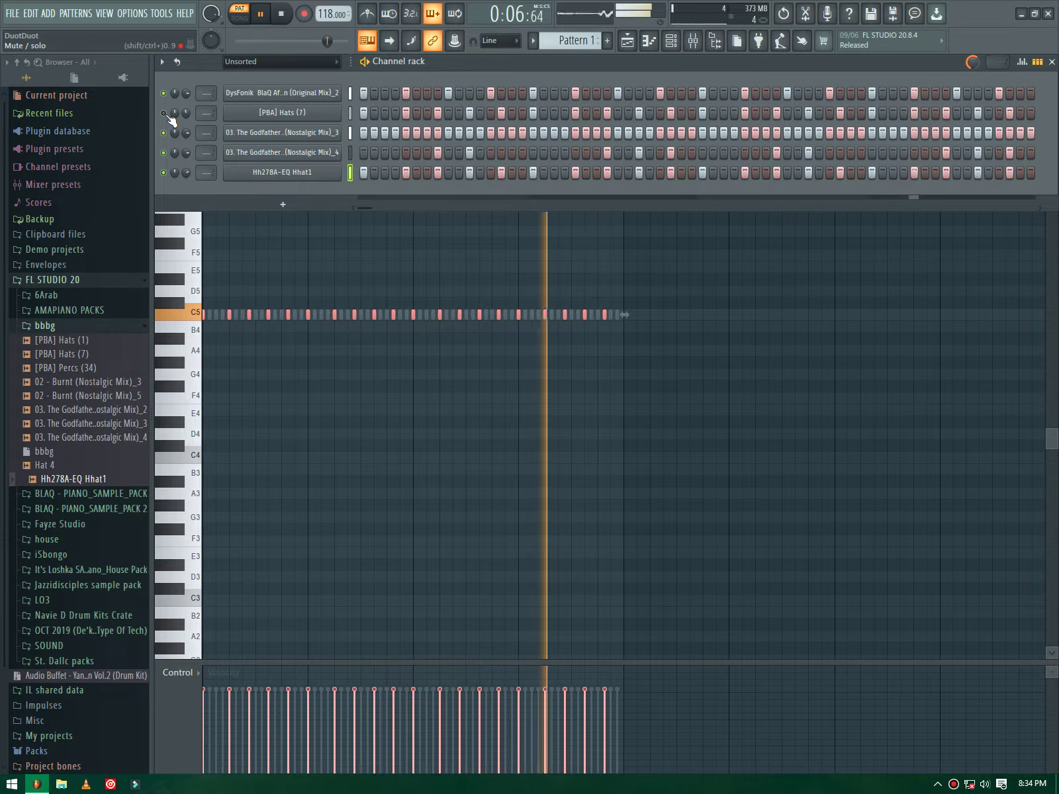
{"action": "right_click", "coordinate": [338, 111]}
{"action": "left_click", "coordinate": [518, 181]}
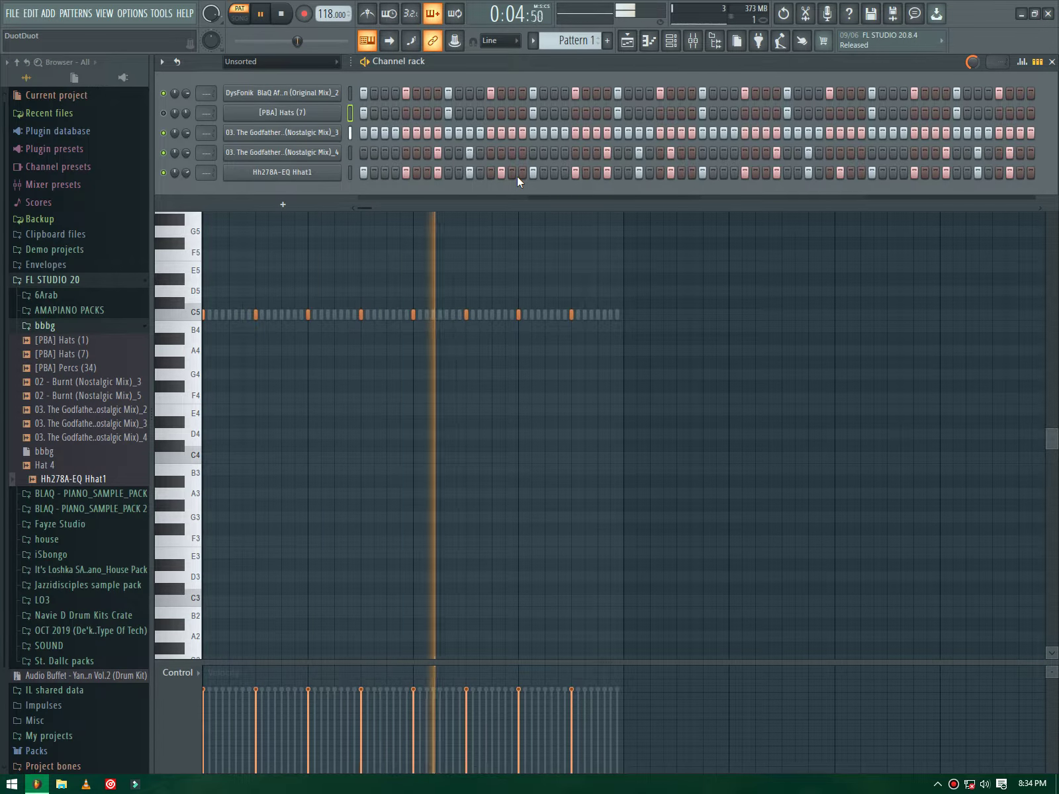
{"action": "key", "text": "ctrl+shift+Right"}
{"action": "key", "text": "ctrl+shift+Right"}
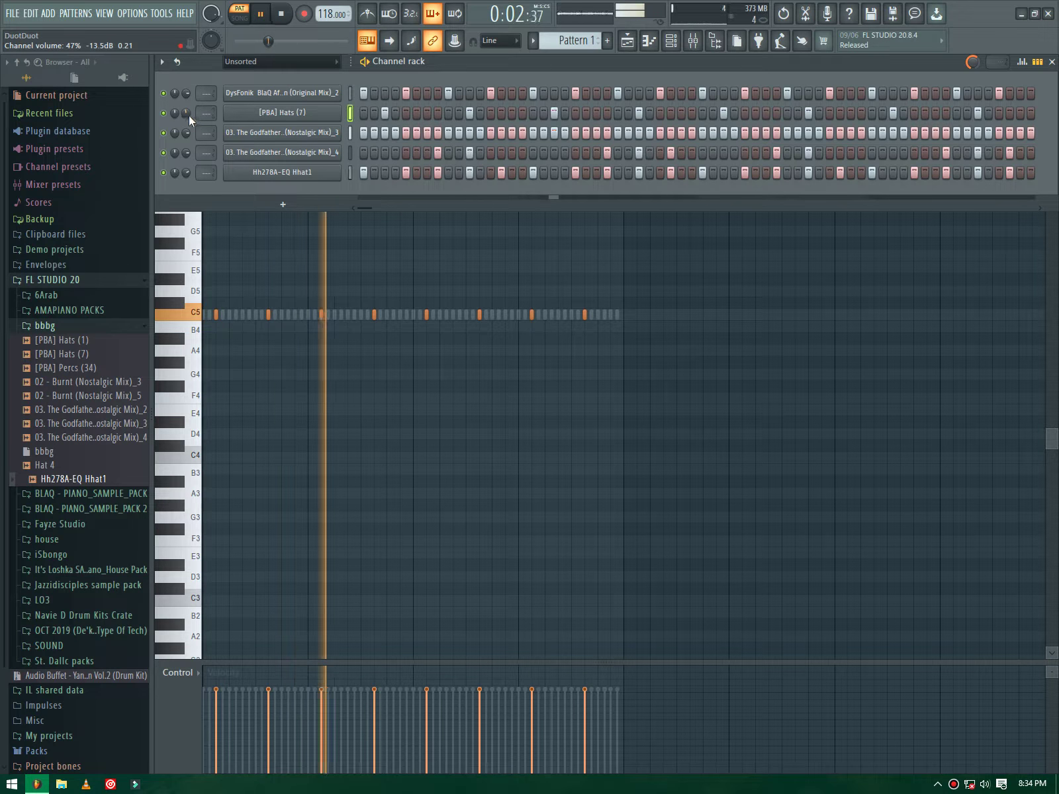
{"action": "left_click_drag", "start_coordinate": [188, 115], "coordinate": [187, 111]}
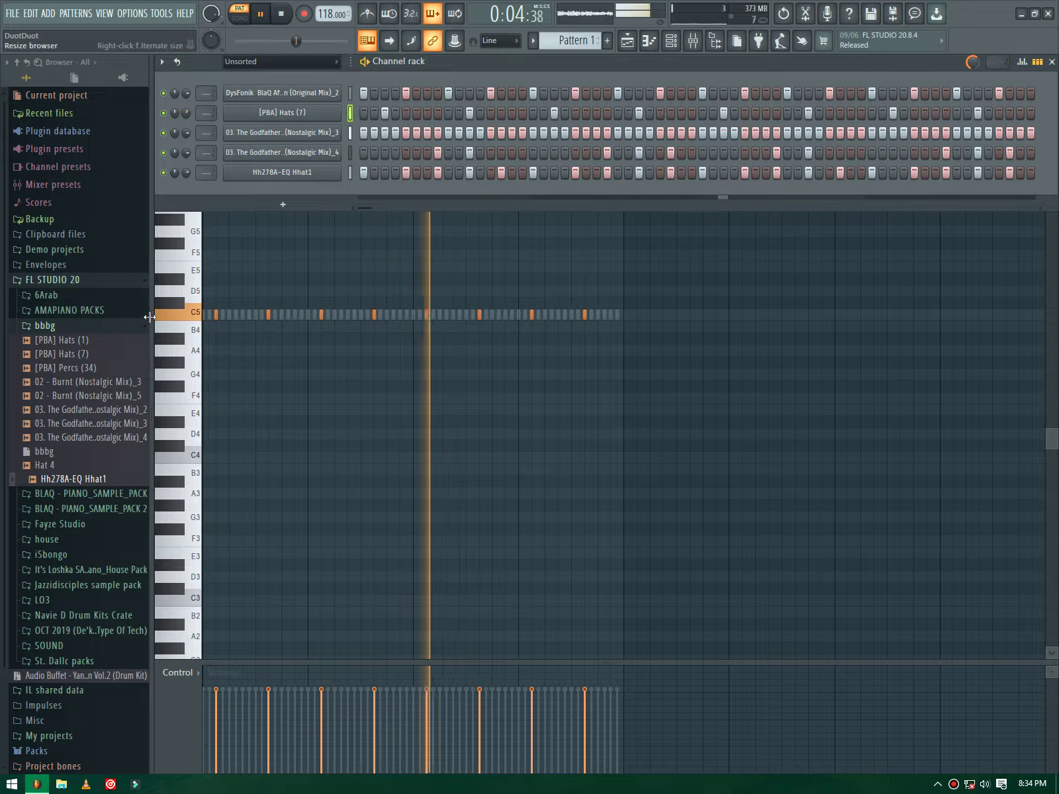
{"action": "left_click", "coordinate": [95, 367]}
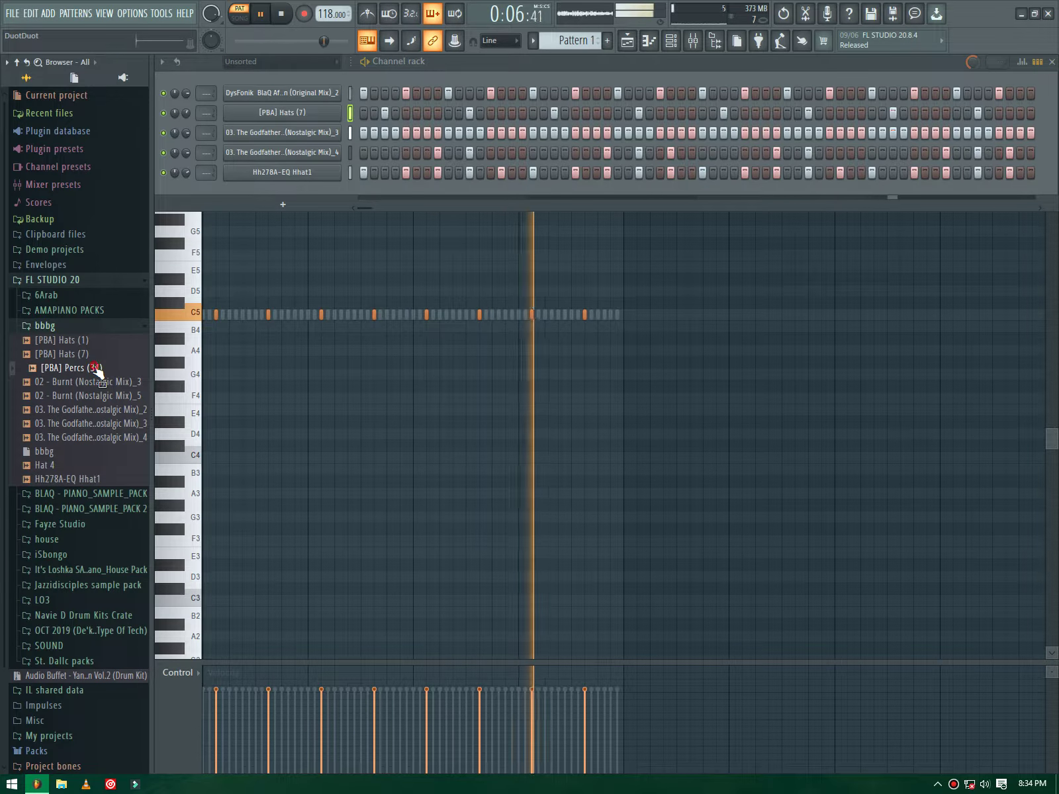
Step: Add [PBA] Percs (34) as a channel and switch on a pattern of paired percussion hits
{"action": "left_click_drag", "start_coordinate": [96, 368], "coordinate": [247, 193]}
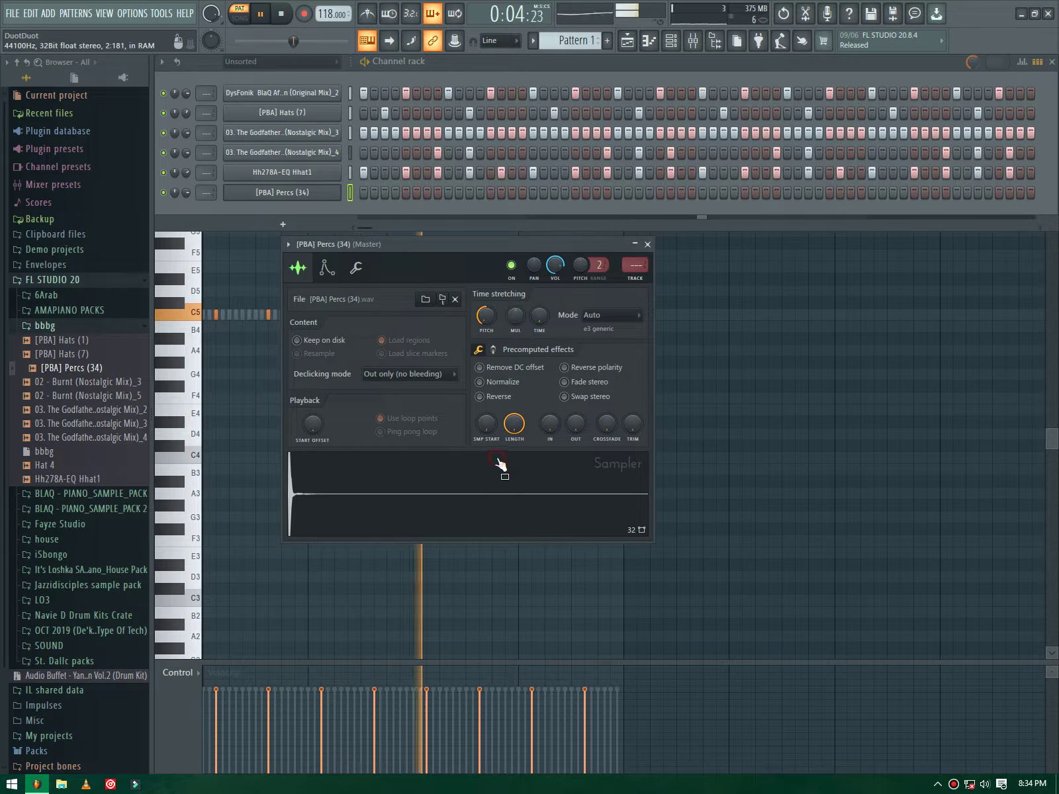
{"action": "left_click", "coordinate": [384, 196]}
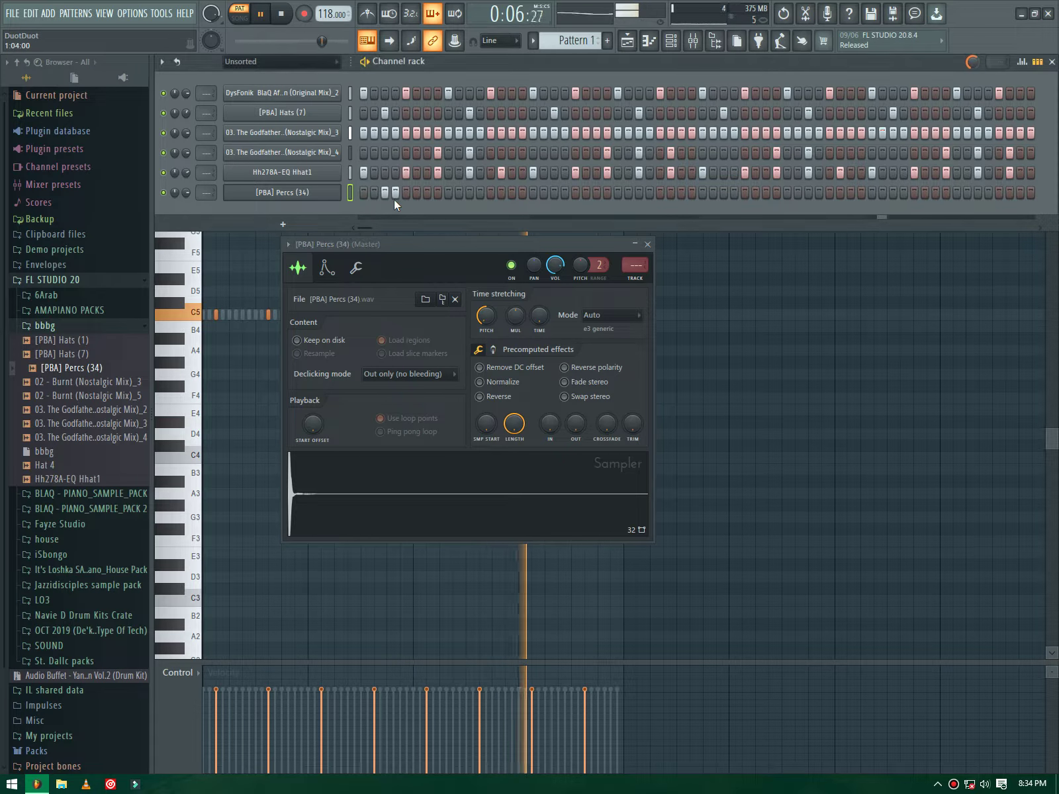
{"action": "left_click", "coordinate": [396, 196]}
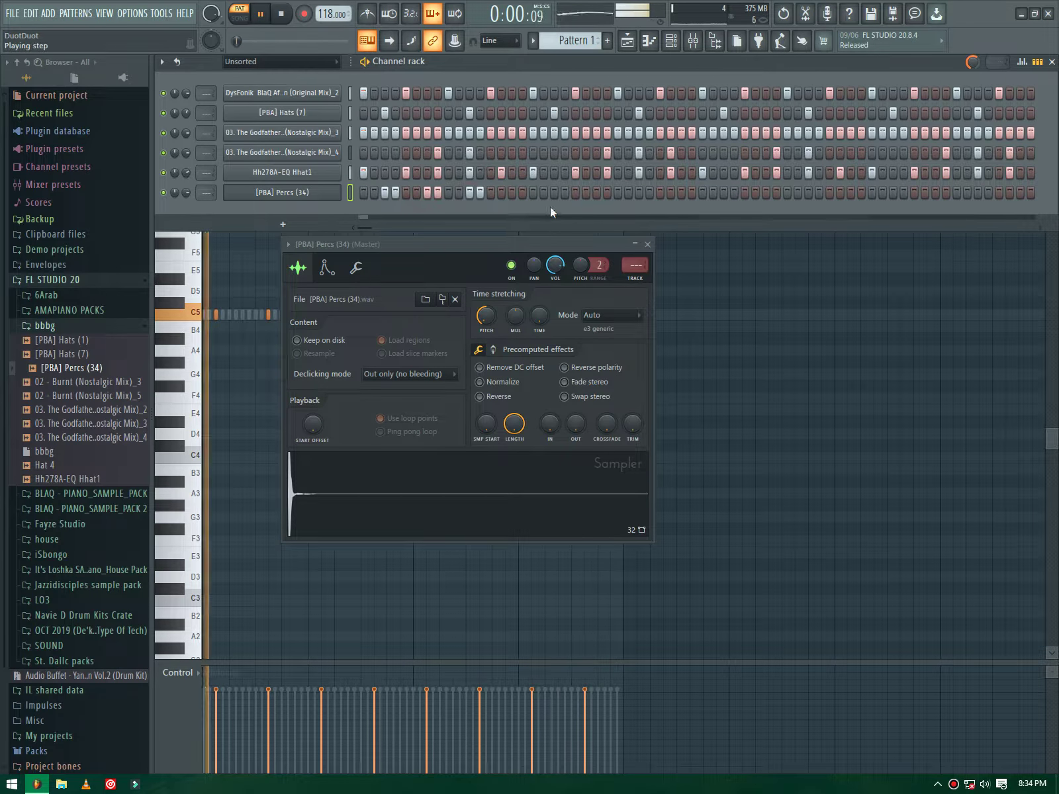
{"action": "left_click", "coordinate": [522, 193]}
{"action": "left_click", "coordinate": [512, 194]}
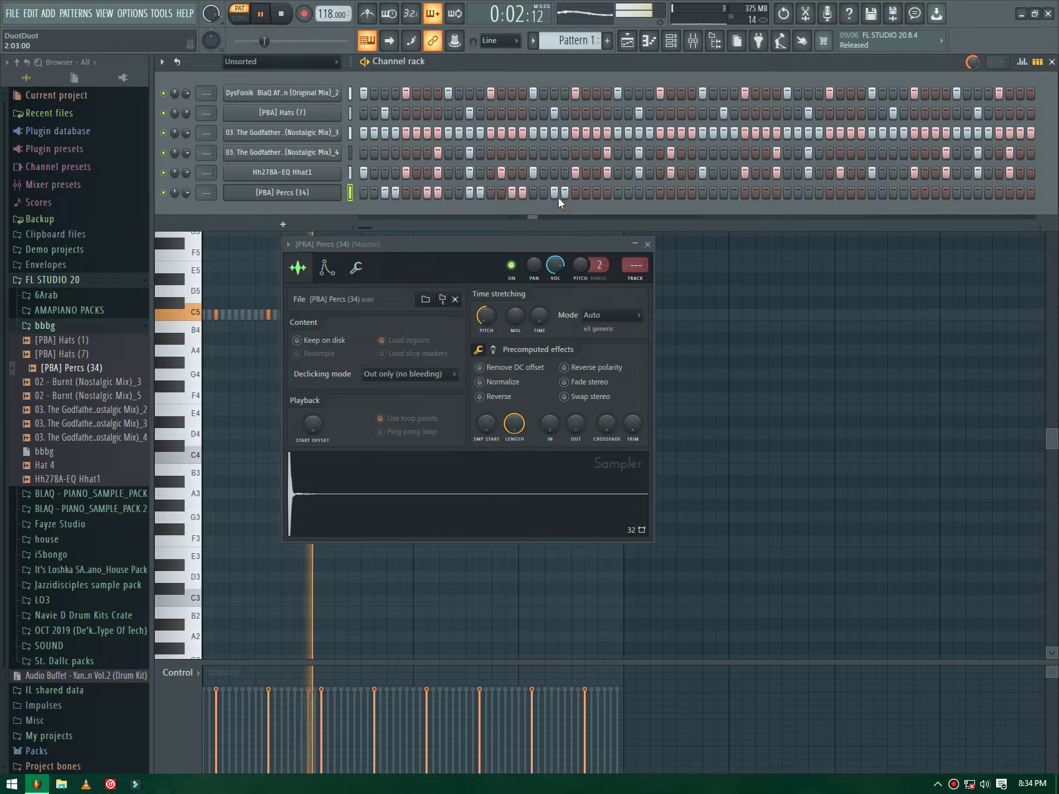
{"action": "left_click", "coordinate": [596, 195]}
{"action": "left_click", "coordinate": [680, 197]}
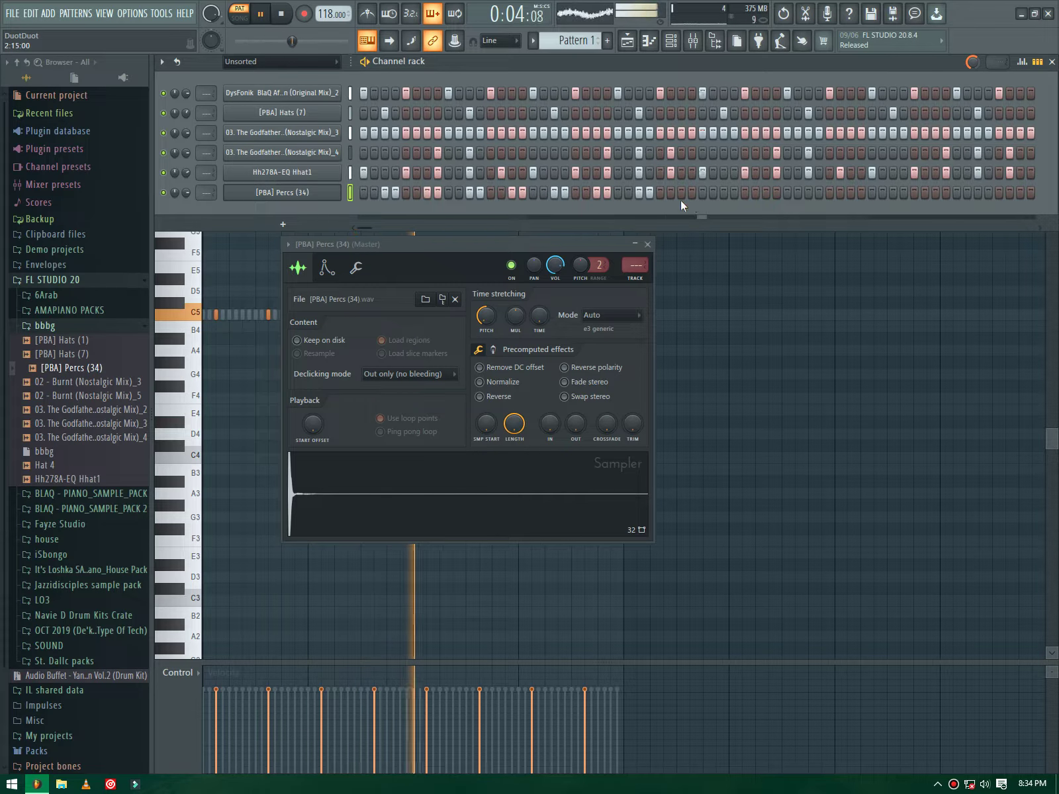
{"action": "left_click", "coordinate": [690, 198]}
Step: In the piano roll, duplicate the bars 1–2 percussion notes into bars 3–4
{"action": "right_click", "coordinate": [339, 188]}
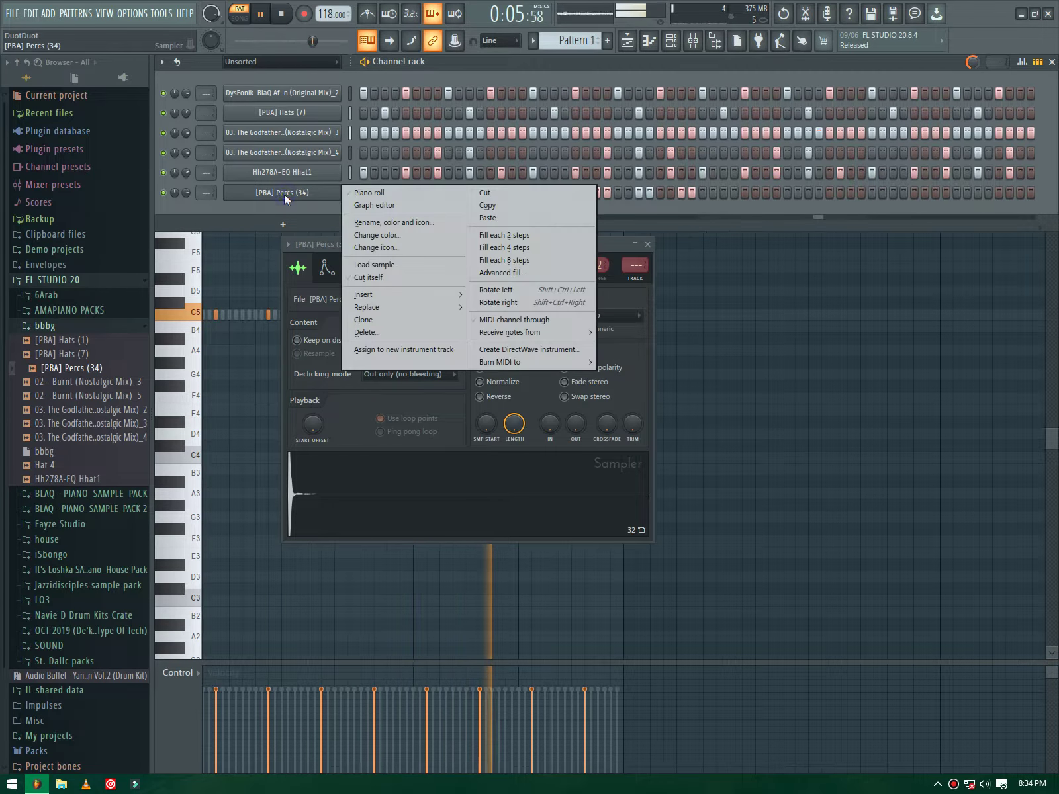
{"action": "left_click", "coordinate": [368, 194]}
{"action": "left_click_drag", "start_coordinate": [416, 91], "coordinate": [5, 111]}
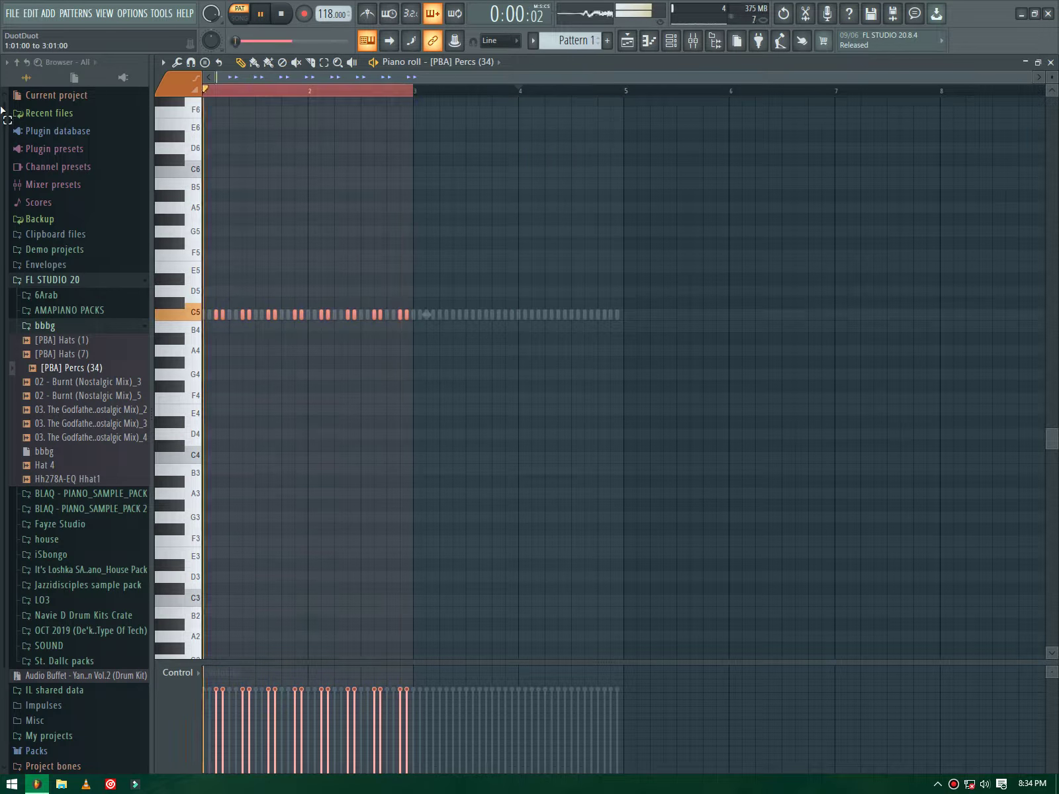
{"action": "key", "text": "ctrl+b"}
{"action": "left_click", "coordinate": [433, 91], "text": "ctrl"}
Step: Lower the [PBA] Percs (34) volume to 63% and adjust the Deep Remedy _4 volume
{"action": "left_click", "coordinate": [673, 42]}
{"action": "left_click_drag", "start_coordinate": [187, 192], "coordinate": [187, 204]}
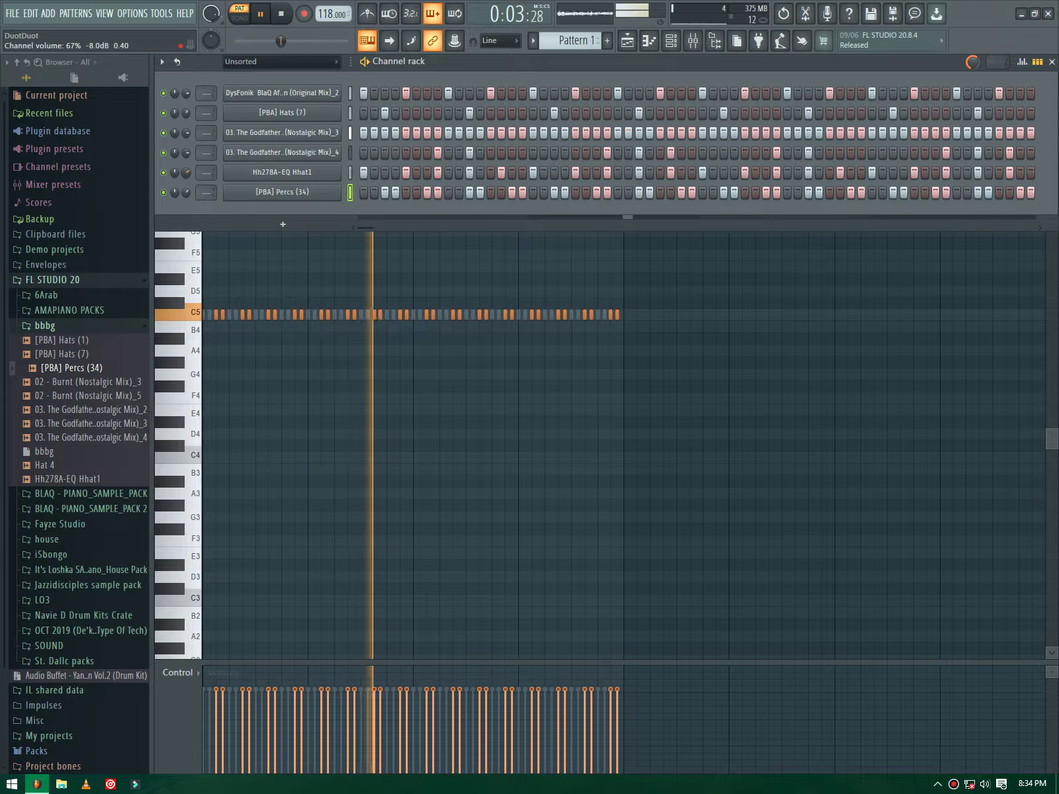
{"action": "left_click_drag", "start_coordinate": [187, 153], "coordinate": [187, 161]}
Step: Raise the Deep Remedy _4 sample's silence trim to maximum
{"action": "left_click", "coordinate": [269, 156]}
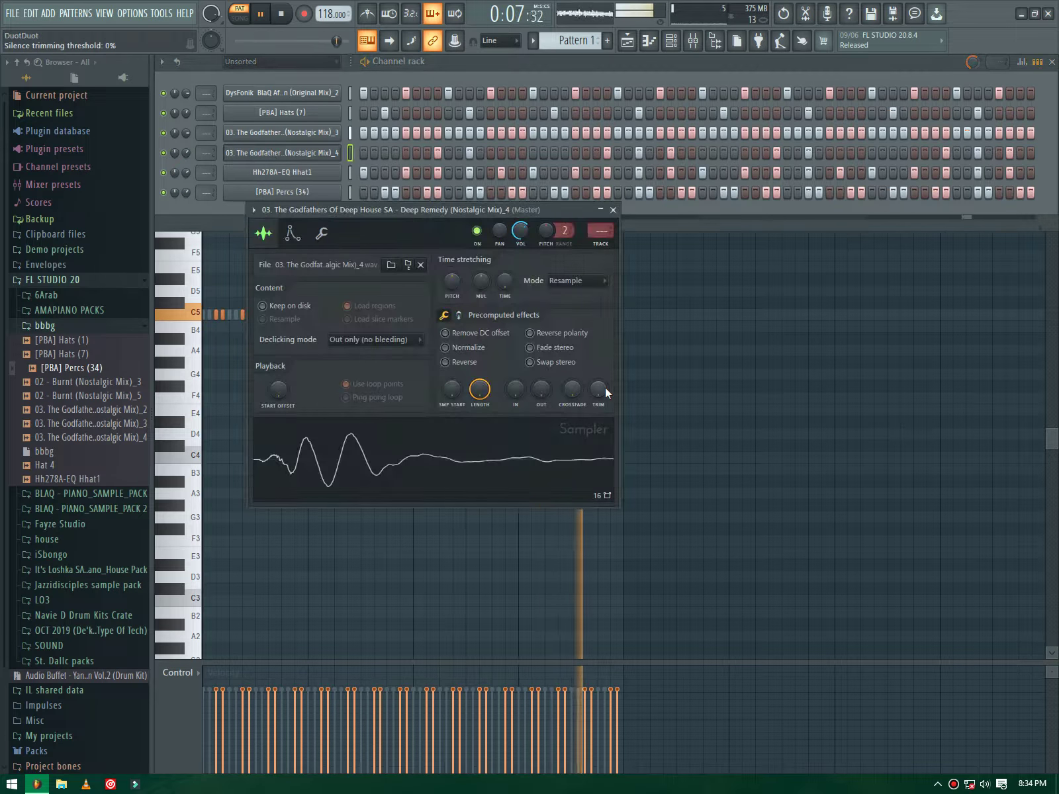
{"action": "left_click_drag", "start_coordinate": [604, 389], "coordinate": [603, 318]}
{"action": "left_click", "coordinate": [611, 212]}
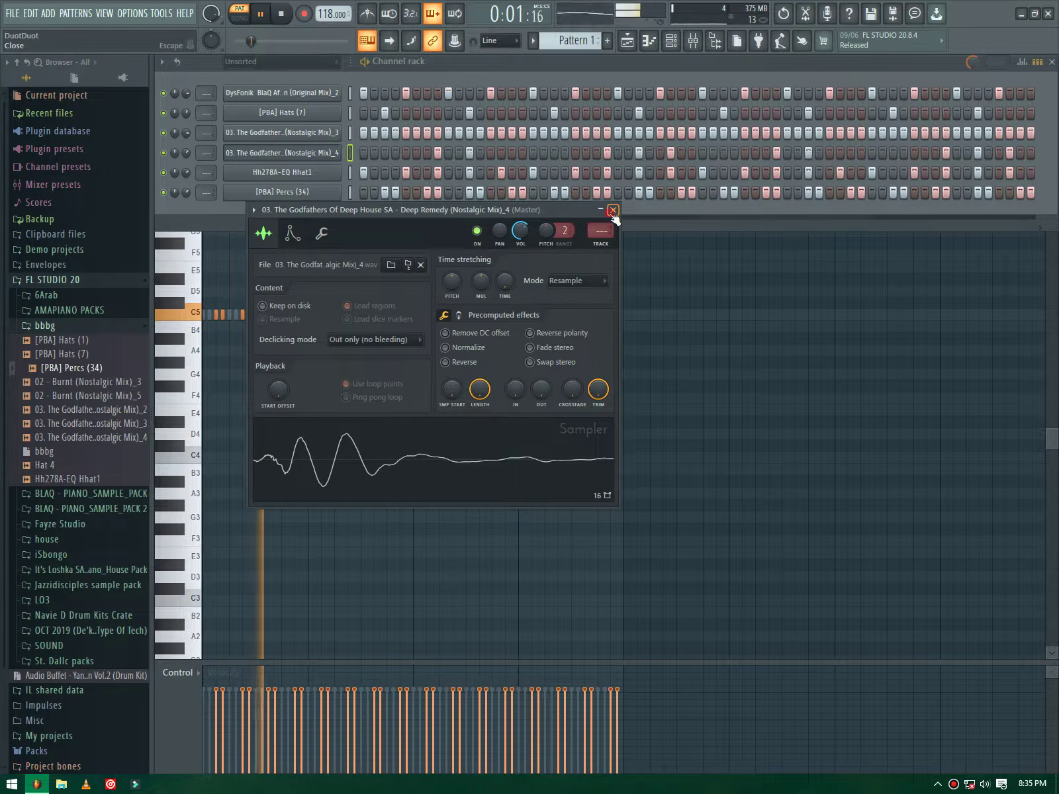
Step: Add a Nexus channel with the Single Layer Pads preset PD Ambient Pad 6 and start empty Pattern 2
{"action": "left_click", "coordinate": [613, 211]}
{"action": "left_click", "coordinate": [265, 225]}
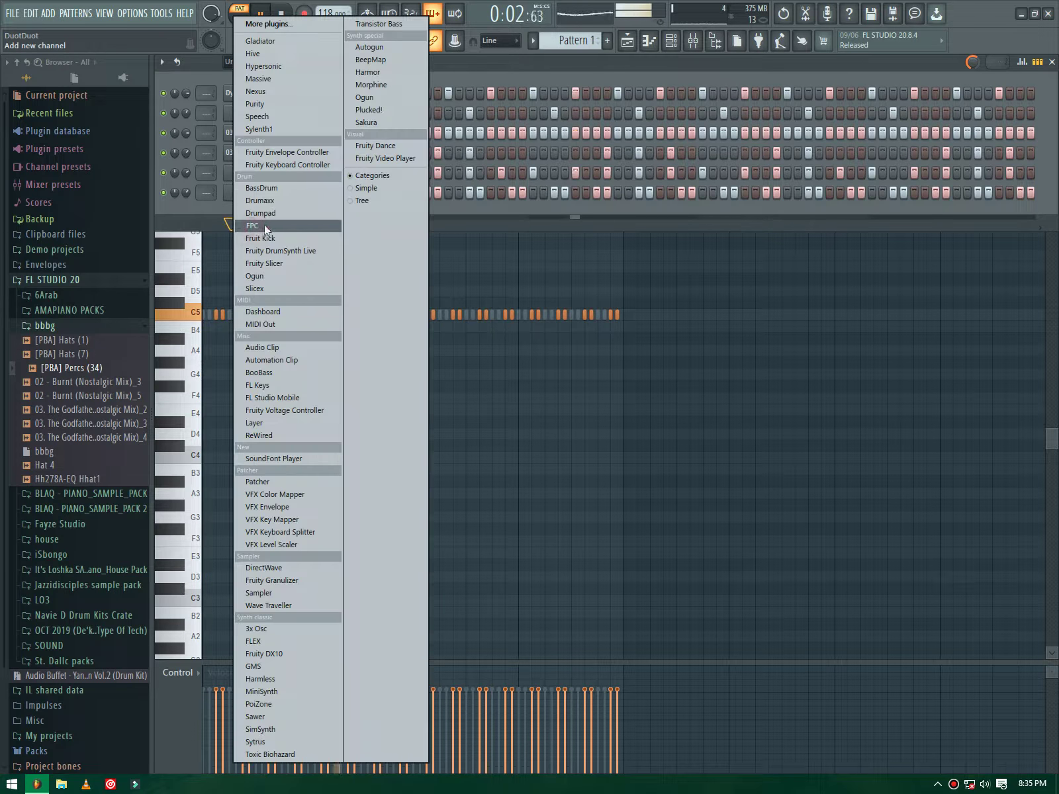
{"action": "left_click", "coordinate": [277, 94]}
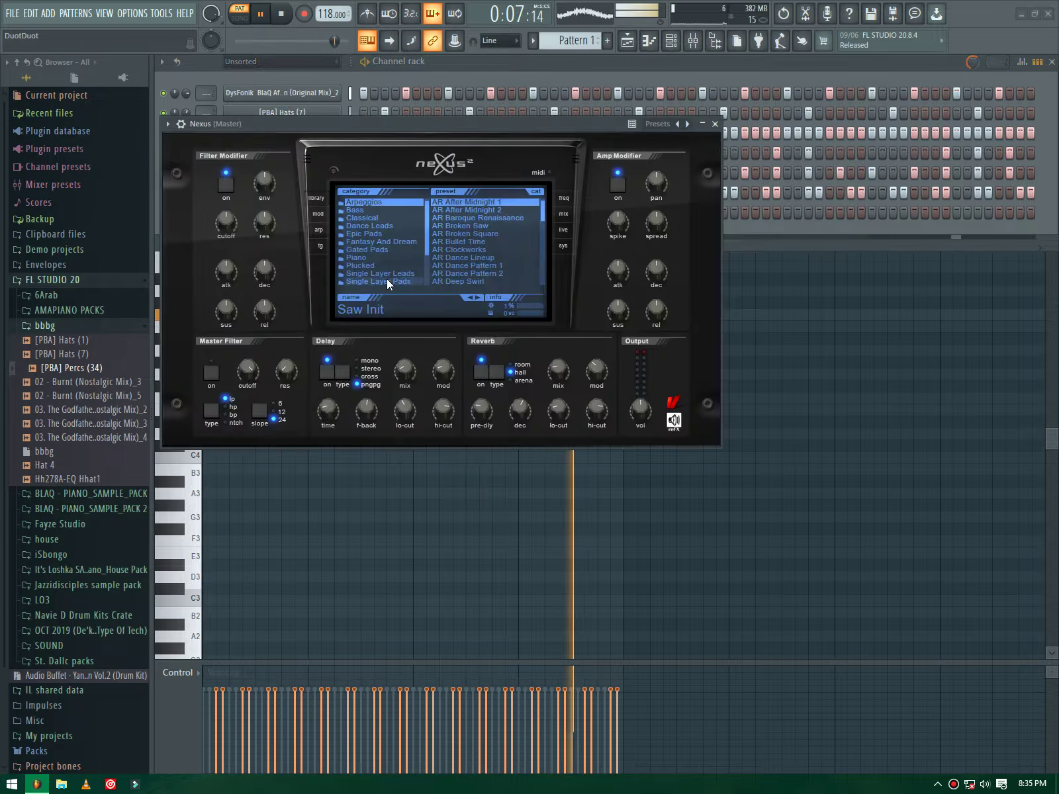
{"action": "left_click", "coordinate": [390, 278]}
{"action": "left_click", "coordinate": [477, 250]}
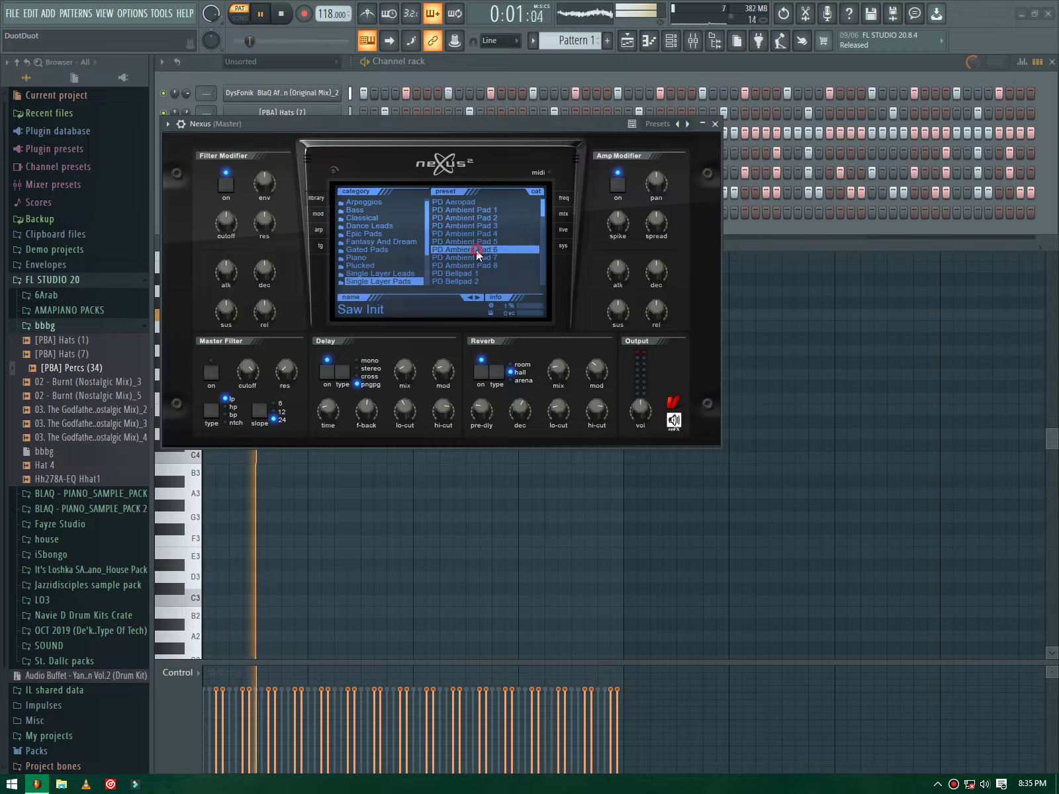
{"action": "left_click", "coordinate": [715, 124]}
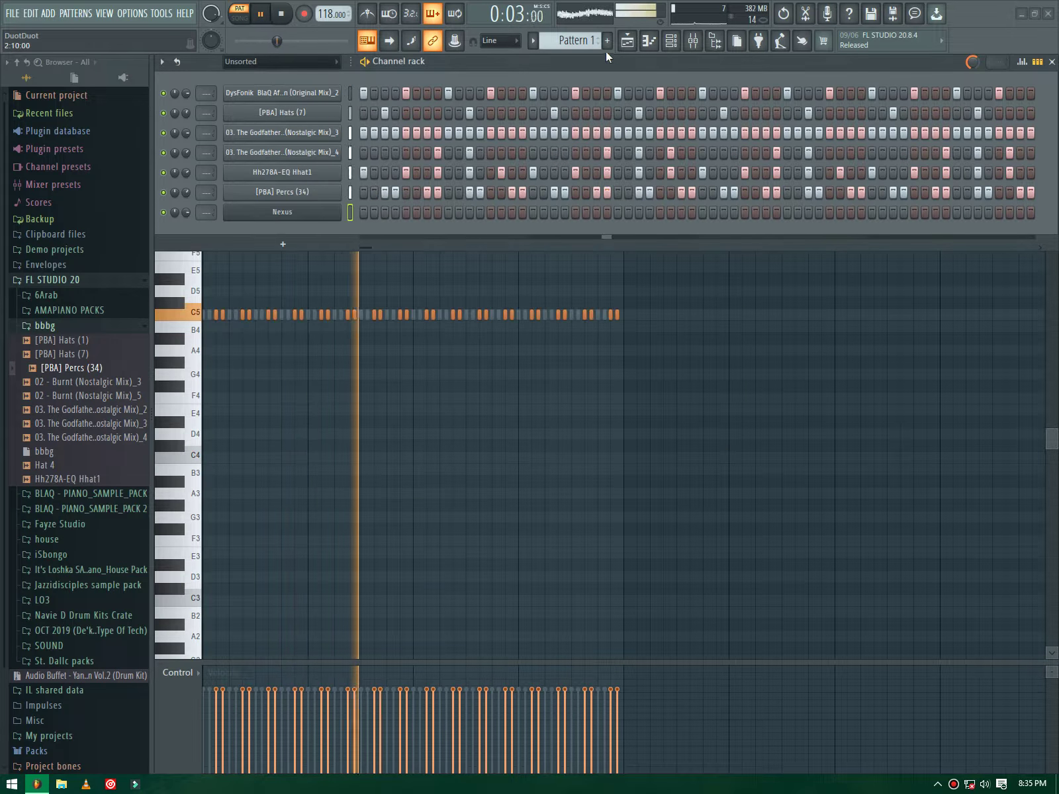
{"action": "left_click", "coordinate": [607, 40]}
Step: In Pattern 2, draw a long sustained G#4–B4–D#5 Nexus chord starting at bar 1
{"action": "left_click", "coordinate": [624, 58]}
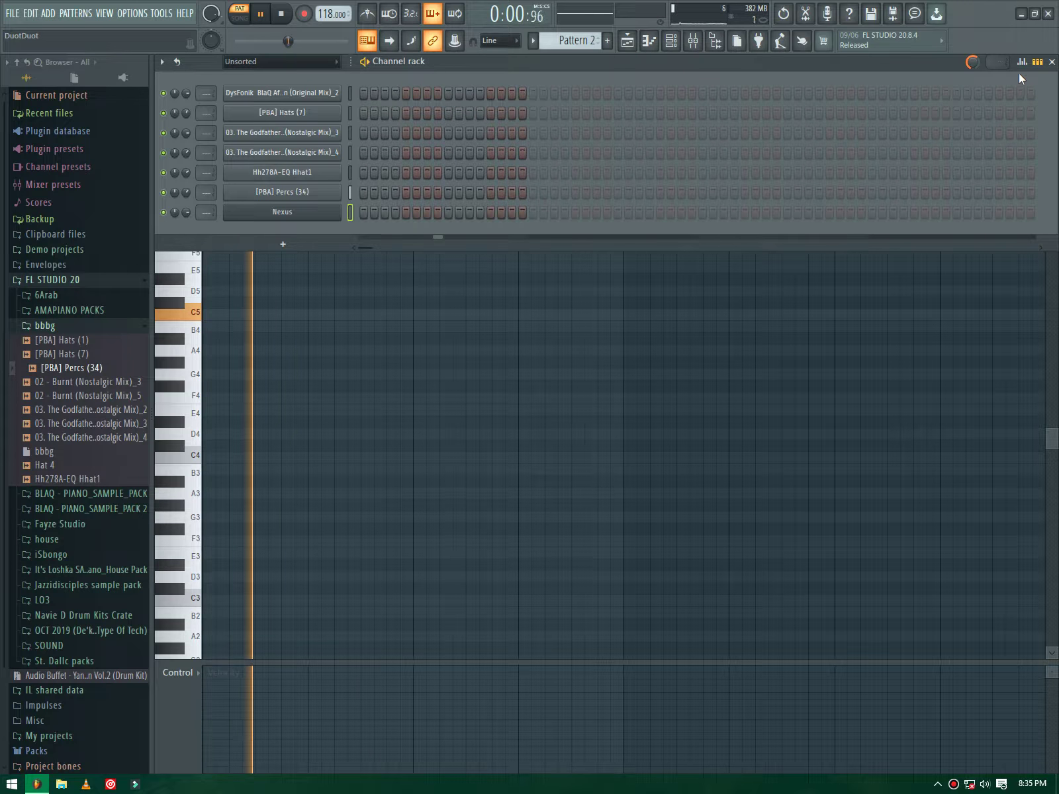
{"action": "left_click", "coordinate": [1037, 63]}
{"action": "left_click", "coordinate": [361, 213]}
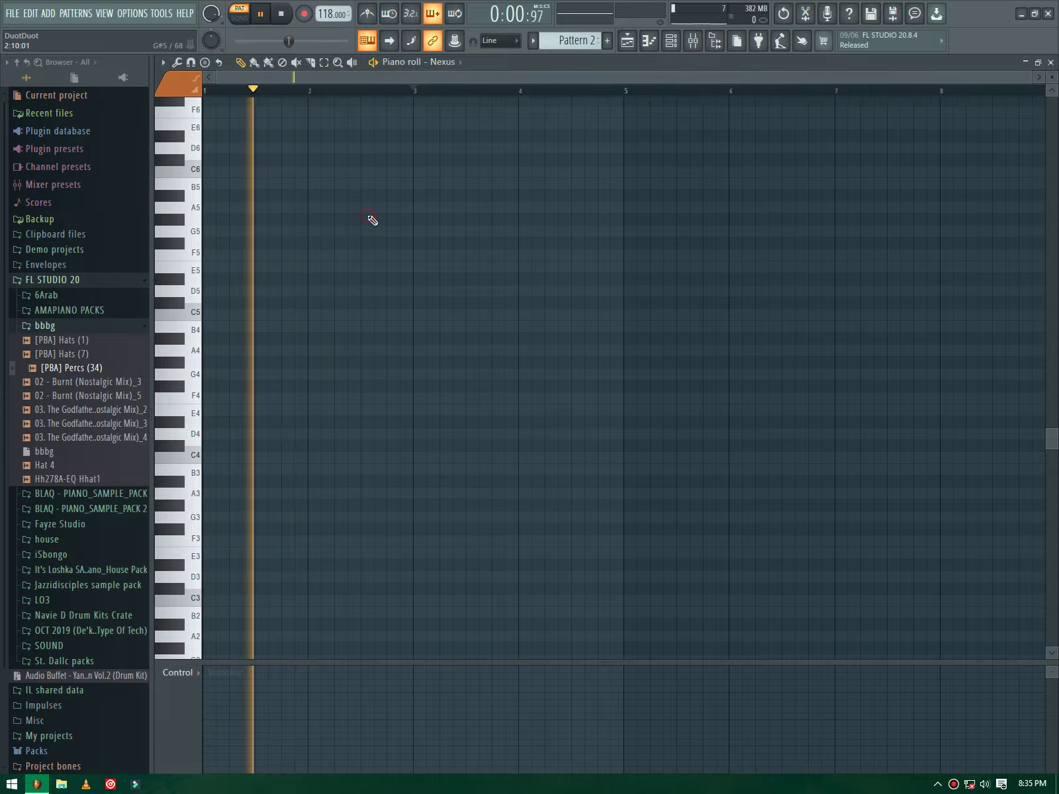
{"action": "scroll", "coordinate": [176, 296], "scroll_direction": "up", "scroll_amount": 3}
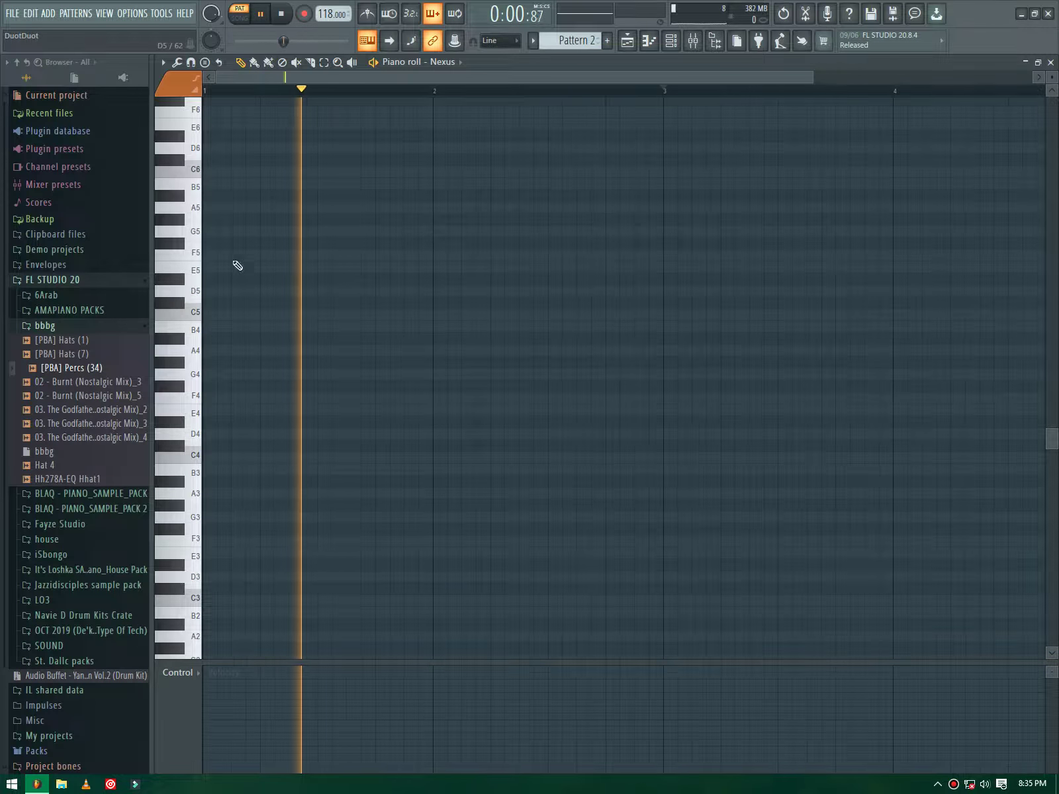
{"action": "left_click_drag", "start_coordinate": [217, 241], "coordinate": [775, 237]}
{"action": "scroll", "coordinate": [775, 237], "scroll_direction": "down", "scroll_amount": 1}
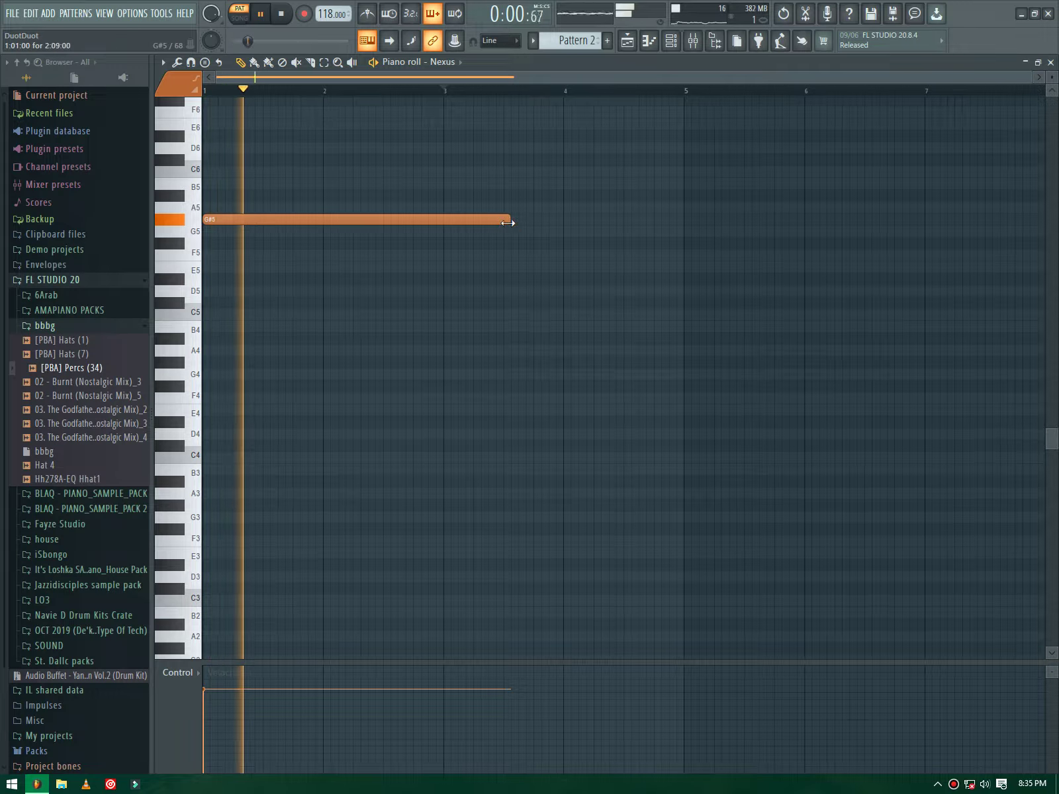
{"action": "left_click_drag", "start_coordinate": [510, 220], "coordinate": [682, 225]}
{"action": "scroll", "coordinate": [204, 233], "scroll_direction": "up", "scroll_amount": 3}
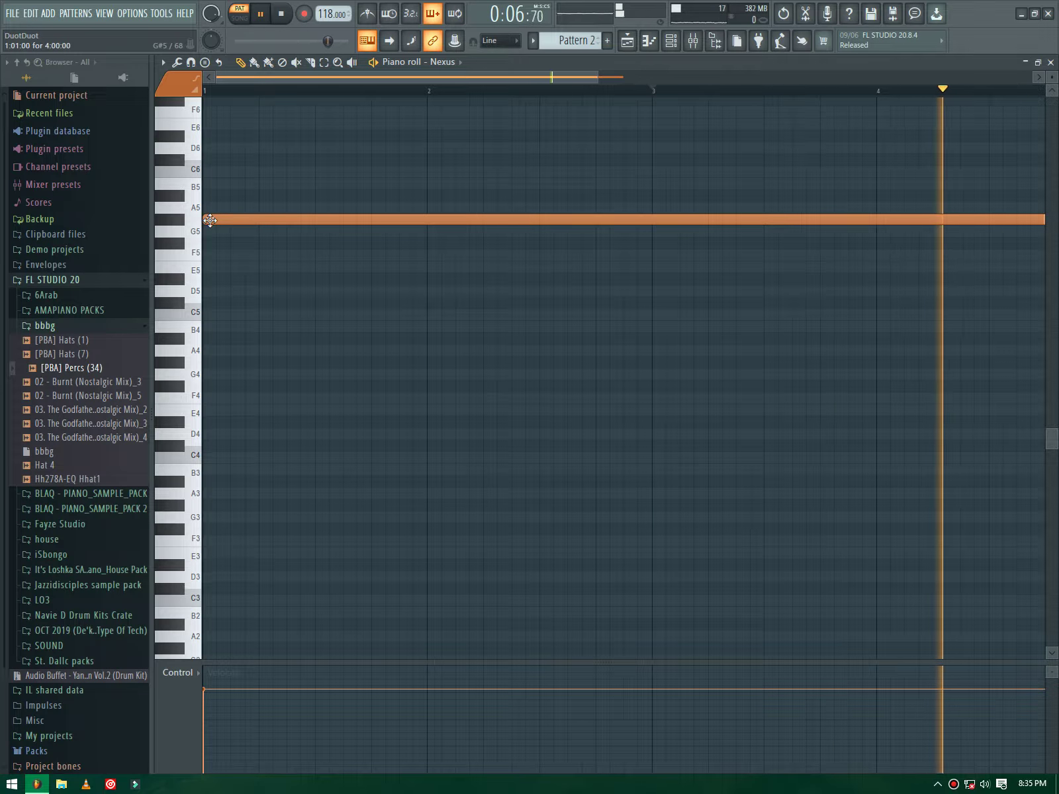
{"action": "left_click_drag", "start_coordinate": [211, 213], "coordinate": [207, 357]}
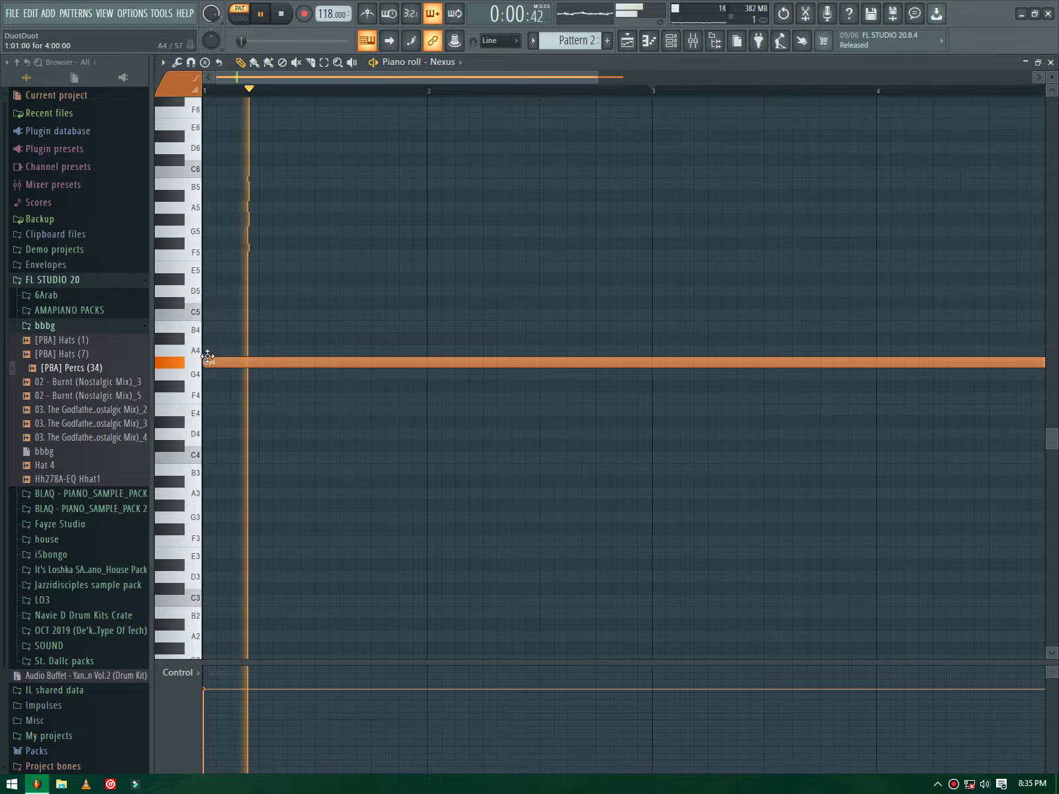
{"action": "left_click", "coordinate": [207, 327]}
{"action": "left_click", "coordinate": [205, 279]}
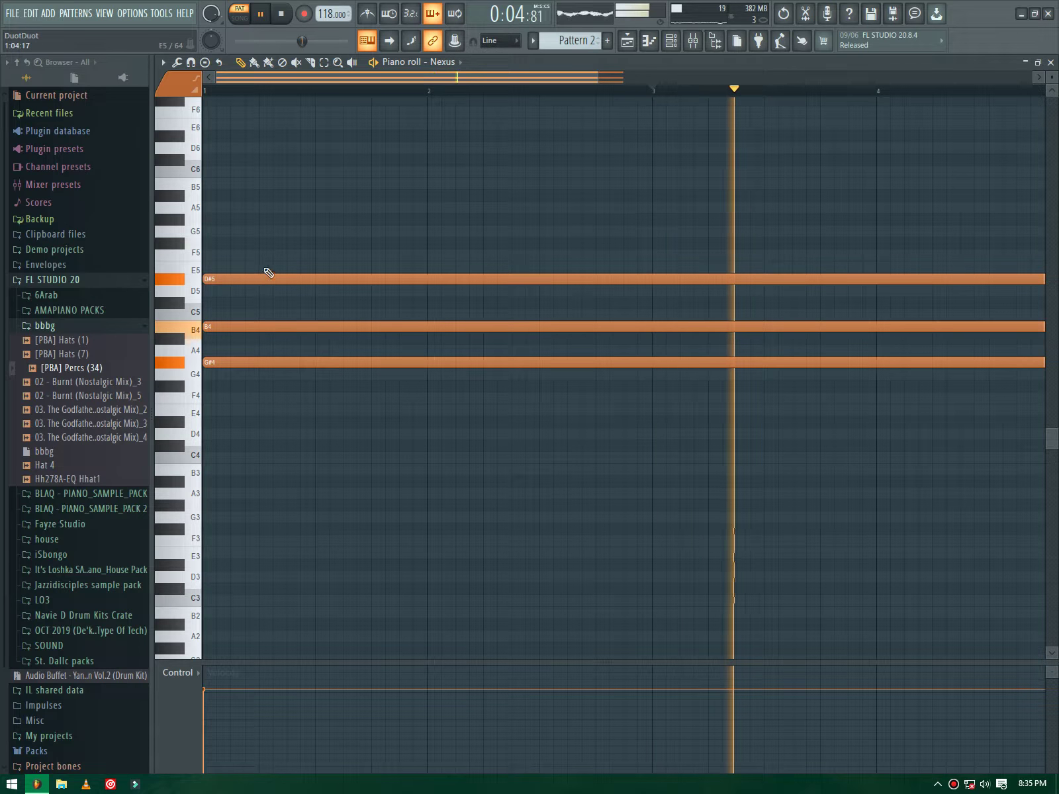
Step: Lower the Nexus volume and transpose the chord up two semitones to A#4–C#5–F5
{"action": "left_click", "coordinate": [671, 40]}
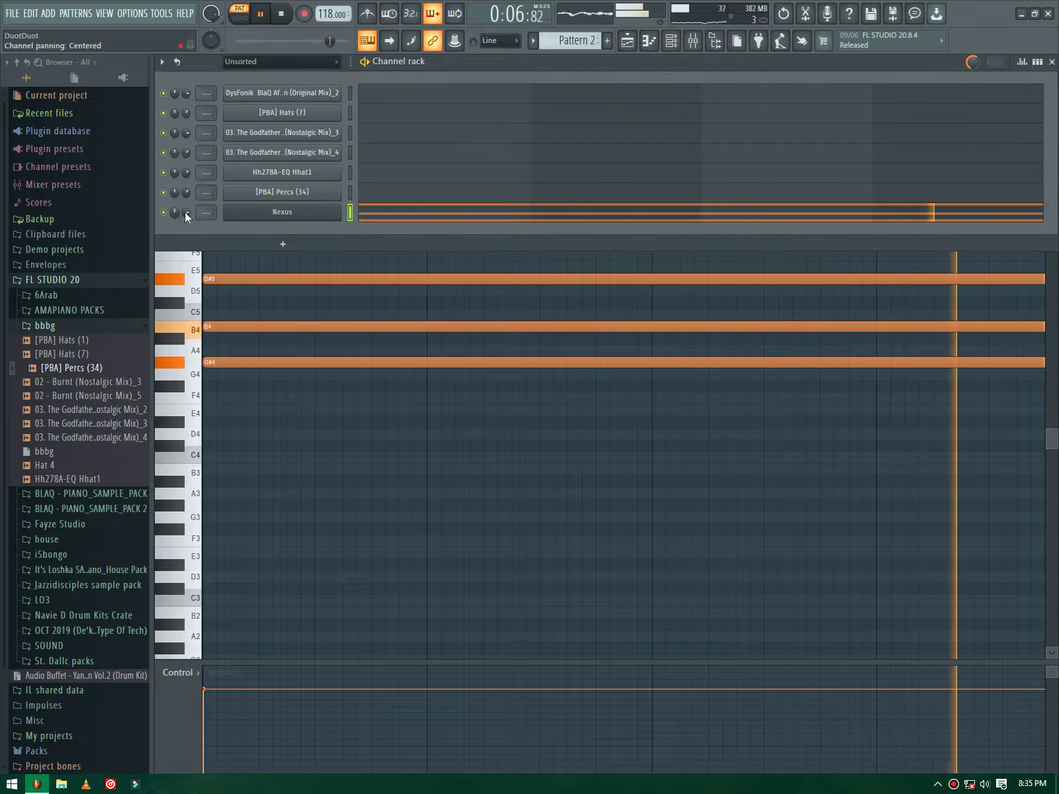
{"action": "left_click_drag", "start_coordinate": [185, 213], "coordinate": [186, 237]}
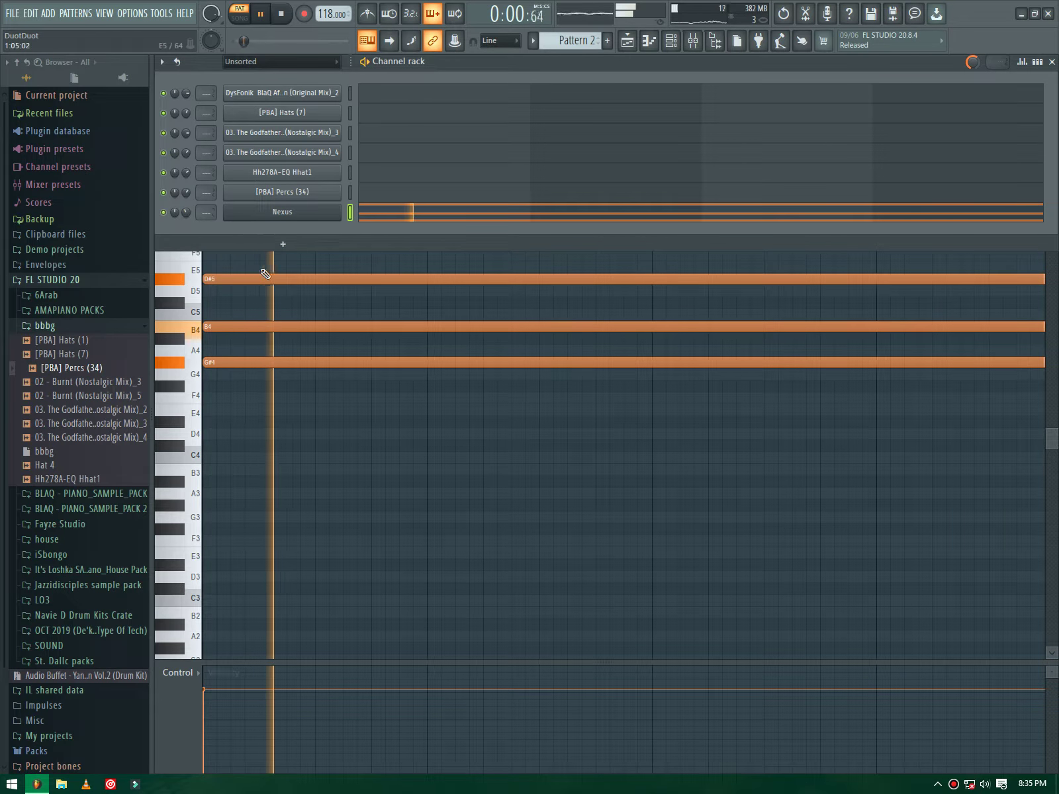
{"action": "key", "text": "F6"}
{"action": "left_click_drag", "start_coordinate": [244, 261], "coordinate": [266, 407]}
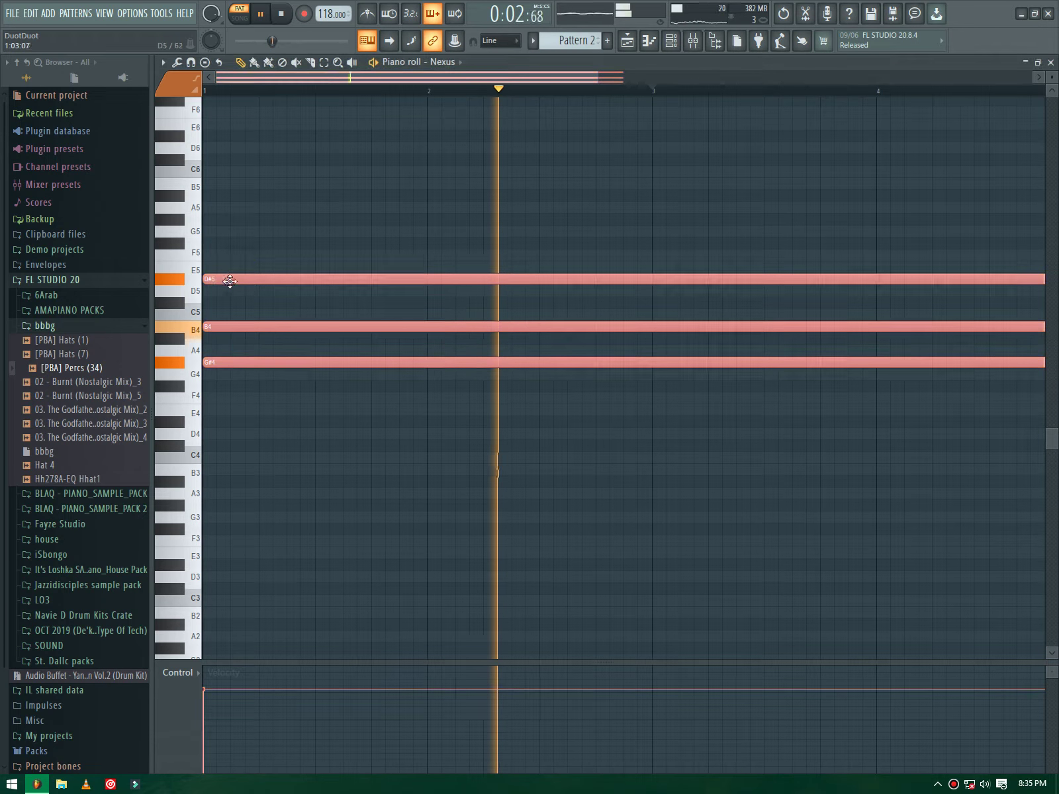
{"action": "left_click_drag", "start_coordinate": [229, 272], "coordinate": [228, 256]}
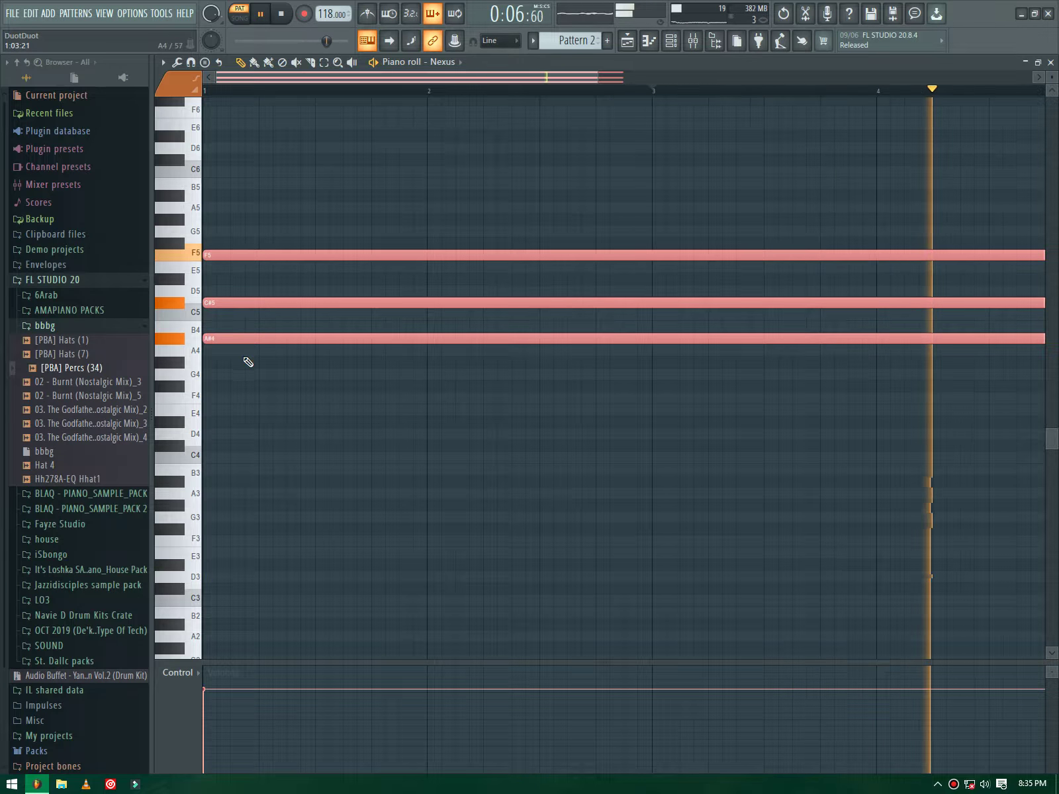
{"action": "left_click", "coordinate": [700, 46]}
{"action": "left_click", "coordinate": [284, 213]}
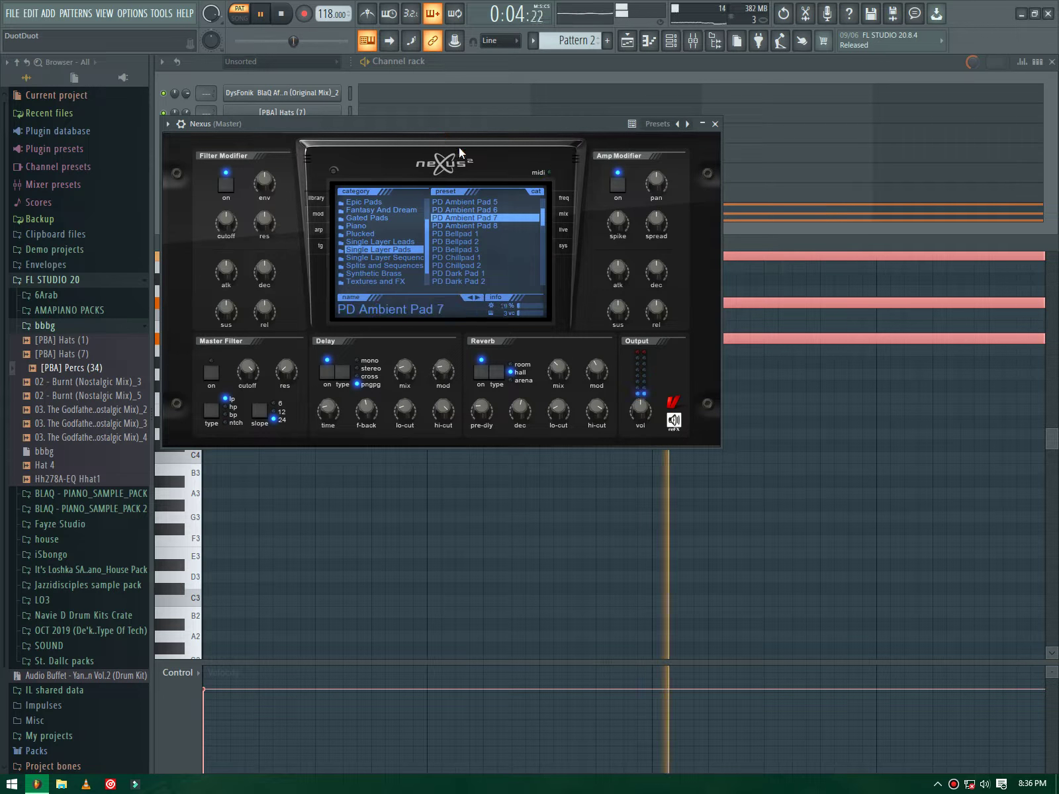
Step: Stop playback and add a Gladiator channel loaded with the Lead patch LD Superkeys2 MF
{"action": "left_click", "coordinate": [715, 125]}
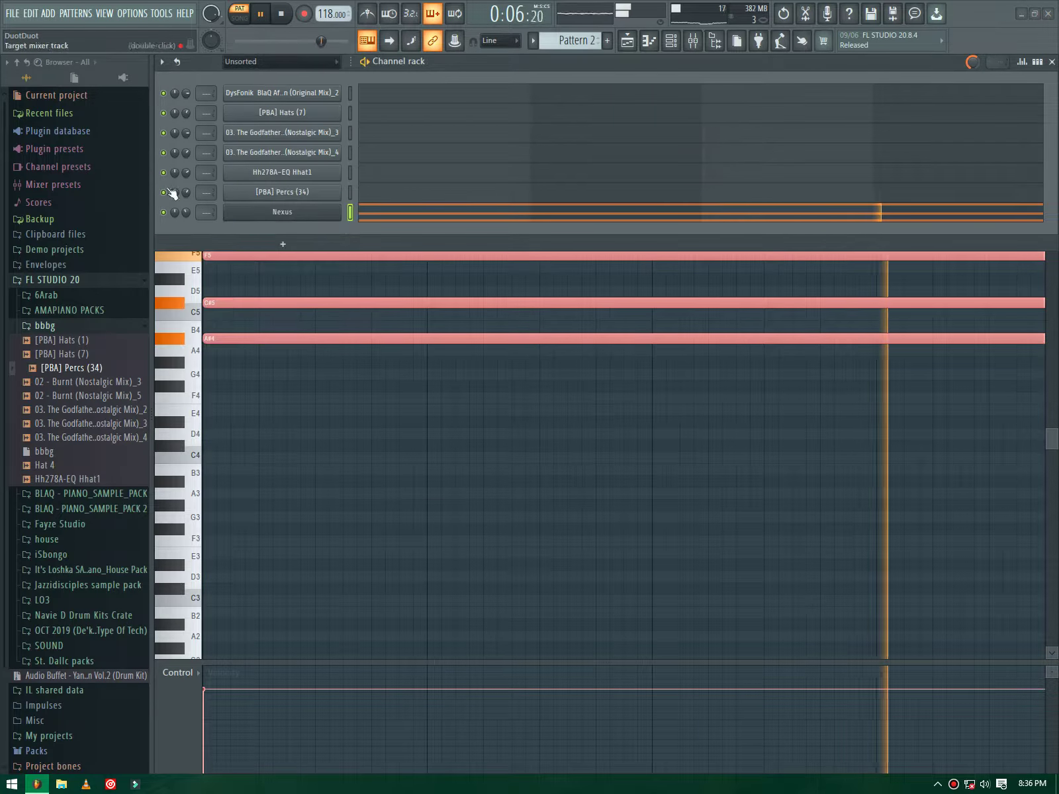
{"action": "key", "text": "space"}
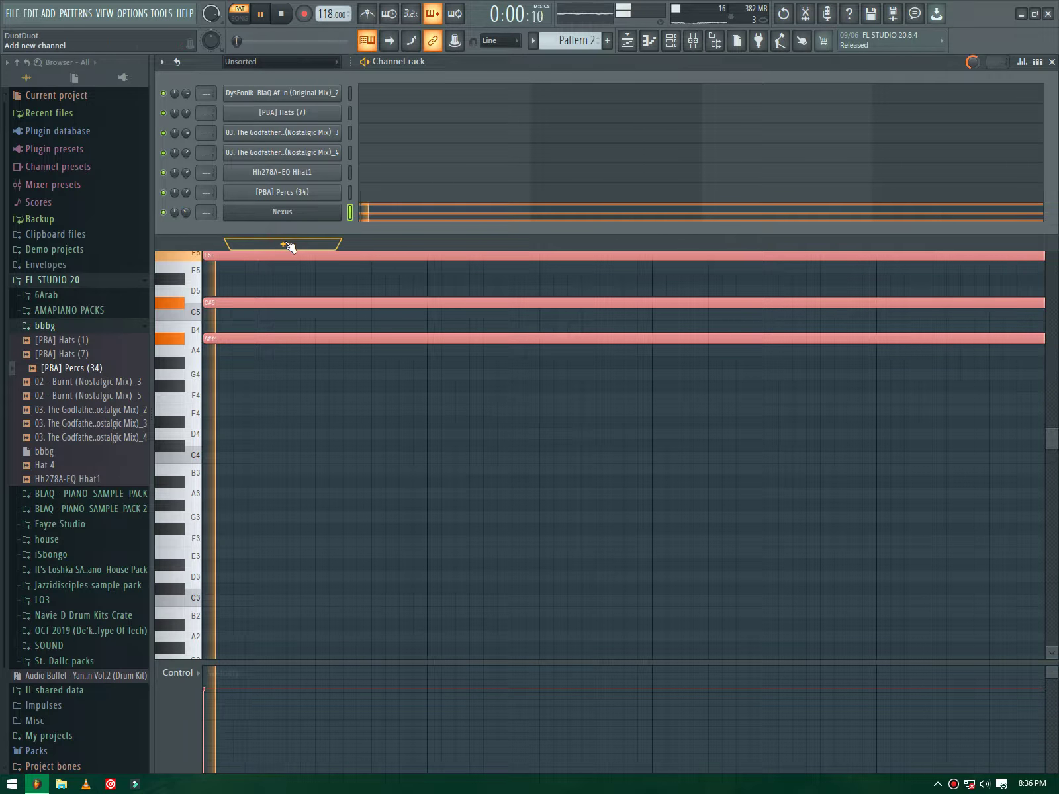
{"action": "left_click", "coordinate": [283, 244]}
{"action": "left_click", "coordinate": [261, 42]}
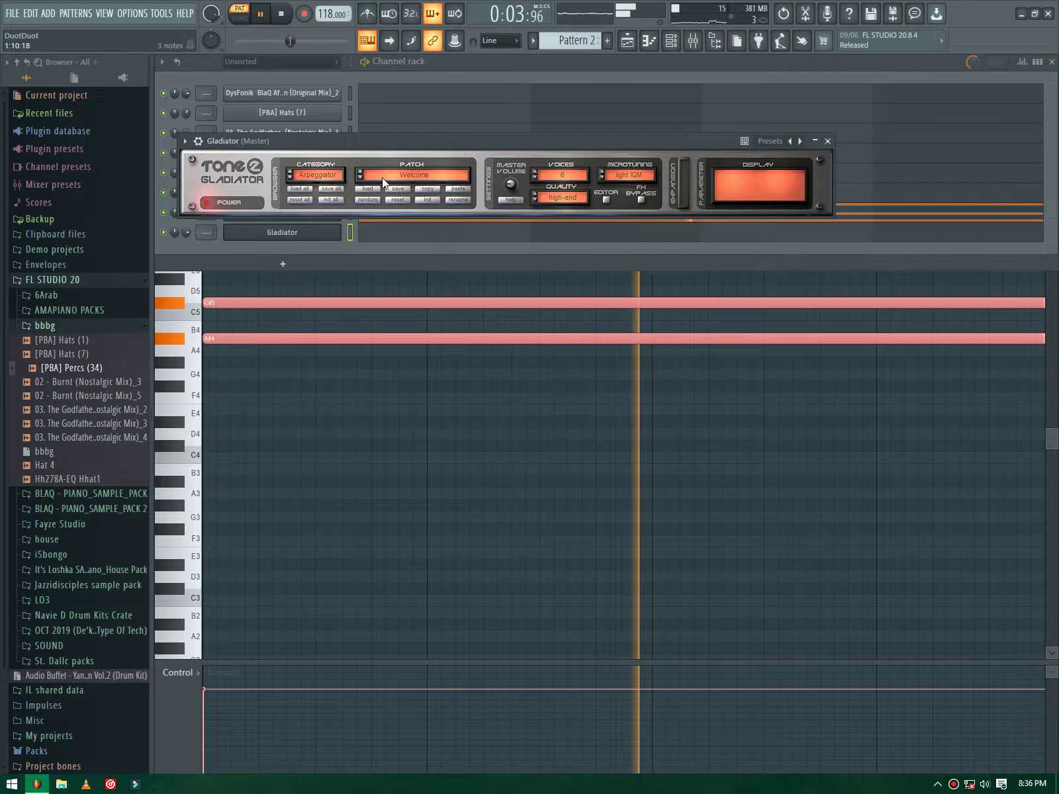
{"action": "left_click", "coordinate": [336, 175]}
{"action": "left_click", "coordinate": [339, 242]}
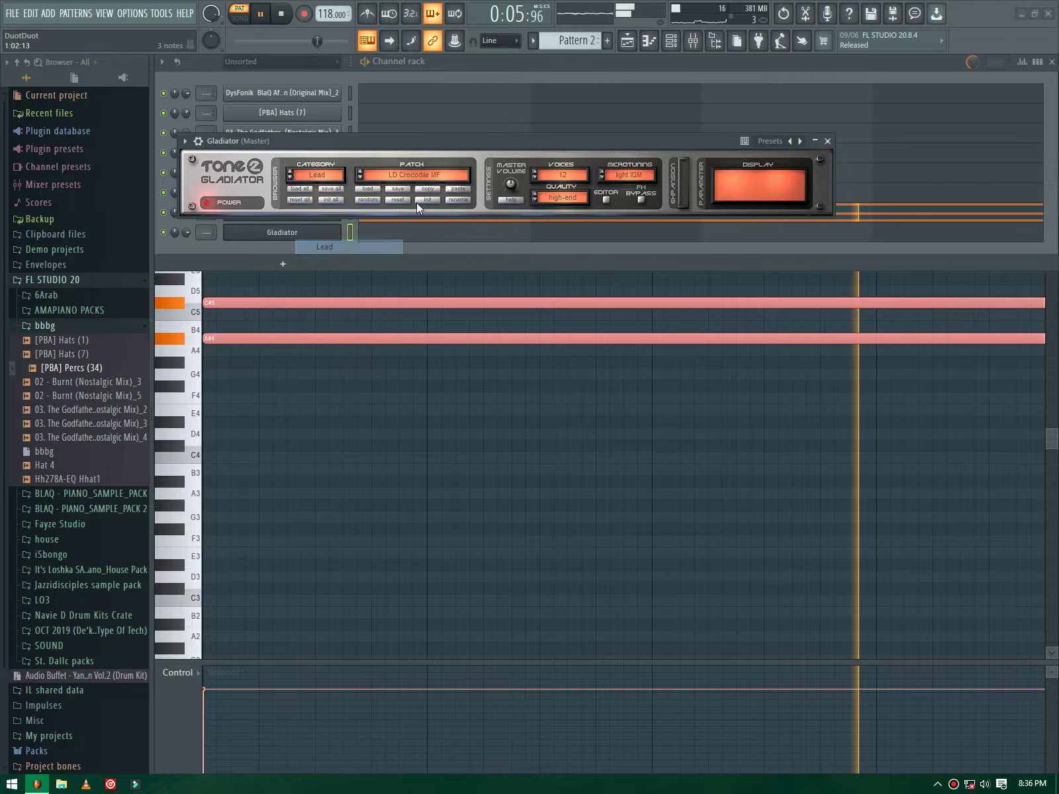
{"action": "left_click", "coordinate": [395, 180]}
{"action": "left_click", "coordinate": [423, 227]}
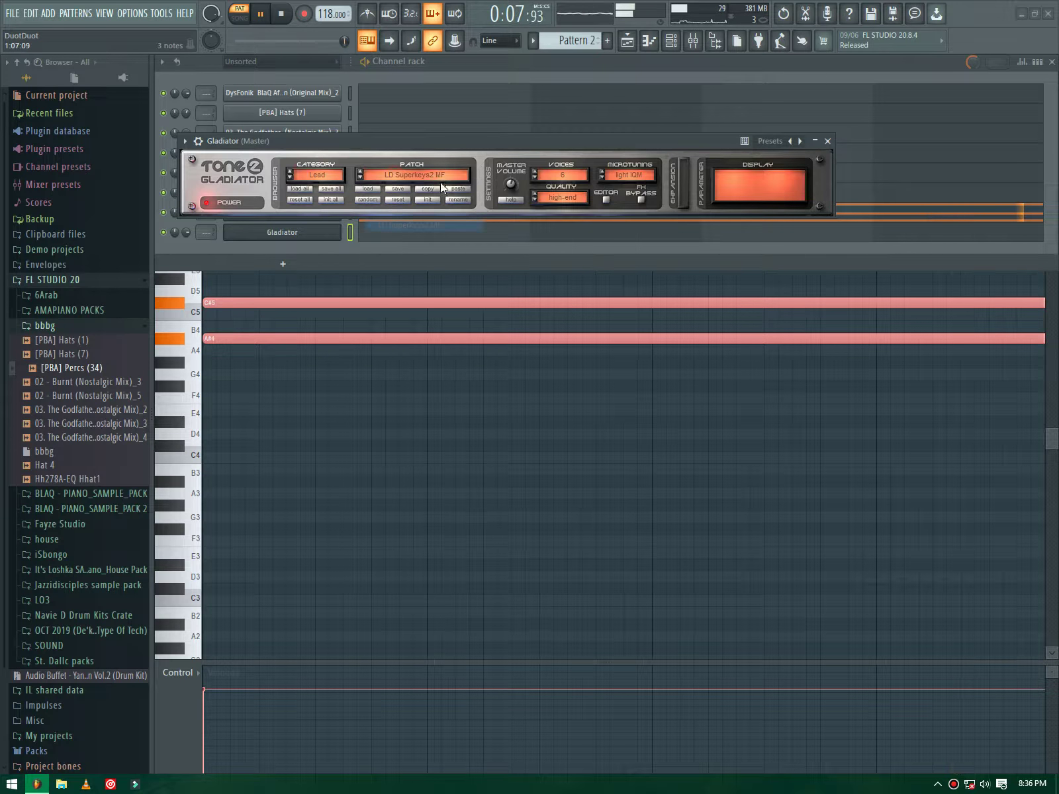
{"action": "left_click", "coordinate": [263, 232]}
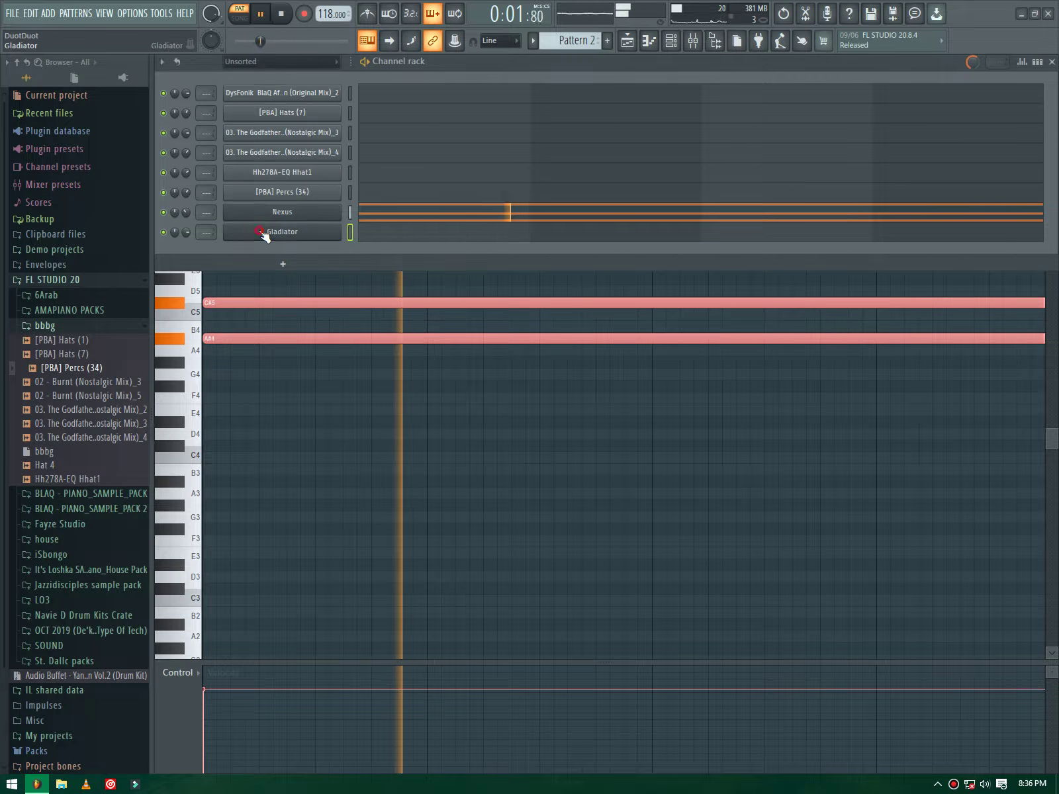
Step: Draw two short A#5 notes in Gladiator's piano roll, one at bar 1 and one near bar 3
{"action": "left_click", "coordinate": [390, 235]}
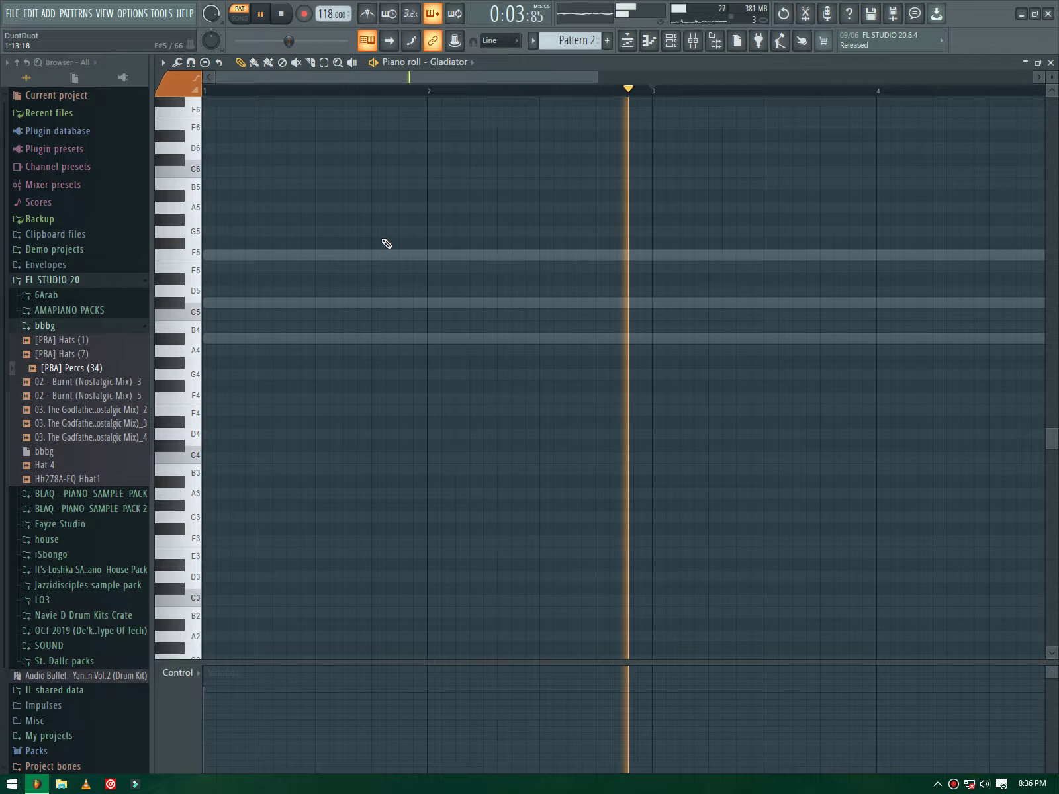
{"action": "left_click", "coordinate": [230, 195]}
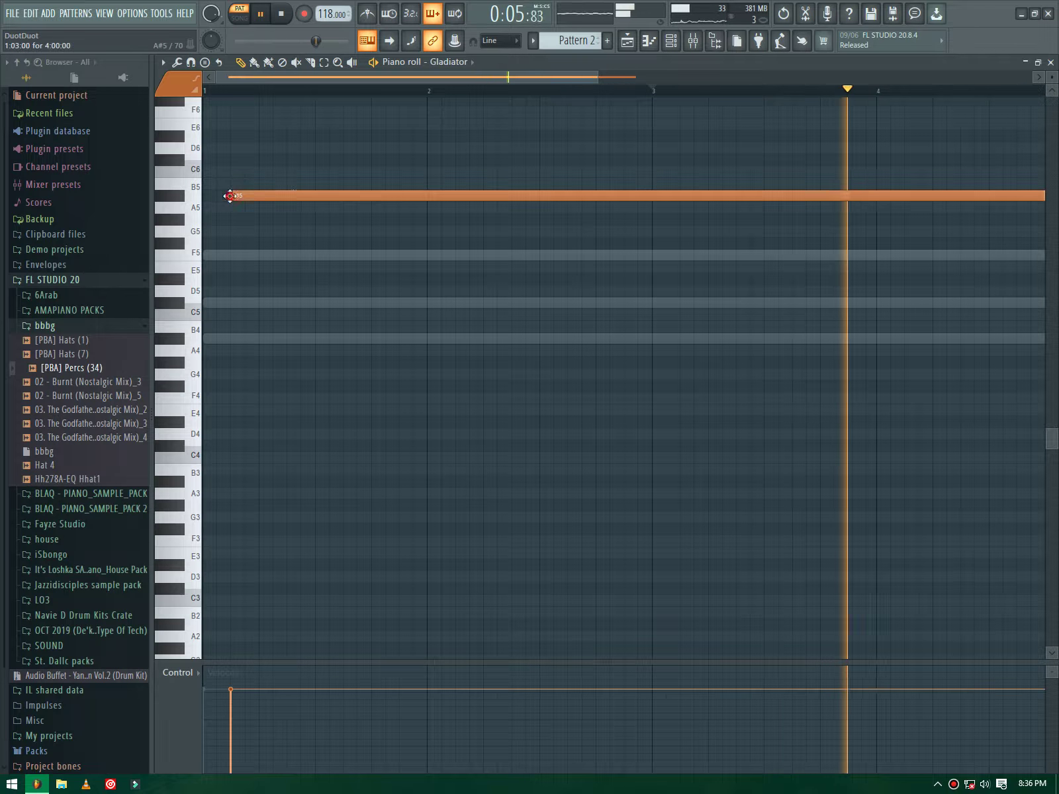
{"action": "left_click_drag", "start_coordinate": [272, 237], "coordinate": [258, 176]}
{"action": "right_click", "coordinate": [269, 191]}
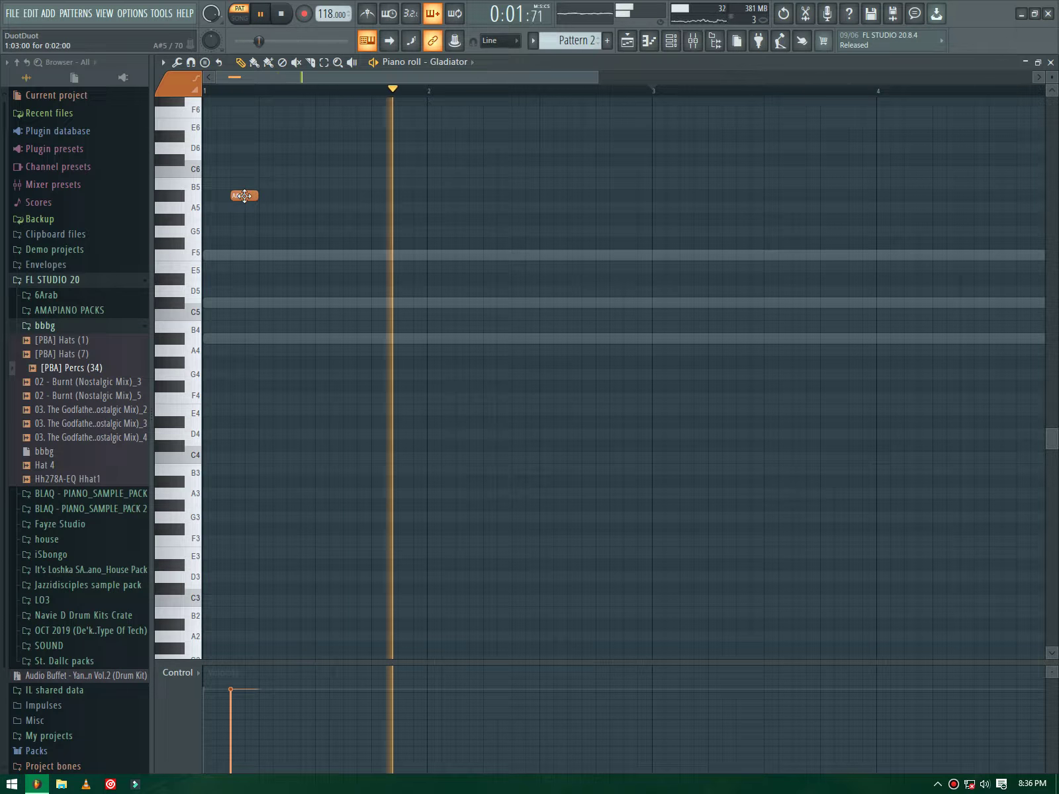
{"action": "left_click", "coordinate": [603, 195]}
{"action": "left_click_drag", "start_coordinate": [631, 187], "coordinate": [696, 186]}
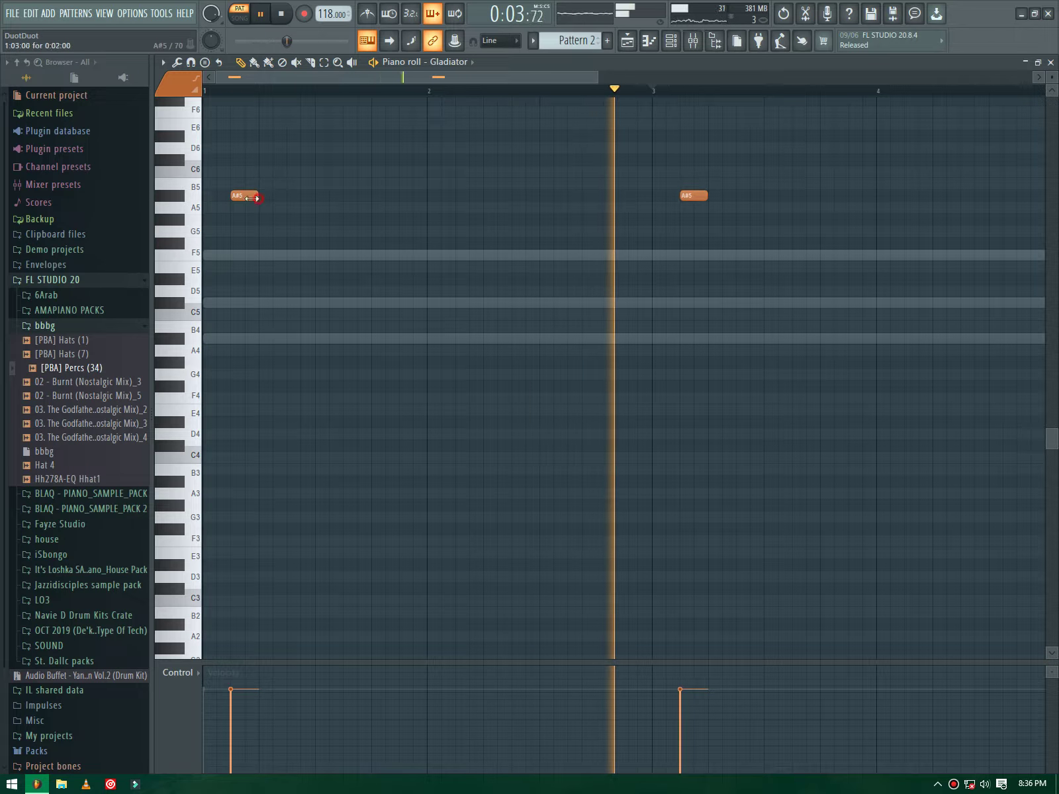
{"action": "left_click_drag", "start_coordinate": [256, 197], "coordinate": [243, 197]}
Step: Turn down the Gladiator channel's volume in the channel rack
{"action": "left_click", "coordinate": [671, 41]}
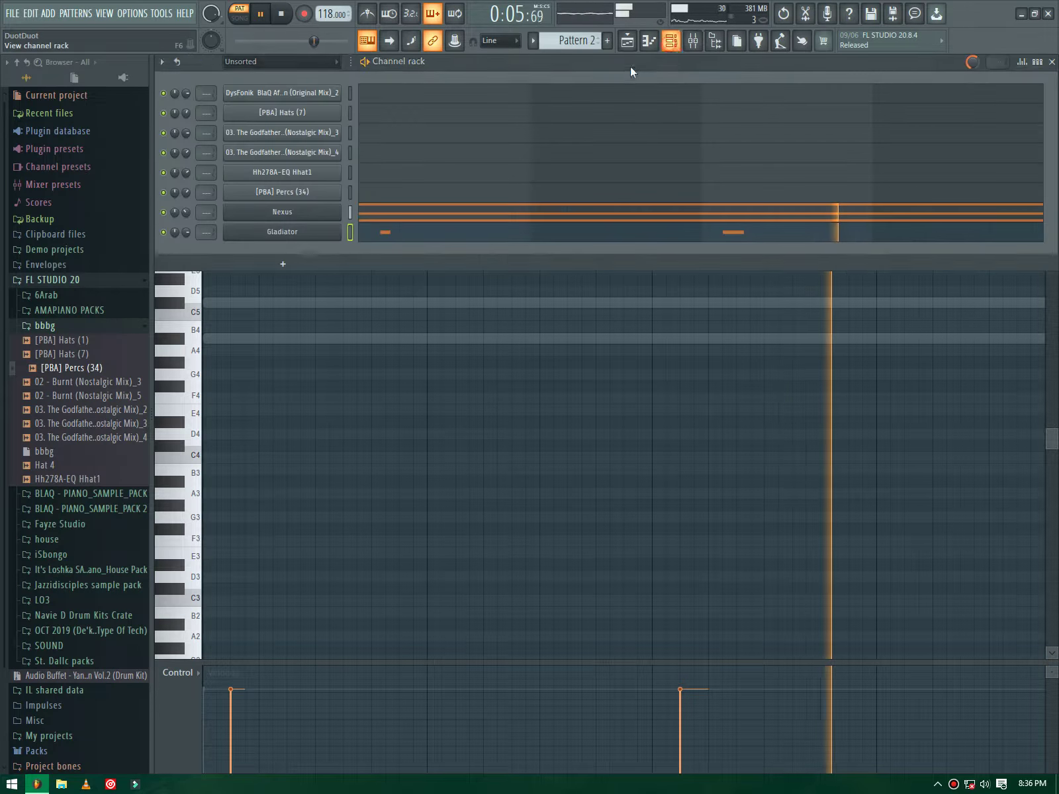
{"action": "left_click_drag", "start_coordinate": [186, 232], "coordinate": [186, 241]}
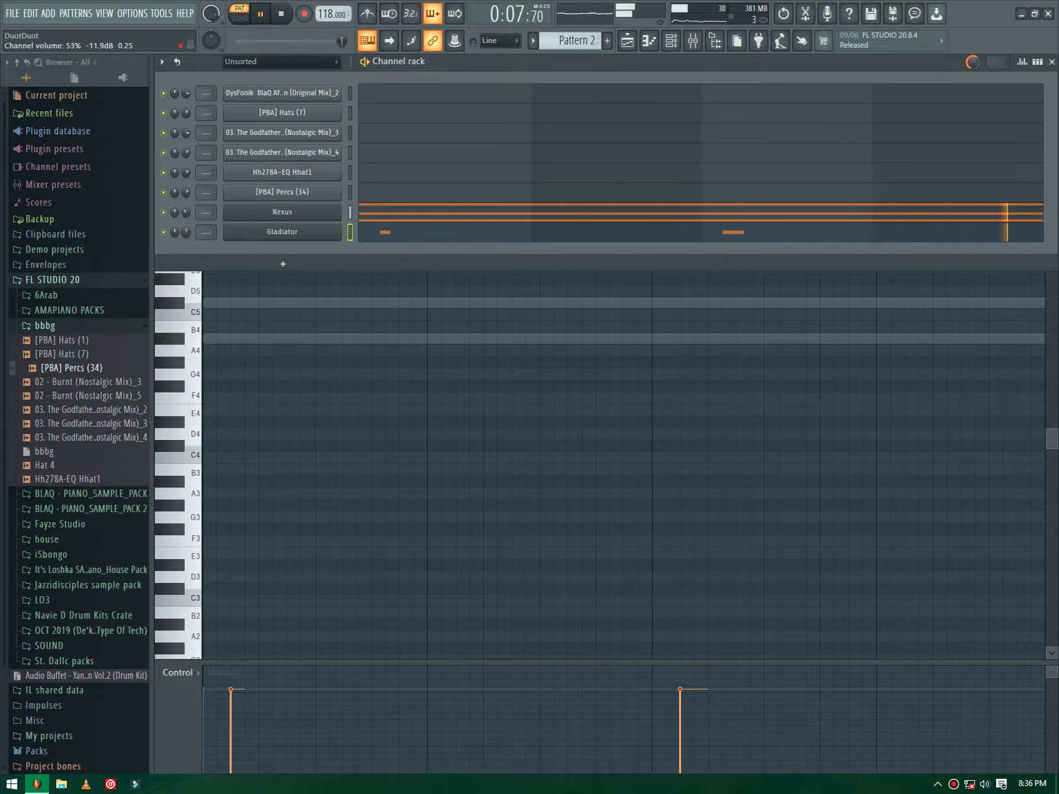
{"action": "right_click", "coordinate": [244, 235]}
Step: Clone Gladiator as Gladiator #2 and load the LD FLutlicht AVB patch
{"action": "left_click", "coordinate": [363, 348]}
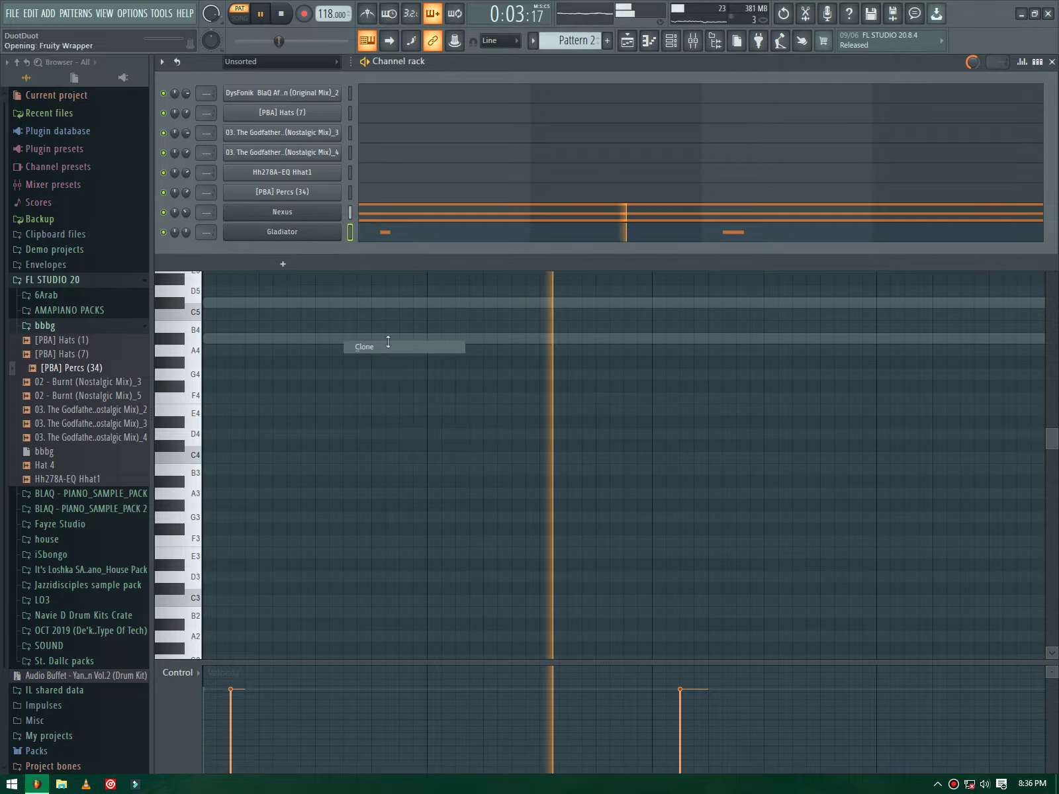
{"action": "left_click", "coordinate": [431, 192]}
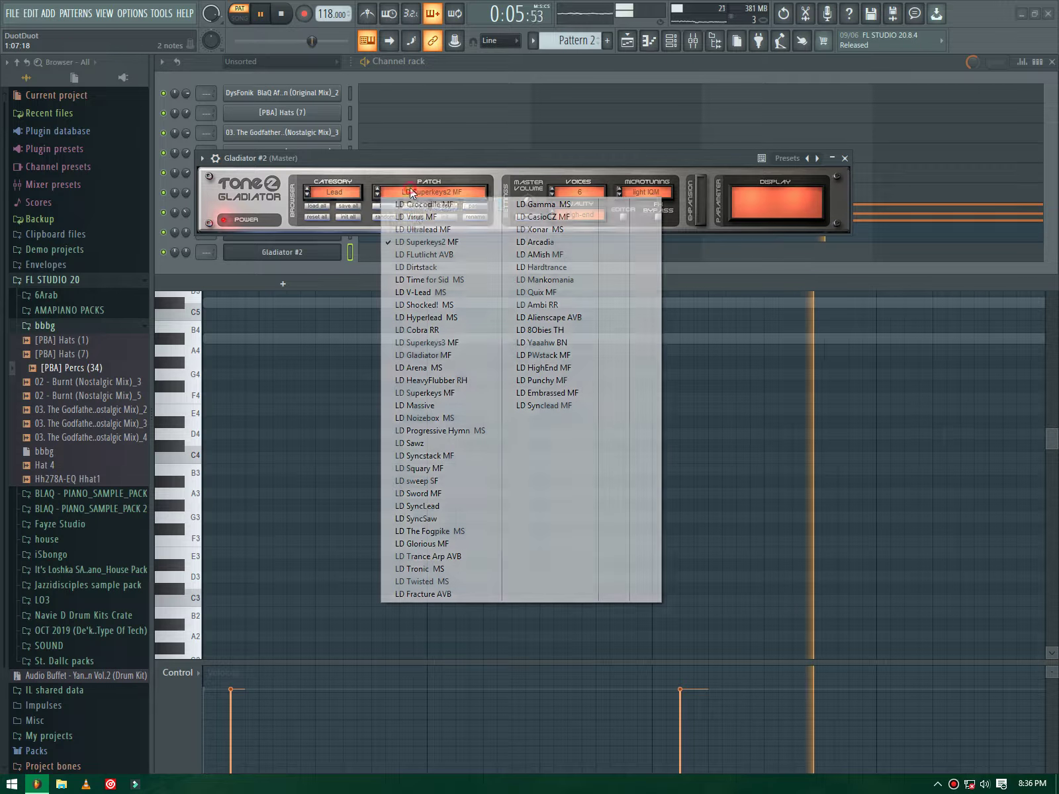
{"action": "left_click", "coordinate": [430, 307]}
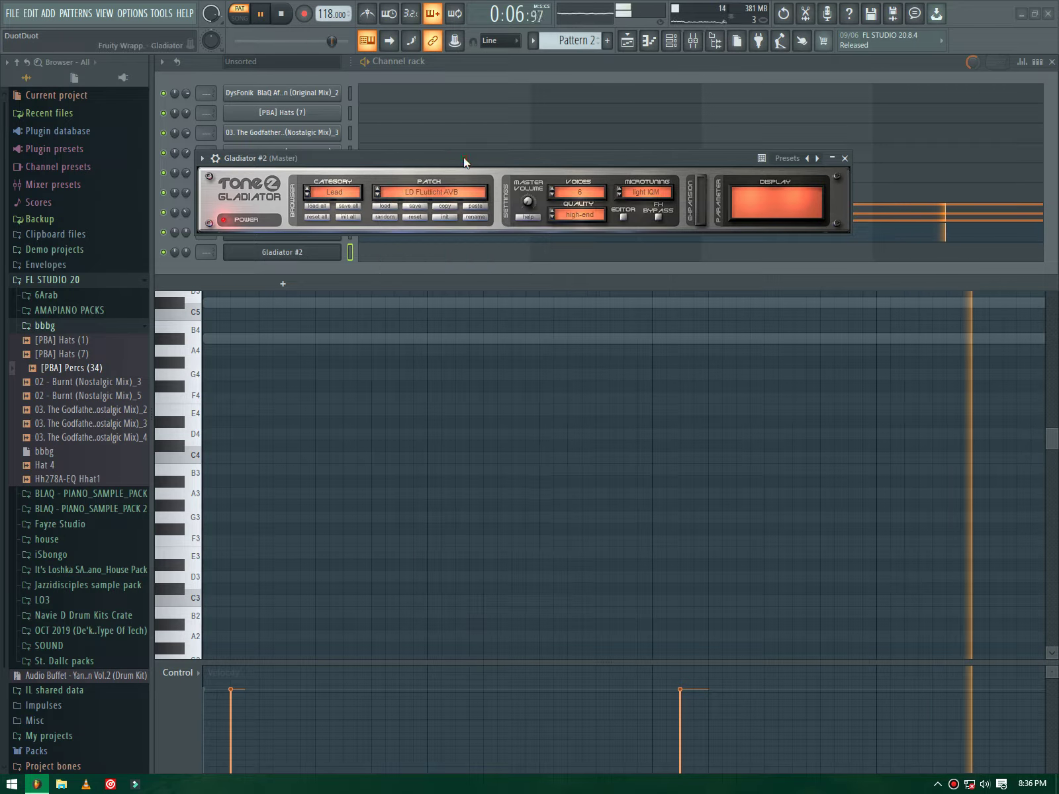
{"action": "left_click", "coordinate": [430, 192]}
{"action": "left_click", "coordinate": [283, 255]}
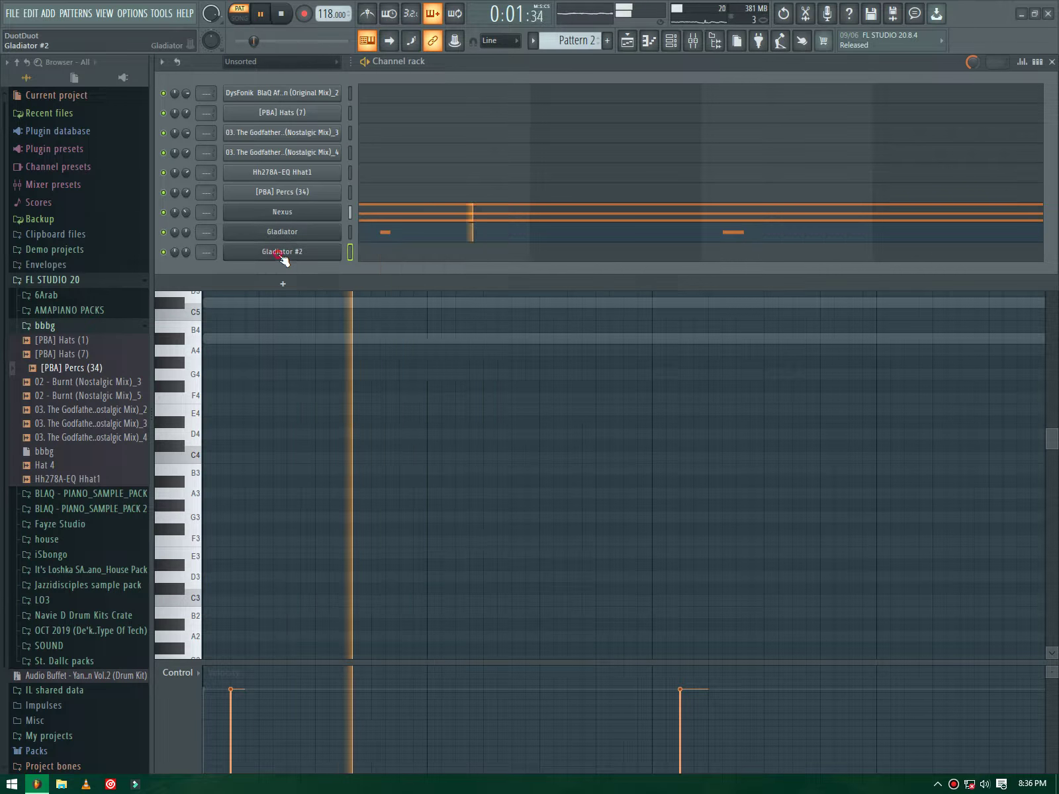
Step: Draw two short notes for Gladiator #2 in bars 2 and 4 and raise both to A#5
{"action": "left_click", "coordinate": [369, 256]}
{"action": "left_click", "coordinate": [460, 255]}
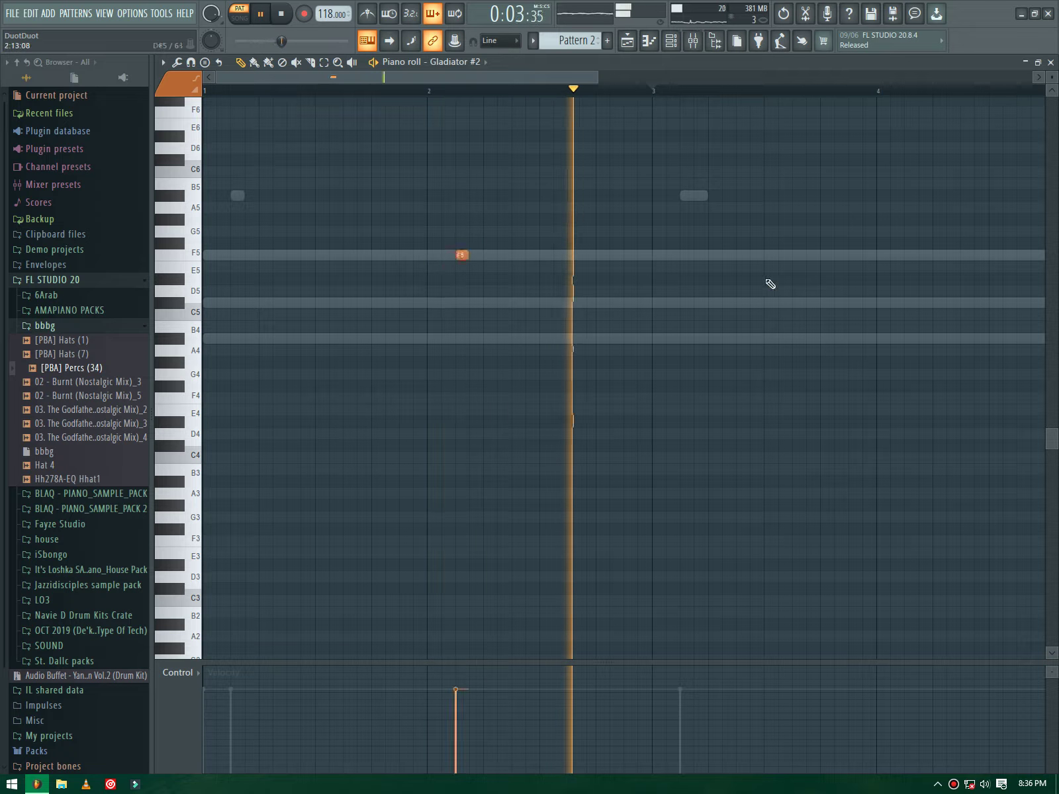
{"action": "left_click", "coordinate": [910, 256]}
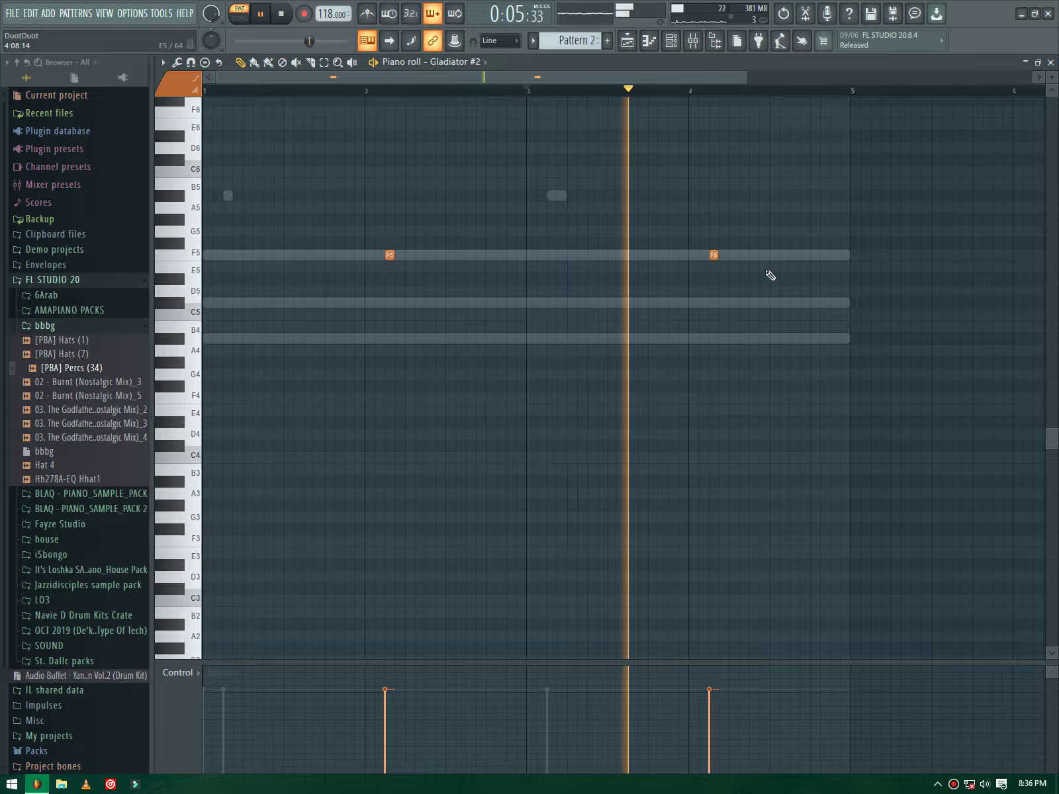
{"action": "key", "text": "ctrl+a"}
{"action": "left_click_drag", "start_coordinate": [389, 255], "coordinate": [470, 194]}
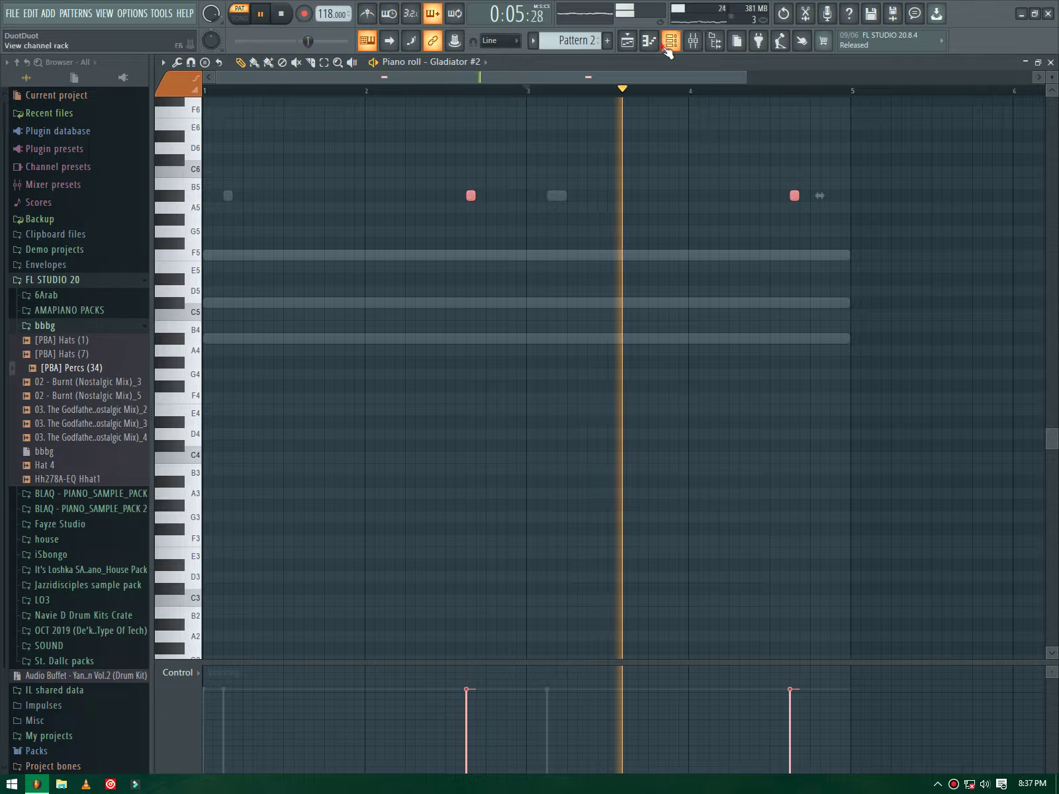
{"action": "key", "text": "F6"}
Step: Clone Gladiator #2 as Gladiator #3 and switch it to the Pad patch PD Gregorian MS
{"action": "right_click", "coordinate": [282, 251]}
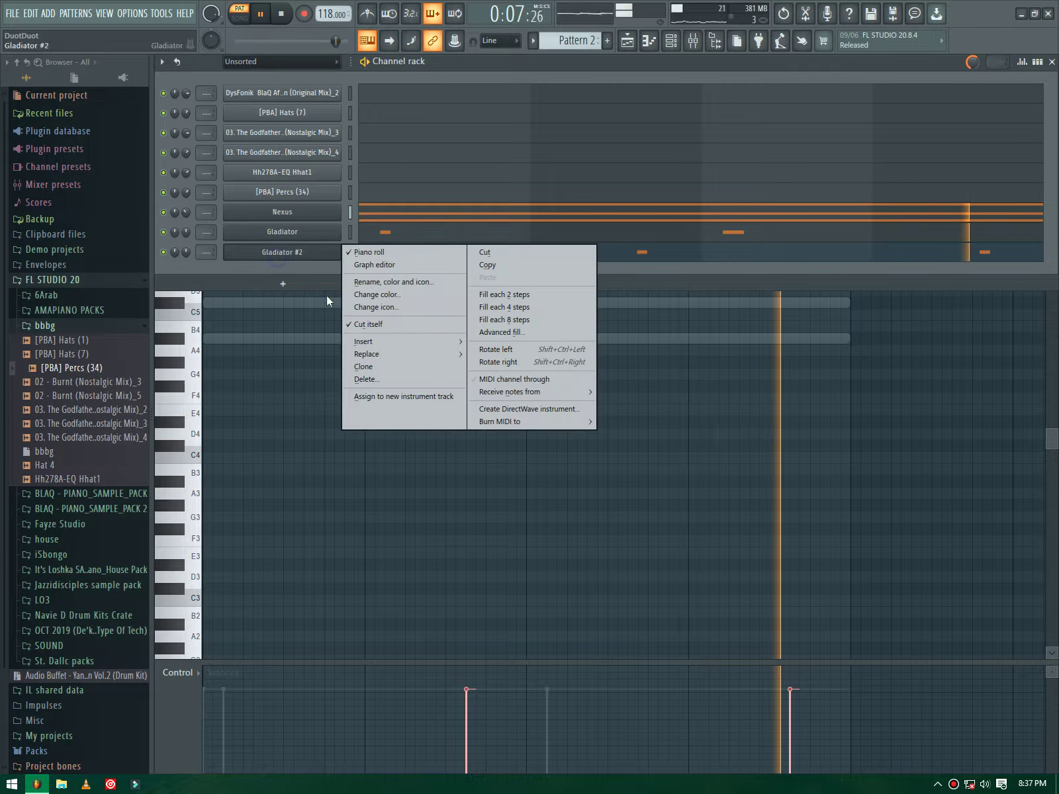
{"action": "left_click", "coordinate": [377, 366]}
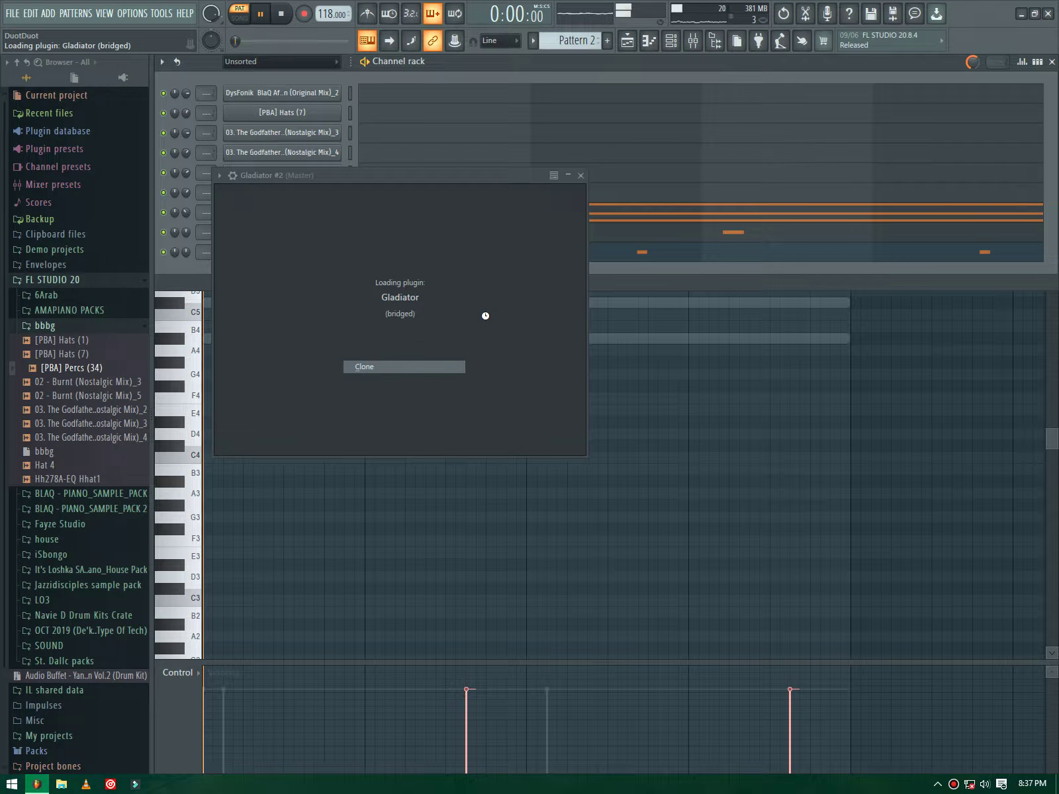
{"action": "left_click", "coordinate": [429, 206]}
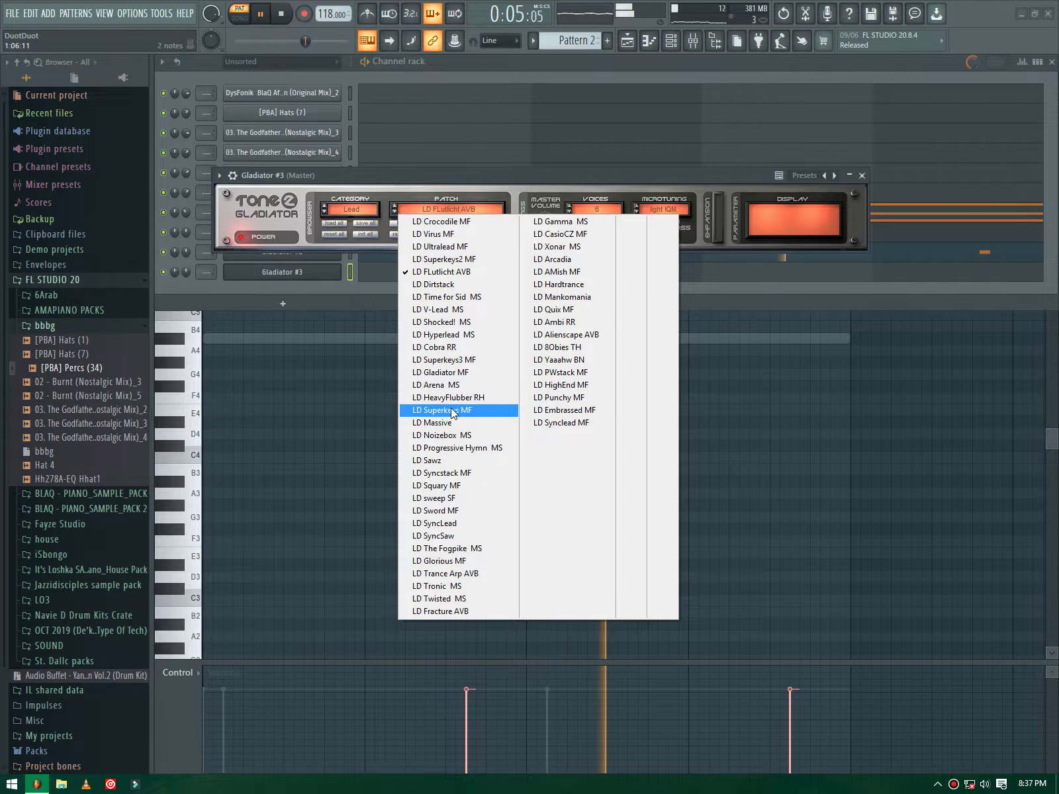
{"action": "left_click", "coordinate": [435, 310]}
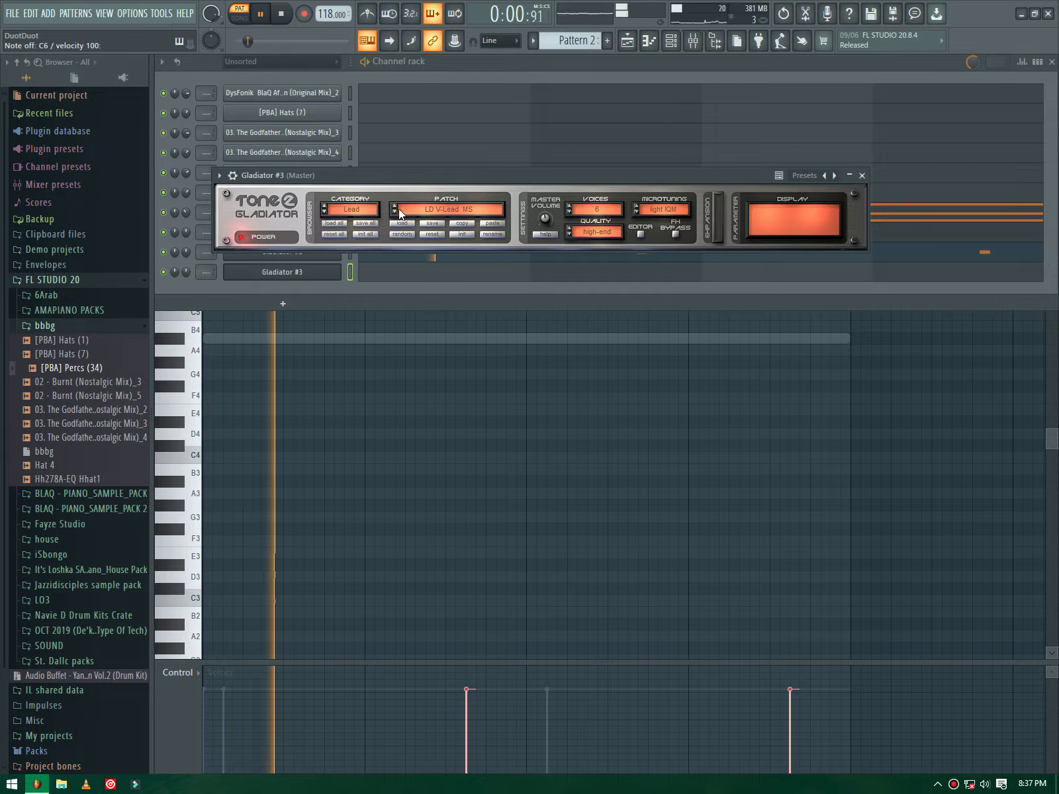
{"action": "left_click", "coordinate": [354, 209]}
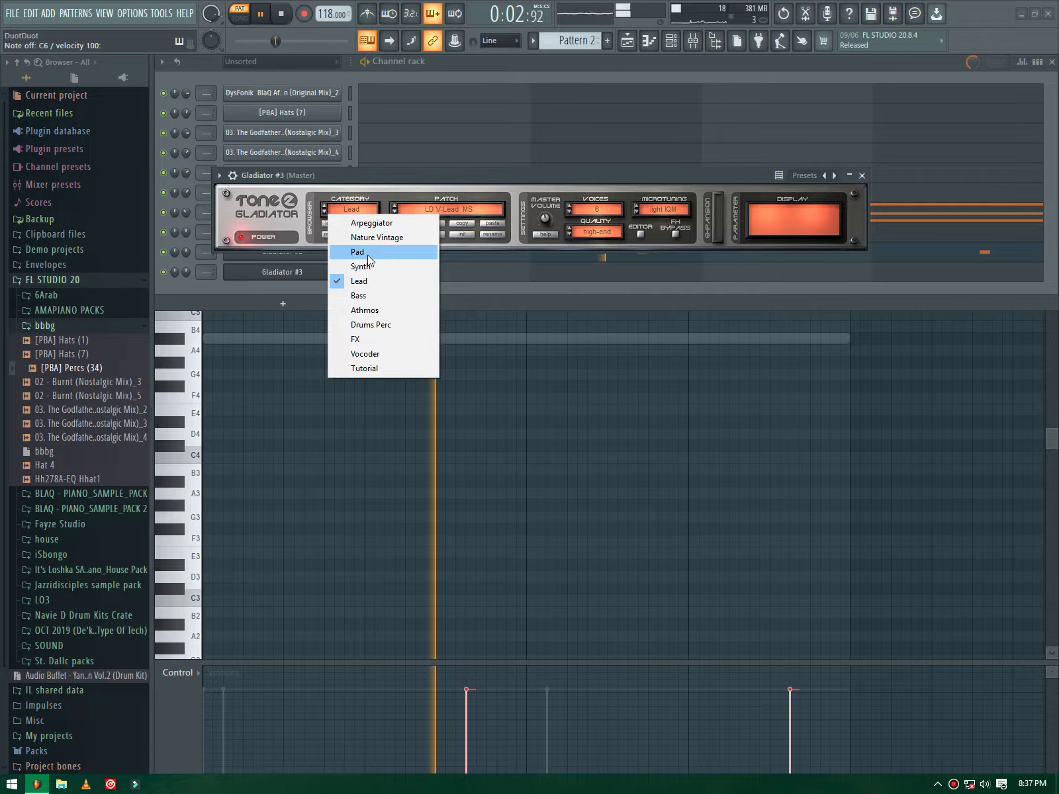
{"action": "left_click", "coordinate": [383, 252]}
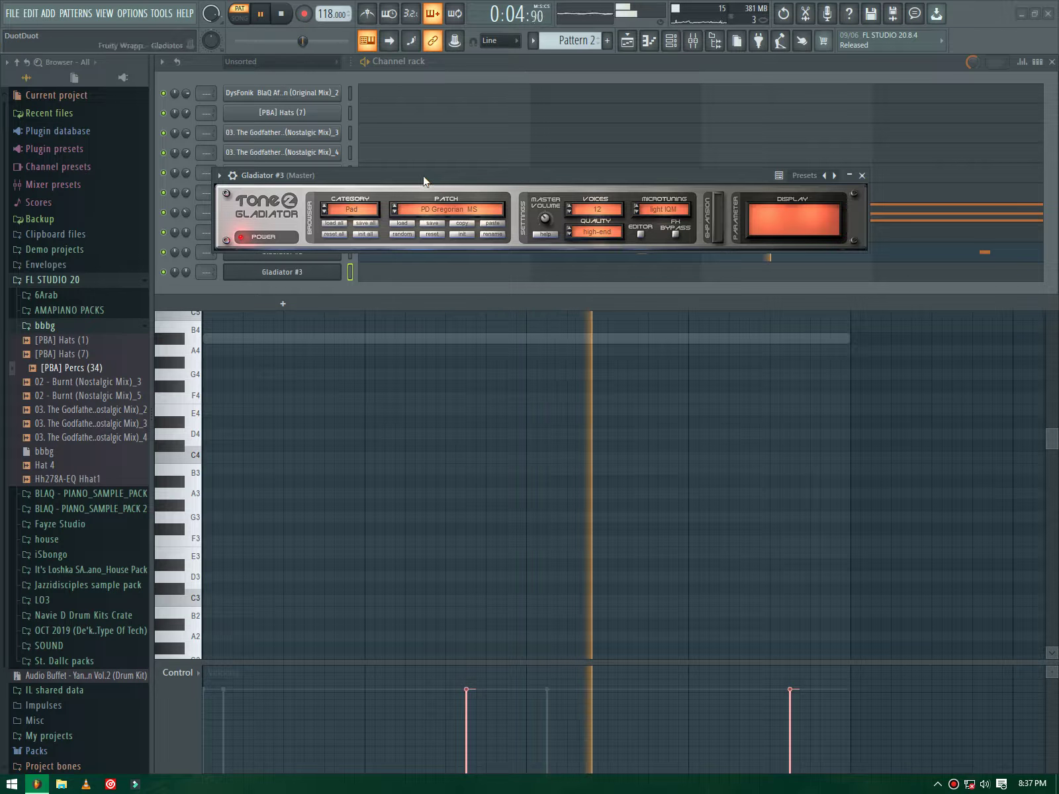
{"action": "left_click", "coordinate": [253, 272]}
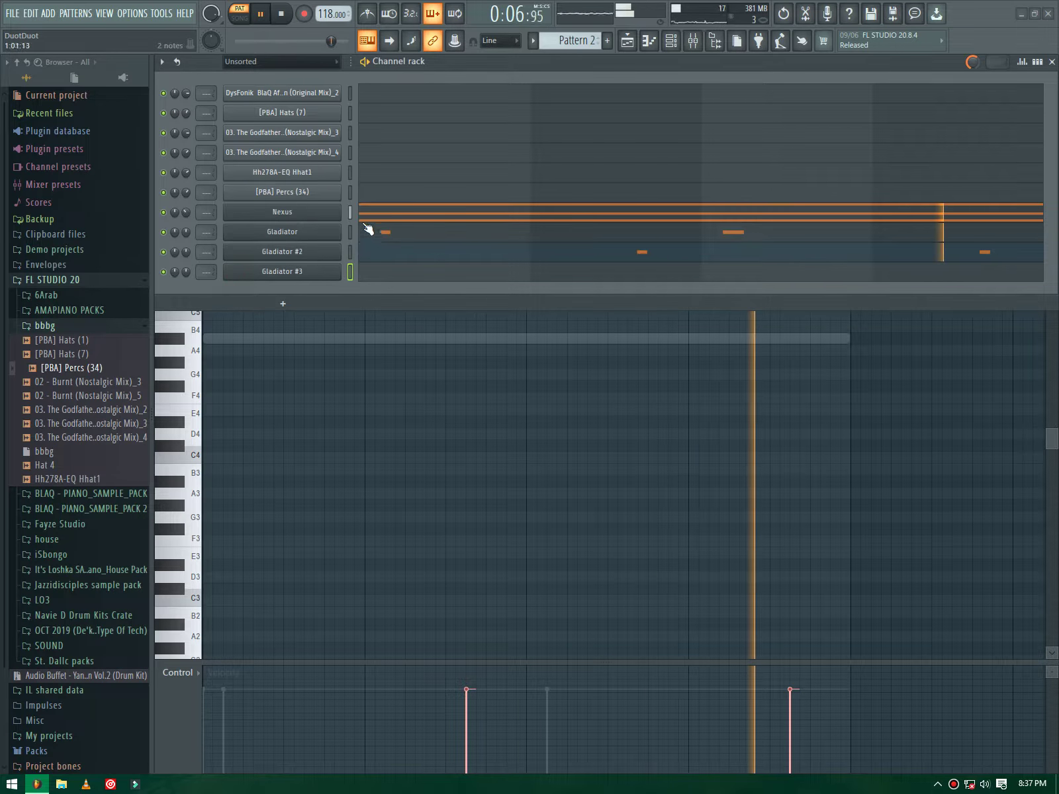
Step: Transpose Gladiator #3's chord up an octave to F6, C#6, A#5 and open its PA Atmosphere MF synth
{"action": "left_click", "coordinate": [350, 273]}
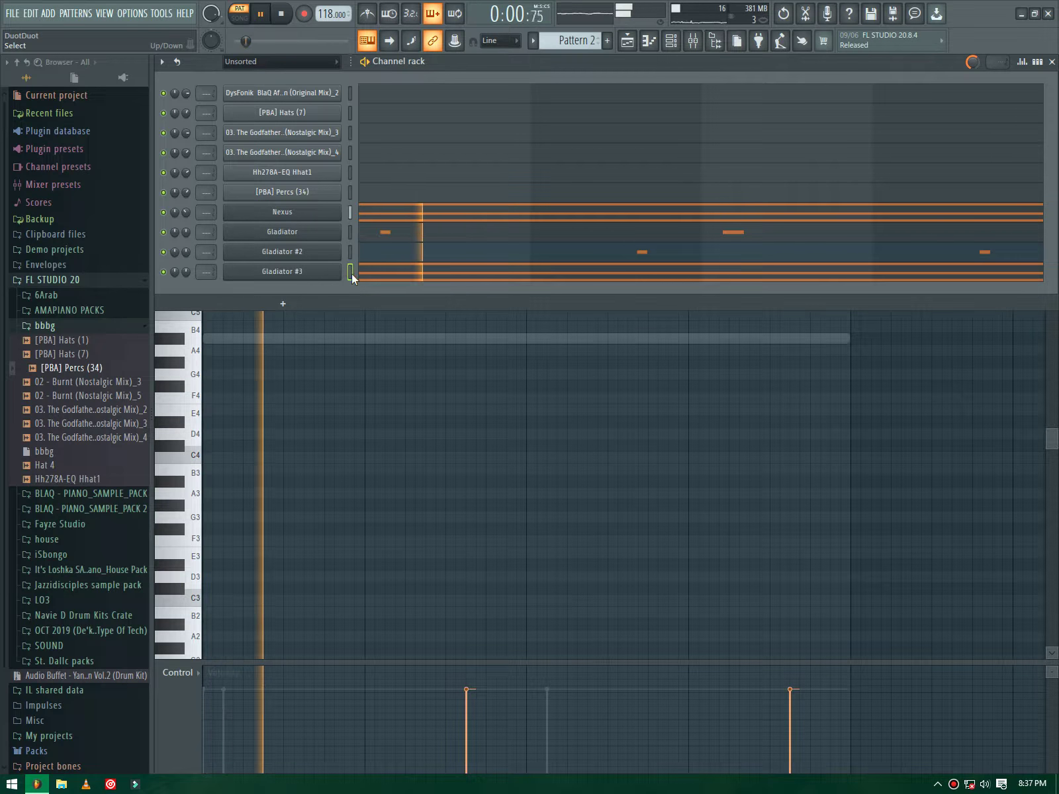
{"action": "left_click", "coordinate": [441, 277]}
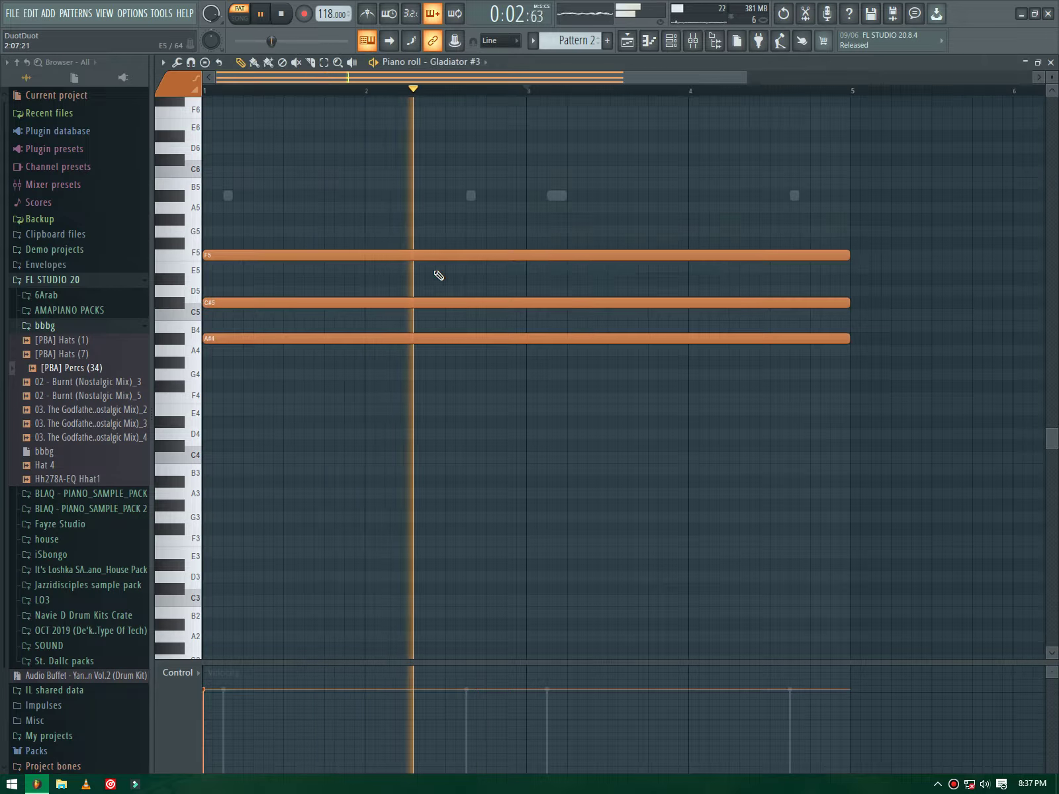
{"action": "key", "text": "ctrl+Up"}
{"action": "left_click", "coordinate": [671, 42]}
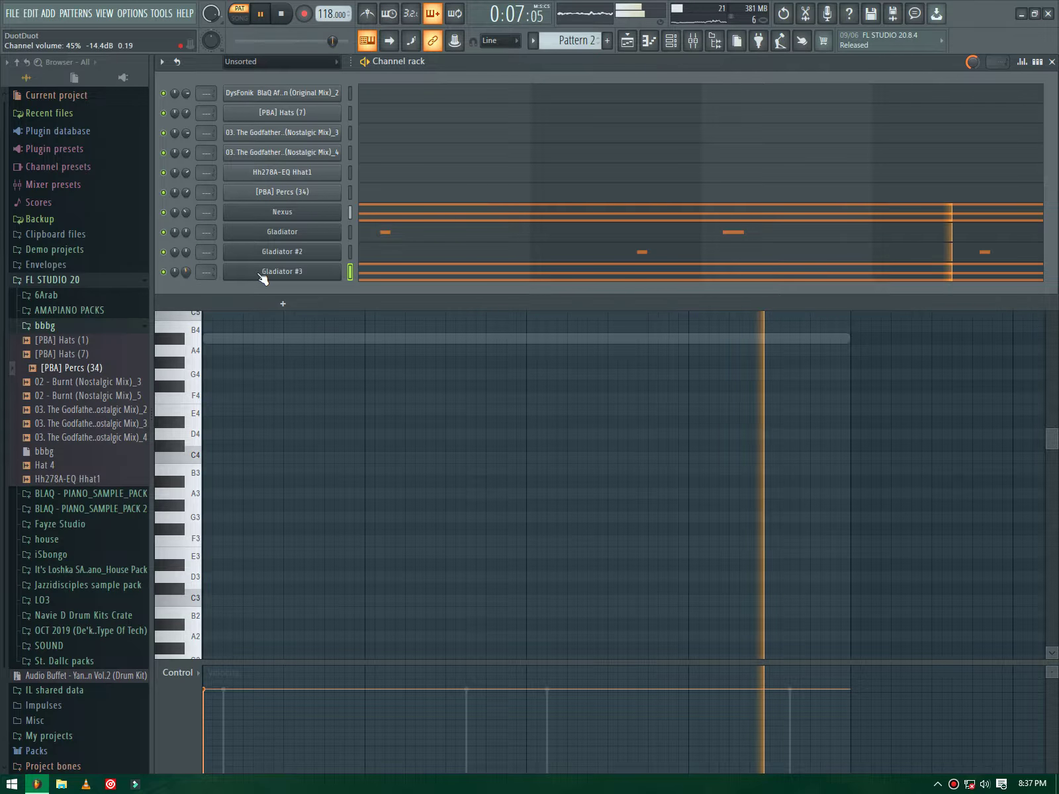
{"action": "left_click", "coordinate": [278, 272]}
{"action": "key", "text": "space"}
{"action": "left_click", "coordinate": [398, 207]}
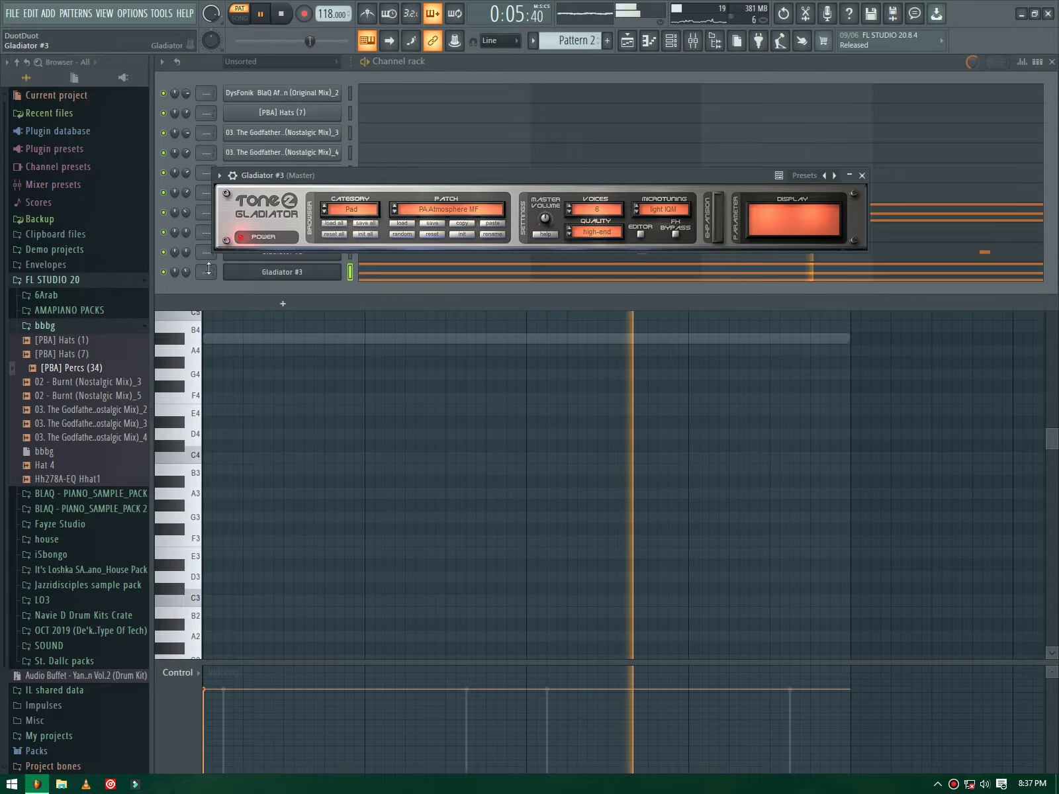
Step: Lower Gladiator #3's channel volume to 36%
{"action": "left_click_drag", "start_coordinate": [185, 272], "coordinate": [201, 285]}
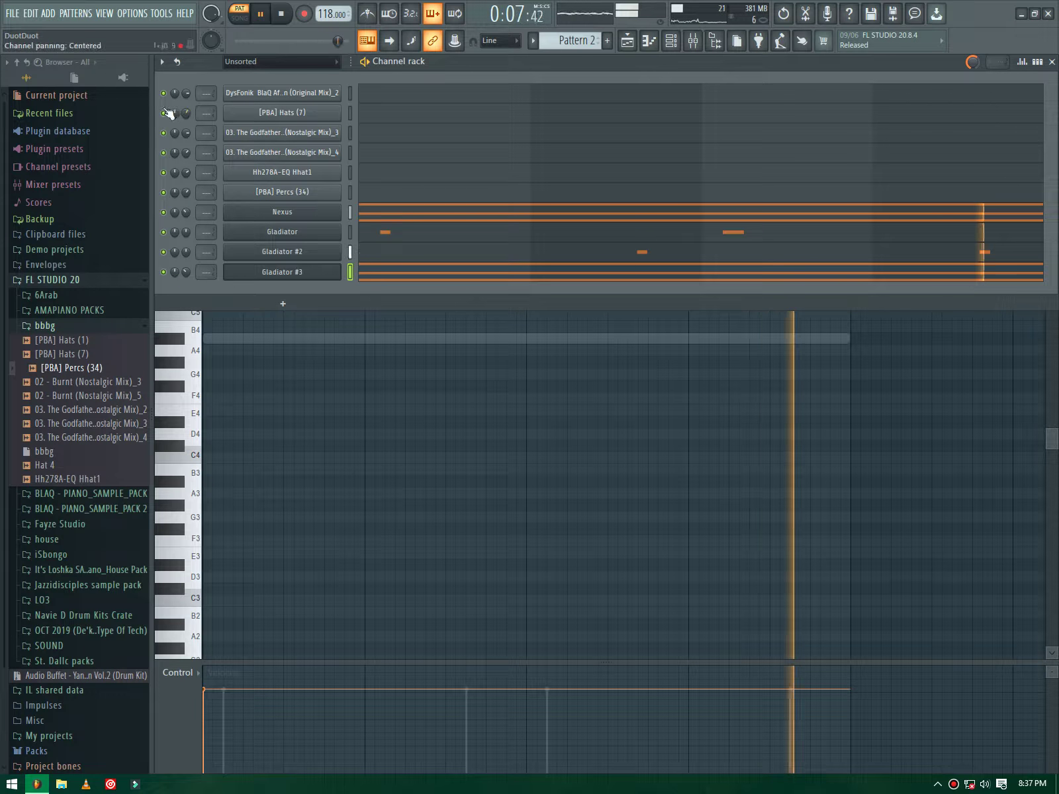
{"action": "key", "text": "F5"}
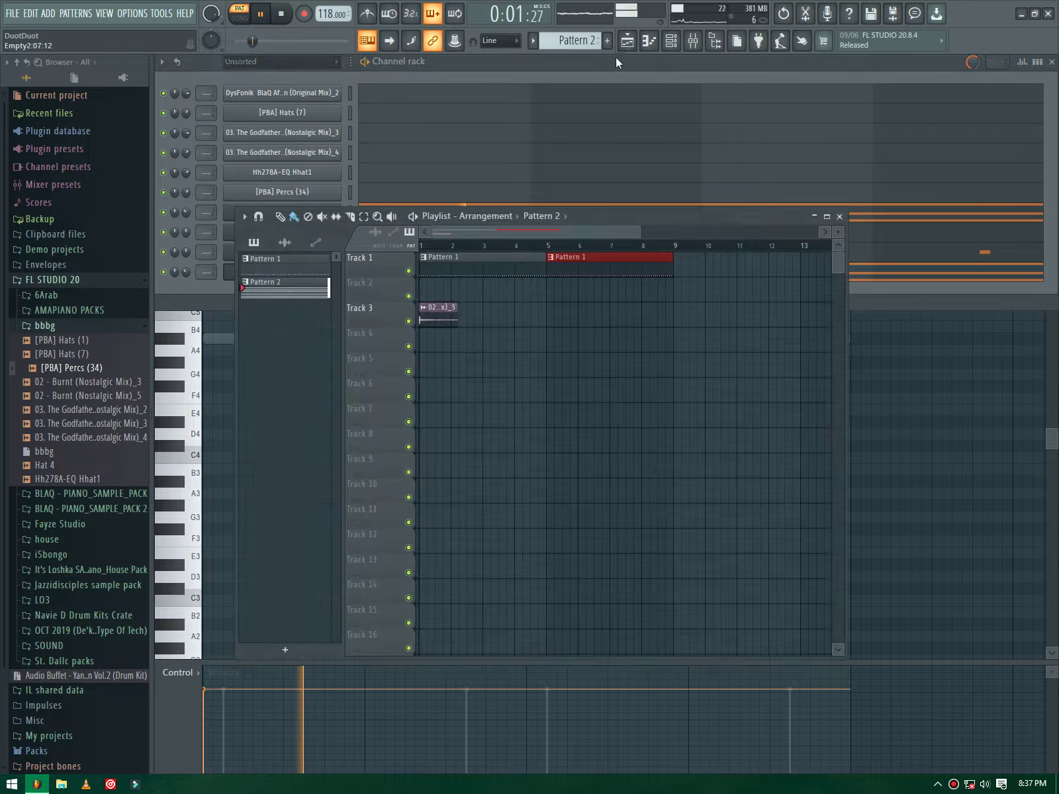
{"action": "key", "text": "F5"}
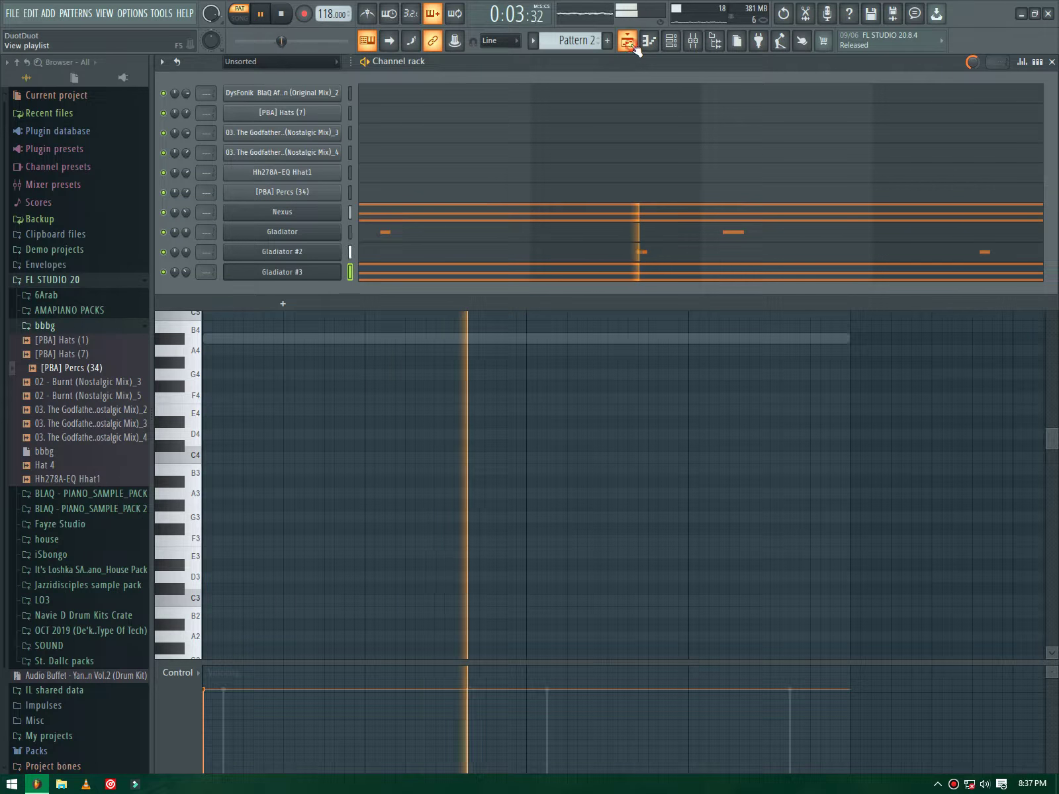
Step: Maximize the playlist with Pattern 2 in Track 2 and play the song from bar 1
{"action": "left_click", "coordinate": [626, 48]}
{"action": "left_click", "coordinate": [166, 114]}
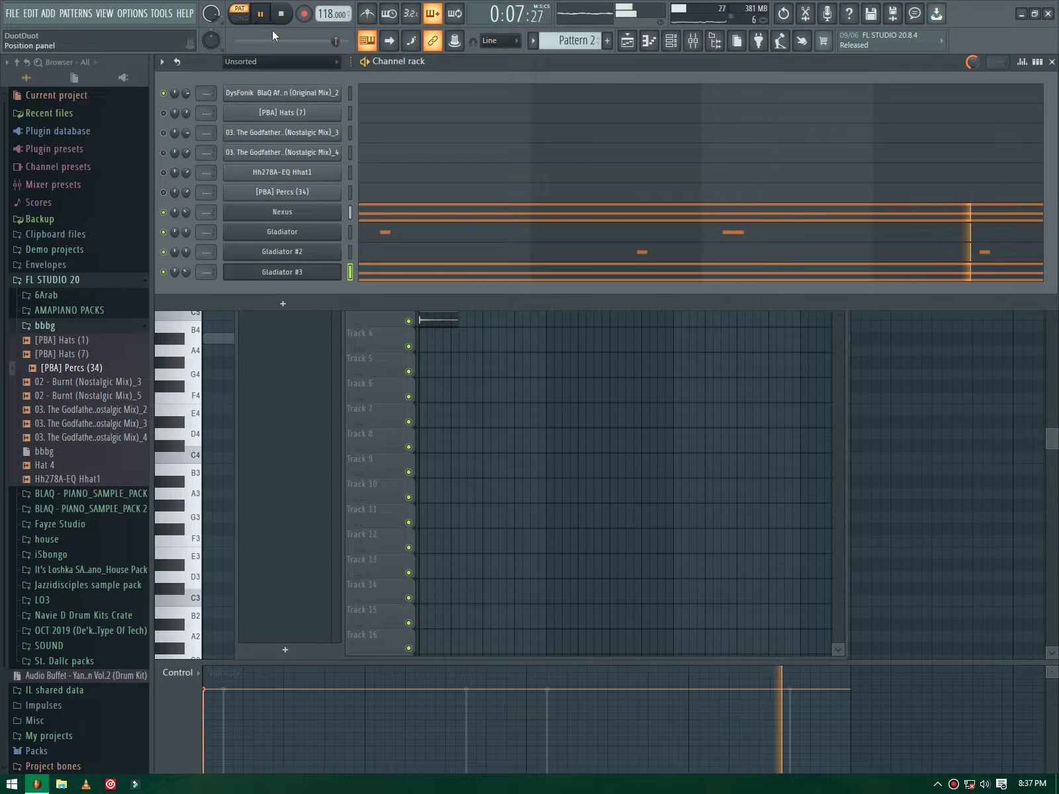
{"action": "key", "text": "Escape"}
{"action": "key", "text": "Escape"}
{"action": "key", "text": "Escape"}
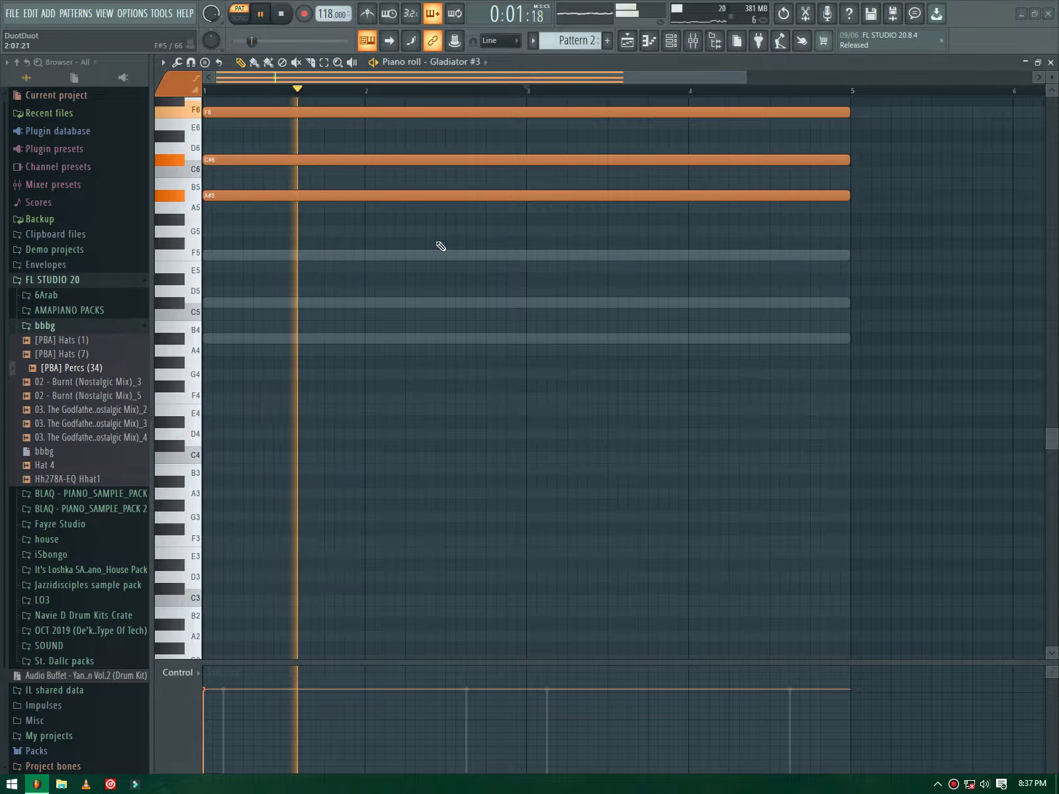
{"action": "key", "text": "F7"}
{"action": "key", "text": "F5"}
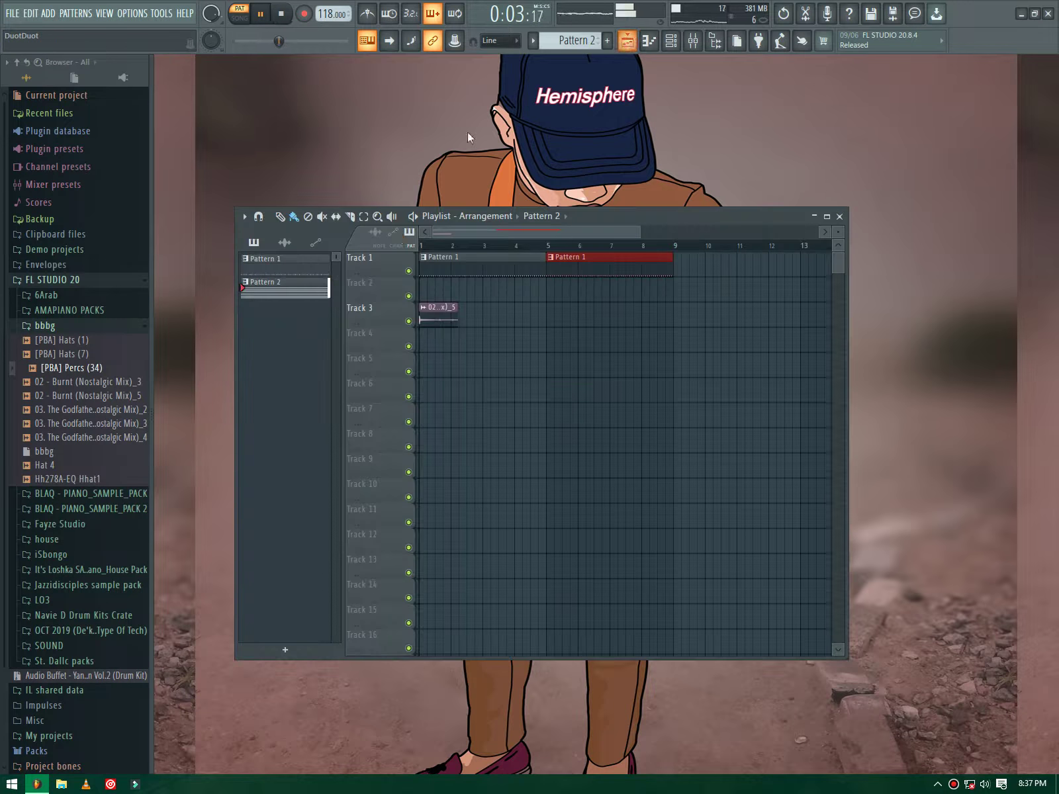
{"action": "key", "text": "Return"}
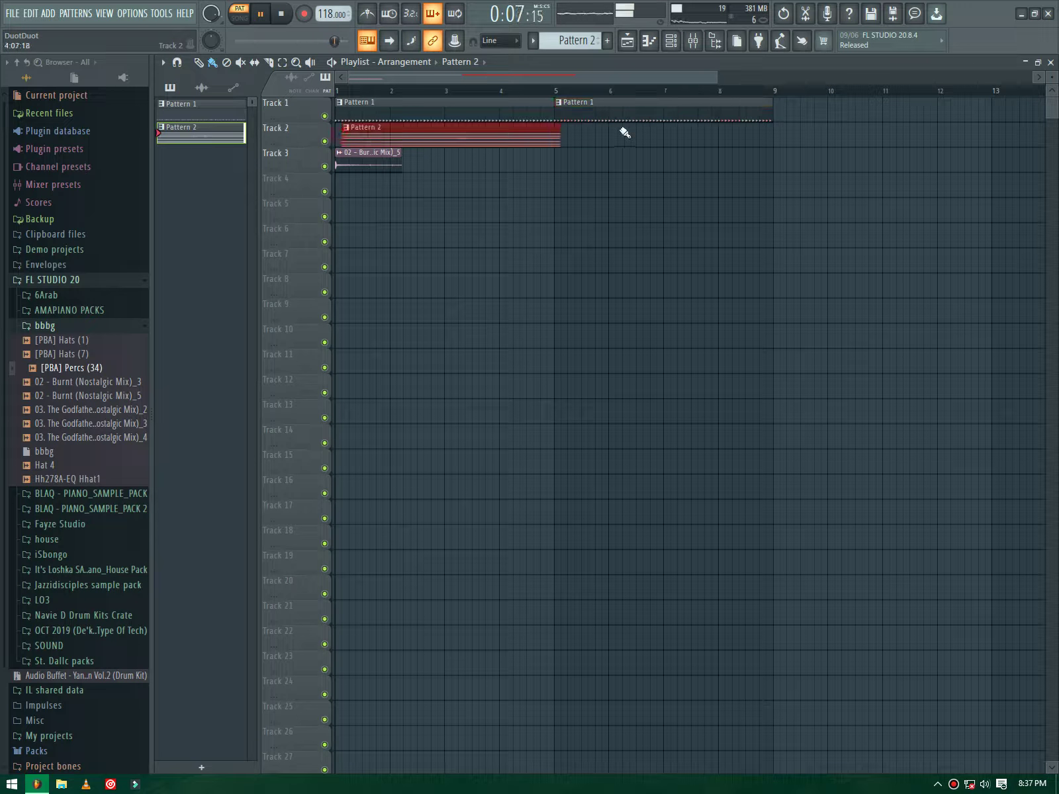
{"action": "key", "text": "l"}
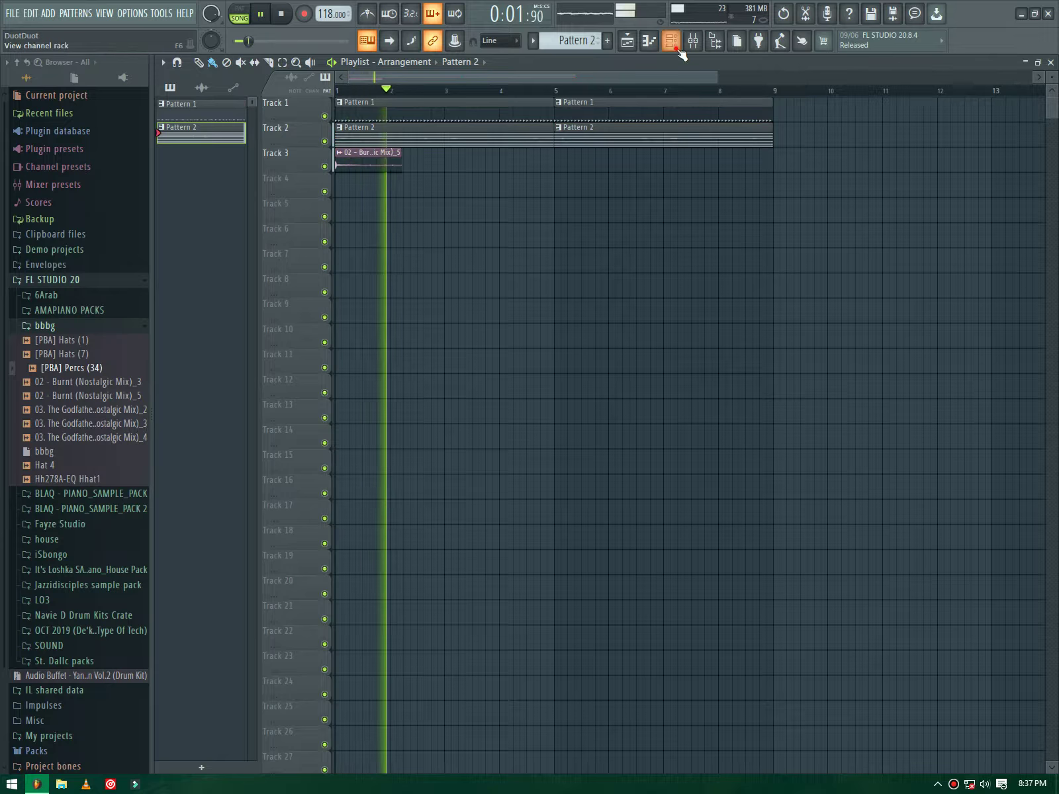
{"action": "left_click", "coordinate": [678, 50]}
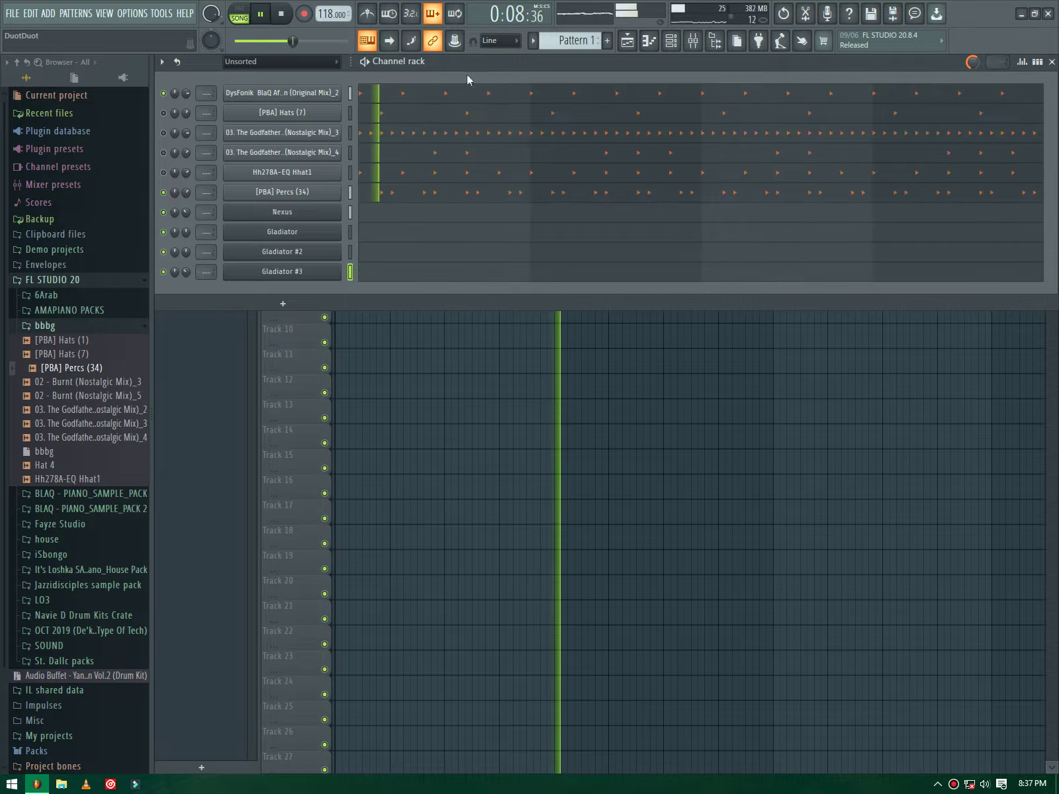
Step: Unmute the Hh278A-EQ Hhat1 and Deep Remedy (Nostalgic Mix)_4 channels in Pattern 1
{"action": "left_click", "coordinate": [301, 192]}
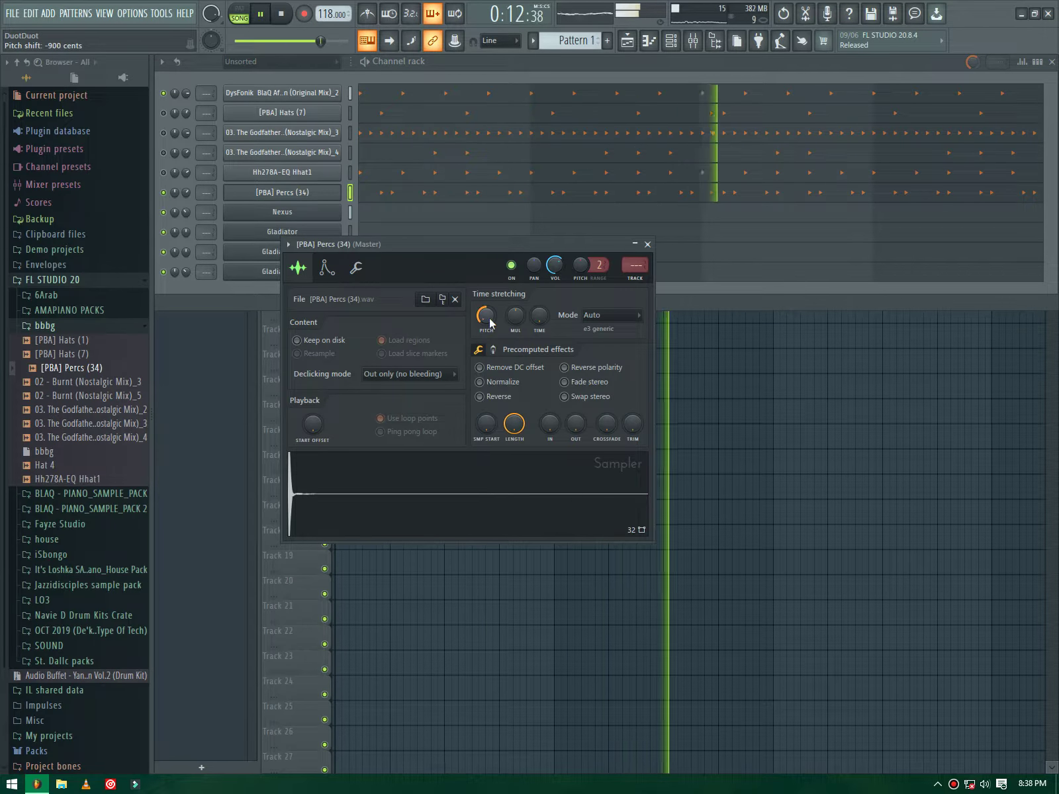
{"action": "left_click", "coordinate": [237, 195]}
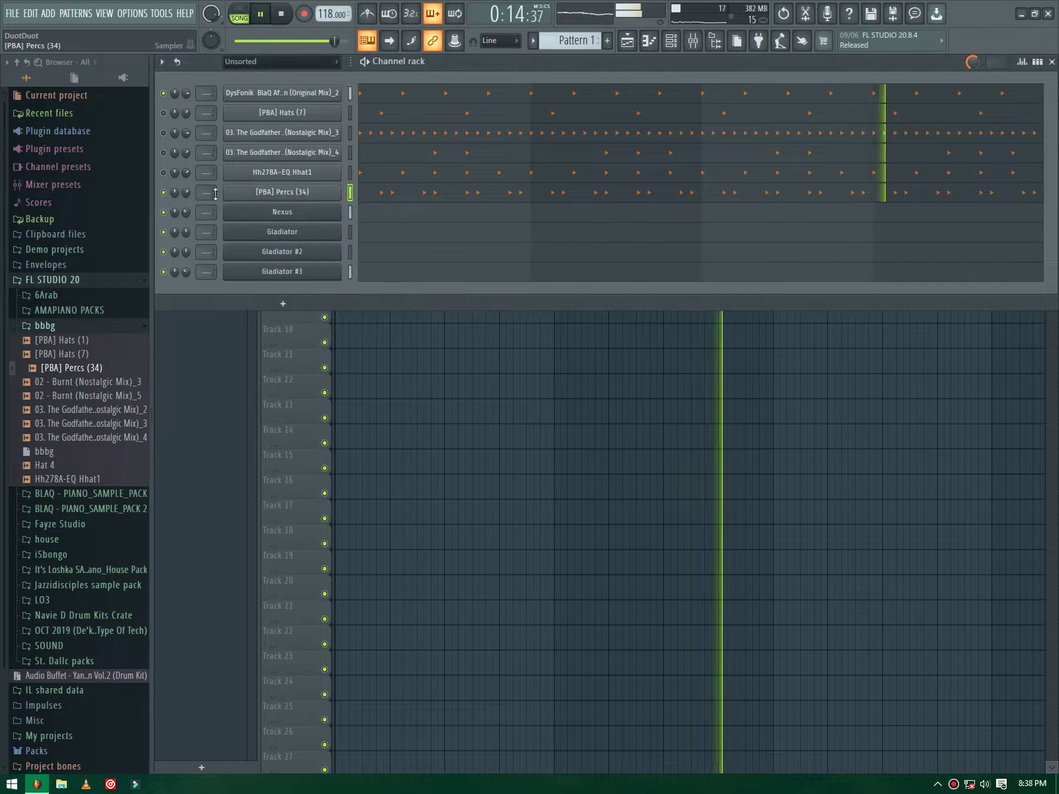
{"action": "left_click", "coordinate": [164, 173]}
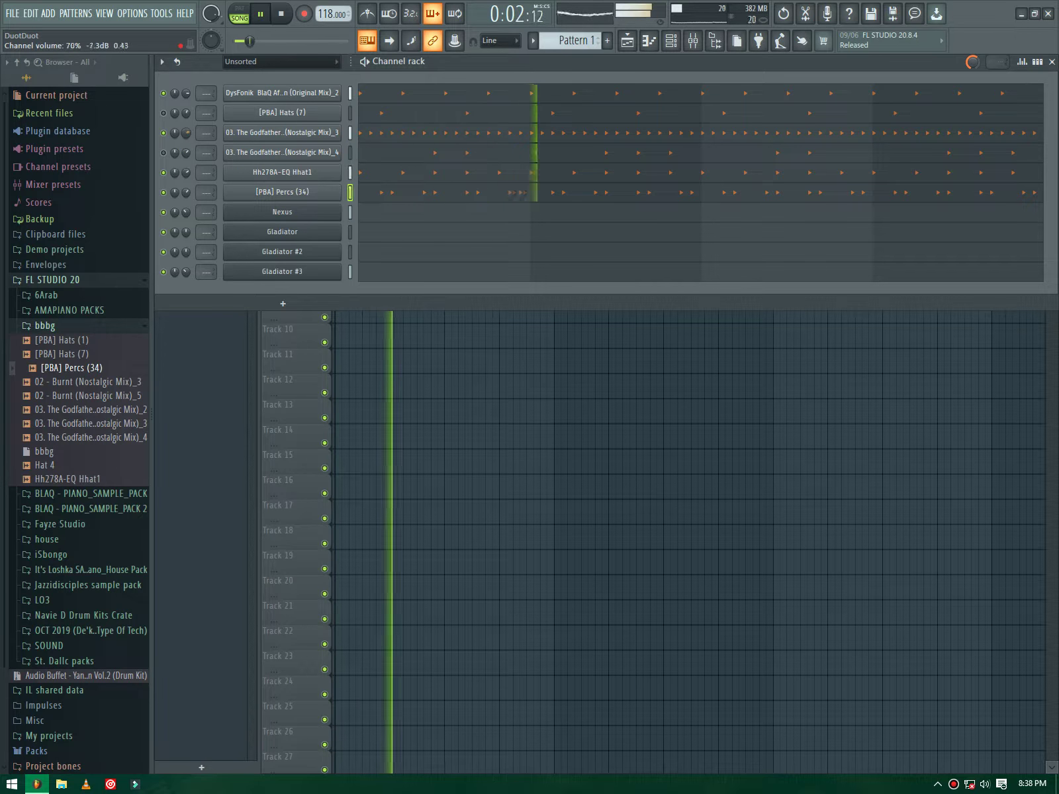
{"action": "left_click", "coordinate": [163, 113]}
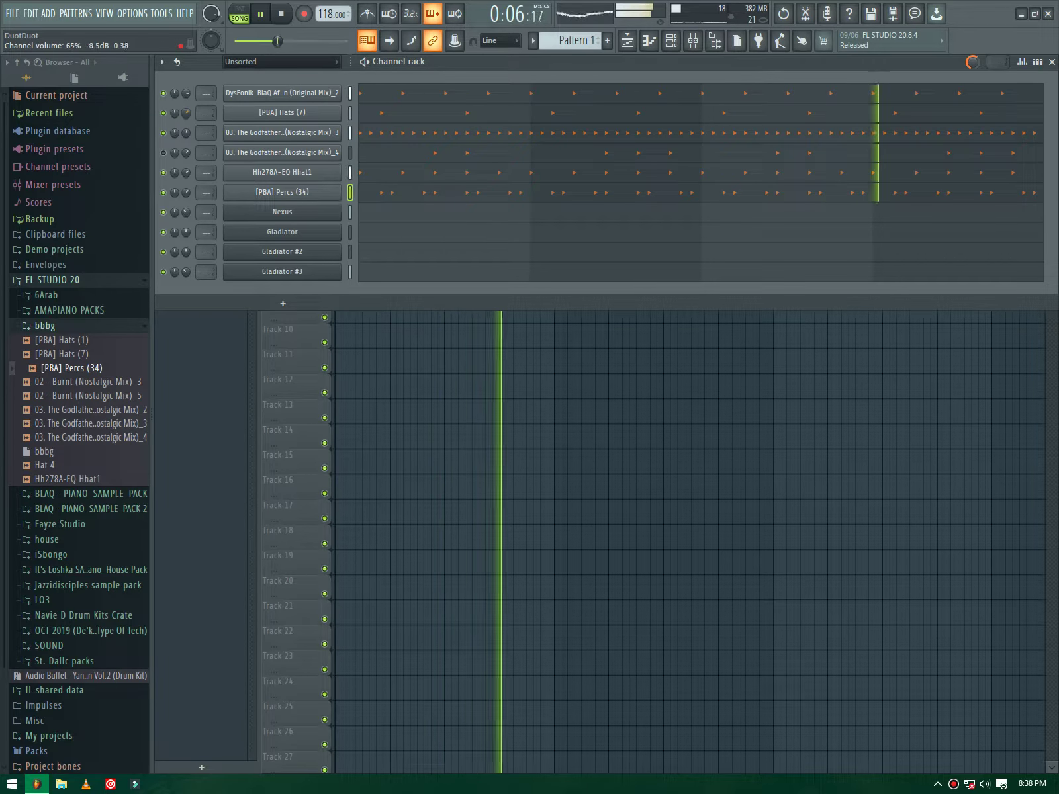
{"action": "left_click", "coordinate": [164, 152]}
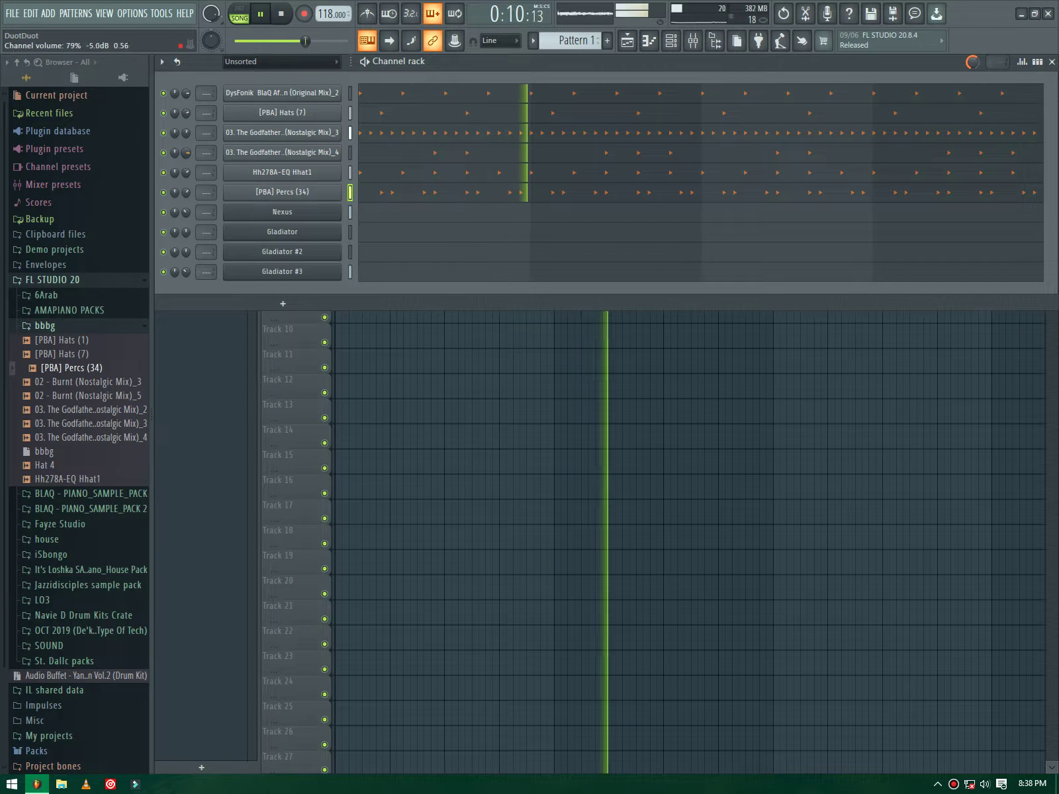
Step: Normalize the Deep Remedy _4 sample in its sampler settings
{"action": "left_click", "coordinate": [261, 156]}
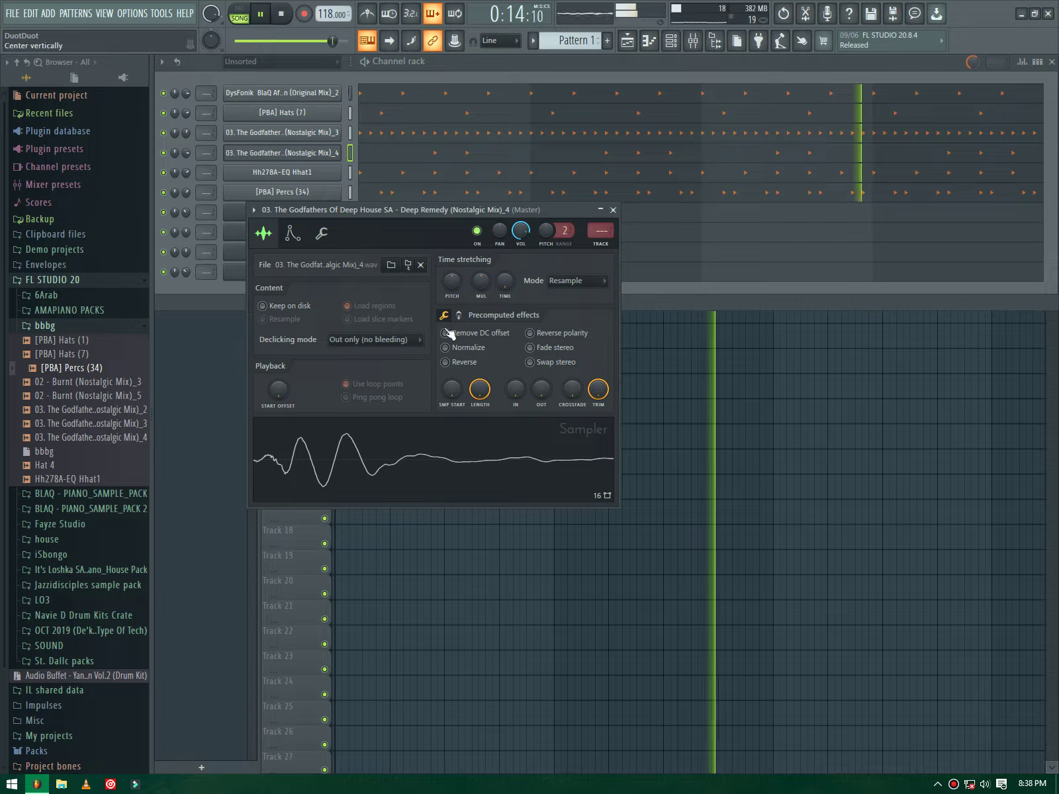
{"action": "left_click", "coordinate": [462, 349]}
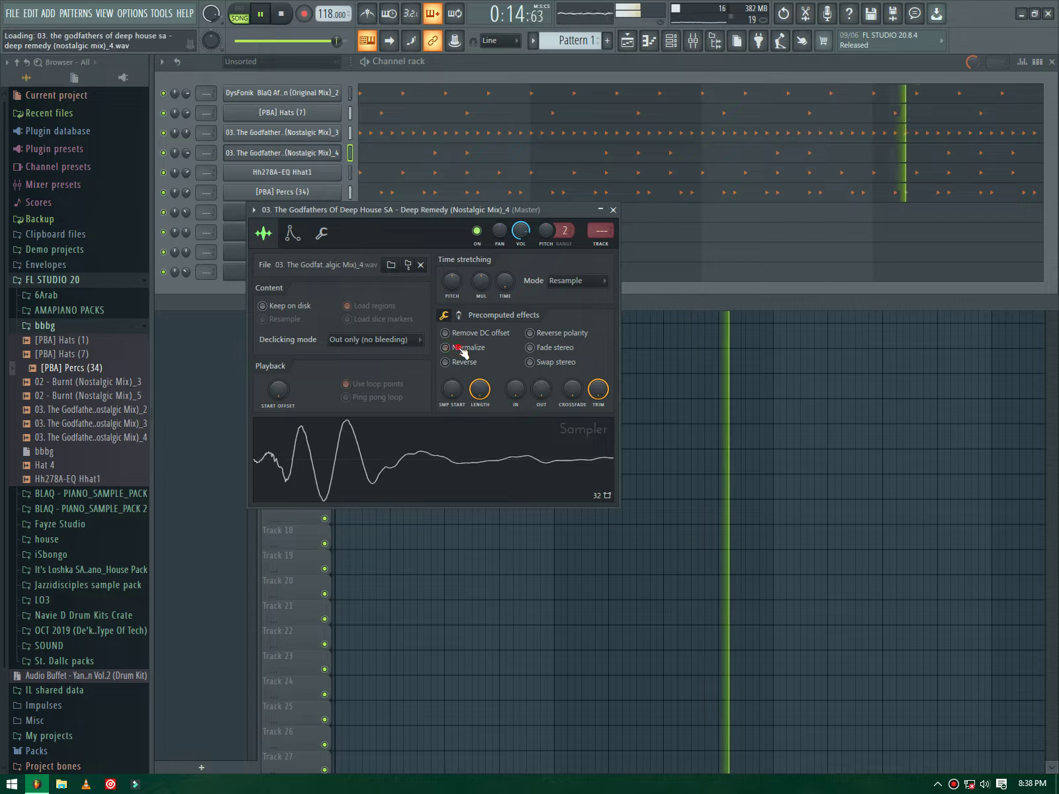
{"action": "left_click", "coordinate": [613, 210]}
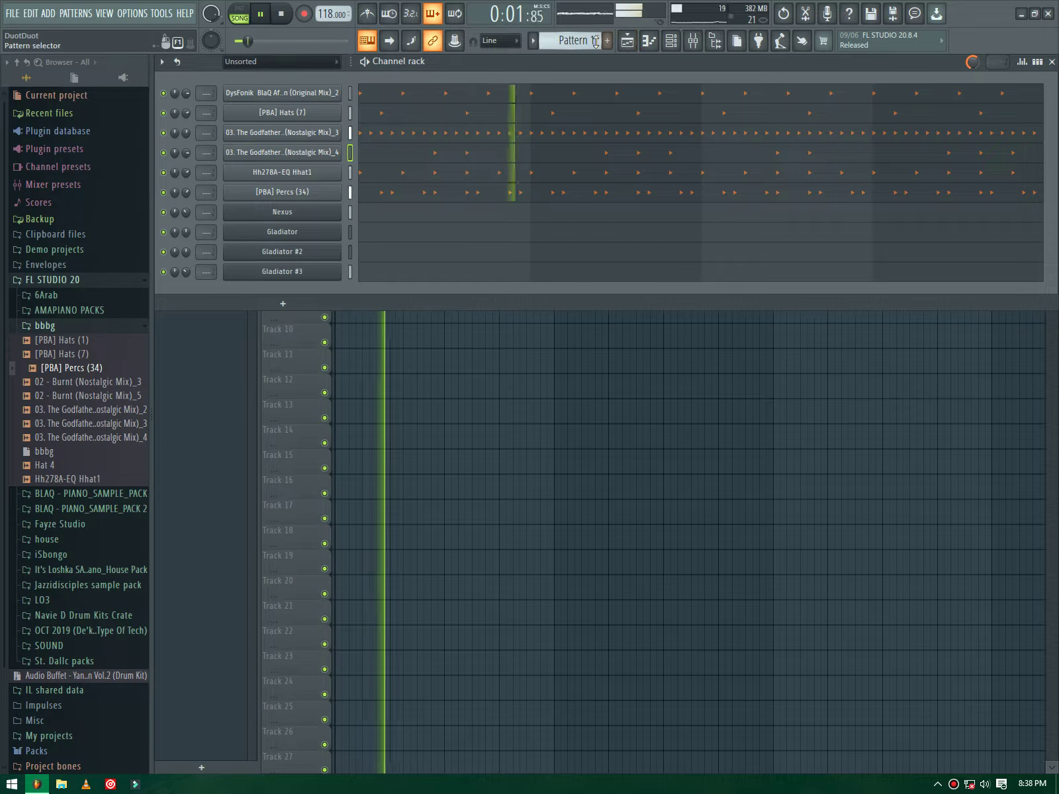
Step: Add a Fruity DX10 channel to Pattern 2 and load its Log Drum preset
{"action": "scroll", "coordinate": [594, 41], "scroll_direction": "down", "scroll_amount": 1}
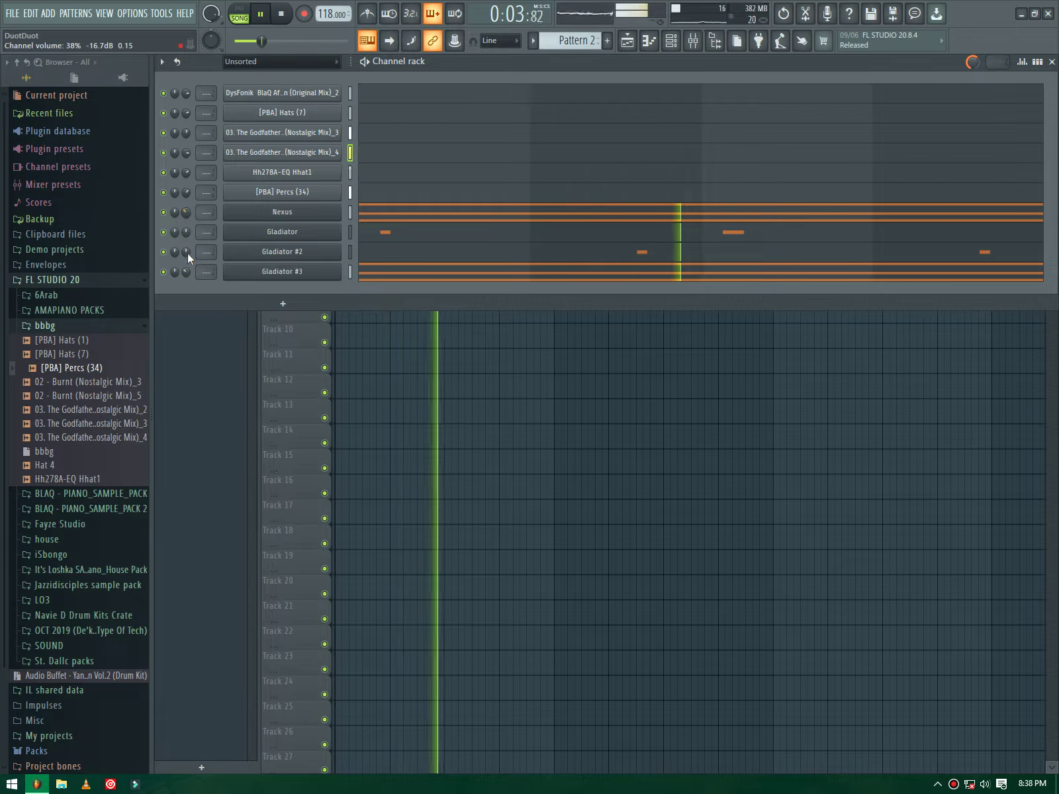
{"action": "left_click", "coordinate": [283, 303]}
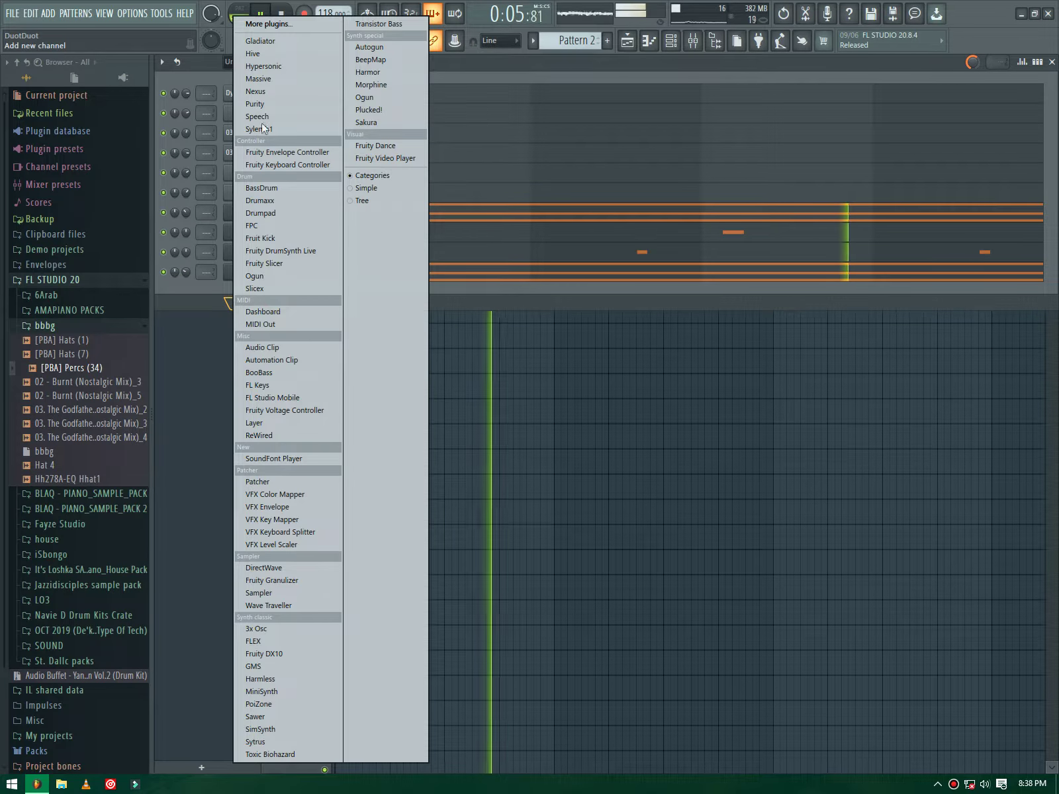
{"action": "left_click", "coordinate": [282, 655]}
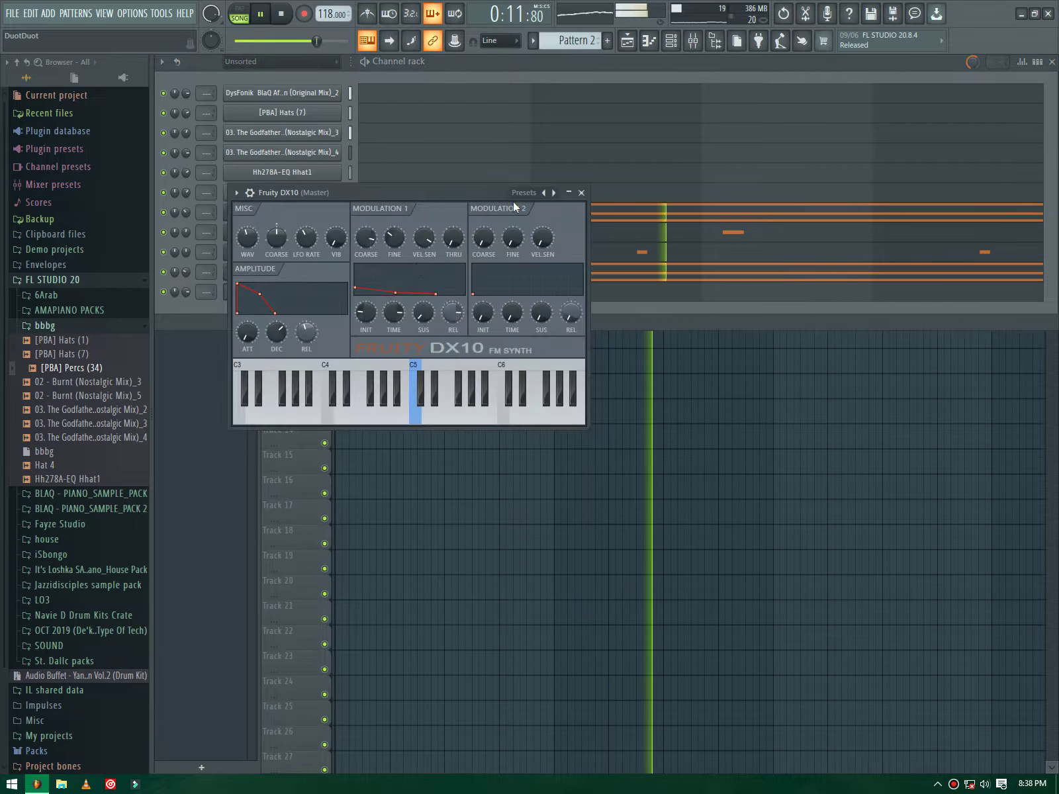
{"action": "left_click", "coordinate": [523, 193]}
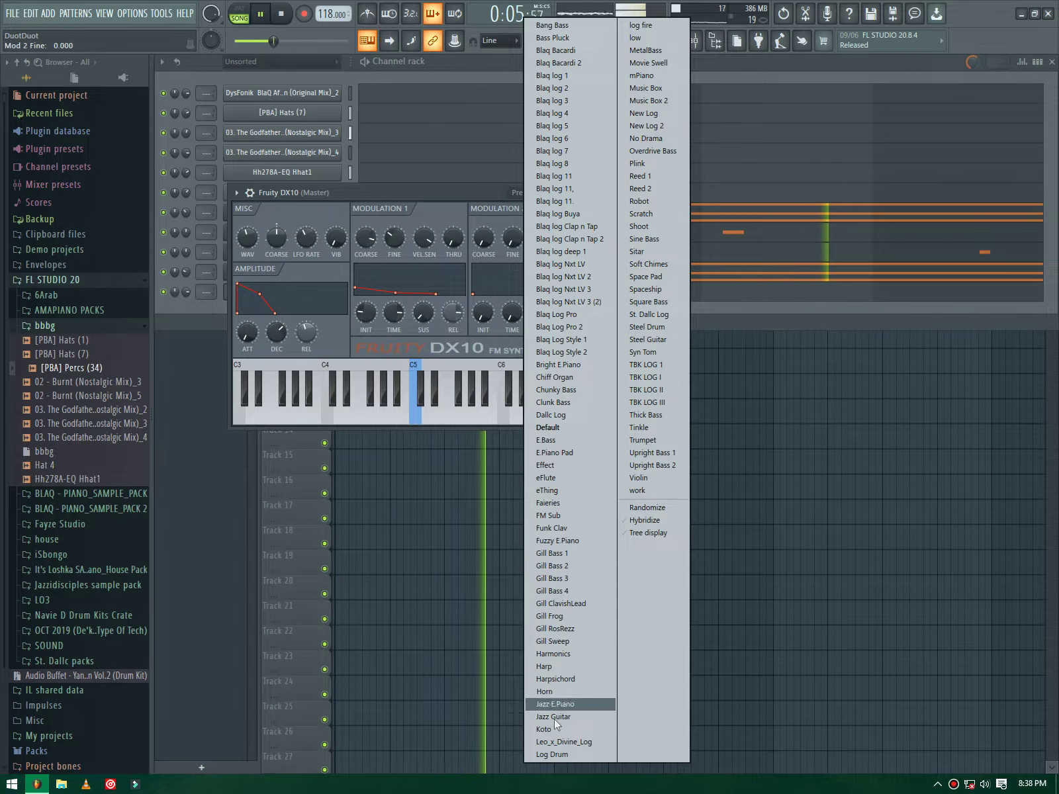
{"action": "left_click", "coordinate": [559, 755]}
{"action": "left_click", "coordinate": [228, 315]}
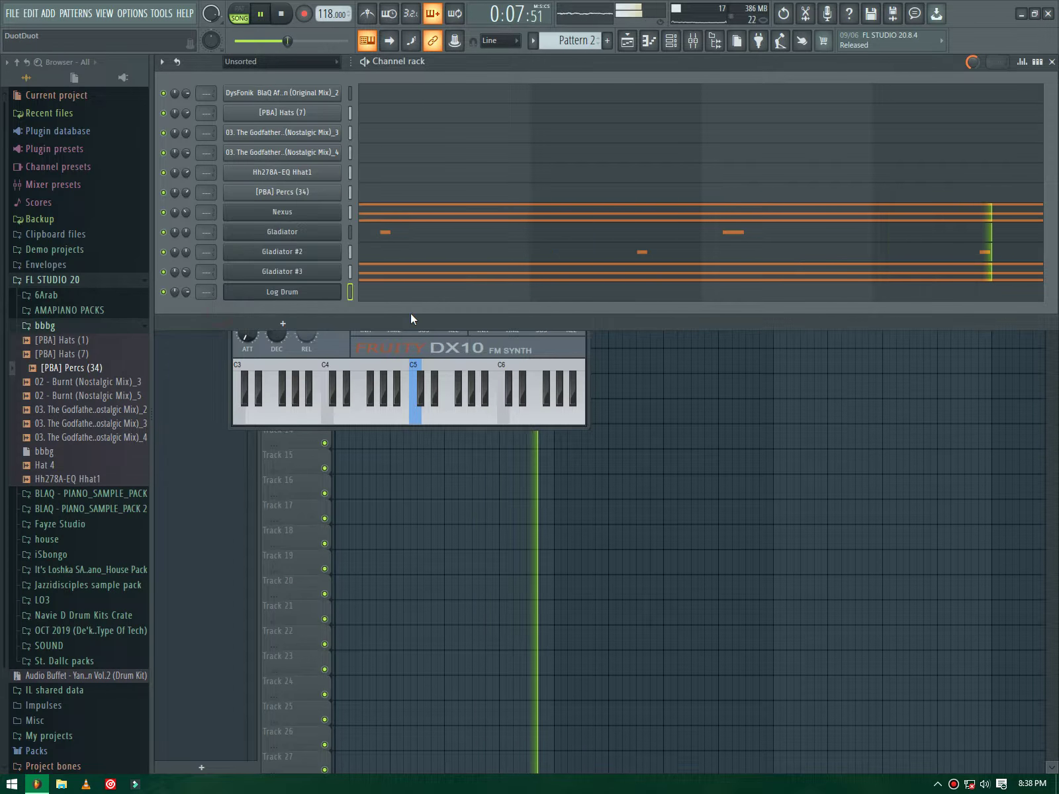
Step: Place two Log Drum notes on A#4, early in bar 1 and late in bar 3
{"action": "left_click", "coordinate": [397, 293]}
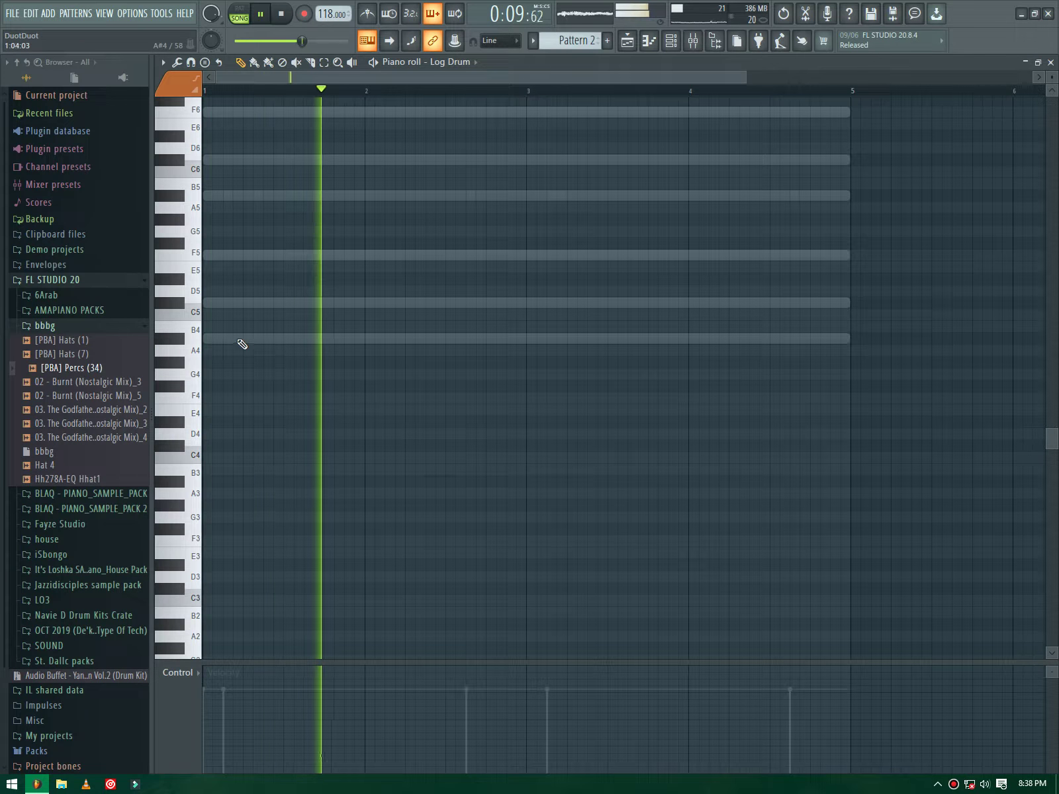
{"action": "left_click", "coordinate": [335, 340]}
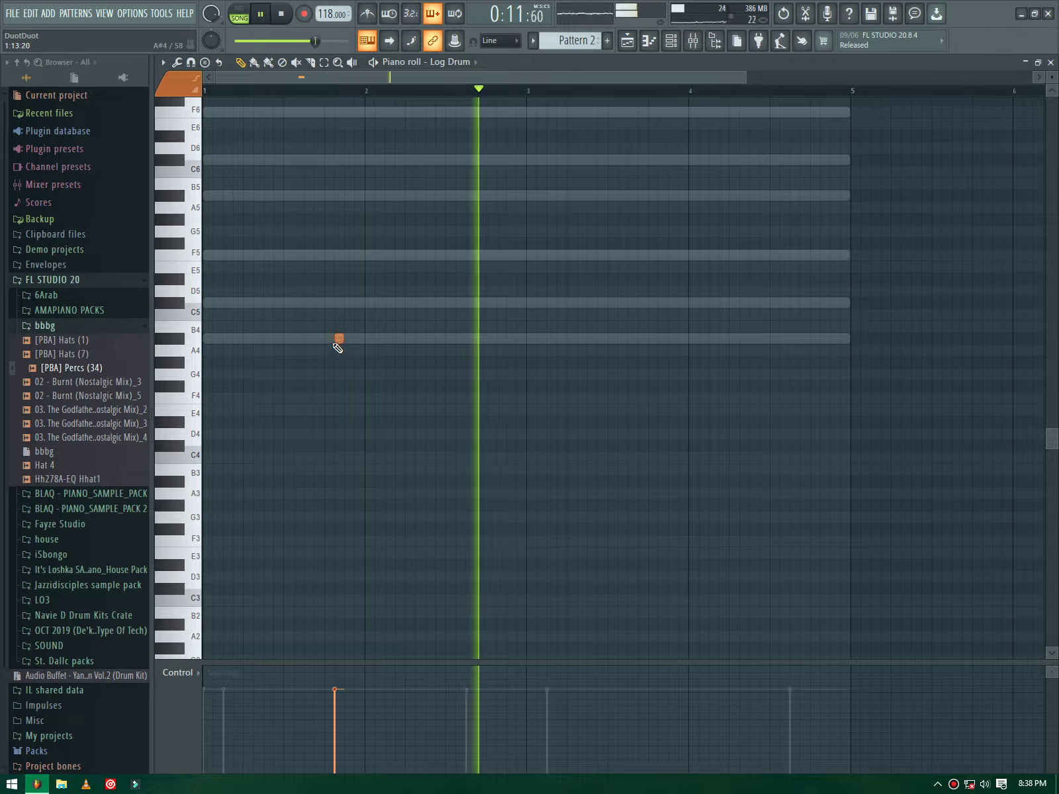
{"action": "left_click_drag", "start_coordinate": [336, 344], "coordinate": [347, 343]}
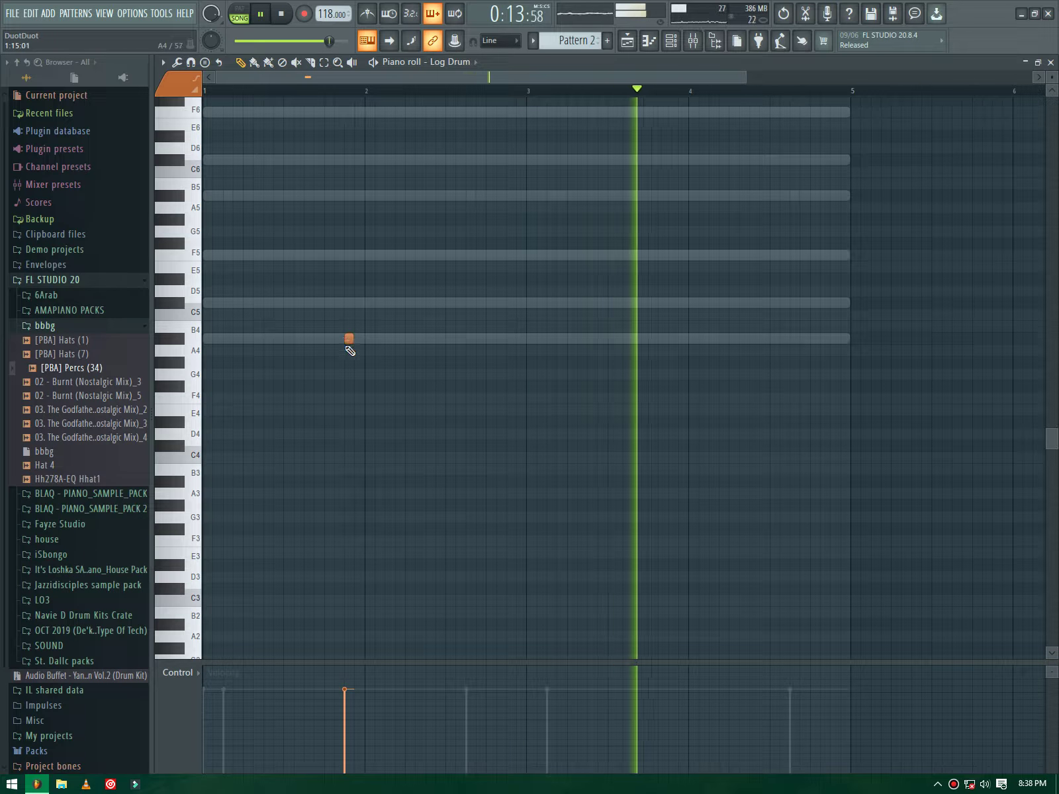
{"action": "left_click", "coordinate": [673, 338]}
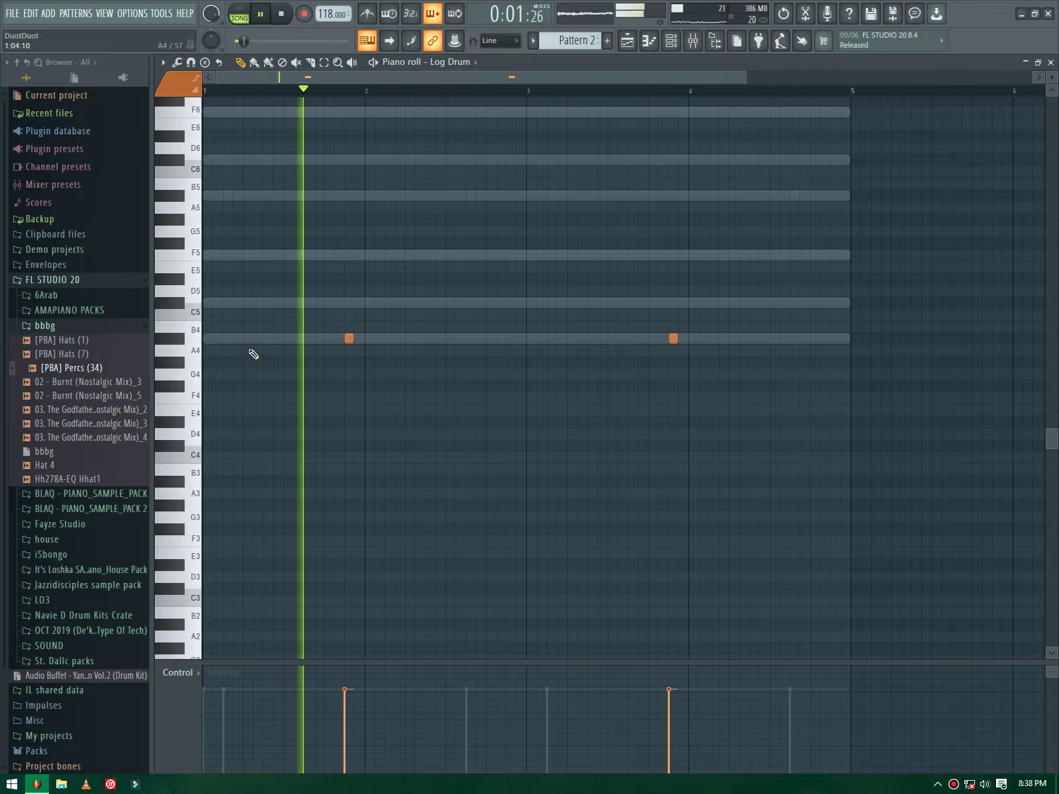
Step: Copy both notes just before the originals and shorten all four into brief hits
{"action": "left_click", "coordinate": [201, 342], "text": "ctrl"}
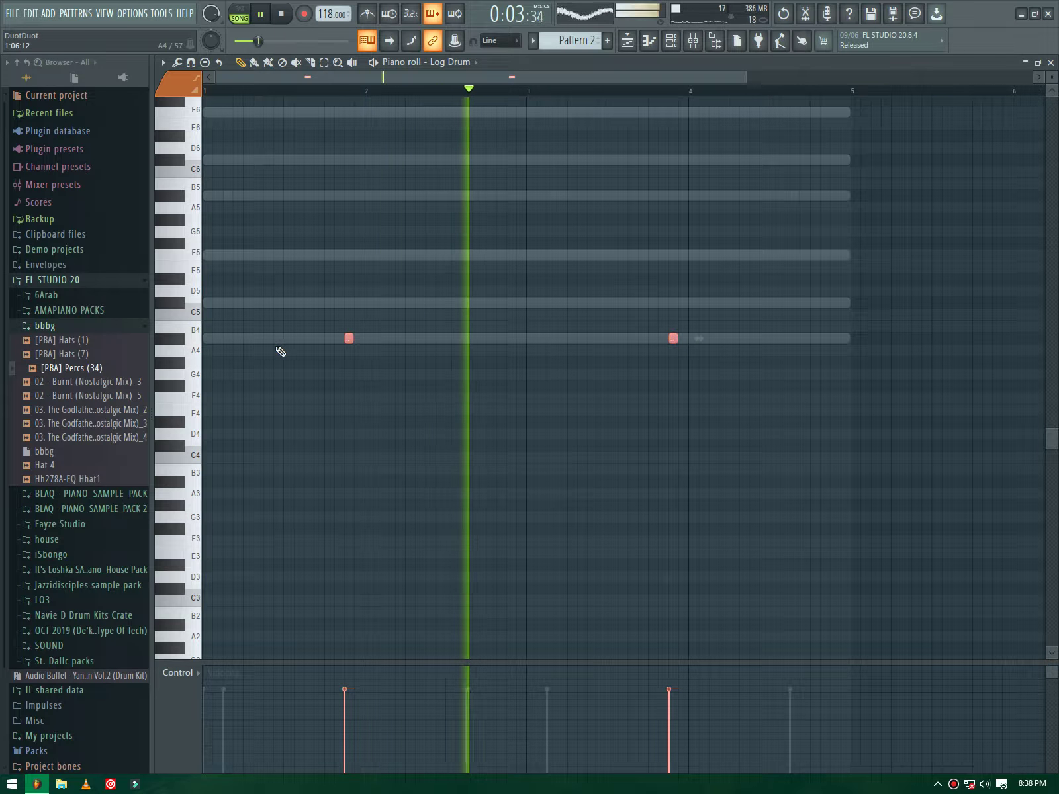
{"action": "left_click_drag", "start_coordinate": [348, 340], "coordinate": [261, 339]}
{"action": "left_click", "coordinate": [186, 343], "text": "ctrl"}
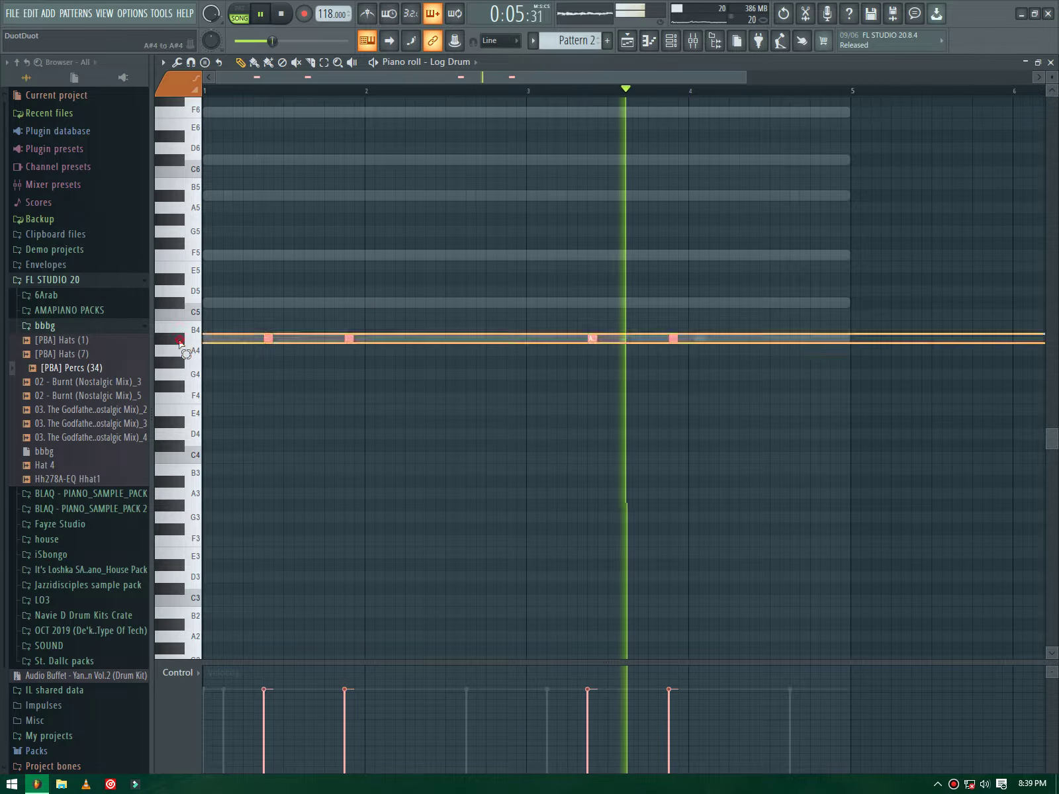
{"action": "left_click_drag", "start_coordinate": [351, 339], "coordinate": [345, 339]}
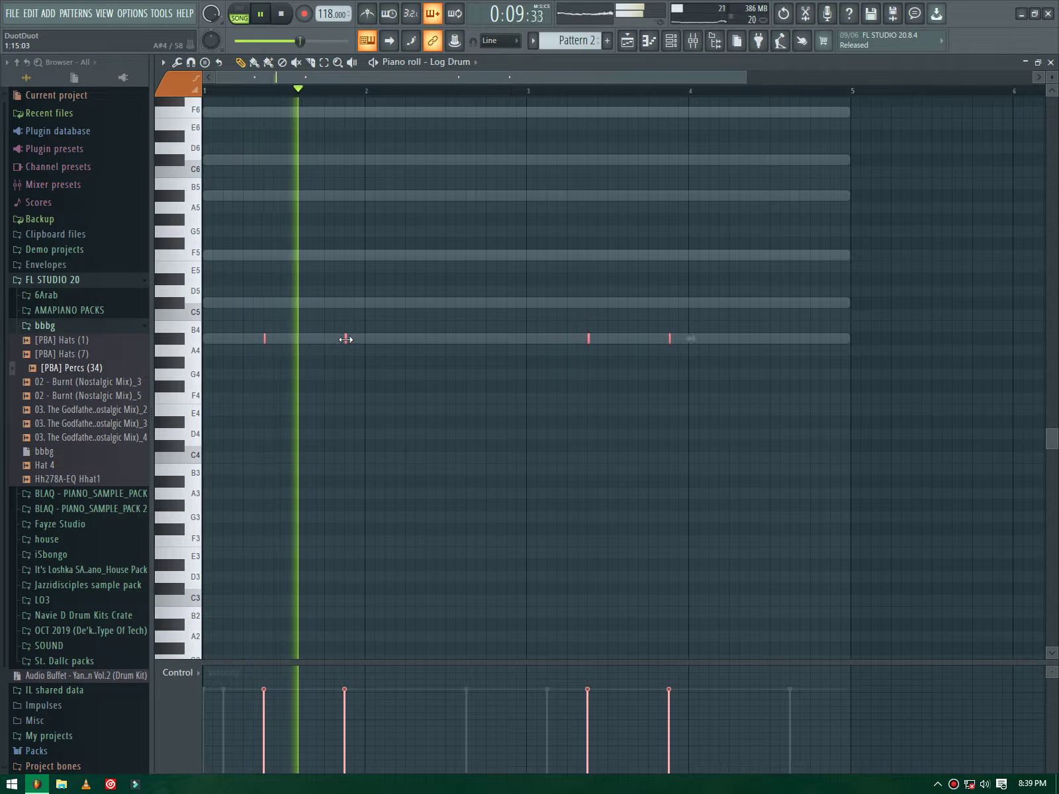
{"action": "scroll", "coordinate": [338, 351], "scroll_direction": "up", "scroll_amount": 4}
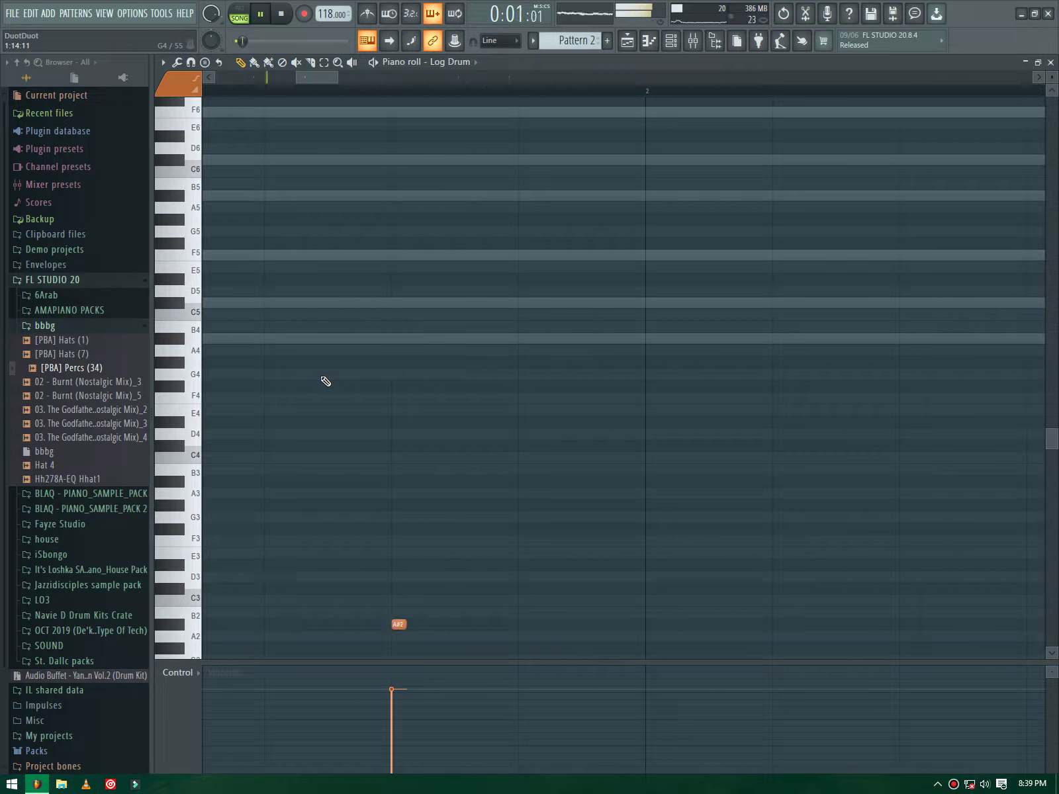
Step: Add extra short A#2 Log Drum hits across bars 1–3, removing stray notes
{"action": "scroll", "coordinate": [361, 444], "scroll_direction": "down", "scroll_amount": 6}
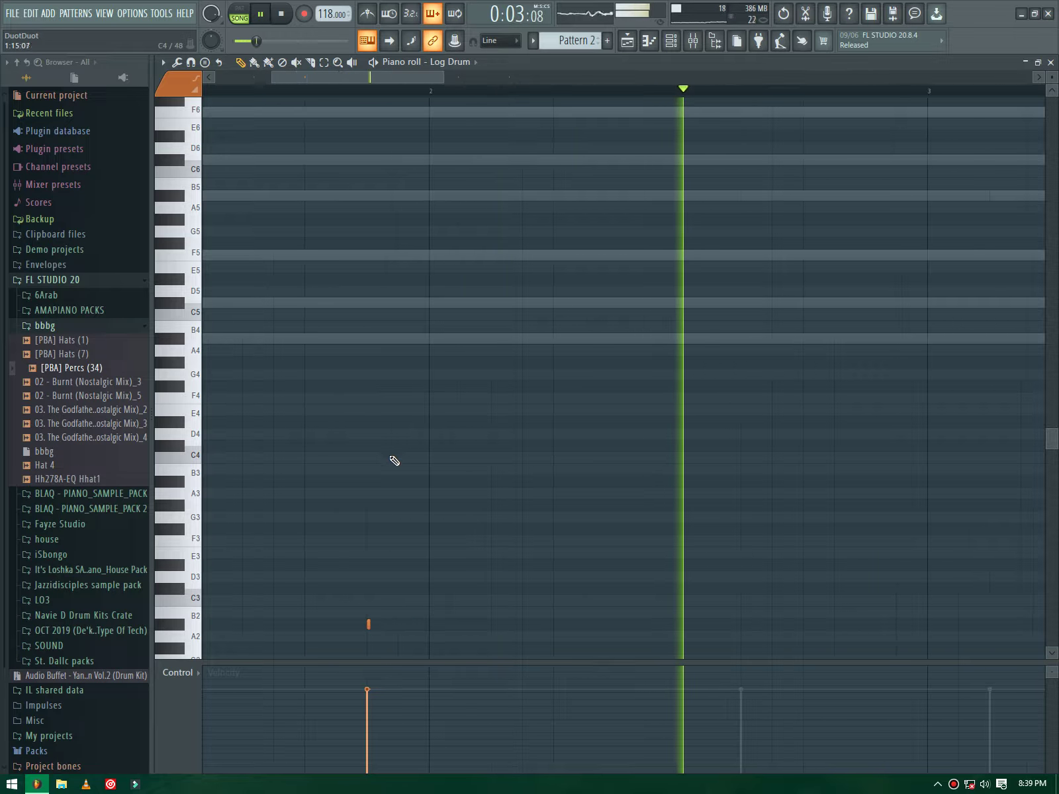
{"action": "scroll", "coordinate": [437, 477], "scroll_direction": "down", "scroll_amount": 3}
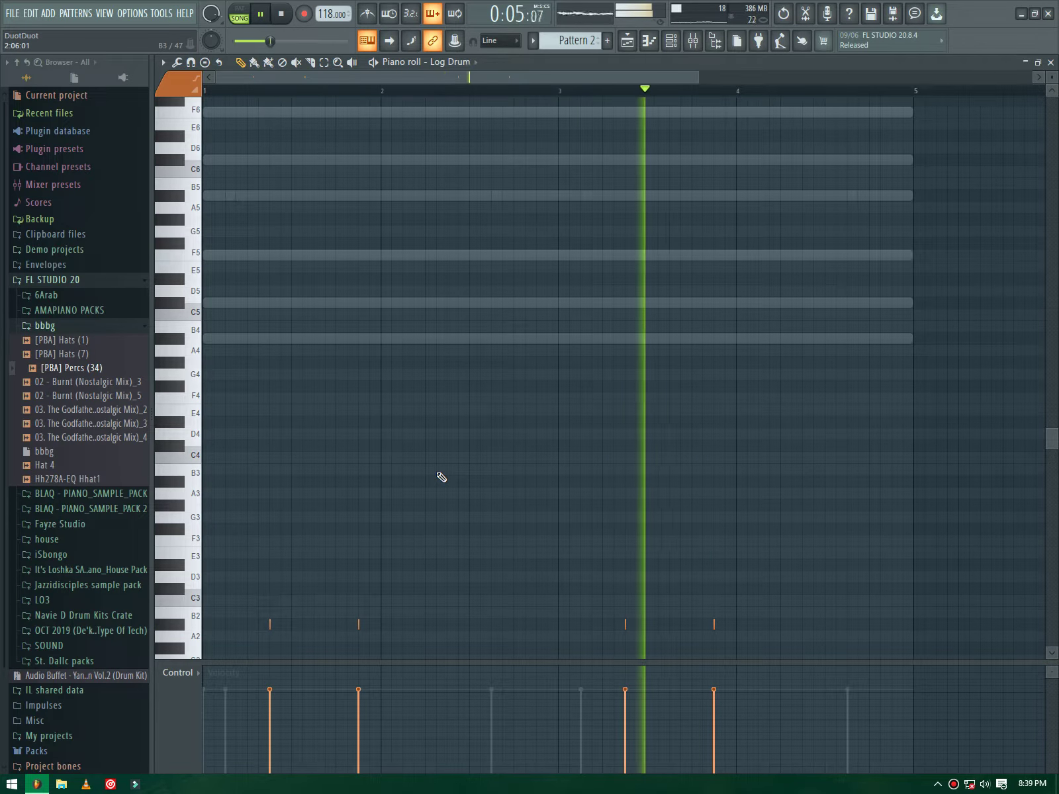
{"action": "scroll", "coordinate": [440, 480], "scroll_direction": "down", "scroll_amount": 3}
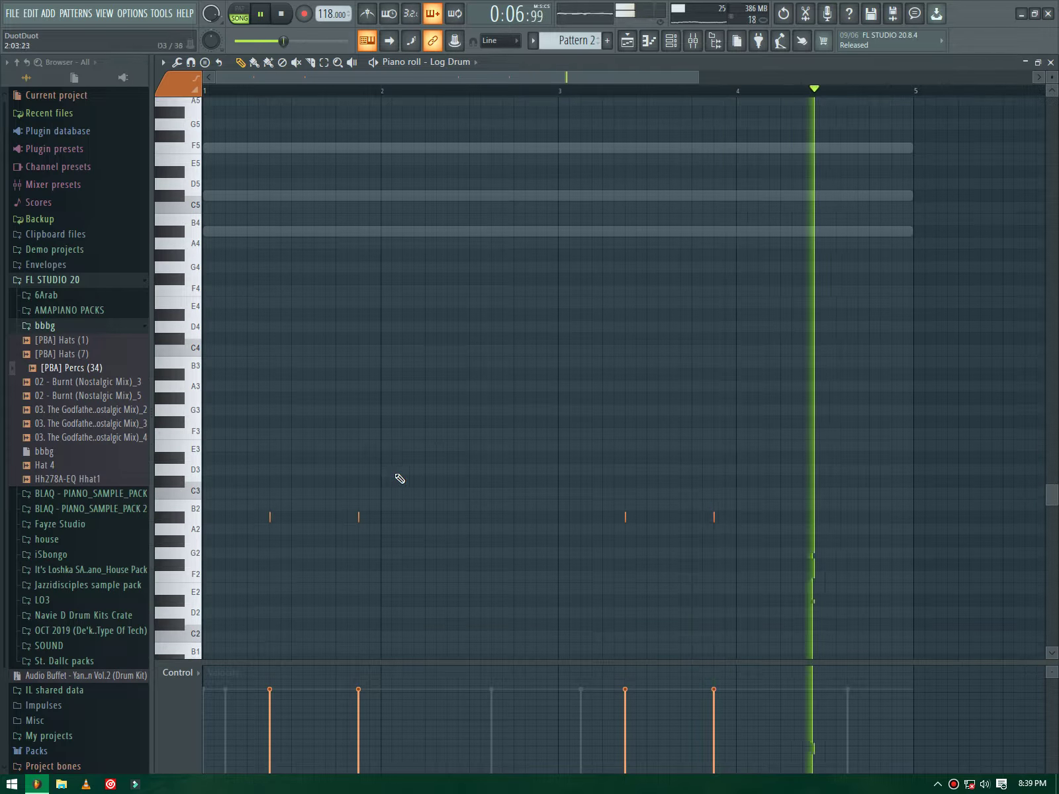
{"action": "left_click", "coordinate": [315, 542]}
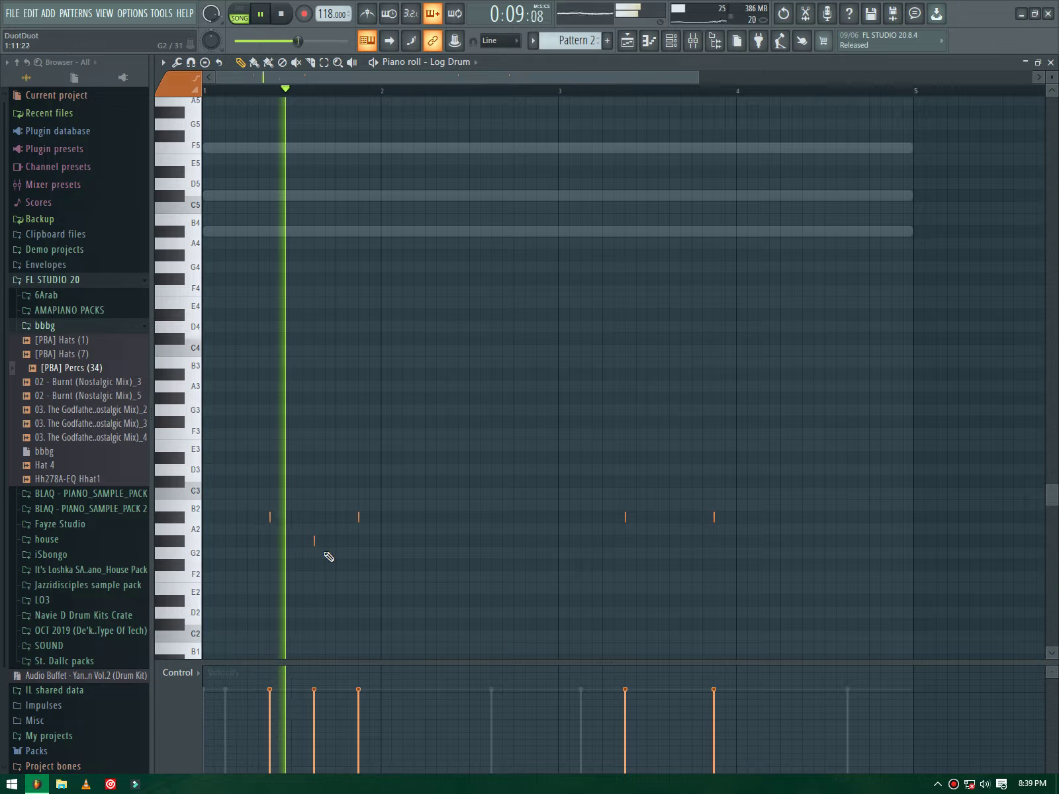
{"action": "right_click", "coordinate": [317, 544]}
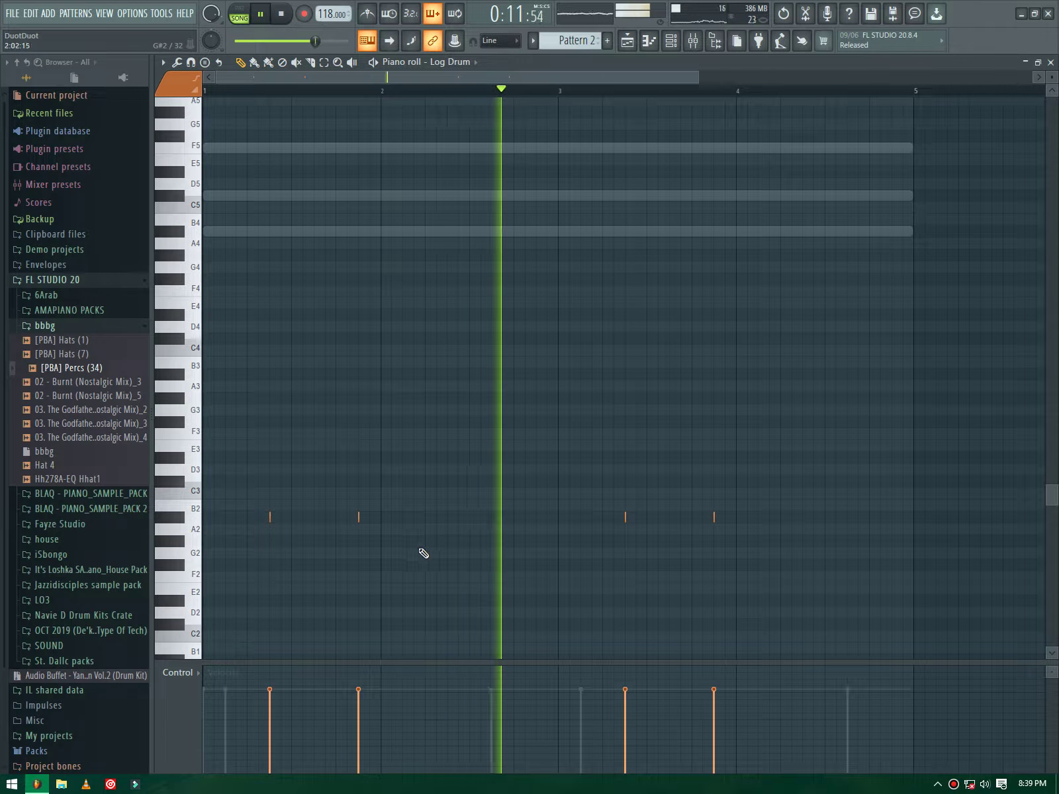
{"action": "left_click", "coordinate": [458, 518]}
{"action": "left_click", "coordinate": [491, 518]}
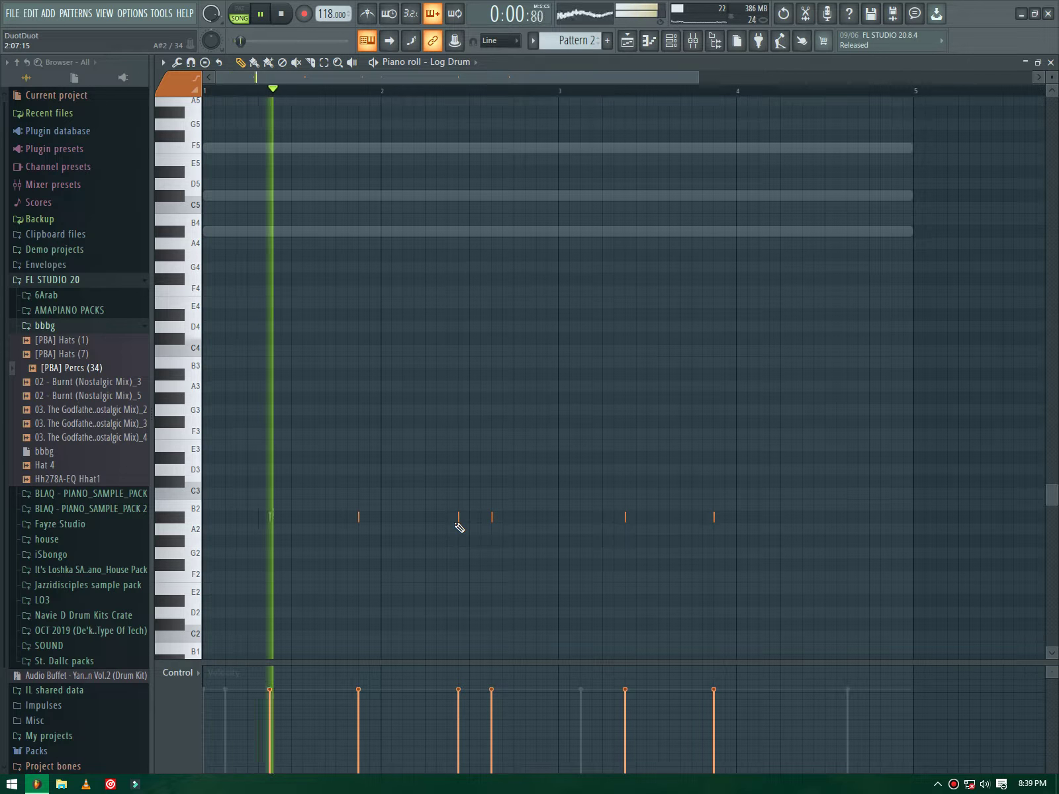
{"action": "right_click", "coordinate": [458, 517]}
{"action": "right_click", "coordinate": [492, 519]}
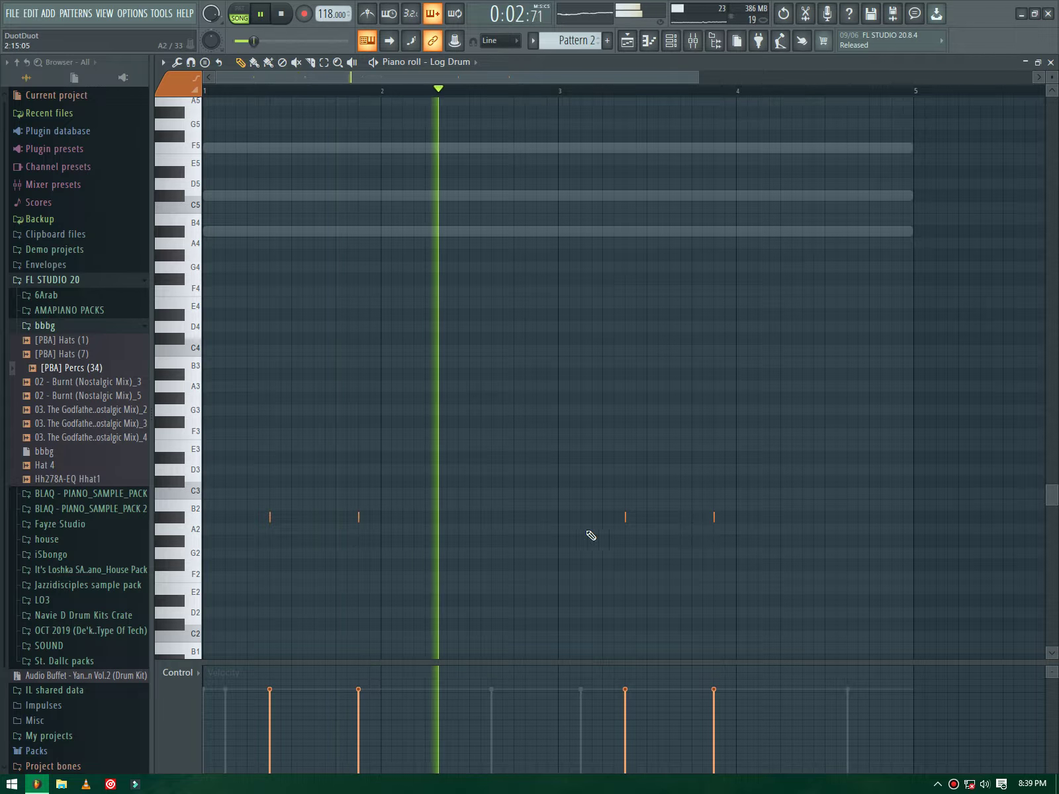
{"action": "left_click", "coordinate": [636, 521]}
{"action": "left_click", "coordinate": [634, 525]}
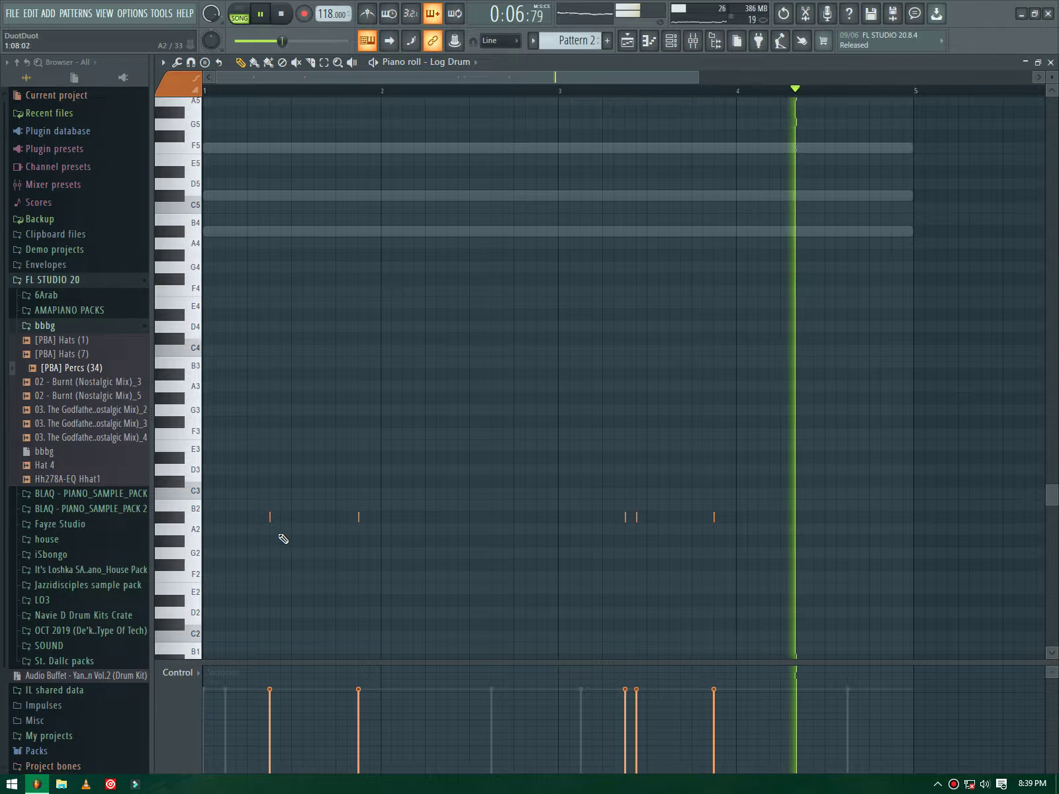
{"action": "left_click", "coordinate": [281, 517]}
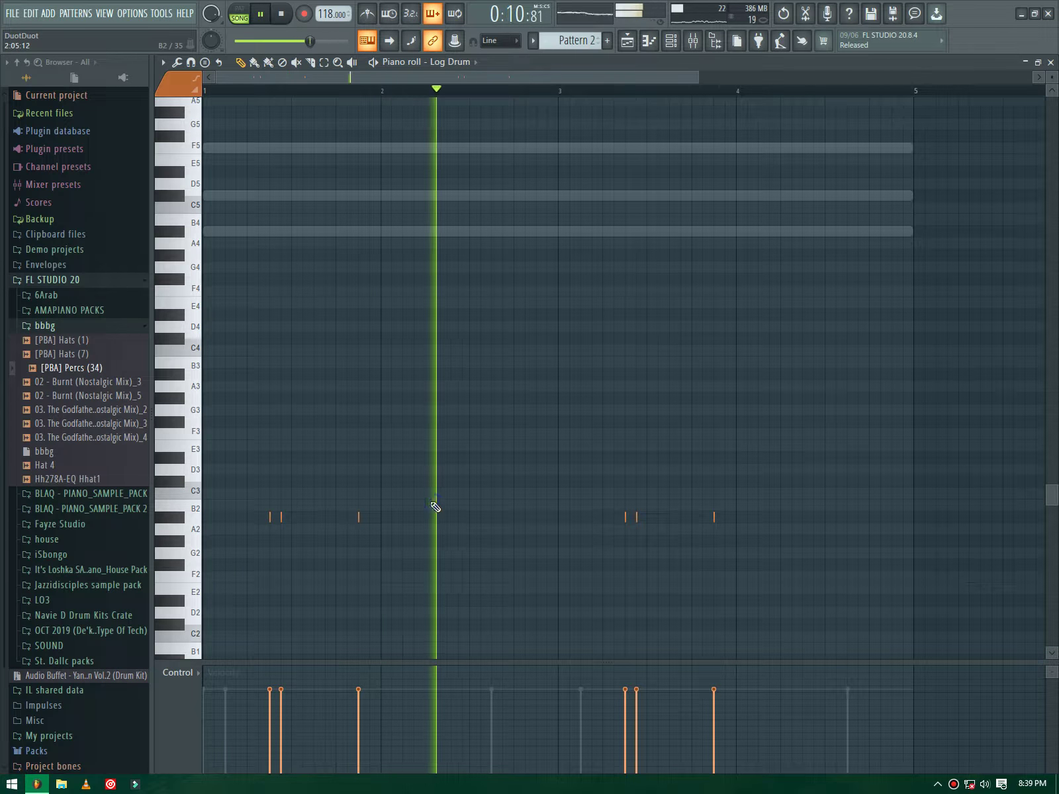
Step: Raise the first two hits' velocities, then lower the bar-3 paired hit and the very first hit
{"action": "mouse_move", "coordinate": [266, 689]}
{"action": "left_mouse_down"}
{"action": "mouse_move", "coordinate": [355, 635]}
{"action": "mouse_move", "coordinate": [800, 627]}
{"action": "mouse_move", "coordinate": [129, 514]}
{"action": "left_mouse_up"}
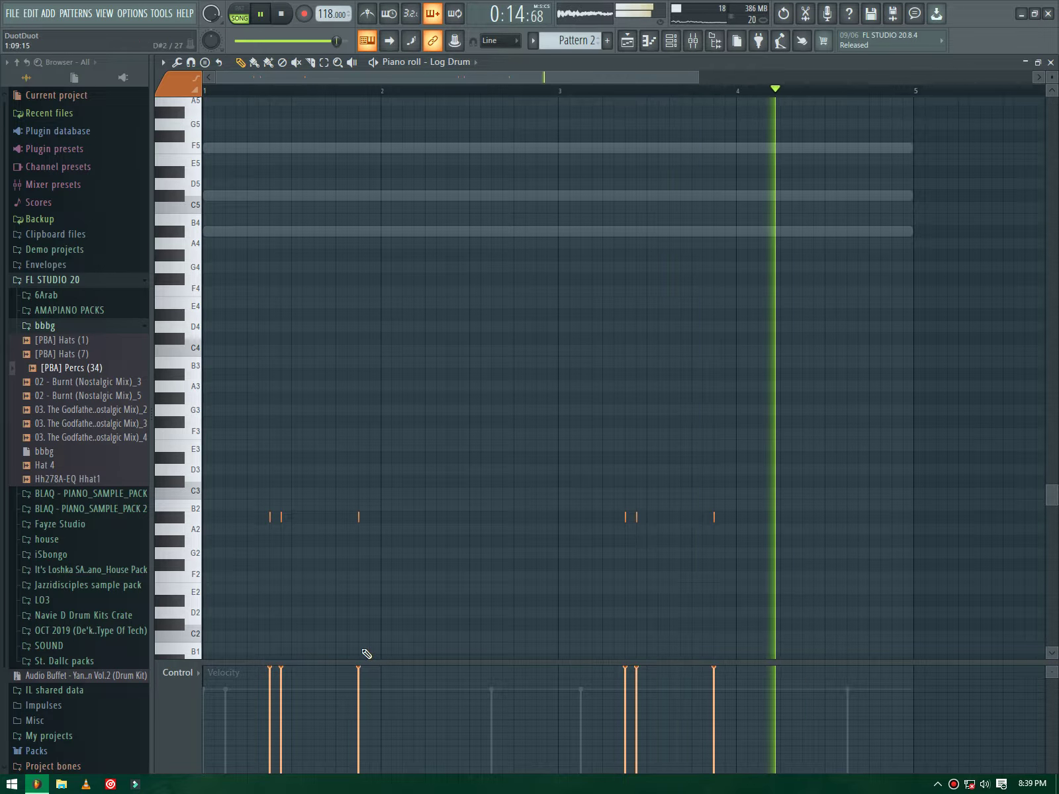
{"action": "right_click", "coordinate": [379, 662]}
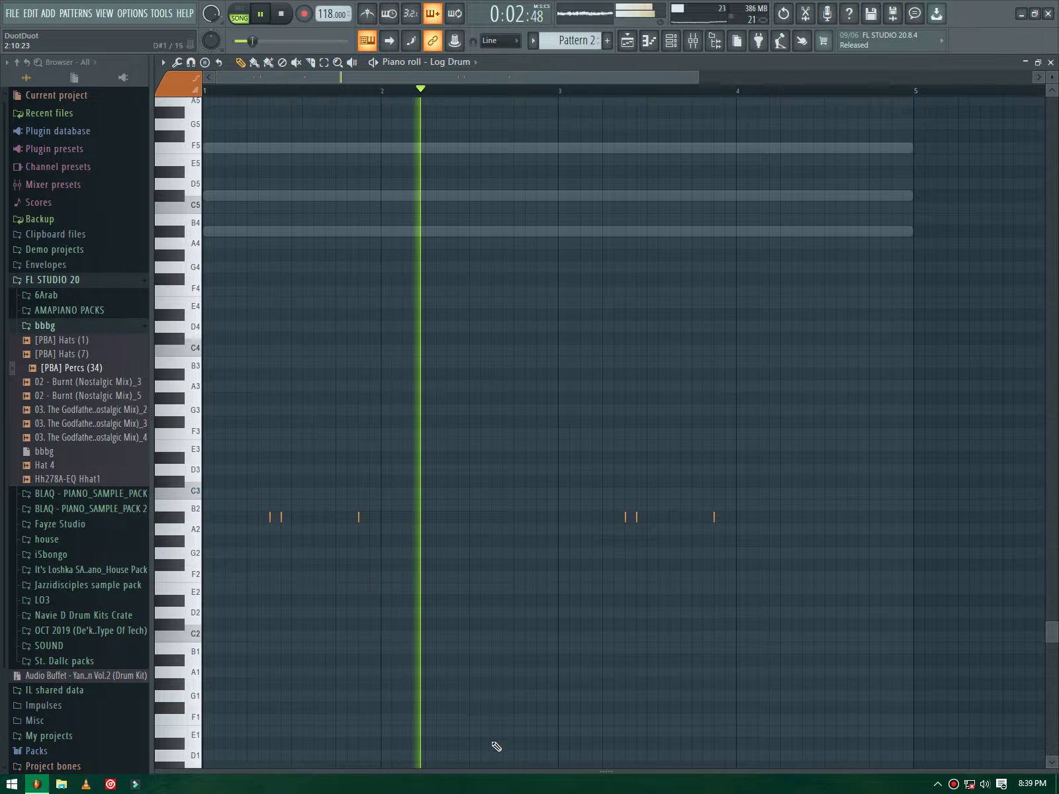
{"action": "left_click_drag", "start_coordinate": [497, 771], "coordinate": [504, 531]}
{"action": "left_click", "coordinate": [625, 587]}
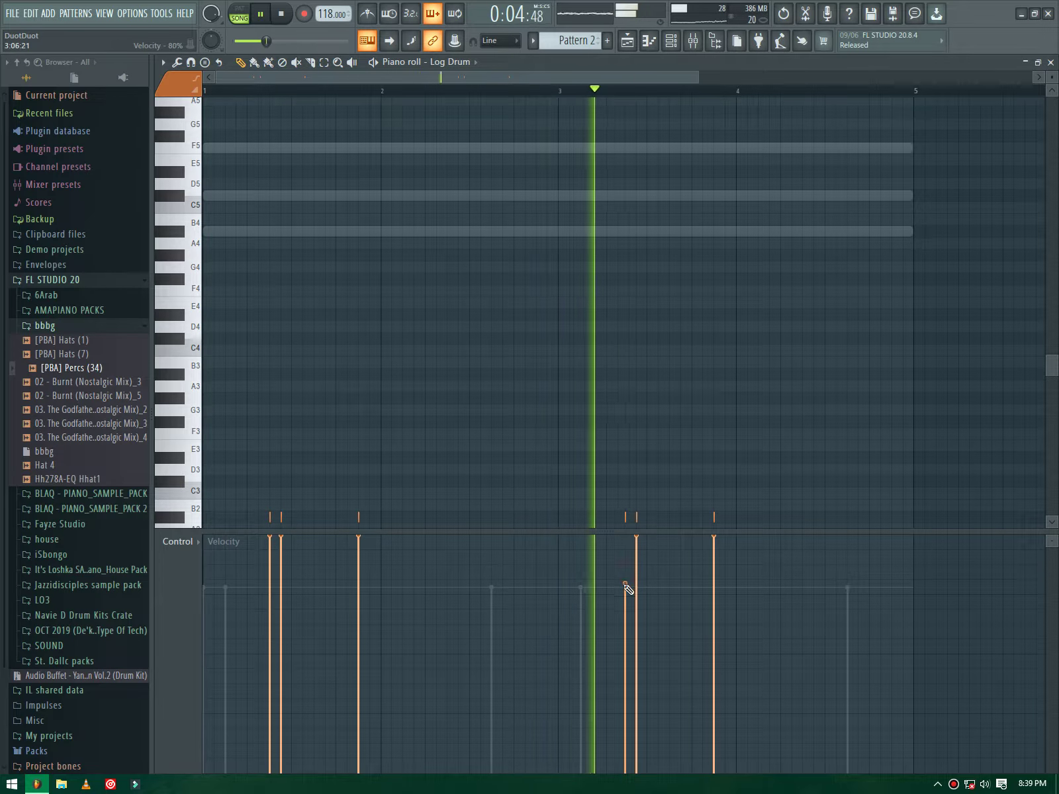
{"action": "left_click", "coordinate": [270, 588]}
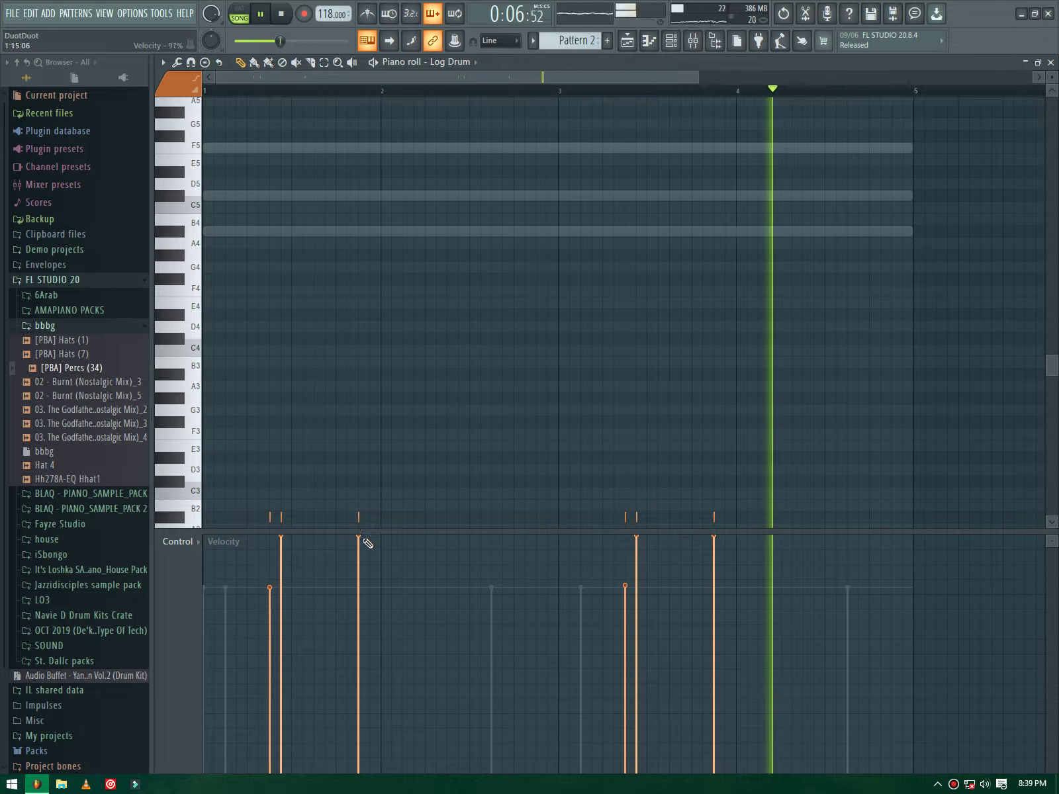
{"action": "left_click_drag", "start_coordinate": [322, 532], "coordinate": [344, 768]}
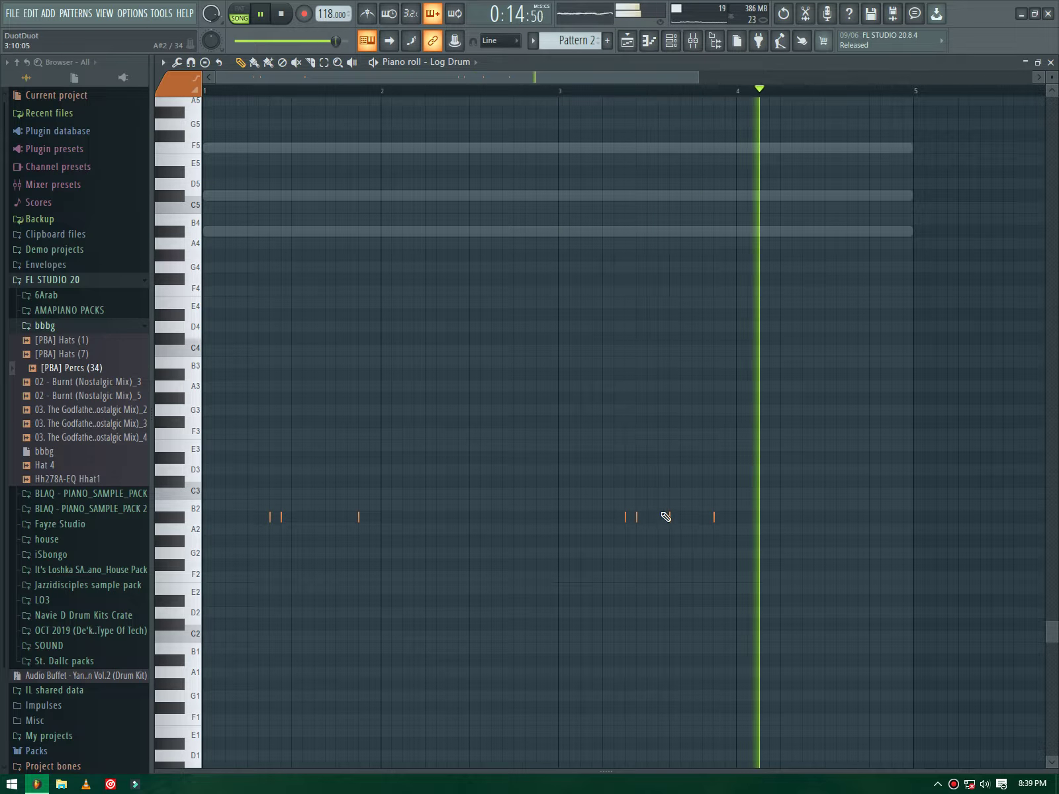
Step: Add one more hit just before the last one and raise its velocity slightly
{"action": "left_click_drag", "start_coordinate": [658, 505], "coordinate": [688, 531]}
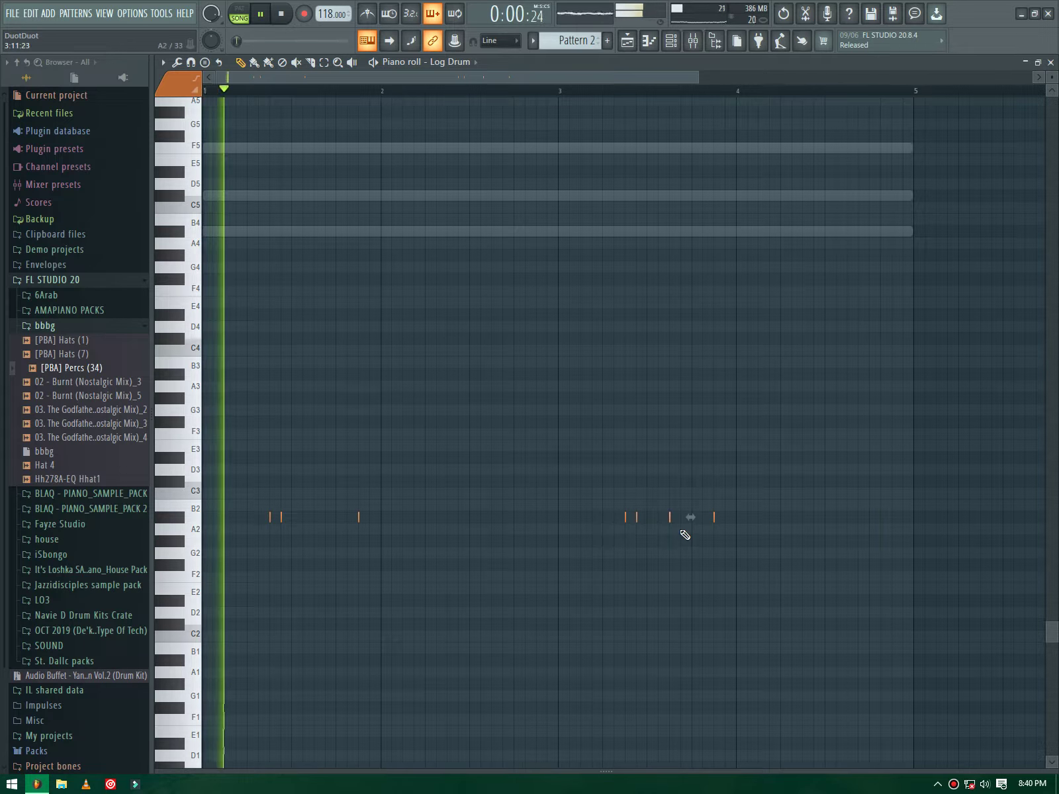
{"action": "scroll", "coordinate": [685, 534], "scroll_direction": "up", "scroll_amount": 5}
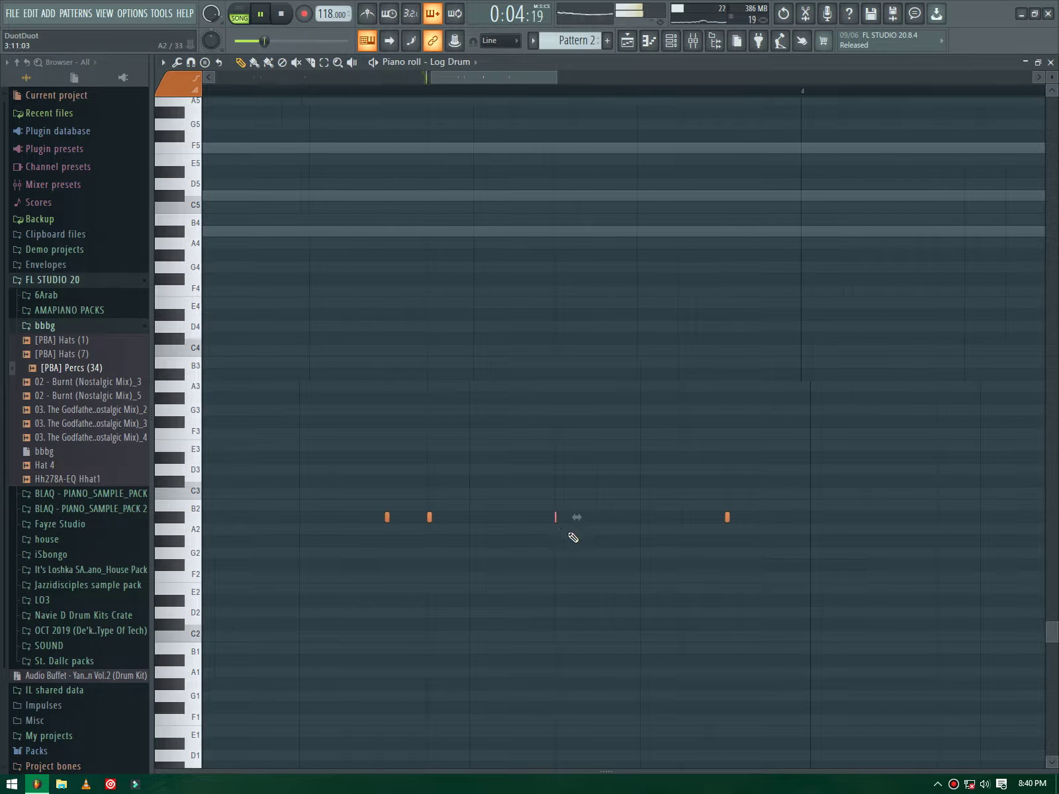
{"action": "scroll", "coordinate": [573, 538], "scroll_direction": "down", "scroll_amount": 5}
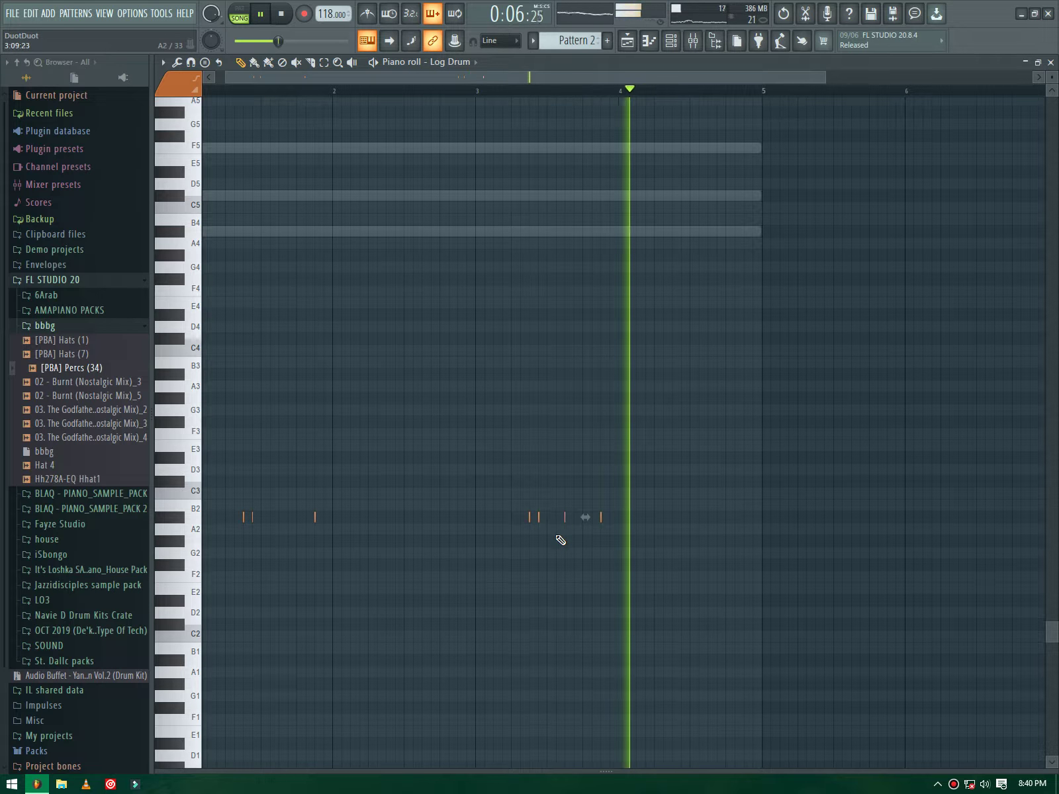
{"action": "scroll", "coordinate": [561, 541], "scroll_direction": "down", "scroll_amount": 3}
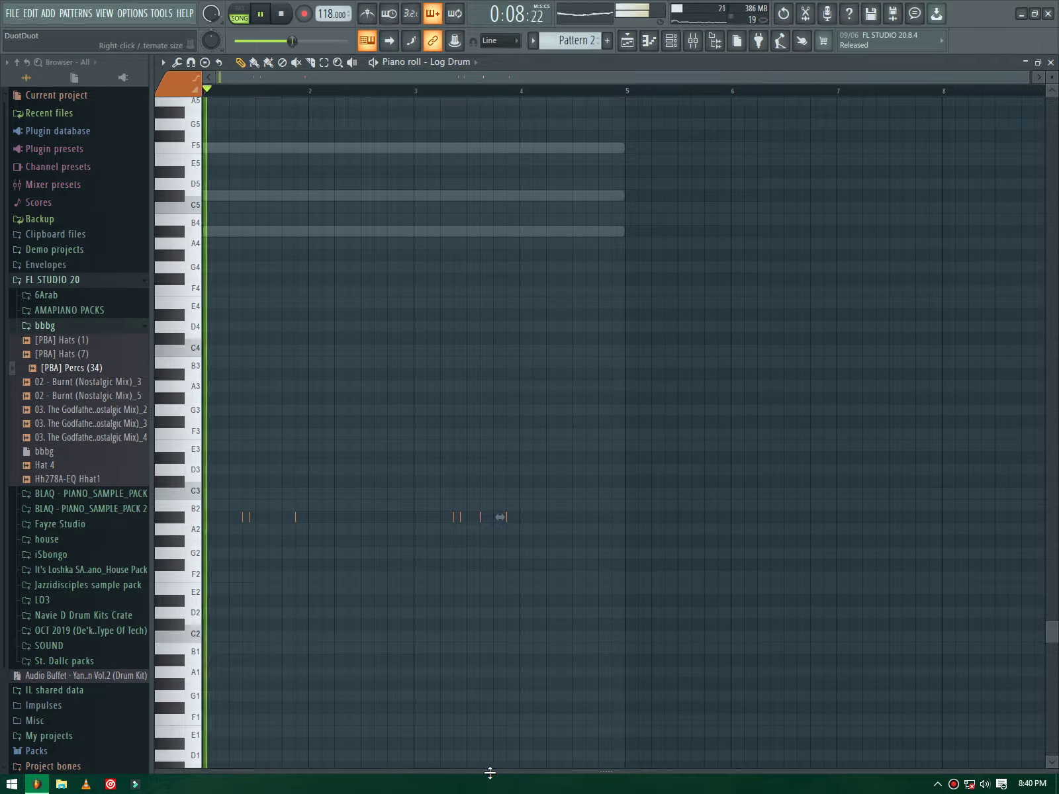
{"action": "left_click_drag", "start_coordinate": [490, 773], "coordinate": [501, 592]}
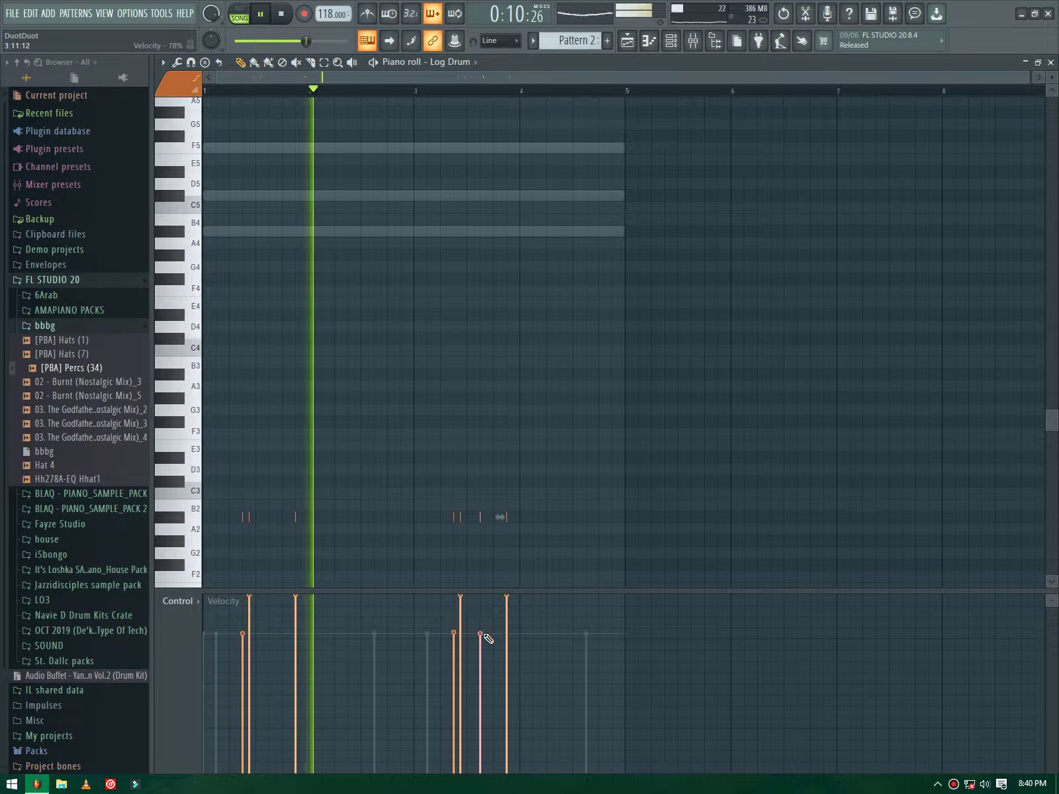
{"action": "left_click_drag", "start_coordinate": [484, 631], "coordinate": [485, 623]}
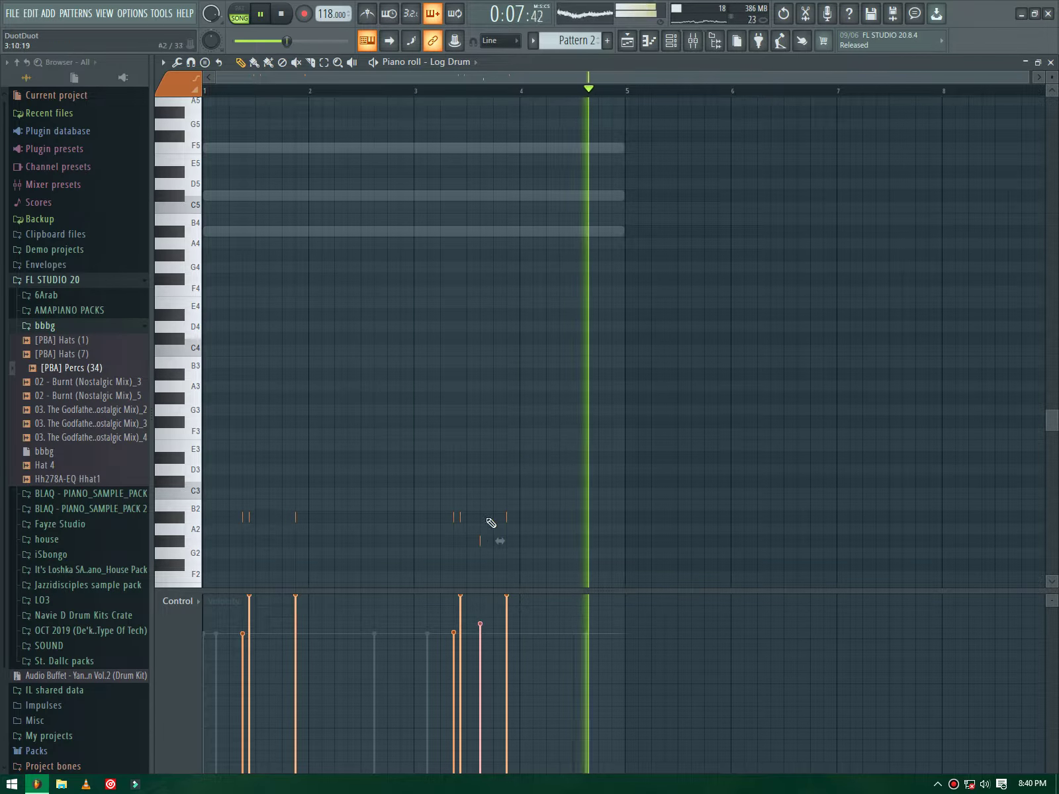
{"action": "left_click_drag", "start_coordinate": [472, 590], "coordinate": [484, 787]}
{"action": "left_click", "coordinate": [691, 41]}
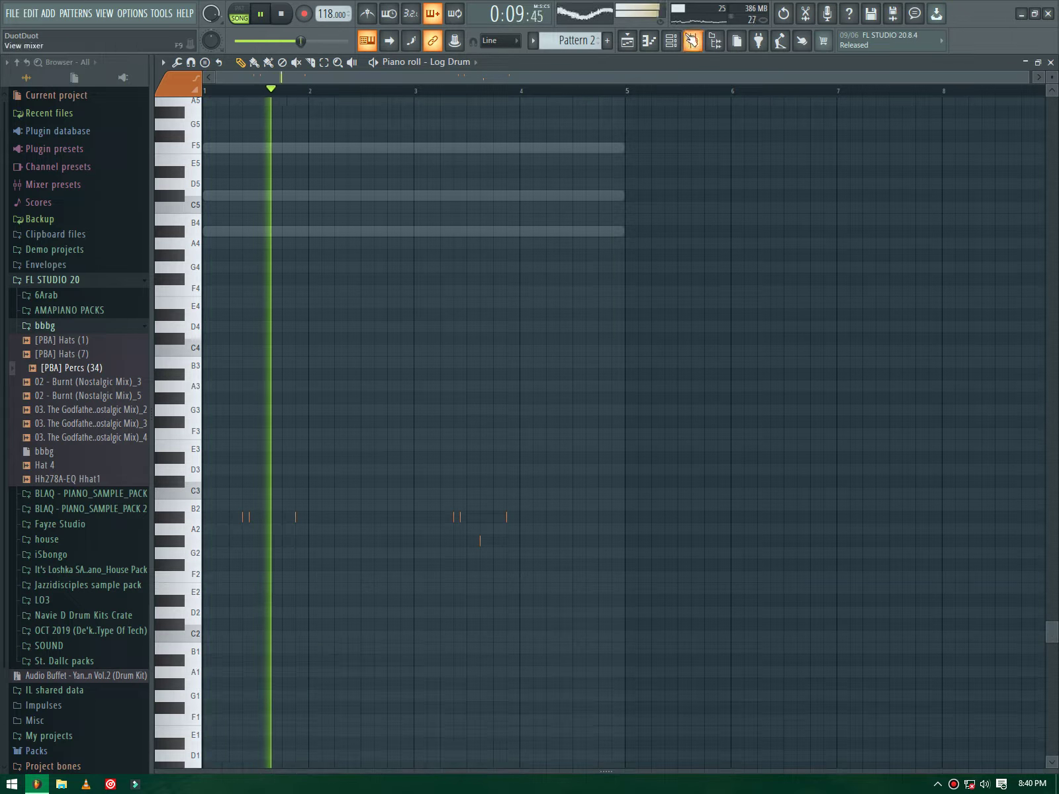
{"action": "left_click", "coordinate": [672, 41]}
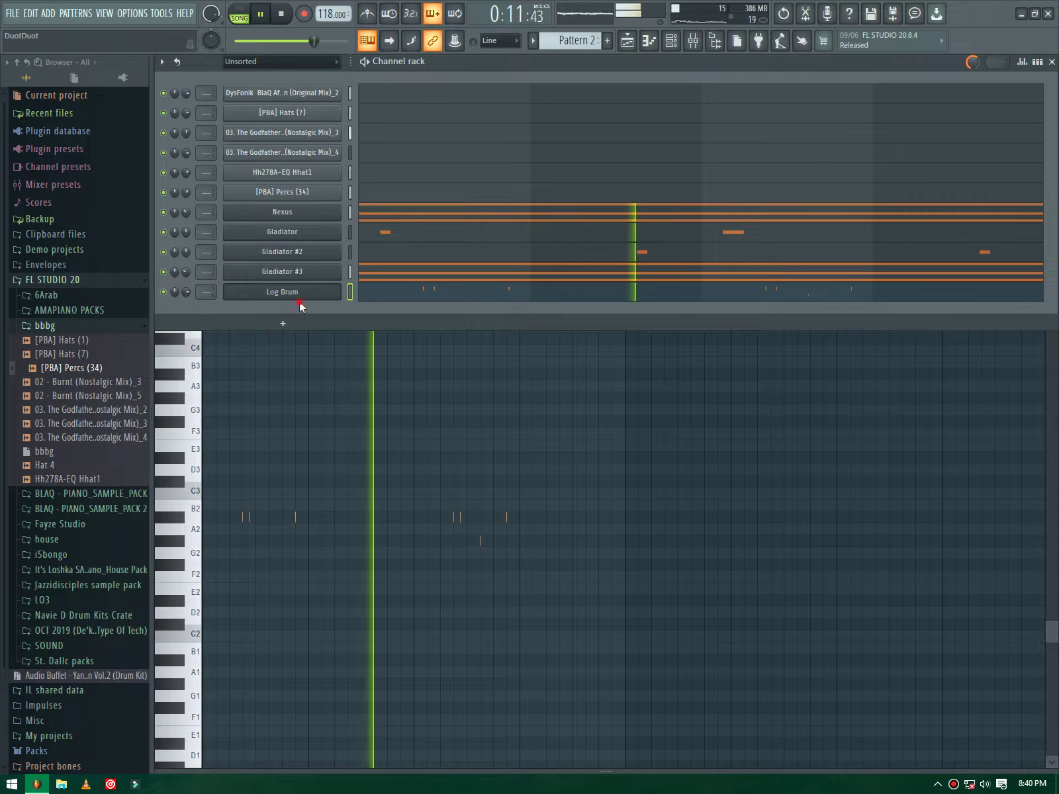
Step: Review the Log Drum's DX10 settings, then add a Native Instruments Massive channel to Pattern 2
{"action": "left_click", "coordinate": [283, 294]}
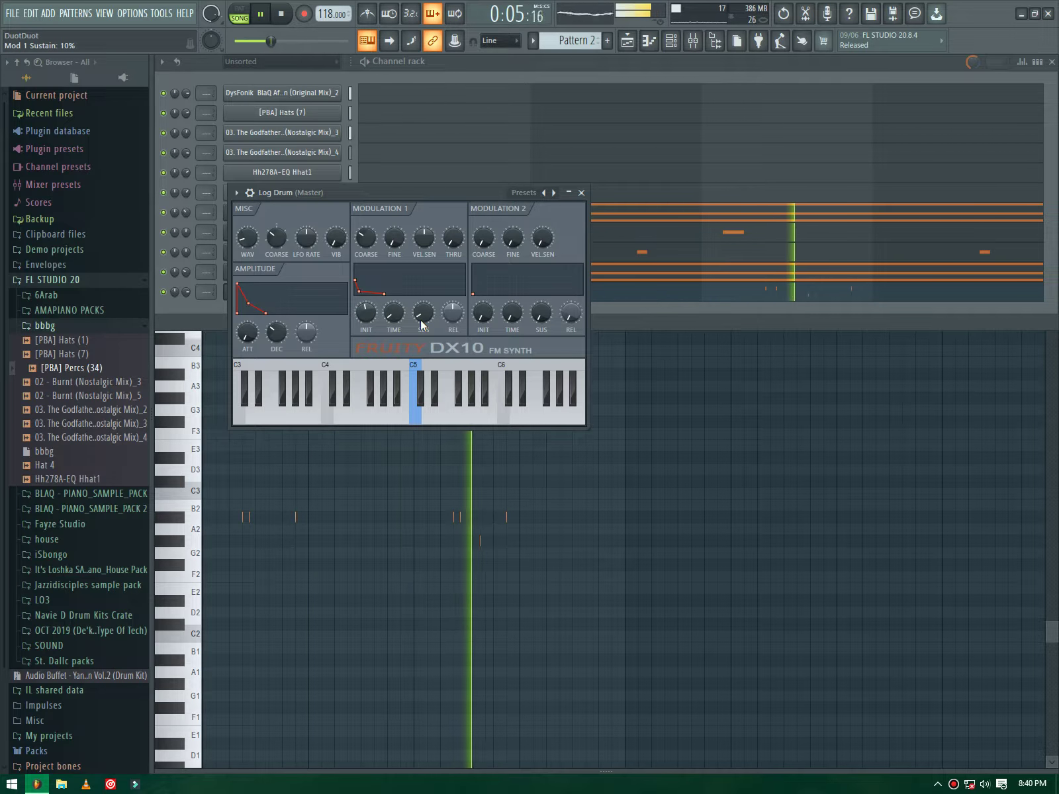
{"action": "left_click", "coordinate": [581, 193]}
{"action": "left_click", "coordinate": [274, 325]}
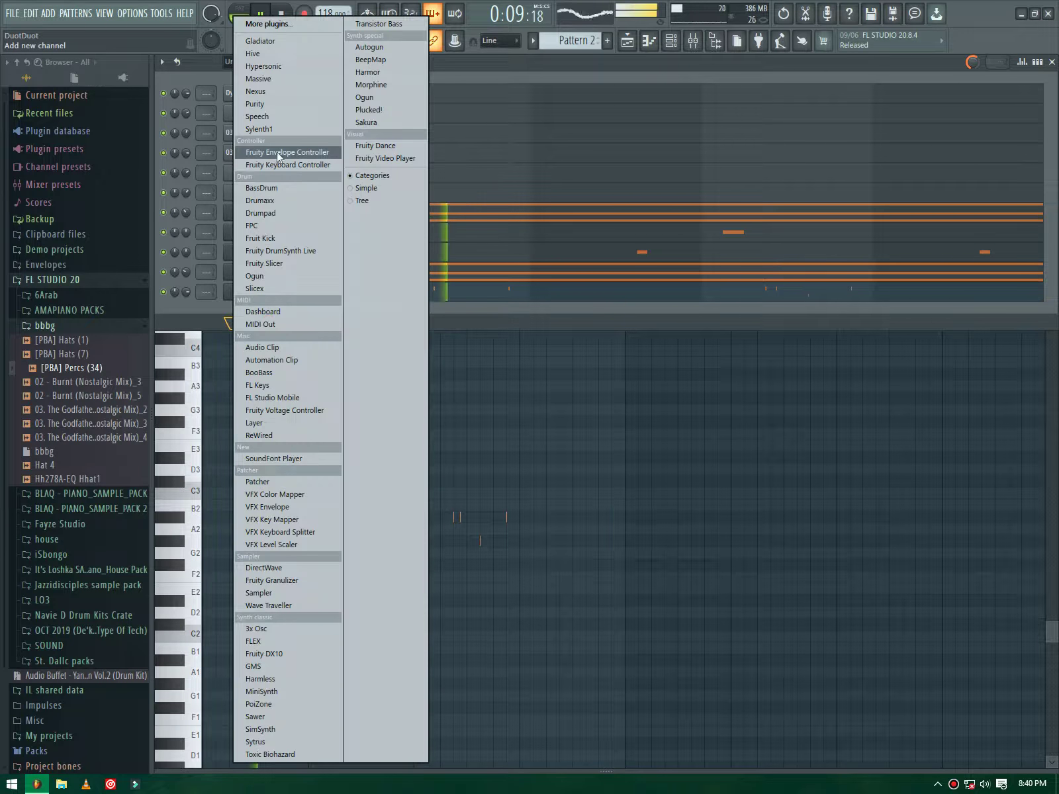
{"action": "left_click", "coordinate": [263, 80]}
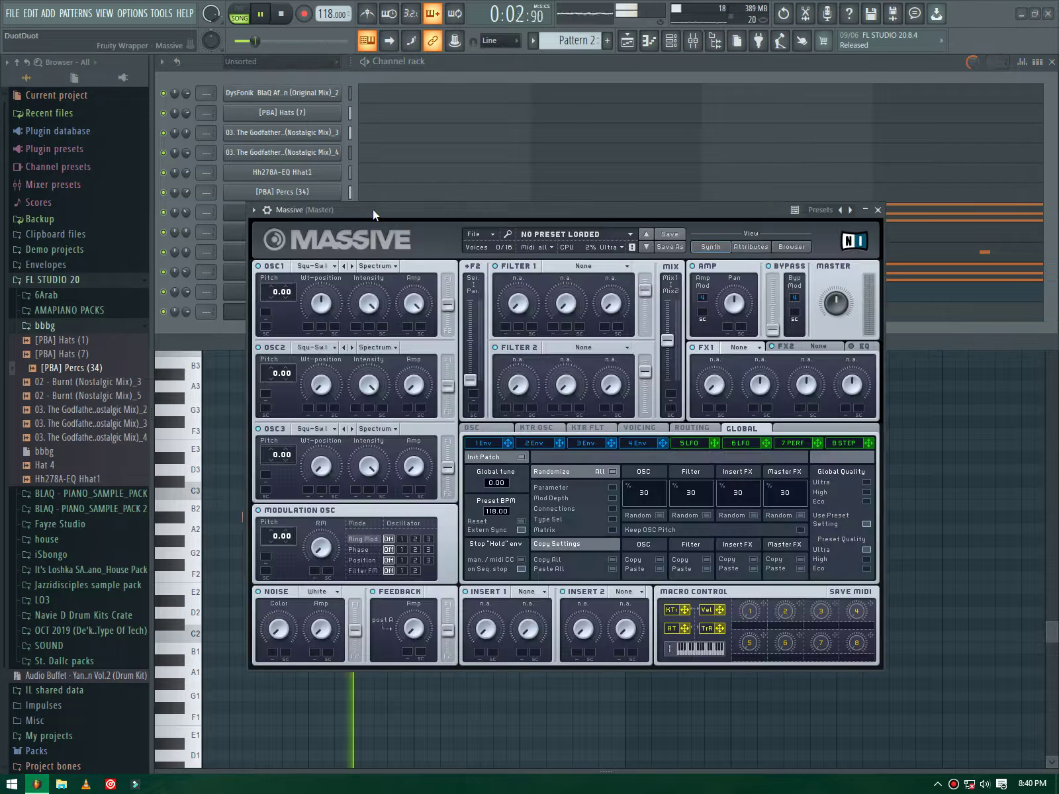
Step: Save the project as LOAD SHEDDING.flp in the BLAQ REEVE SA 2022 folder
{"action": "key", "text": "ctrl+s"}
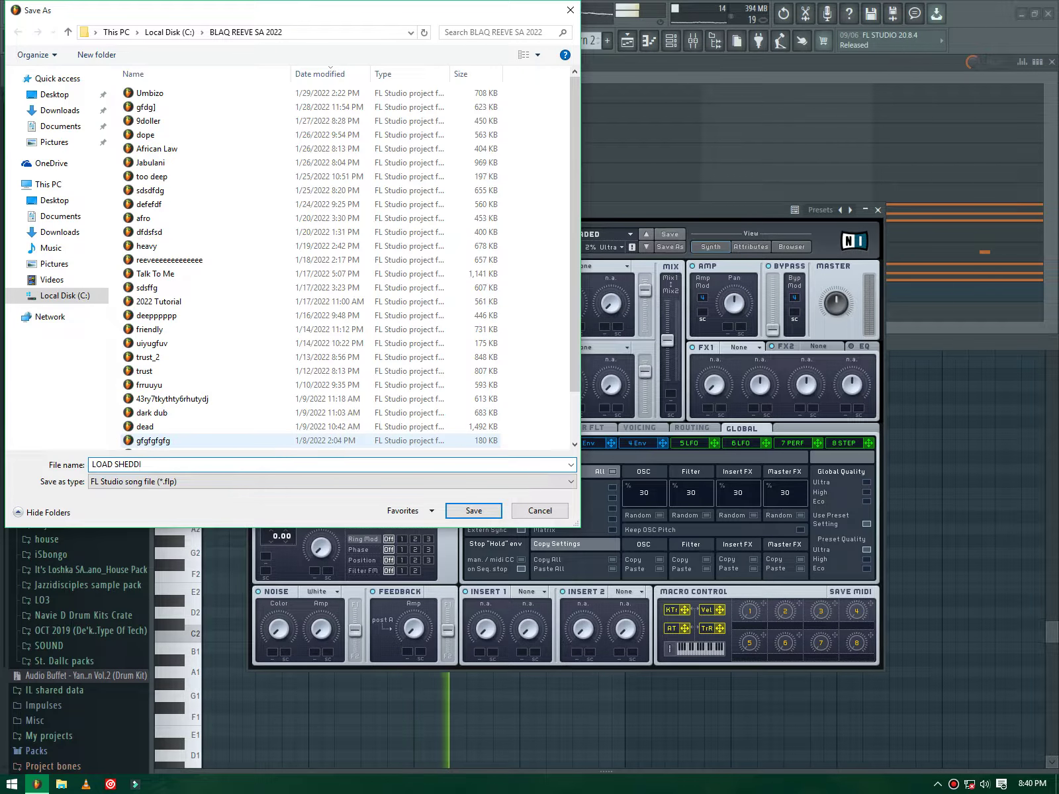
{"action": "left_click", "coordinate": [474, 511]}
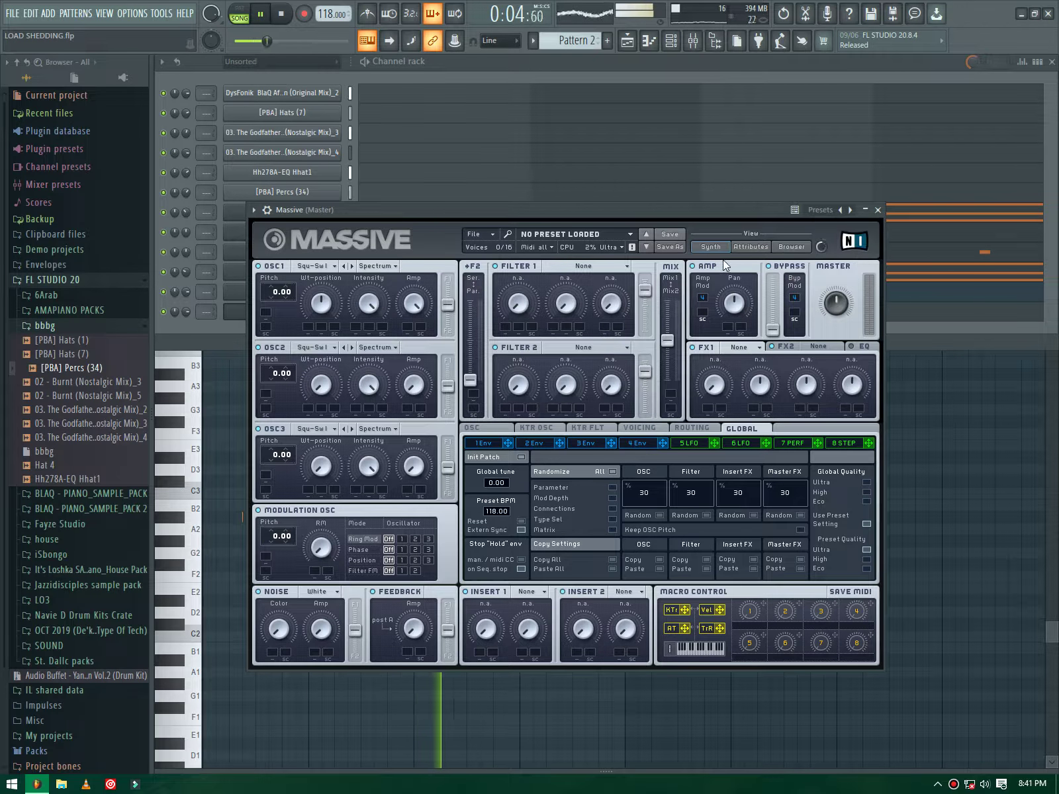
Step: Audition Synth Lead presets in Massive, load Elevator, and open Massive's piano roll
{"action": "left_click", "coordinate": [788, 249]}
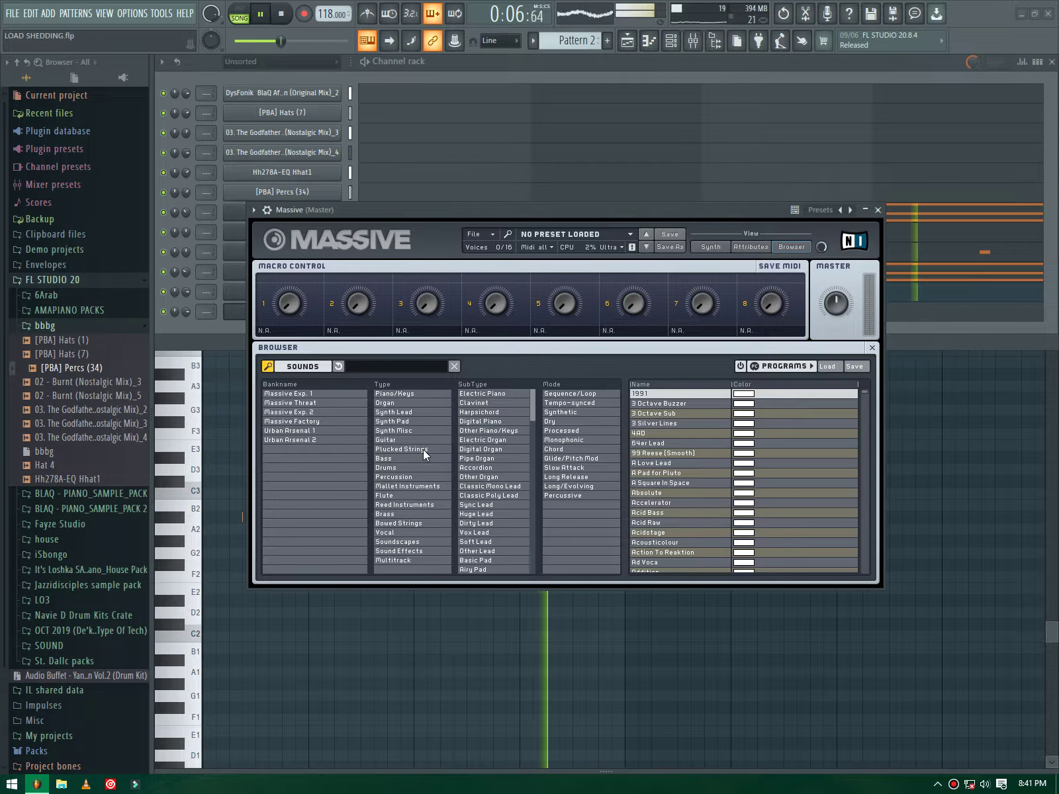
{"action": "left_click", "coordinate": [388, 460]}
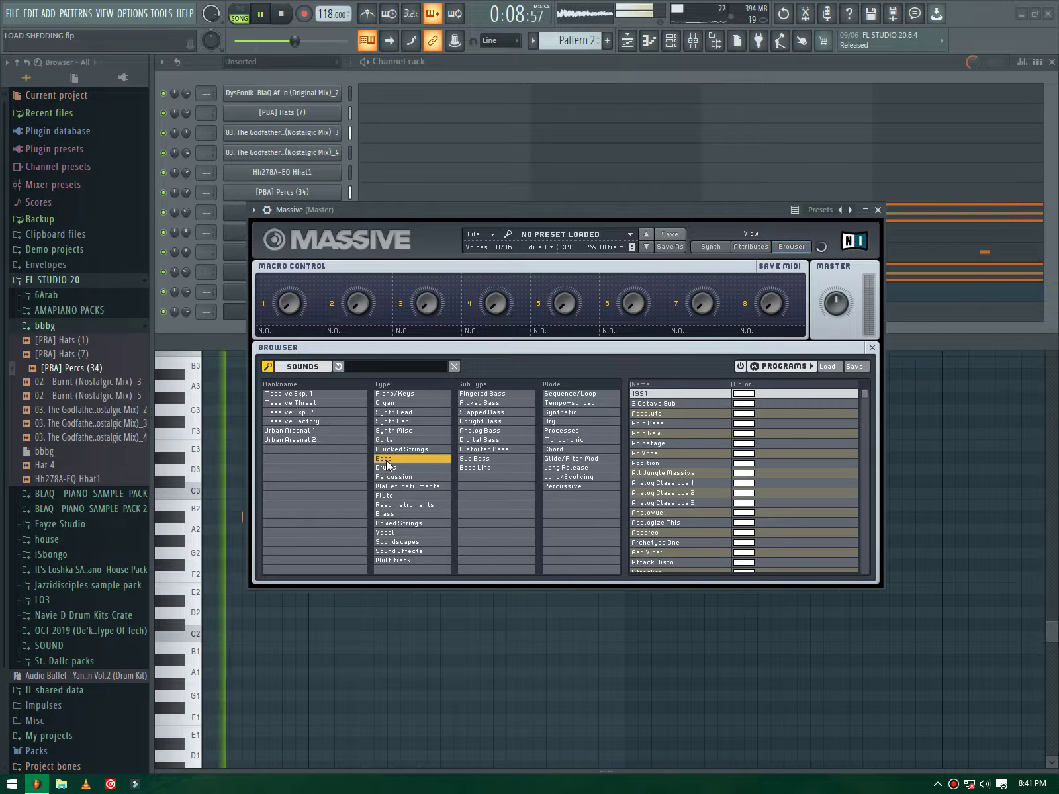
{"action": "left_click", "coordinate": [395, 413]}
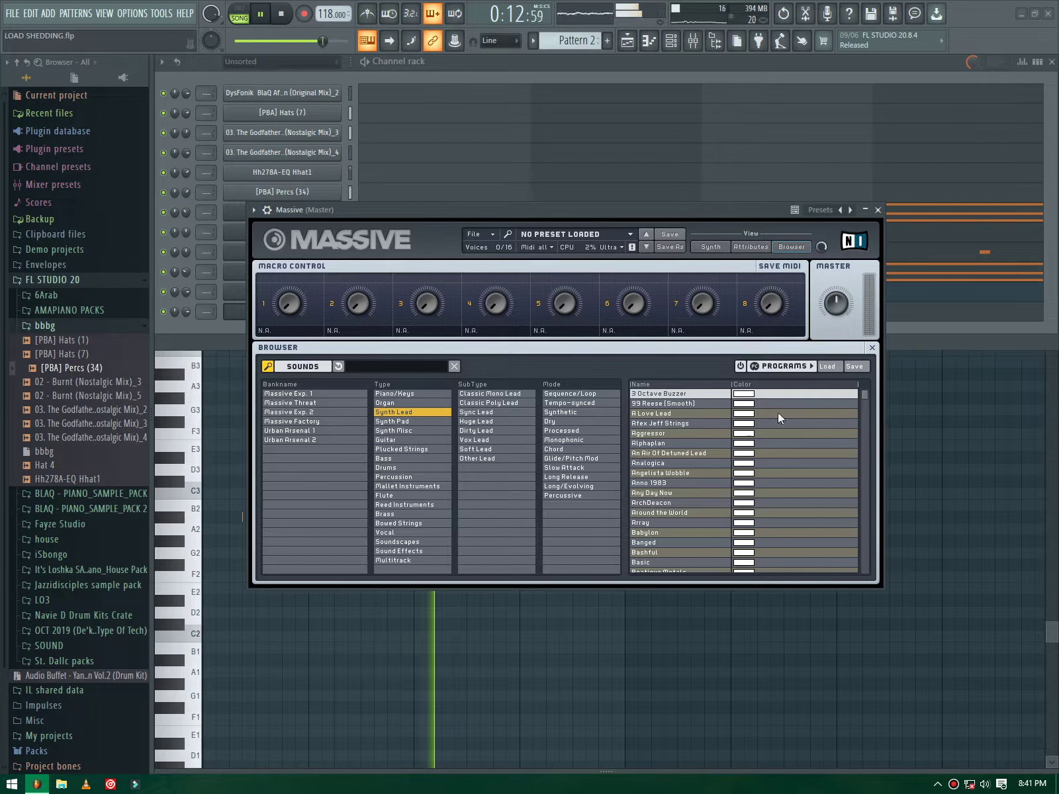
{"action": "left_click_drag", "start_coordinate": [864, 397], "coordinate": [862, 443]}
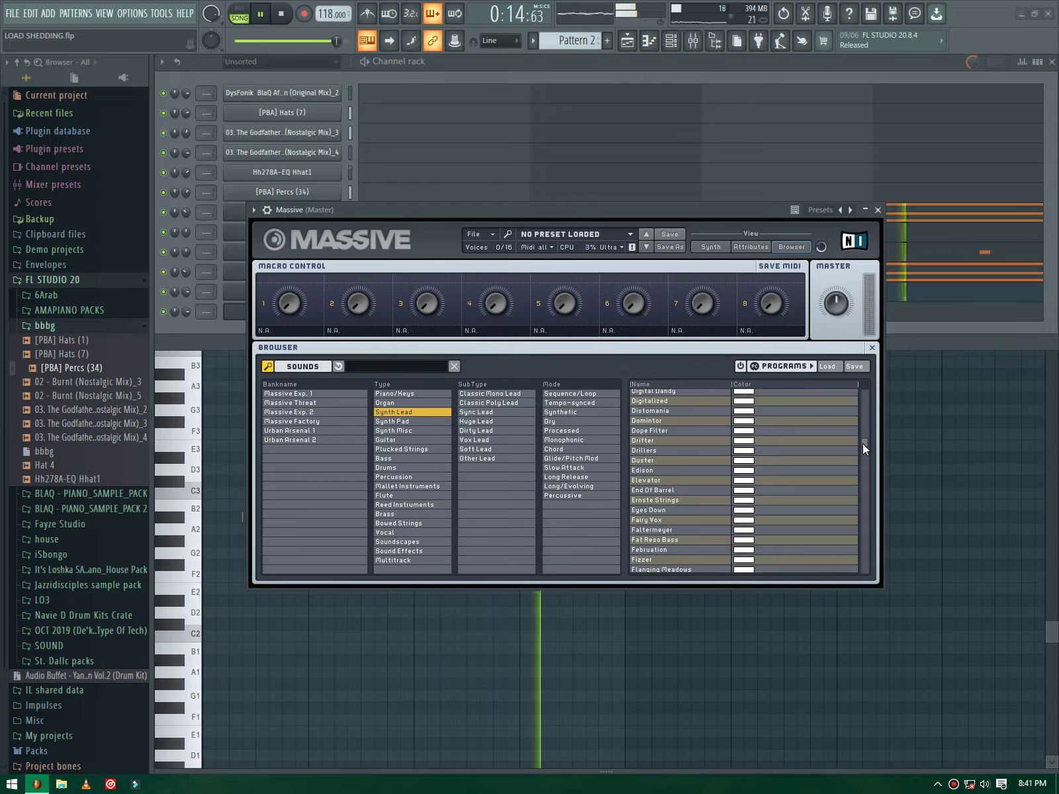
{"action": "left_click", "coordinate": [668, 410]}
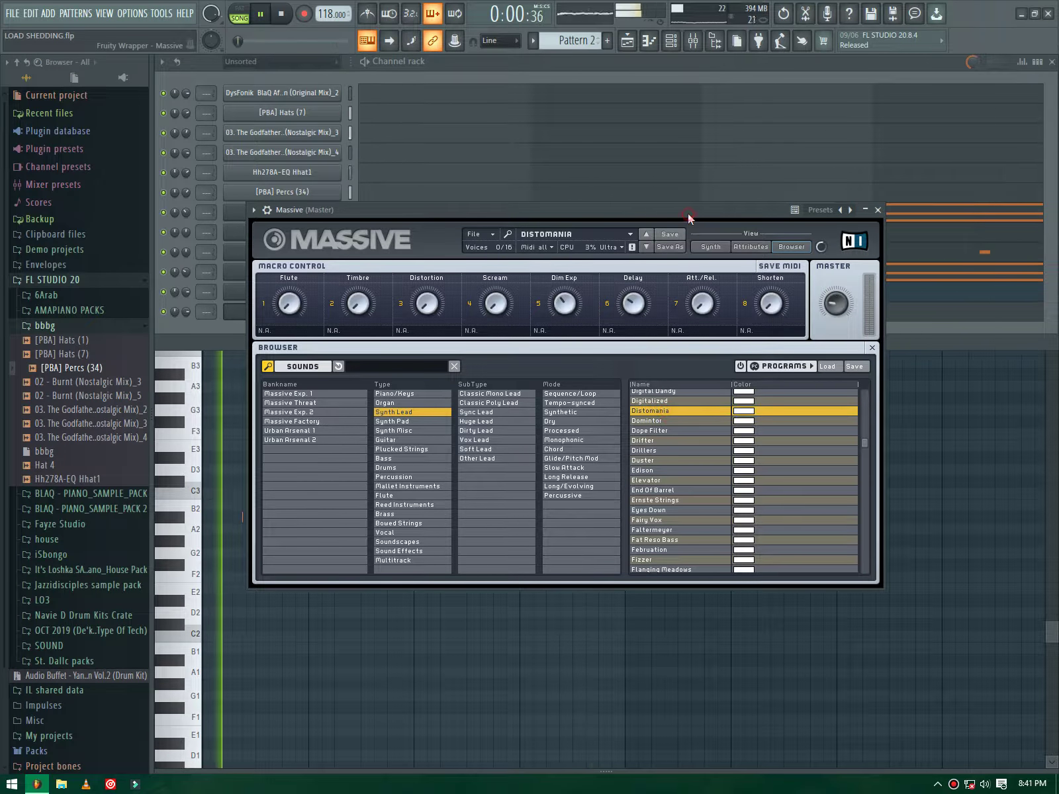
{"action": "left_click", "coordinate": [663, 219]}
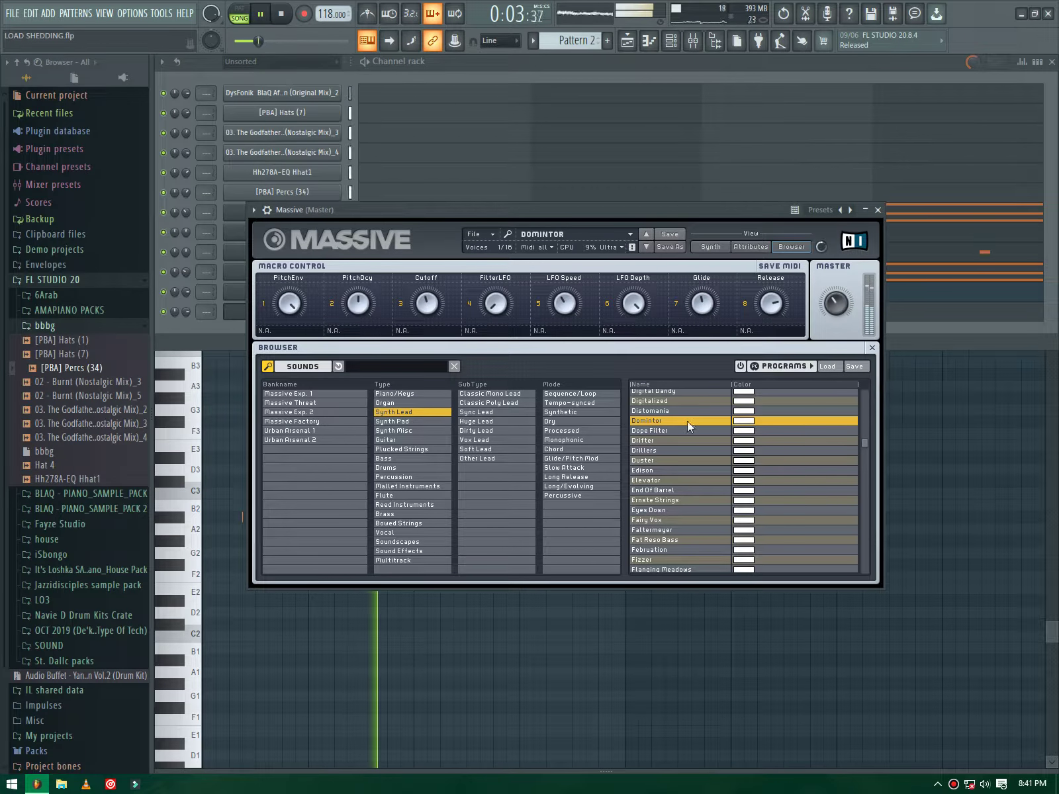
{"action": "left_click", "coordinate": [661, 481]}
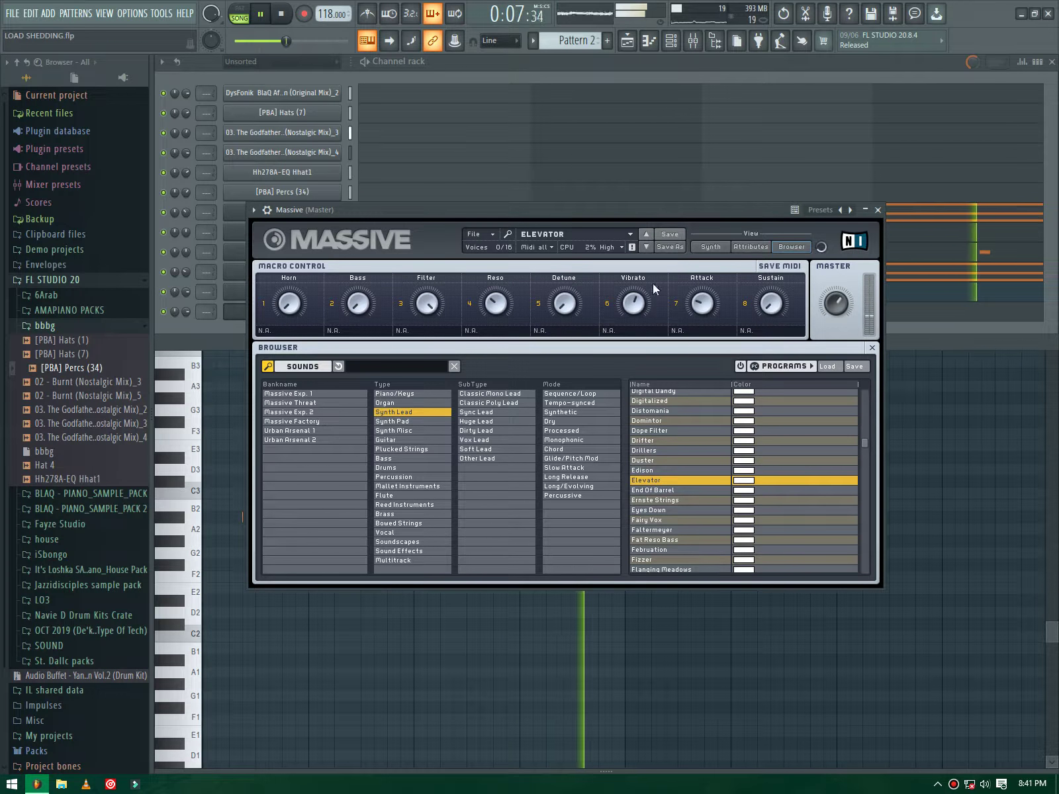
{"action": "left_click", "coordinate": [237, 314]}
{"action": "left_click", "coordinate": [376, 315]}
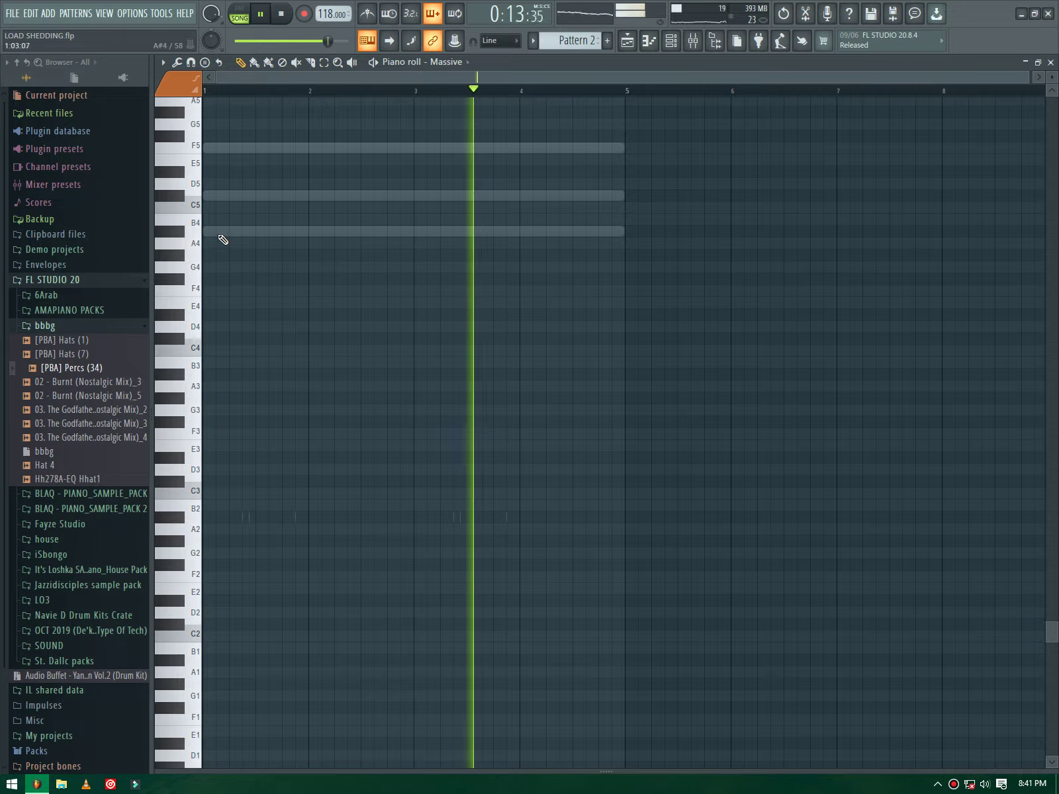
Step: Draw short A#4 notes in bar 1 of Massive's pattern and repeat them across bars 1–4
{"action": "left_click", "coordinate": [270, 233]}
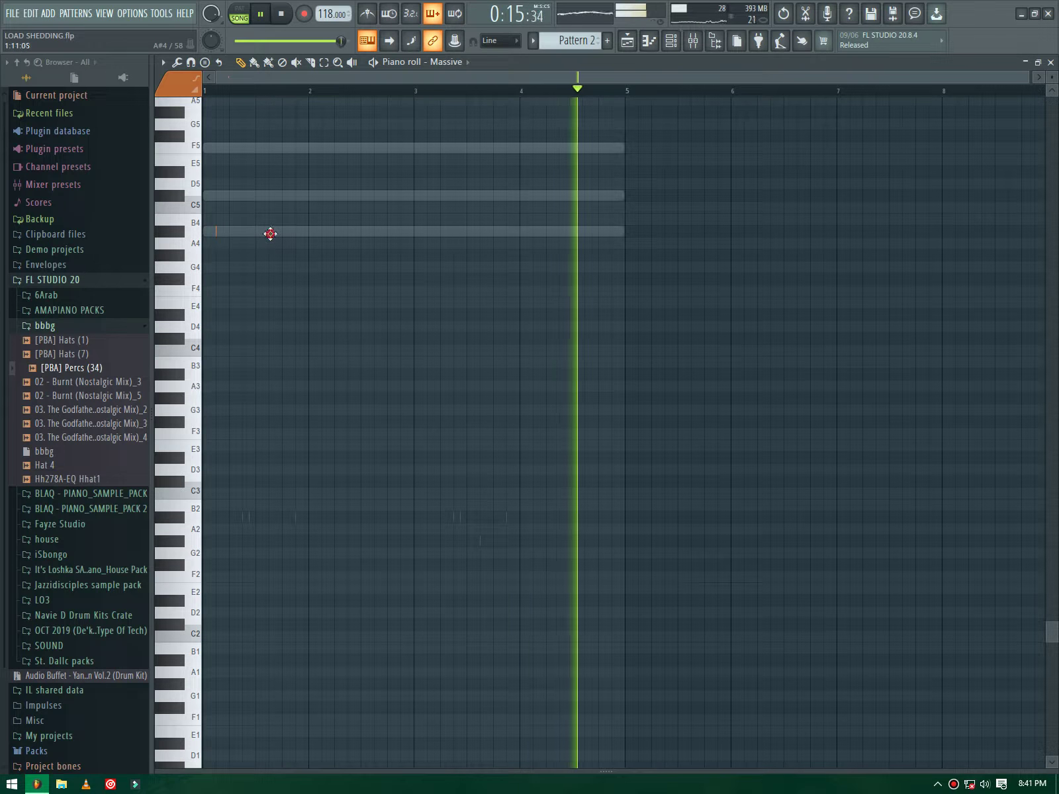
{"action": "scroll", "coordinate": [231, 137], "scroll_direction": "up", "scroll_amount": 2}
{"action": "scroll", "coordinate": [237, 141], "scroll_direction": "up", "scroll_amount": 1}
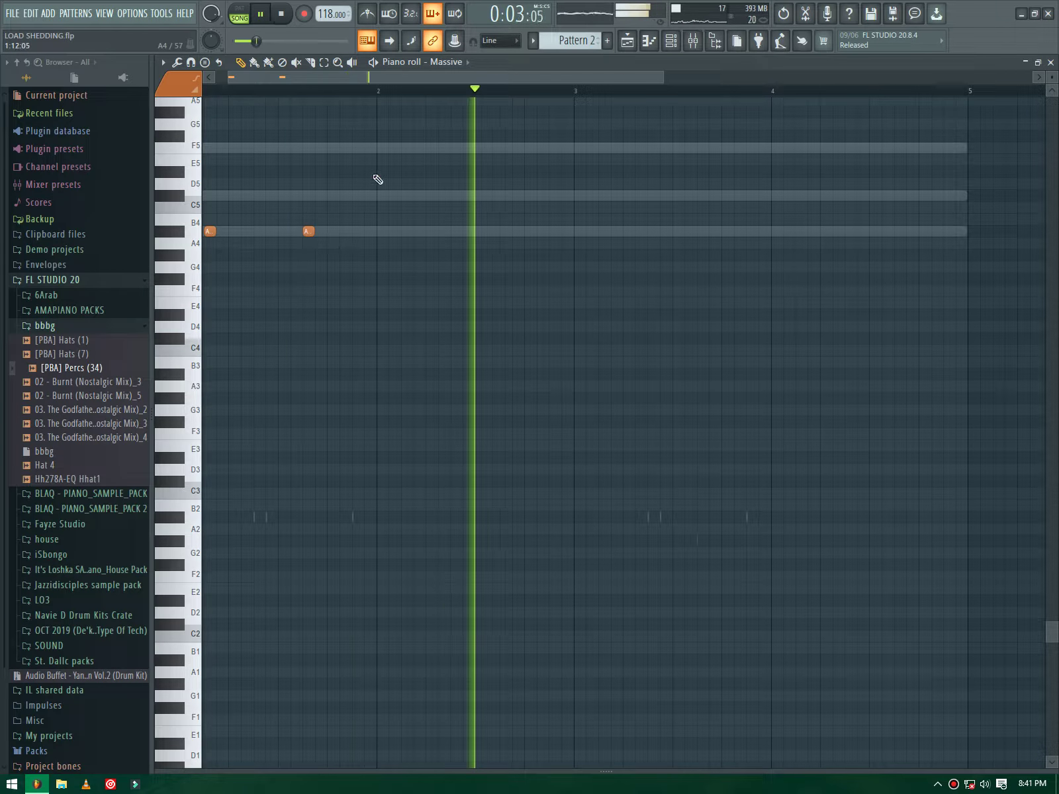
{"action": "left_click_drag", "start_coordinate": [381, 92], "coordinate": [2, 85]}
{"action": "key", "text": "ctrl+b"}
{"action": "key", "text": "ctrl+b"}
{"action": "key", "text": "ctrl+b"}
{"action": "left_click", "coordinate": [338, 141]}
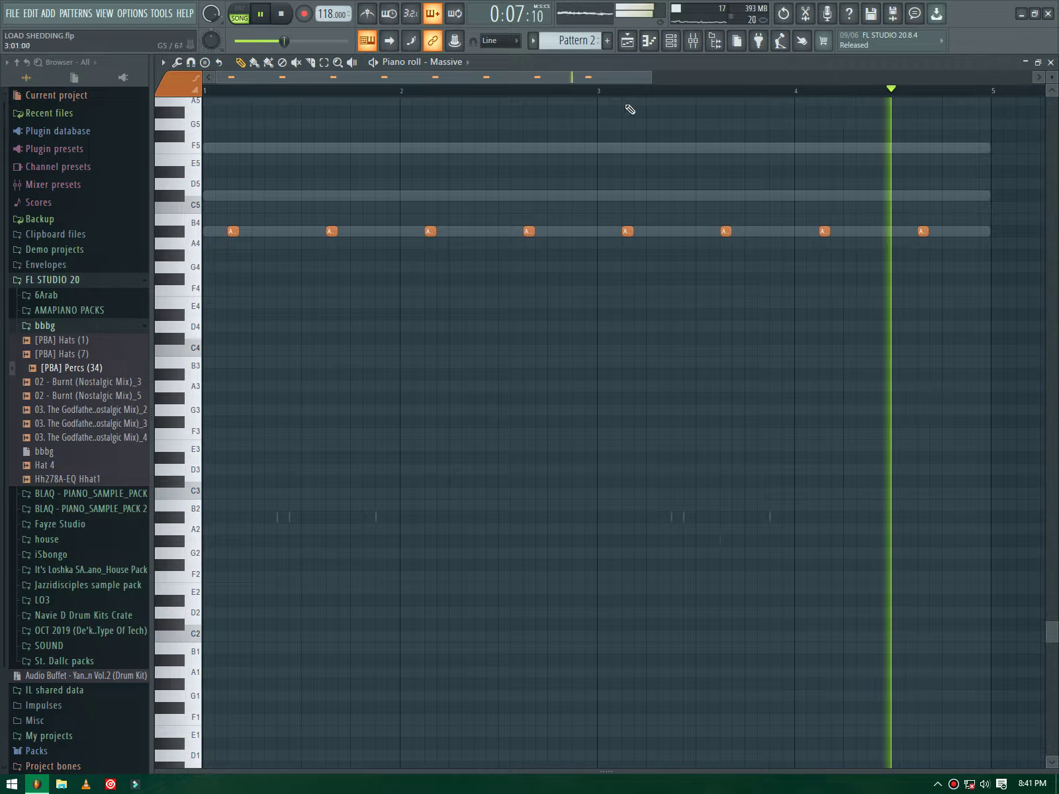
{"action": "left_click", "coordinate": [671, 42]}
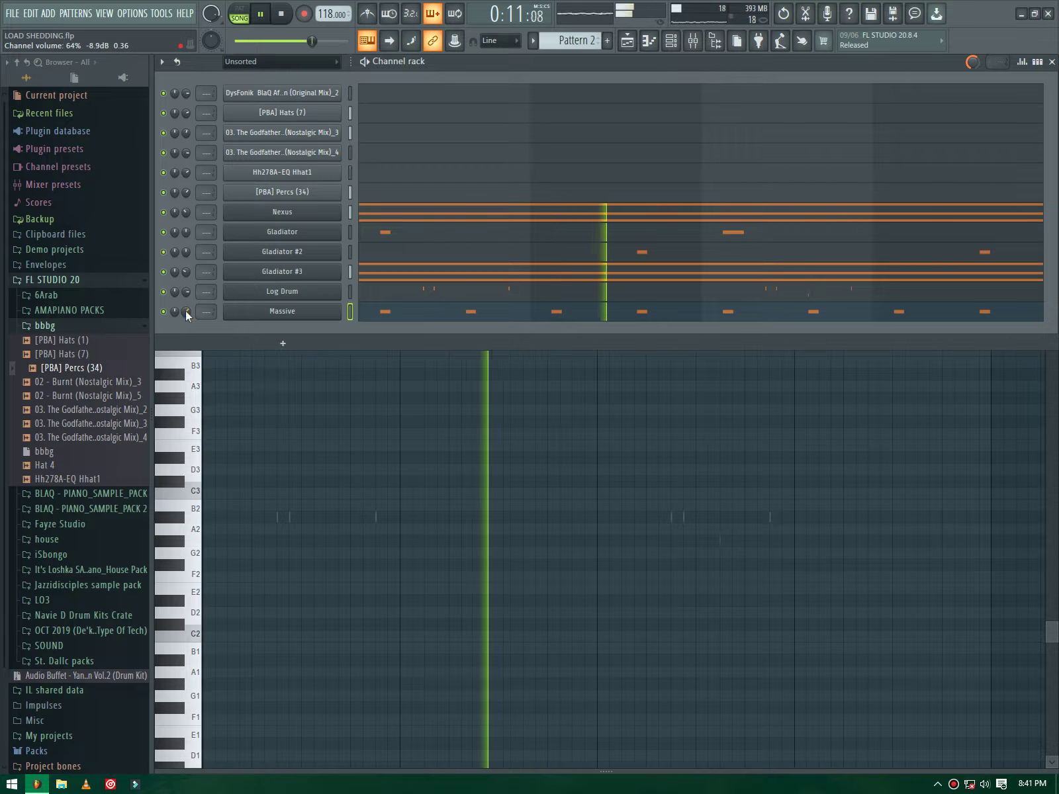
Step: Add a Fruity DX10 channel with the eFlute preset and open its piano roll
{"action": "left_click", "coordinate": [269, 347]}
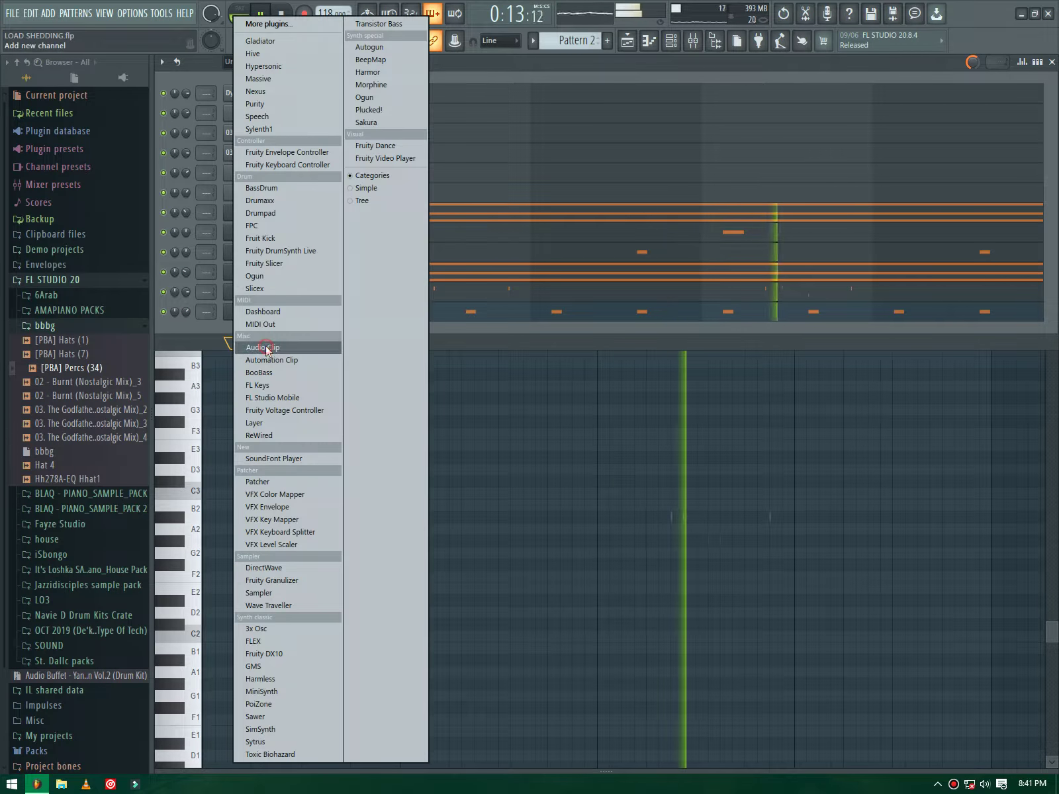
{"action": "left_click", "coordinate": [289, 654]}
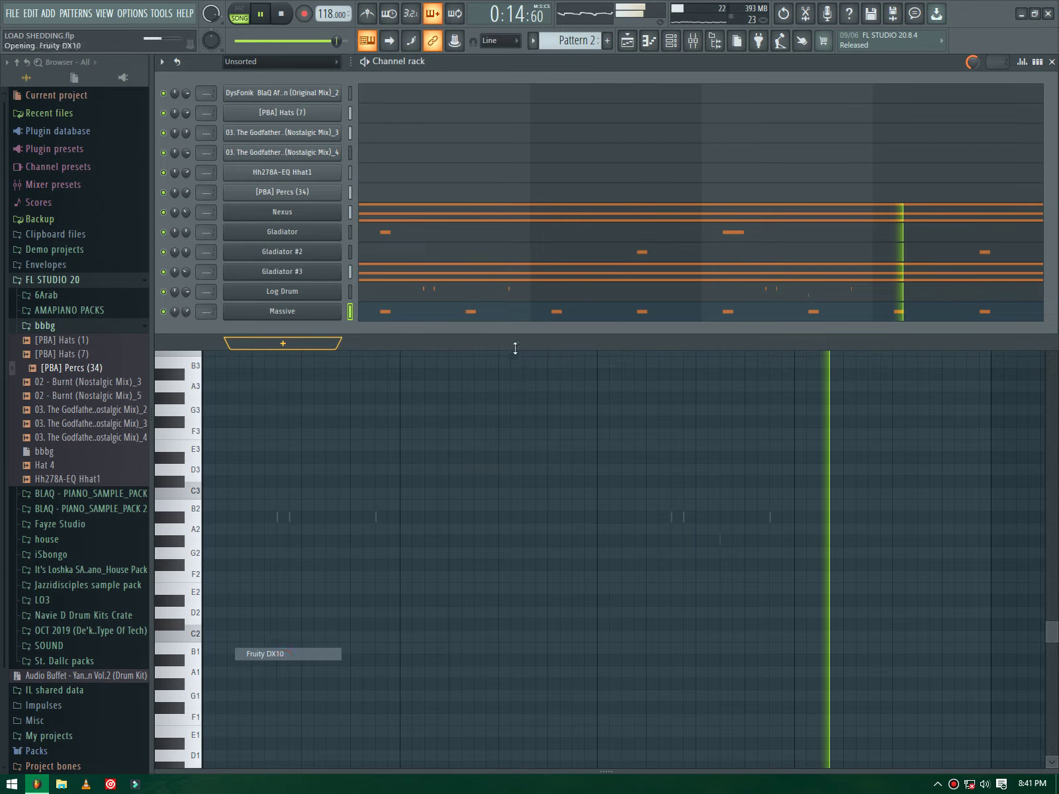
{"action": "left_click", "coordinate": [553, 227]}
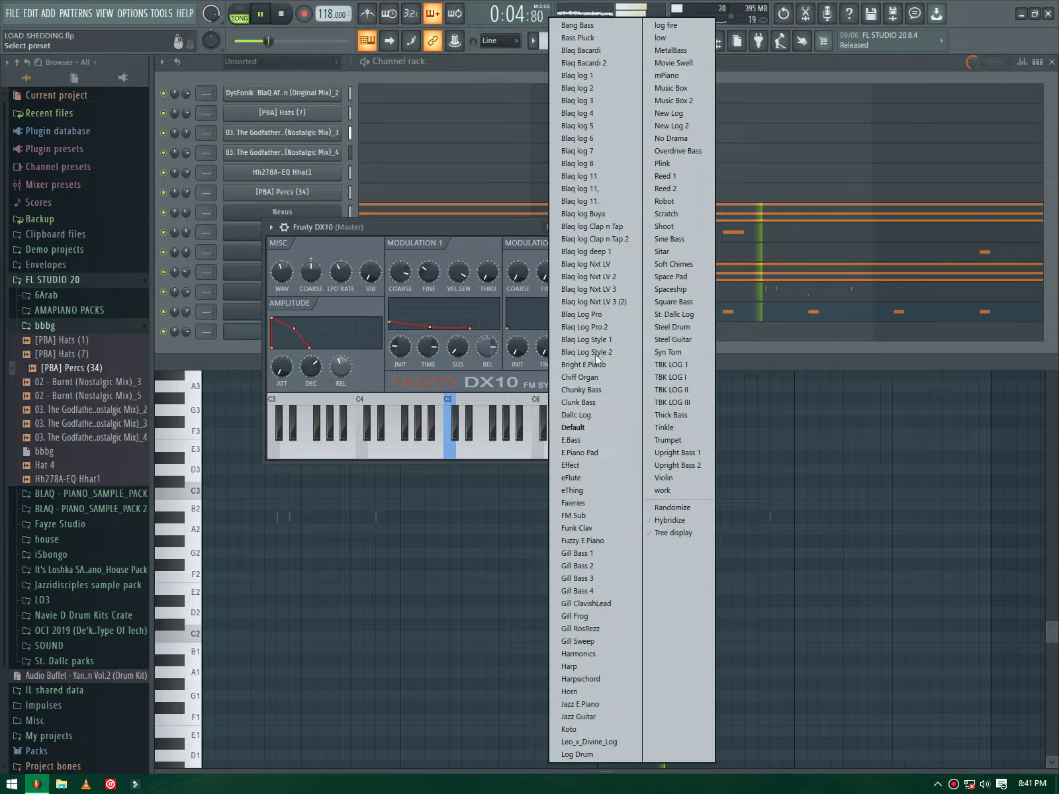
{"action": "left_click", "coordinate": [571, 479]}
{"action": "left_click", "coordinate": [245, 336]}
{"action": "left_click", "coordinate": [378, 335]}
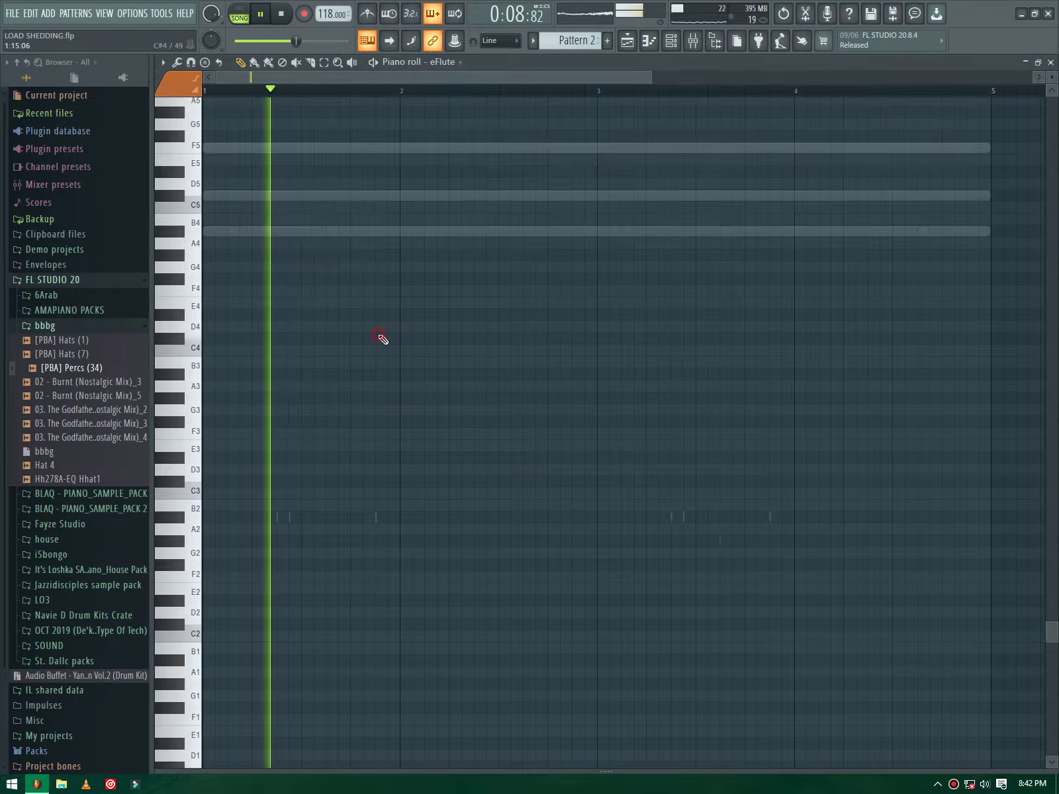
Step: Place lengthened A#2 notes at bars 1 and 3 of the eFlute pattern
{"action": "left_click", "coordinate": [213, 518]}
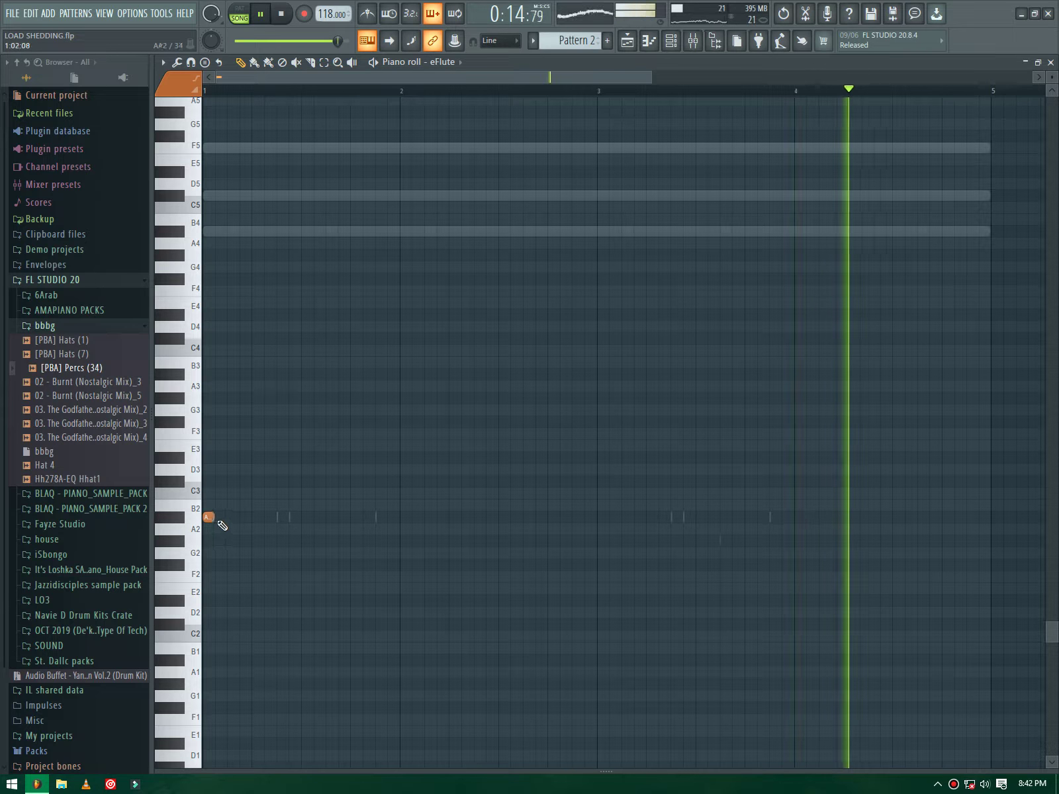
{"action": "left_click_drag", "start_coordinate": [215, 517], "coordinate": [276, 522]}
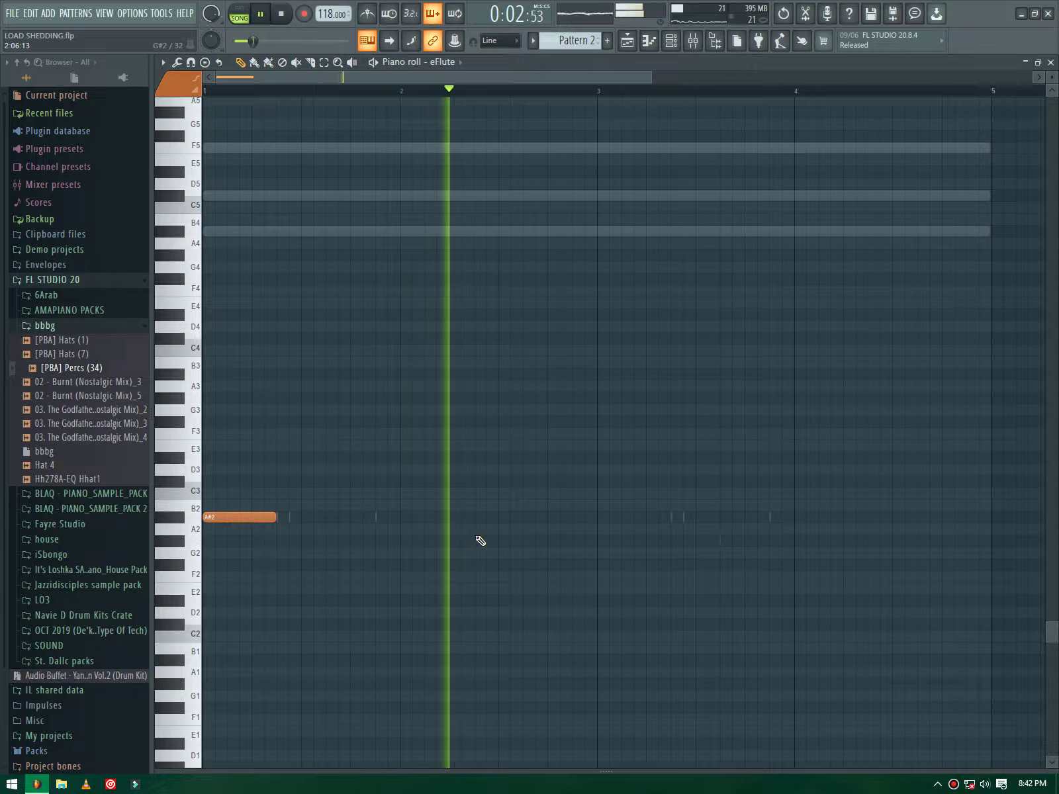
{"action": "left_click", "coordinate": [598, 519]}
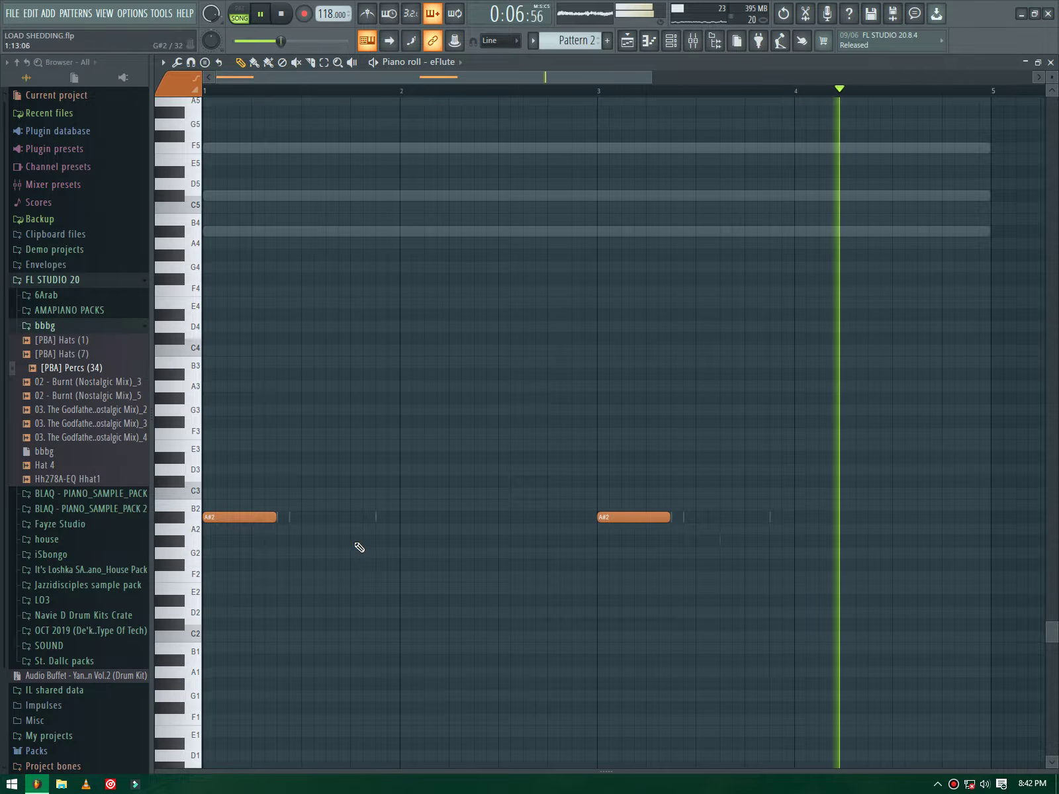
{"action": "left_click", "coordinate": [380, 519]}
{"action": "mouse_move", "coordinate": [444, 520]}
{"action": "left_mouse_down"}
{"action": "mouse_move", "coordinate": [338, 523]}
{"action": "mouse_move", "coordinate": [374, 517]}
{"action": "left_mouse_up"}
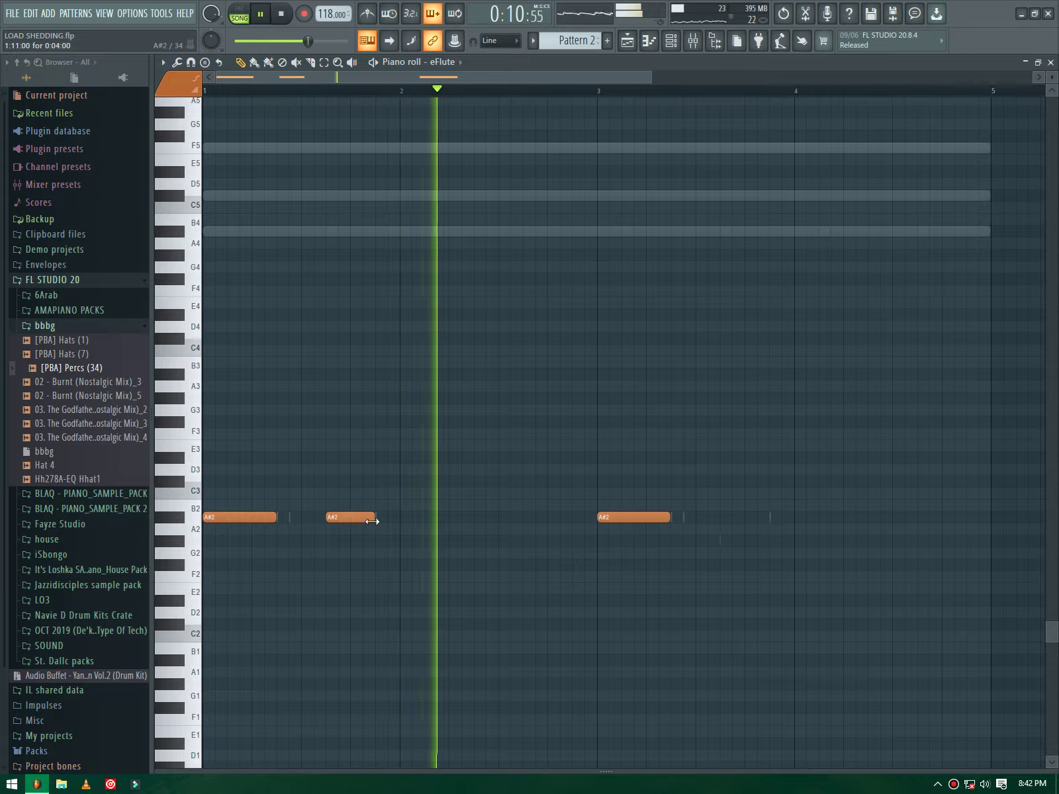
{"action": "right_click", "coordinate": [332, 518]}
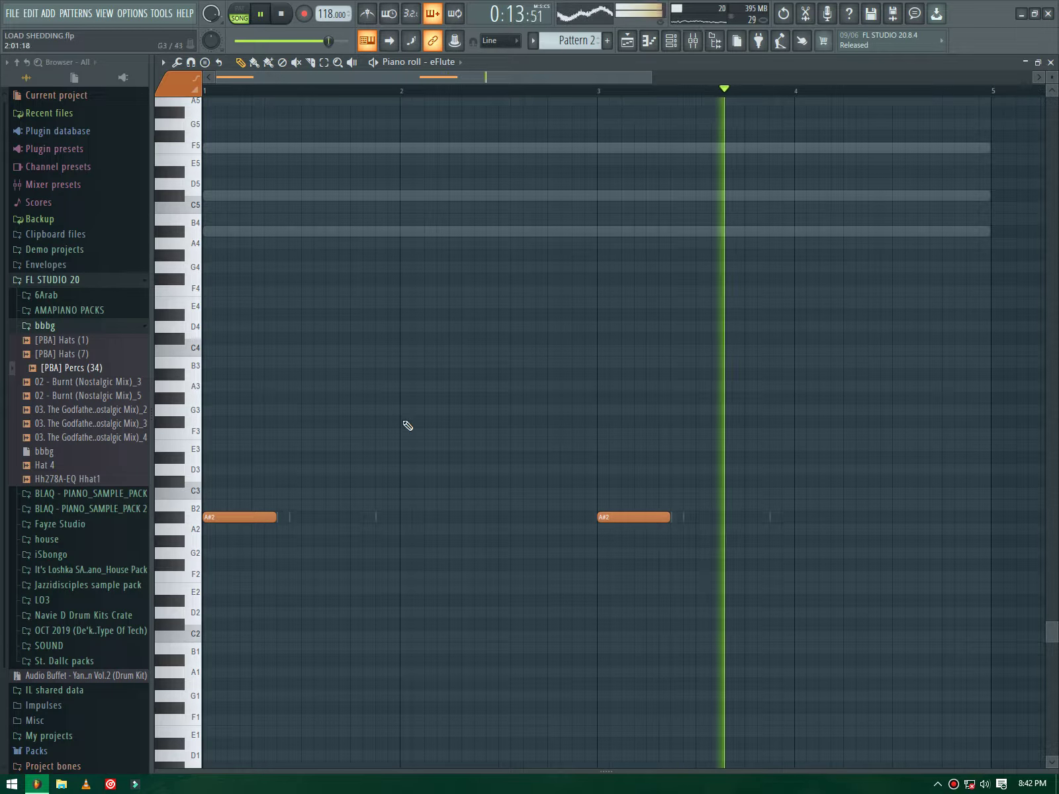
Step: Add an F3 note in bar 2 leading into an F#3 that reaches bar 3
{"action": "left_click", "coordinate": [181, 422]}
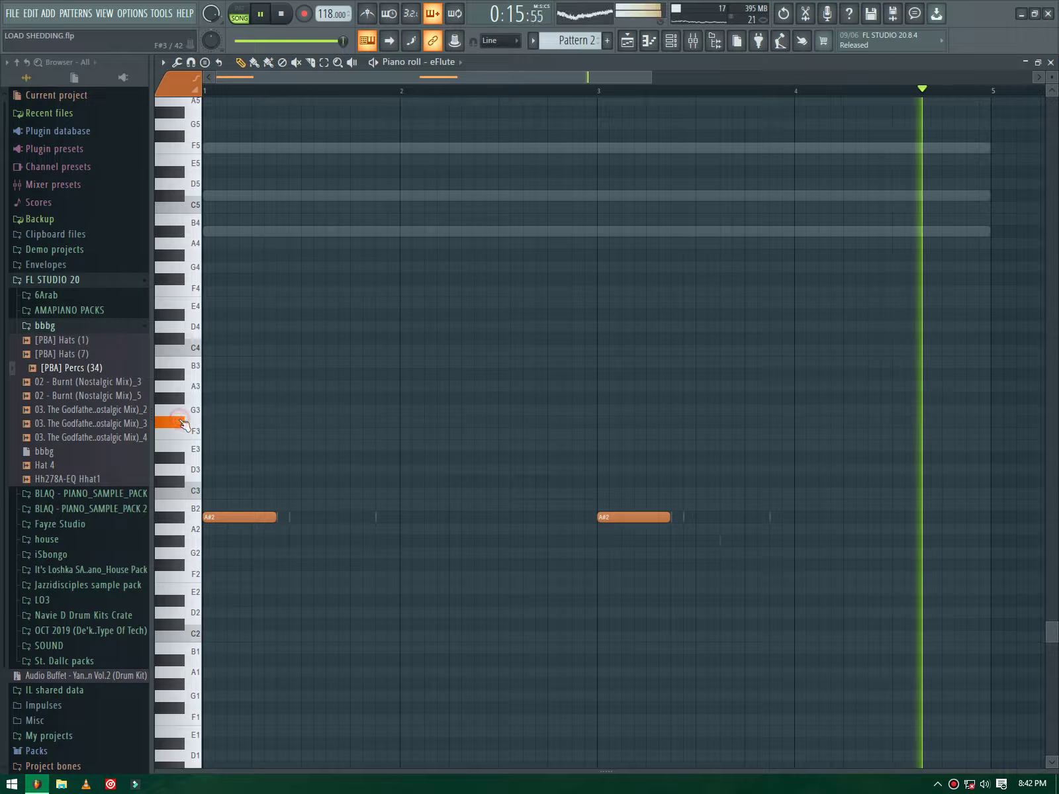
{"action": "left_click", "coordinate": [403, 431]}
{"action": "left_click_drag", "start_coordinate": [407, 432], "coordinate": [472, 434]}
{"action": "left_click", "coordinate": [478, 423]}
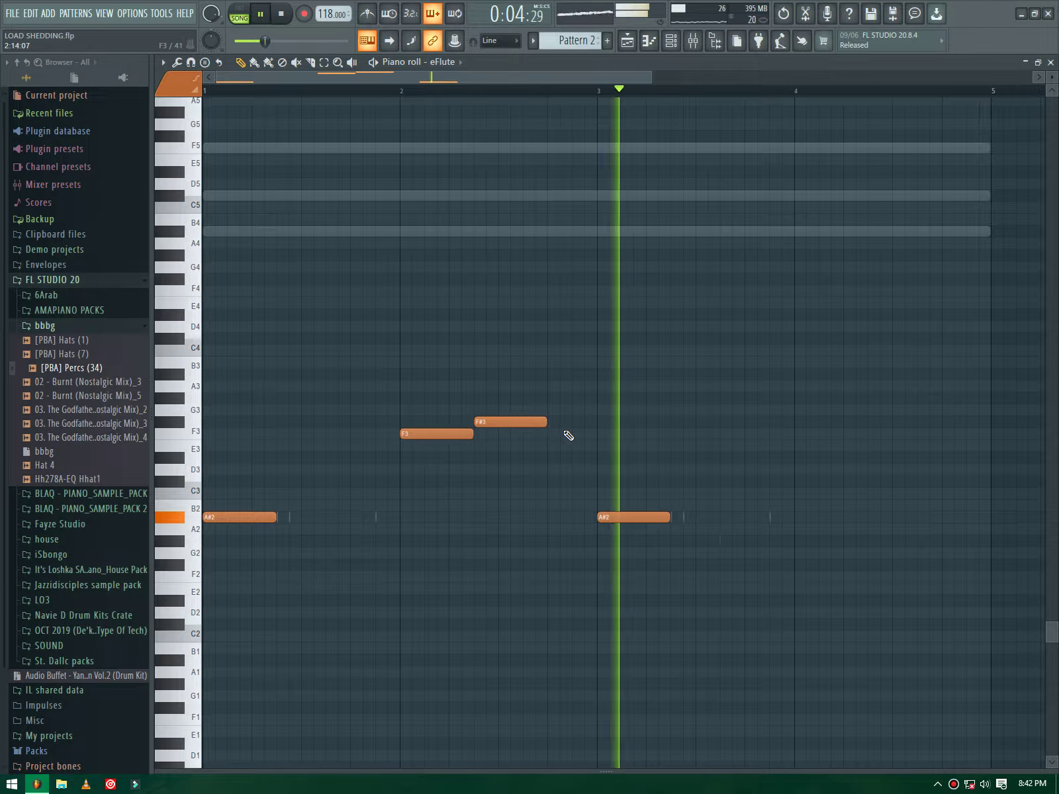
{"action": "left_click_drag", "start_coordinate": [547, 422], "coordinate": [592, 423]}
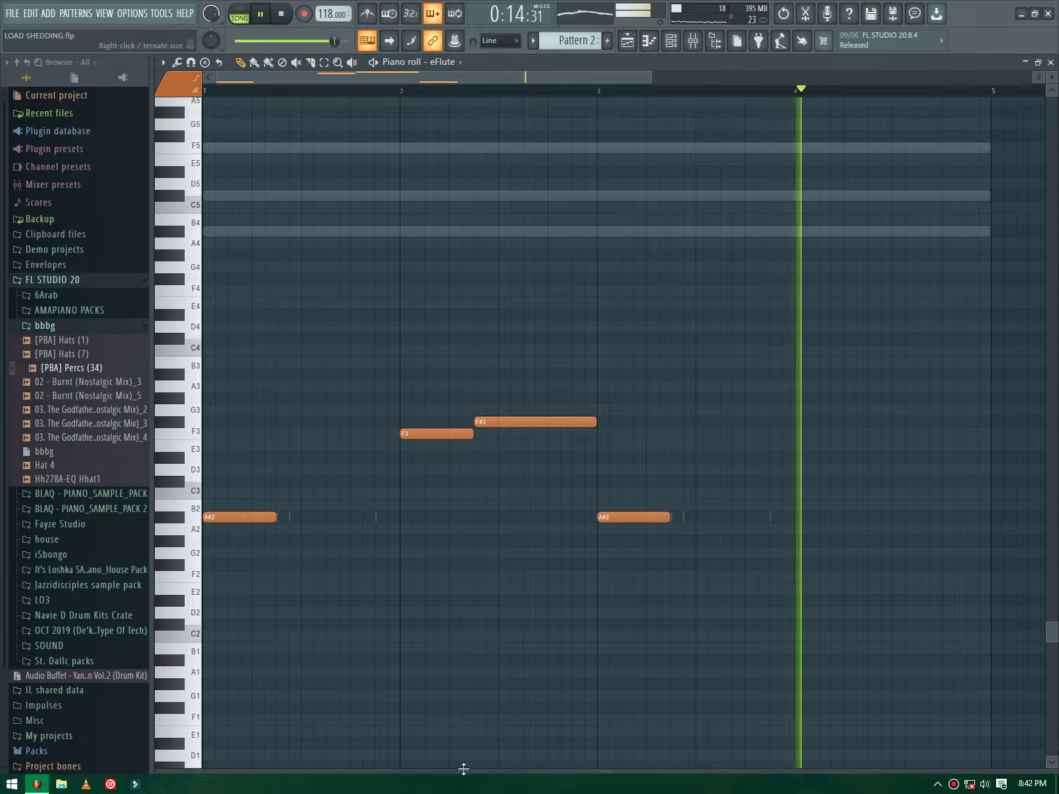
{"action": "left_click_drag", "start_coordinate": [464, 769], "coordinate": [466, 707]}
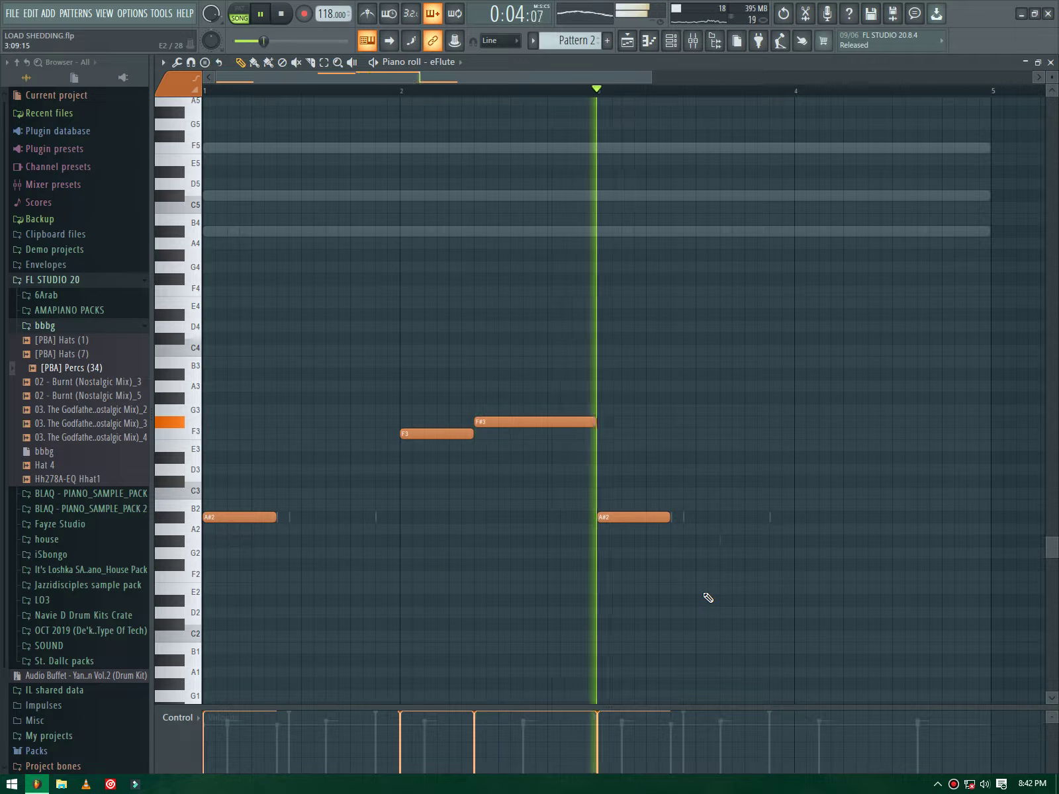
{"action": "mouse_move", "coordinate": [496, 456]}
{"action": "left_mouse_down"}
{"action": "mouse_move", "coordinate": [486, 405]}
{"action": "mouse_move", "coordinate": [490, 459]}
{"action": "left_mouse_up"}
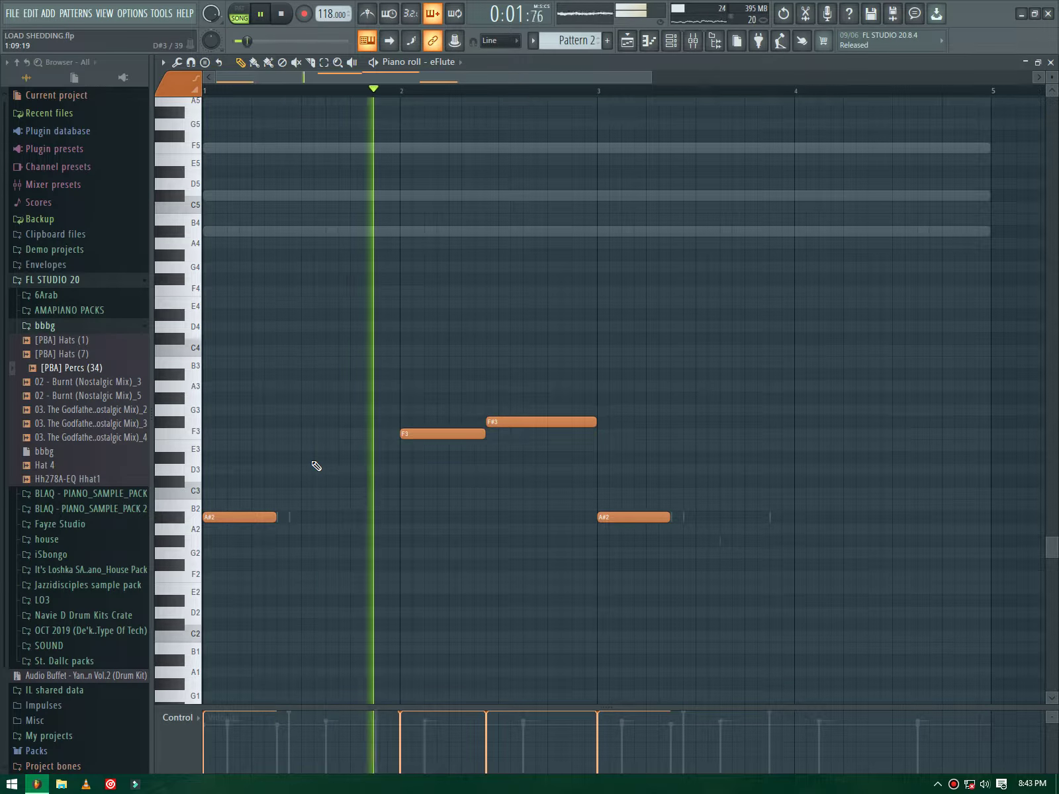
Step: Raise the eFlute notes an octave, delete F4 and F#4, and shift the A#3 notes one bar later
{"action": "key", "text": "ctrl+Up"}
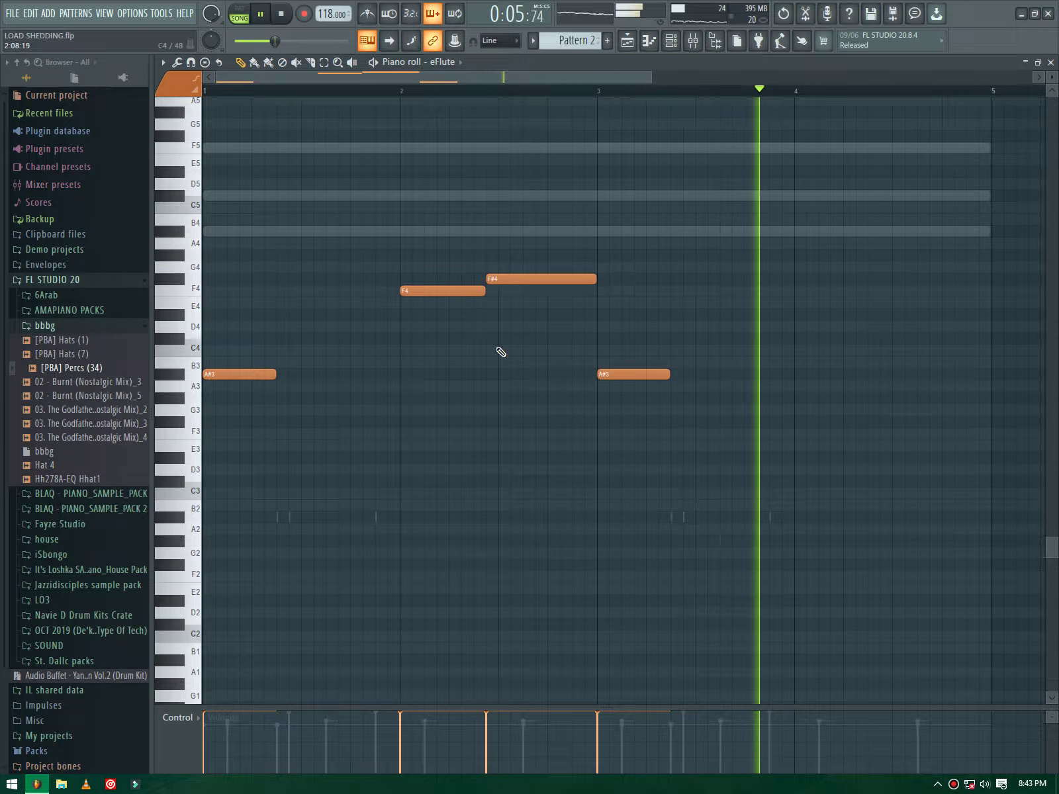
{"action": "right_click", "coordinate": [481, 291]}
{"action": "right_click", "coordinate": [491, 279]}
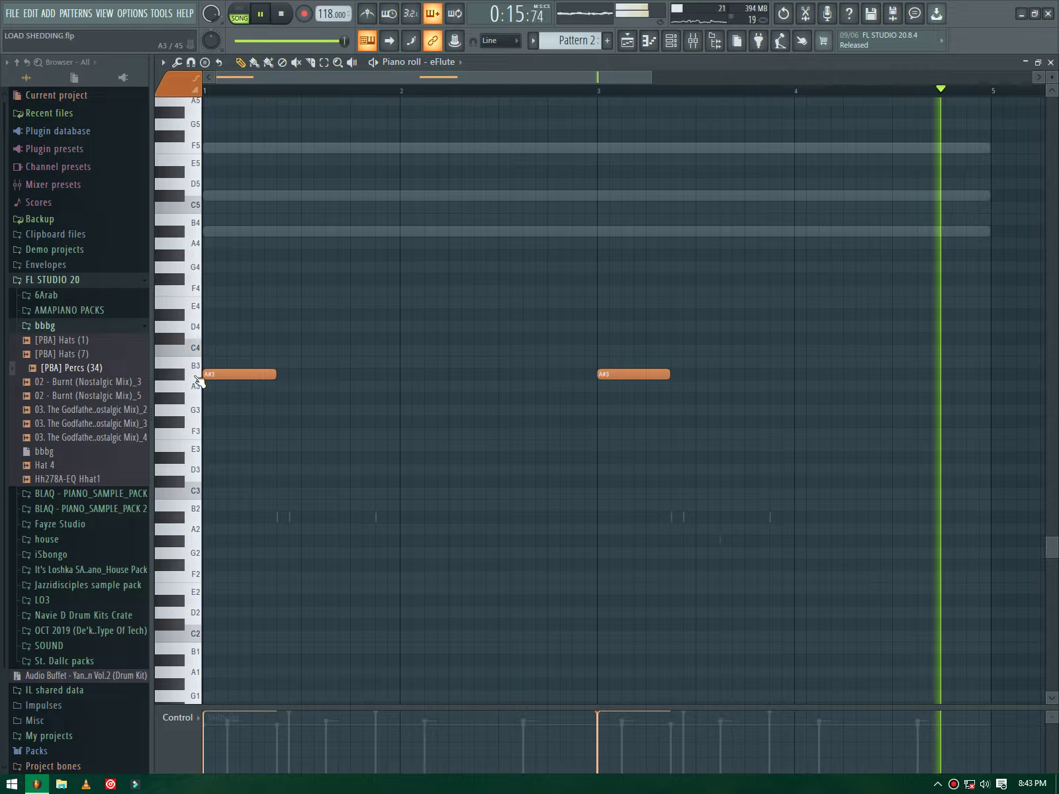
{"action": "key", "text": "ctrl+a"}
{"action": "left_click_drag", "start_coordinate": [220, 375], "coordinate": [422, 377]}
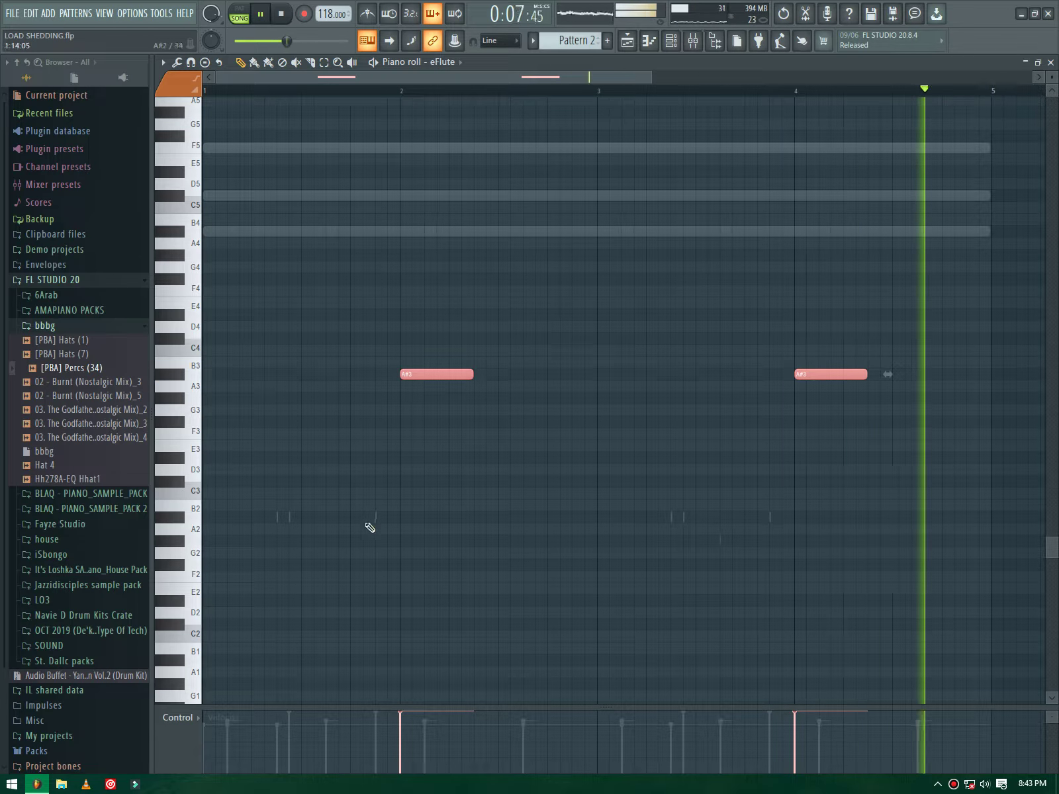
Step: Add an A#2 note before bar 2 and short F3 and F#3 notes late in bar 3
{"action": "left_click", "coordinate": [328, 518]}
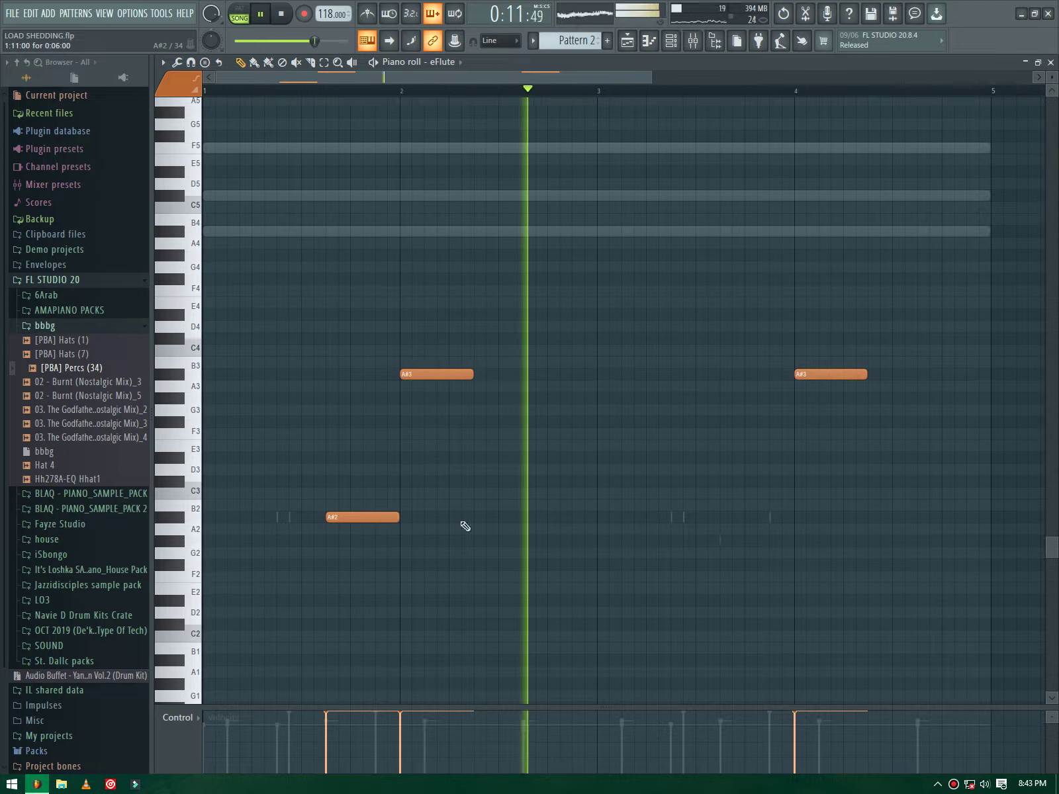
{"action": "left_click", "coordinate": [725, 542]}
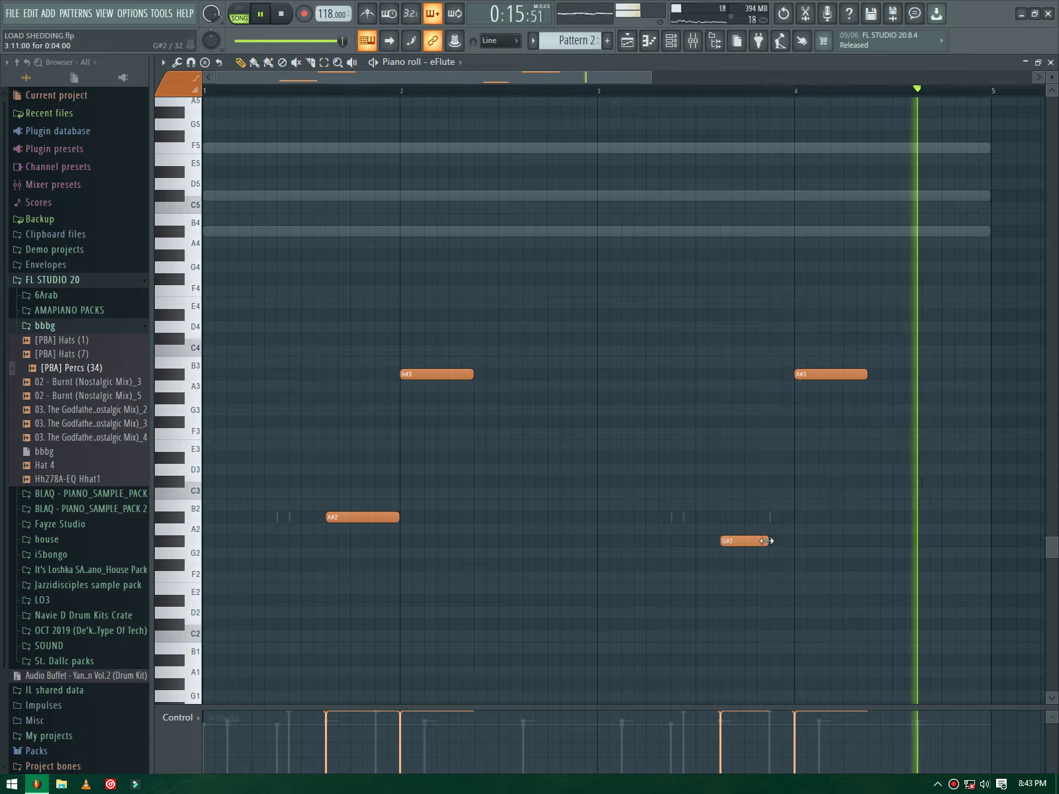
{"action": "left_click_drag", "start_coordinate": [770, 541], "coordinate": [746, 444]}
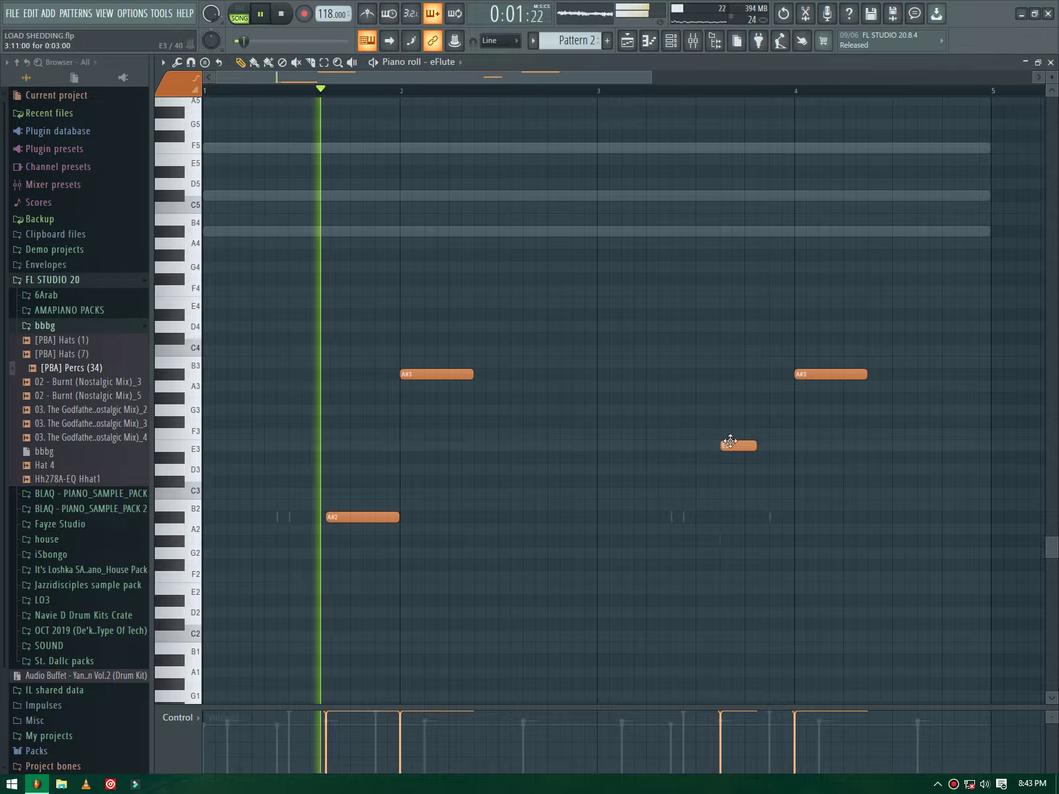
{"action": "left_click", "coordinate": [762, 409]}
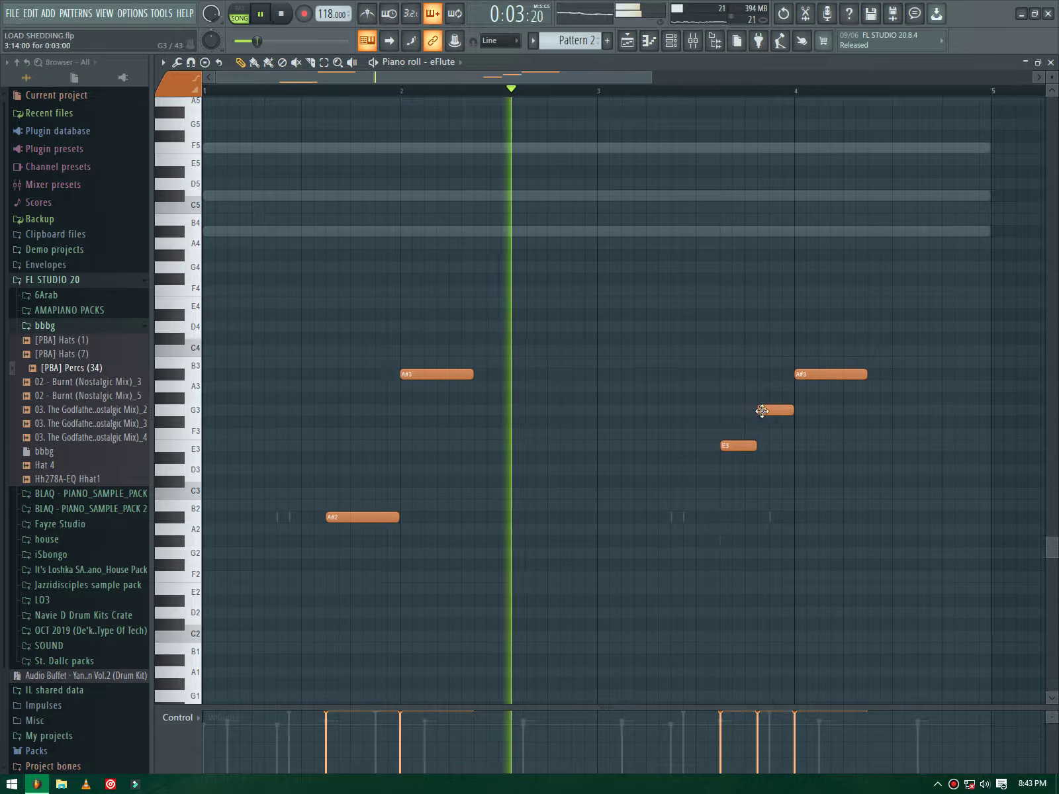
{"action": "left_click_drag", "start_coordinate": [768, 422], "coordinate": [735, 435]}
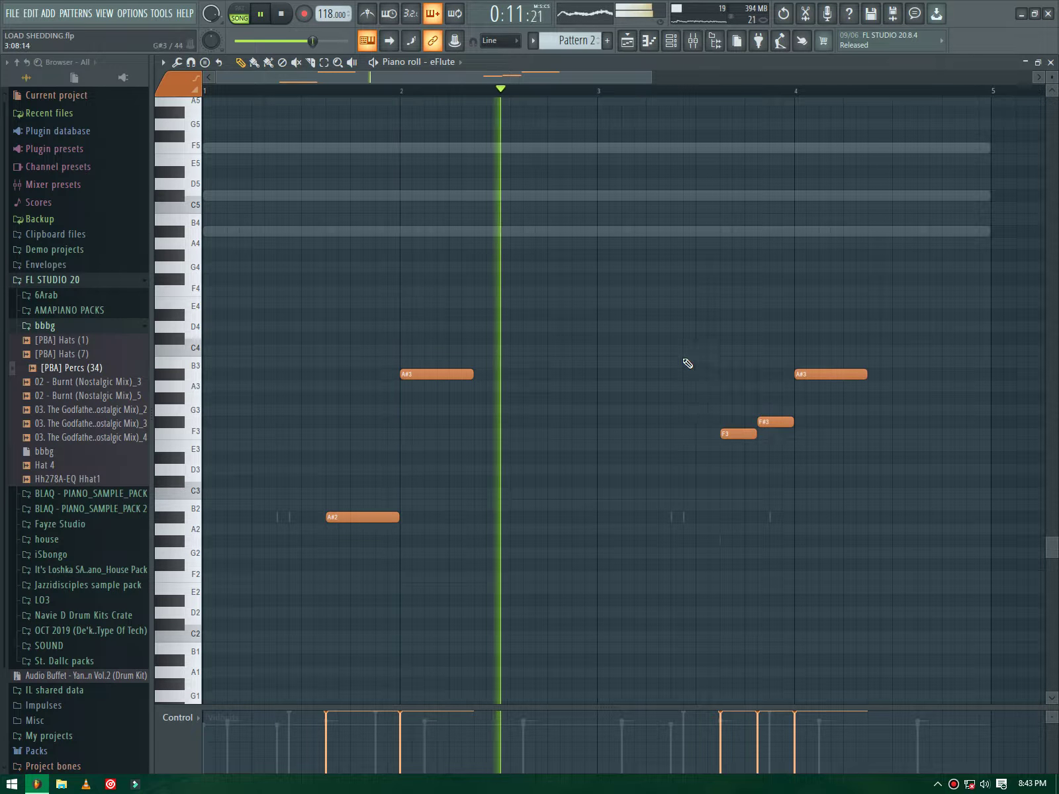
{"action": "left_click", "coordinate": [655, 47]}
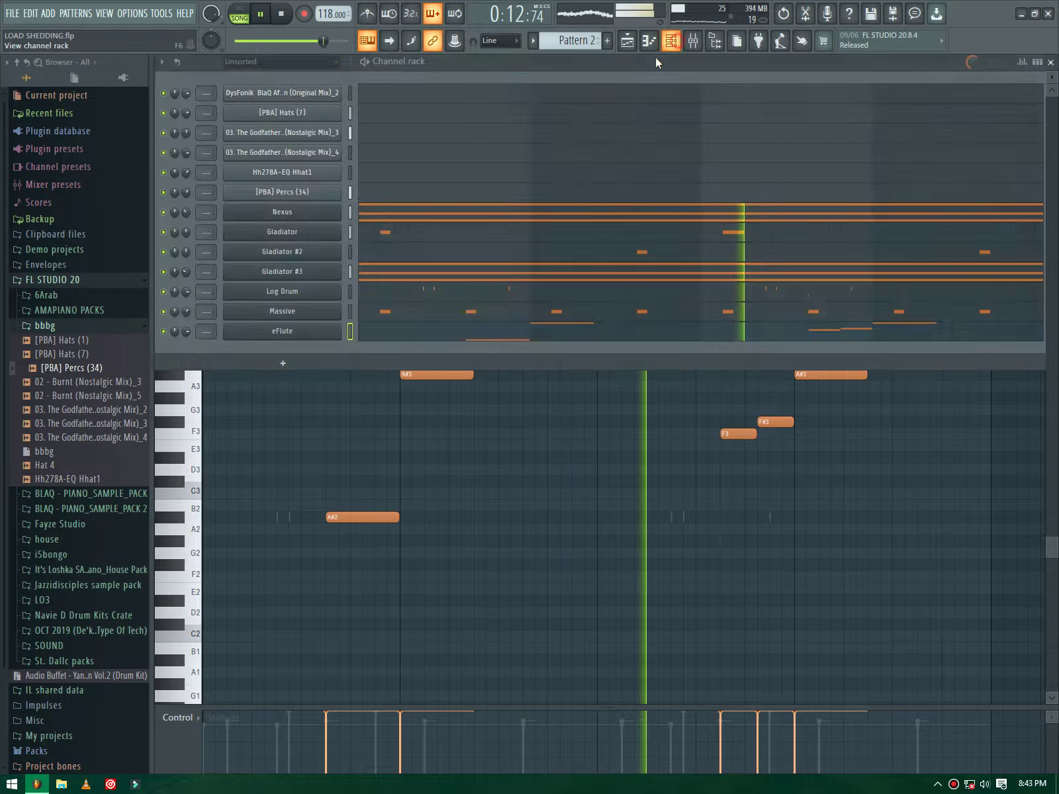
Step: Open the Log Drum's piano roll and delete its tiny G2 hit
{"action": "right_click", "coordinate": [769, 519]}
{"action": "right_click", "coordinate": [770, 519]}
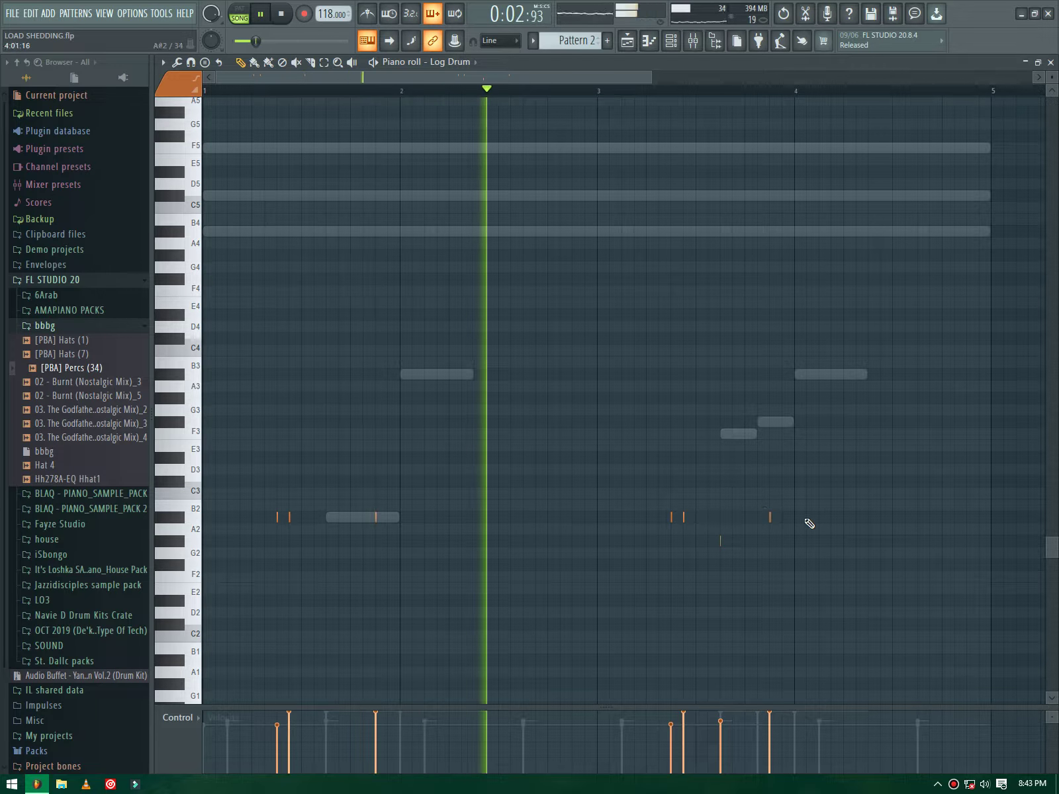
{"action": "scroll", "coordinate": [818, 548], "scroll_direction": "up", "scroll_amount": 5}
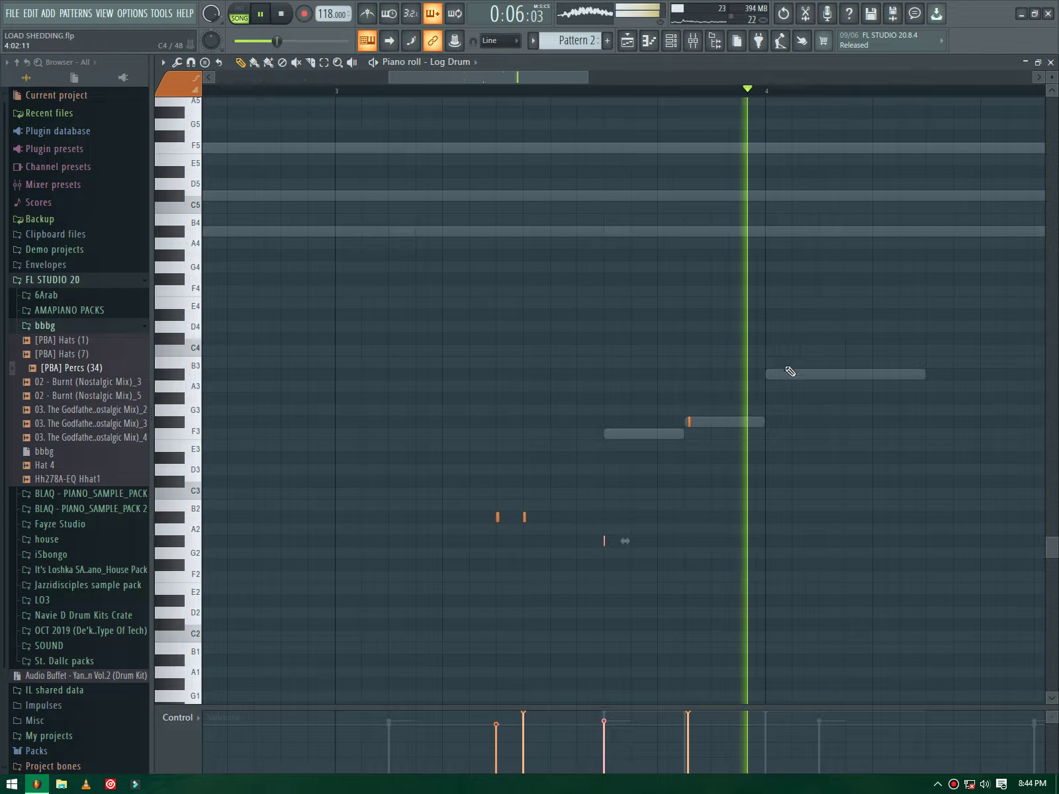
{"action": "right_click", "coordinate": [604, 541]}
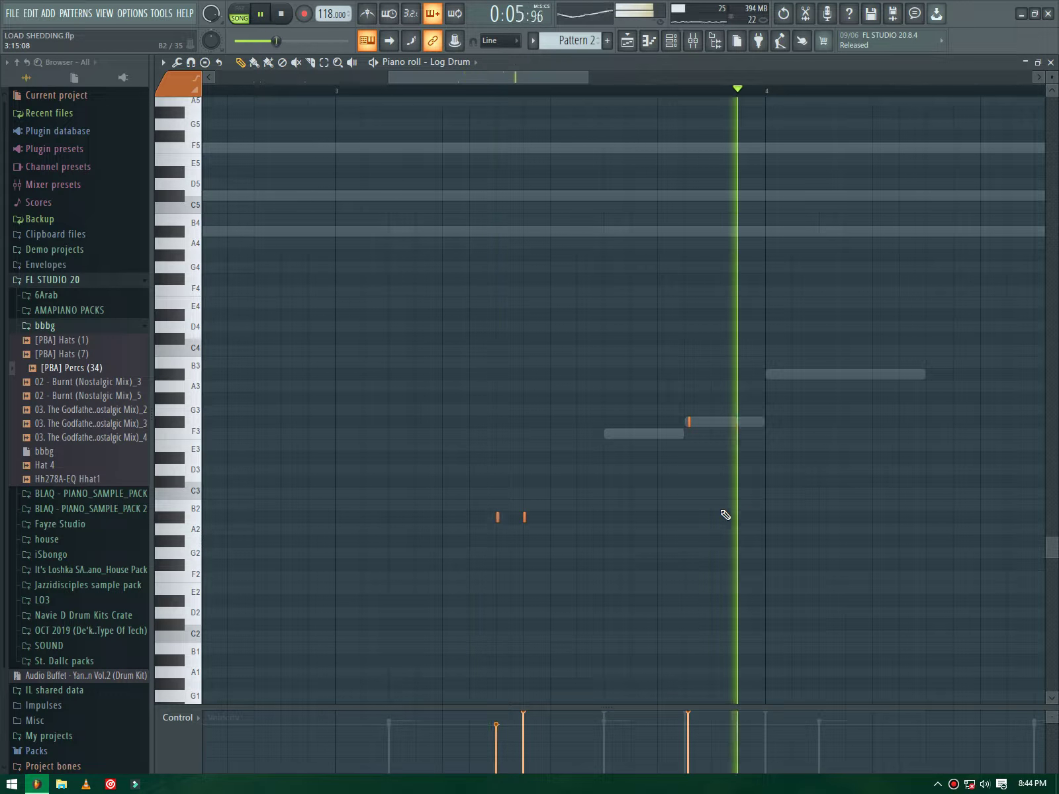
{"action": "left_click_drag", "start_coordinate": [672, 417], "coordinate": [701, 446]}
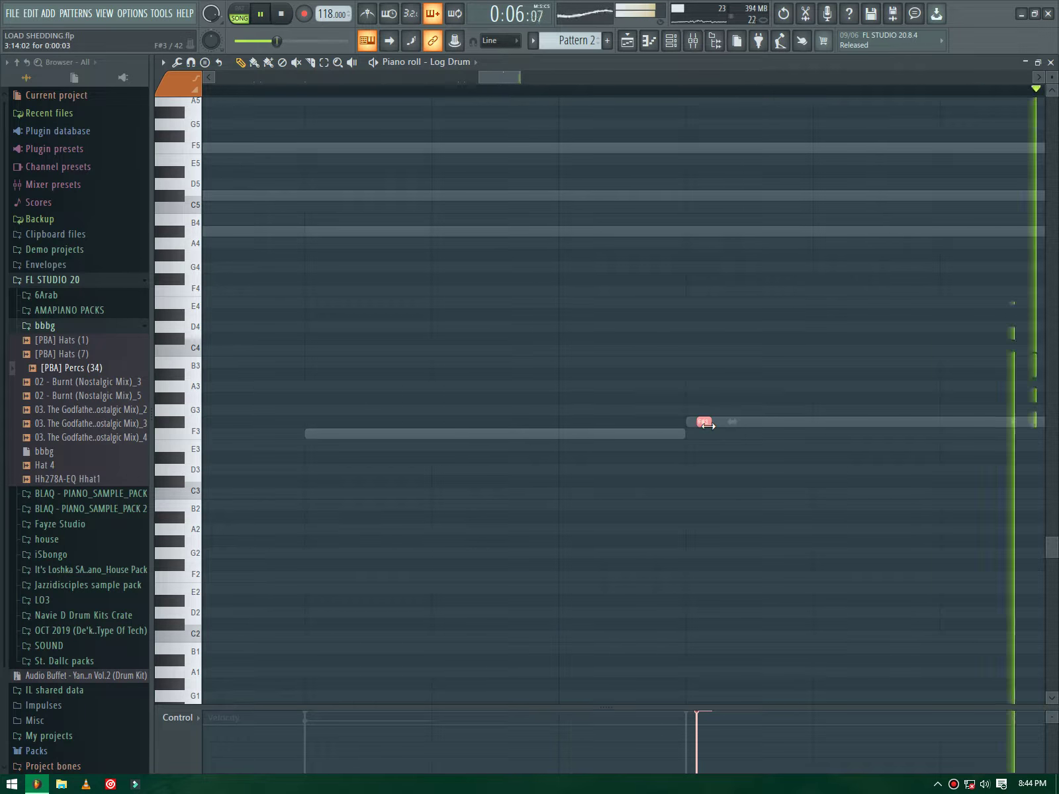
{"action": "scroll", "coordinate": [696, 457], "scroll_direction": "down", "scroll_amount": 5}
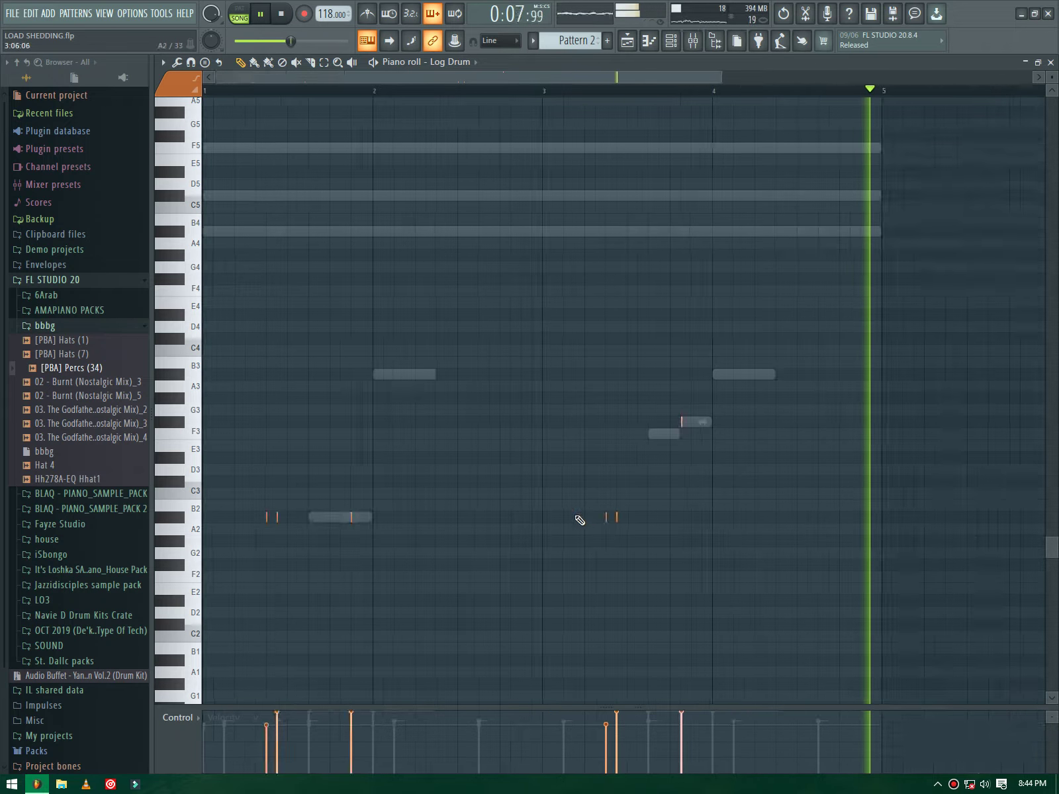
{"action": "scroll", "coordinate": [635, 533], "scroll_direction": "up", "scroll_amount": 5}
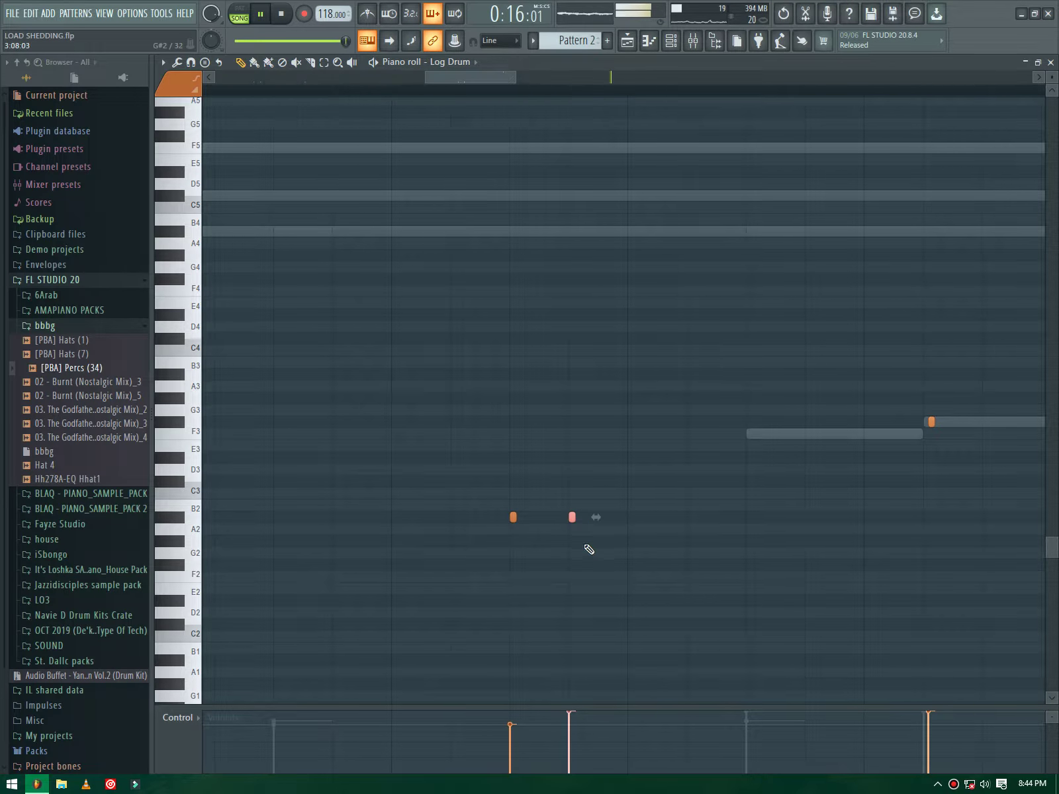
{"action": "scroll", "coordinate": [589, 548], "scroll_direction": "down", "scroll_amount": 5}
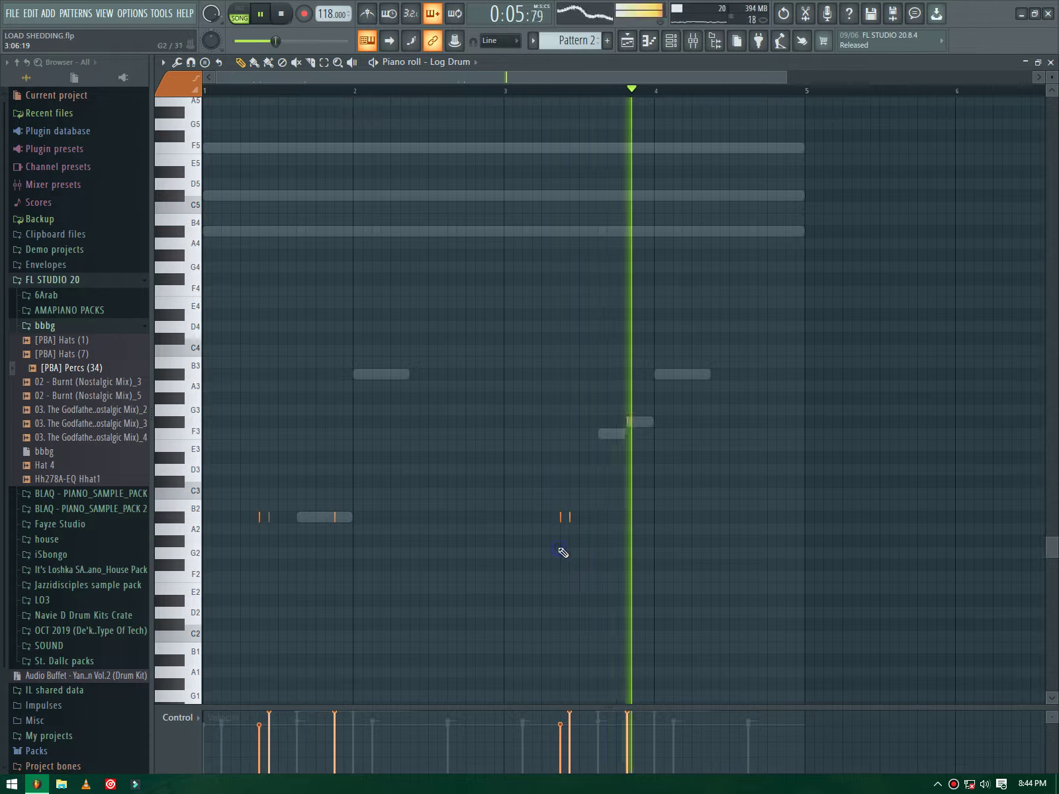
Step: Add a short F3 hit late in bar 4 of the Log Drum pattern
{"action": "left_click", "coordinate": [719, 378]}
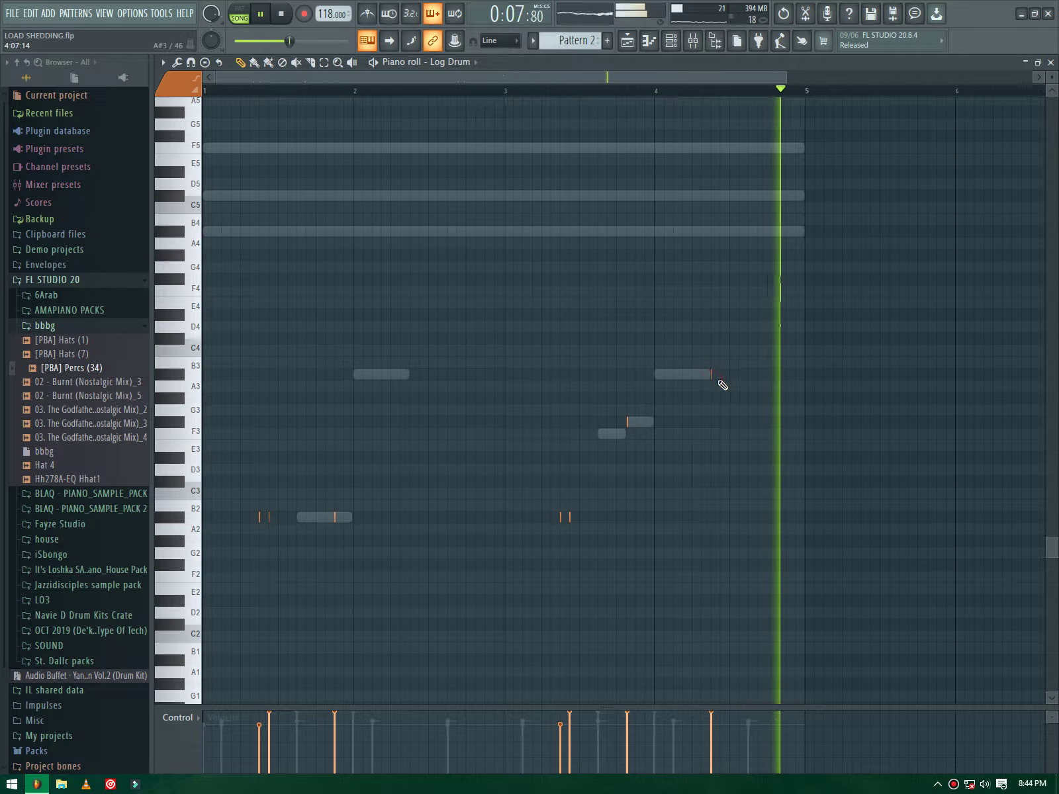
{"action": "right_click", "coordinate": [708, 375]}
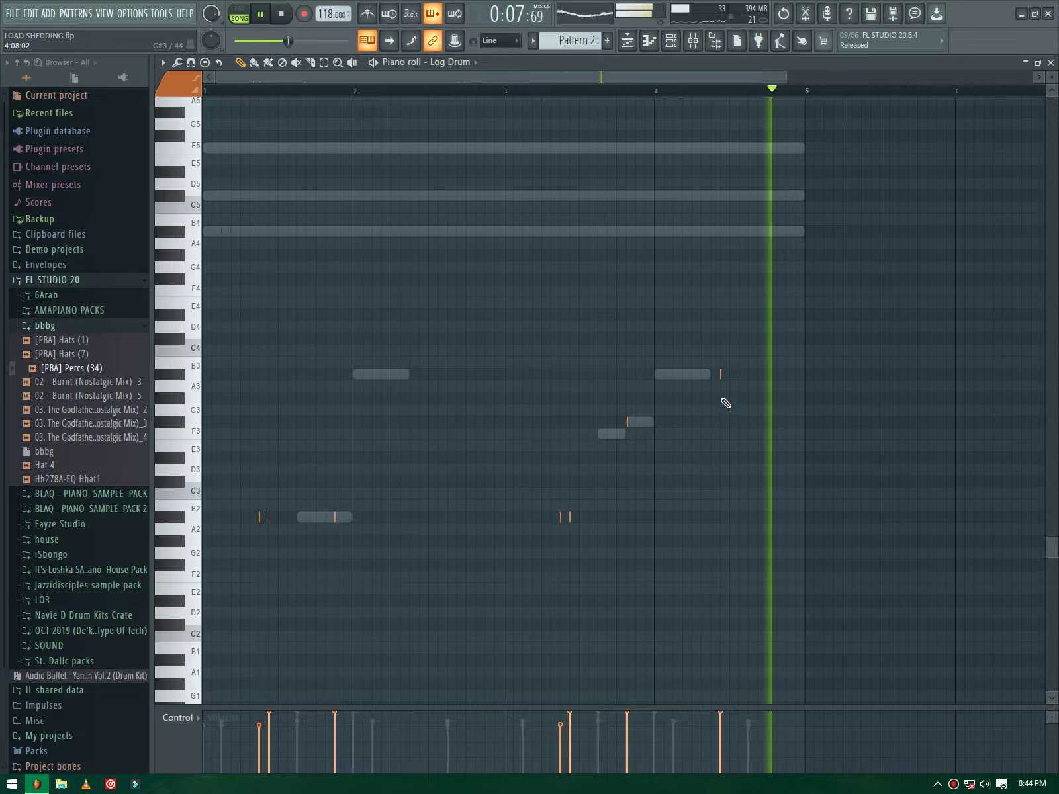
{"action": "scroll", "coordinate": [728, 393], "scroll_direction": "up", "scroll_amount": 5}
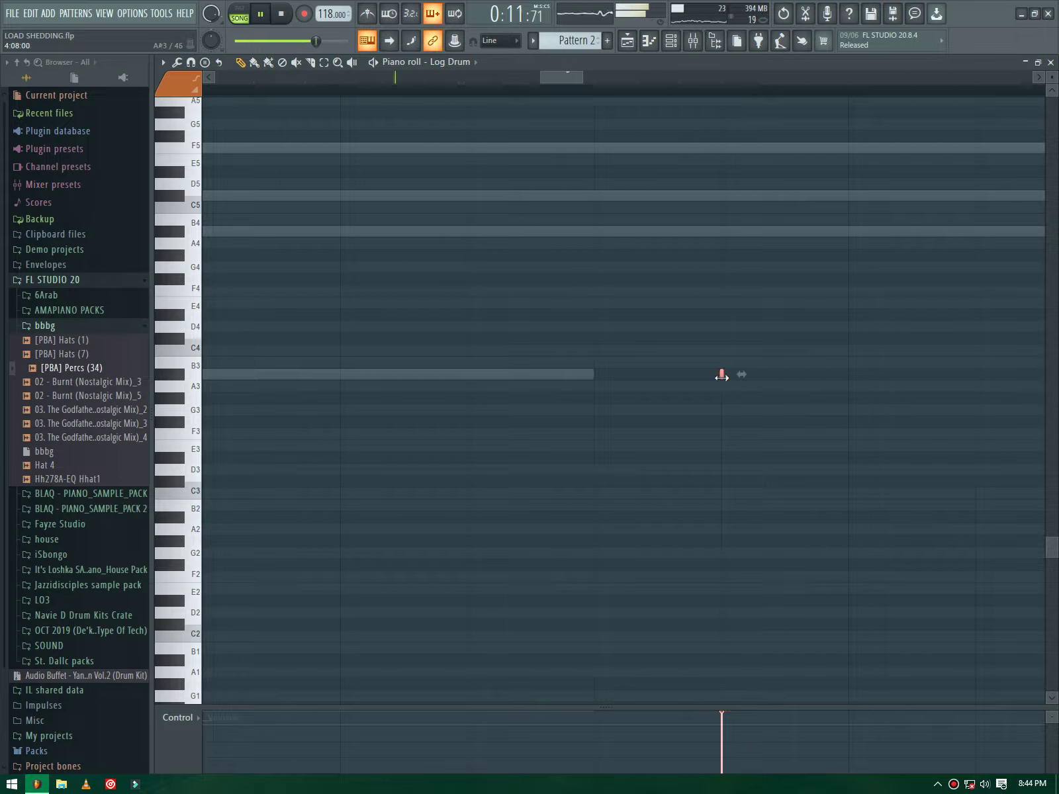
{"action": "scroll", "coordinate": [731, 419], "scroll_direction": "down", "scroll_amount": 5}
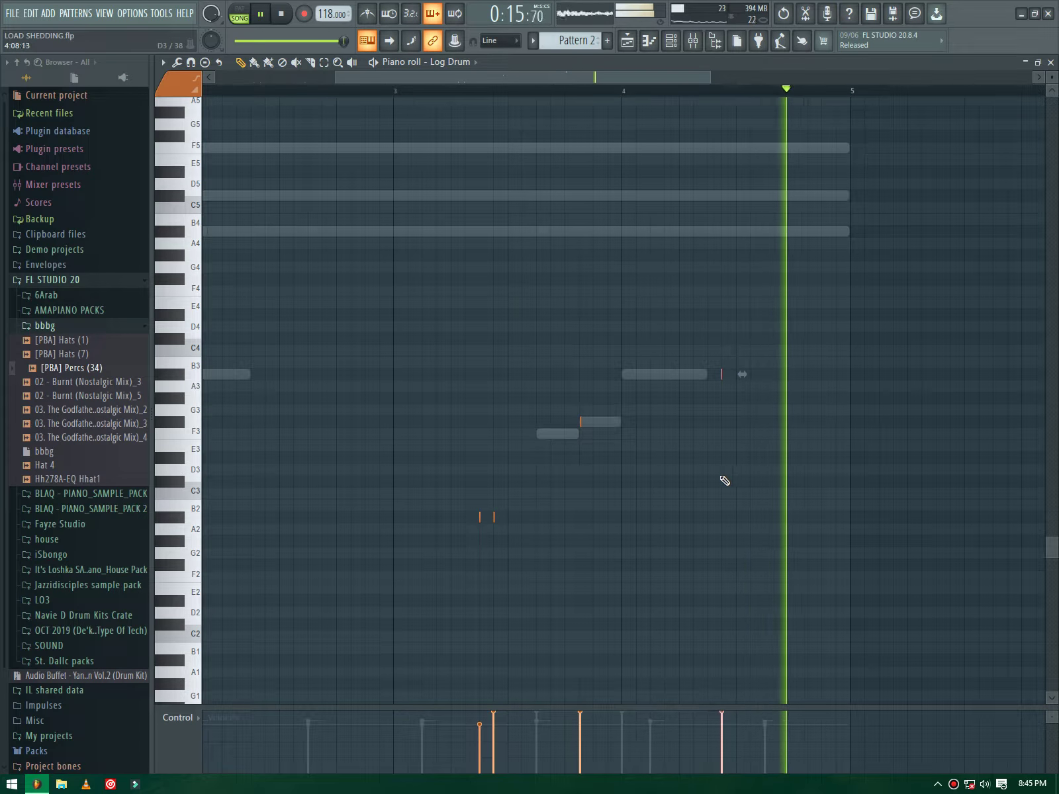
{"action": "scroll", "coordinate": [726, 482], "scroll_direction": "down", "scroll_amount": 3}
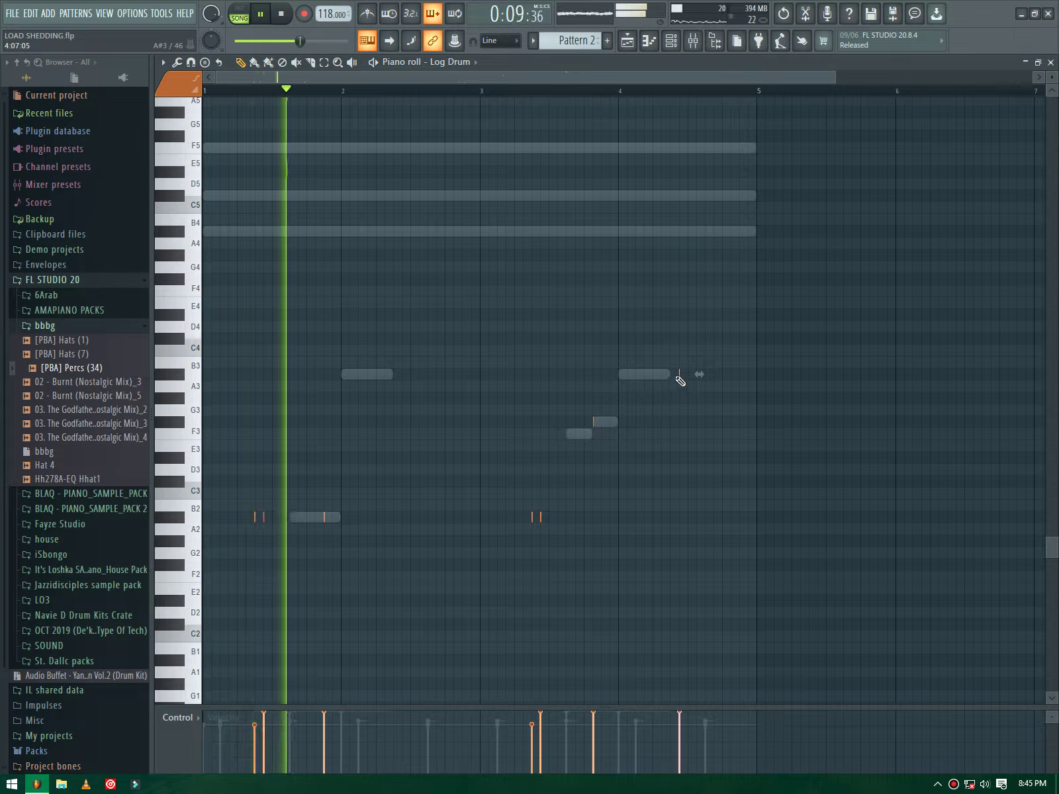
{"action": "left_click", "coordinate": [671, 432]}
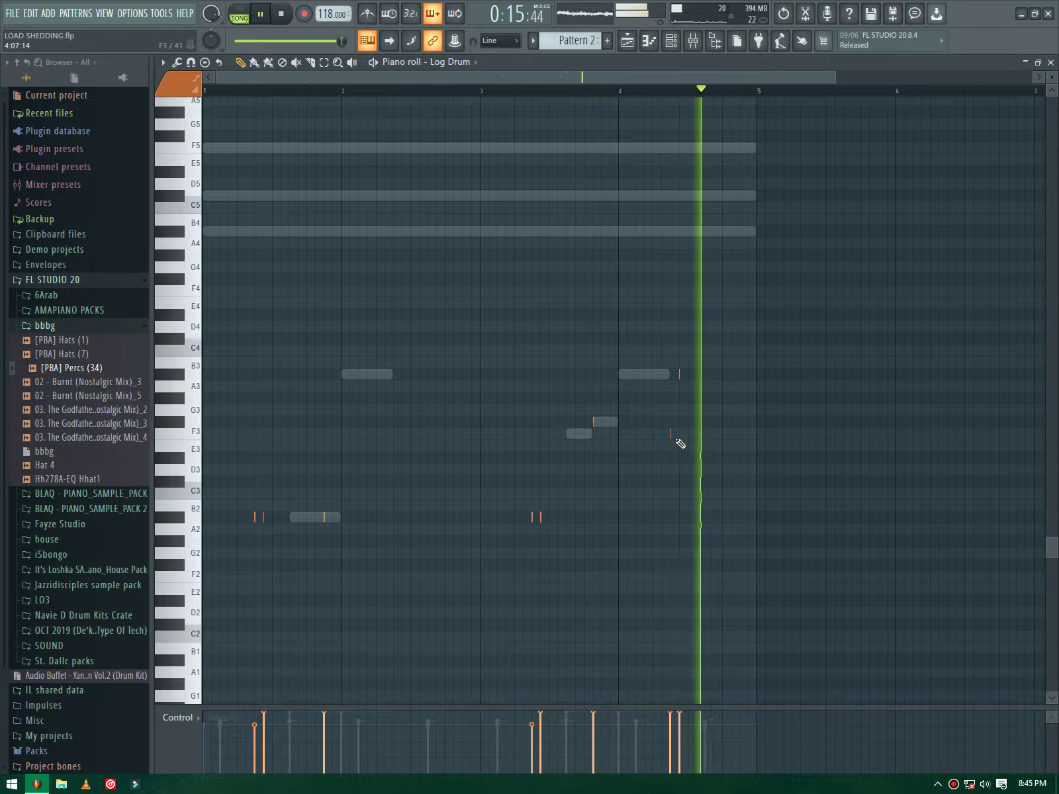
{"action": "left_click", "coordinate": [670, 40]}
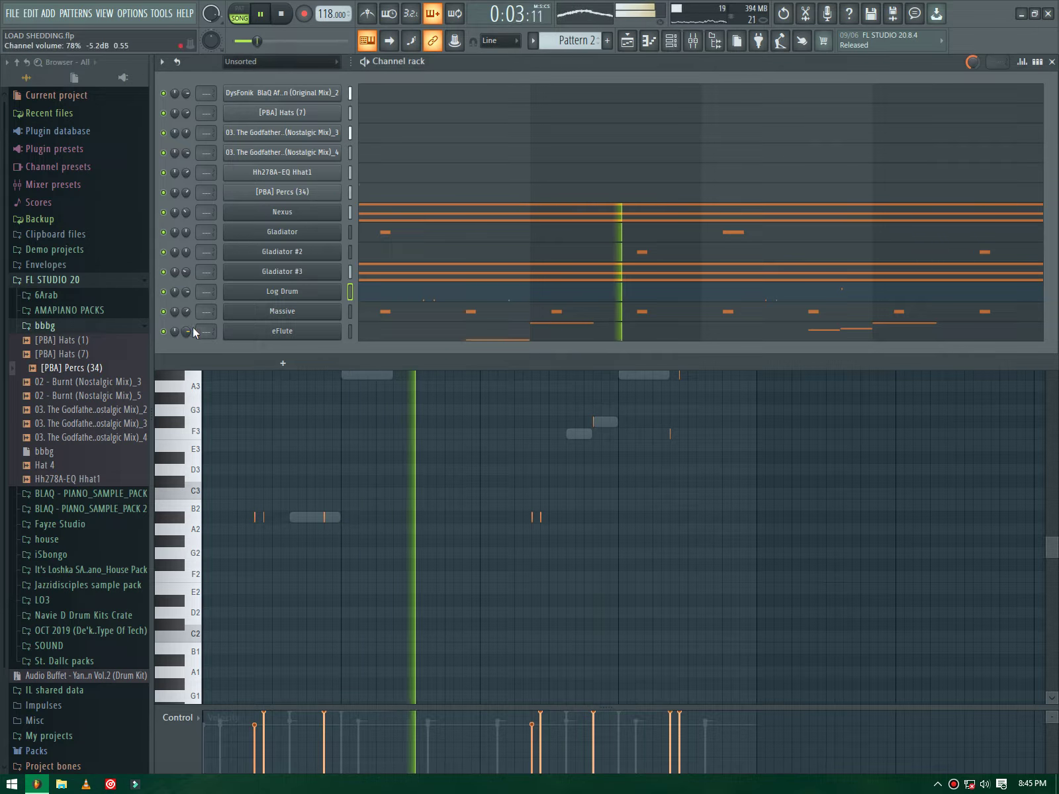
Step: Clone the Log Drum channel and open Log Drum #2's piano roll
{"action": "key", "text": "F6"}
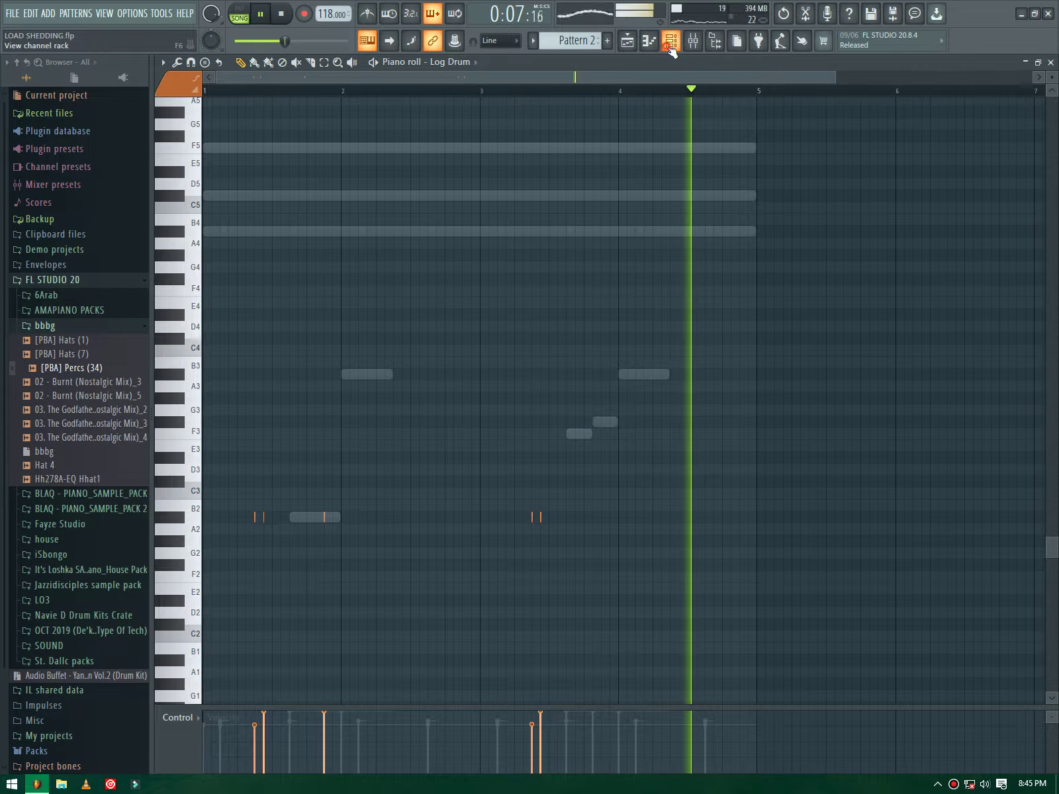
{"action": "key", "text": "F6"}
{"action": "right_click", "coordinate": [334, 298]}
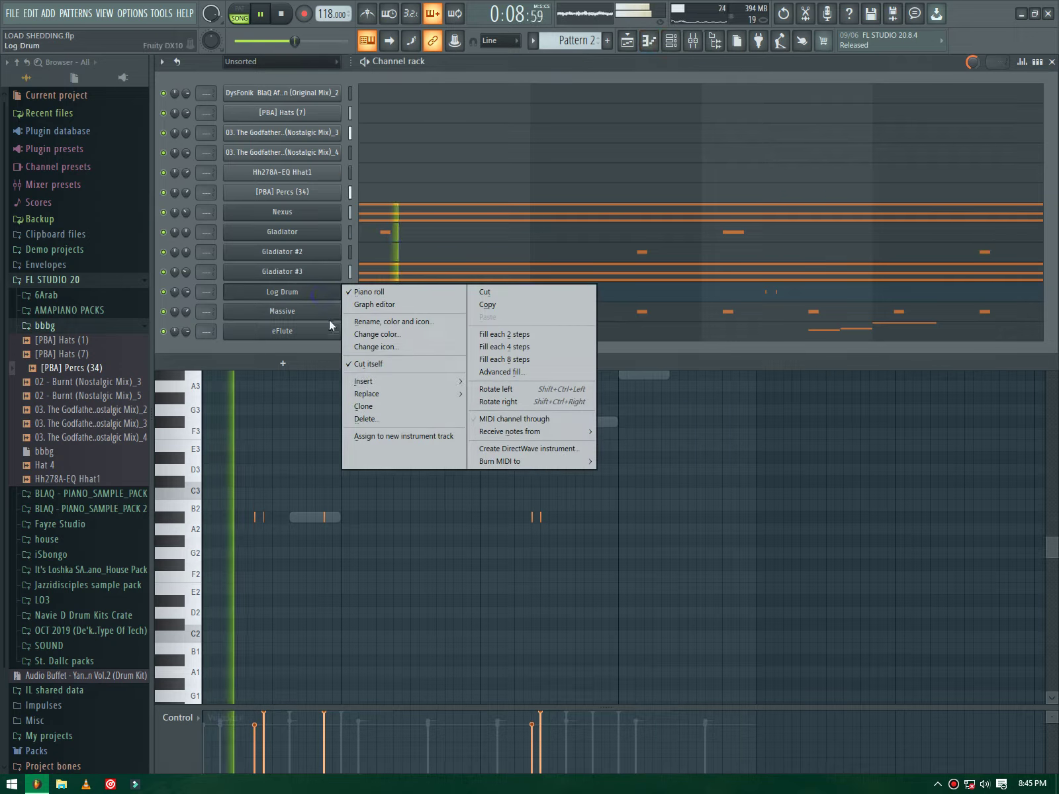
{"action": "left_click", "coordinate": [362, 407]}
{"action": "left_click", "coordinate": [236, 314]}
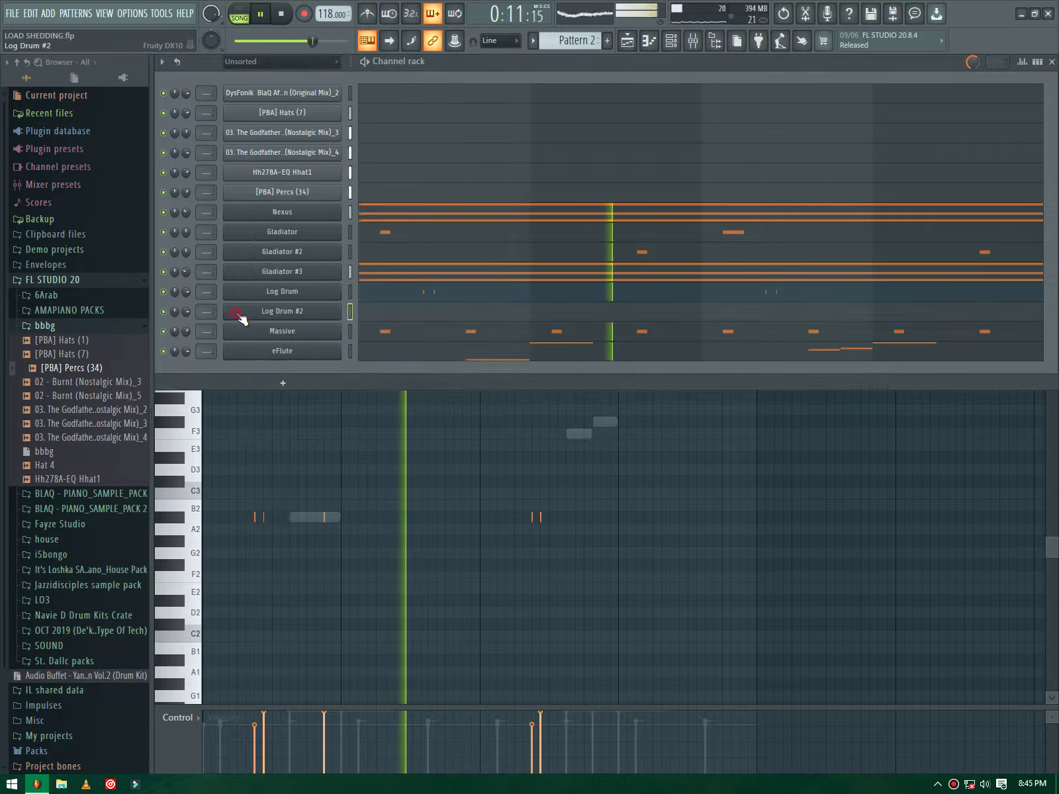
{"action": "left_click", "coordinate": [381, 316]}
Step: Paste the notes into Log Drum #2 one beat later and add tiny F3, A#2 and A#3 hits
{"action": "key", "text": "ctrl+v"}
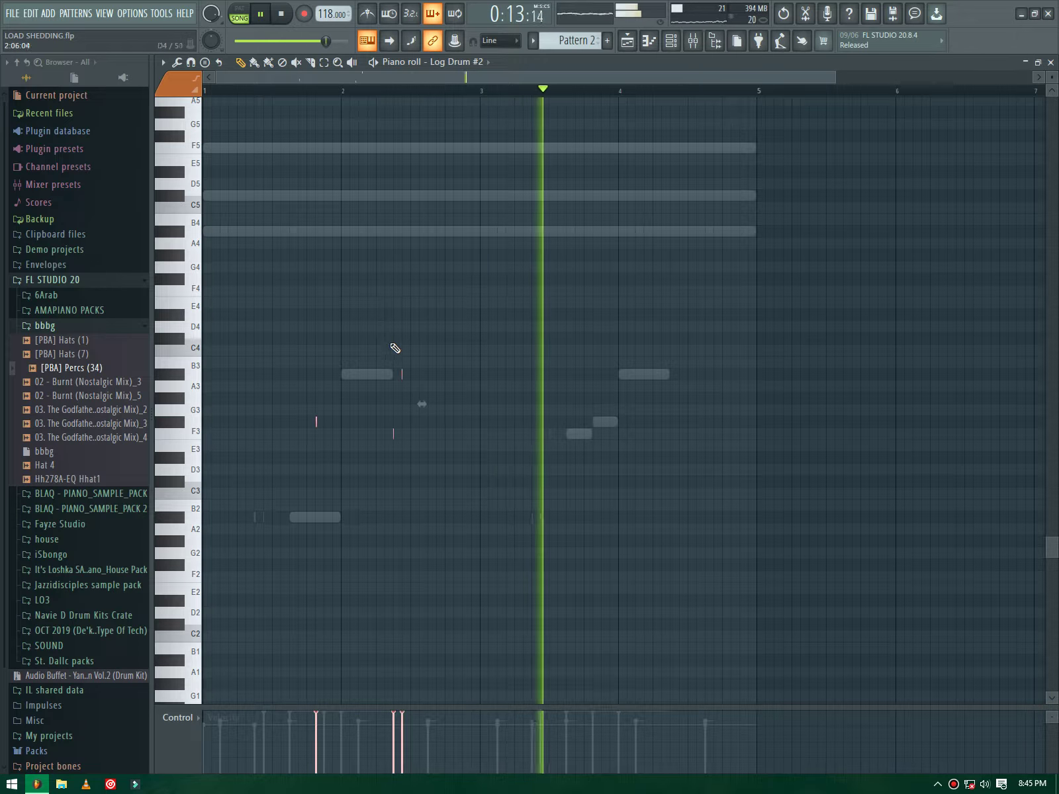
{"action": "left_click_drag", "start_coordinate": [317, 421], "coordinate": [590, 420]}
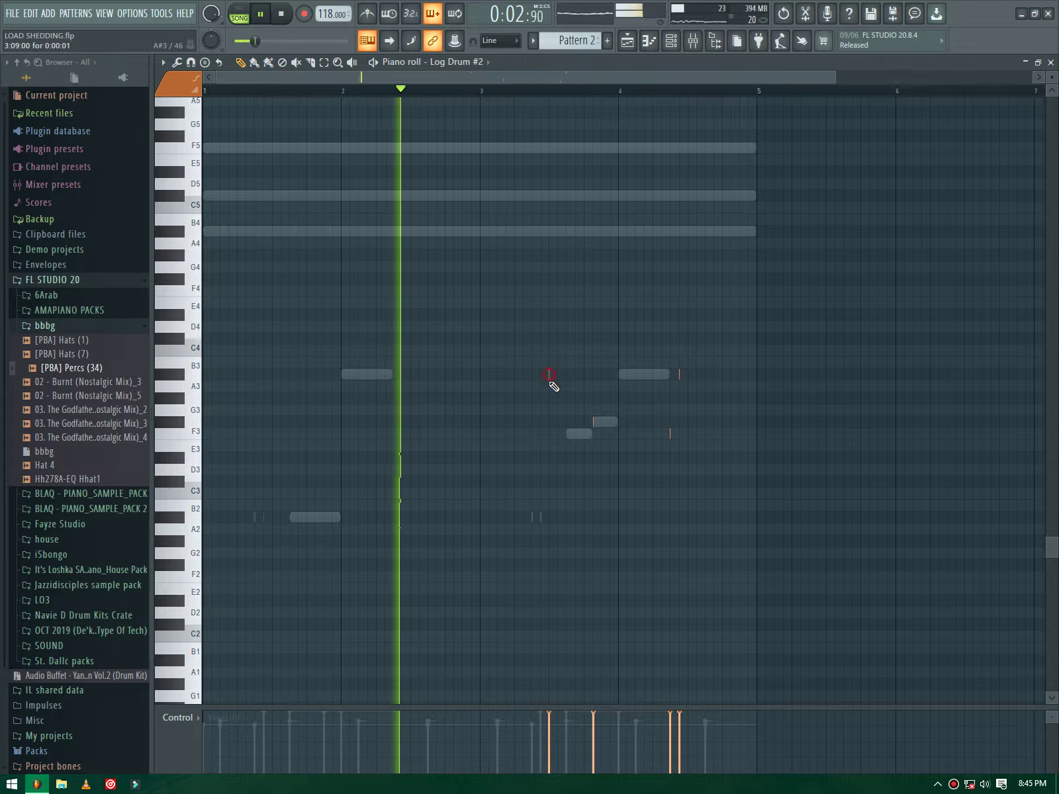
{"action": "left_click", "coordinate": [551, 436]}
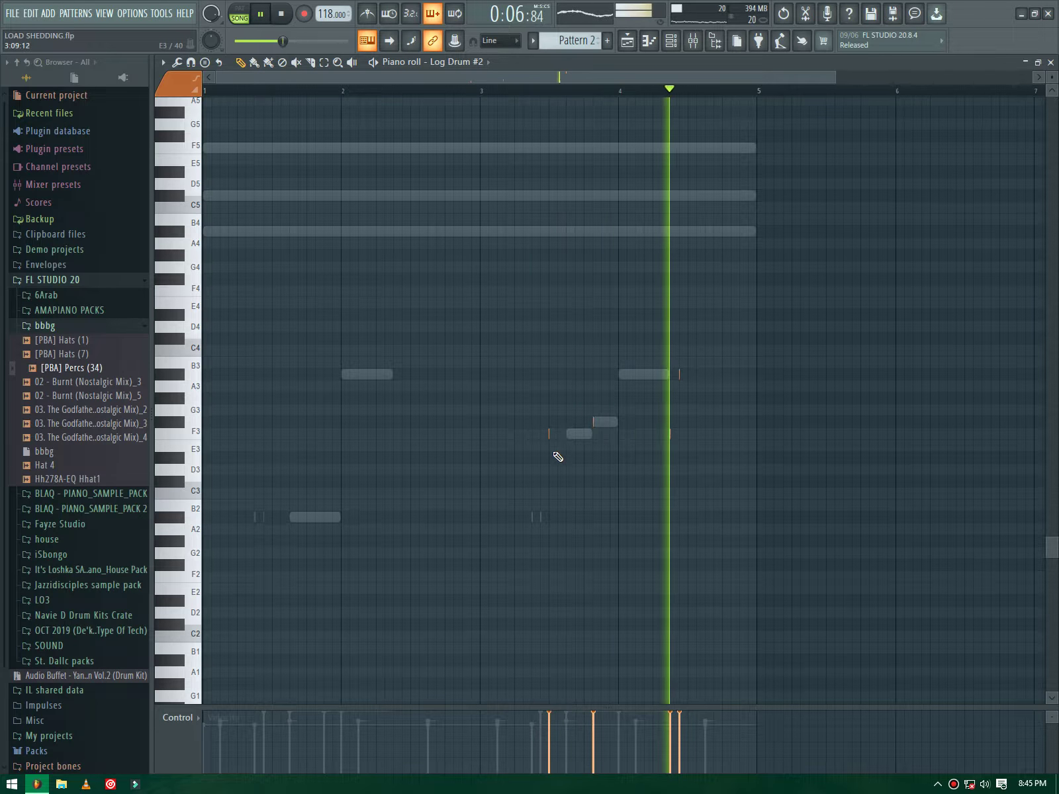
{"action": "left_click", "coordinate": [274, 518]}
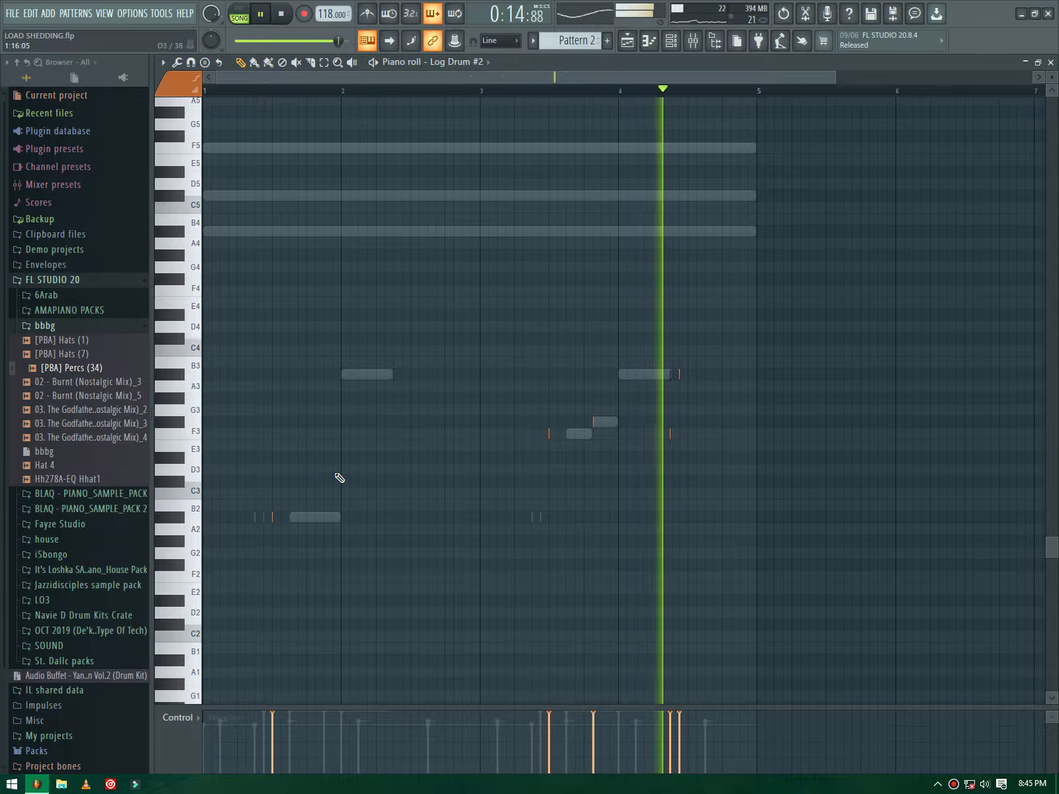
{"action": "left_click", "coordinate": [332, 373]}
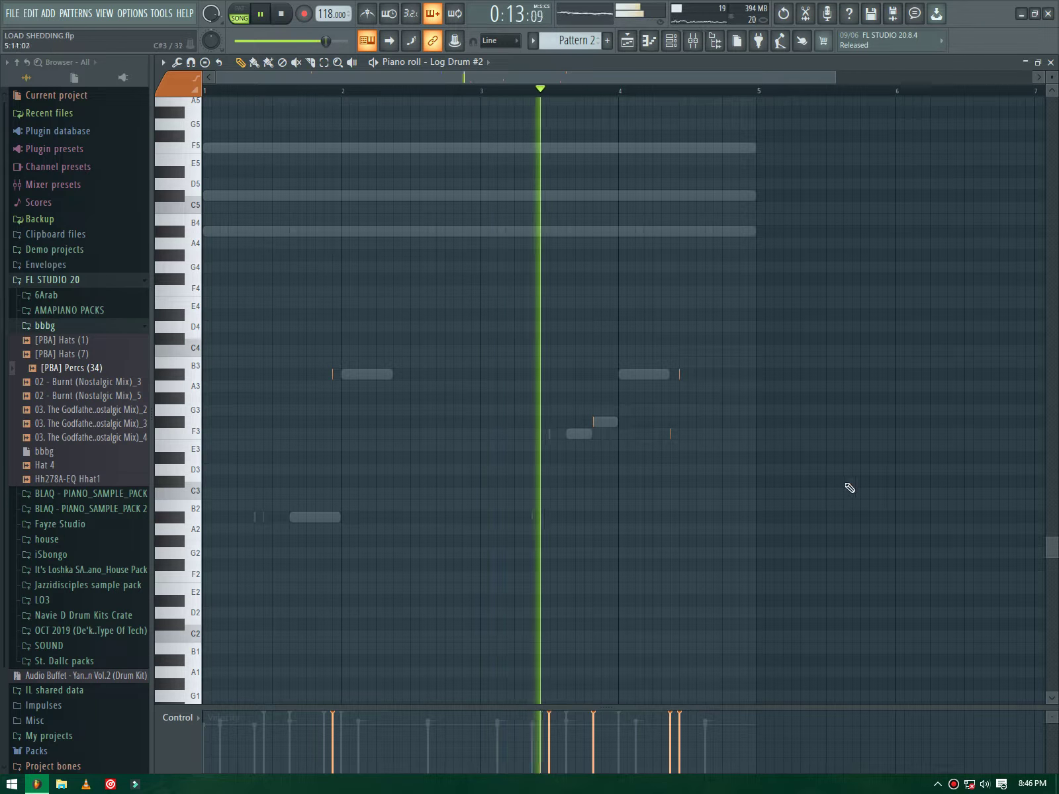
Step: Add short F4, D#4 and lower notes near bar 4.7, erasing stray hits above them
{"action": "left_click", "coordinate": [736, 290]}
{"action": "right_click", "coordinate": [739, 294]}
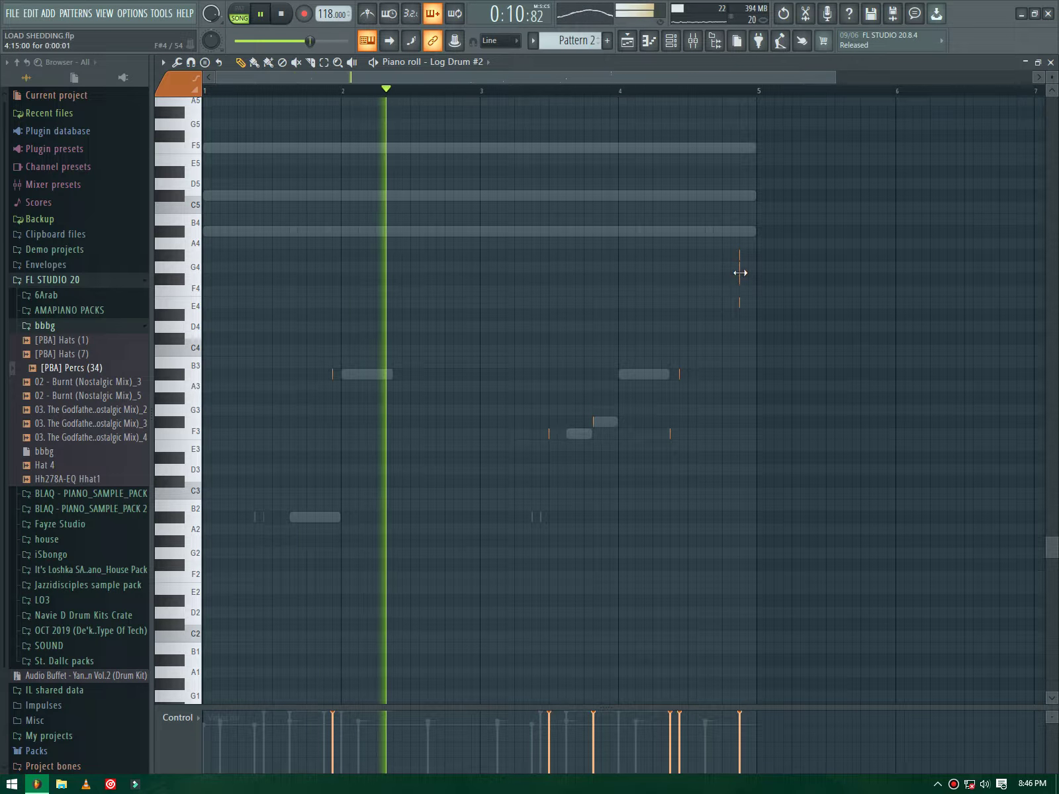
{"action": "left_click", "coordinate": [740, 291]}
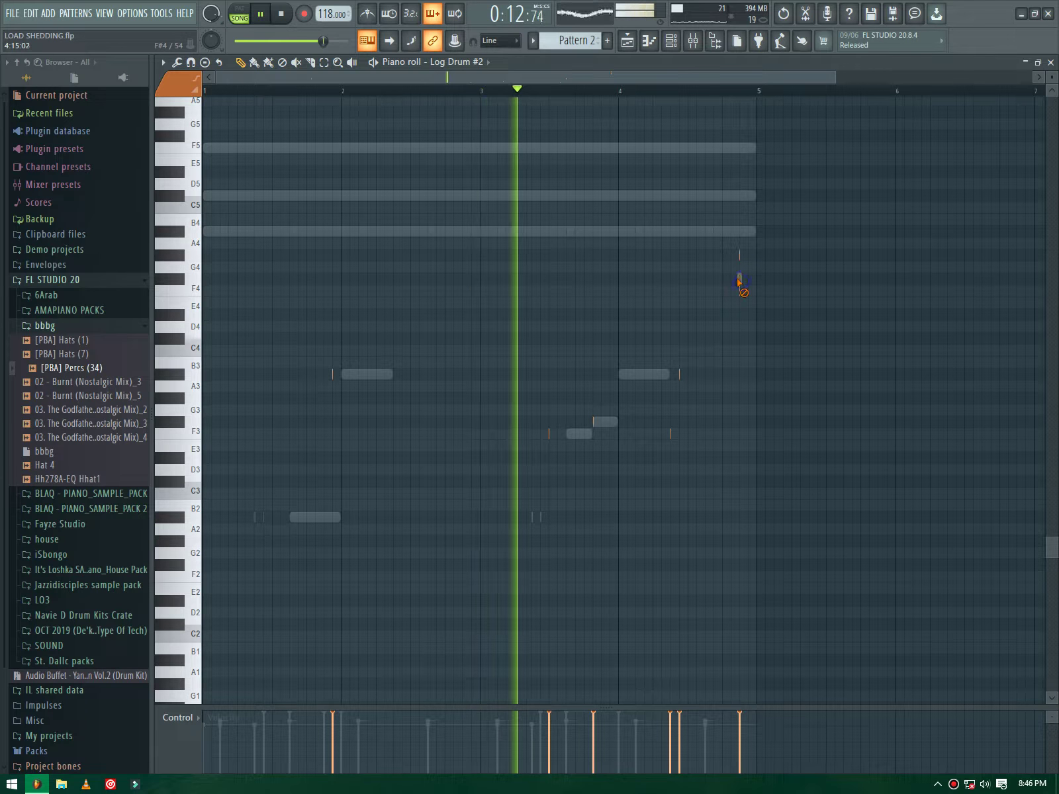
{"action": "right_click", "coordinate": [740, 278]}
{"action": "right_click", "coordinate": [740, 256]}
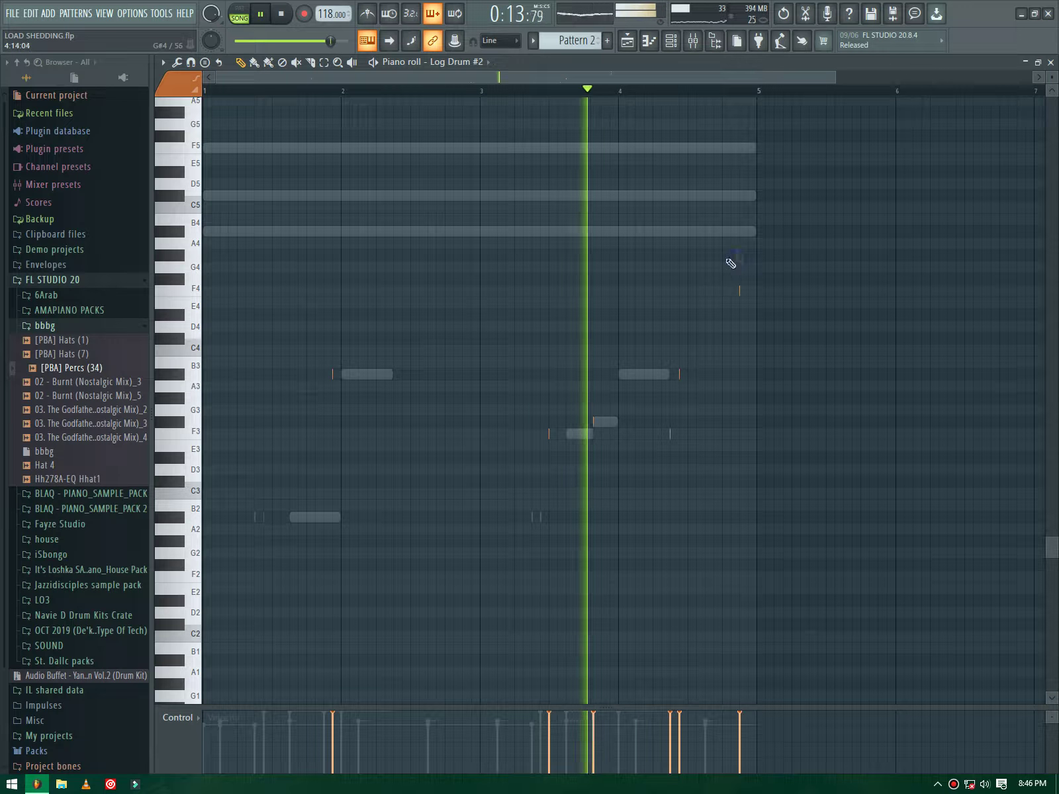
{"action": "left_click", "coordinate": [696, 339]}
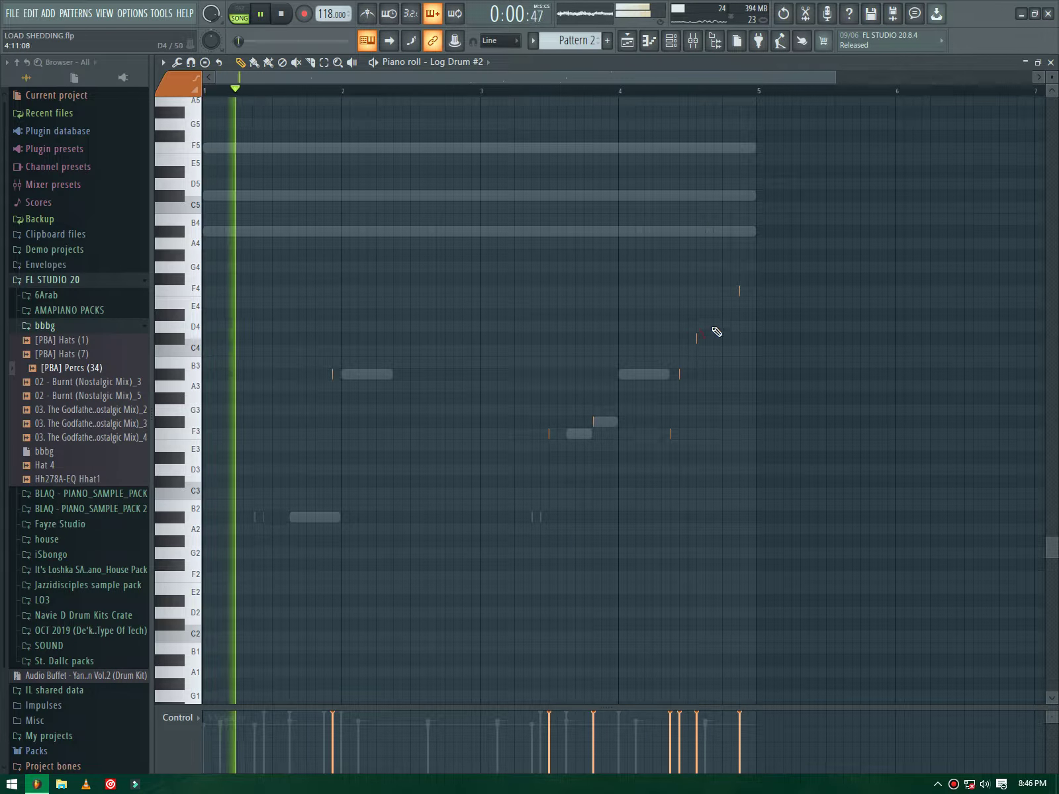
{"action": "left_click", "coordinate": [715, 312]}
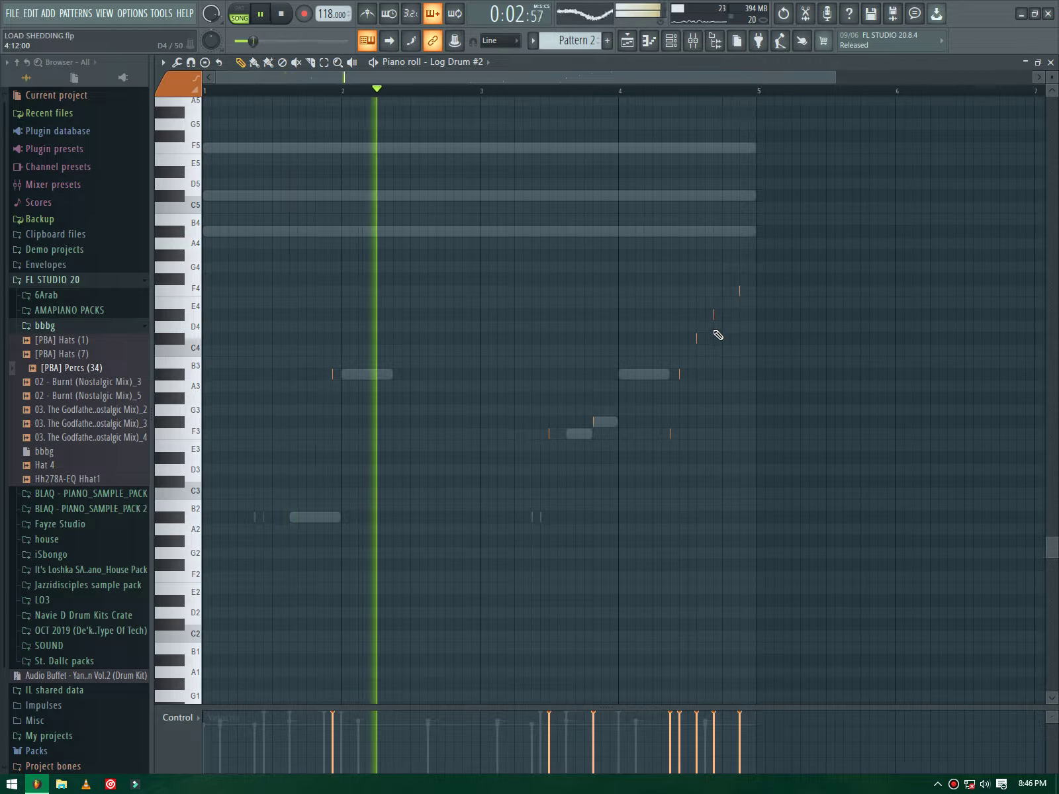
{"action": "left_click_drag", "start_coordinate": [690, 303], "coordinate": [723, 318]}
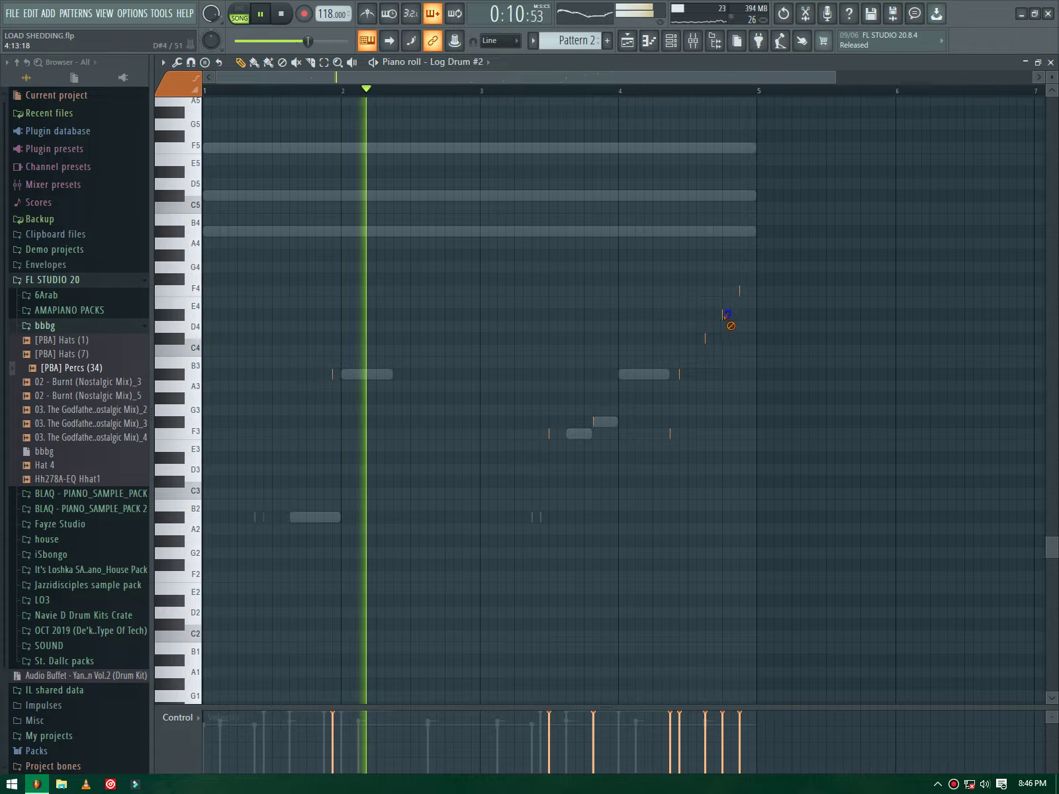
Step: Rearrange the last short notes, raising D#4 to F4 and the final note higher, then replay from bar 4
{"action": "left_click_drag", "start_coordinate": [723, 315], "coordinate": [714, 315]}
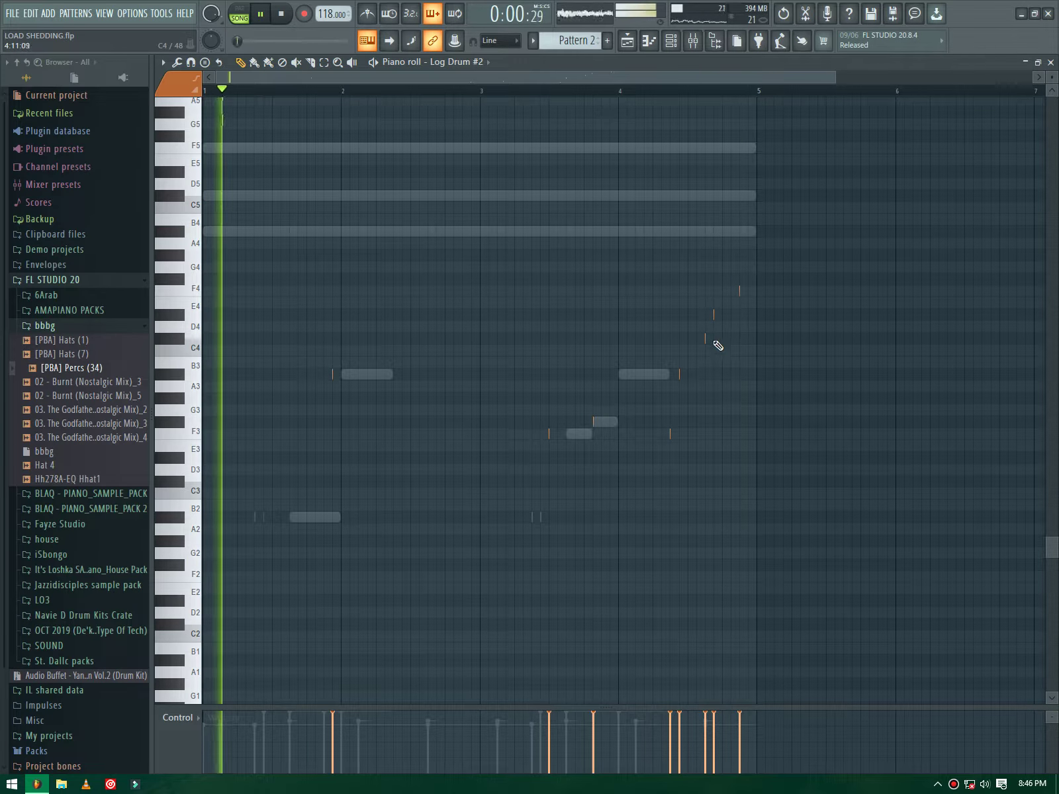
{"action": "right_click", "coordinate": [738, 293]}
{"action": "left_click_drag", "start_coordinate": [743, 279], "coordinate": [698, 357], "text": "ctrl"}
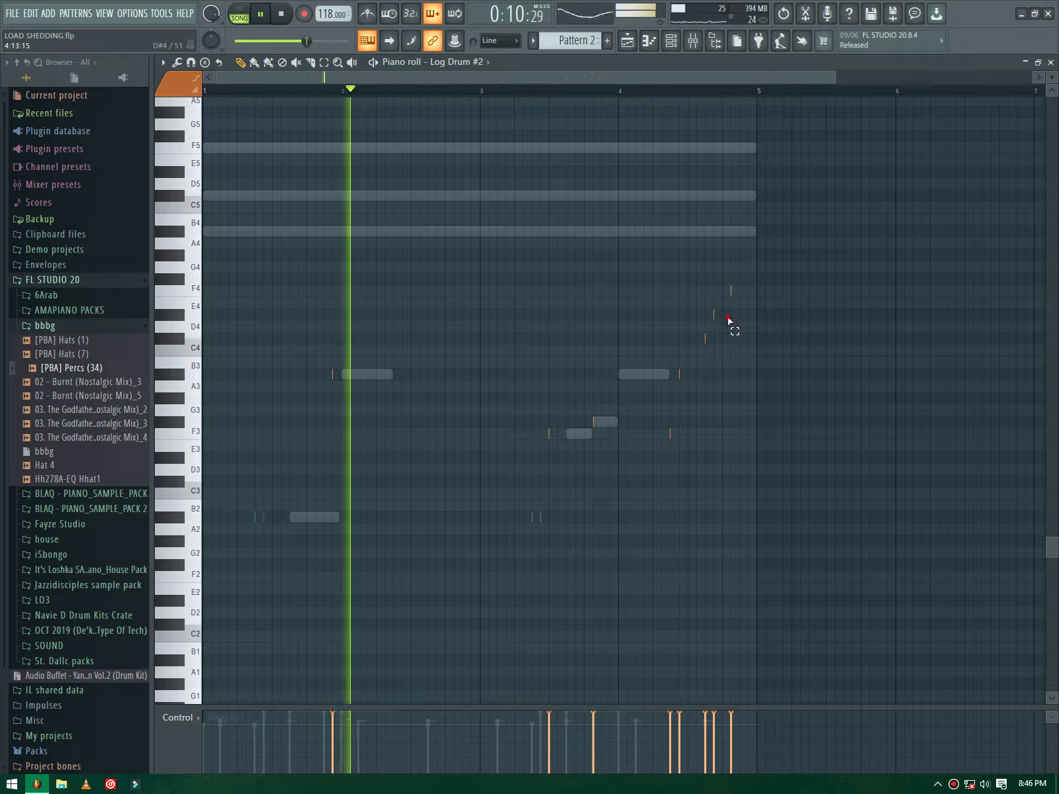
{"action": "left_click_drag", "start_coordinate": [715, 296], "coordinate": [716, 283]}
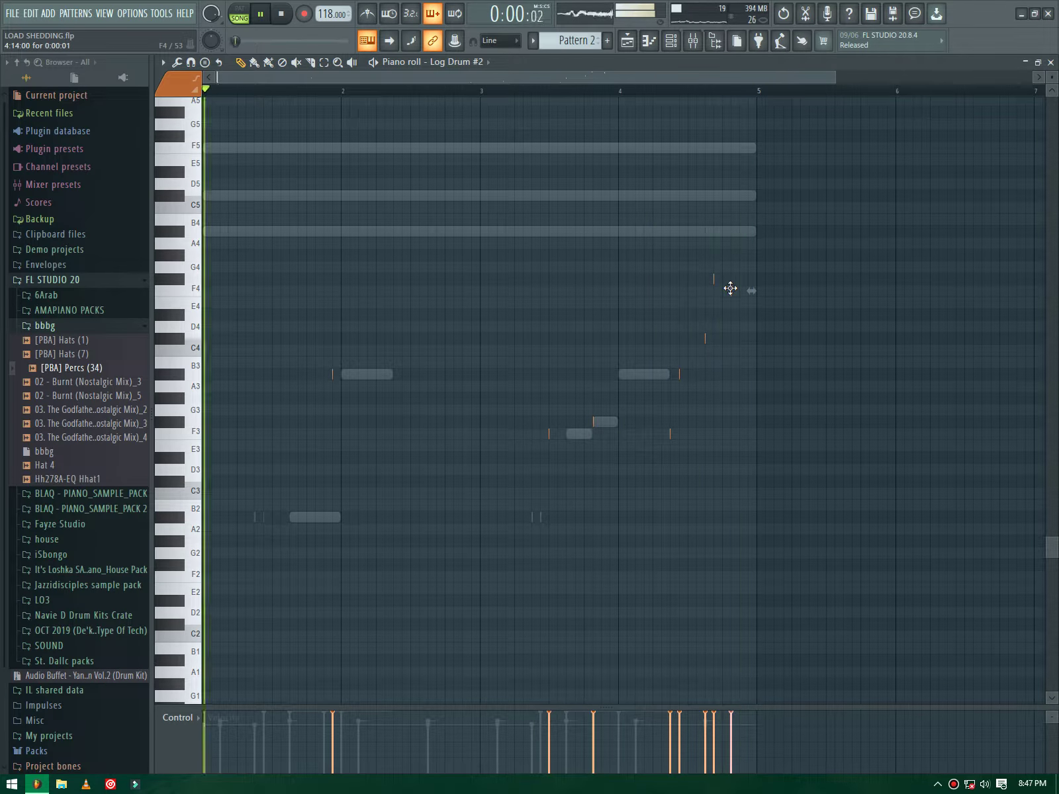
{"action": "left_click_drag", "start_coordinate": [730, 288], "coordinate": [733, 229]}
{"action": "left_click", "coordinate": [612, 91]}
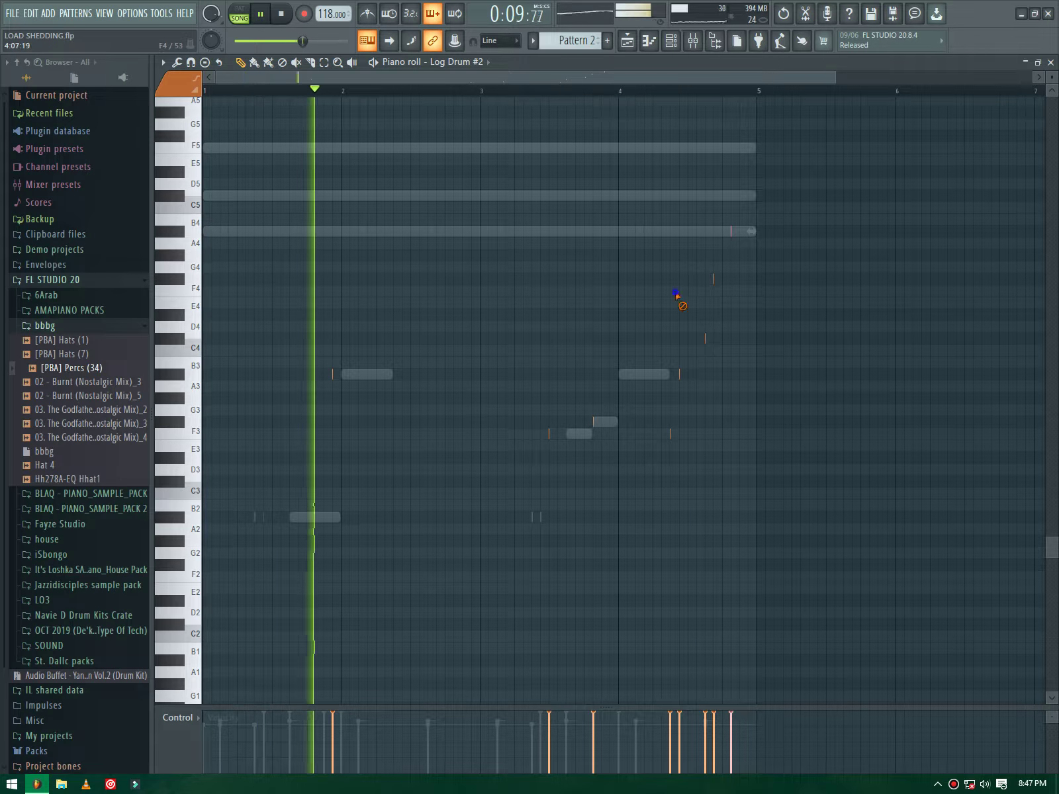
{"action": "left_click", "coordinate": [675, 44]}
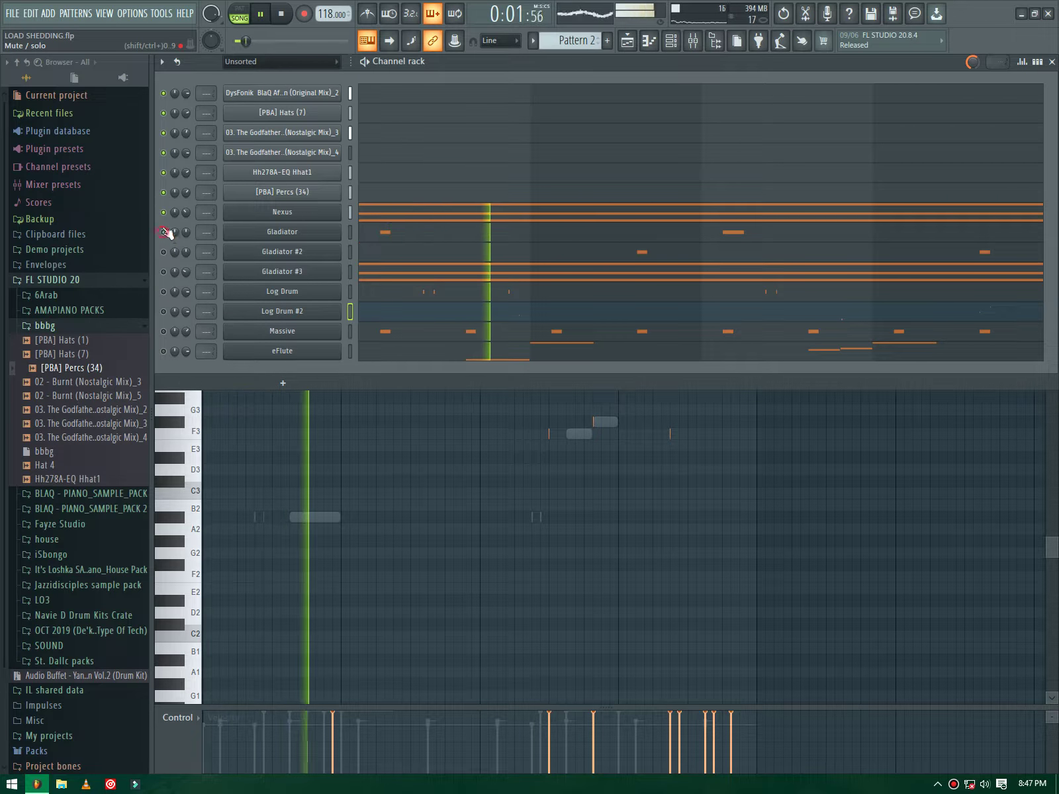
Step: Split Pattern 2 and Pattern 7 into one pattern per channel in the playlist
{"action": "left_click", "coordinate": [627, 41]}
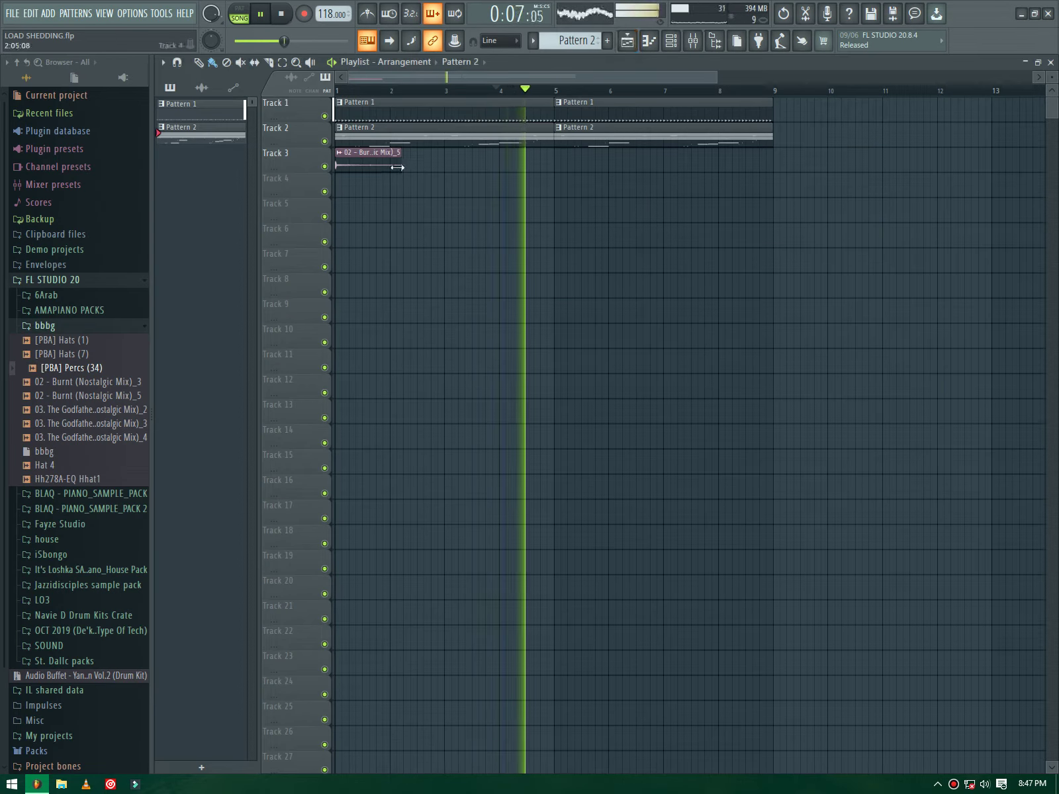
{"action": "right_click", "coordinate": [200, 128]}
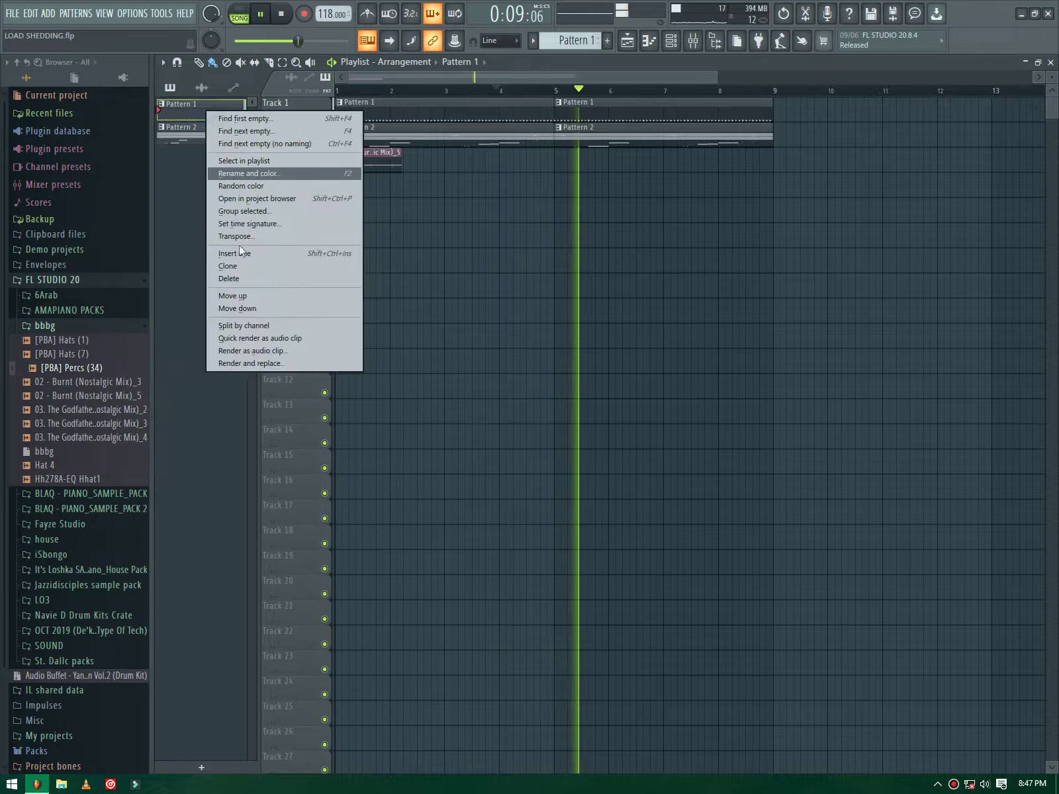
{"action": "left_click", "coordinate": [246, 325]}
{"action": "right_click", "coordinate": [208, 248]}
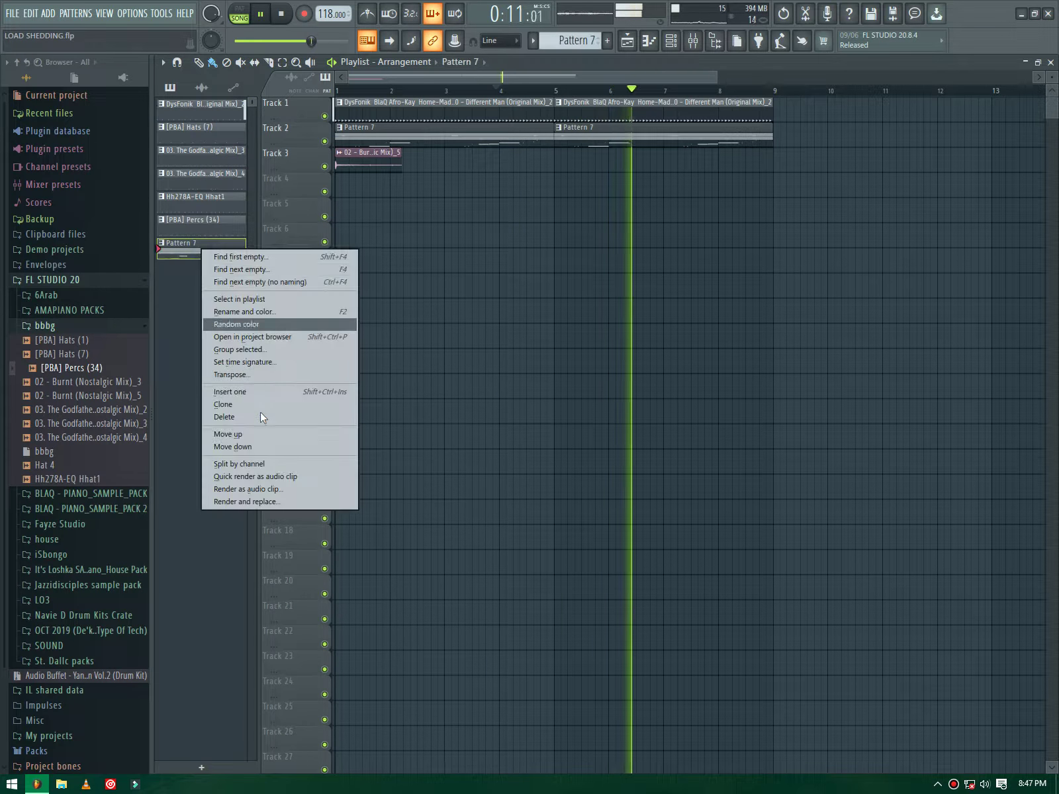
{"action": "left_click", "coordinate": [241, 463]}
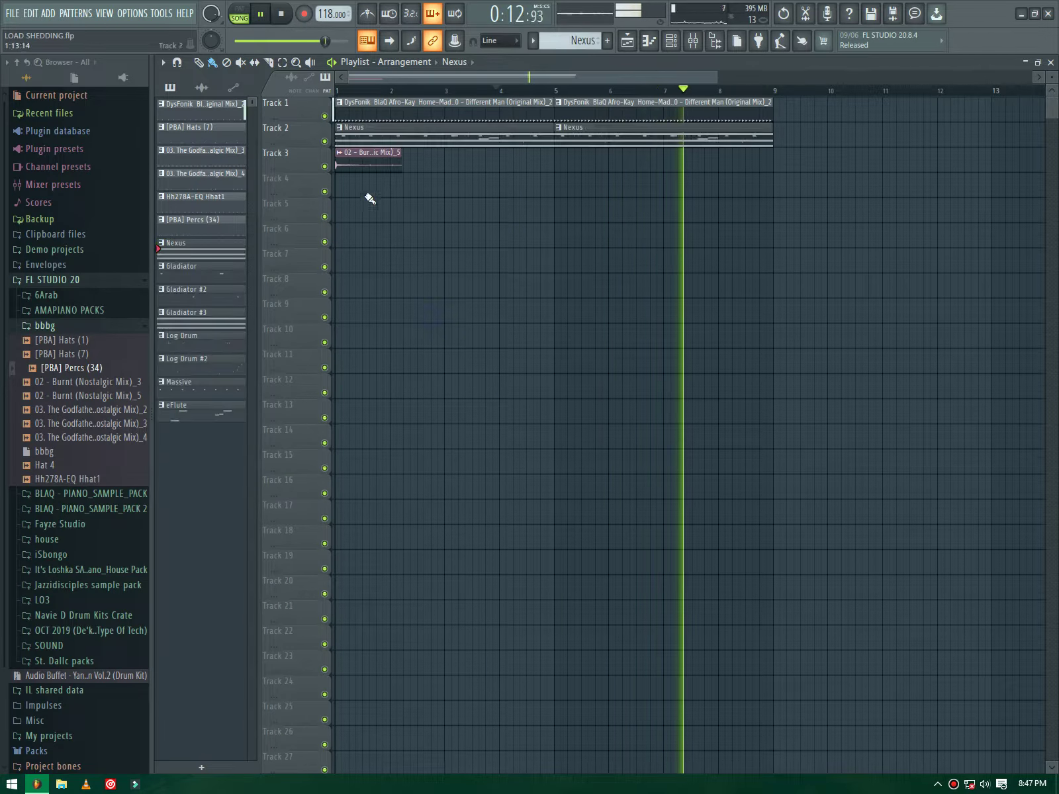
Step: Delete the old pattern clips on playlist Tracks 1 and 2
{"action": "left_click", "coordinate": [314, 109]}
{"action": "left_click", "coordinate": [304, 154]}
{"action": "key", "text": "ctrl+a"}
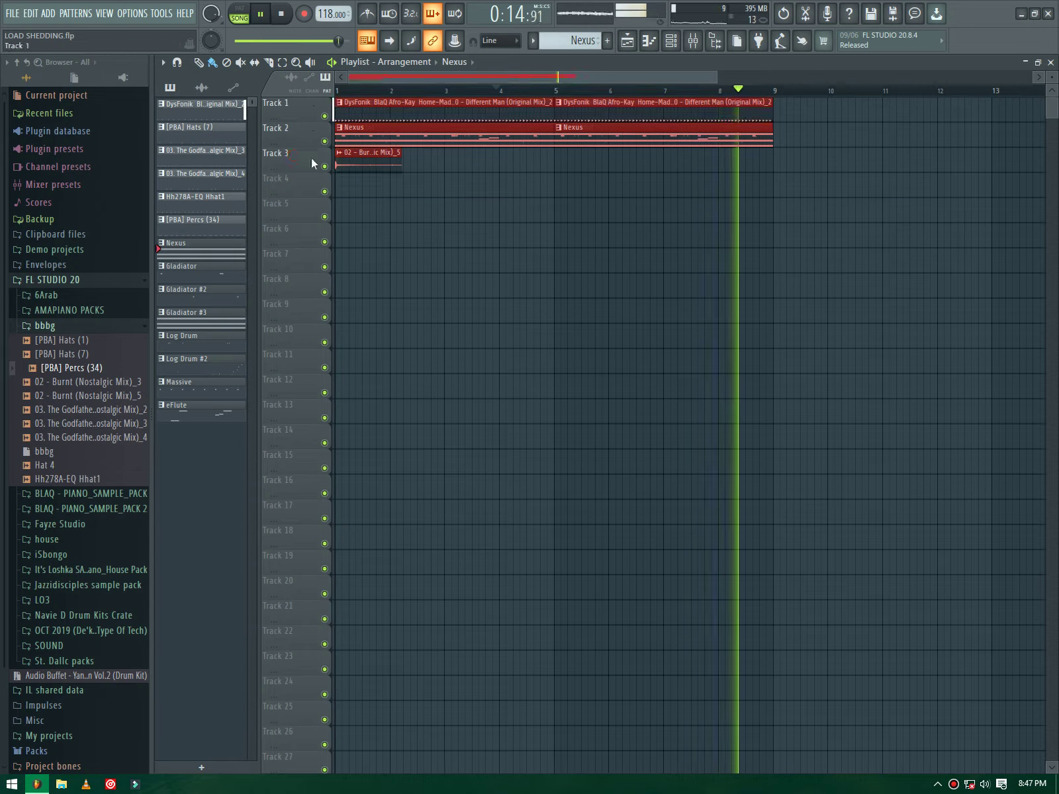
{"action": "key", "text": "Delete"}
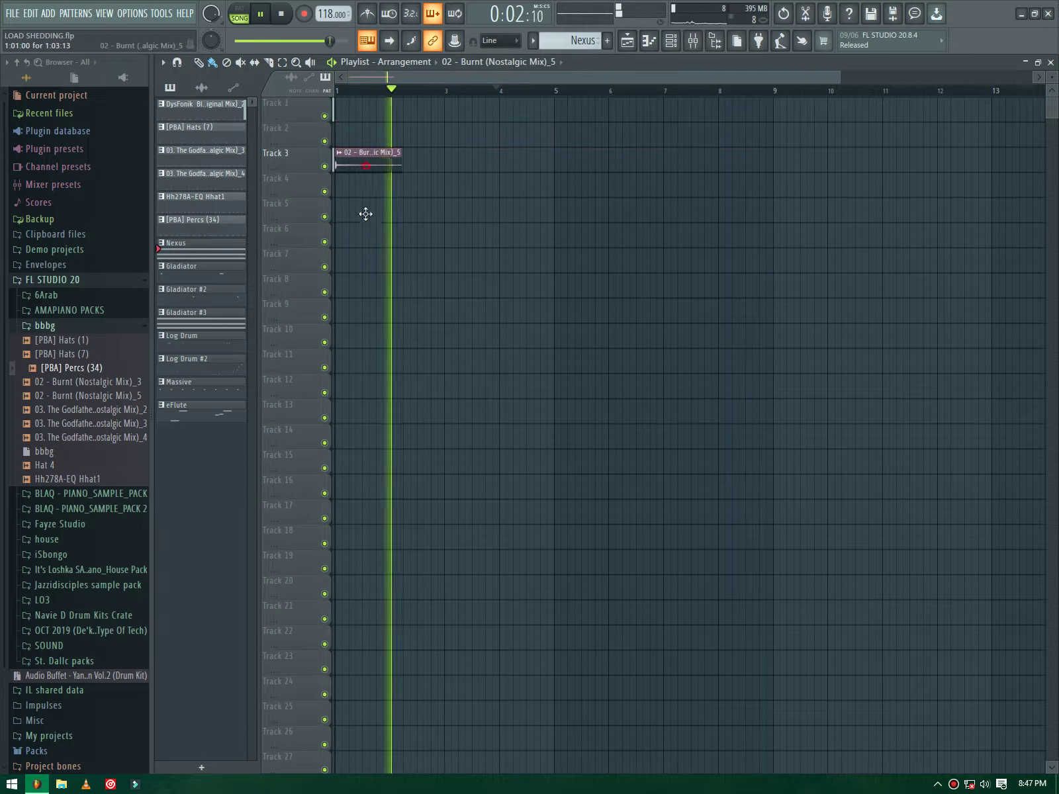
Step: Move the Burnt audio clip to Track 14 and paint a second copy at bar 17
{"action": "left_click_drag", "start_coordinate": [357, 165], "coordinate": [348, 464]}
{"action": "scroll", "coordinate": [544, 473], "scroll_direction": "down", "scroll_amount": 2}
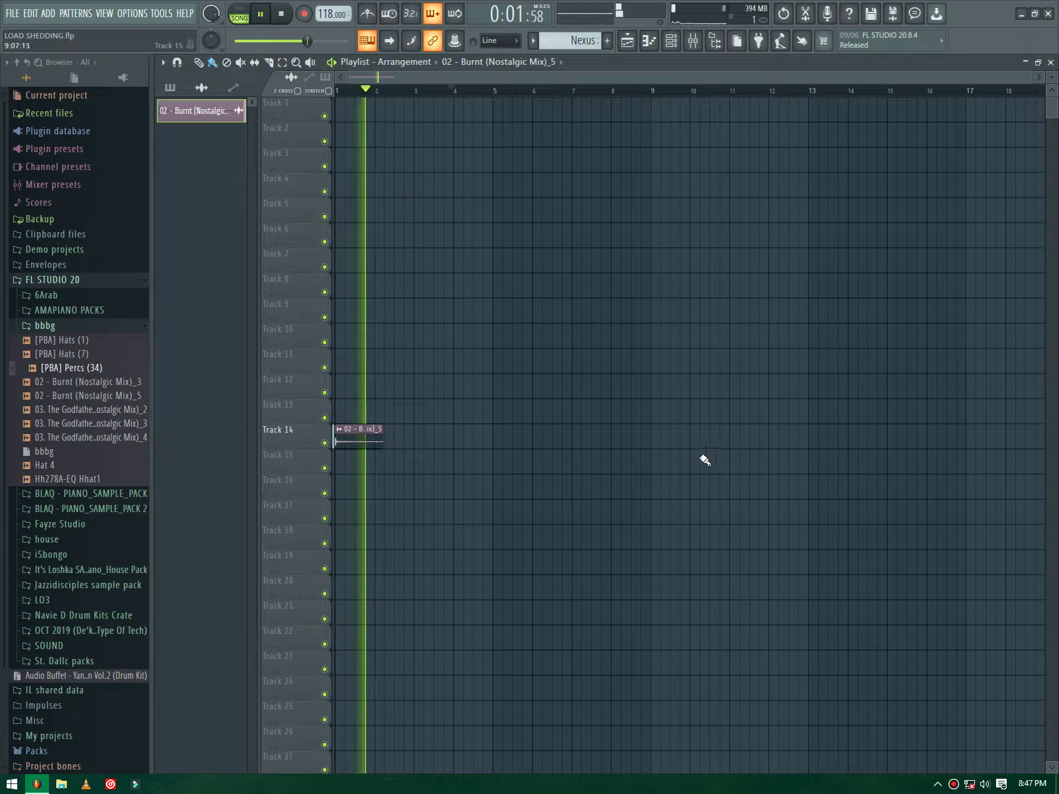
{"action": "left_click", "coordinate": [994, 446]}
{"action": "scroll", "coordinate": [593, 454], "scroll_direction": "down", "scroll_amount": 2}
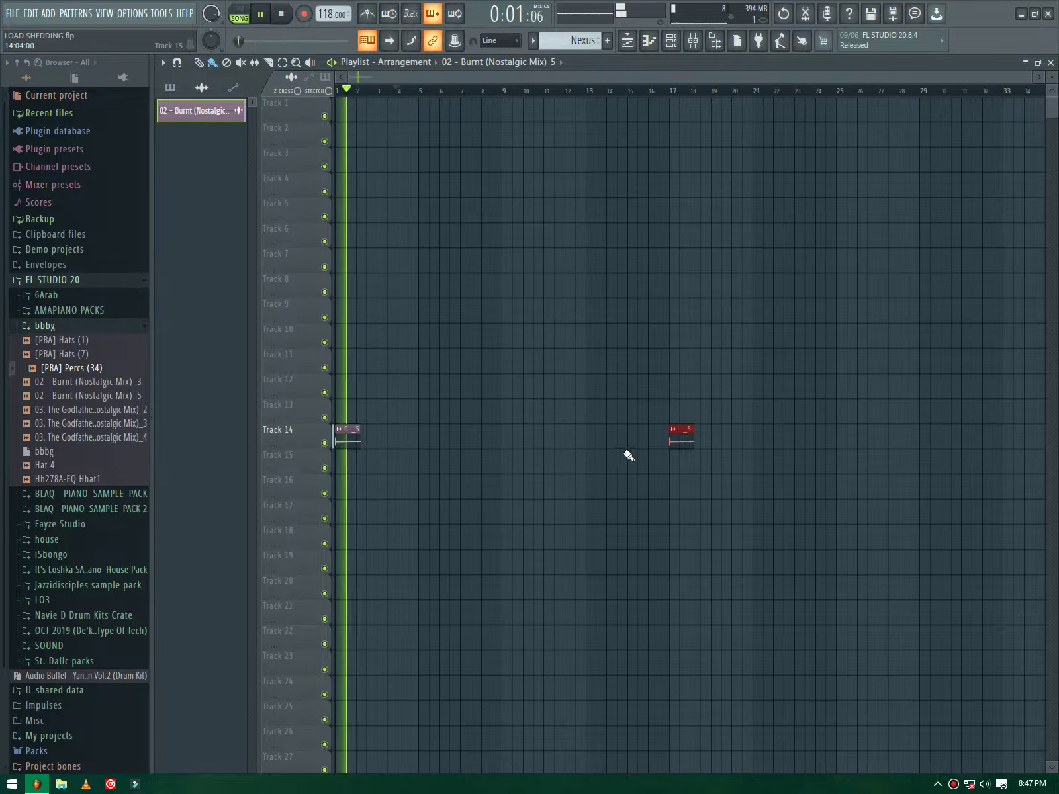
Step: Place the Nexus pattern on Track 9, open its piano roll, stop playback and show the Channel rack
{"action": "left_click", "coordinate": [180, 88]}
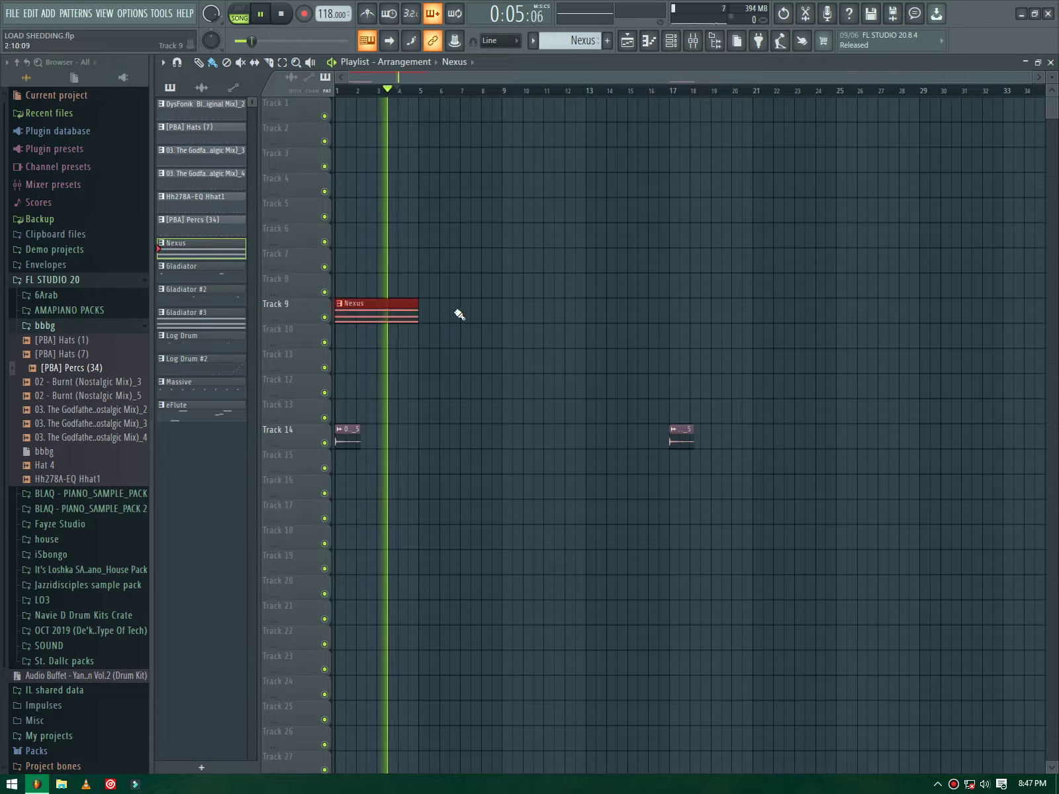
{"action": "double_click", "coordinate": [366, 326]}
{"action": "key", "text": "space"}
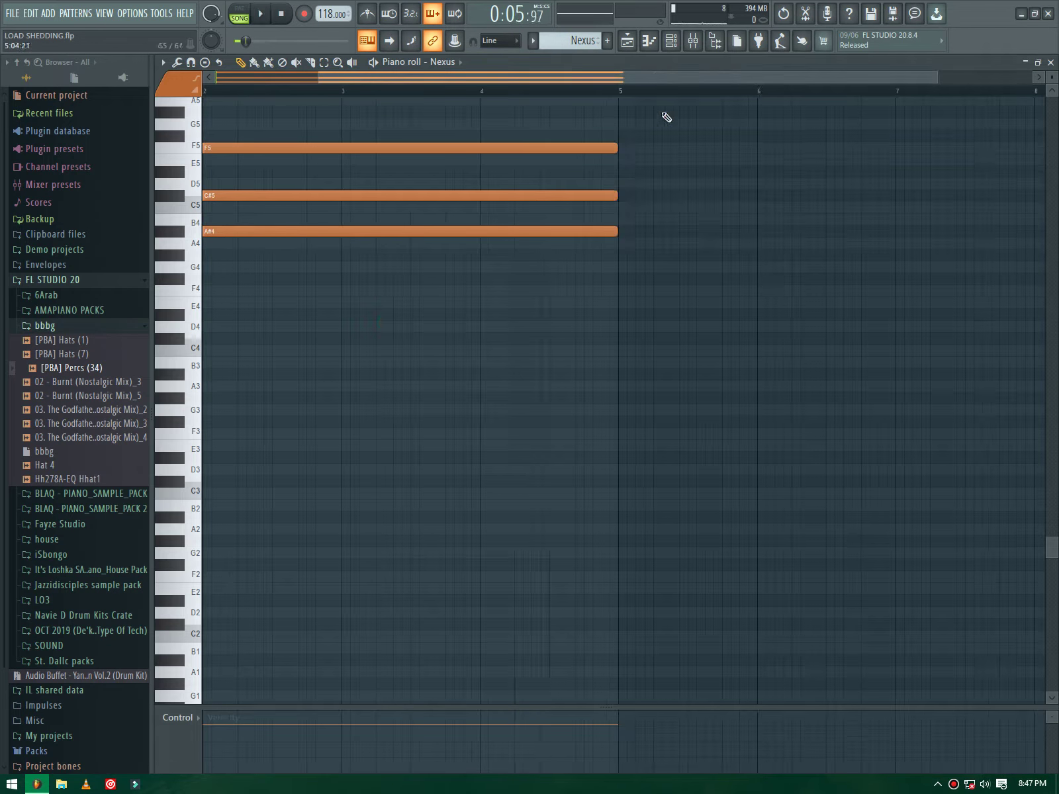
{"action": "left_click", "coordinate": [675, 44]}
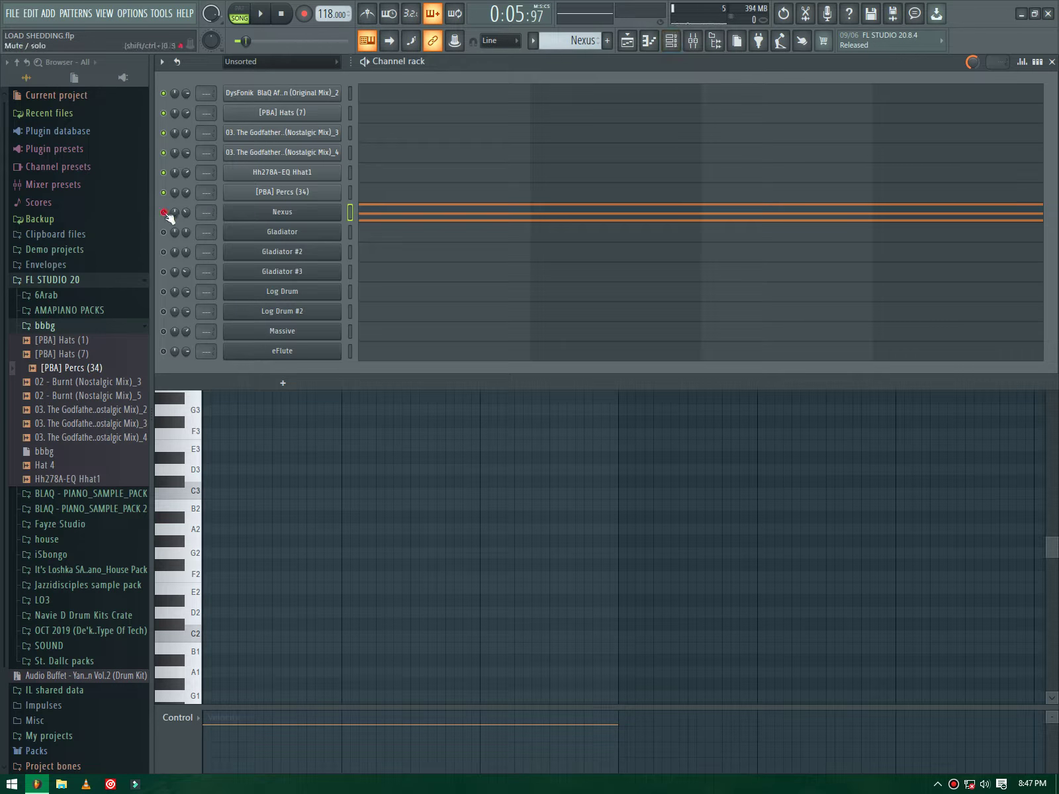
Step: Create a Nexus channel volume automation clip and drag it onto Track 10
{"action": "right_click", "coordinate": [182, 217]}
{"action": "left_click", "coordinate": [230, 314]}
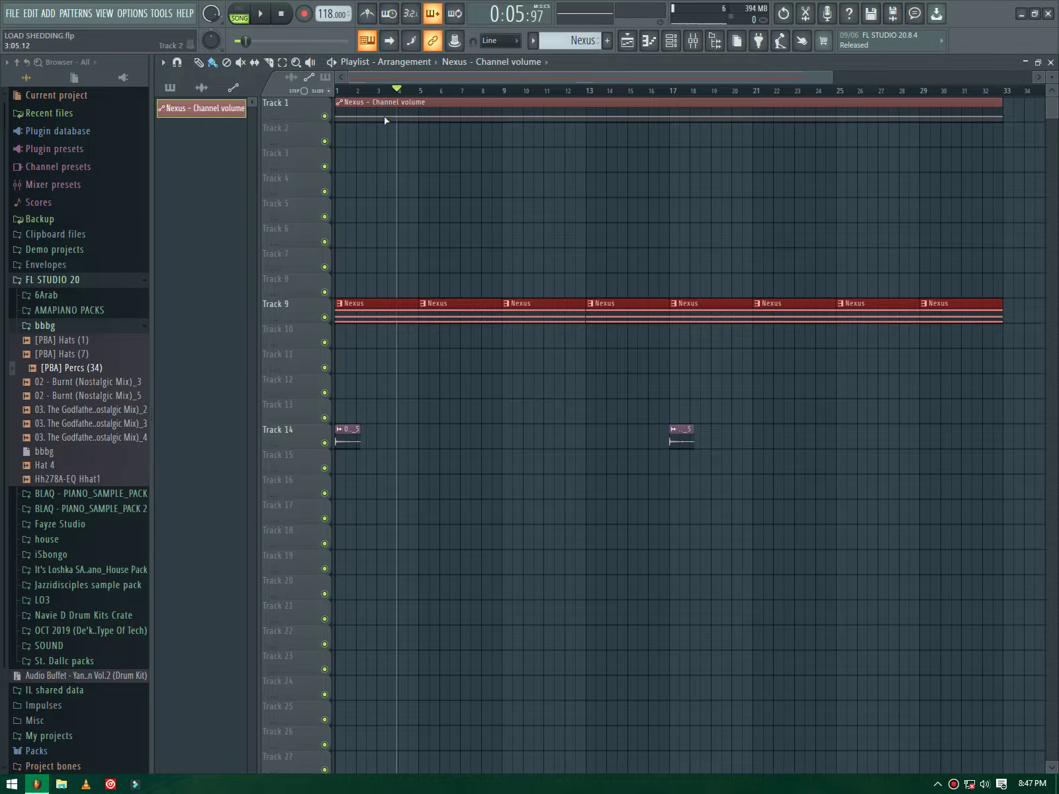
{"action": "left_click_drag", "start_coordinate": [386, 120], "coordinate": [316, 343]}
{"action": "scroll", "coordinate": [315, 344], "scroll_direction": "up", "scroll_amount": 3}
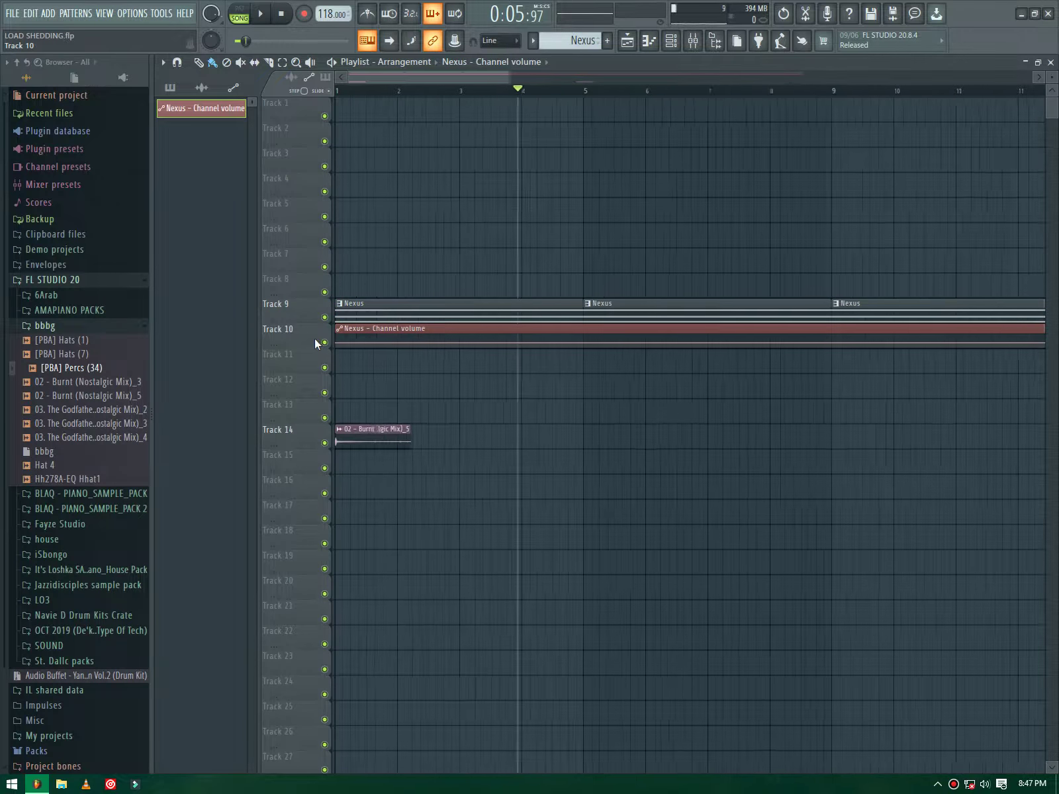
{"action": "scroll", "coordinate": [411, 386], "scroll_direction": "up", "scroll_amount": 2}
{"action": "scroll", "coordinate": [456, 346], "scroll_direction": "up", "scroll_amount": 2}
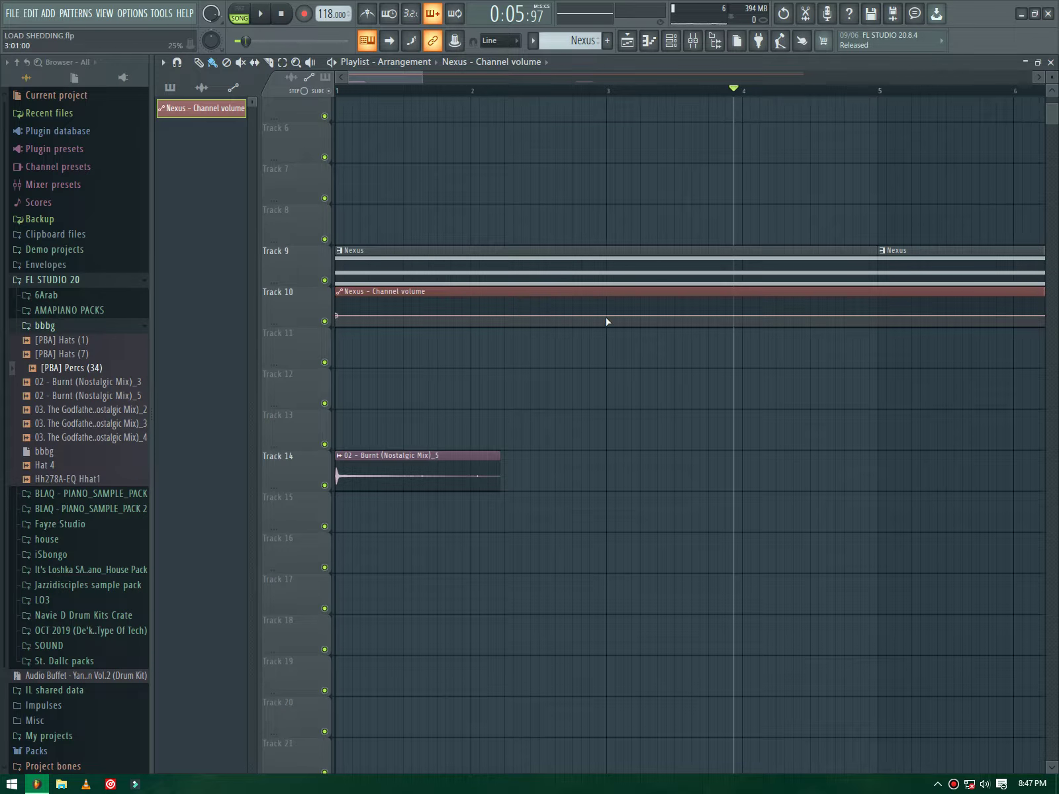
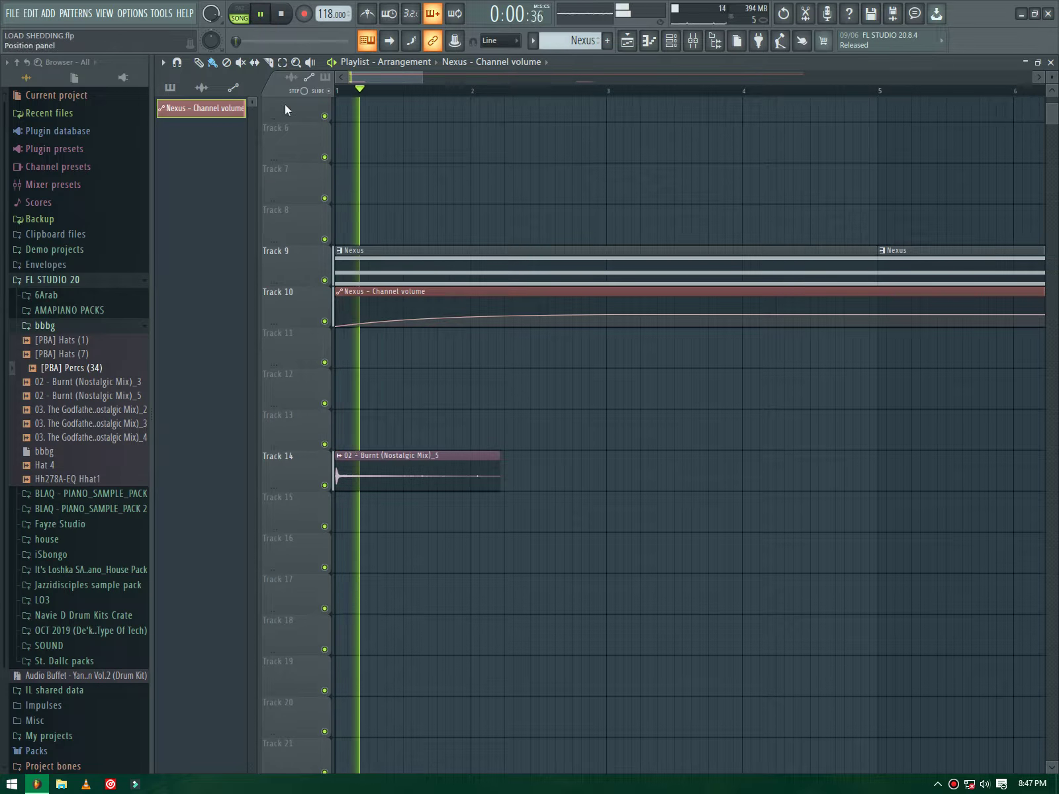
Step: Delete the later Nexus channel-volume clip on Track 10, keeping only the bars 1–5 fade-in
{"action": "scroll", "coordinate": [329, 342], "scroll_direction": "down", "scroll_amount": 6}
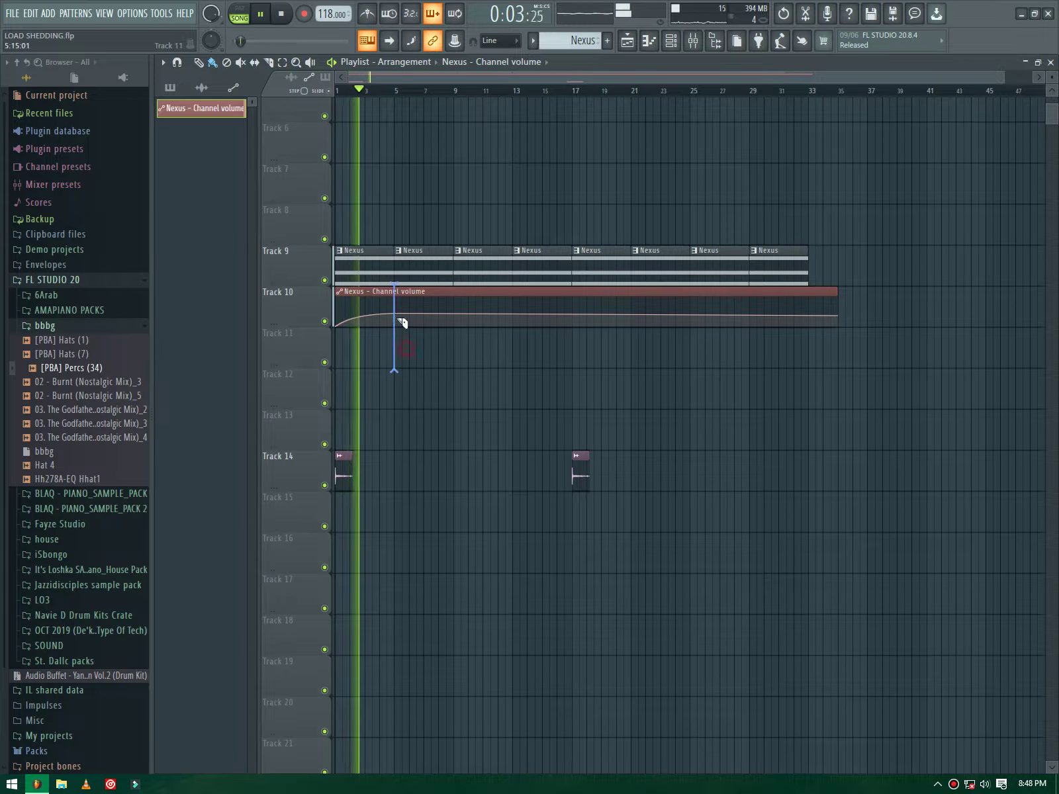
{"action": "right_click", "coordinate": [418, 302]}
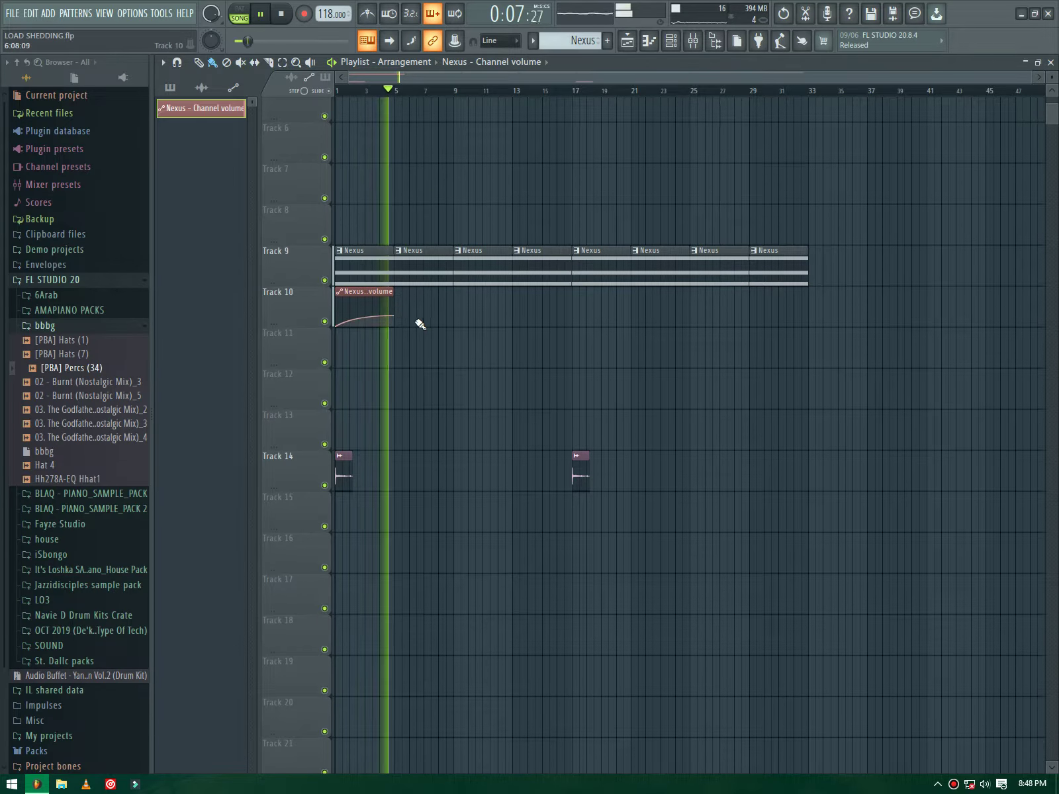
{"action": "left_click", "coordinate": [181, 94]}
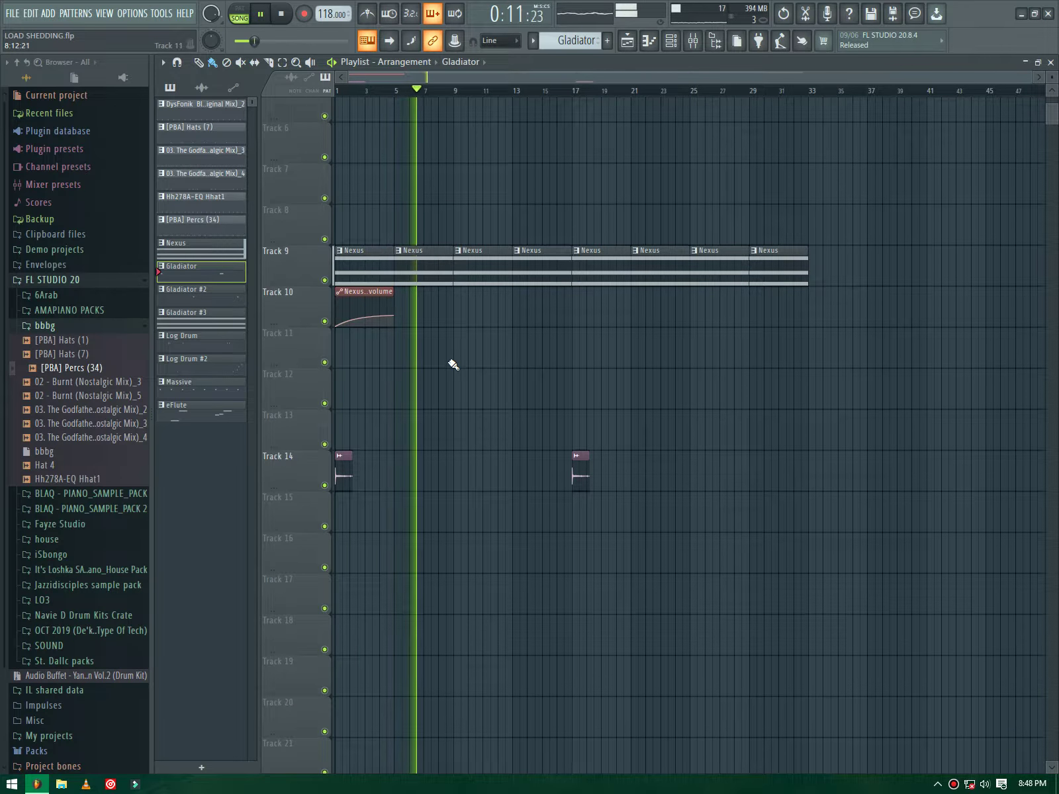
Step: Paint Gladiator on Track 11, and Gladiator #2 and Gladiator #3 on Tracks 12 and 13 from bar 17
{"action": "scroll", "coordinate": [453, 364], "scroll_direction": "down", "scroll_amount": 2}
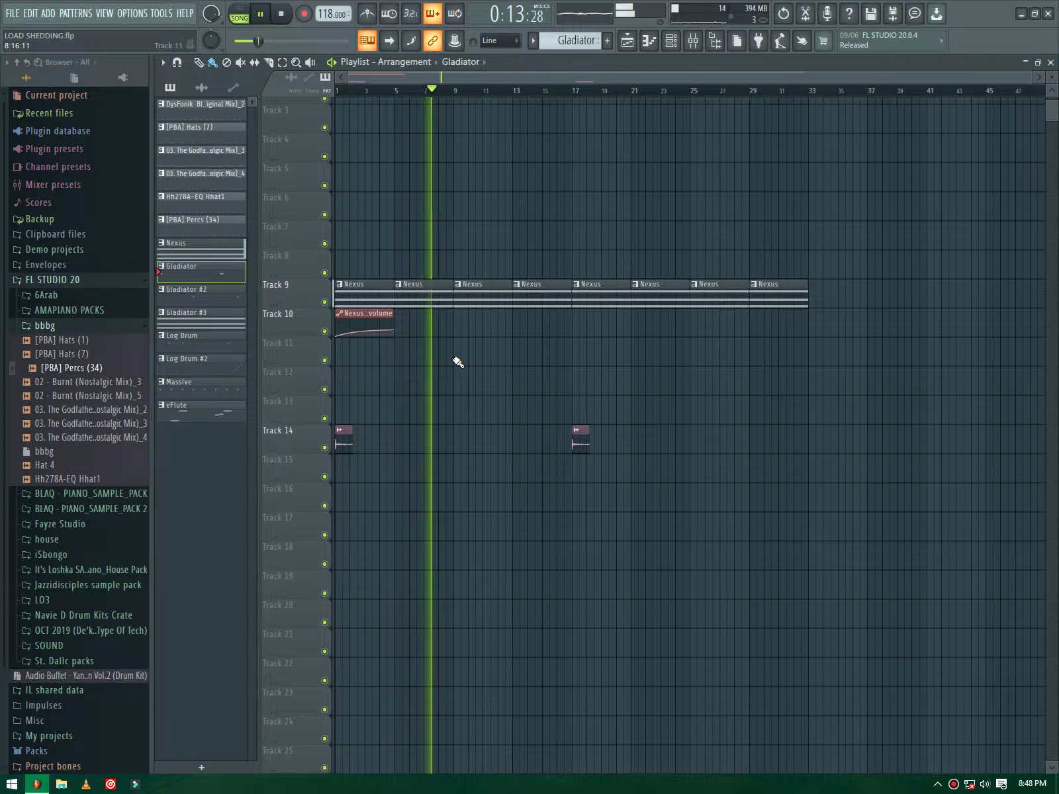
{"action": "left_click_drag", "start_coordinate": [783, 361], "coordinate": [542, 363]}
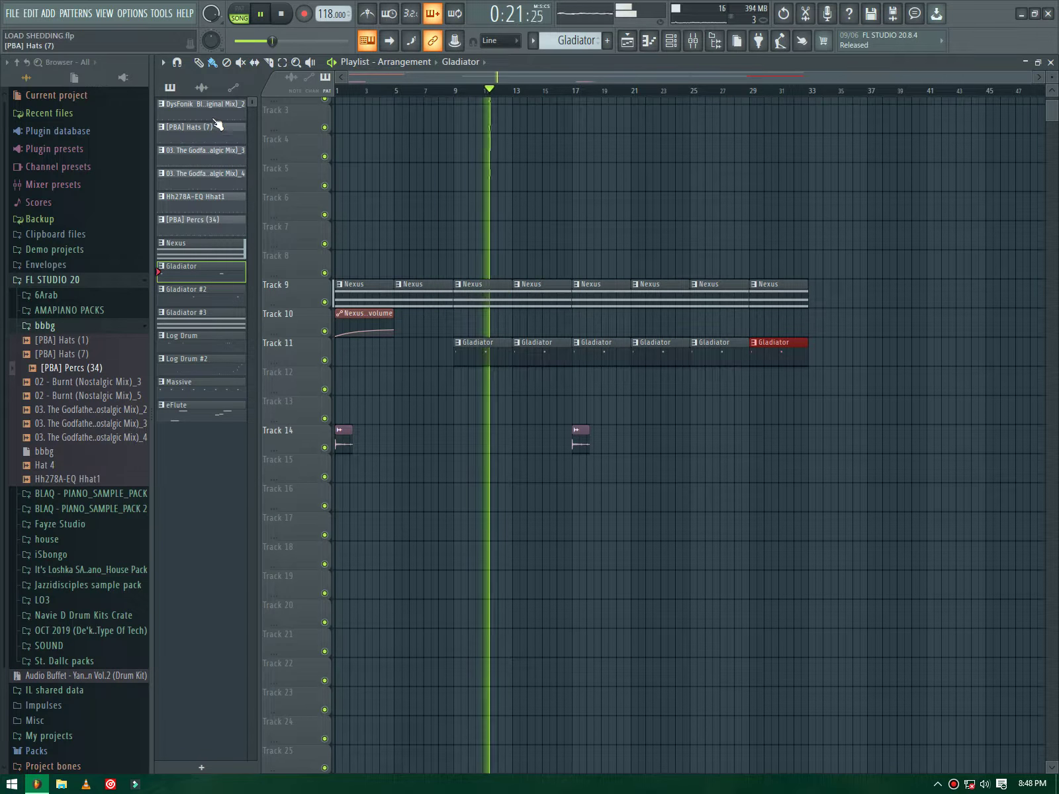
{"action": "left_click", "coordinate": [211, 293]}
{"action": "mouse_move", "coordinate": [577, 394]}
{"action": "left_mouse_down"}
{"action": "mouse_move", "coordinate": [740, 392]}
{"action": "mouse_move", "coordinate": [615, 401]}
{"action": "left_mouse_up"}
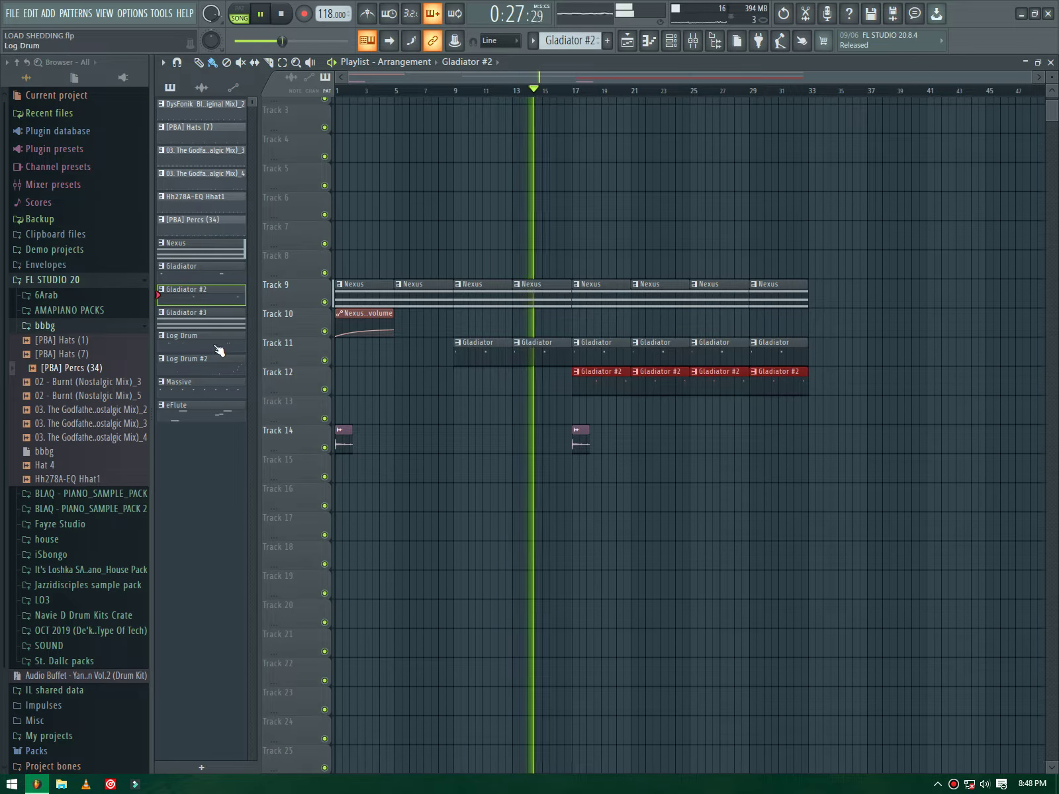
{"action": "left_click", "coordinate": [210, 323]}
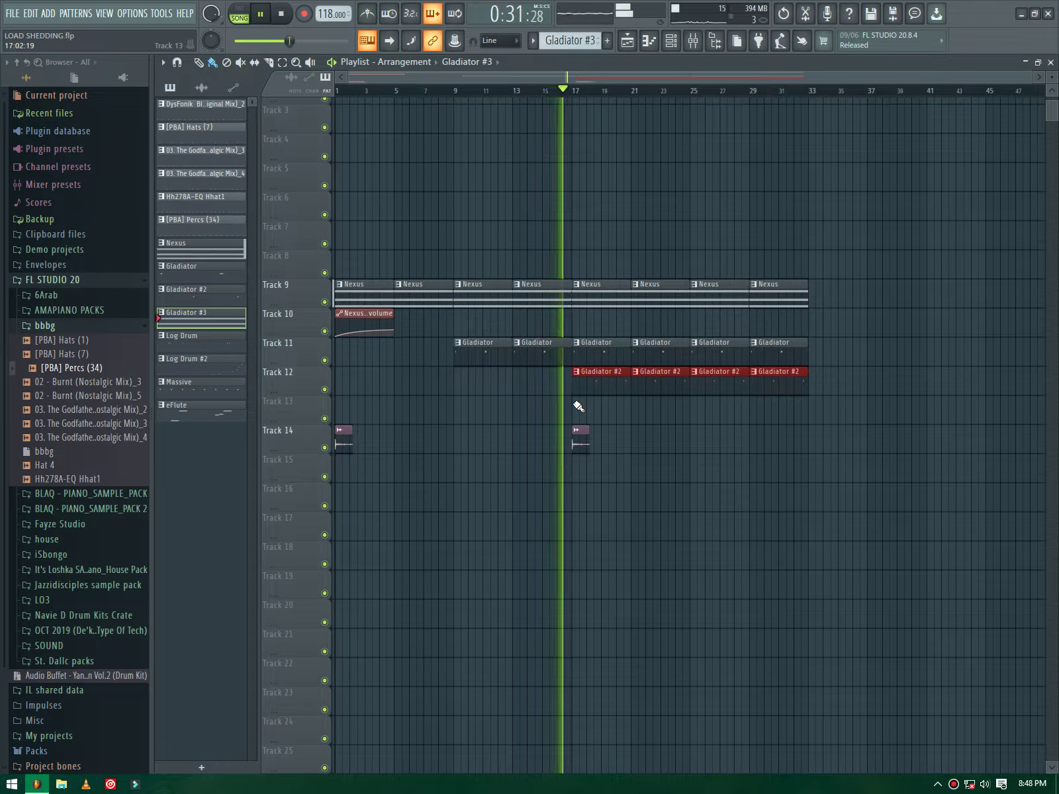
{"action": "mouse_move", "coordinate": [574, 406]}
{"action": "left_mouse_down"}
{"action": "mouse_move", "coordinate": [779, 406]}
{"action": "mouse_move", "coordinate": [617, 392]}
{"action": "left_mouse_up"}
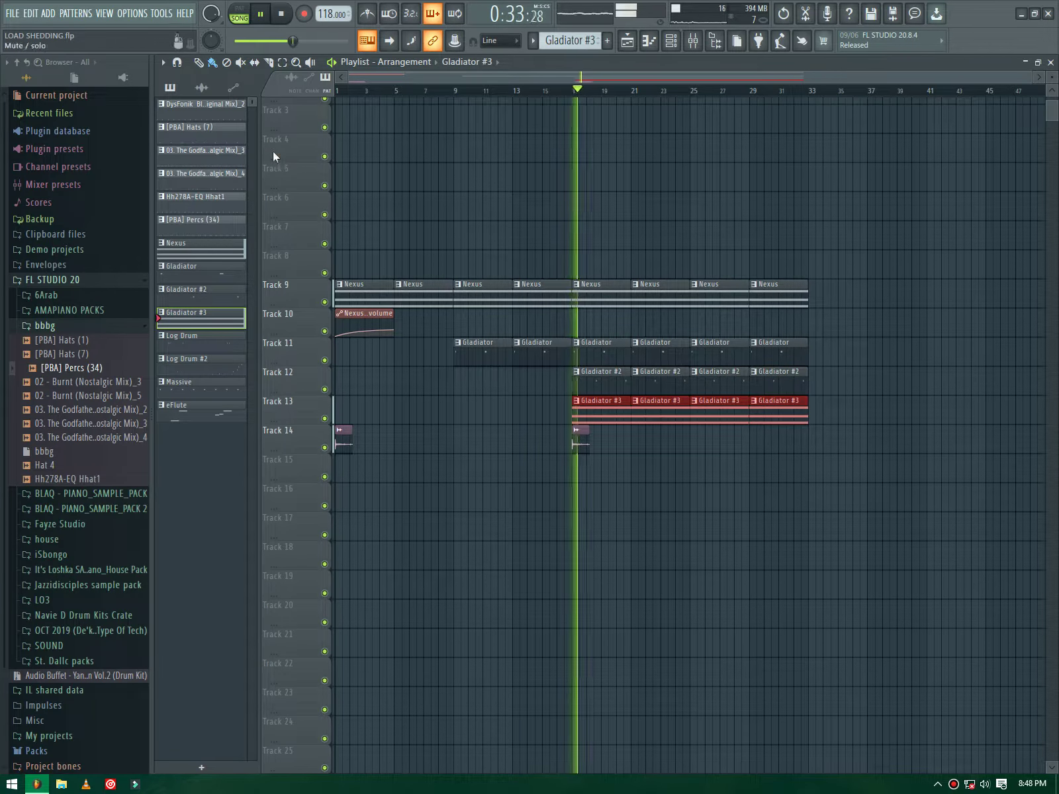
Step: Paint eFlute clips on Track 15 from bar 33 and select the Nexus and Gladiator clips
{"action": "left_click", "coordinate": [224, 415]}
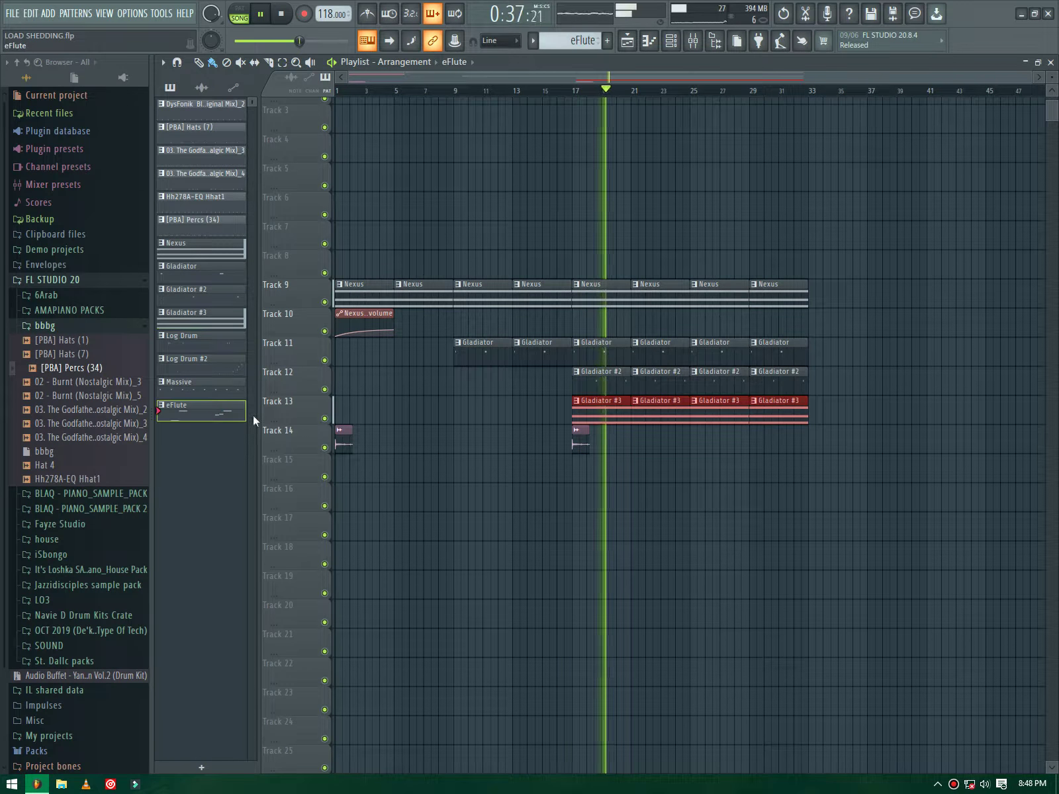
{"action": "left_click_drag", "start_coordinate": [821, 478], "coordinate": [1006, 478]}
{"action": "scroll", "coordinate": [698, 468], "scroll_direction": "down", "scroll_amount": 1}
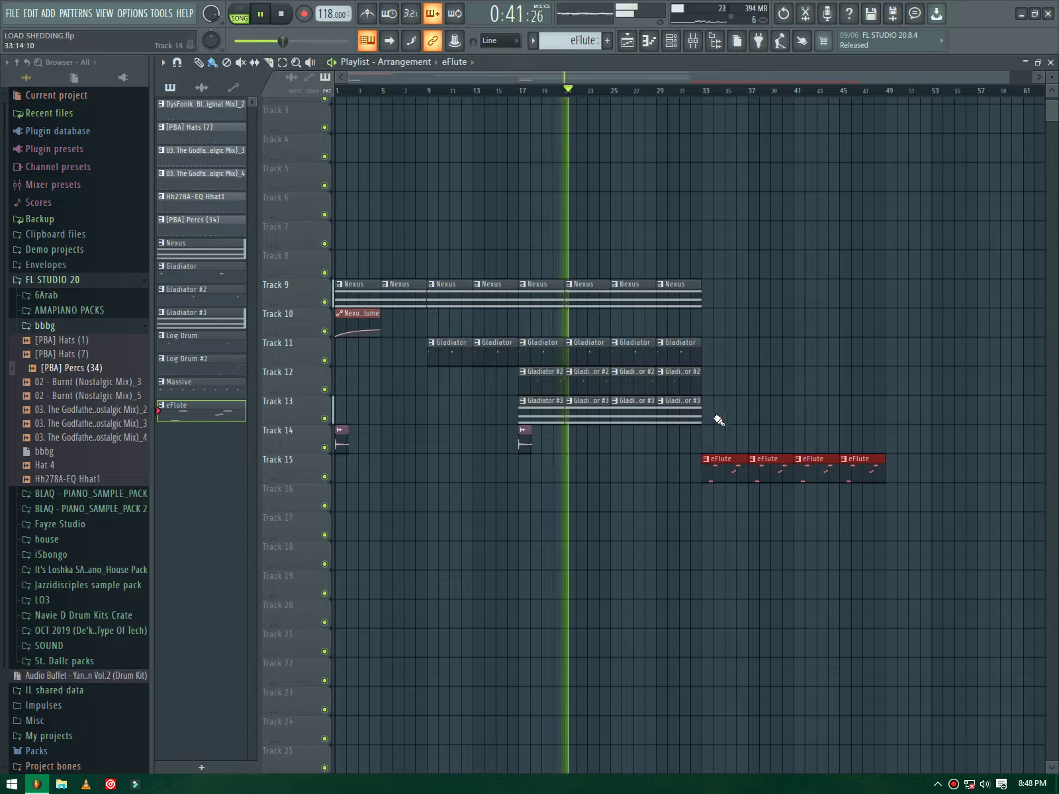
{"action": "left_click_drag", "start_coordinate": [709, 454], "coordinate": [531, 235]}
Step: Duplicate the selected clips onward and paint DysFonik on Track 1 from bar 33
{"action": "key", "text": "ctrl+b"}
{"action": "key", "text": "ctrl+b"}
{"action": "key", "text": "ctrl+b"}
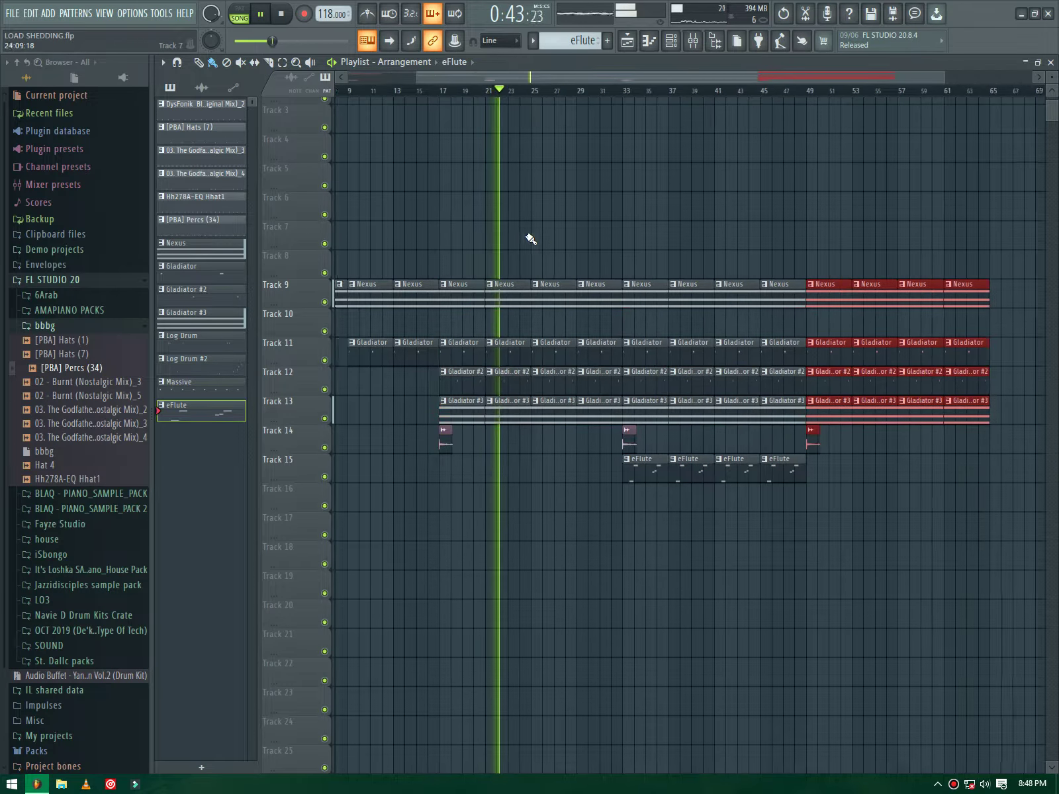
{"action": "scroll", "coordinate": [631, 499], "scroll_direction": "down", "scroll_amount": 2}
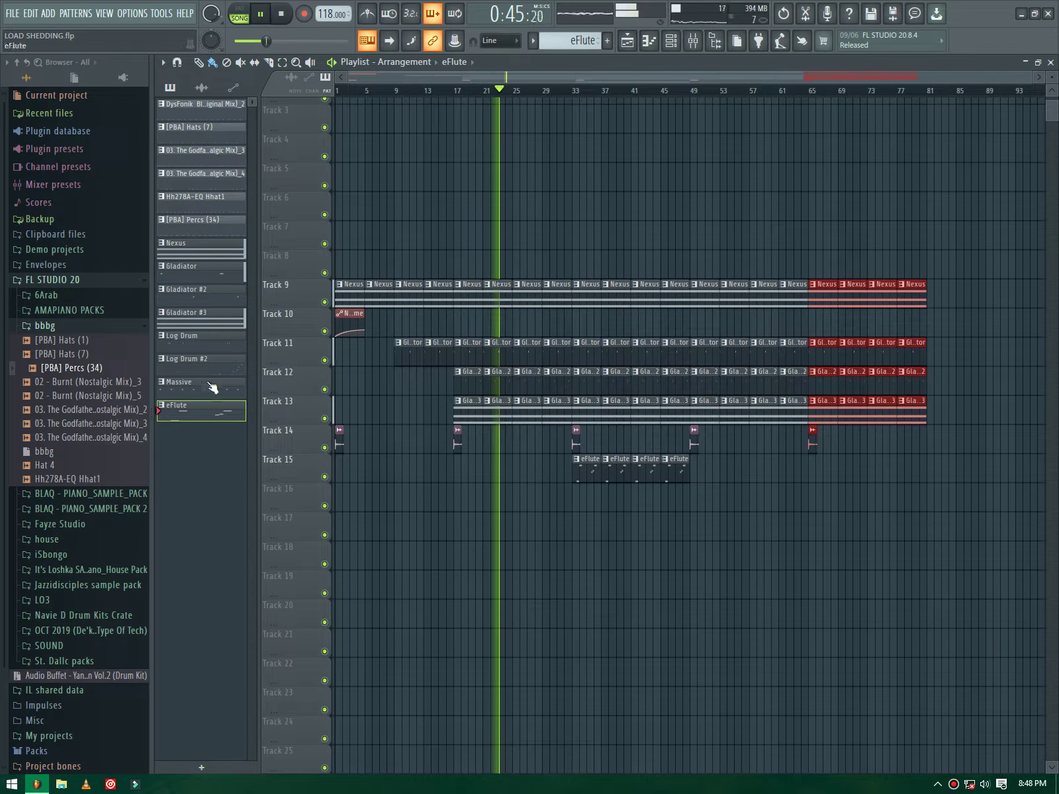
{"action": "left_click", "coordinate": [190, 114]}
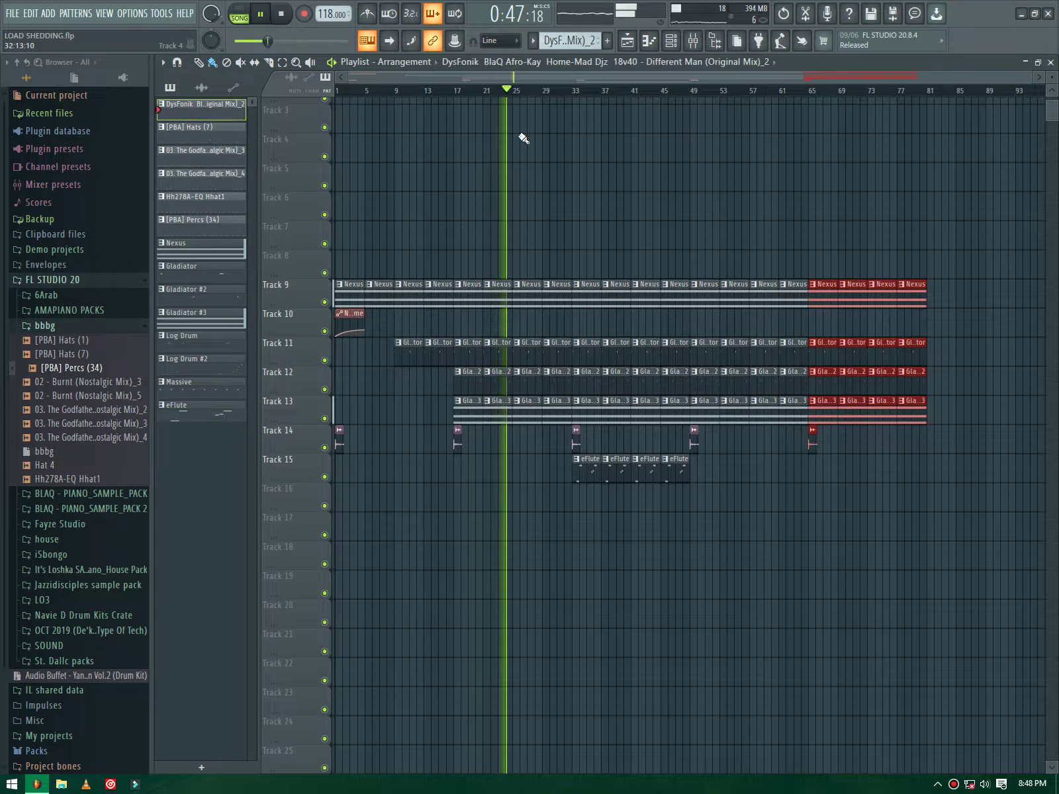
{"action": "scroll", "coordinate": [536, 146], "scroll_direction": "up", "scroll_amount": 2}
{"action": "left_click_drag", "start_coordinate": [520, 115], "coordinate": [940, 133]}
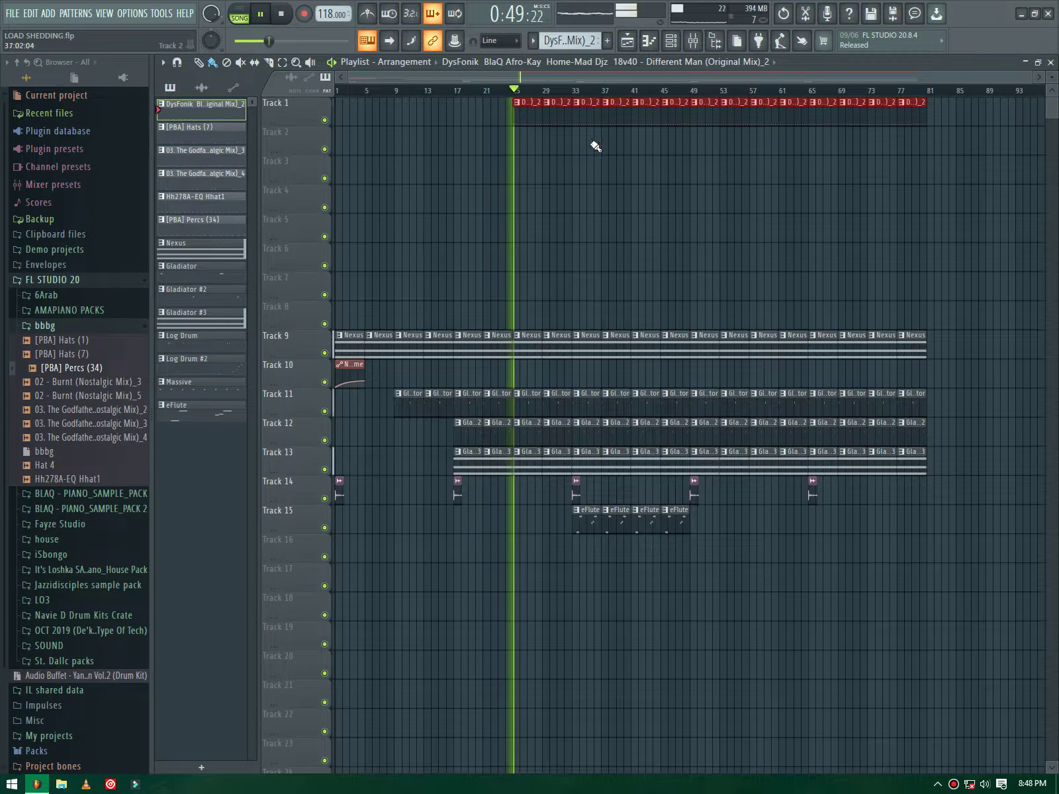
{"action": "right_click", "coordinate": [533, 119]}
{"action": "right_click", "coordinate": [558, 119]}
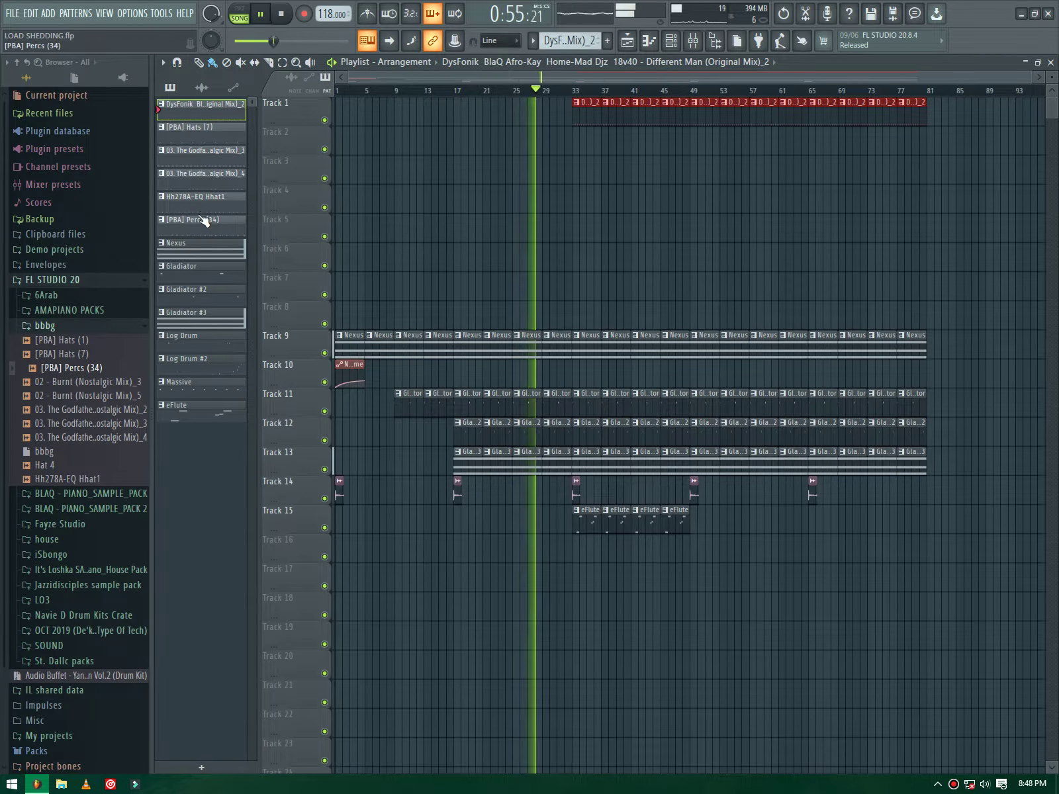
Step: Paint [PBA] Hats (7) on Track 2 and Deep Remedy on Track 3 from bar 33 to 81
{"action": "left_click", "coordinate": [192, 127]}
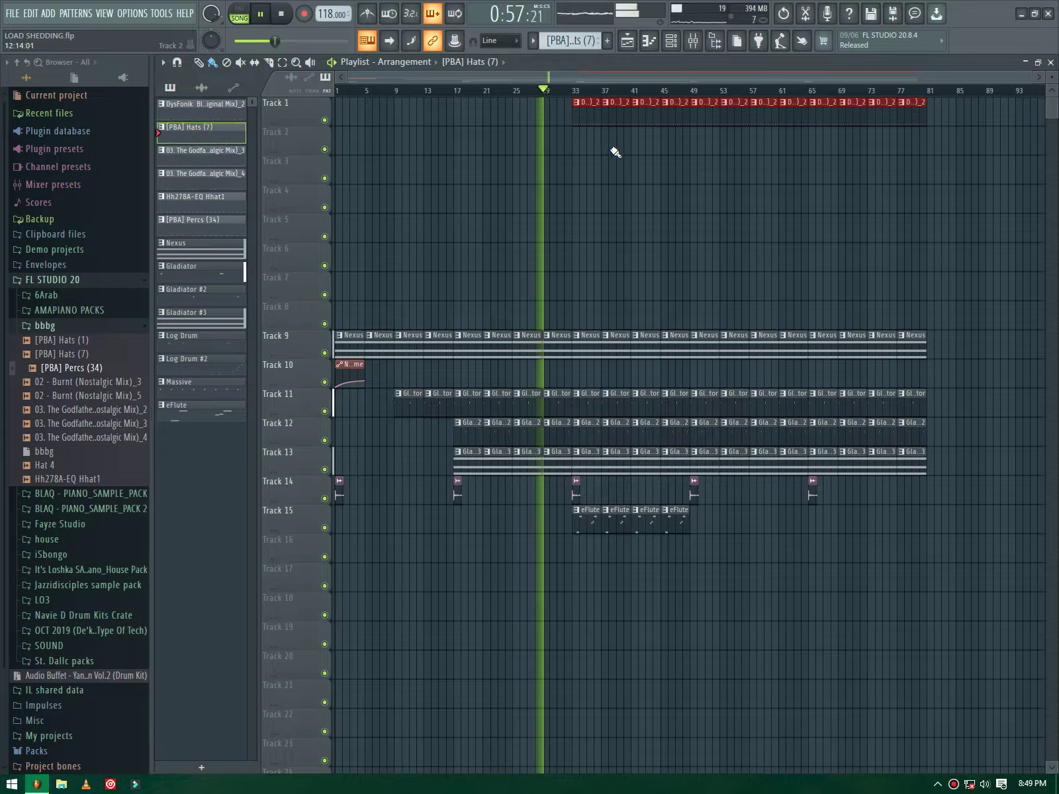
{"action": "left_click_drag", "start_coordinate": [570, 136], "coordinate": [908, 146]}
{"action": "right_click", "coordinate": [939, 143]}
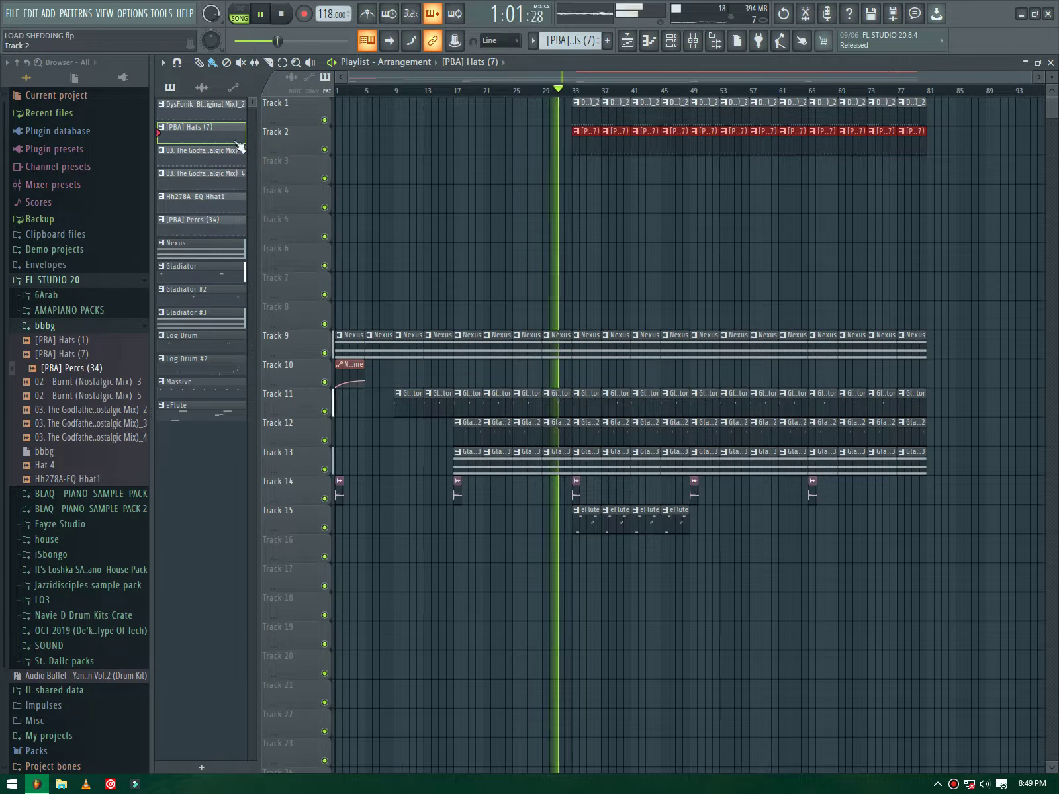
{"action": "left_click", "coordinate": [217, 180]}
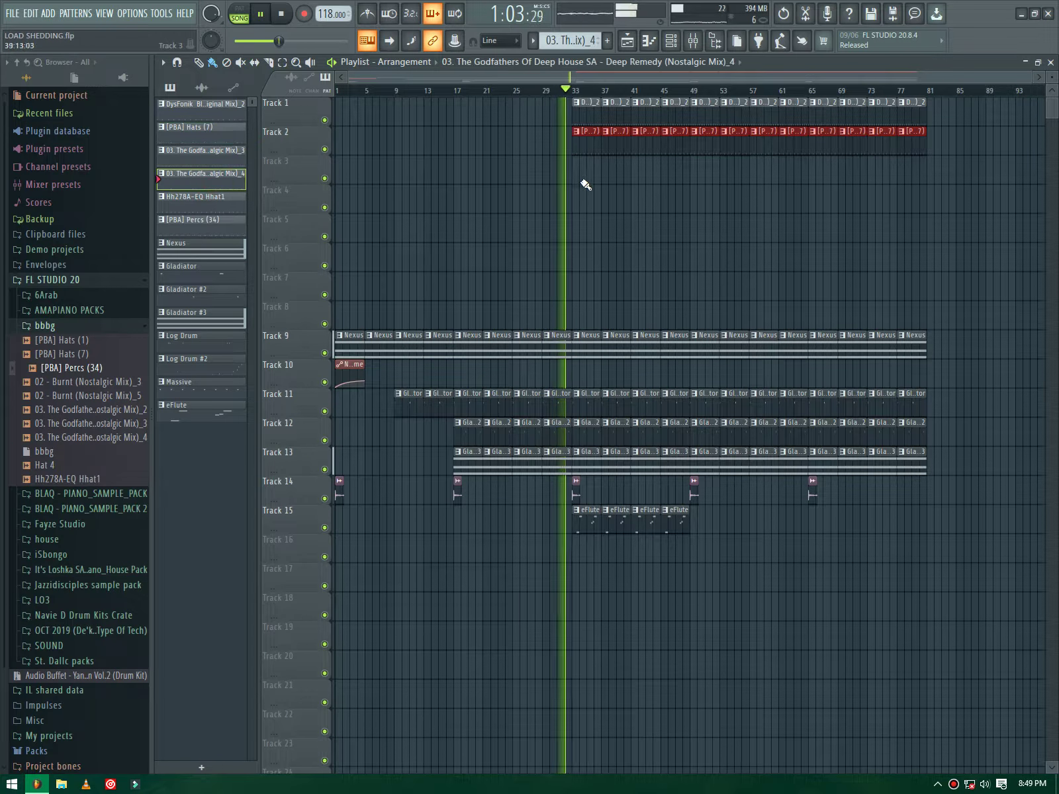
{"action": "left_click", "coordinate": [590, 176]}
{"action": "mouse_move", "coordinate": [591, 176]}
{"action": "left_mouse_down"}
{"action": "mouse_move", "coordinate": [943, 173]}
{"action": "mouse_move", "coordinate": [951, 190]}
{"action": "left_mouse_up"}
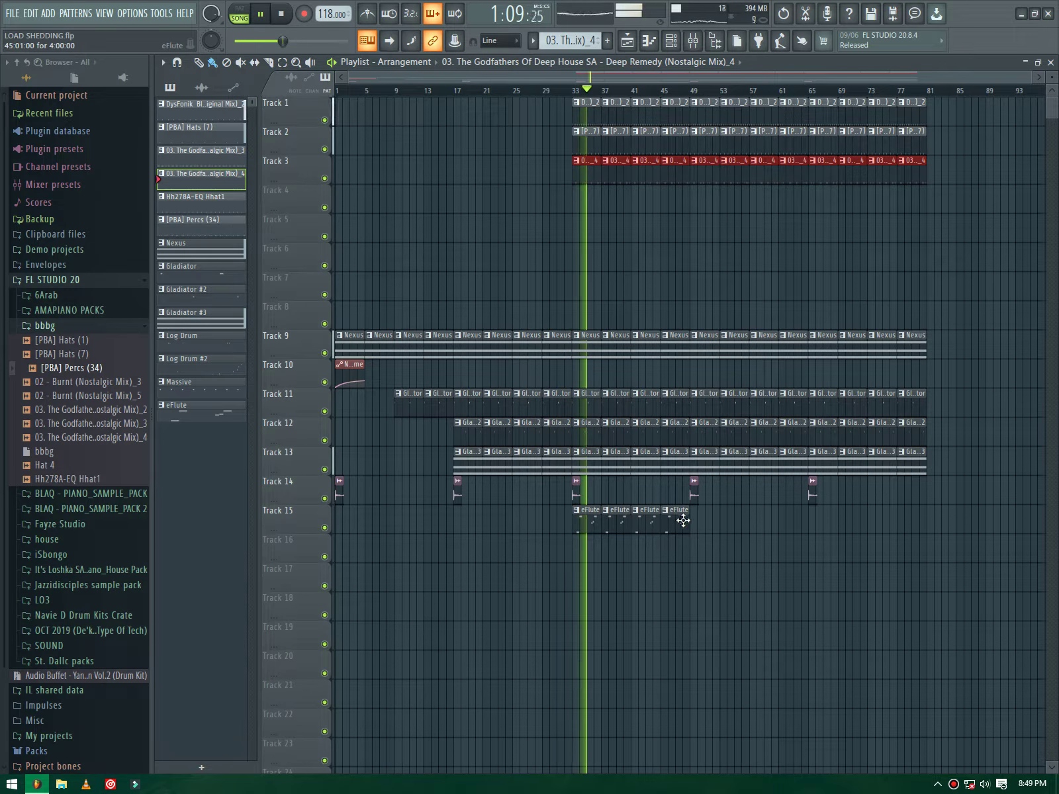
Step: Paint Hh278A-EQ Hhat1 clips on Track 4 from bar 49 to 81 and stop playback
{"action": "scroll", "coordinate": [704, 510], "scroll_direction": "up", "scroll_amount": 2}
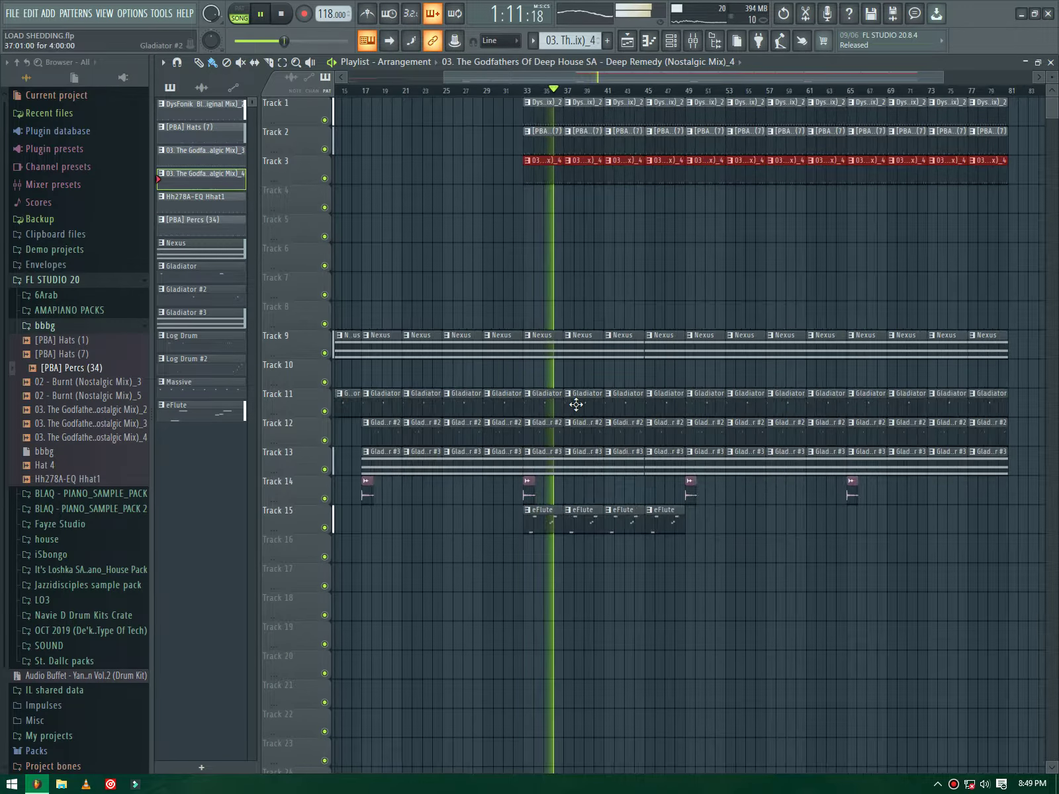
{"action": "scroll", "coordinate": [609, 397], "scroll_direction": "down", "scroll_amount": 2}
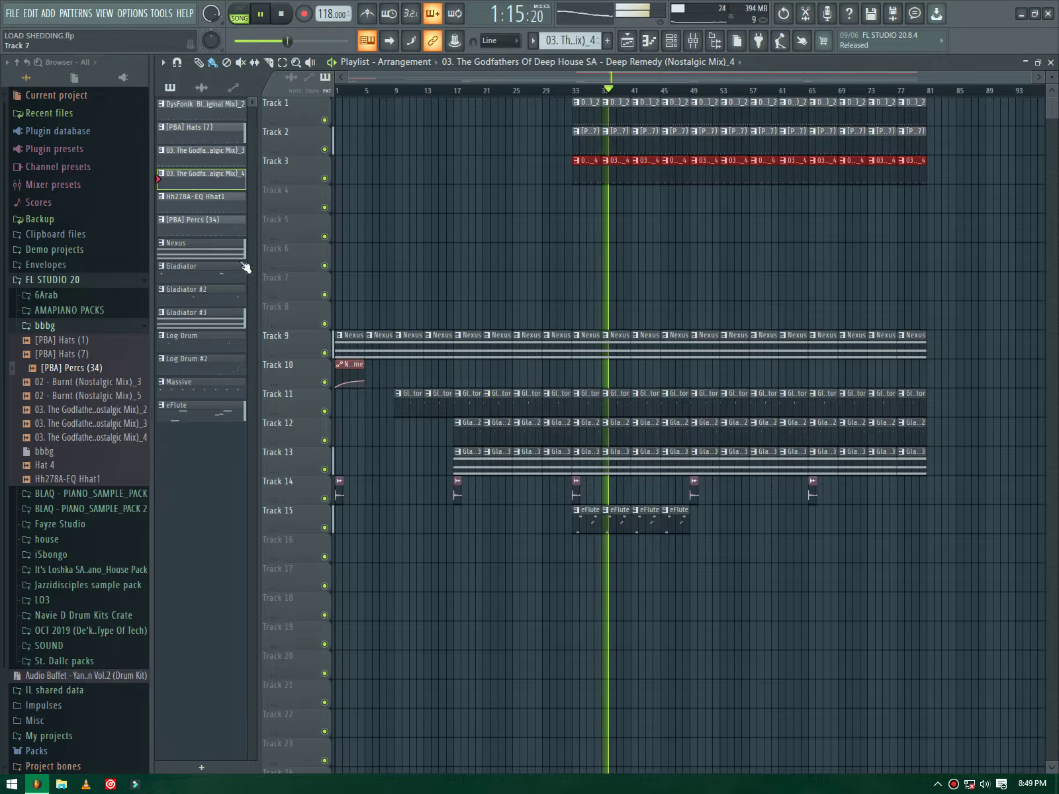
{"action": "left_click", "coordinate": [210, 205]}
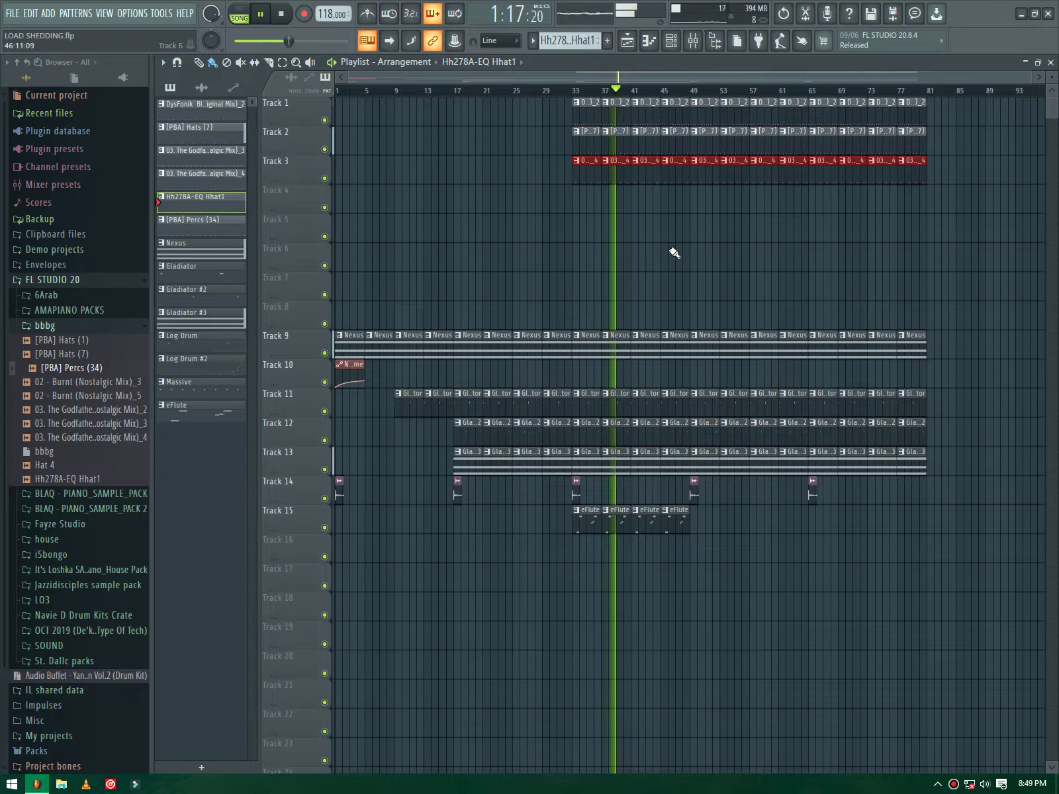
{"action": "left_click_drag", "start_coordinate": [696, 197], "coordinate": [935, 205]}
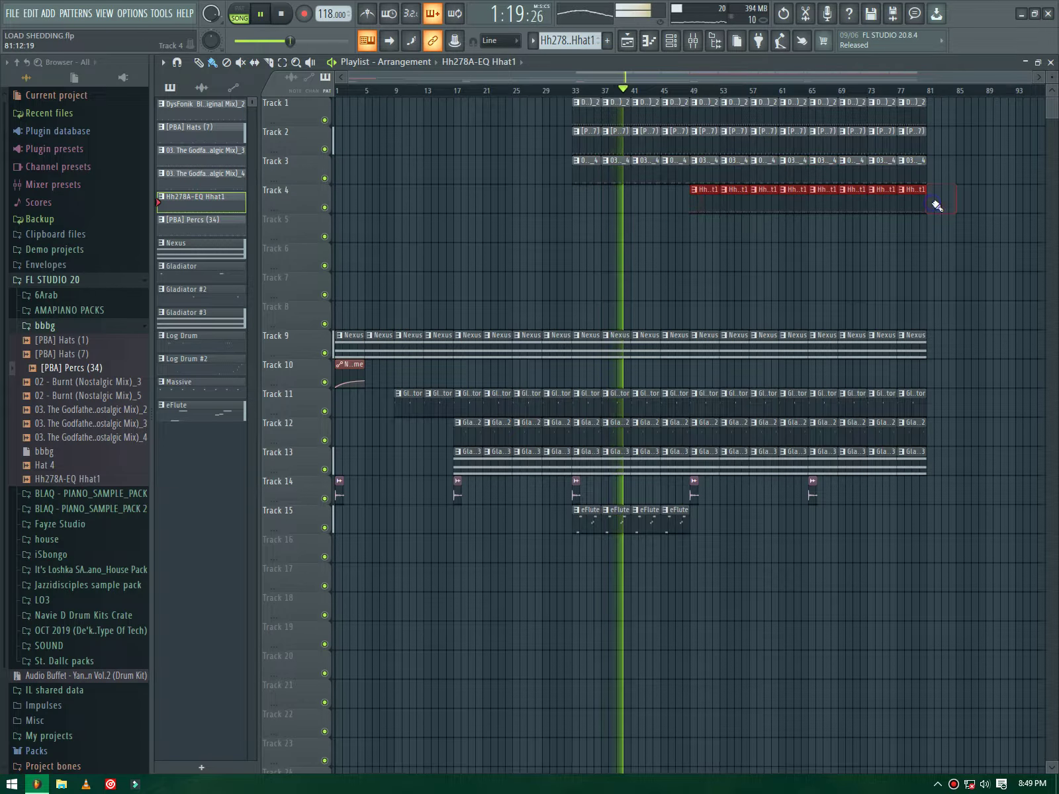
{"action": "right_click", "coordinate": [646, 269]}
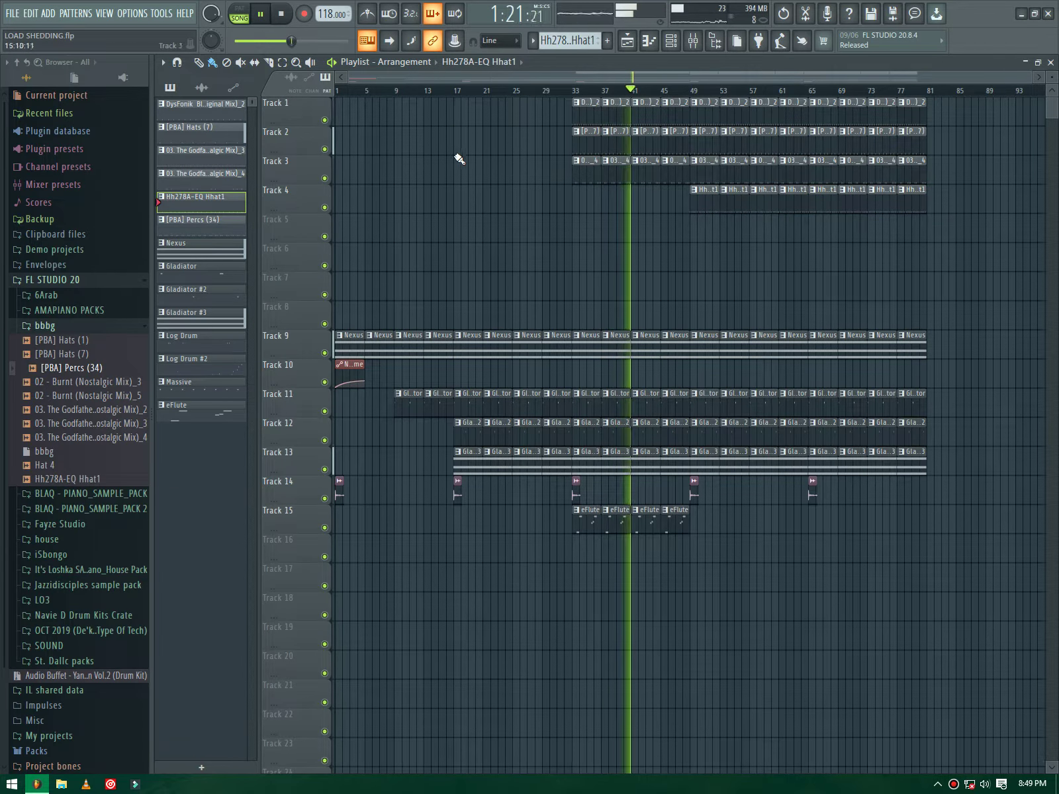
{"action": "key", "text": "space"}
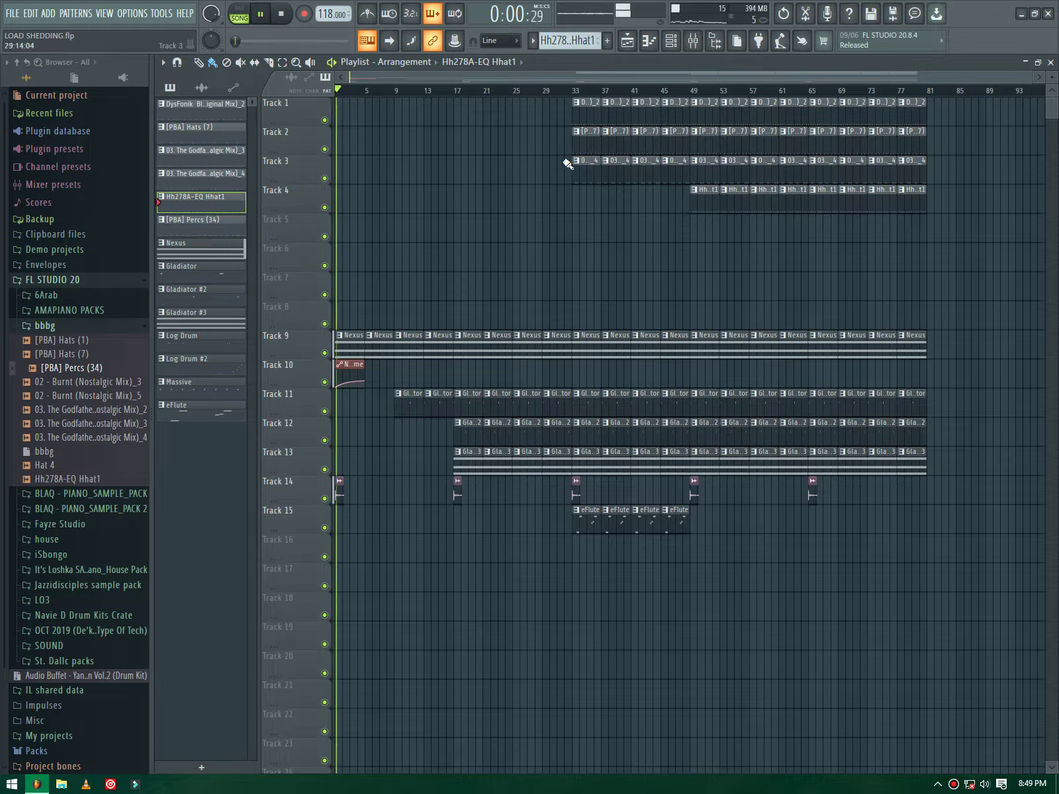
Step: Copy the Tracks 1–3 clips from bars 33–49 to bars 1–17 and duplicate them to bars 17–33
{"action": "left_click_drag", "start_coordinate": [577, 114], "coordinate": [682, 182]}
{"action": "left_click_drag", "start_coordinate": [674, 106], "coordinate": [427, 137]}
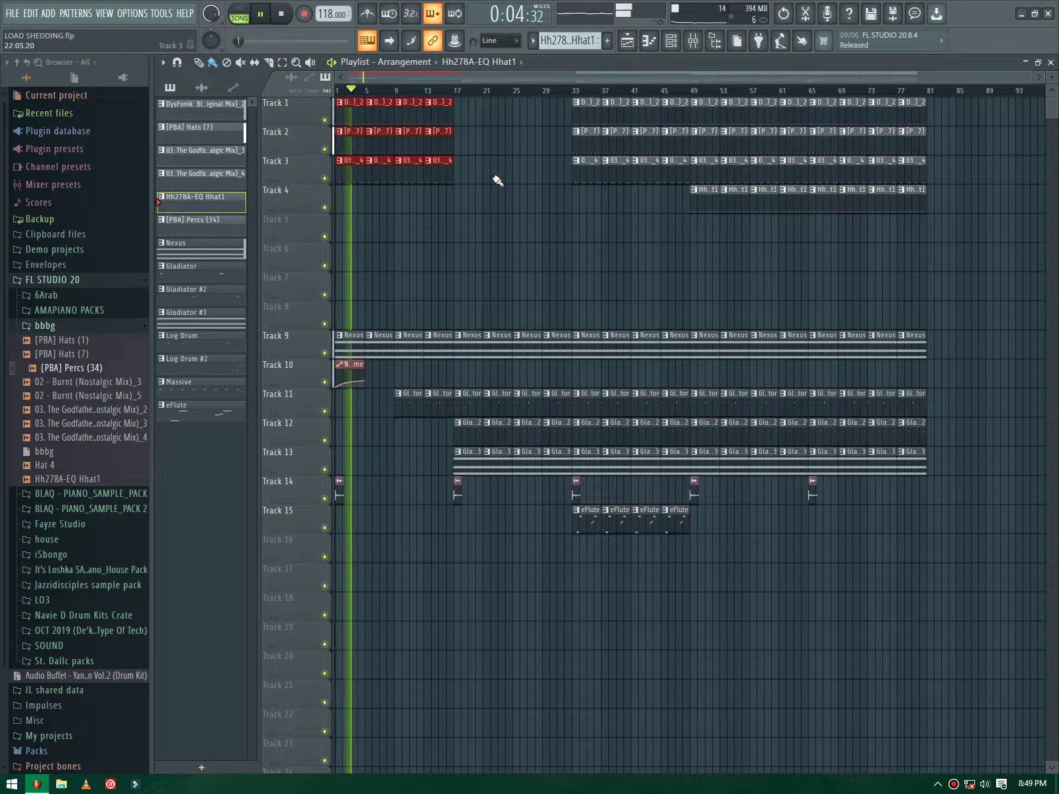
{"action": "key", "text": "ctrl+b"}
{"action": "left_click", "coordinate": [506, 198], "text": "ctrl"}
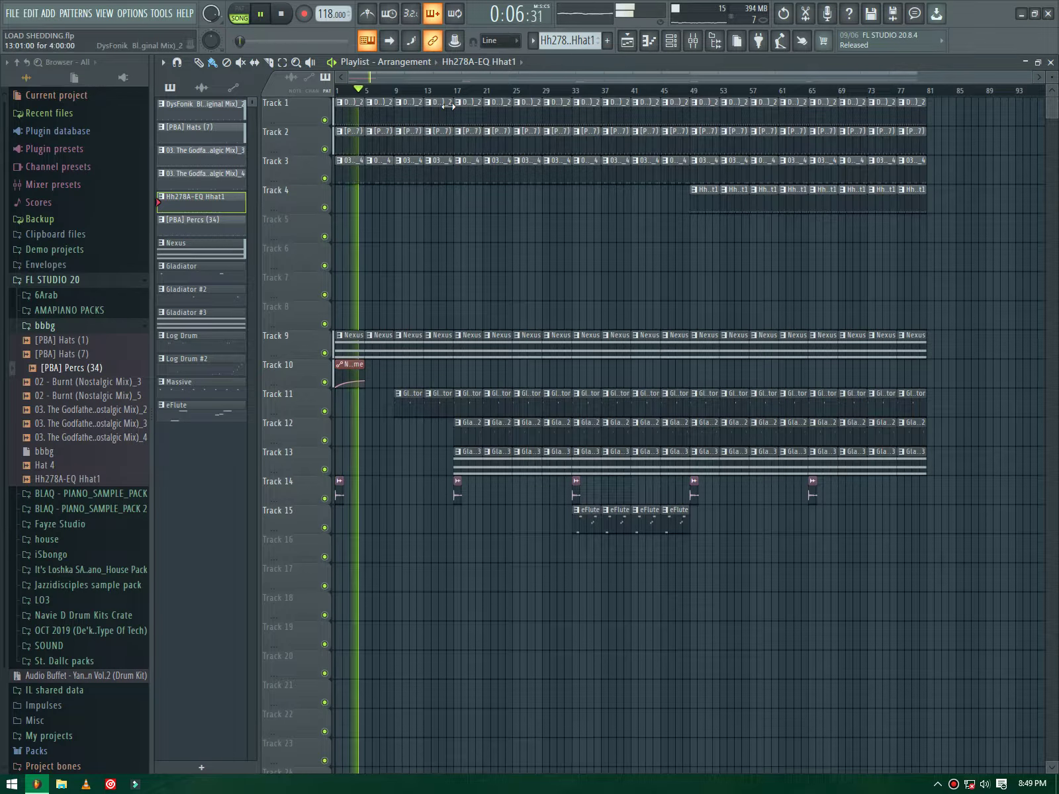
{"action": "left_click", "coordinate": [564, 122], "text": "ctrl+shift"}
{"action": "left_click", "coordinate": [678, 122], "text": "ctrl+shift"}
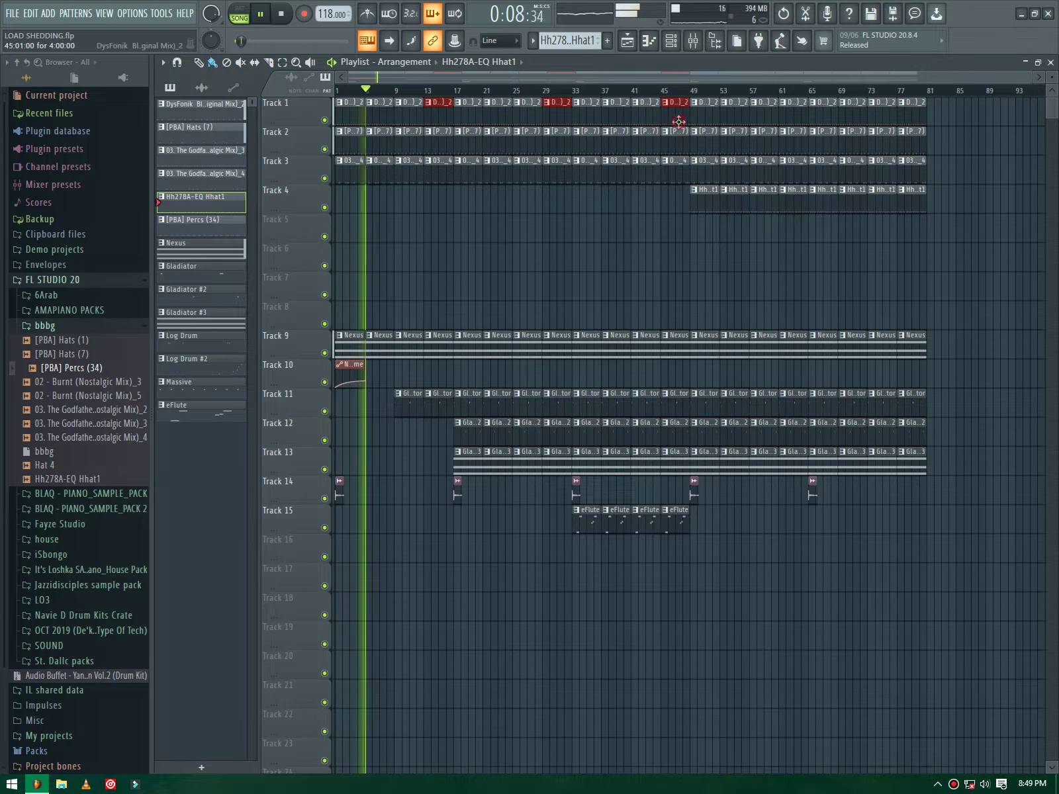
Step: Delete Track 11's Gladiator clips at bars 9 and 13 so it starts at bar 17
{"action": "scroll", "coordinate": [692, 119], "scroll_direction": "up", "scroll_amount": 4, "text": "ctrl"}
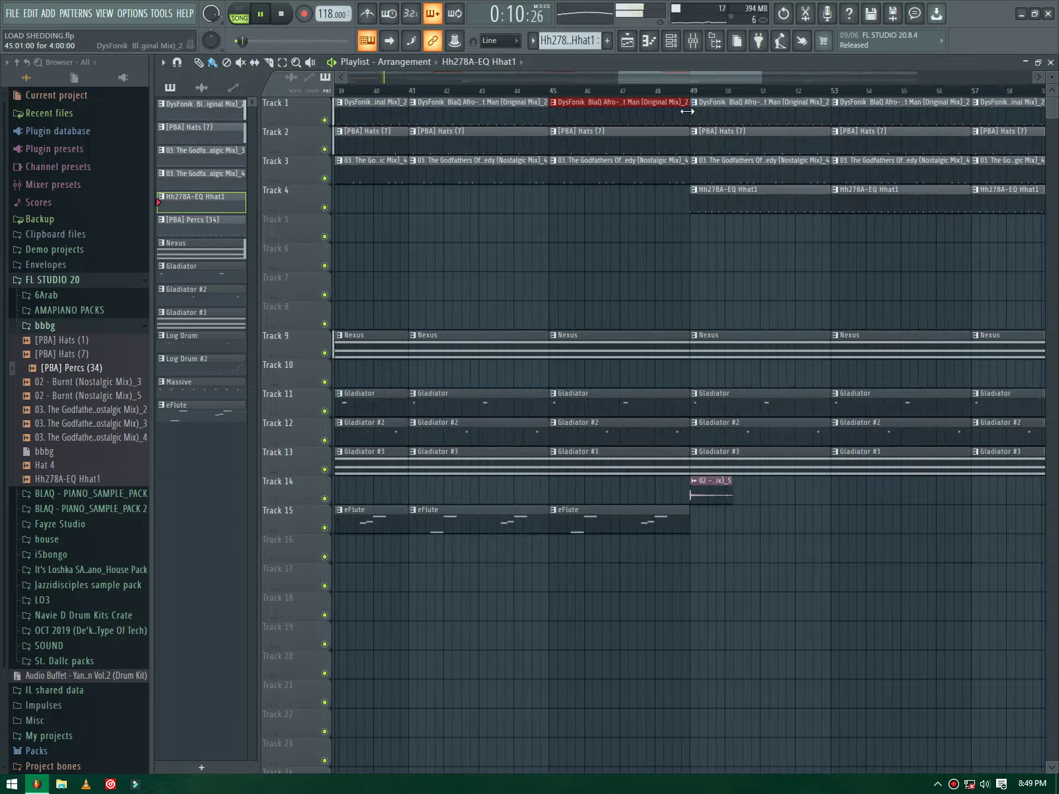
{"action": "scroll", "coordinate": [685, 127], "scroll_direction": "down", "scroll_amount": 4, "text": "ctrl"}
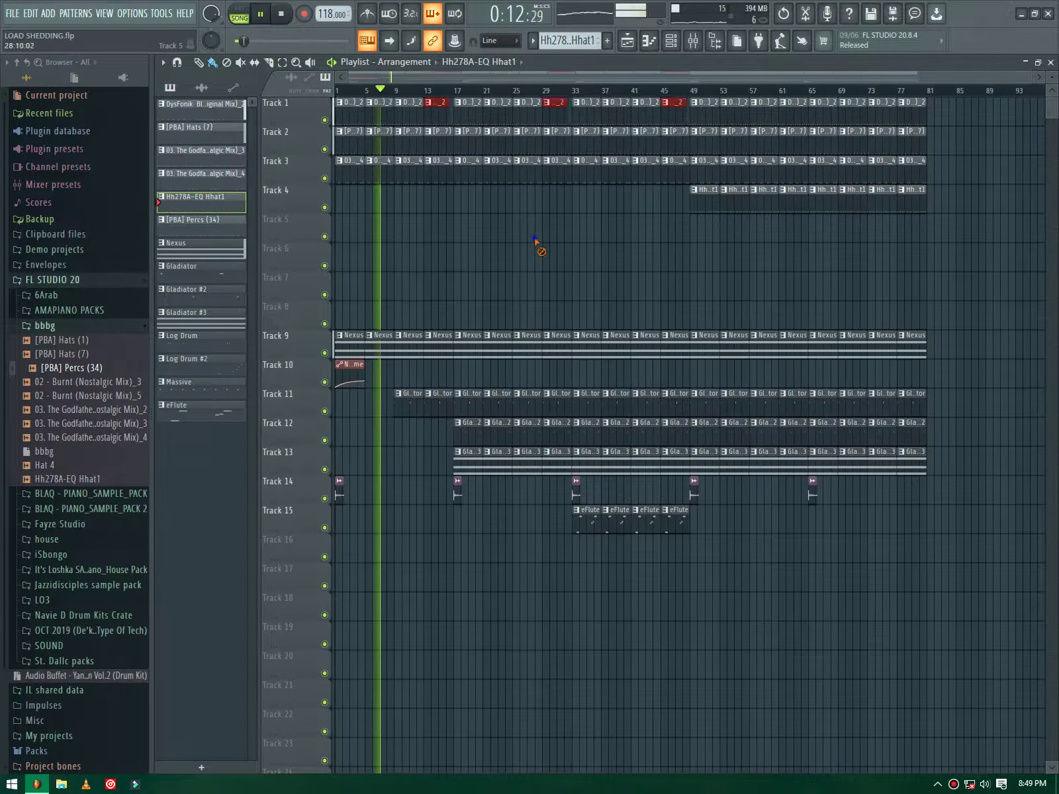
{"action": "right_click", "coordinate": [419, 400]}
{"action": "right_click", "coordinate": [434, 403]}
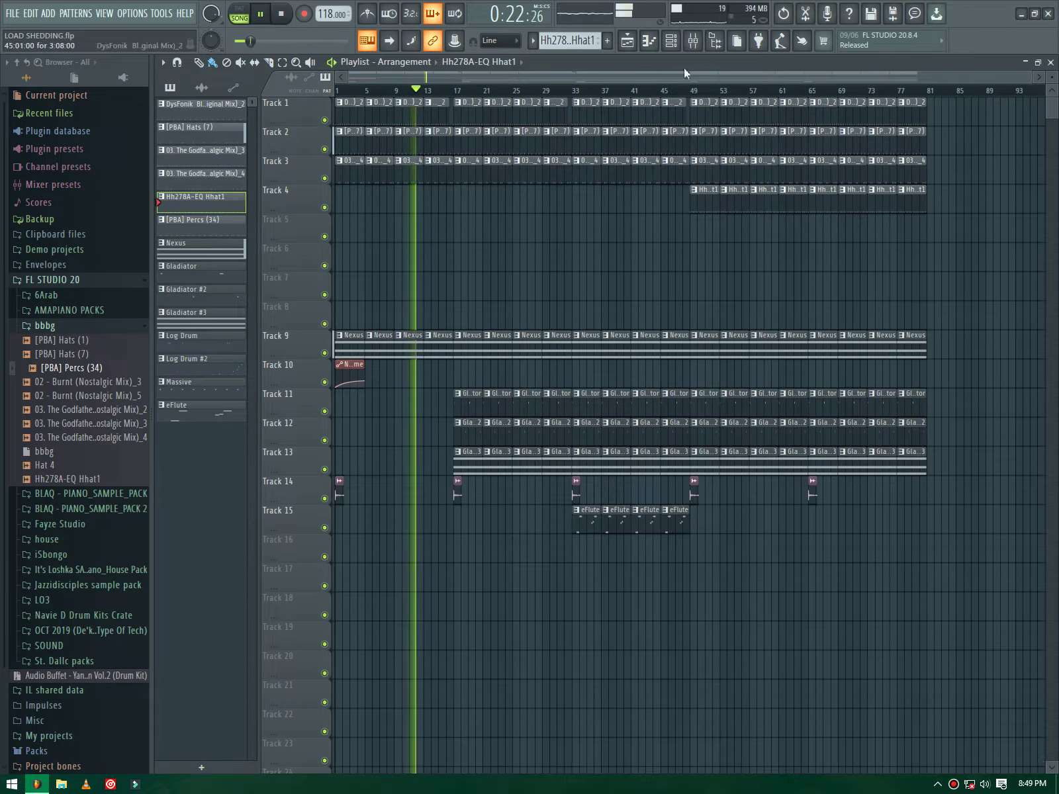
{"action": "key", "text": "F9"}
Step: Lower the Nexus and Gladiator #3 mixer faders and adjust Gladiator #2's stereo separation
{"action": "left_click", "coordinate": [670, 40]}
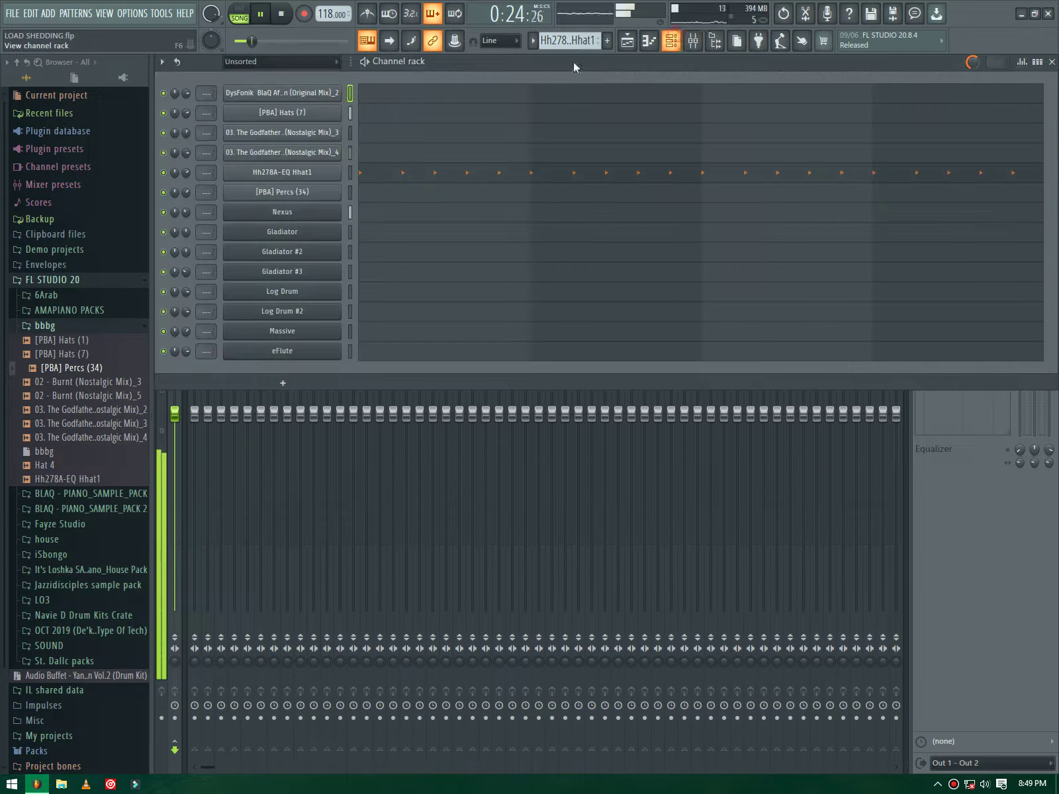
{"action": "double_click", "coordinate": [350, 99]}
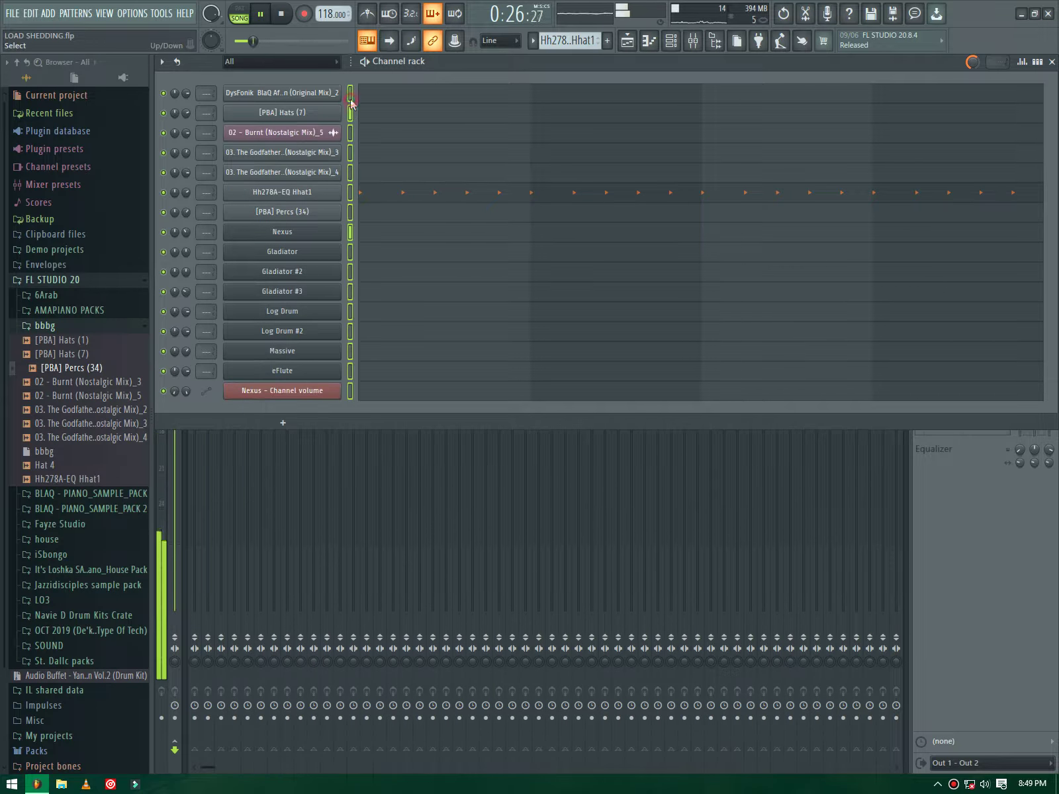
{"action": "key", "text": "F5"}
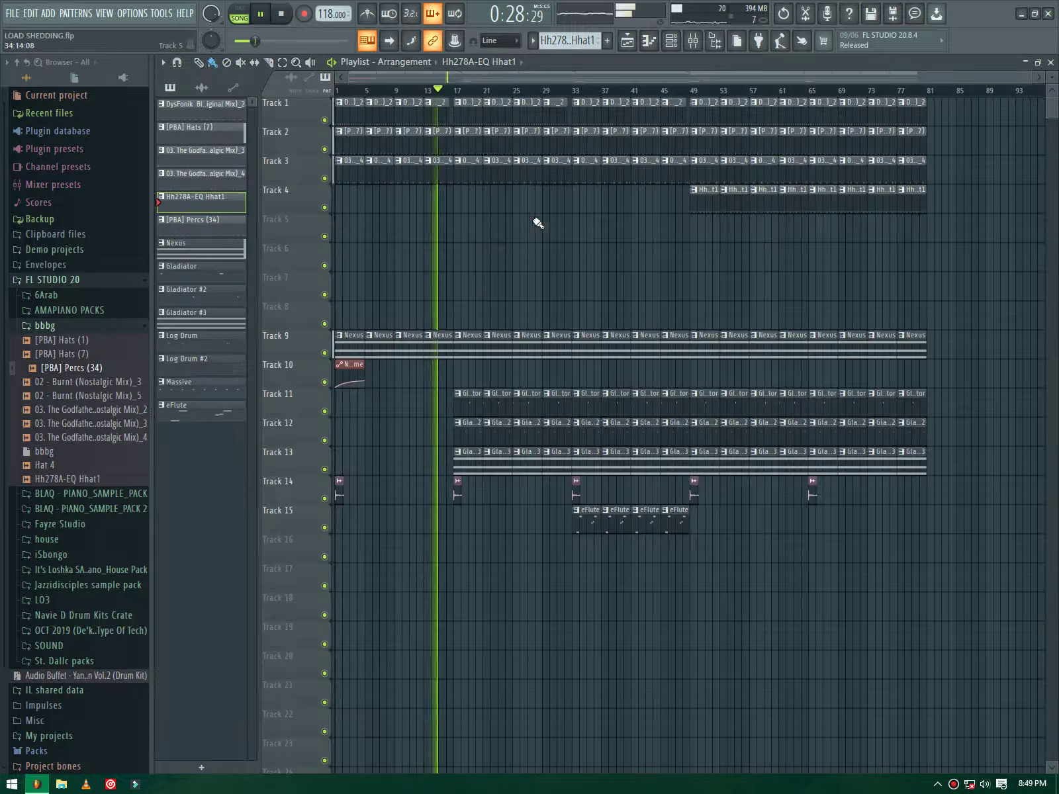
{"action": "key", "text": "F9"}
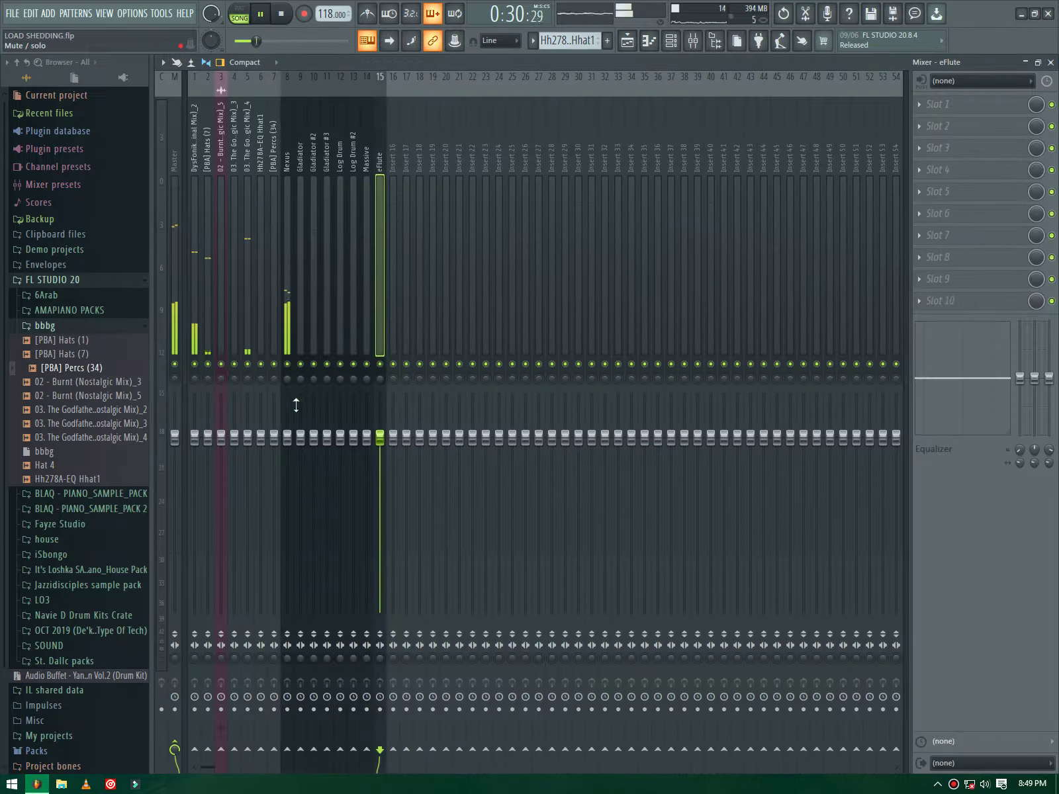
{"action": "left_click_drag", "start_coordinate": [287, 438], "coordinate": [287, 460]}
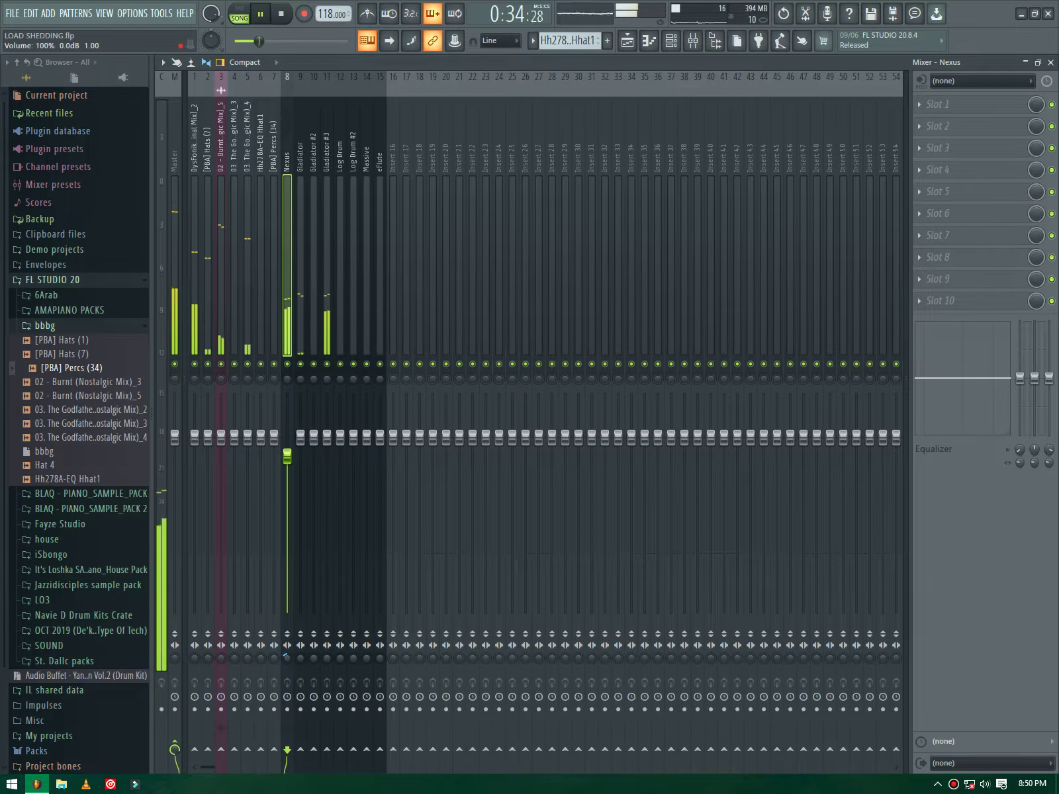
{"action": "left_click_drag", "start_coordinate": [327, 438], "coordinate": [327, 468]}
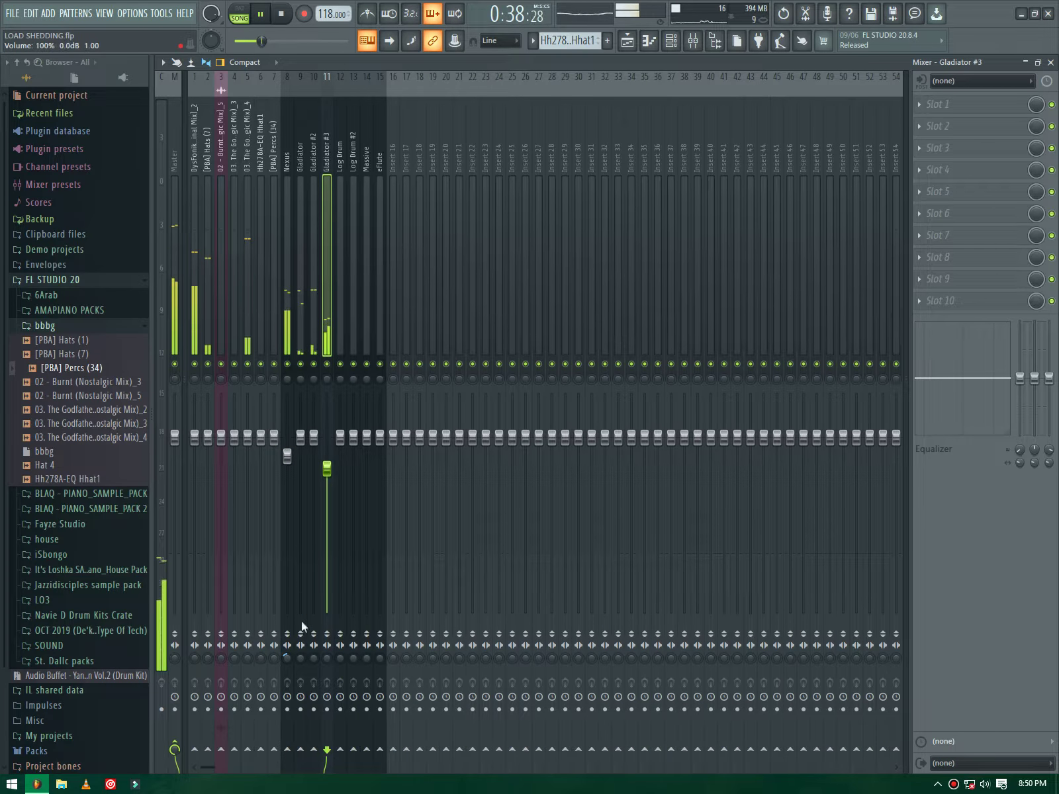
{"action": "left_click_drag", "start_coordinate": [299, 662], "coordinate": [313, 670]}
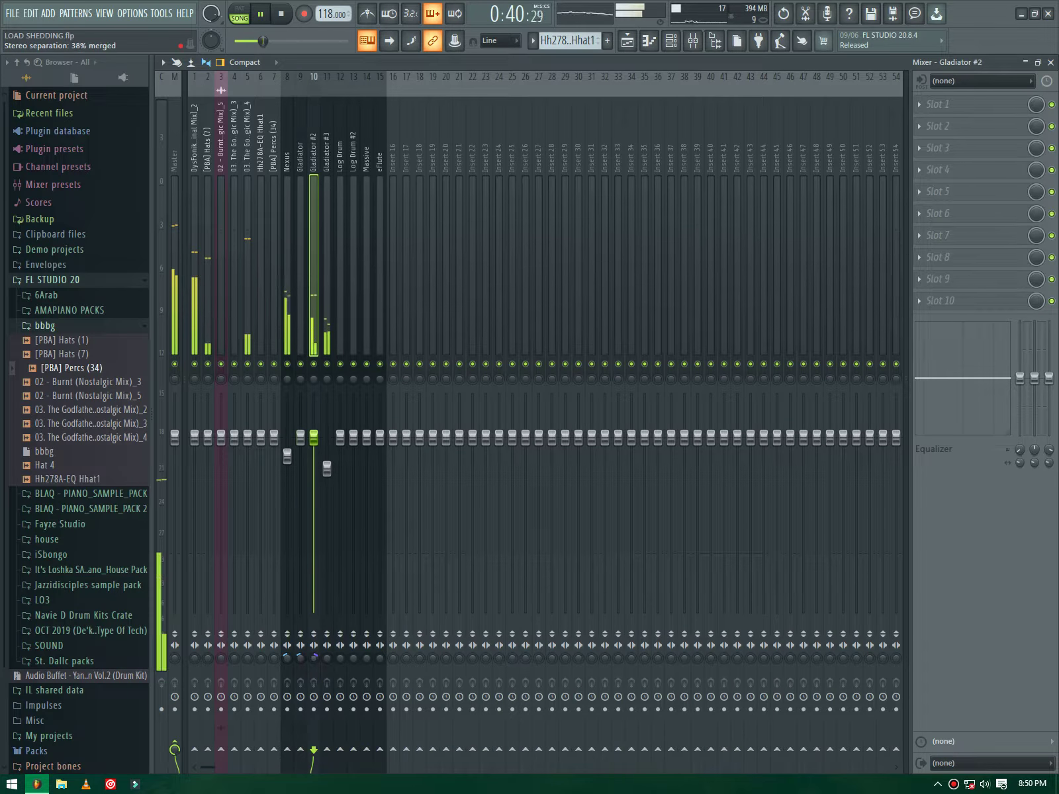
{"action": "key", "text": "F5"}
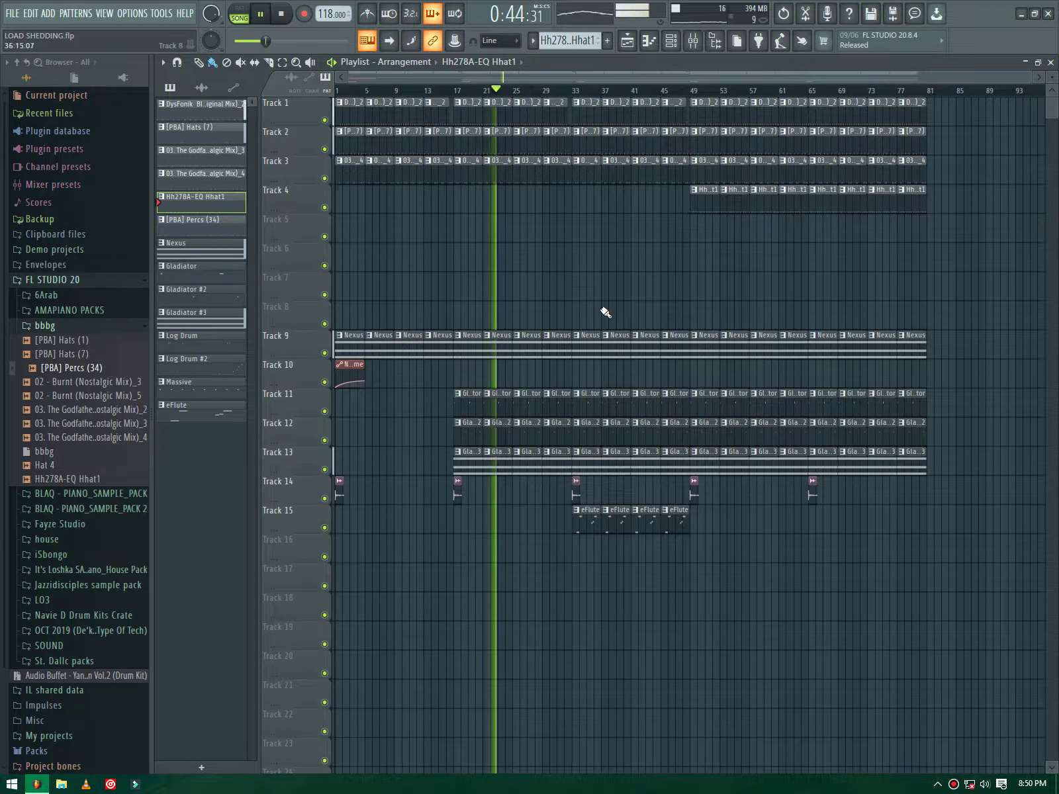
Step: Paint Godfathers Deep Remedy clips on Track 6 from bar 49 to 81
{"action": "left_click", "coordinate": [197, 230]}
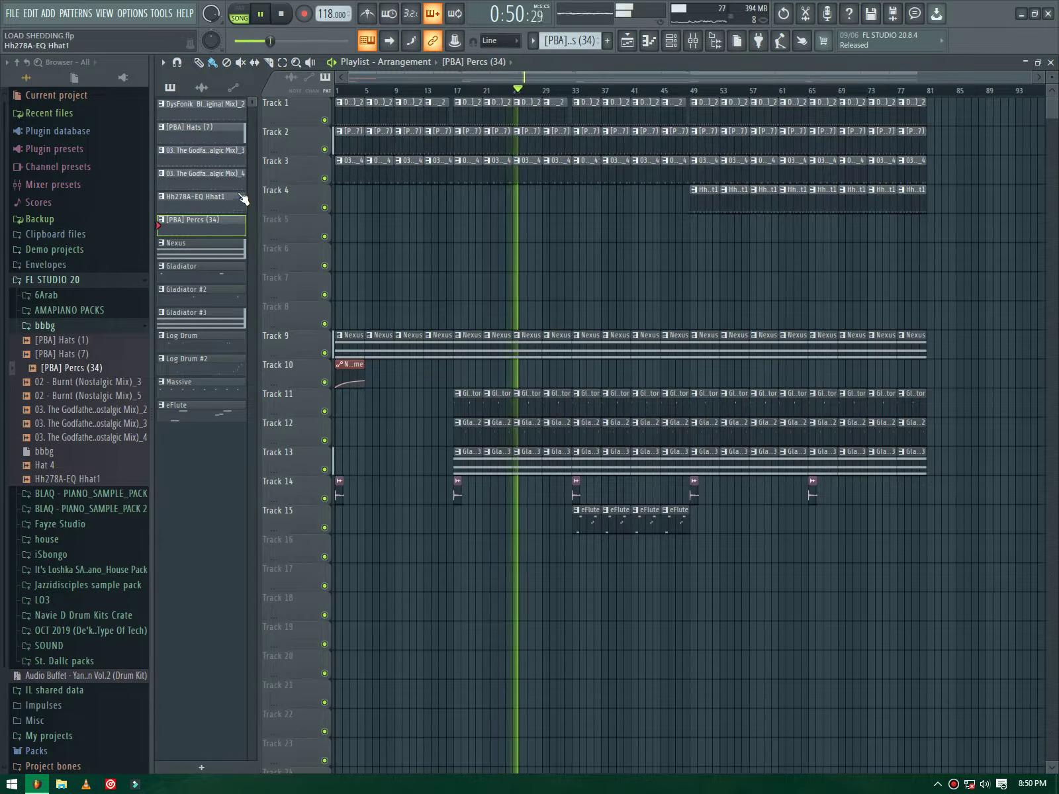
{"action": "left_click", "coordinate": [200, 155]}
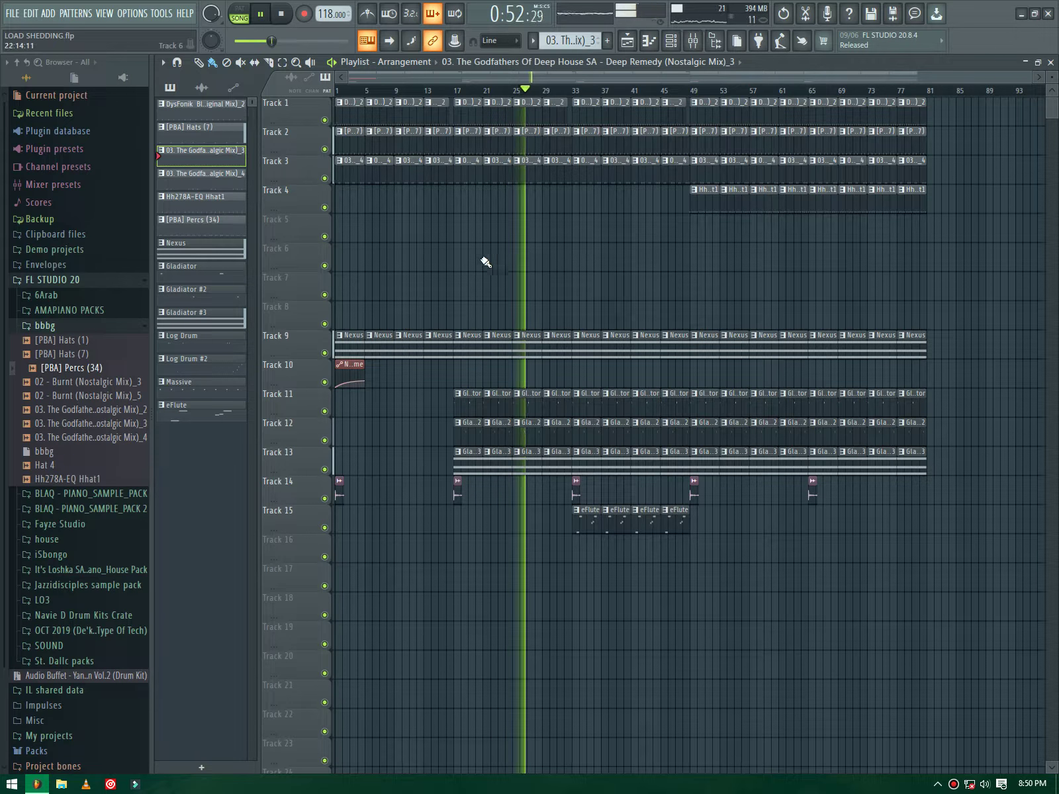
{"action": "left_click_drag", "start_coordinate": [459, 254], "coordinate": [916, 261]}
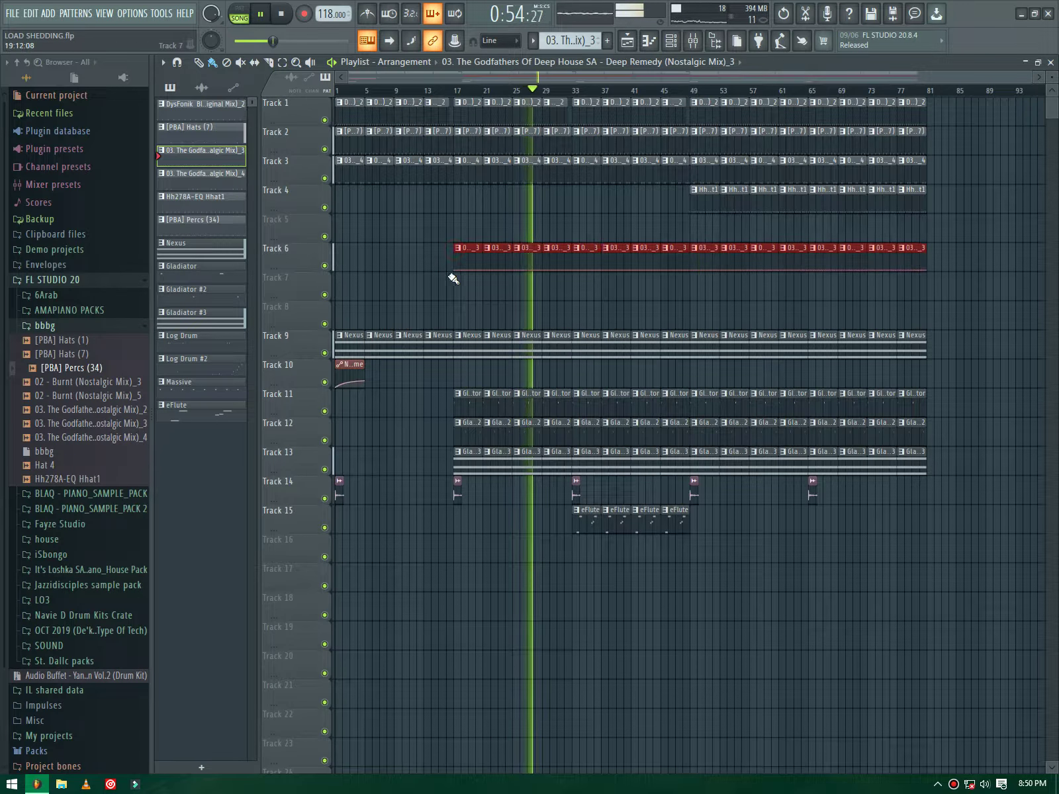
{"action": "left_click_drag", "start_coordinate": [459, 257], "coordinate": [688, 268]}
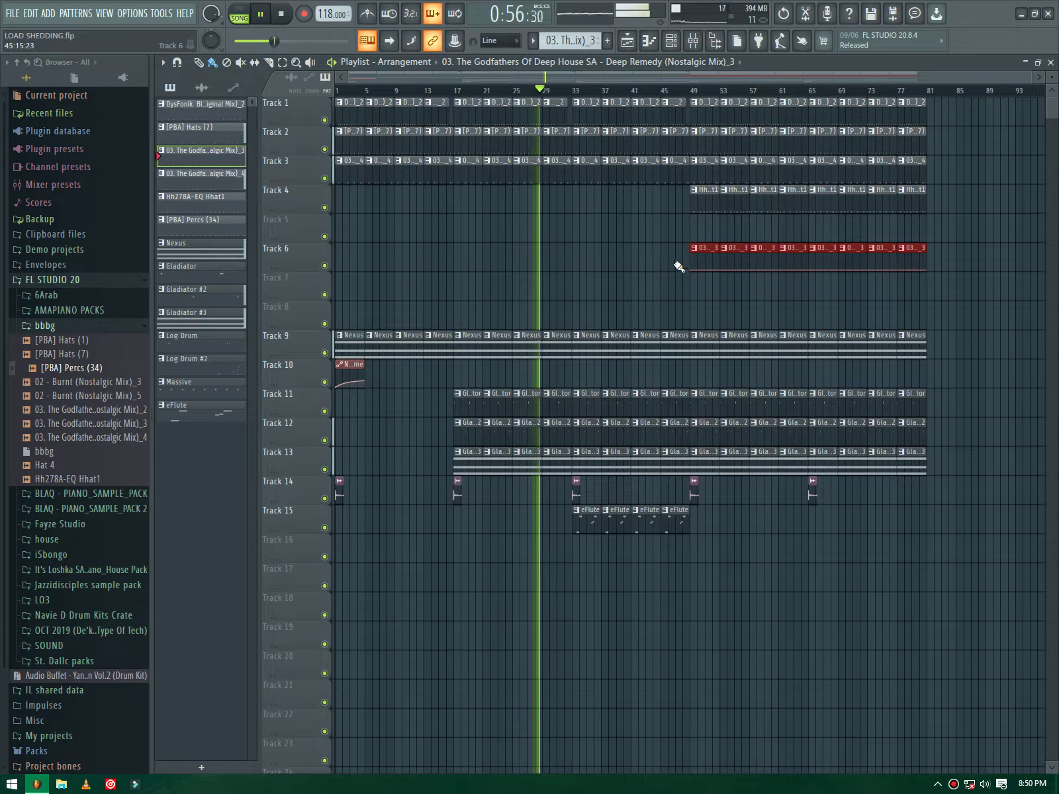
{"action": "left_click", "coordinate": [709, 219]}
{"action": "right_click", "coordinate": [713, 228]}
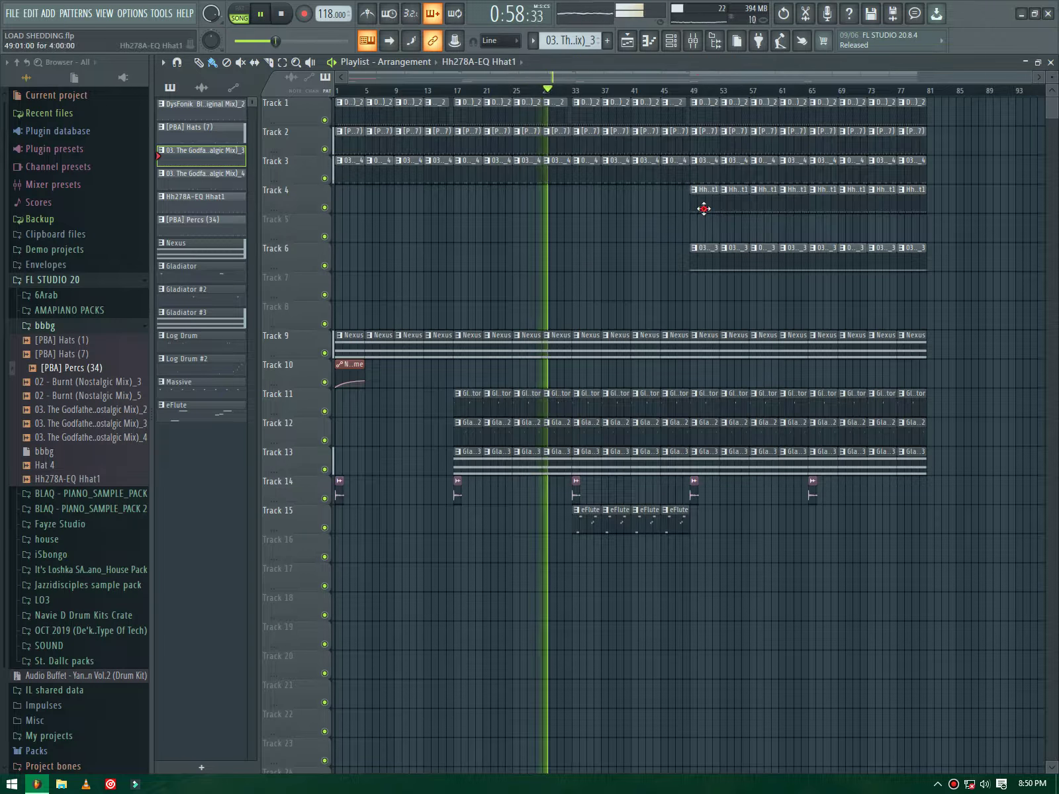
Step: Extend Track 4's hats back to bar 33, add Percs on Track 8 at bars 65–81, and shorten the eFlute clips
{"action": "left_click_drag", "start_coordinate": [702, 207], "coordinate": [565, 213]}
{"action": "left_click", "coordinate": [225, 233]}
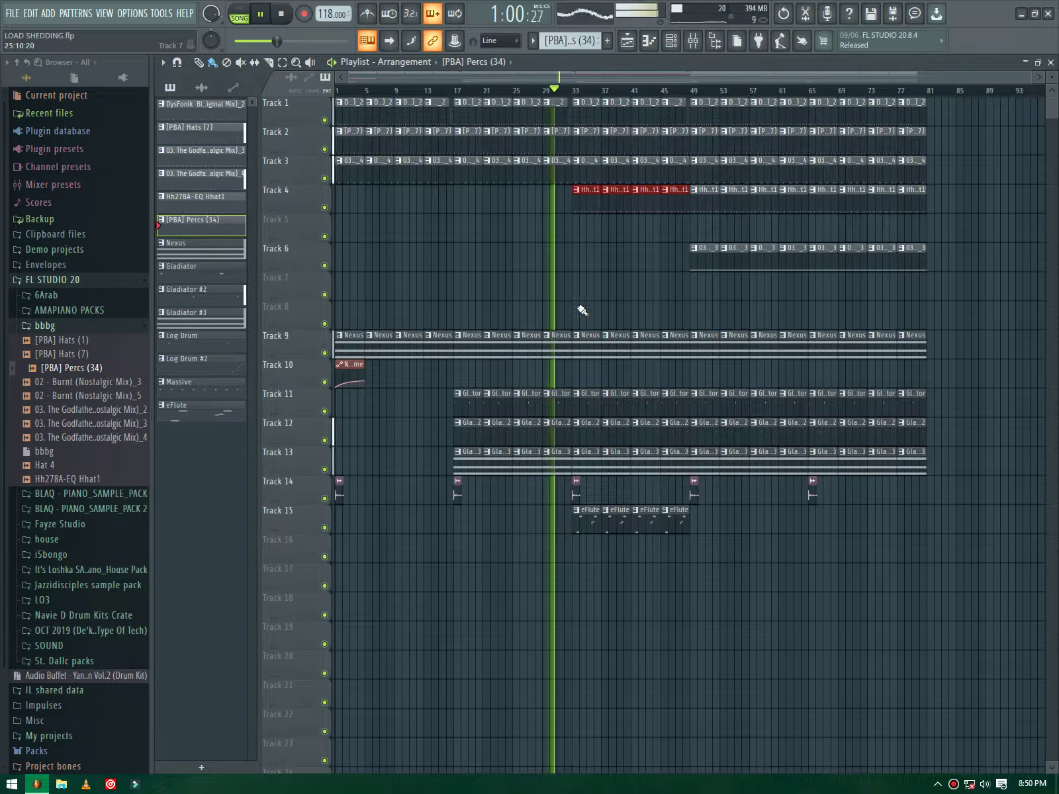
{"action": "left_click_drag", "start_coordinate": [575, 310], "coordinate": [927, 310]}
{"action": "left_click_drag", "start_coordinate": [573, 311], "coordinate": [788, 316]}
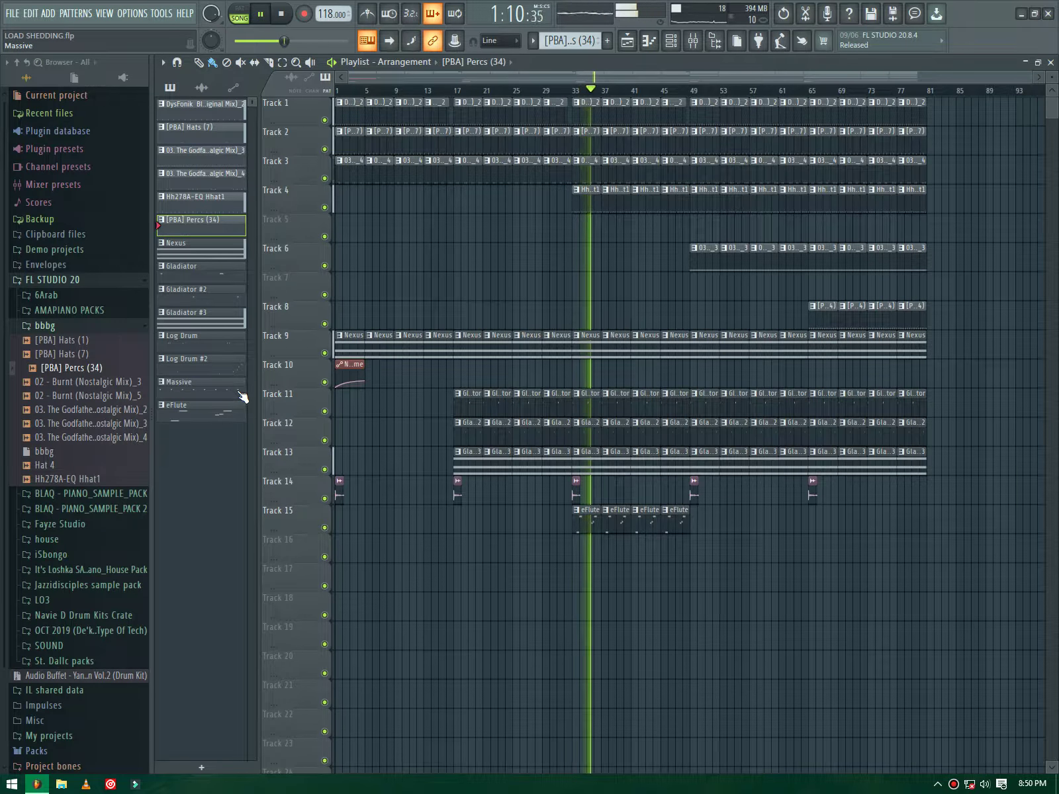
{"action": "left_click_drag", "start_coordinate": [611, 531], "coordinate": [675, 517]}
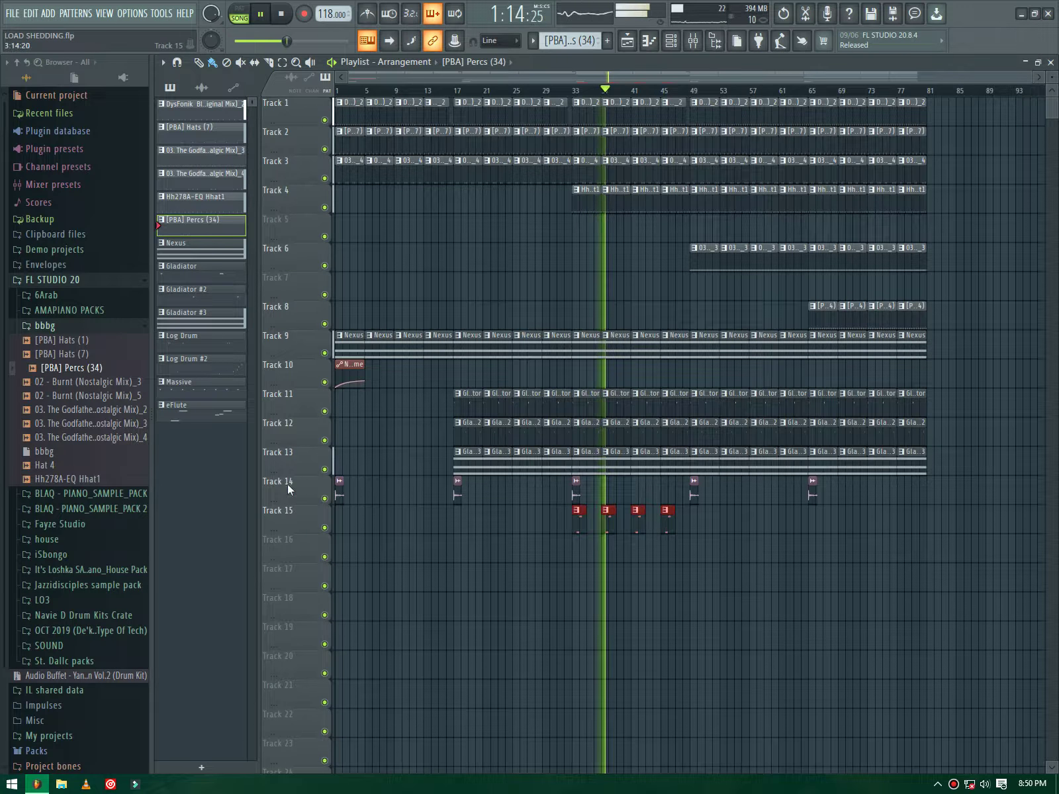
Step: Paint Massive clips on Track 16 from bar 49 to 81
{"action": "left_click", "coordinate": [204, 396]}
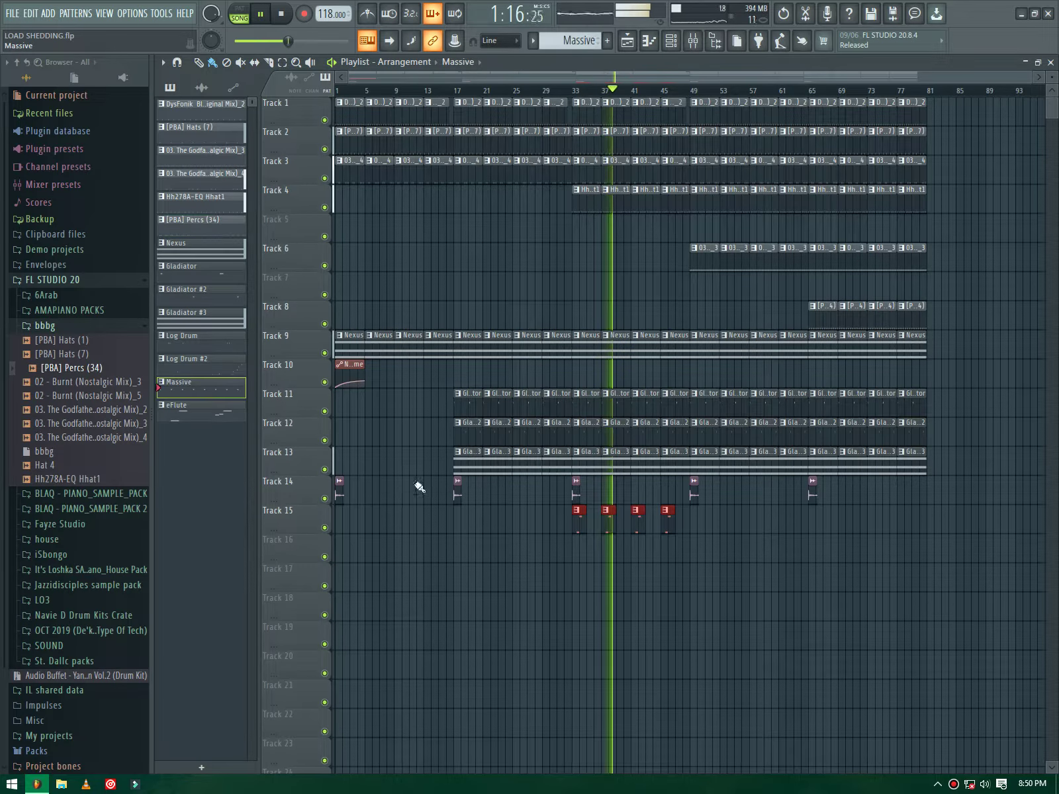
{"action": "mouse_move", "coordinate": [575, 542]}
{"action": "left_mouse_down"}
{"action": "mouse_move", "coordinate": [609, 558]}
{"action": "mouse_move", "coordinate": [929, 558]}
{"action": "mouse_move", "coordinate": [854, 571]}
{"action": "left_mouse_up"}
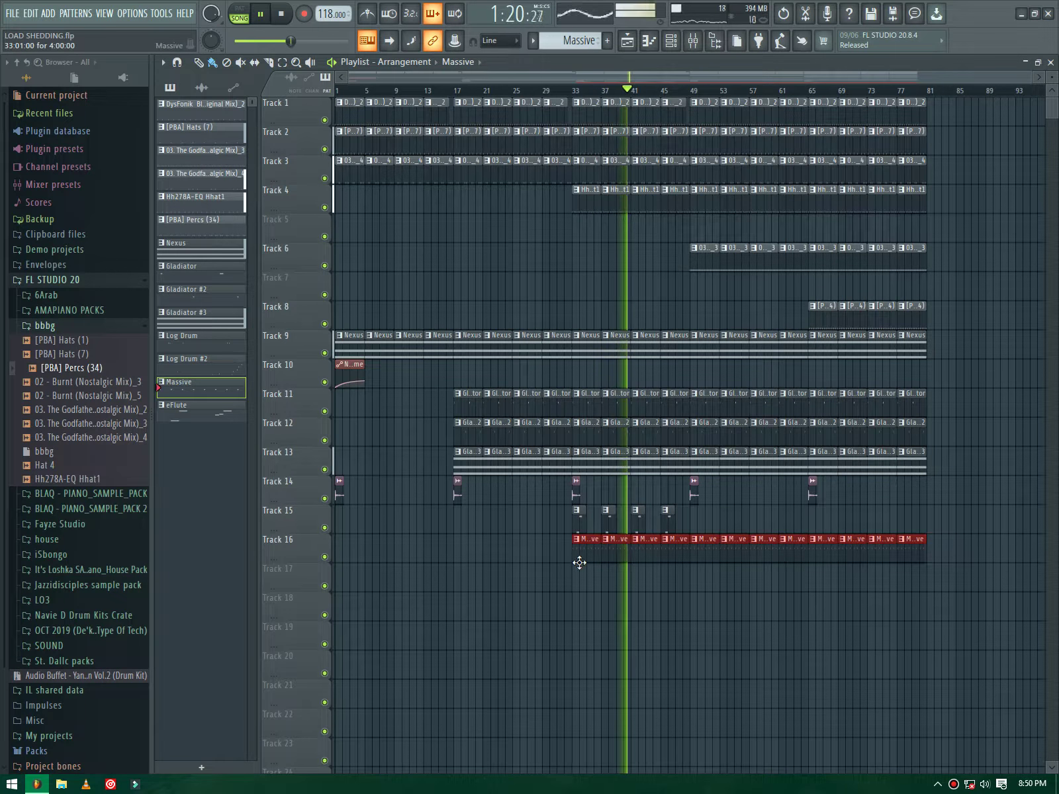
{"action": "mouse_move", "coordinate": [649, 566]}
{"action": "left_mouse_down"}
{"action": "mouse_move", "coordinate": [686, 563]}
{"action": "mouse_move", "coordinate": [584, 523]}
{"action": "mouse_move", "coordinate": [700, 523]}
{"action": "left_mouse_up"}
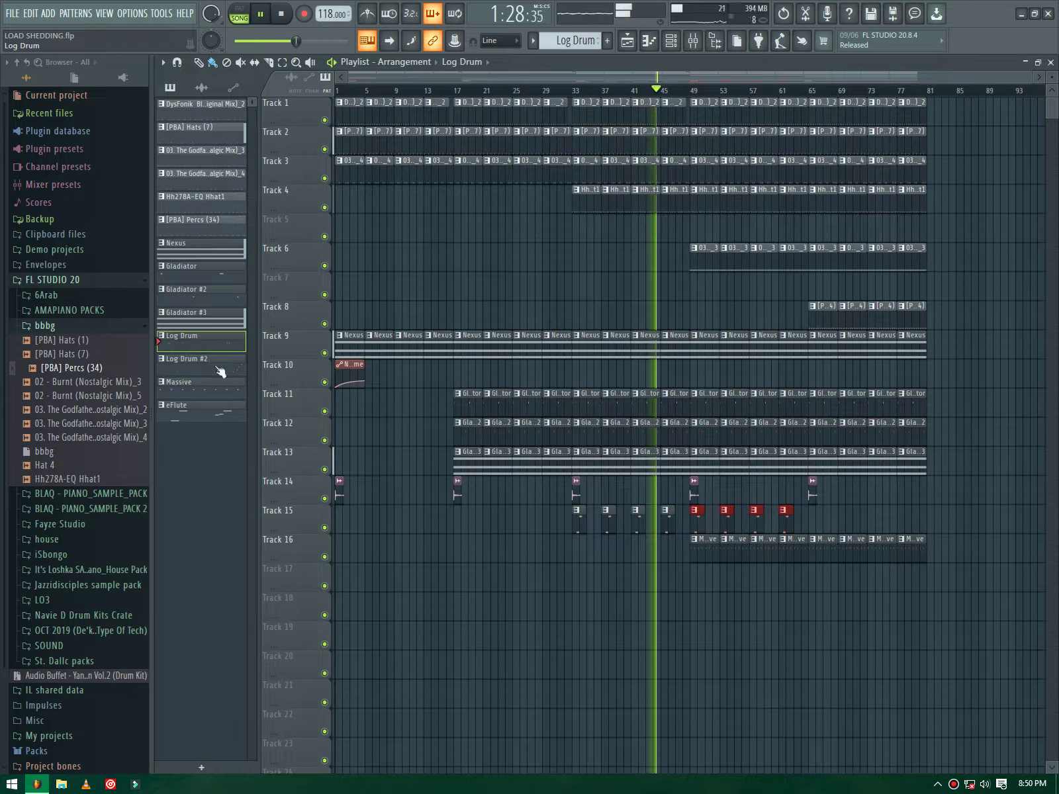
Step: Place a lengthened Log Drum clip on Track 17 at bar 49 and repeat it through bar 81
{"action": "left_click", "coordinate": [691, 573]}
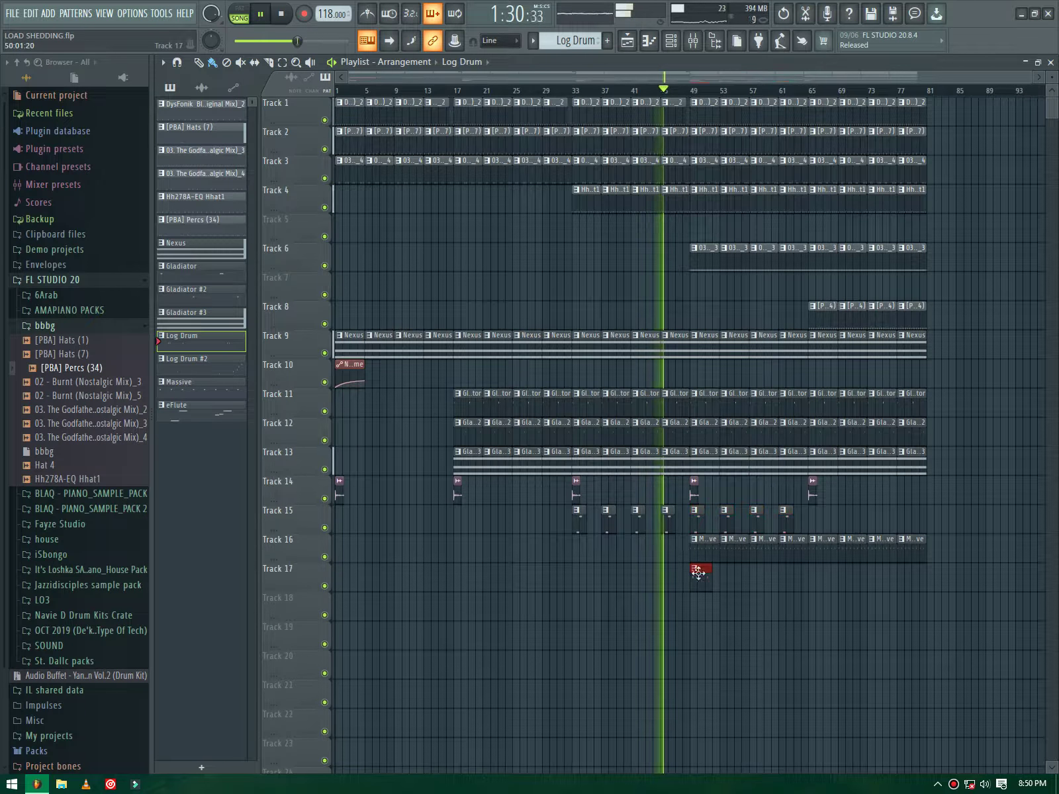
{"action": "left_click_drag", "start_coordinate": [711, 576], "coordinate": [718, 583]}
{"action": "key", "text": "ctrl+b"}
{"action": "key", "text": "ctrl+b"}
{"action": "key", "text": "ctrl+b"}
{"action": "key", "text": "ctrl+b"}
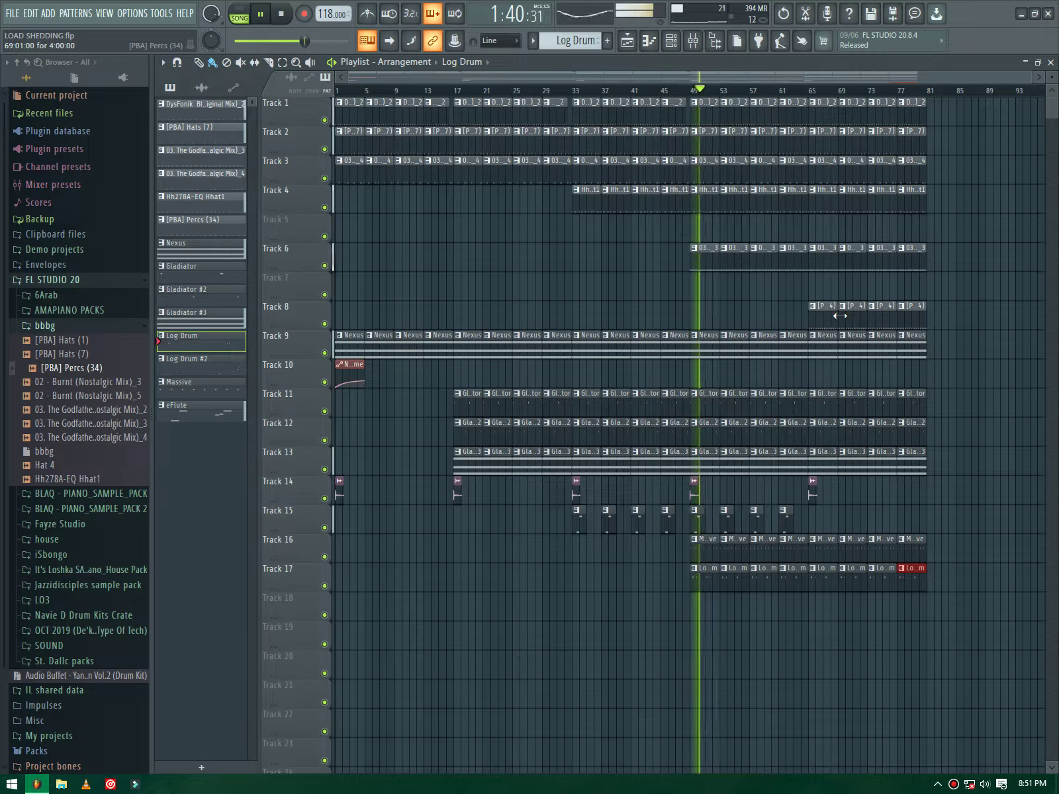
{"action": "scroll", "coordinate": [879, 373], "scroll_direction": "up", "scroll_amount": 3}
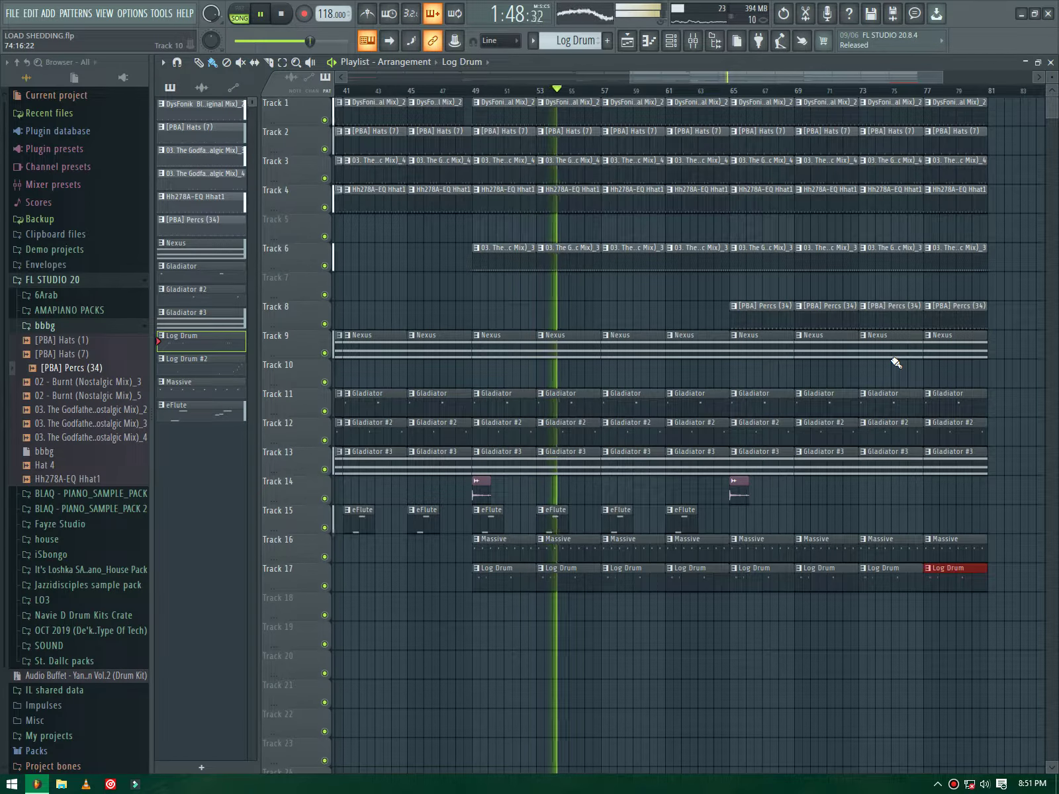
Step: Adjust the length of the bar-61 clips on Tracks 1–4
{"action": "scroll", "coordinate": [752, 199], "scroll_direction": "up", "scroll_amount": 3}
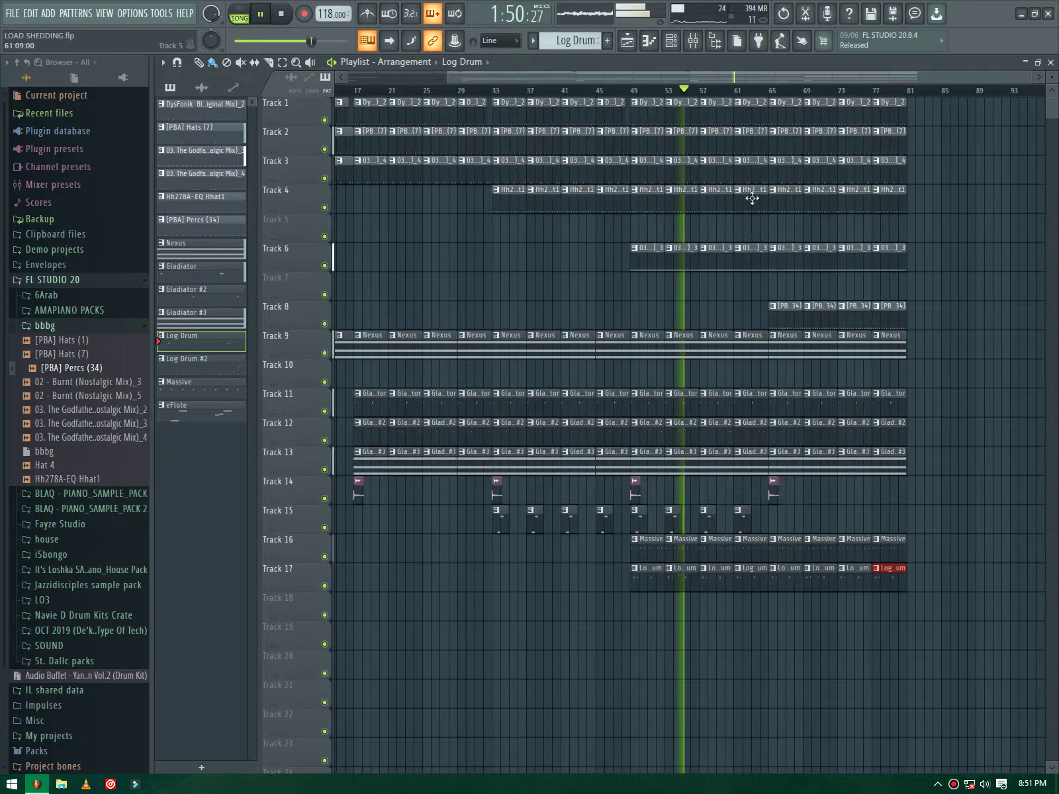
{"action": "left_click_drag", "start_coordinate": [784, 113], "coordinate": [766, 195]}
{"action": "scroll", "coordinate": [693, 333], "scroll_direction": "down", "scroll_amount": 4}
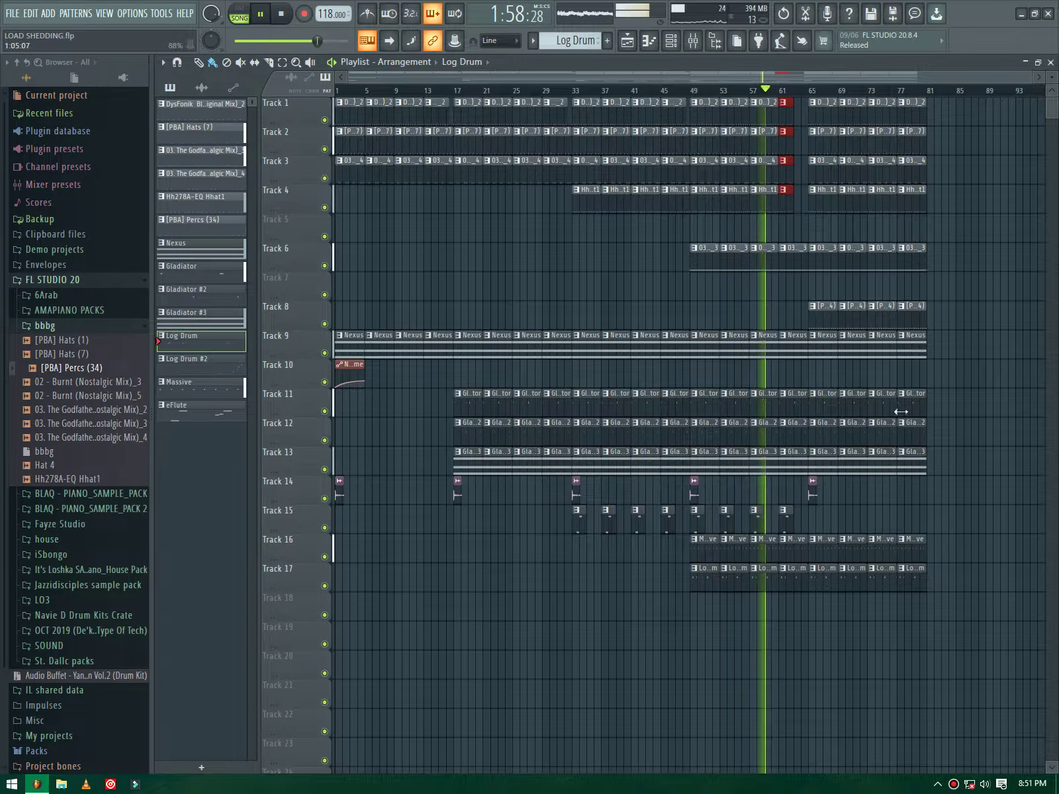
{"action": "scroll", "coordinate": [994, 428], "scroll_direction": "up", "scroll_amount": 2}
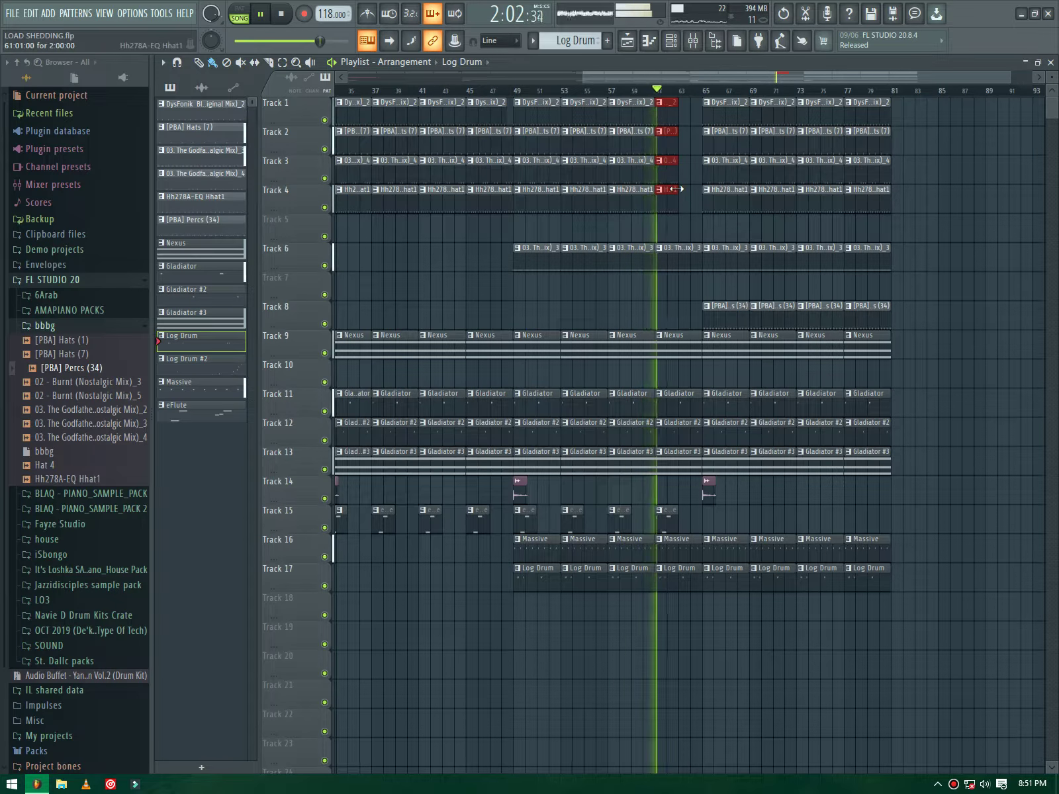
{"action": "left_click_drag", "start_coordinate": [677, 190], "coordinate": [683, 189]}
Step: Duplicate the bar 65–81 clips past bar 81 and repeat the four eFlute clips on Track 15
{"action": "left_click_drag", "start_coordinate": [892, 111], "coordinate": [702, 581]}
{"action": "key", "text": "ctrl+b"}
{"action": "left_click_drag", "start_coordinate": [591, 531], "coordinate": [408, 504]}
{"action": "key", "text": "ctrl+b"}
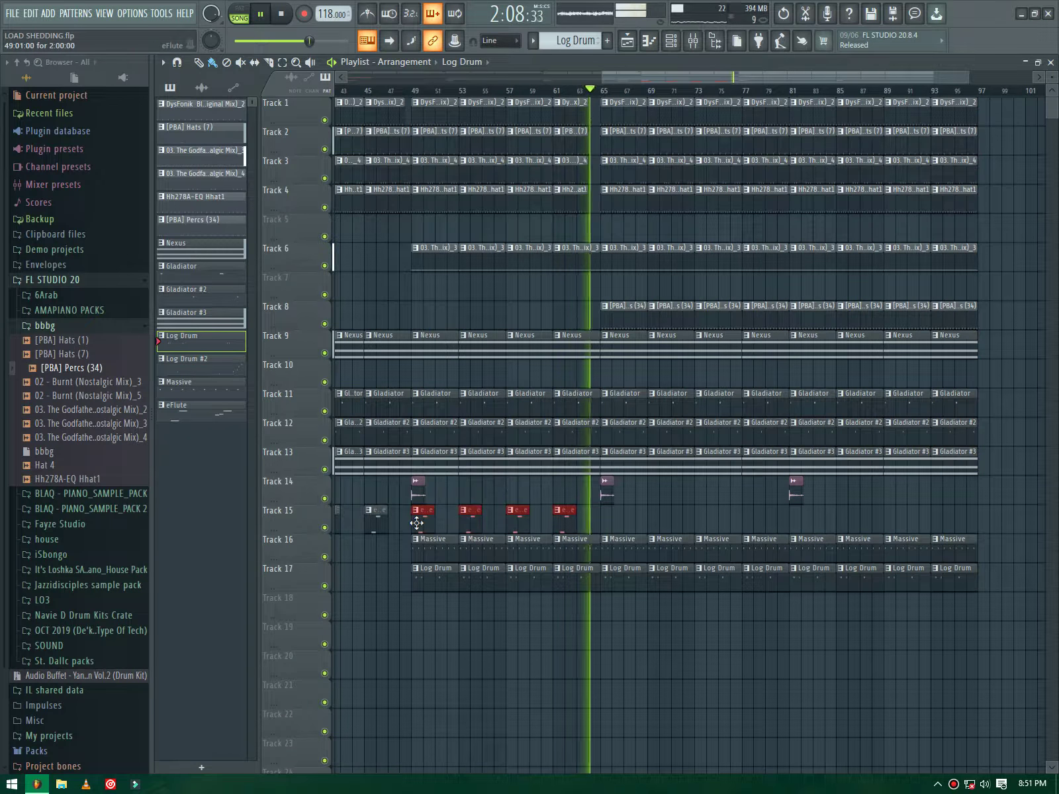
{"action": "left_click_drag", "start_coordinate": [578, 522], "coordinate": [602, 525]}
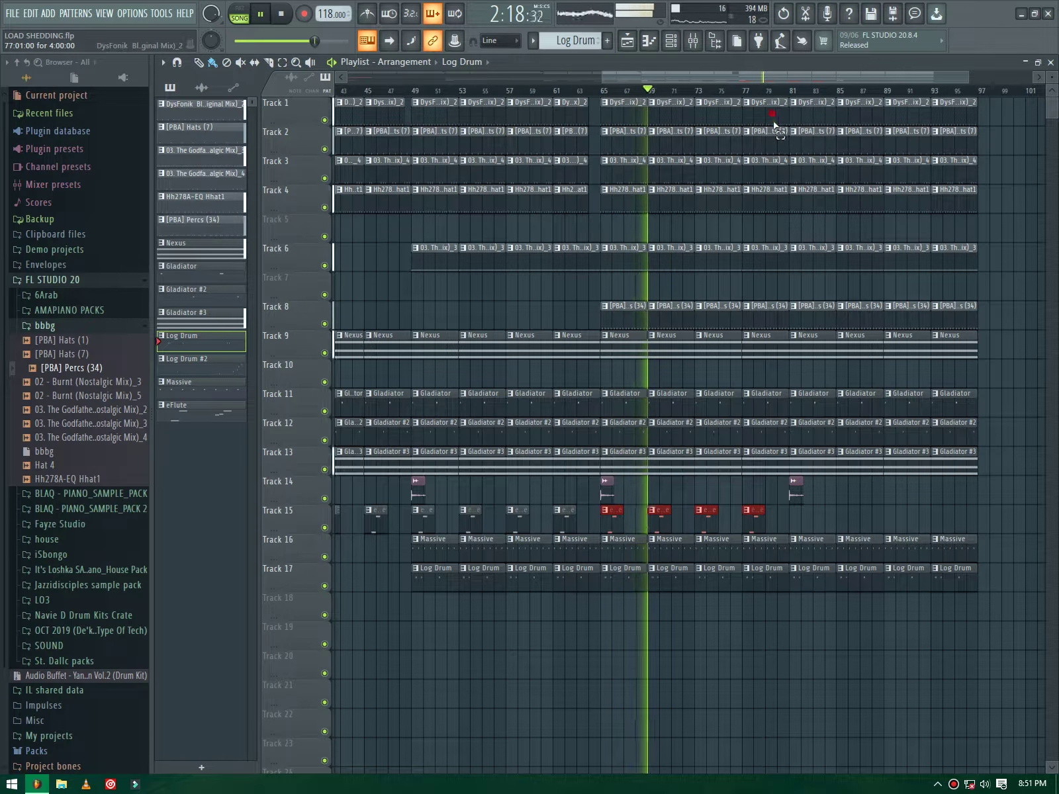
Step: Select the bar-77 clips on Tracks 1–4 for trimming to bar 79
{"action": "left_click", "coordinate": [784, 205]}
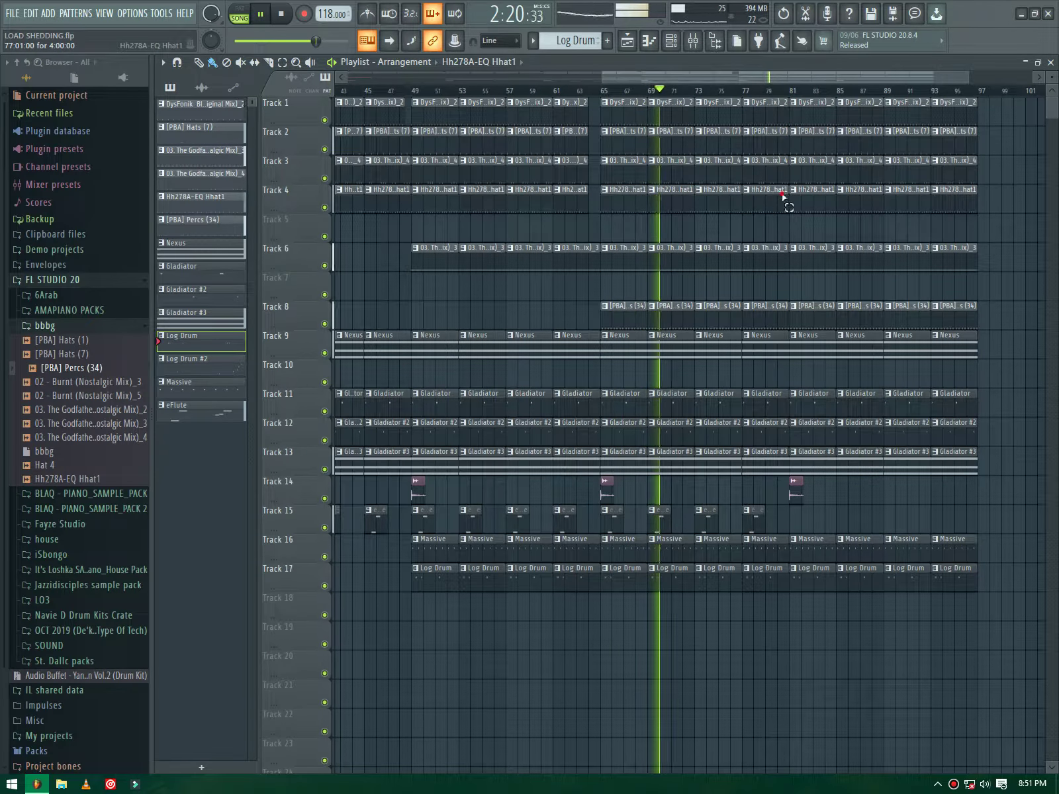
{"action": "left_click_drag", "start_coordinate": [783, 196], "coordinate": [765, 123]}
{"action": "scroll", "coordinate": [851, 315], "scroll_direction": "down", "scroll_amount": 3}
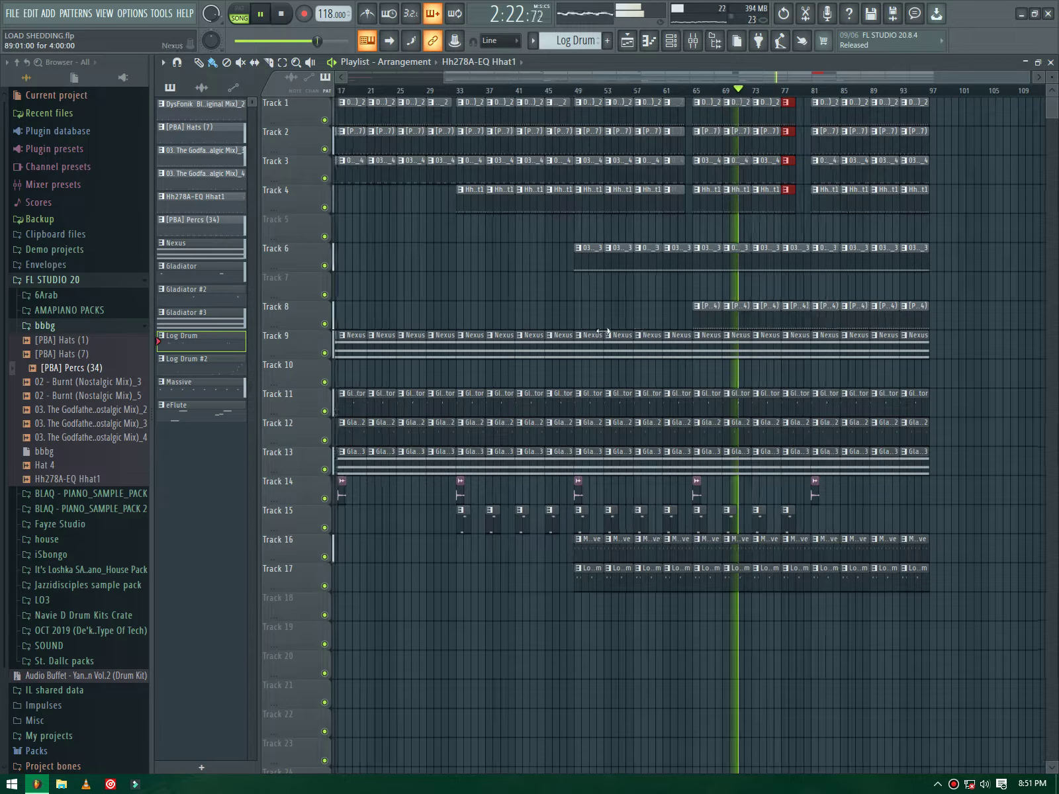
Step: Place Log Drum #2 on Track 18 at bar 81 and copy the bar 65–77 eFlute clips to bar 81
{"action": "left_click", "coordinate": [217, 372]}
{"action": "left_click", "coordinate": [817, 617]}
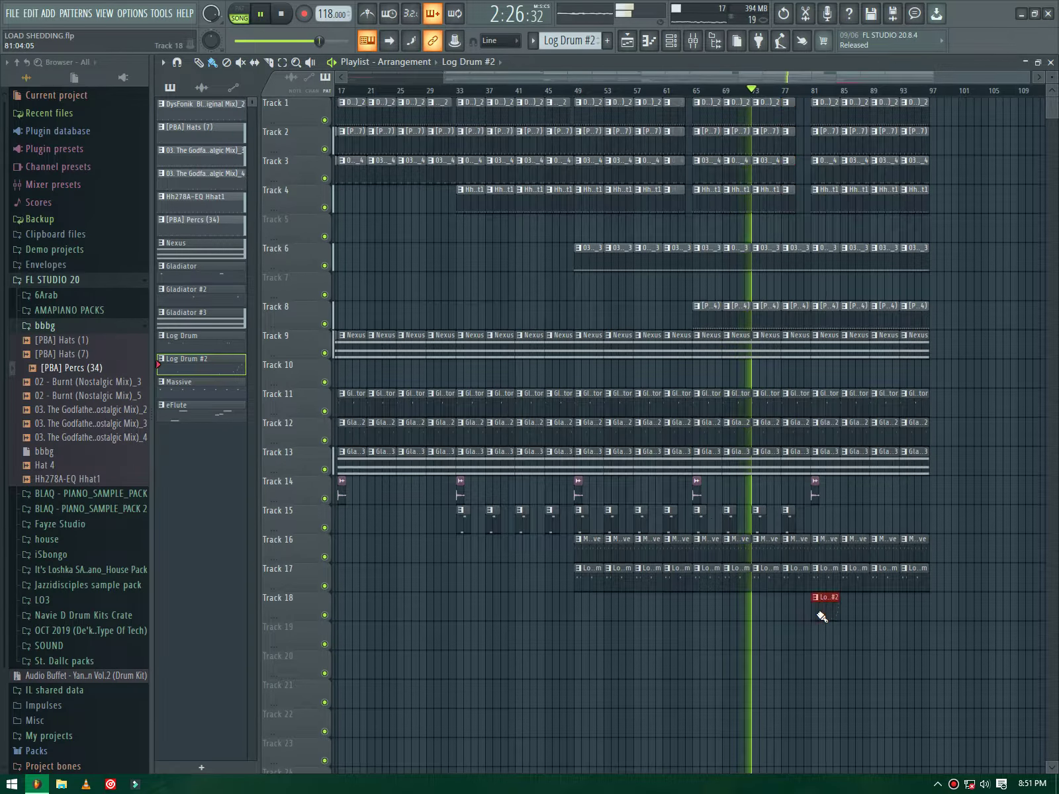
{"action": "left_click_drag", "start_coordinate": [799, 530], "coordinate": [700, 504]}
{"action": "key", "text": "ctrl+b"}
{"action": "left_click_drag", "start_coordinate": [797, 521], "coordinate": [816, 523]}
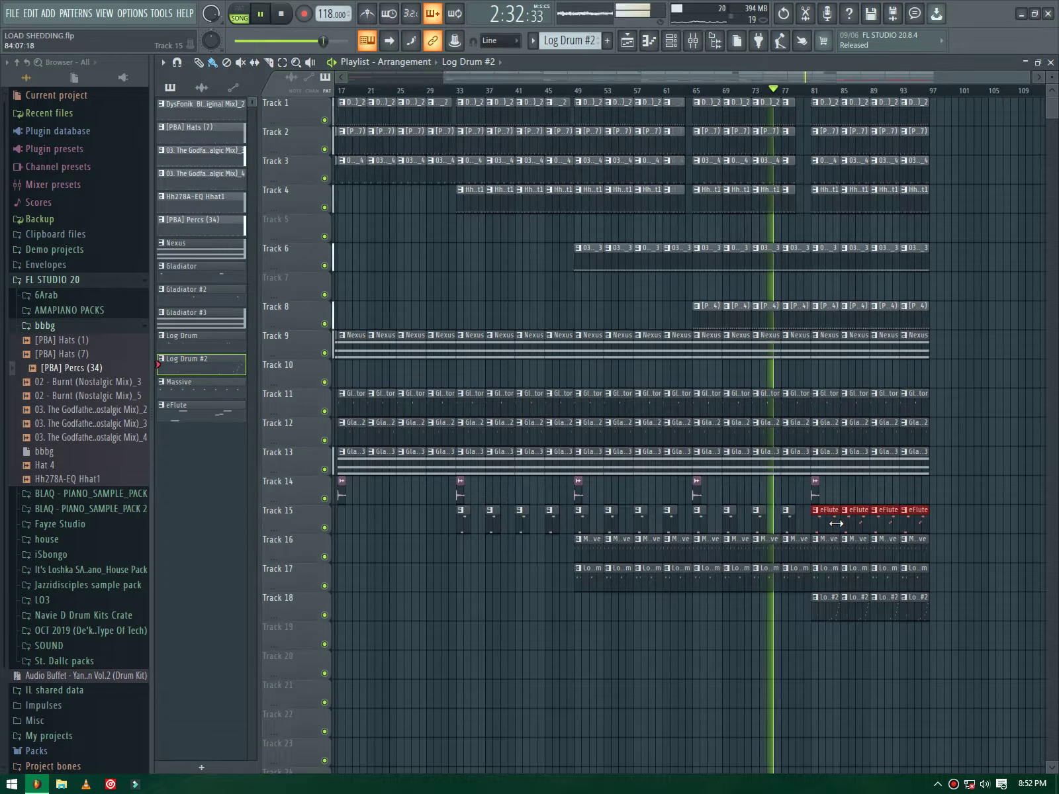
Step: Play from bar 79, remove Track 9's Nexus clips after bar 81, and select bars 81–97
{"action": "scroll", "coordinate": [886, 573], "scroll_direction": "up", "scroll_amount": 5}
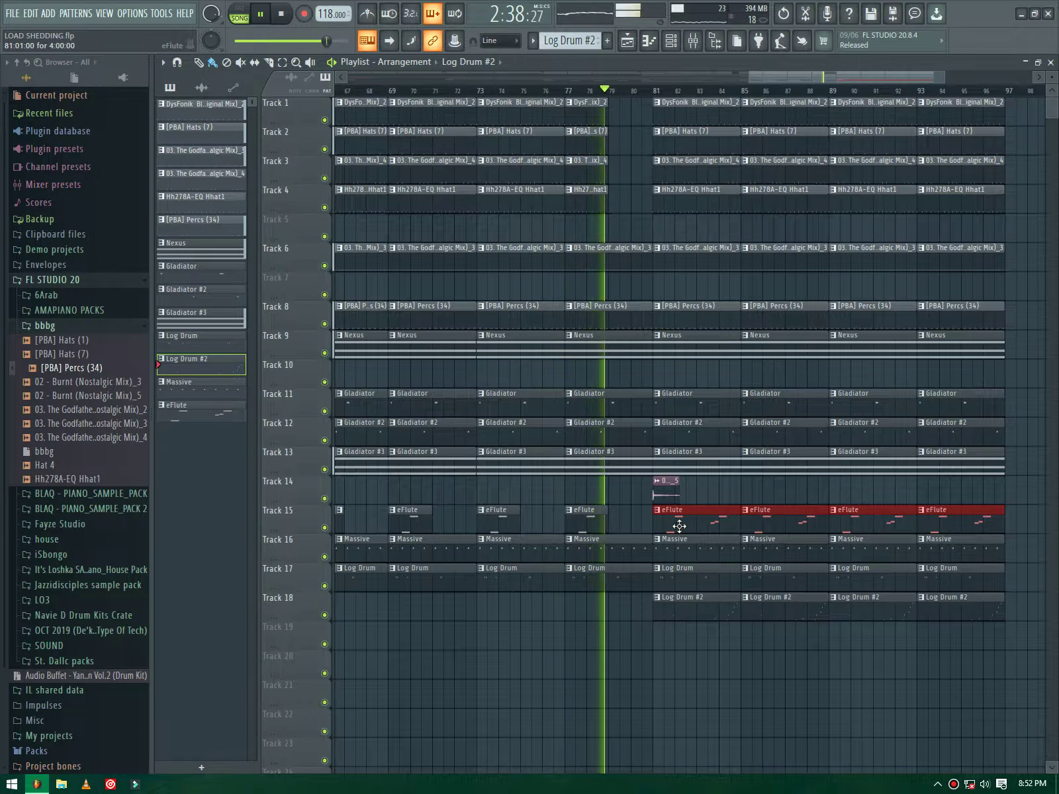
{"action": "scroll", "coordinate": [880, 542], "scroll_direction": "down", "scroll_amount": 2}
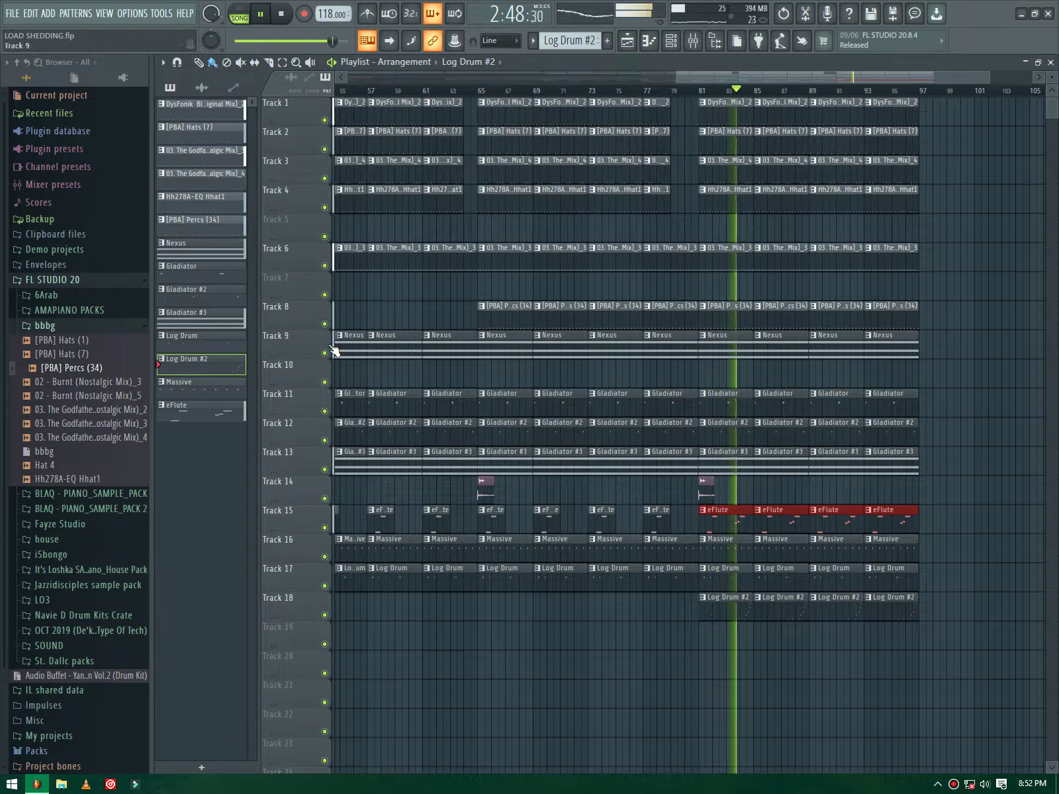
{"action": "key", "text": "space"}
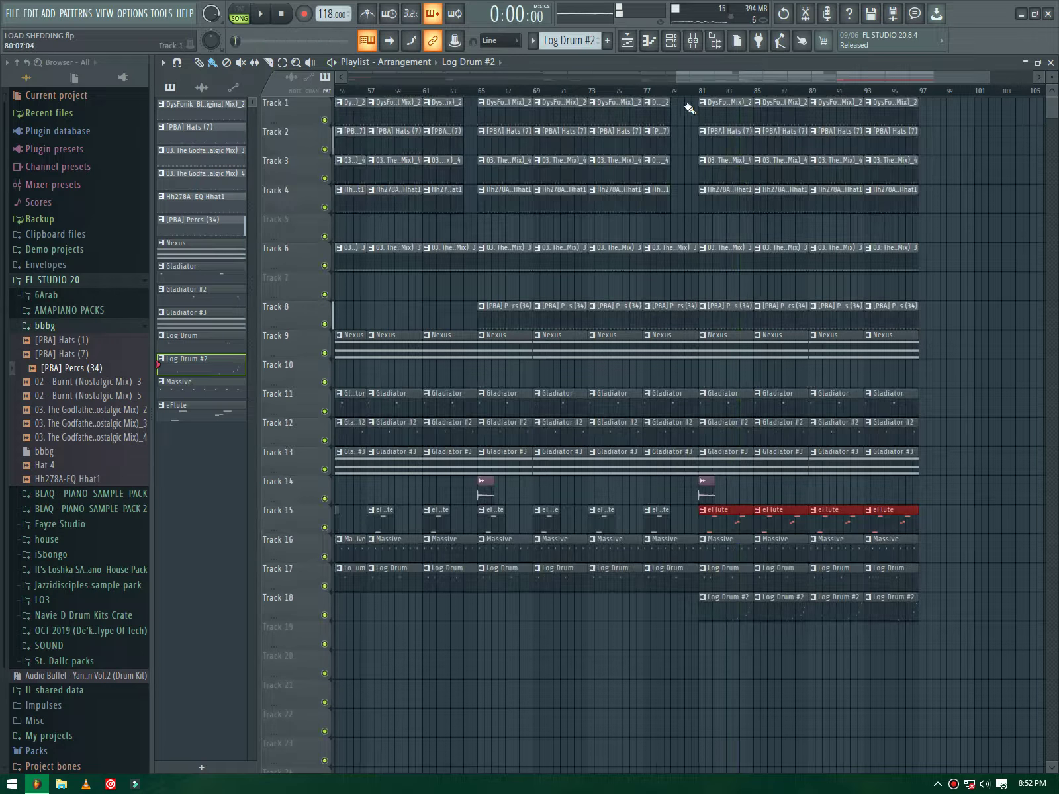
{"action": "left_click", "coordinate": [664, 91]}
{"action": "key", "text": "space"}
{"action": "left_click_drag", "start_coordinate": [714, 346], "coordinate": [925, 361]}
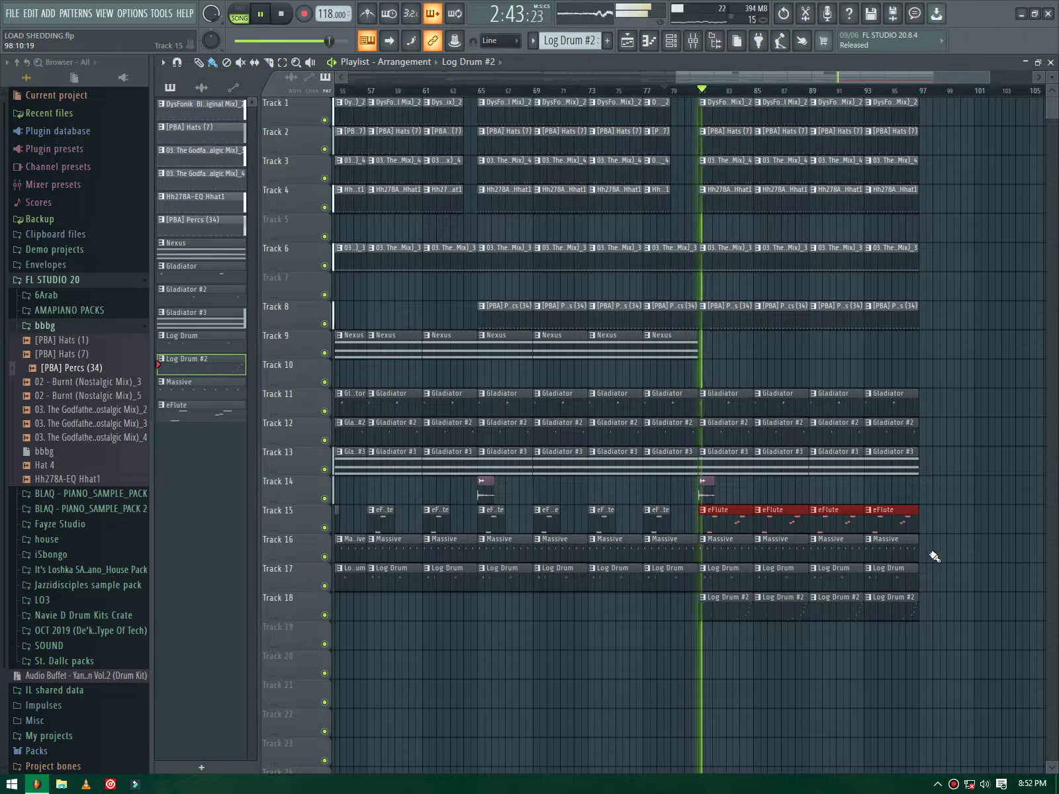
{"action": "left_click_drag", "start_coordinate": [923, 645], "coordinate": [701, 90]}
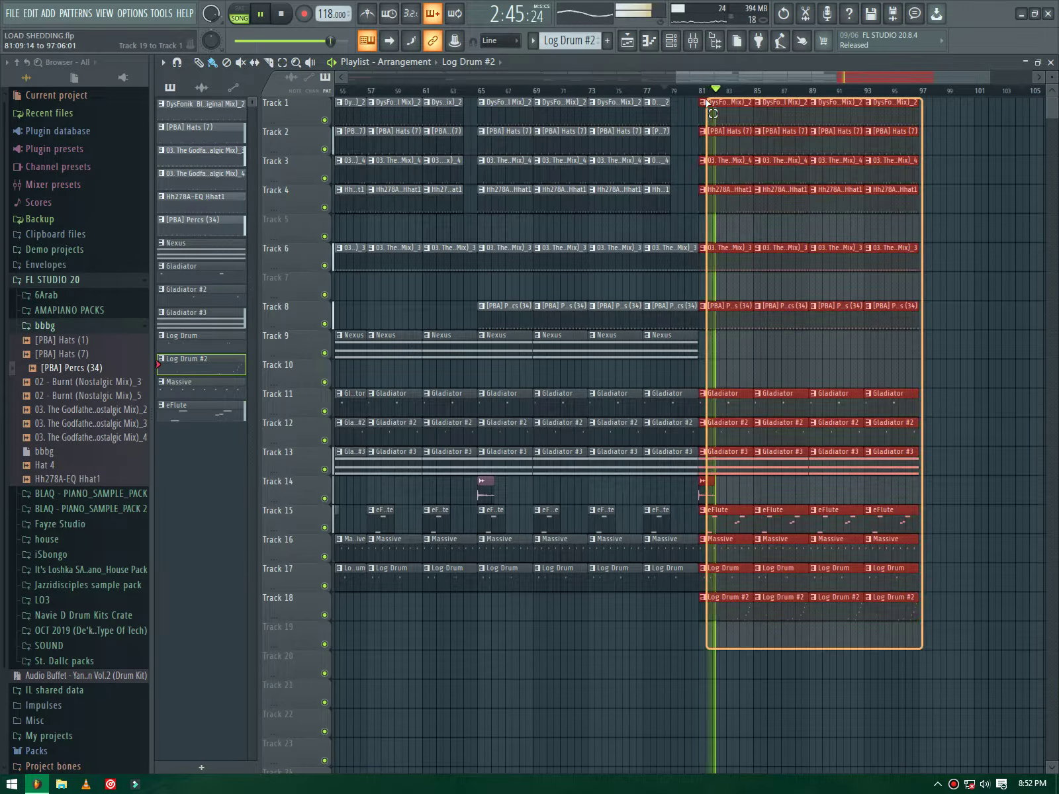
Step: Duplicate the bars 81–97 section to bars 97–113
{"action": "key", "text": "ctrl+b"}
{"action": "scroll", "coordinate": [791, 351], "scroll_direction": "down", "scroll_amount": 5}
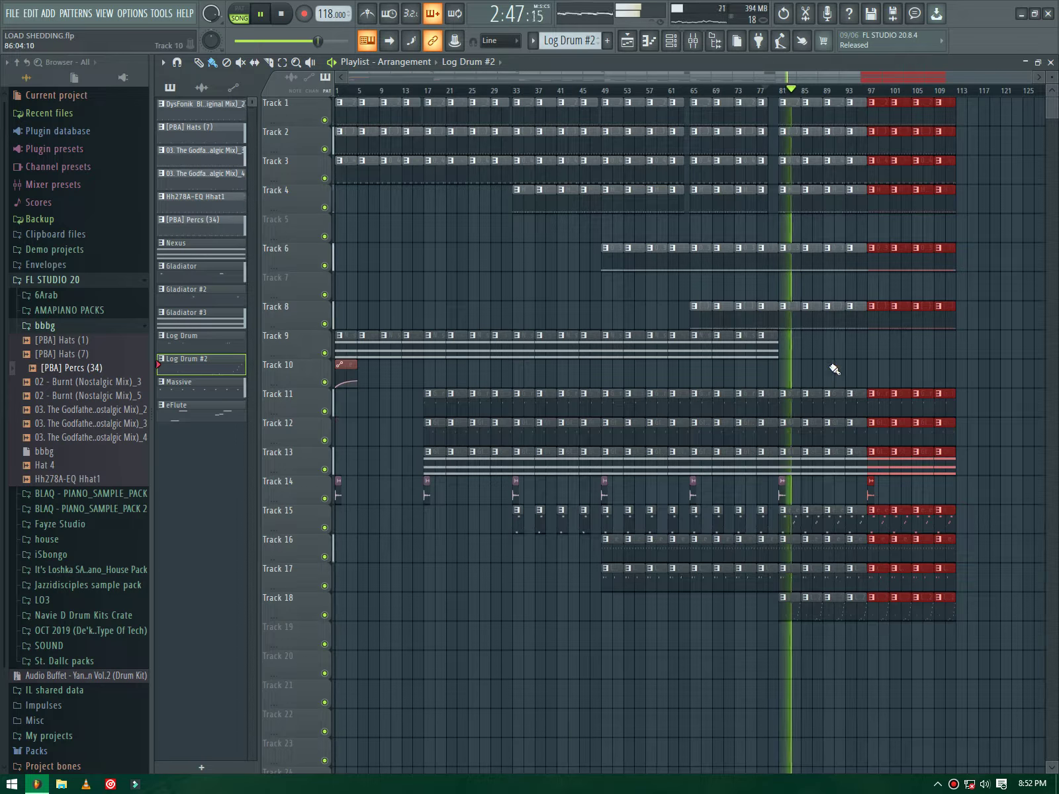
{"action": "scroll", "coordinate": [952, 361], "scroll_direction": "up", "scroll_amount": 2}
{"action": "left_click", "coordinate": [952, 365], "text": "ctrl"}
{"action": "scroll", "coordinate": [957, 364], "scroll_direction": "up", "scroll_amount": 3}
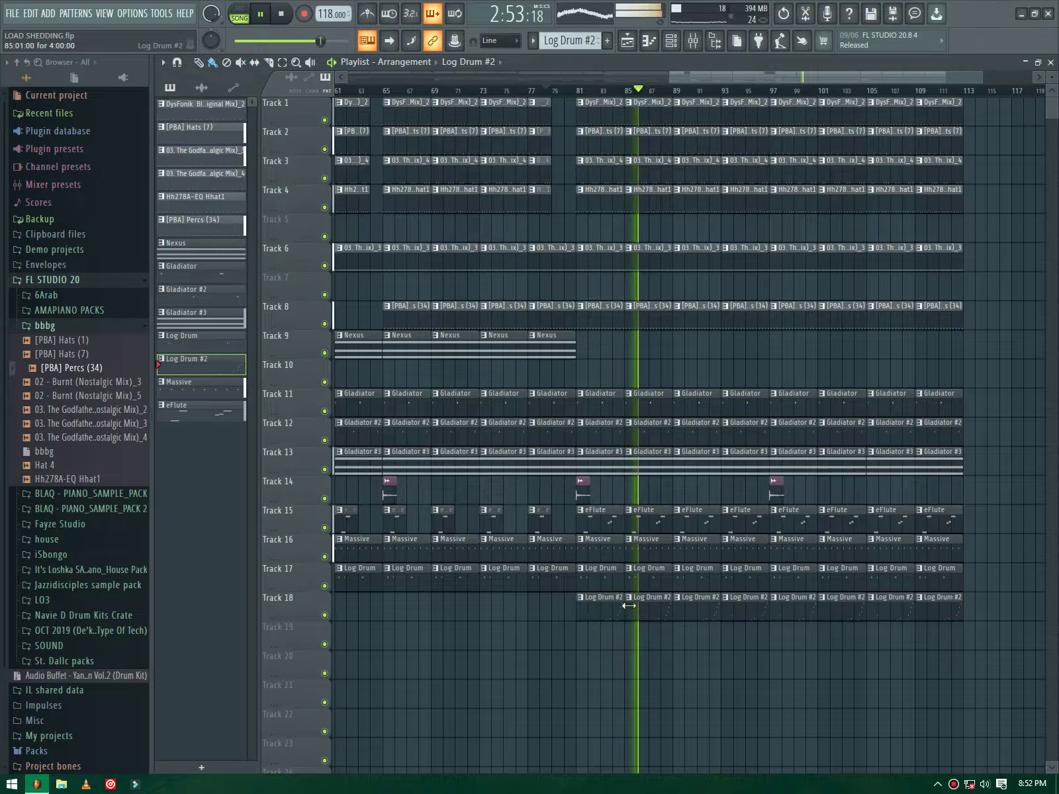
{"action": "scroll", "coordinate": [629, 606], "scroll_direction": "up", "scroll_amount": 3}
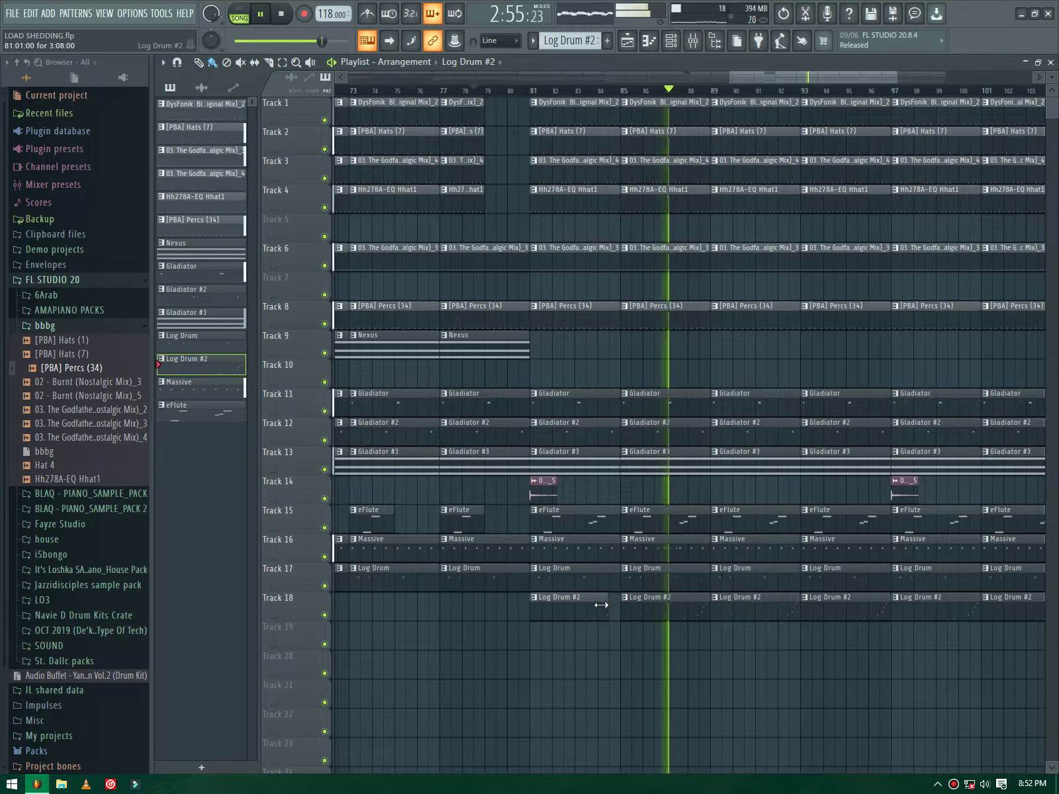
Step: Shorten the Track 18 Log Drum #2 clips, delete those past bar 97, and copy the four to bar 97
{"action": "left_click_drag", "start_coordinate": [601, 605], "coordinate": [593, 605]}
{"action": "left_click_drag", "start_coordinate": [797, 600], "coordinate": [765, 601]}
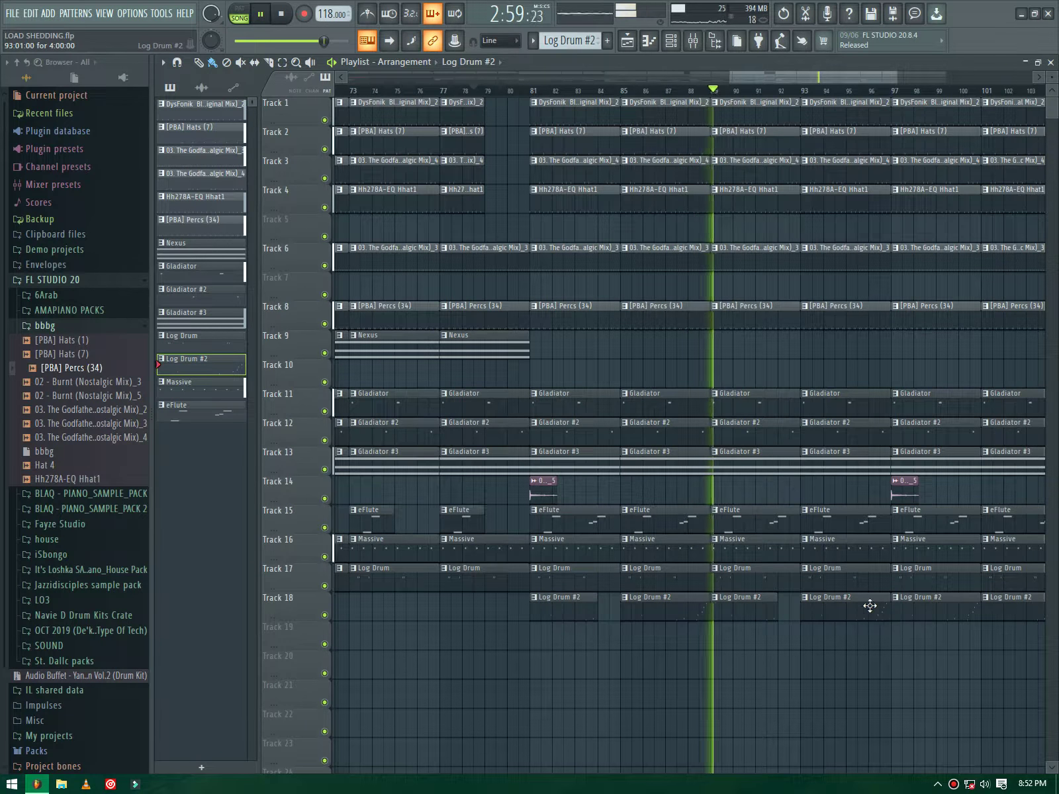
{"action": "scroll", "coordinate": [810, 606], "scroll_direction": "down", "scroll_amount": 3}
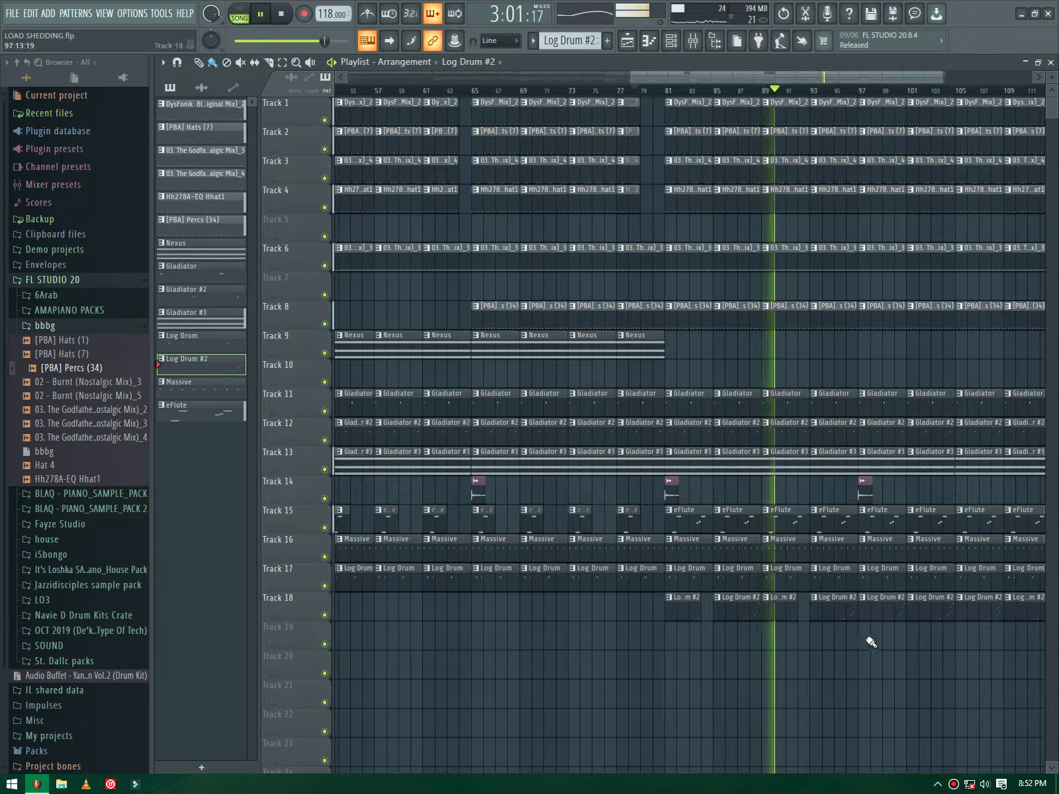
{"action": "scroll", "coordinate": [798, 615], "scroll_direction": "down", "scroll_amount": 1}
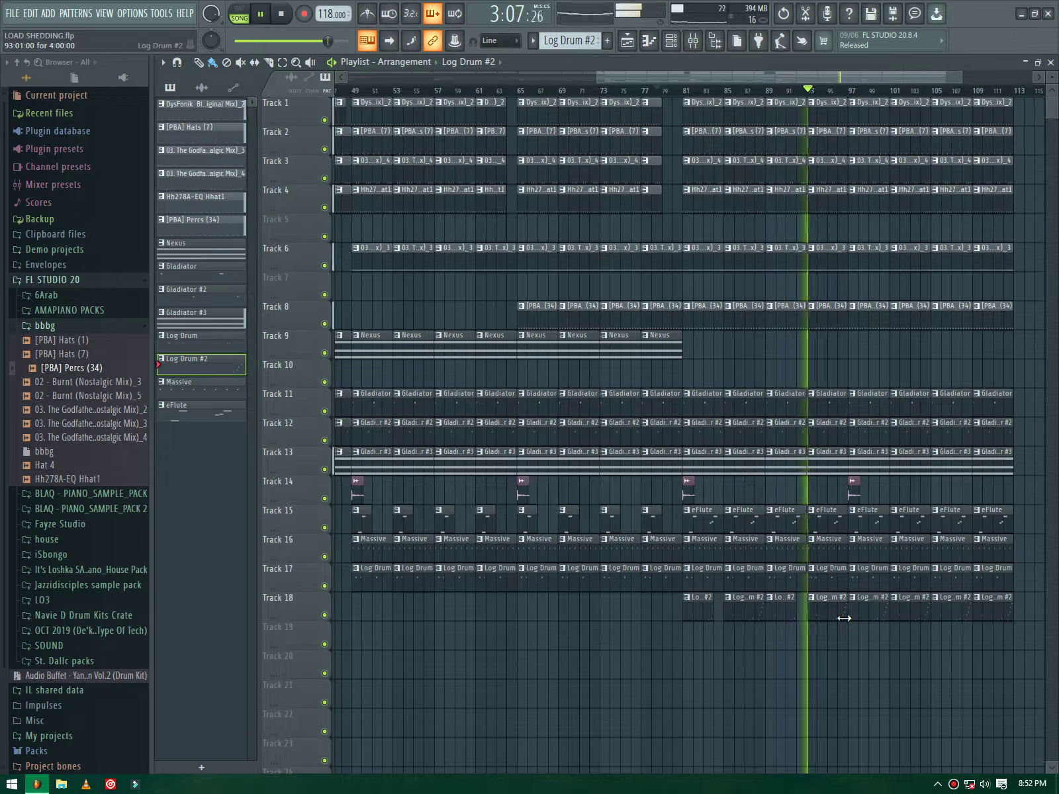
{"action": "right_click", "coordinate": [887, 617]}
{"action": "left_click_drag", "start_coordinate": [892, 615], "coordinate": [706, 613]}
{"action": "key", "text": "ctrl+b"}
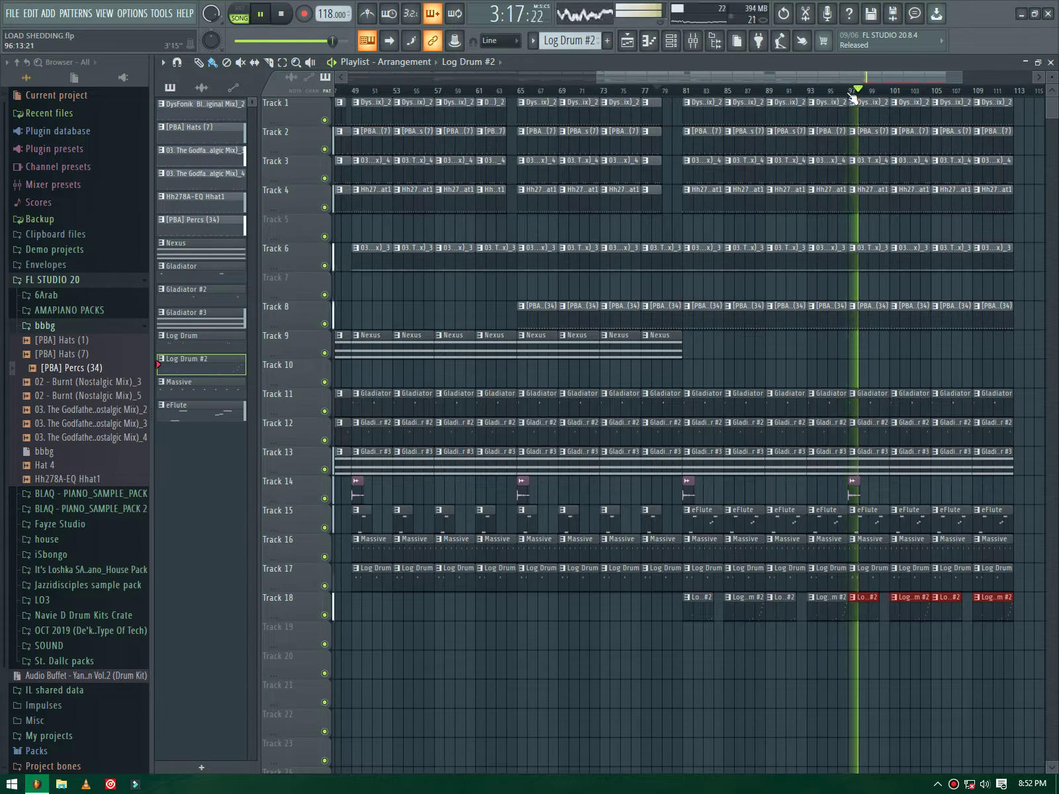
{"action": "left_click_drag", "start_coordinate": [852, 93], "coordinate": [688, 90]}
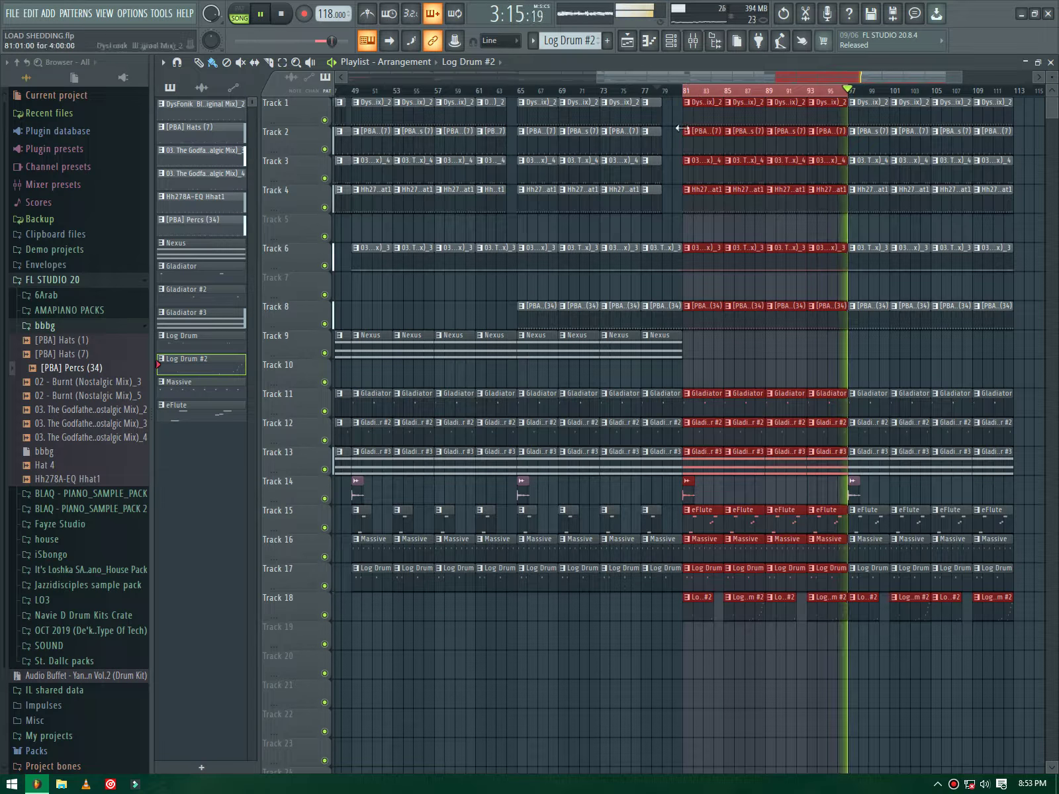
Step: Create Pattern 15 and place its clips on Track 10 at bars 81, 85 and 89
{"action": "left_click", "coordinate": [609, 42]}
{"action": "left_click", "coordinate": [688, 366]}
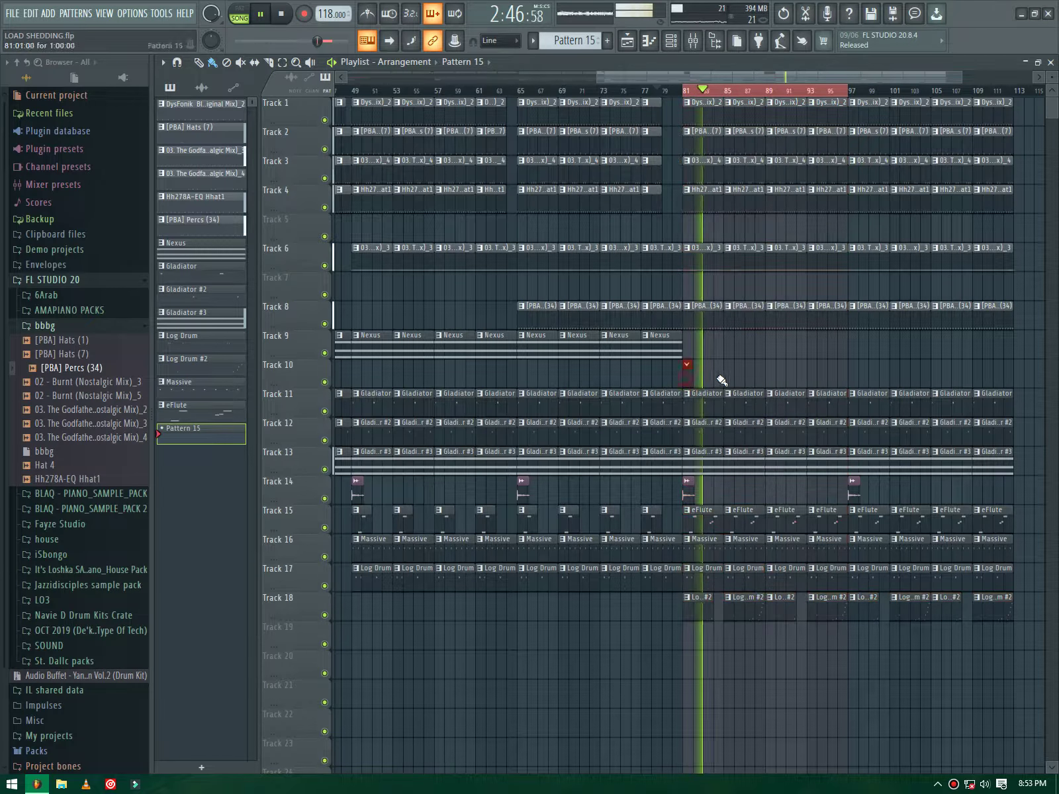
{"action": "left_click", "coordinate": [728, 377]}
{"action": "left_click", "coordinate": [769, 372]}
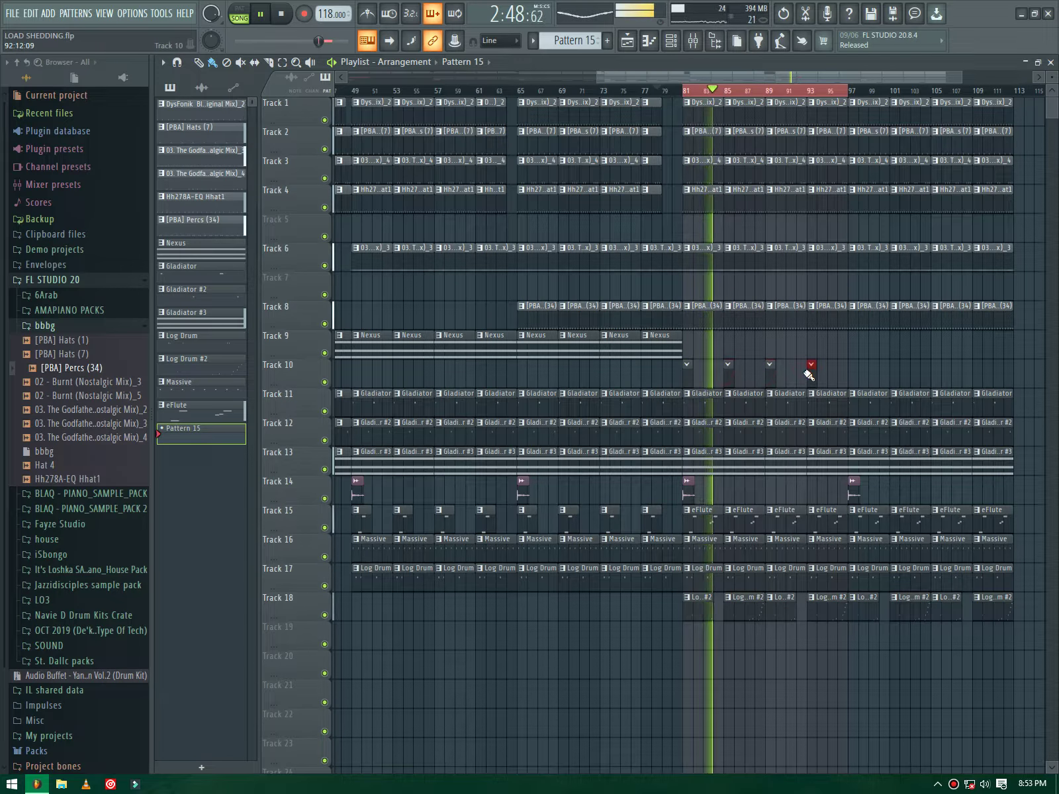
Step: Add a Hive synth channel to the channel rack, removing a mistakenly added Massive channel
{"action": "key", "text": "F6"}
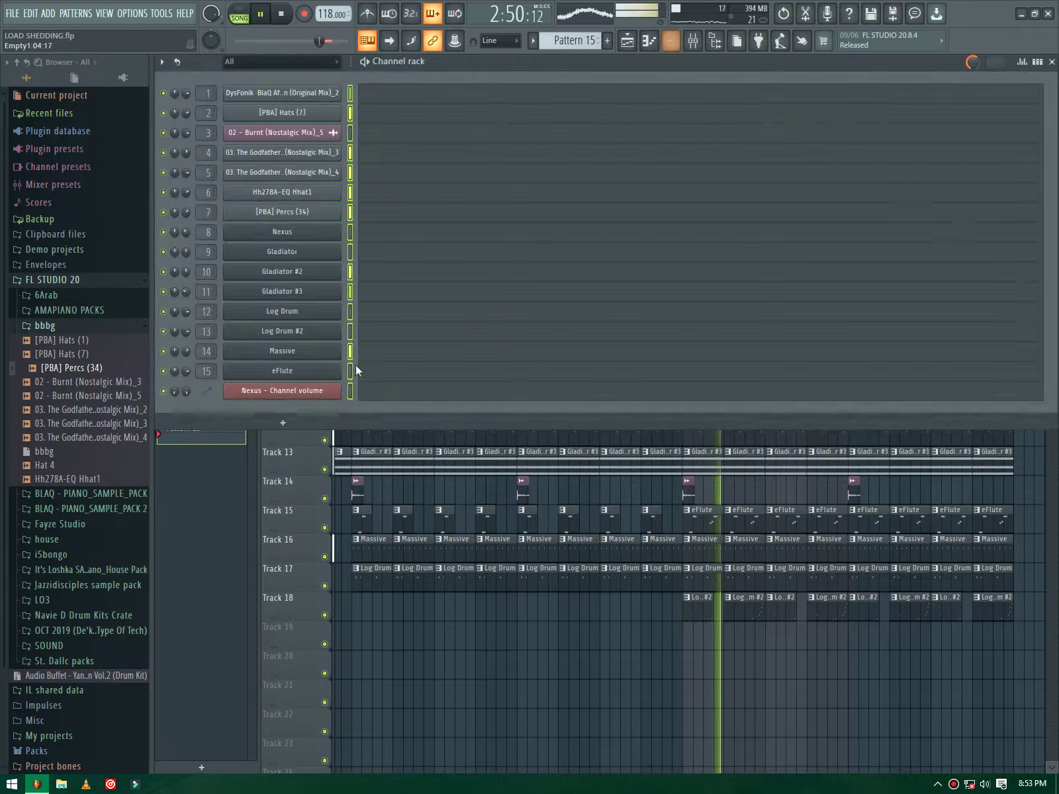
{"action": "left_click", "coordinate": [294, 422]}
{"action": "left_click", "coordinate": [259, 78]}
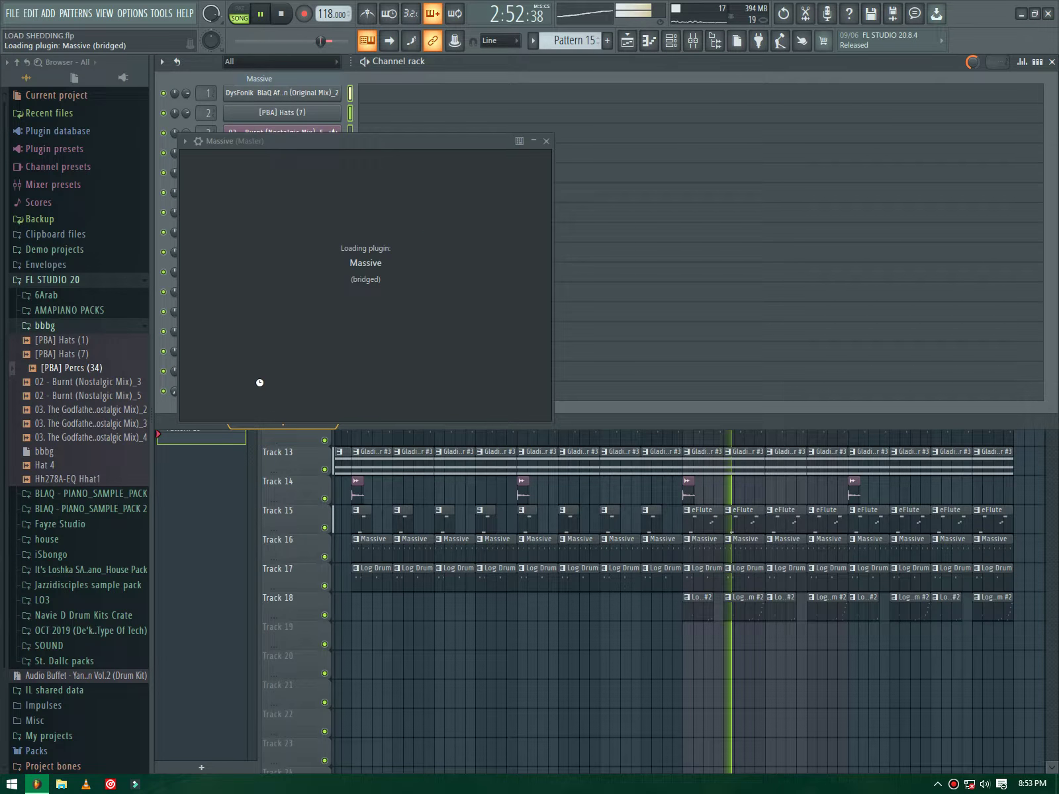
{"action": "right_click", "coordinate": [239, 417]}
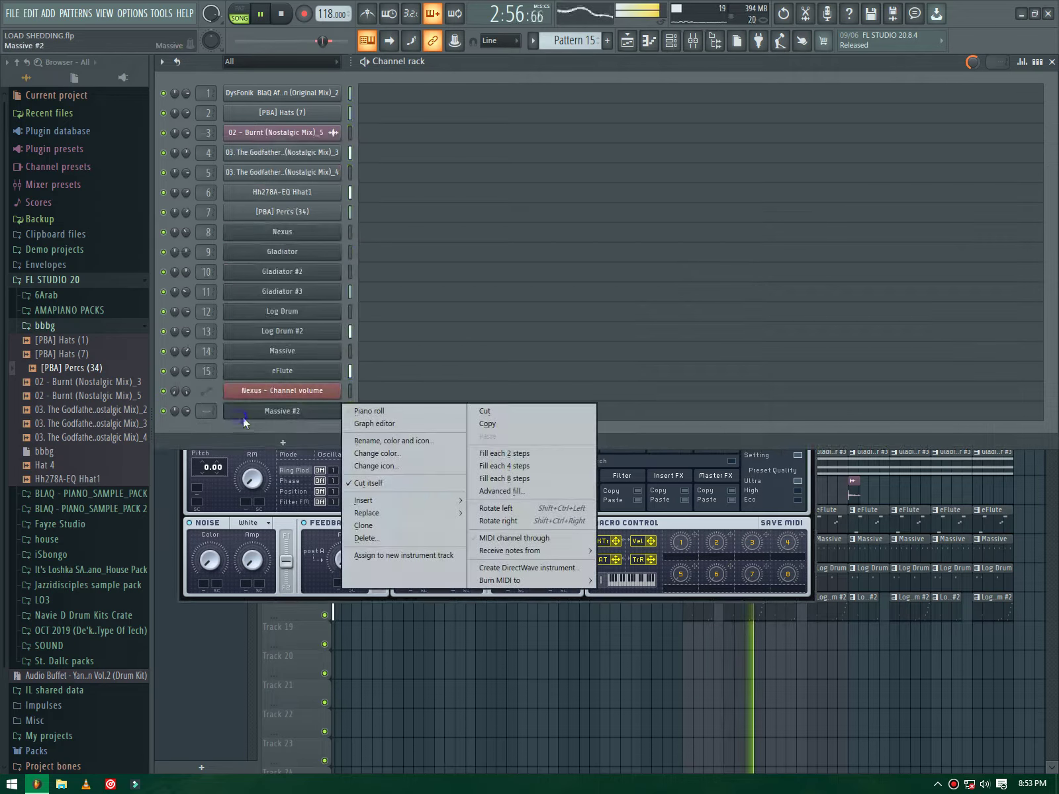
{"action": "left_click", "coordinate": [347, 536]}
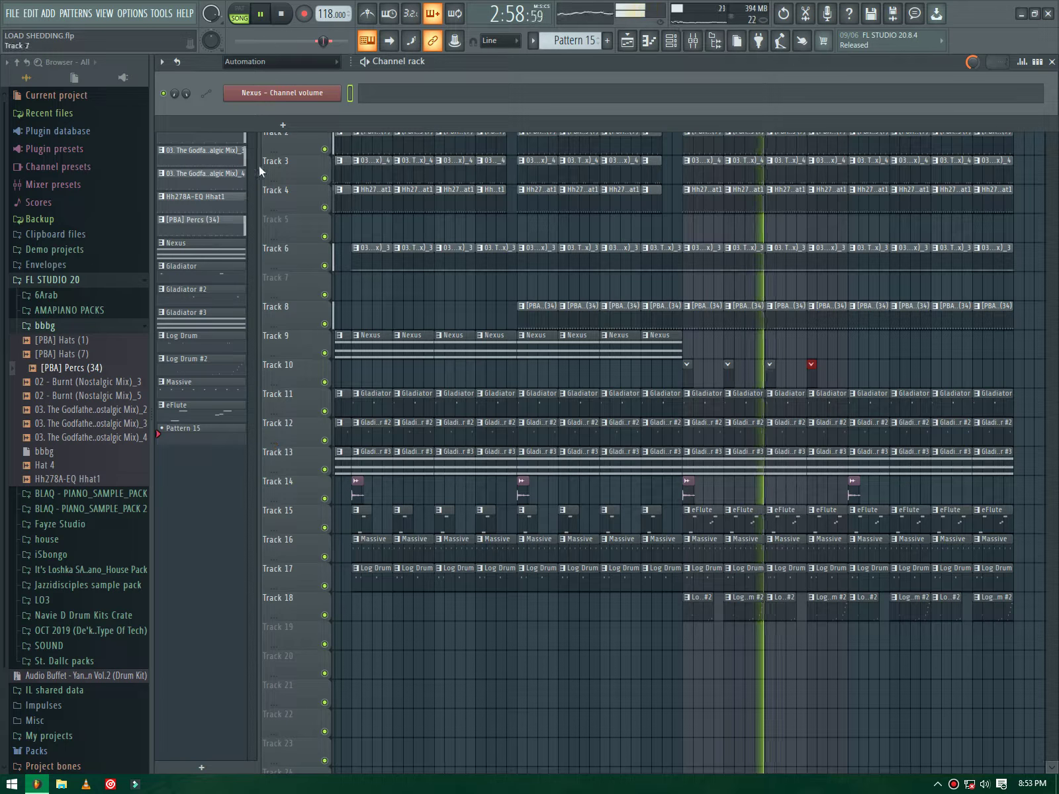
{"action": "left_click", "coordinate": [283, 125]}
{"action": "left_click", "coordinate": [258, 65]}
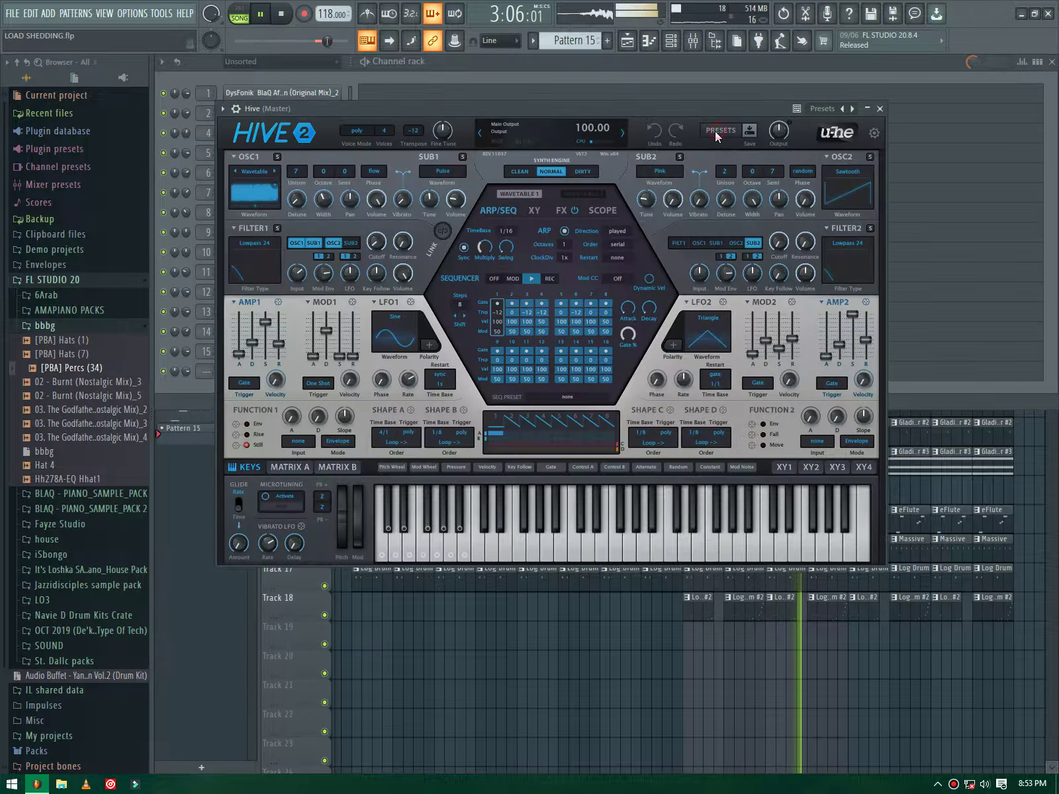
Step: Load the ARK Red Orient pluck preset from Hive's 06 Plucks & Stabs folder
{"action": "left_click", "coordinate": [717, 133]}
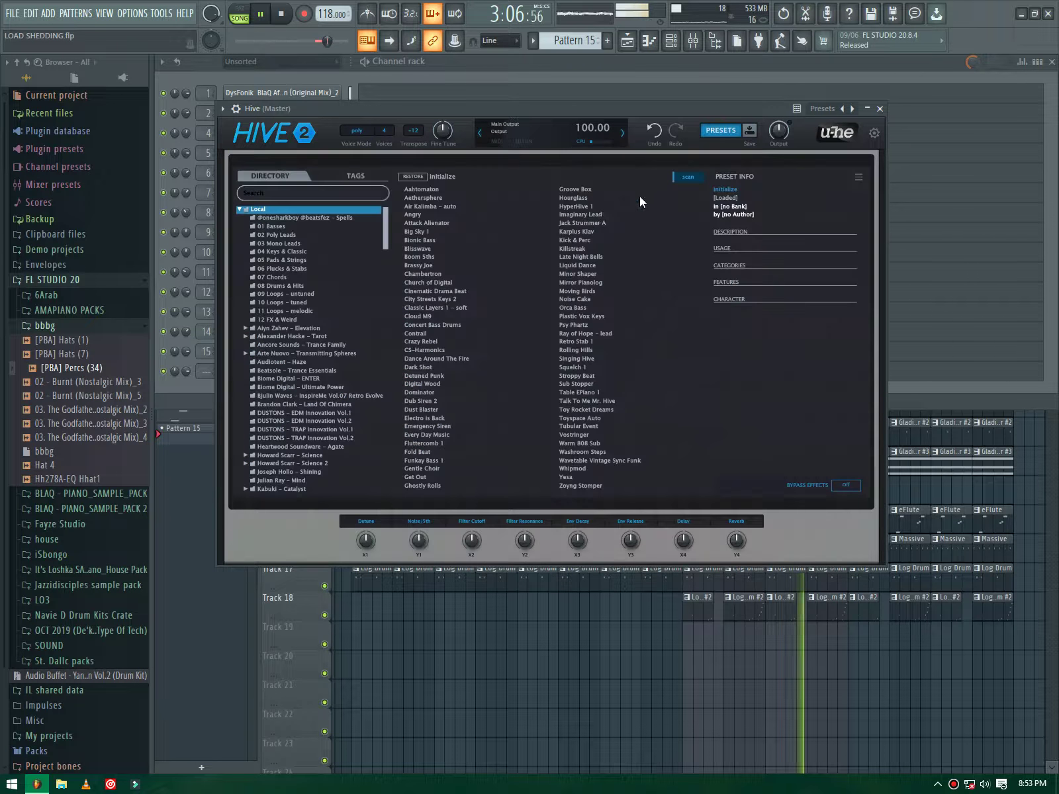
{"action": "left_click", "coordinate": [574, 258]}
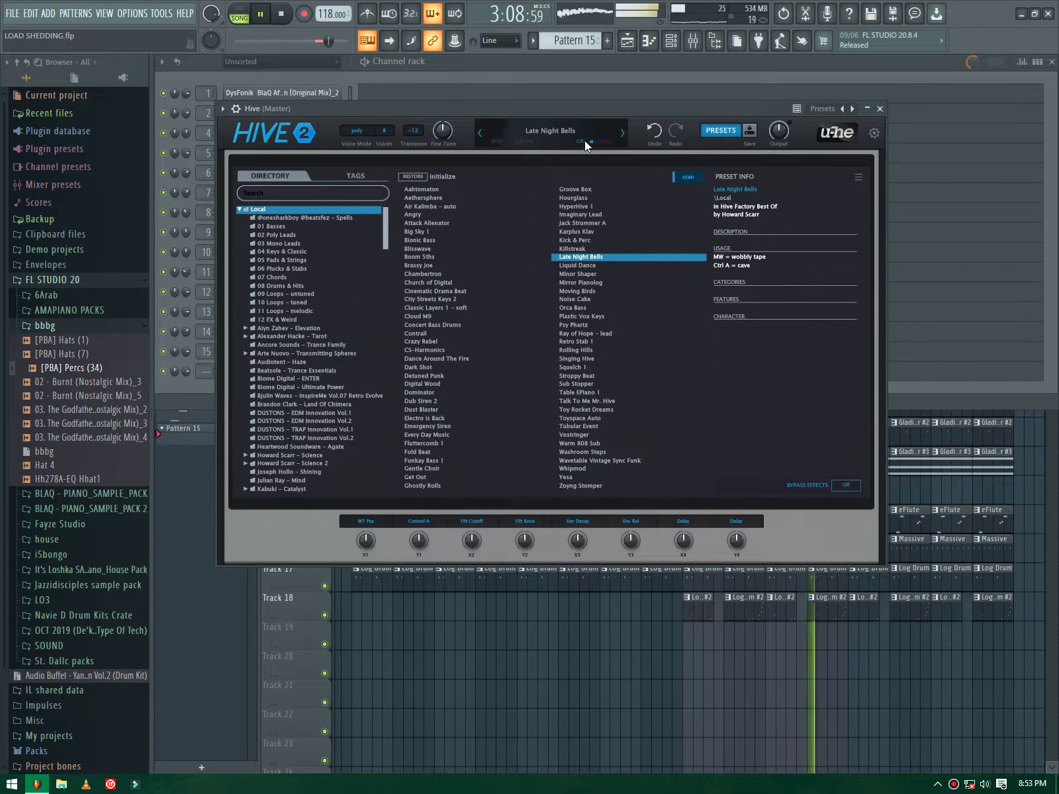
{"action": "key", "text": "j"}
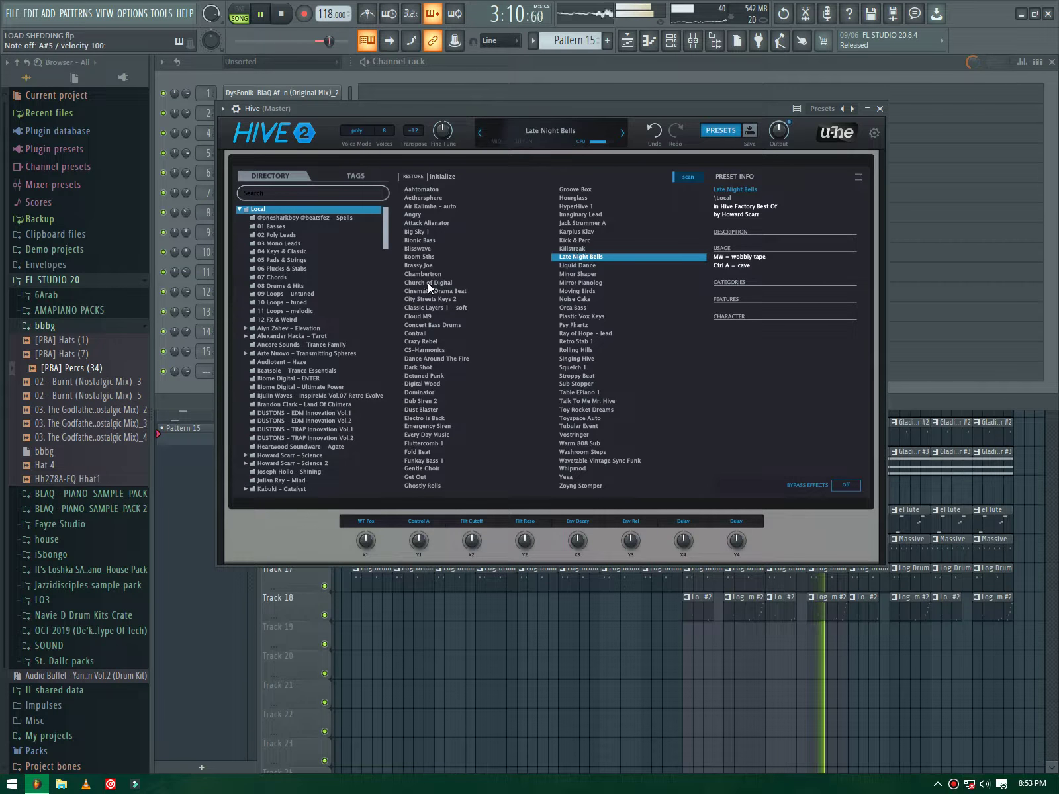
{"action": "left_click", "coordinate": [297, 269]}
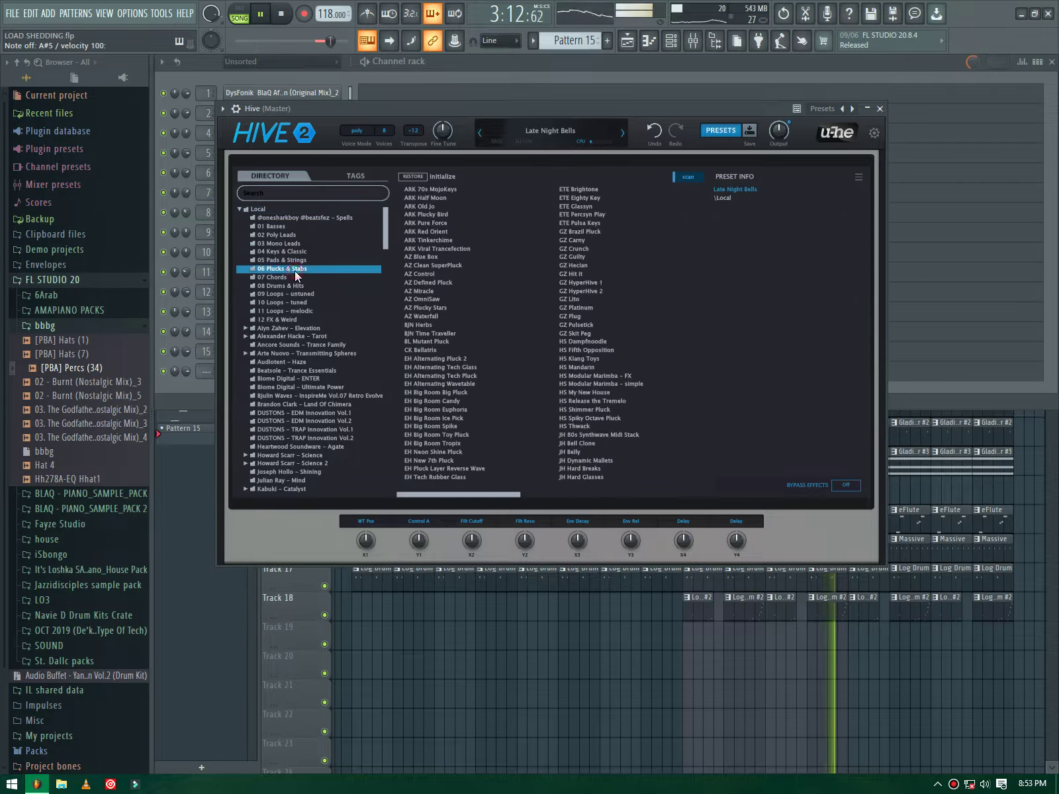
{"action": "left_click", "coordinate": [443, 231]}
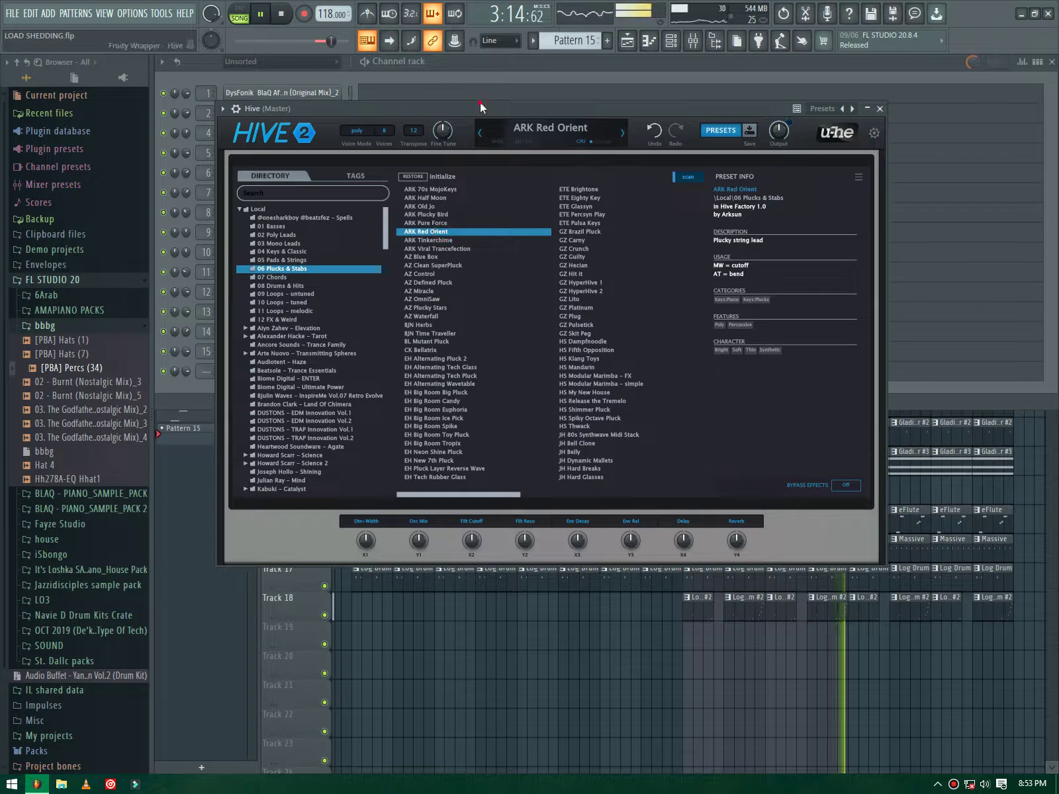
Step: Record a melody into the Hive channel's piano roll from the pattern start
{"action": "left_click", "coordinate": [207, 402]}
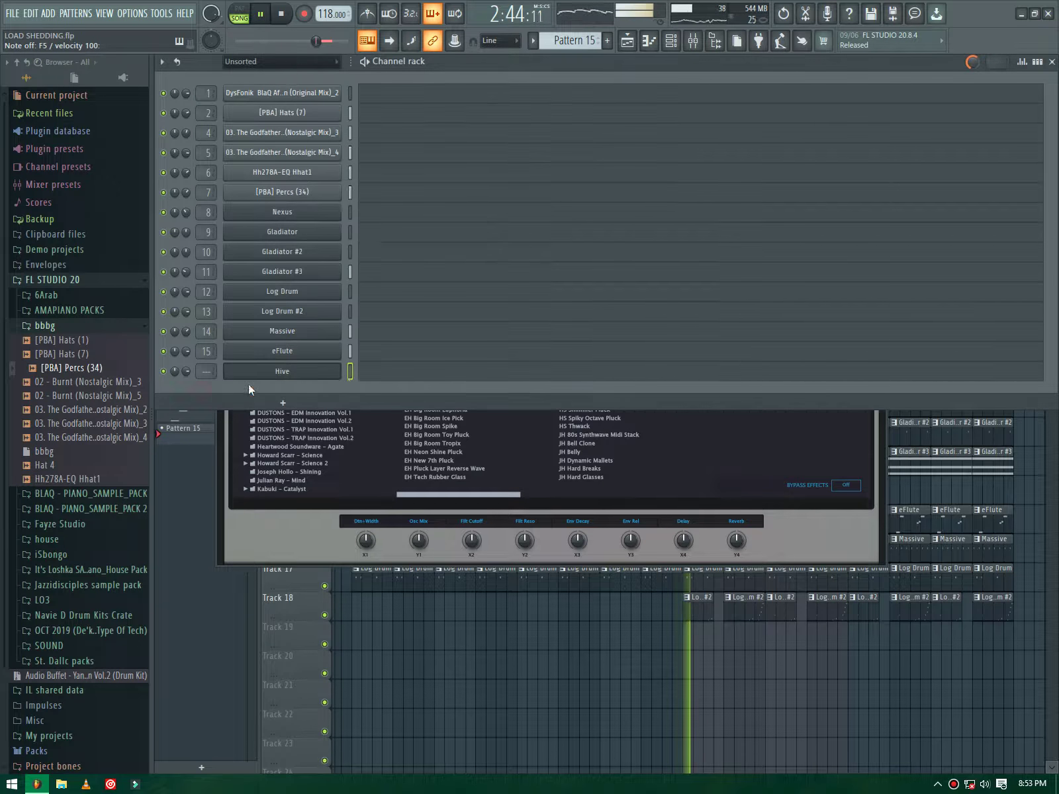
{"action": "left_click", "coordinate": [366, 378]}
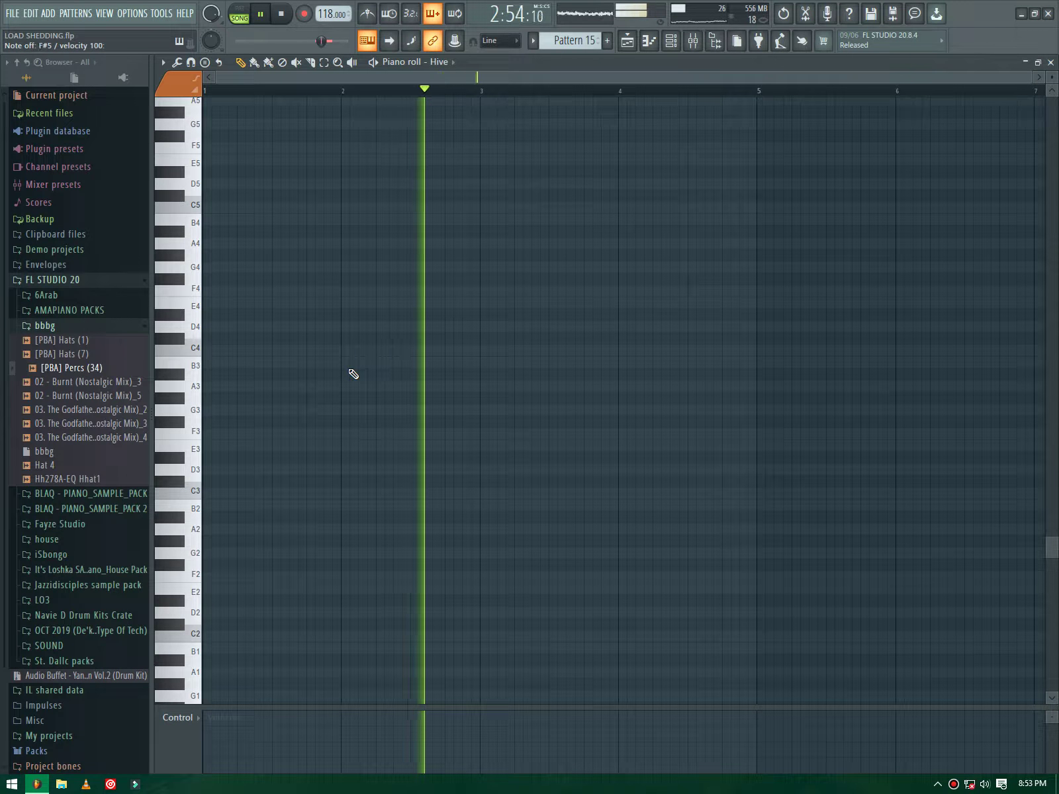
{"action": "scroll", "coordinate": [354, 373], "scroll_direction": "up", "scroll_amount": 3}
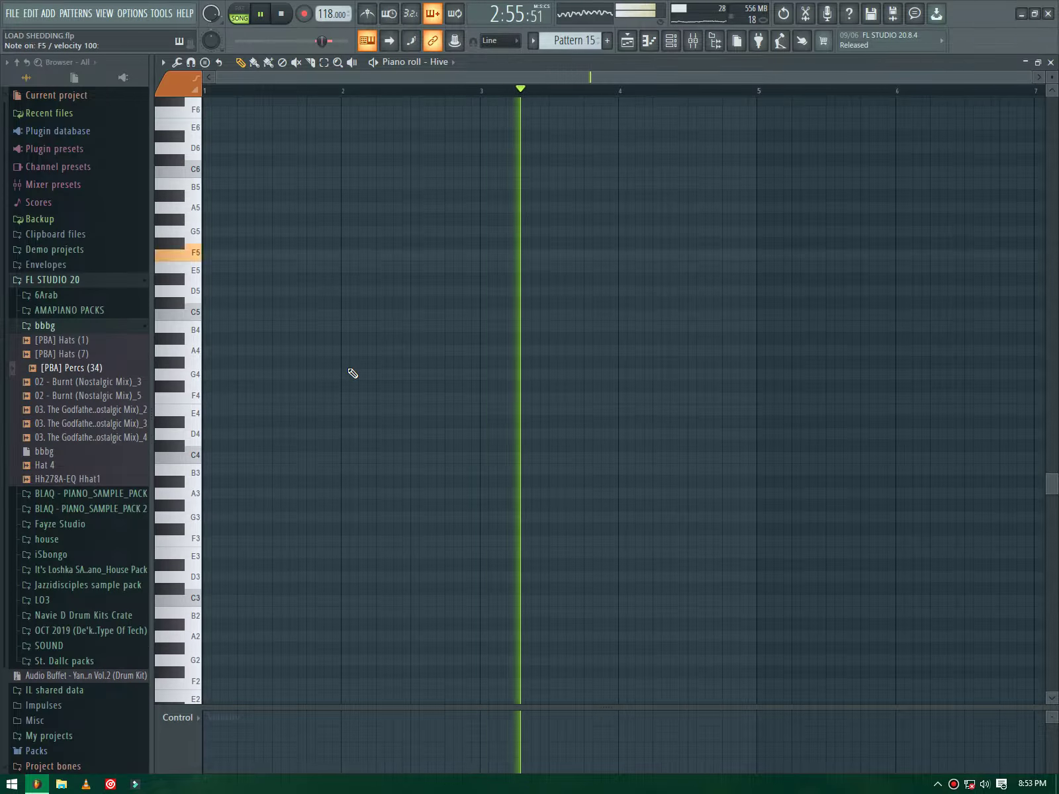
{"action": "left_click", "coordinate": [210, 93]}
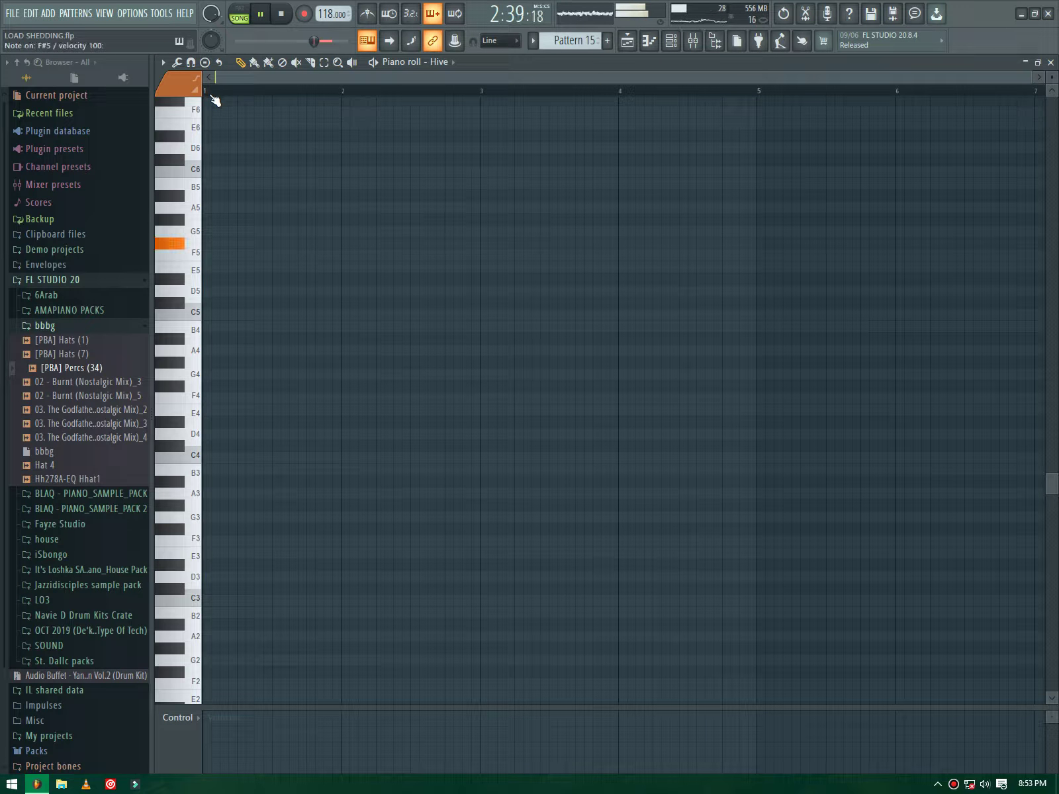
{"action": "left_click", "coordinate": [305, 17]}
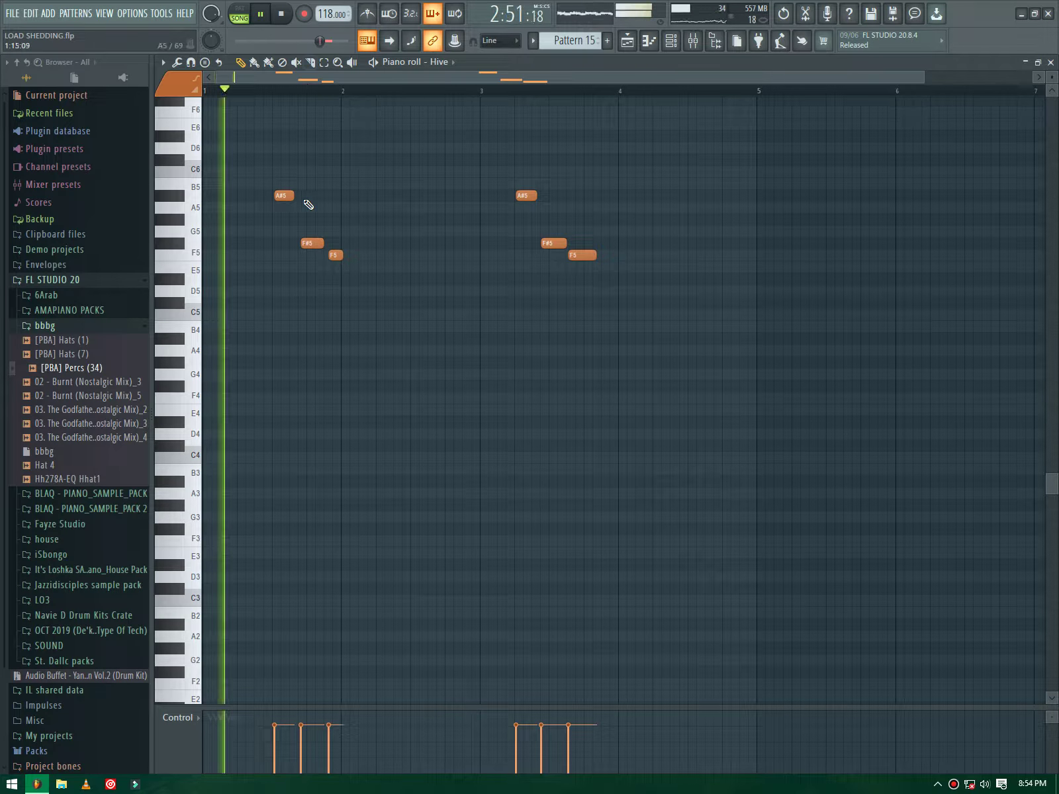
Step: Shift the recorded A#5, F#5, F5 notes earlier, quantize them, and lengthen the short F5
{"action": "left_click_drag", "start_coordinate": [279, 197], "coordinate": [254, 197]}
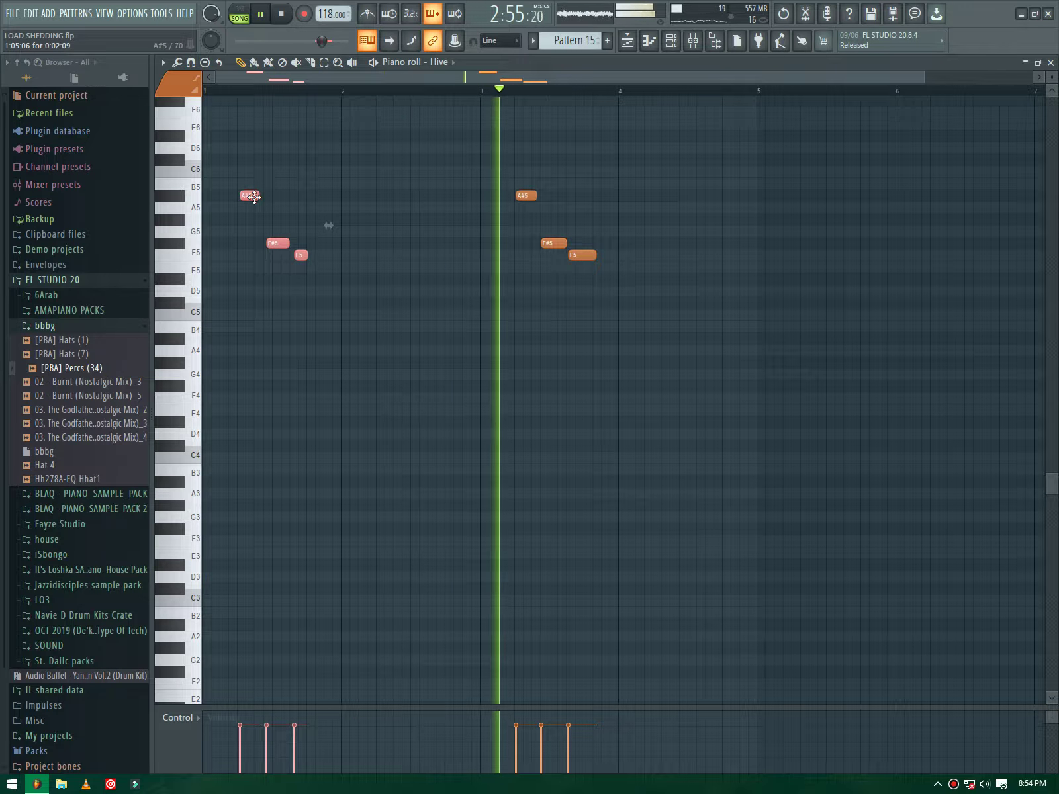
{"action": "key", "text": "ctrl+q"}
{"action": "left_click", "coordinate": [447, 292], "text": "ctrl"}
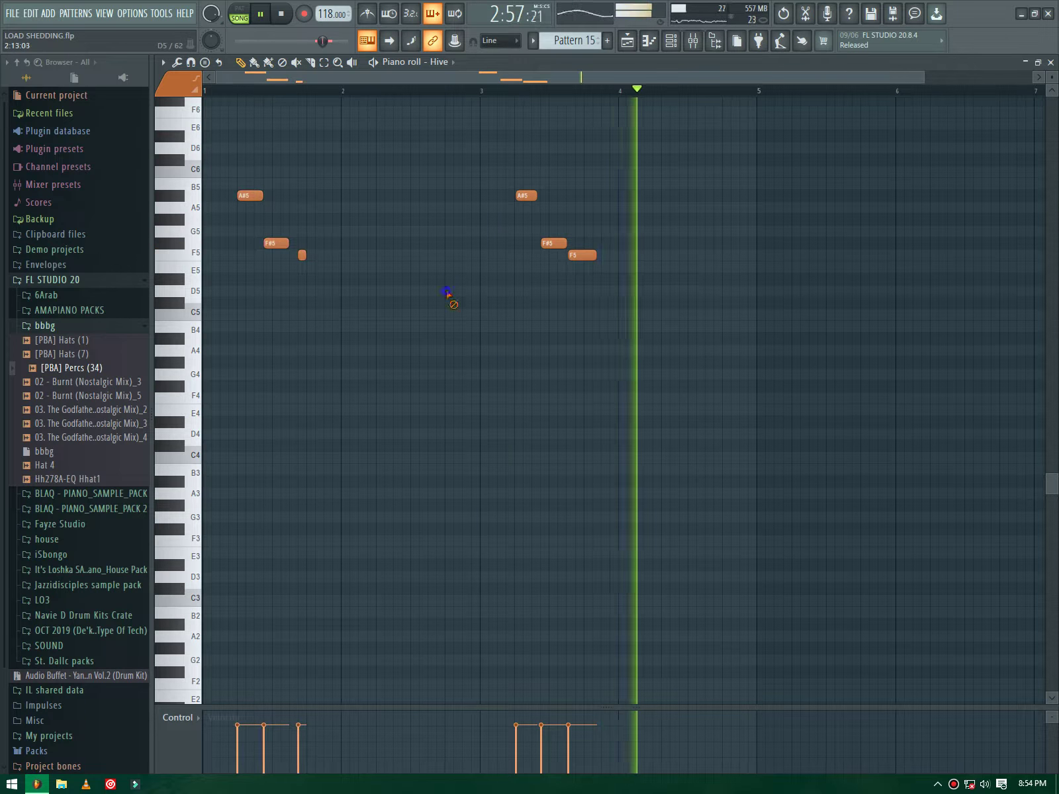
{"action": "mouse_move", "coordinate": [306, 256]}
{"action": "left_mouse_down"}
{"action": "mouse_move", "coordinate": [325, 262]}
{"action": "mouse_move", "coordinate": [296, 255]}
{"action": "left_mouse_up"}
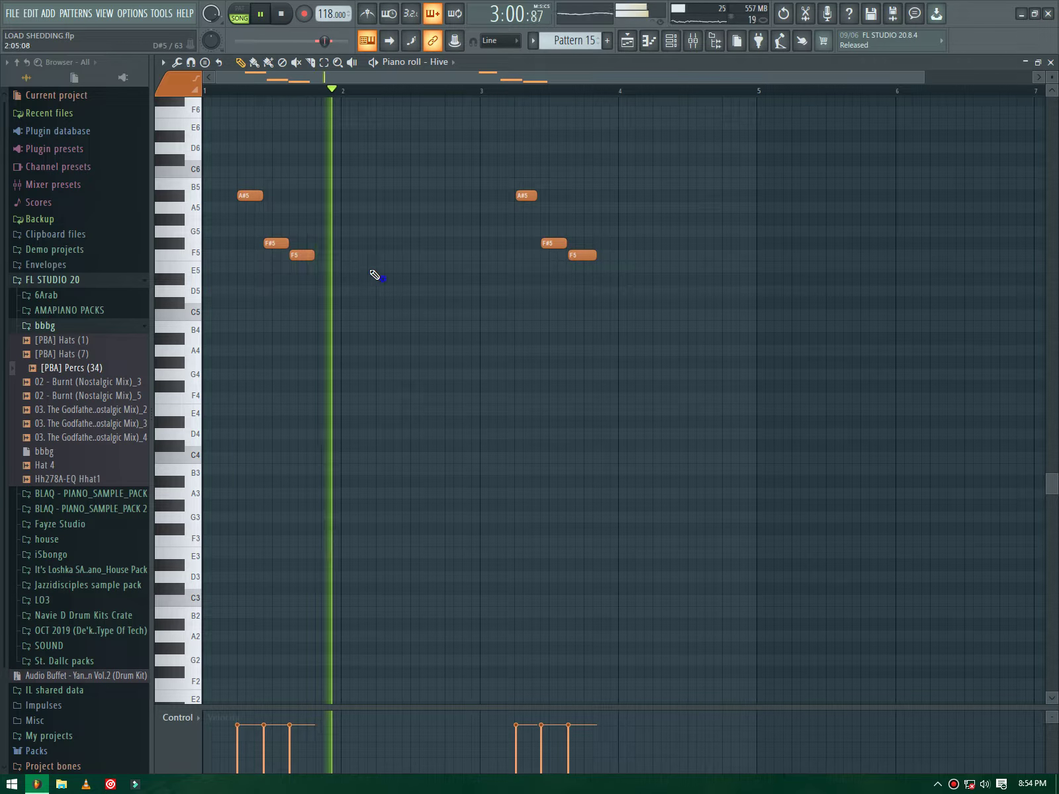
{"action": "left_click_drag", "start_coordinate": [197, 192], "coordinate": [295, 256]}
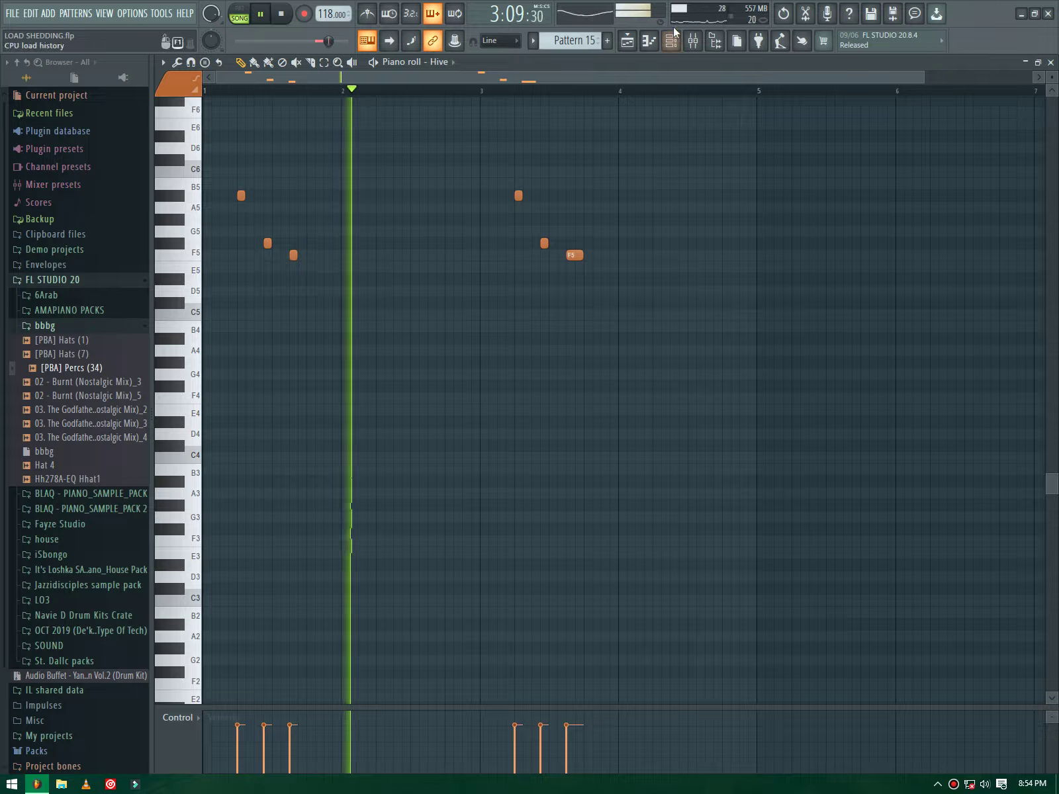
{"action": "left_click", "coordinate": [187, 368]}
{"action": "key", "text": "F6"}
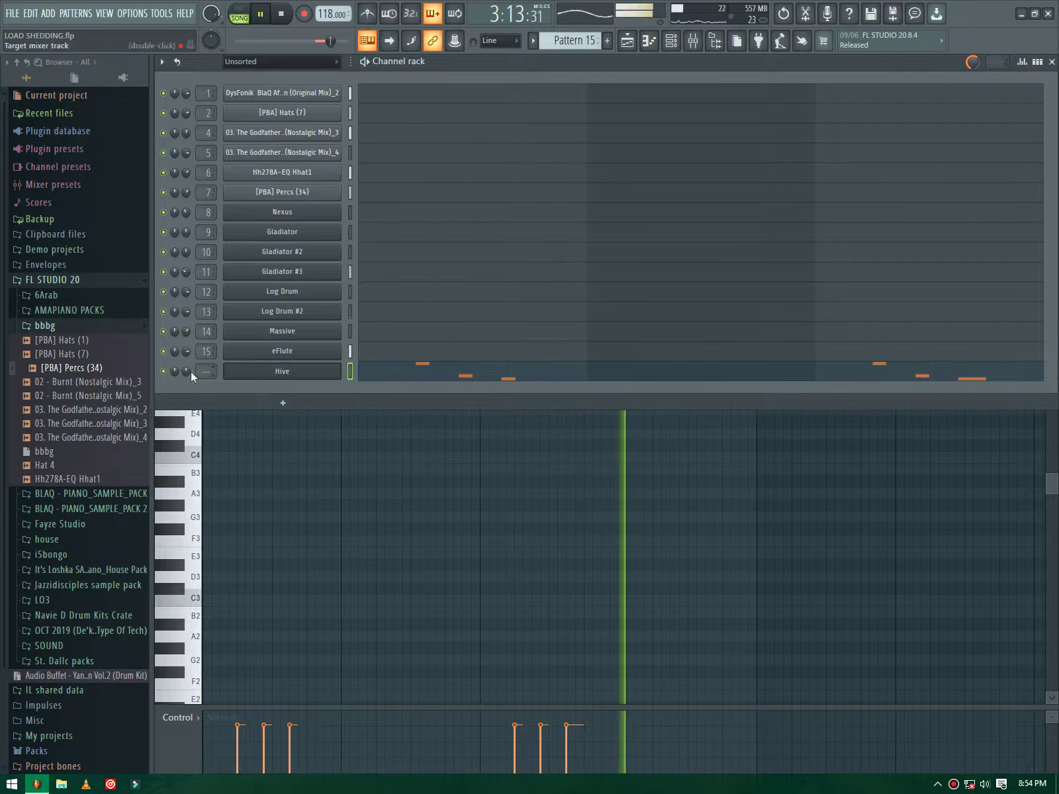
Step: Clone the Hive channel as Hive #2 and load the AZ Clean SuperPluck preset
{"action": "right_click", "coordinate": [369, 491]}
{"action": "left_click", "coordinate": [364, 486]}
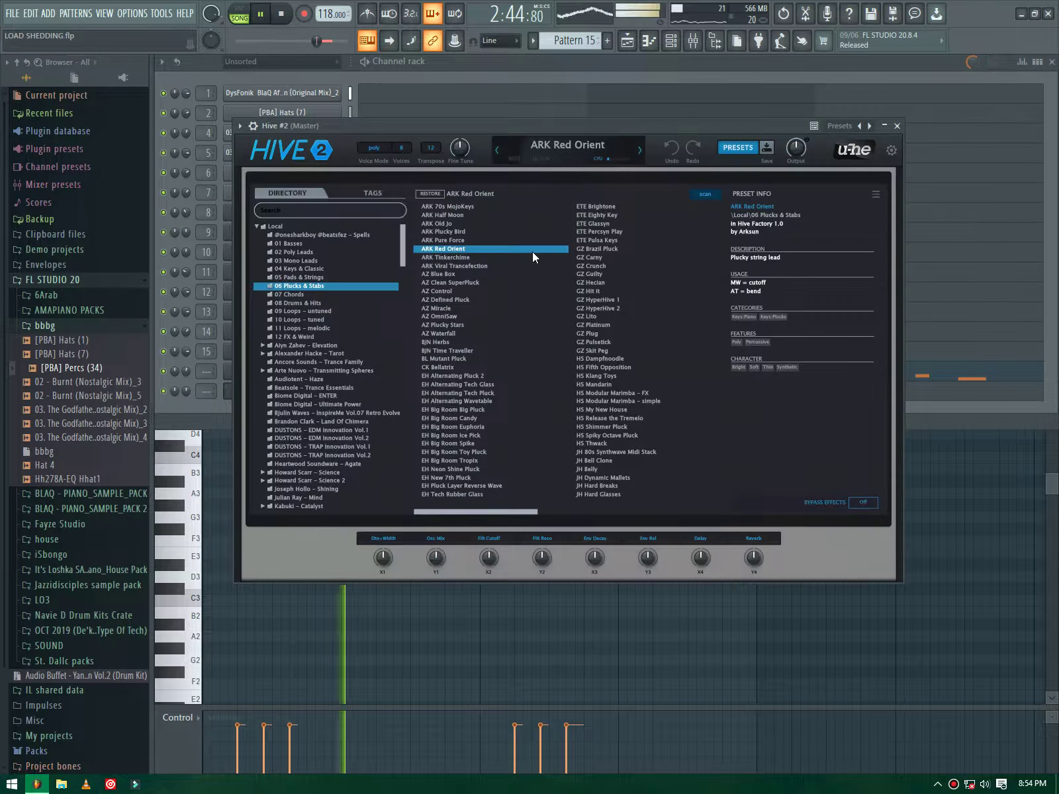
{"action": "key", "text": "Down"}
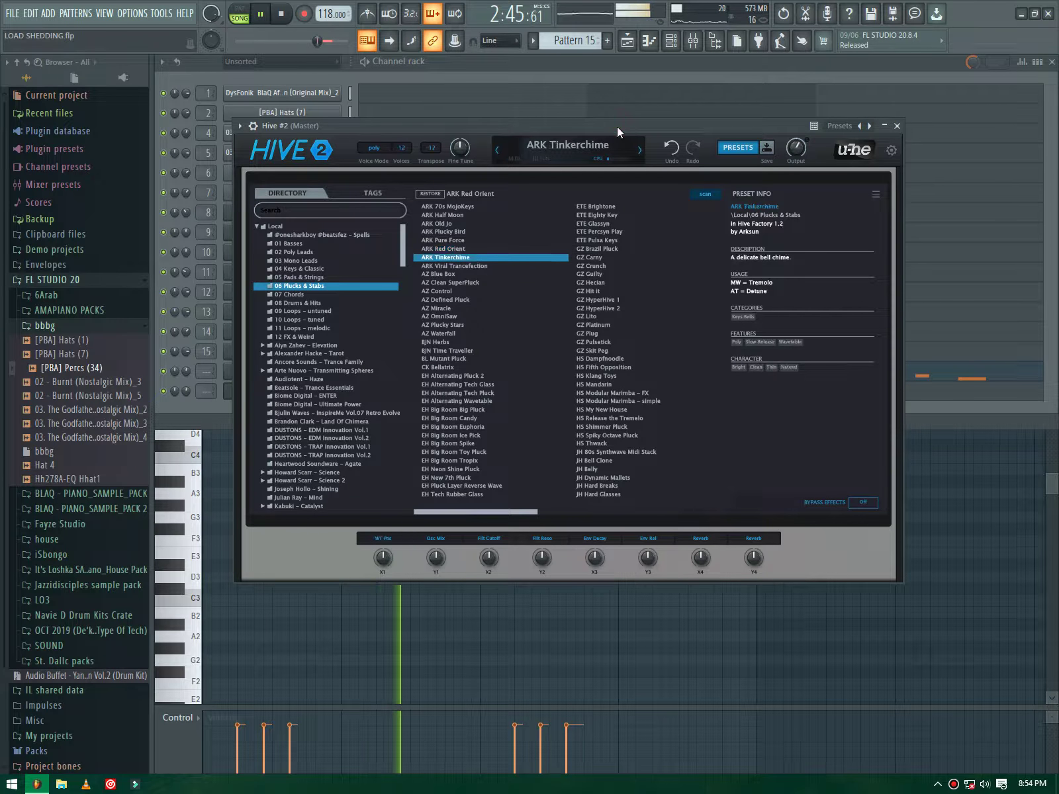
{"action": "left_click", "coordinate": [453, 266]}
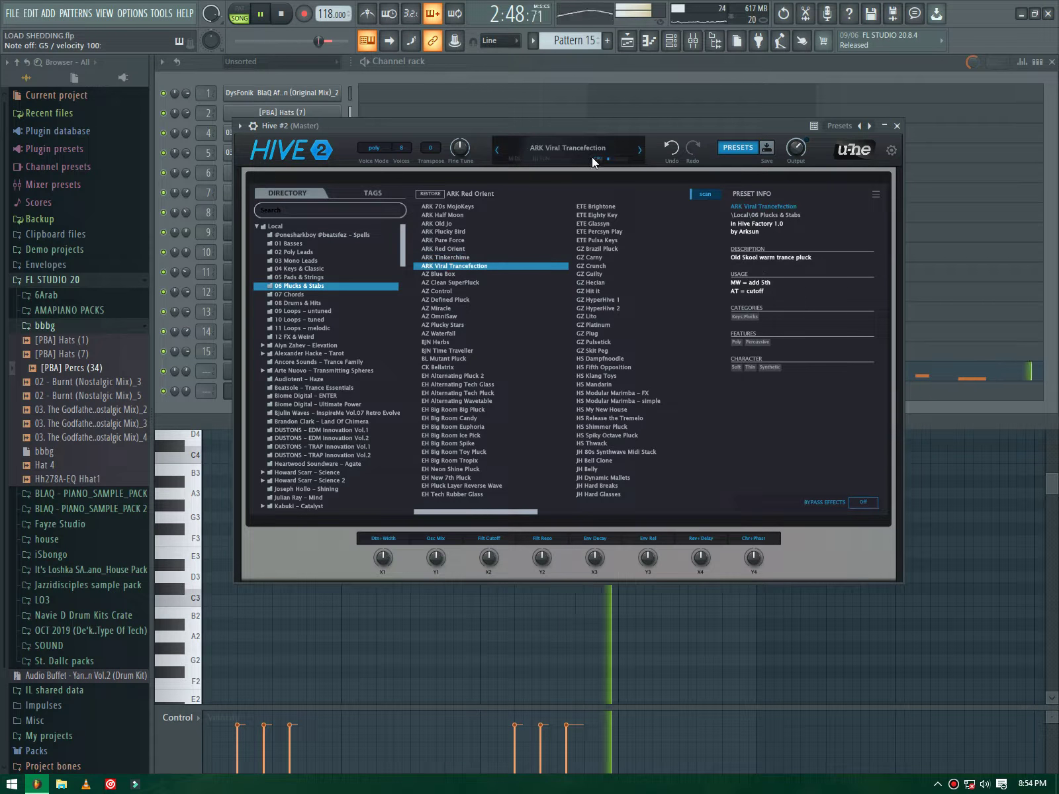
{"action": "left_click", "coordinate": [462, 283]}
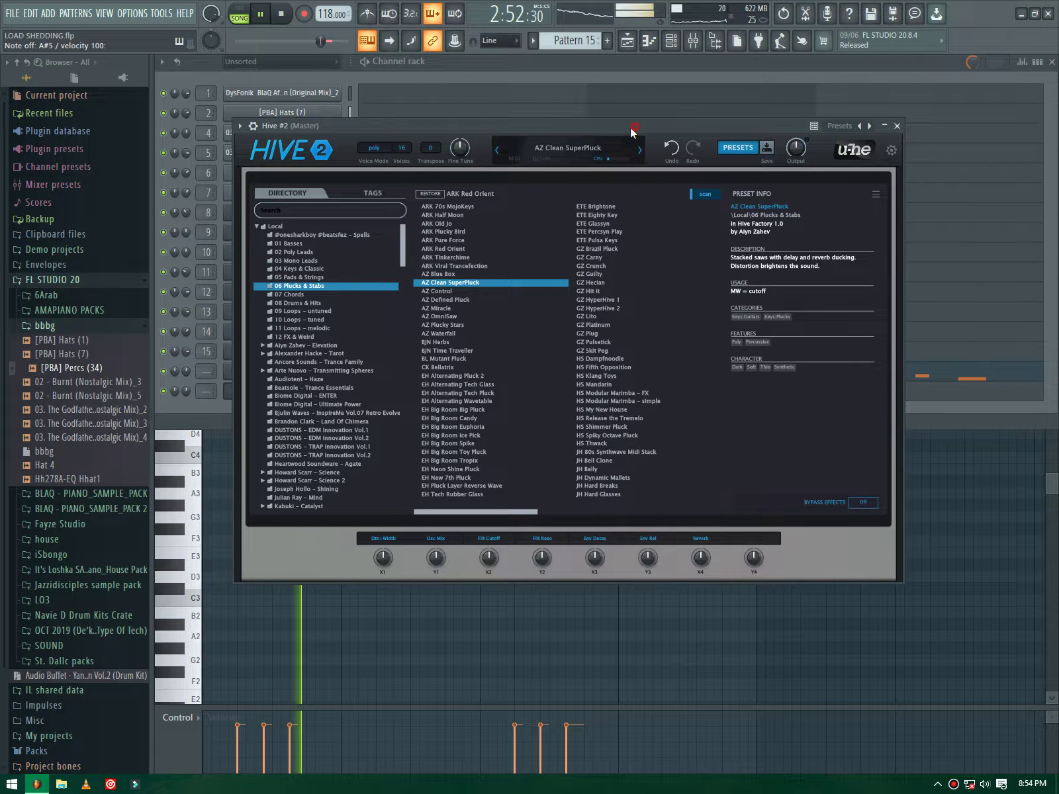
{"action": "key", "text": "F6"}
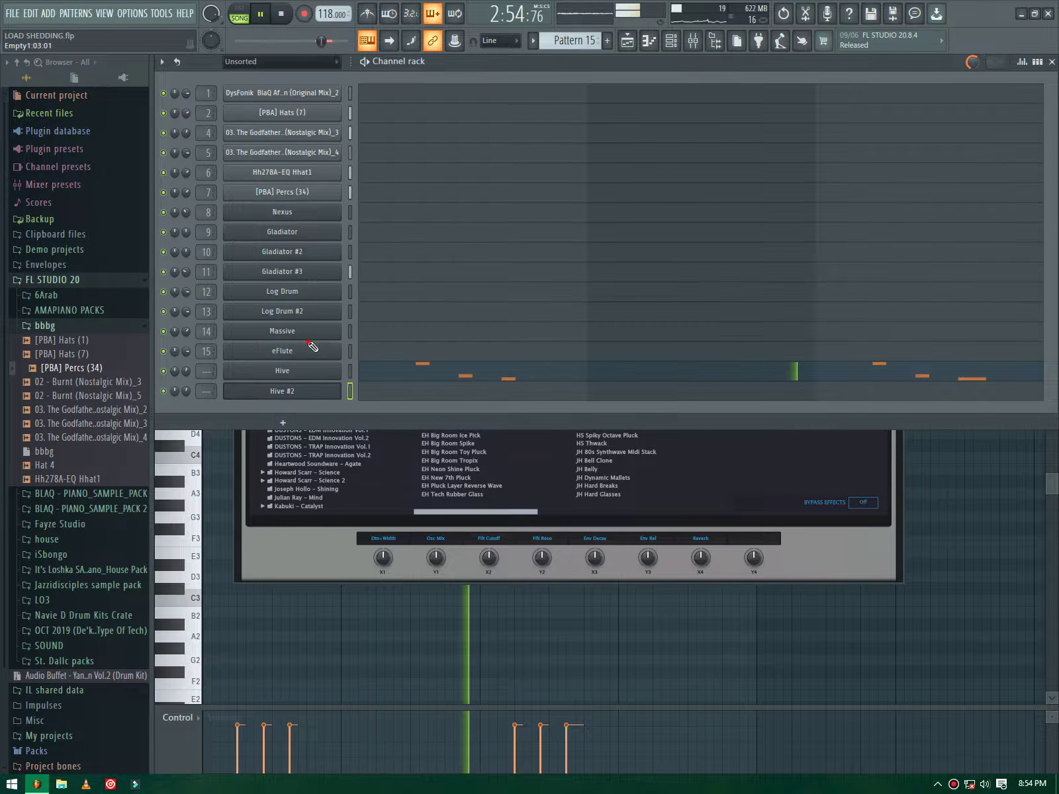
Step: Draw F5, two F#5 and an A#5 note for Hive #2, then duplicate them two bars later
{"action": "key", "text": "F7"}
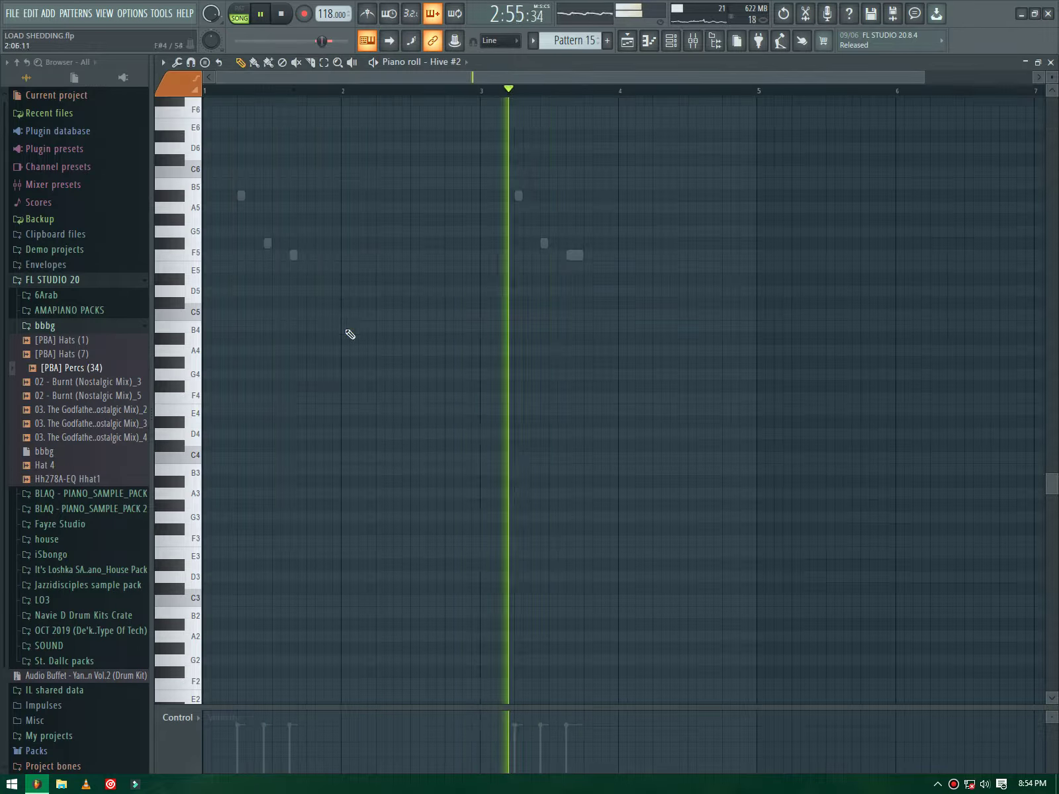
{"action": "left_click", "coordinate": [399, 257]}
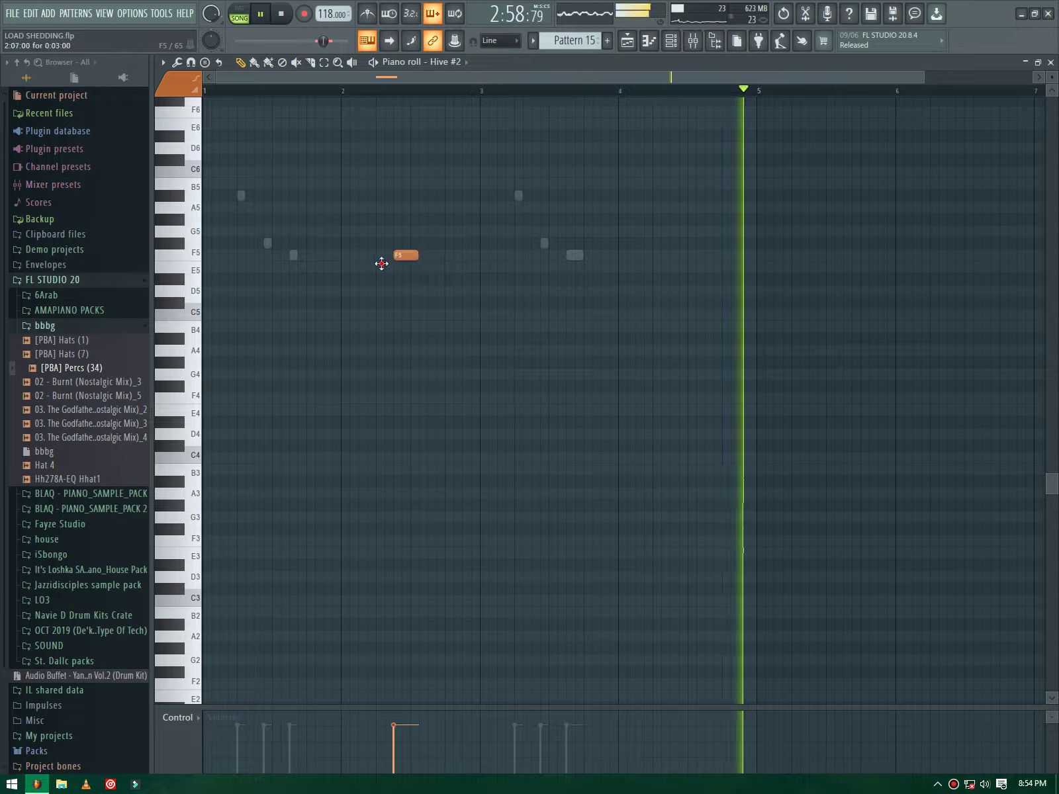
{"action": "left_click_drag", "start_coordinate": [382, 264], "coordinate": [380, 258]}
{"action": "left_click_drag", "start_coordinate": [400, 255], "coordinate": [383, 255]}
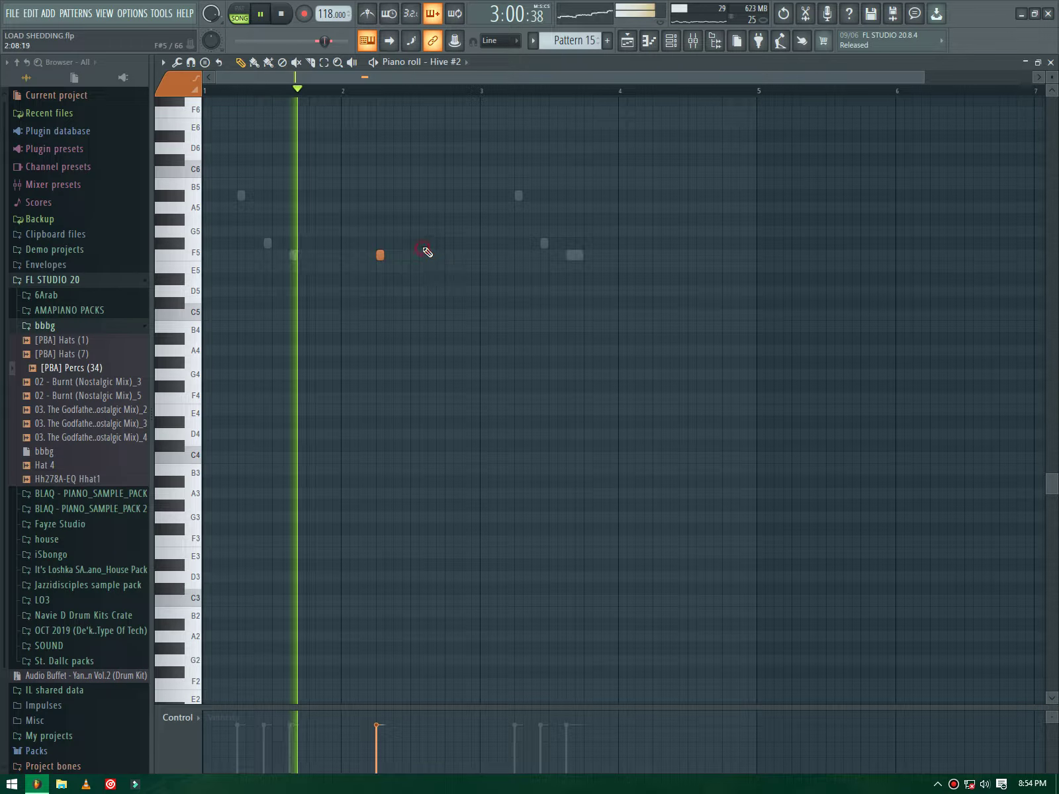
{"action": "left_click", "coordinate": [405, 245]}
{"action": "left_click", "coordinate": [430, 245]}
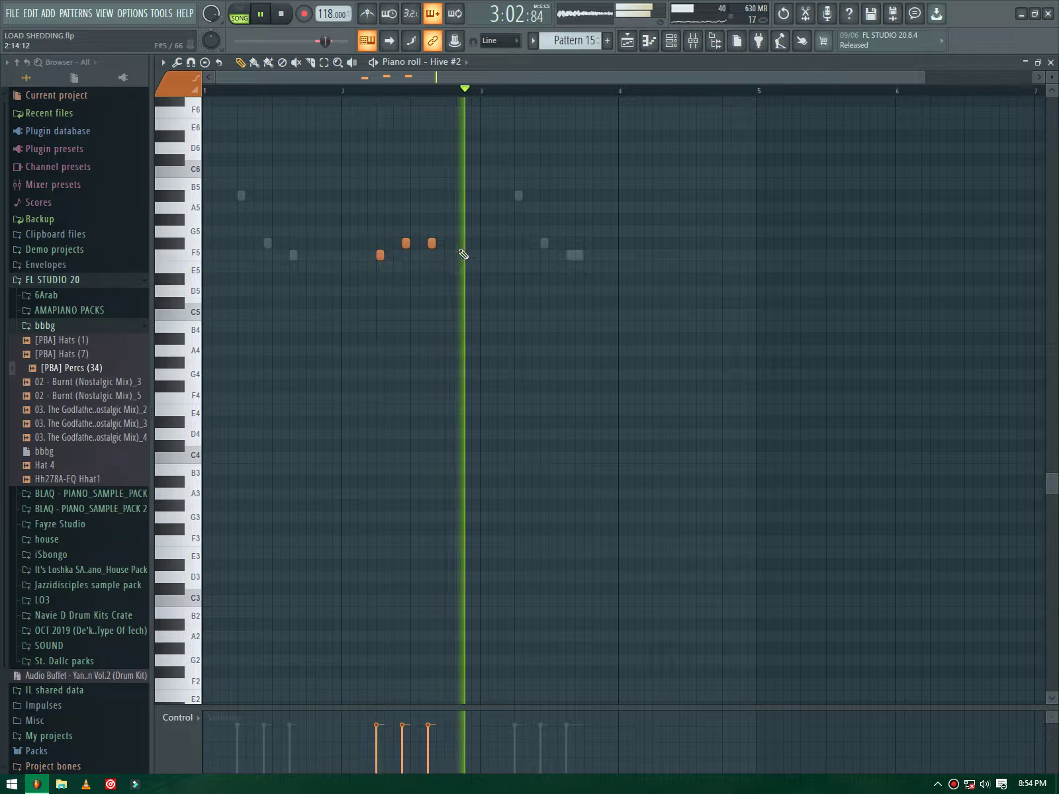
{"action": "left_click", "coordinate": [466, 196]}
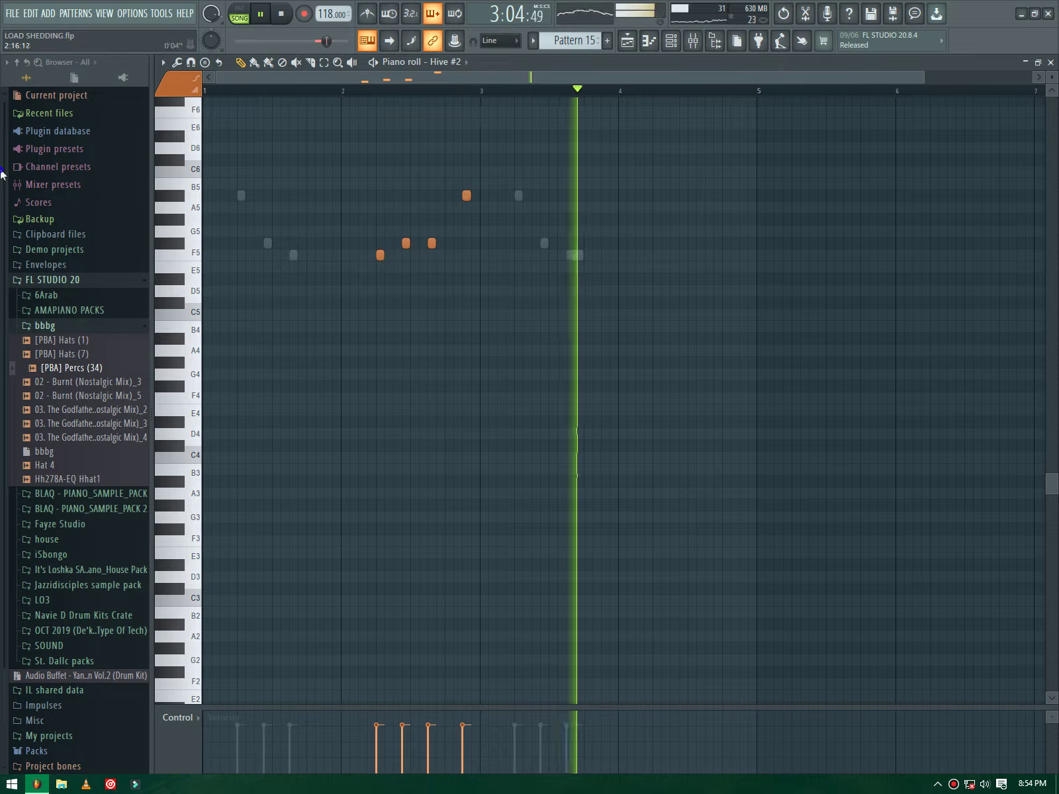
{"action": "left_click_drag", "start_coordinate": [208, 92], "coordinate": [523, 94]}
{"action": "key", "text": "ctrl+b"}
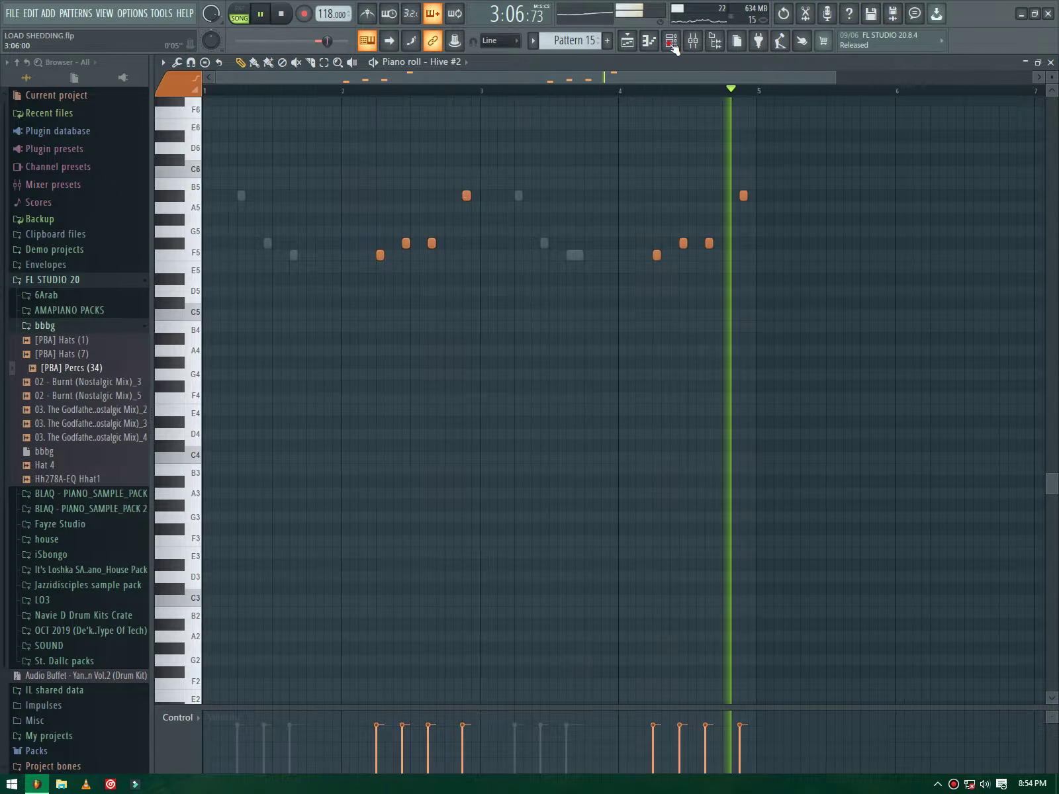
Step: Move the two A#5 notes down to F5 and shorten all ten notes
{"action": "key", "text": "F6"}
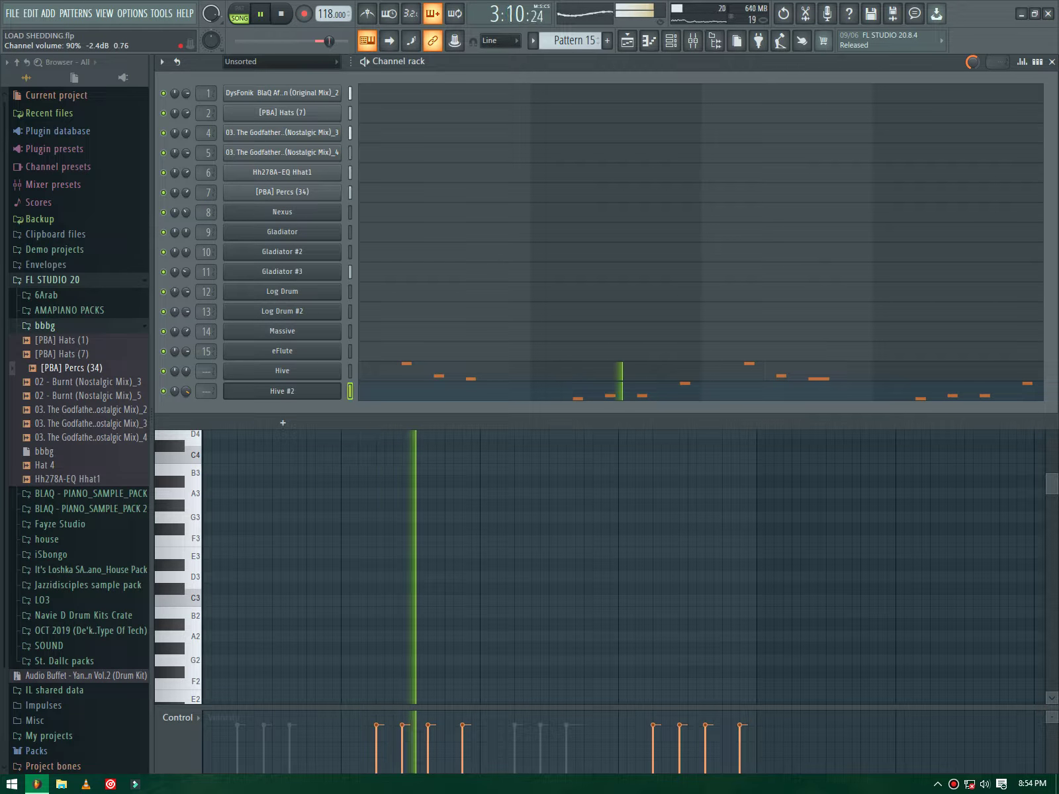
{"action": "left_click", "coordinate": [375, 399]}
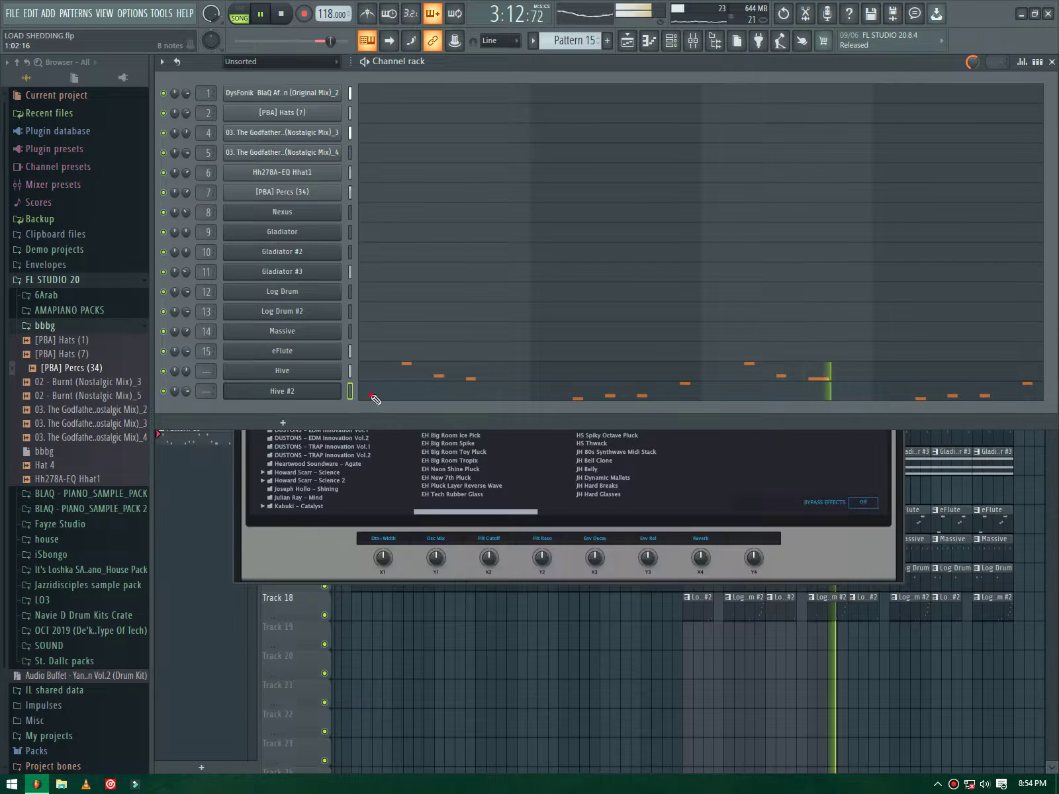
{"action": "left_click", "coordinate": [374, 398]}
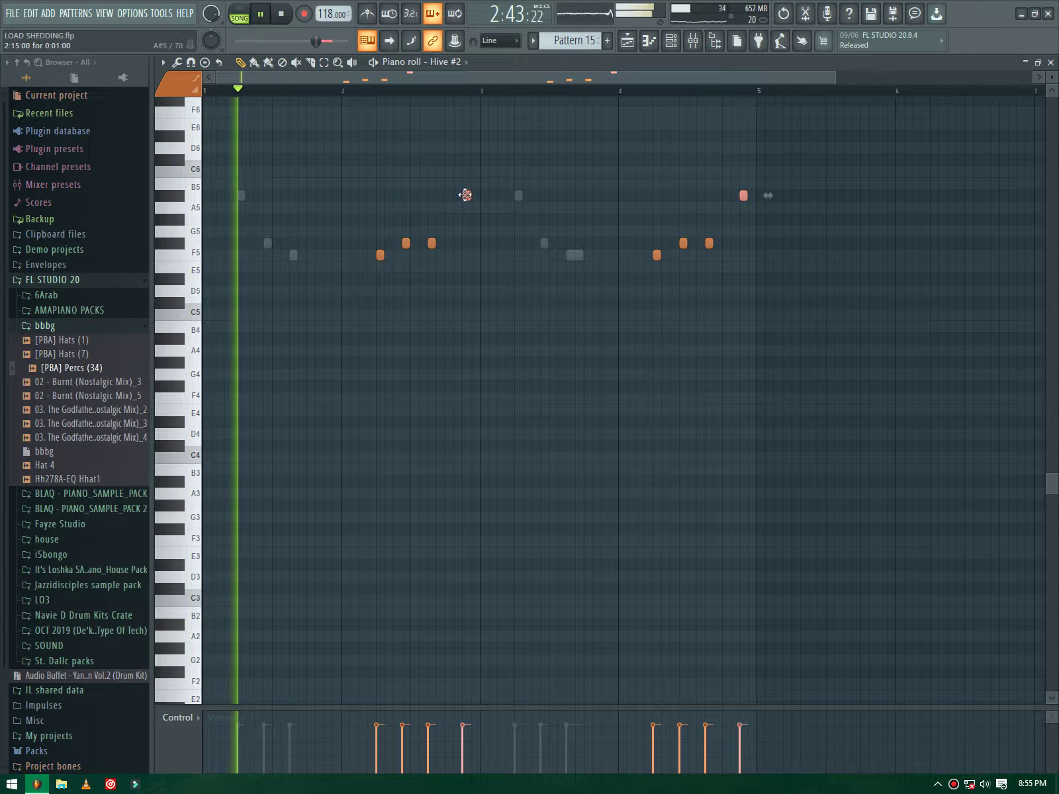
{"action": "left_click_drag", "start_coordinate": [466, 196], "coordinate": [440, 242]}
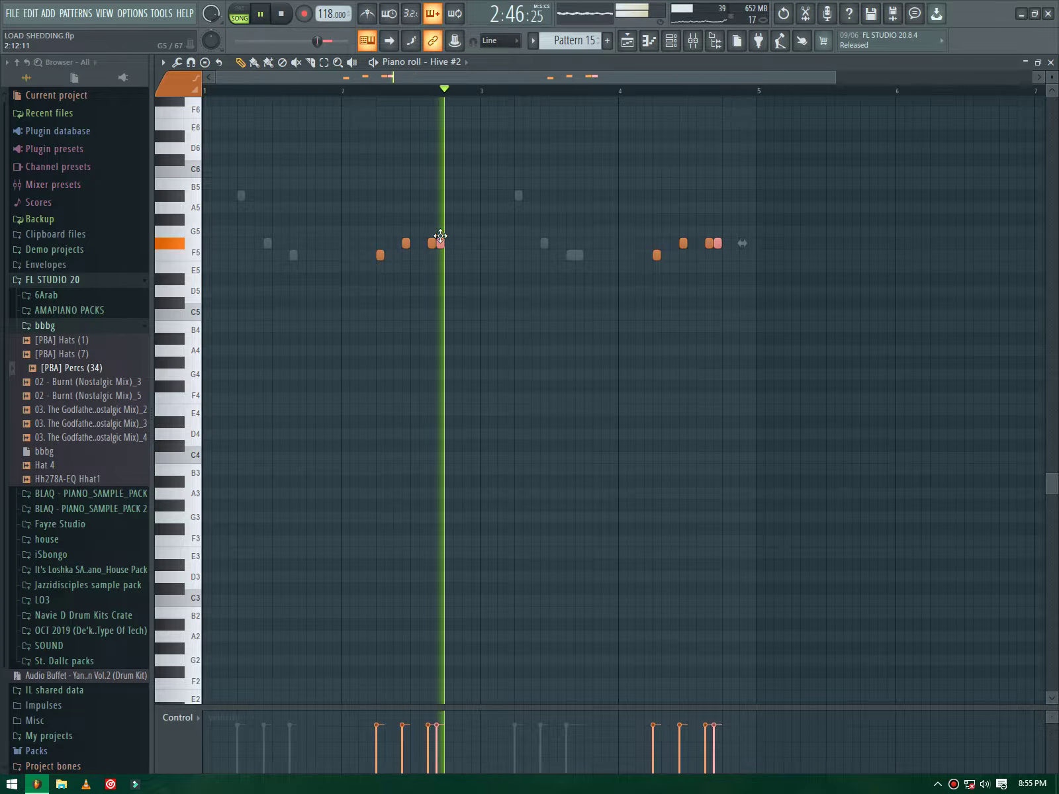
{"action": "left_click_drag", "start_coordinate": [440, 242], "coordinate": [440, 220]}
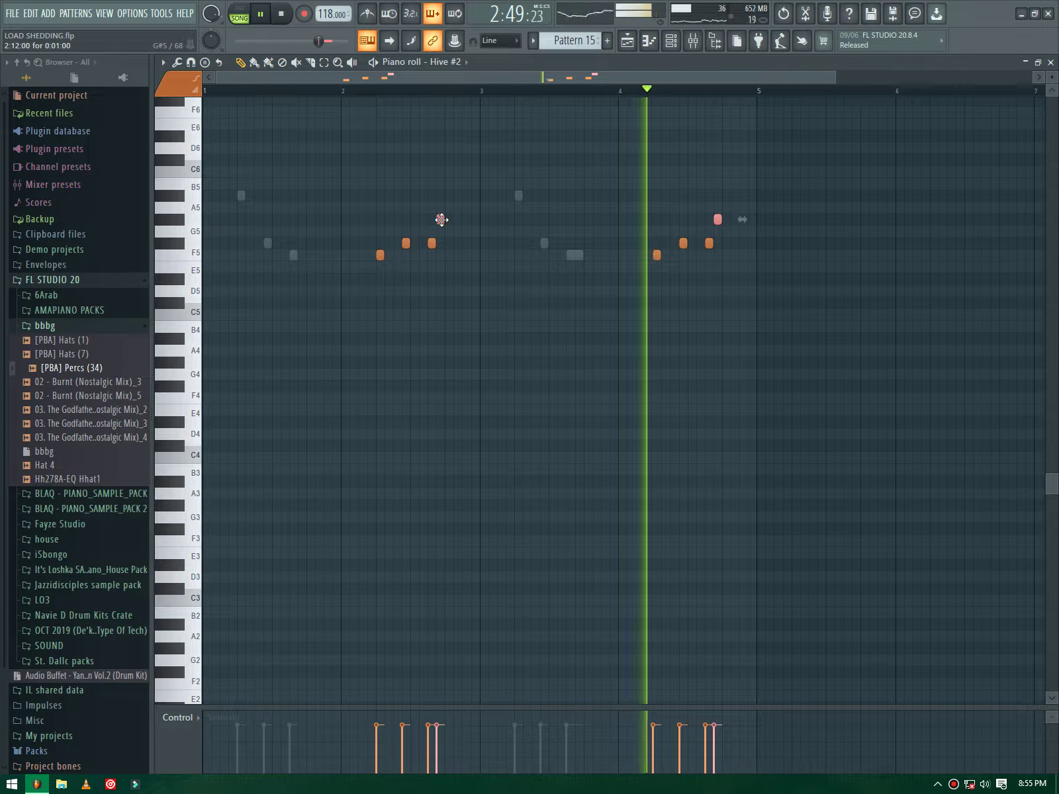
{"action": "mouse_move", "coordinate": [440, 220]}
{"action": "left_mouse_down"}
{"action": "mouse_move", "coordinate": [443, 256]}
{"action": "mouse_move", "coordinate": [466, 196]}
{"action": "mouse_move", "coordinate": [467, 258]}
{"action": "left_mouse_up"}
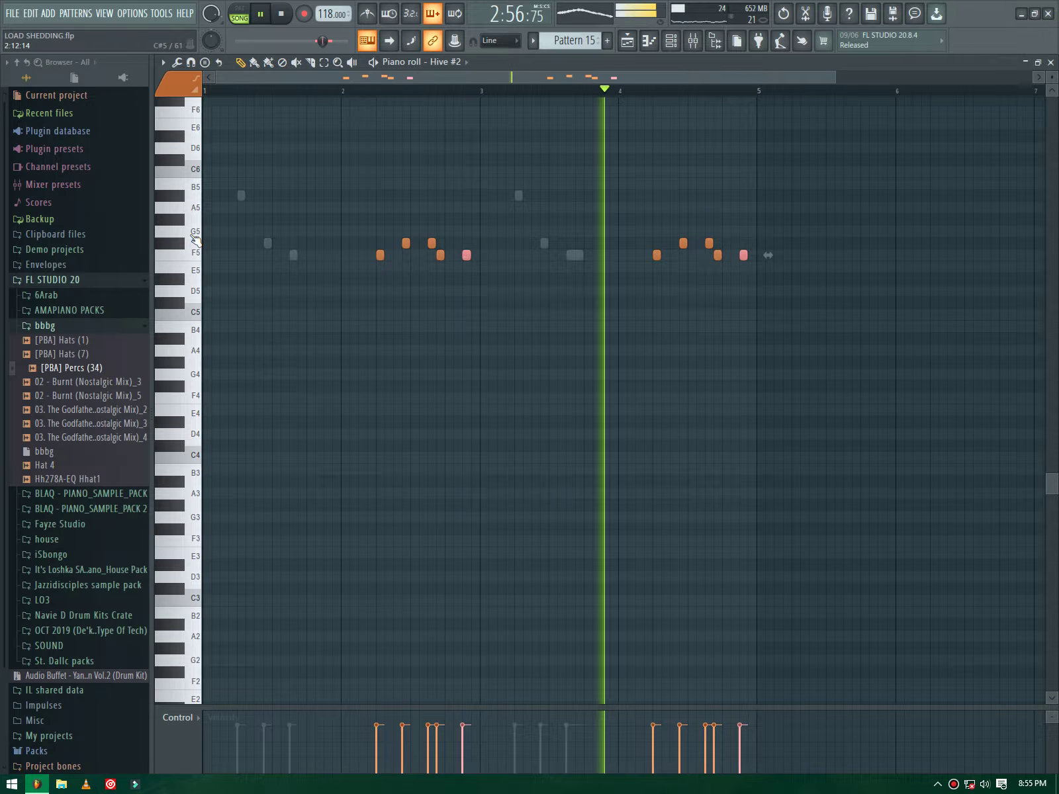
{"action": "key", "text": "ctrl+a"}
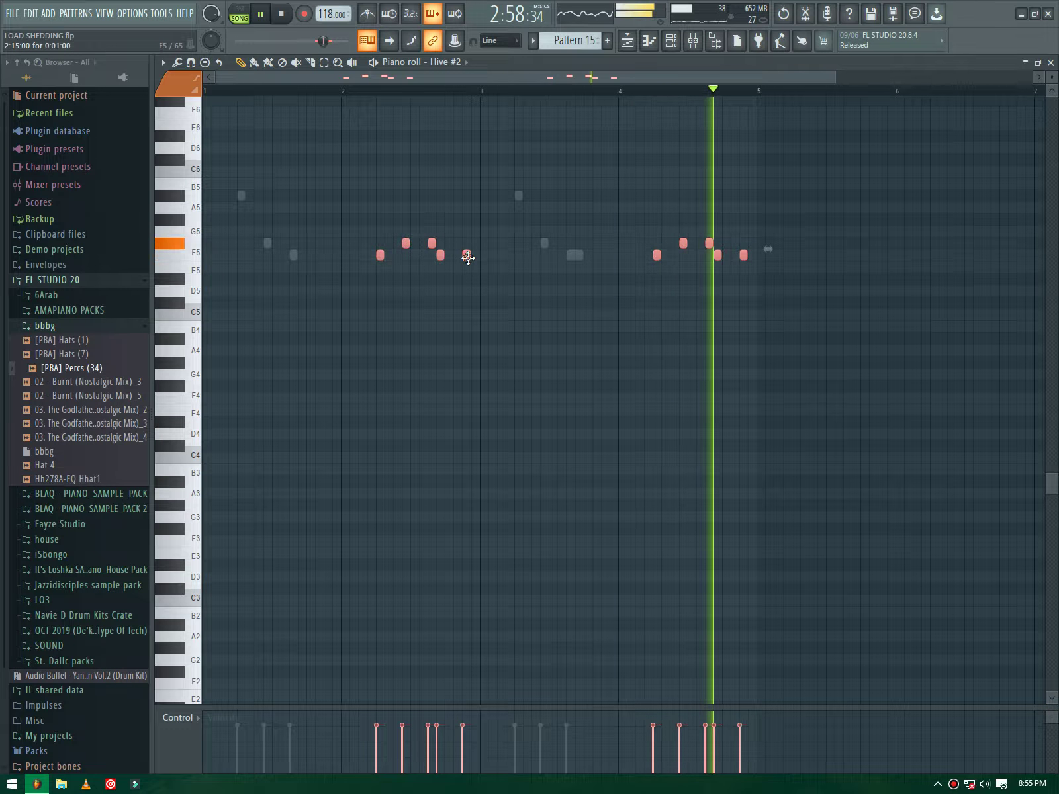
{"action": "left_click_drag", "start_coordinate": [469, 256], "coordinate": [465, 255]}
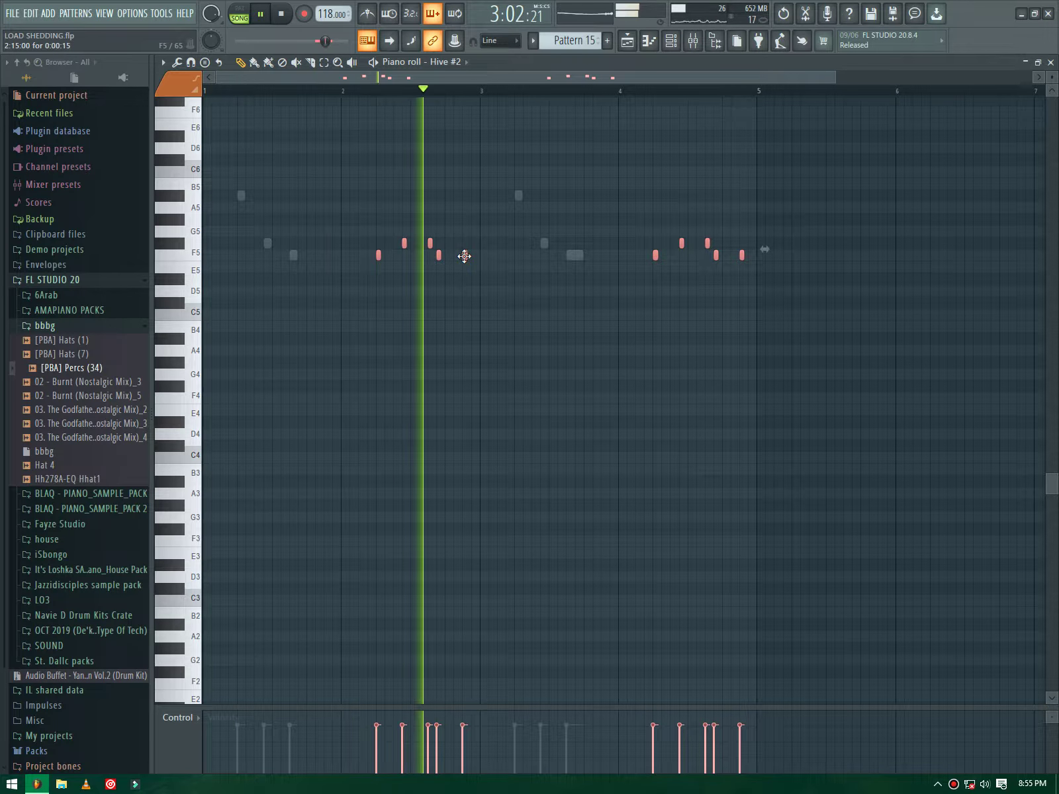
{"action": "left_click", "coordinate": [671, 41]}
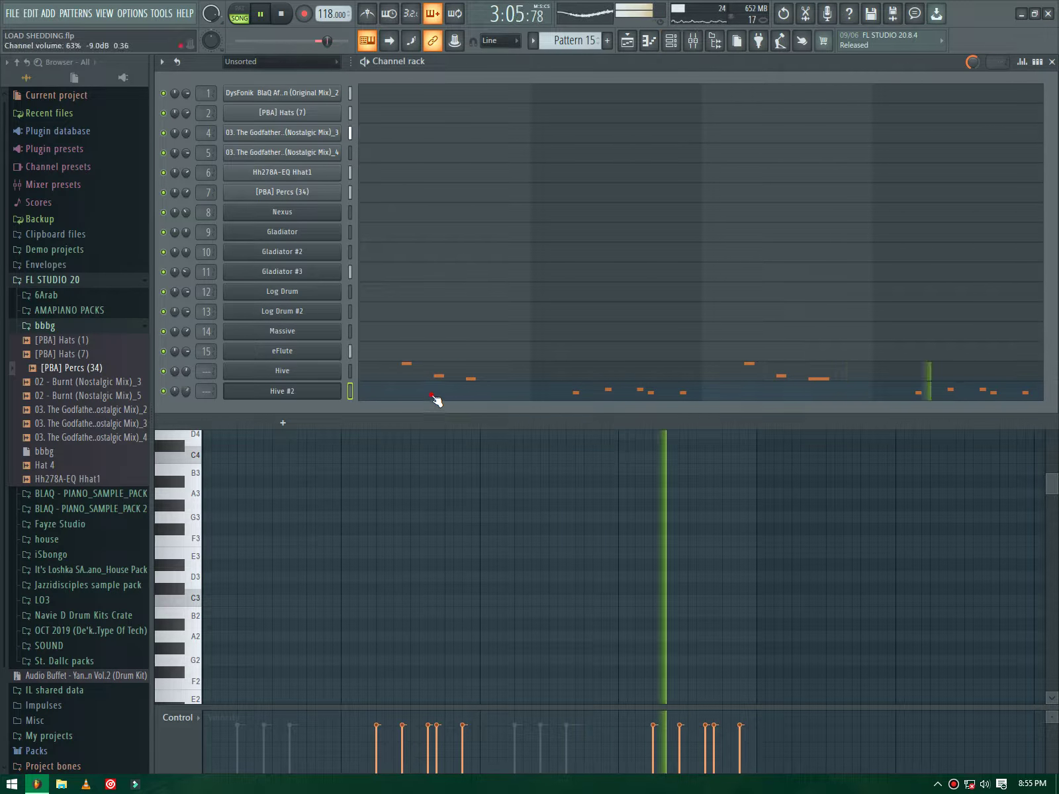
{"action": "left_click", "coordinate": [428, 386]}
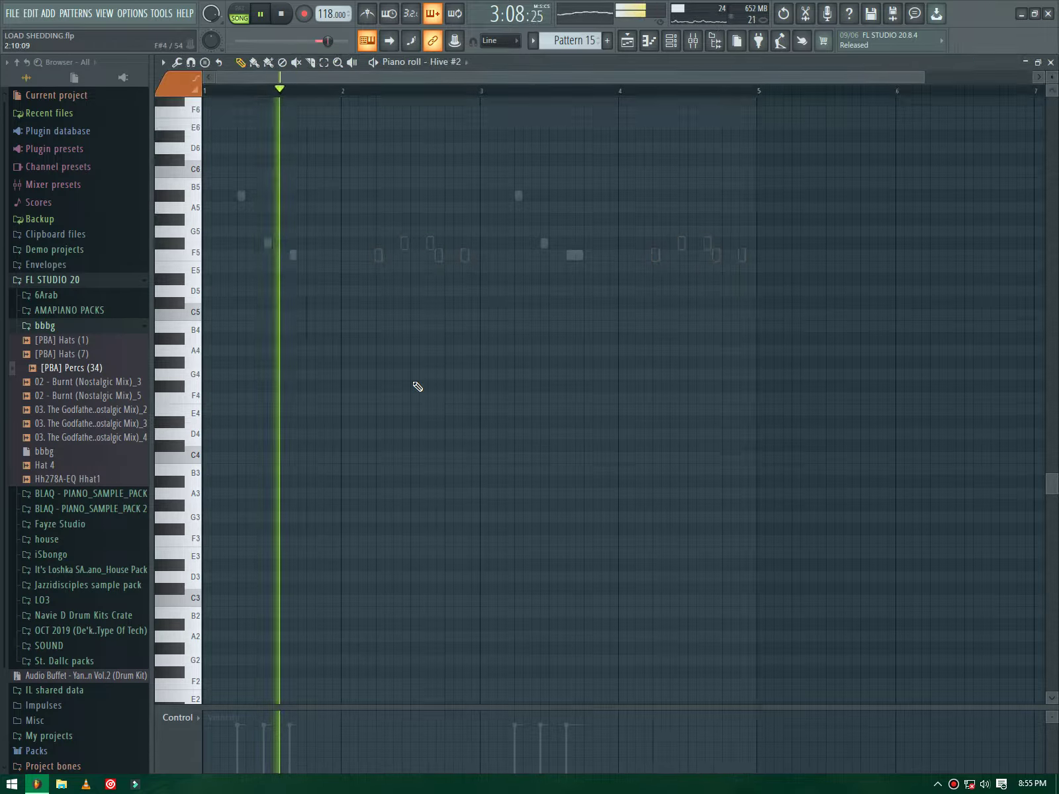
Step: Draw the Hive #2 phrase in bar 1 with notes on A#4 and C#5
{"action": "left_click", "coordinate": [213, 279]}
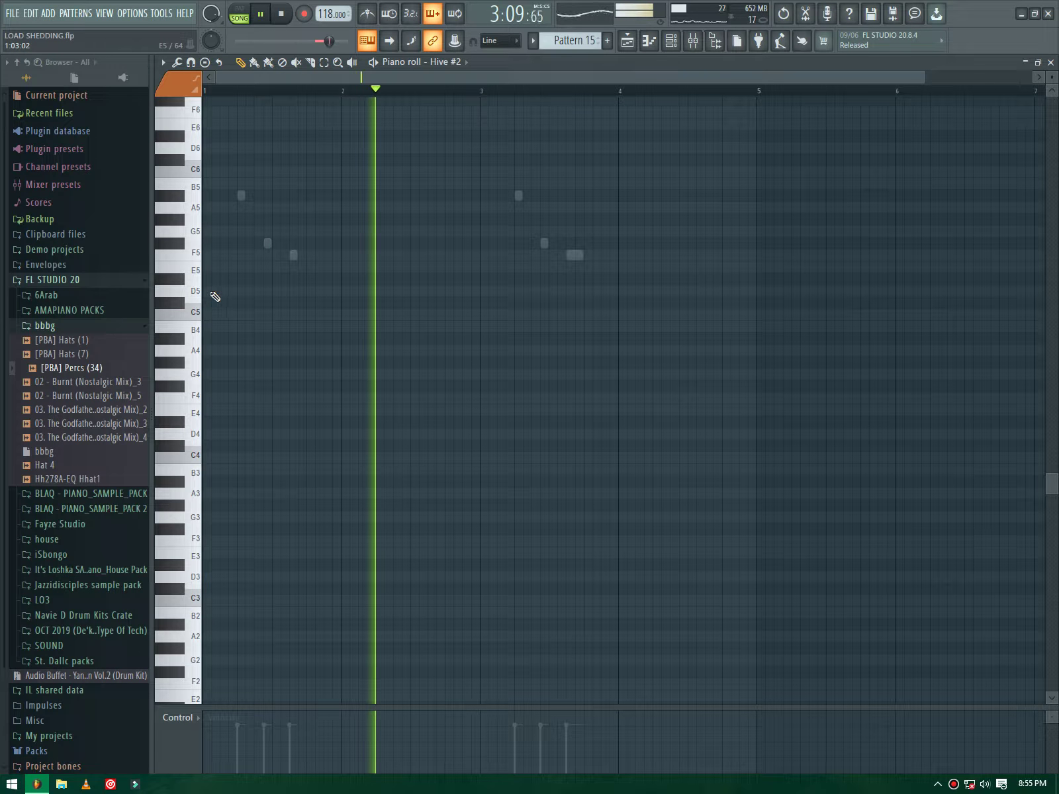
{"action": "mouse_move", "coordinate": [207, 303]}
{"action": "left_mouse_down"}
{"action": "mouse_move", "coordinate": [200, 340]}
{"action": "mouse_move", "coordinate": [211, 321]}
{"action": "left_mouse_up"}
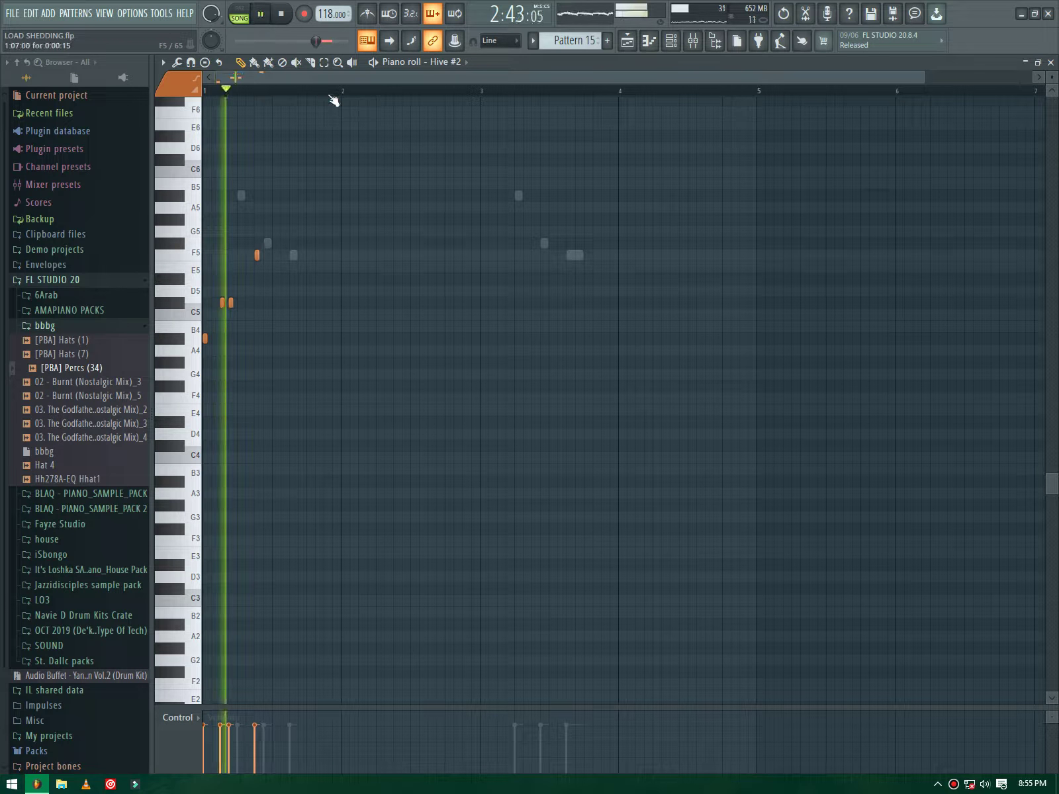
{"action": "left_click_drag", "start_coordinate": [203, 90], "coordinate": [271, 91]}
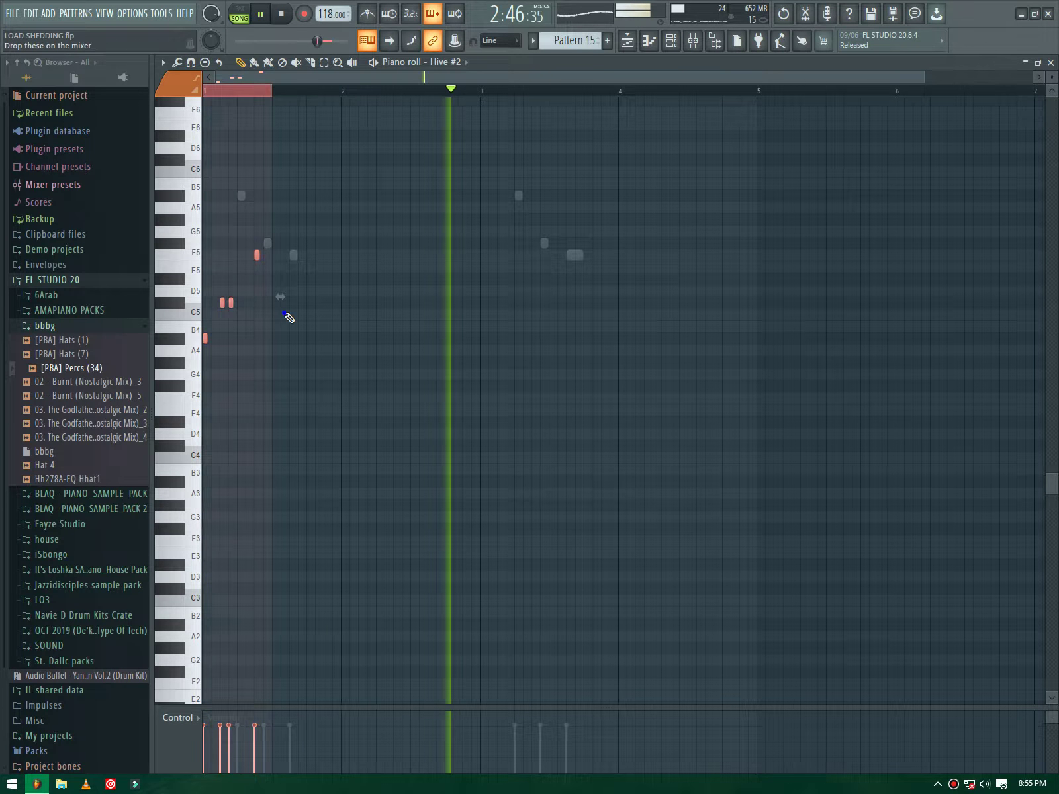
{"action": "left_click", "coordinate": [292, 278]}
{"action": "left_click_drag", "start_coordinate": [293, 283], "coordinate": [301, 338]}
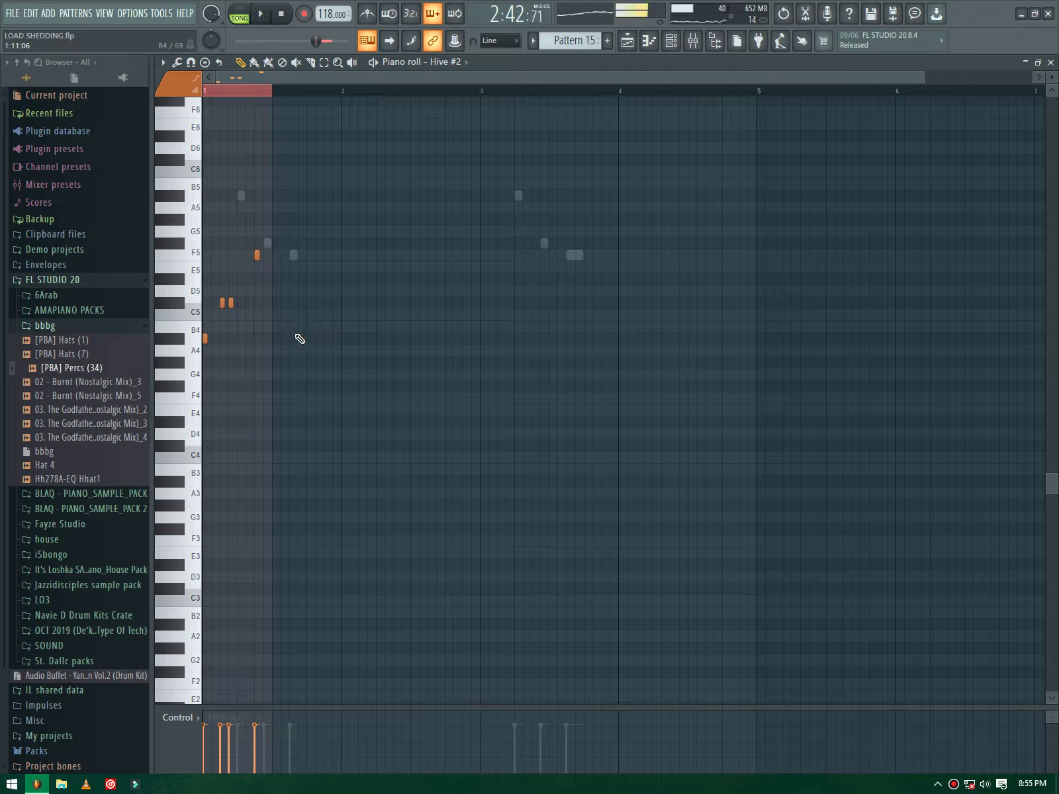
{"action": "left_click", "coordinate": [309, 302]}
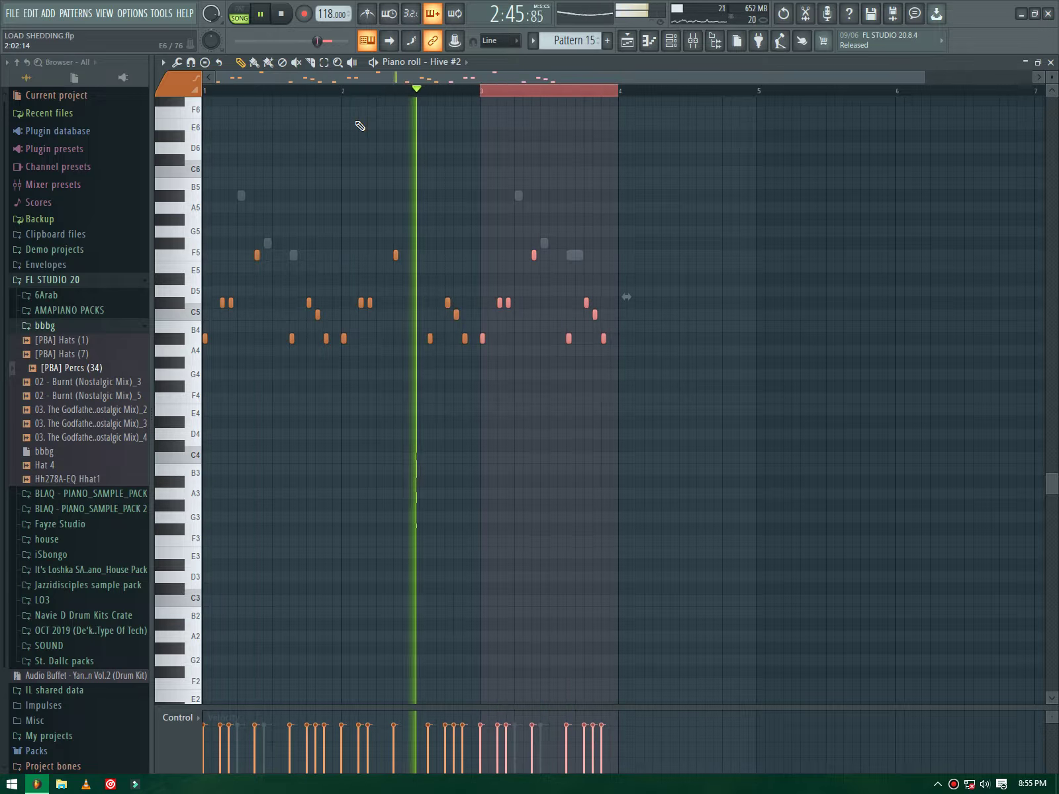
Step: Repeat the phrase across bars 1–4, lower Hive's volume to 53%, and create Pattern 16
{"action": "key", "text": "ctrl+b"}
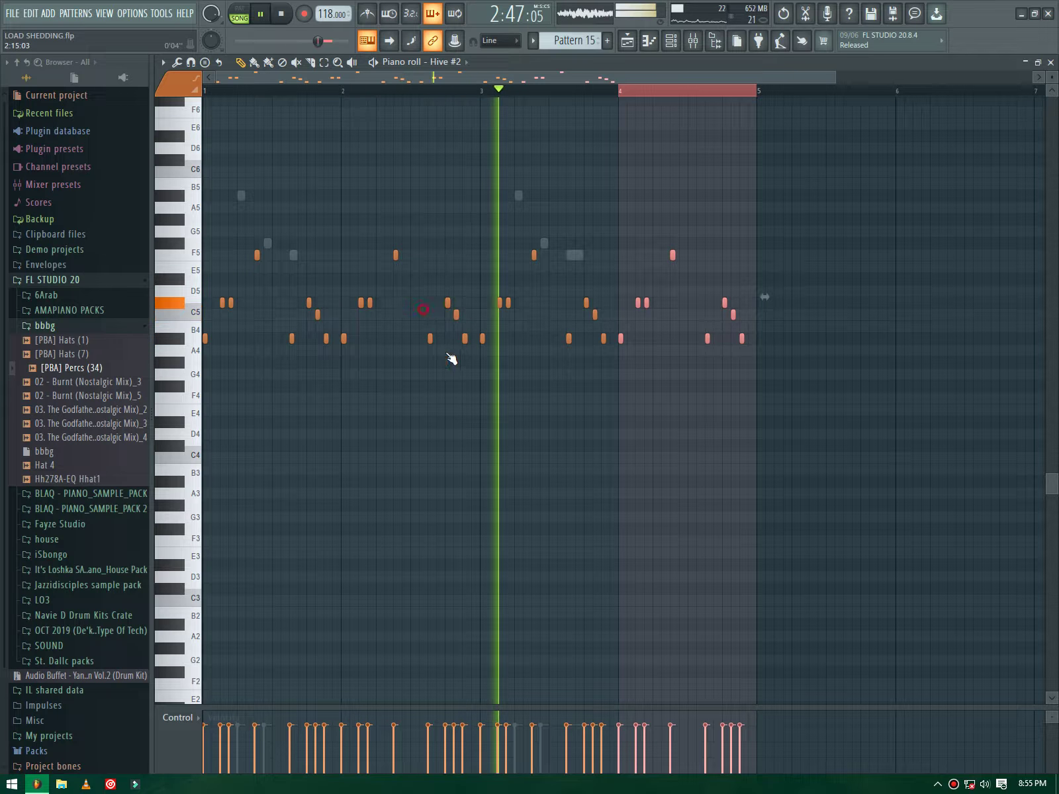
{"action": "key", "text": "ctrl+d"}
{"action": "key", "text": "Escape"}
{"action": "left_click_drag", "start_coordinate": [186, 372], "coordinate": [186, 384]}
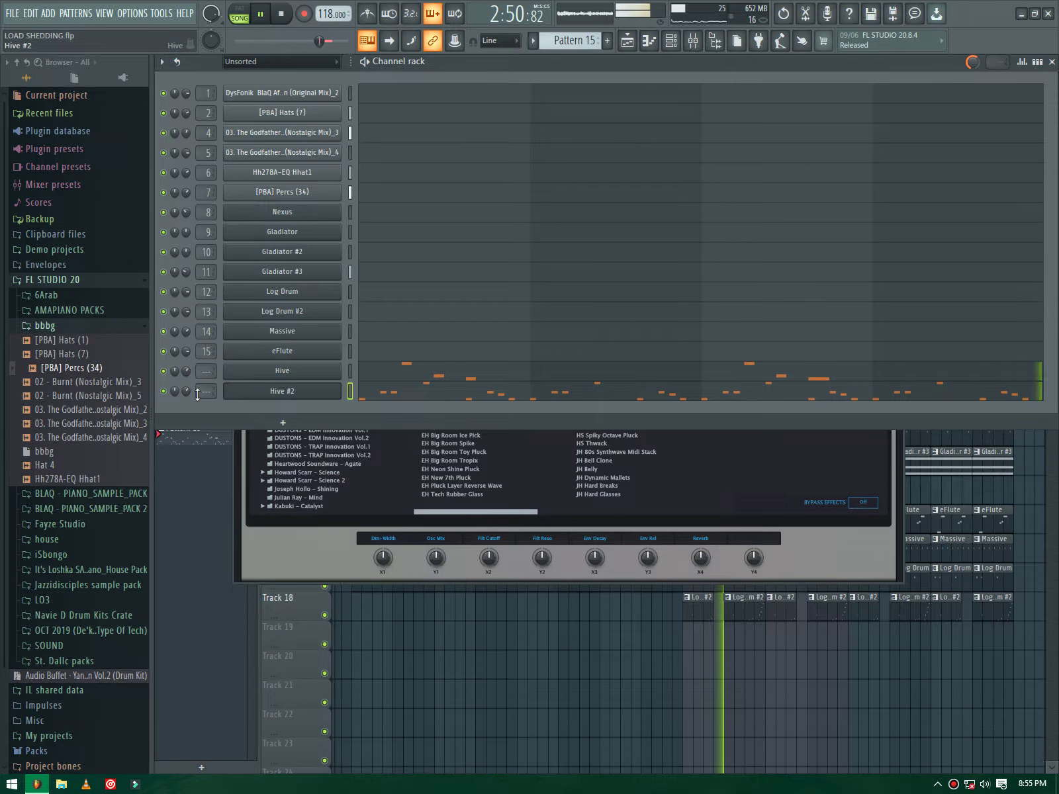
{"action": "left_click", "coordinate": [607, 40]}
Step: Confirm Pattern 16 and paint its clips along Track 19 from bar 81
{"action": "key", "text": "Return"}
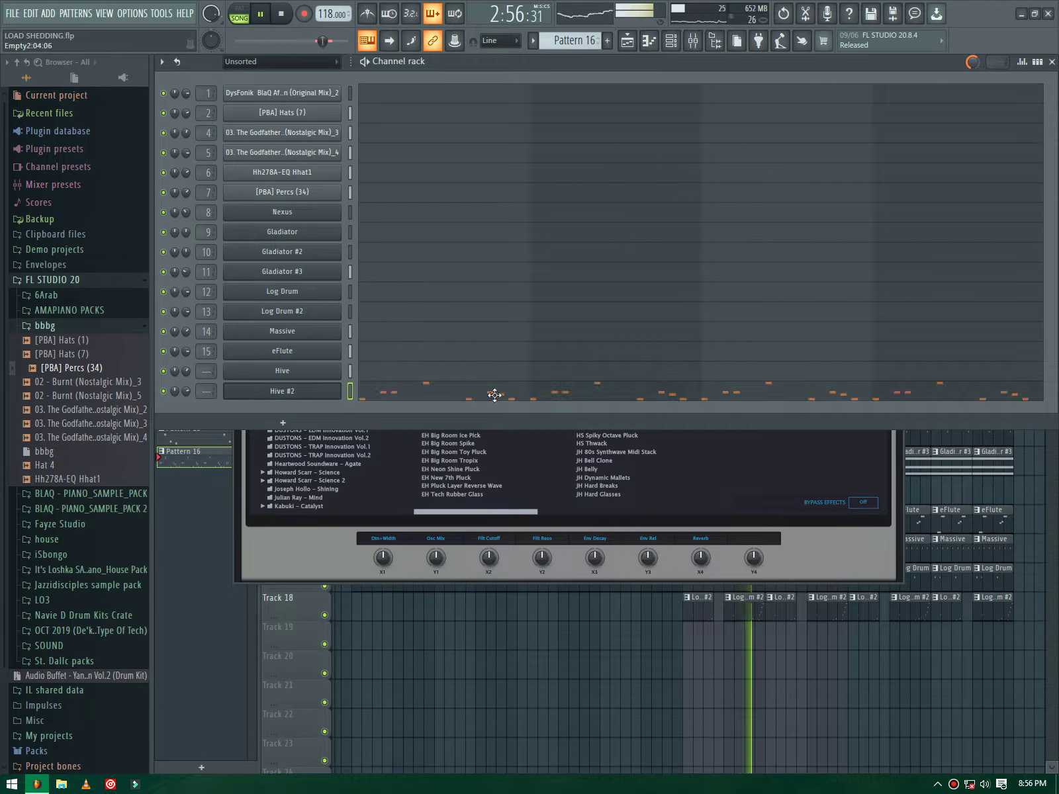
{"action": "key", "text": "F5"}
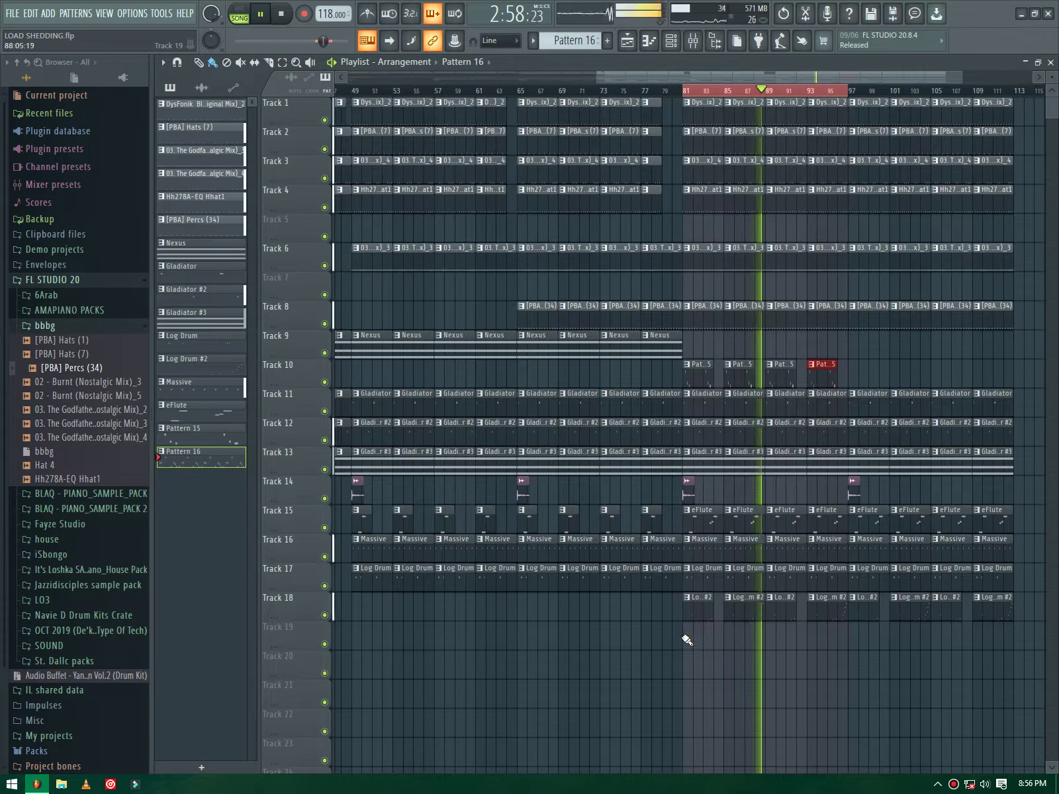
{"action": "left_click_drag", "start_coordinate": [686, 638], "coordinate": [993, 645]}
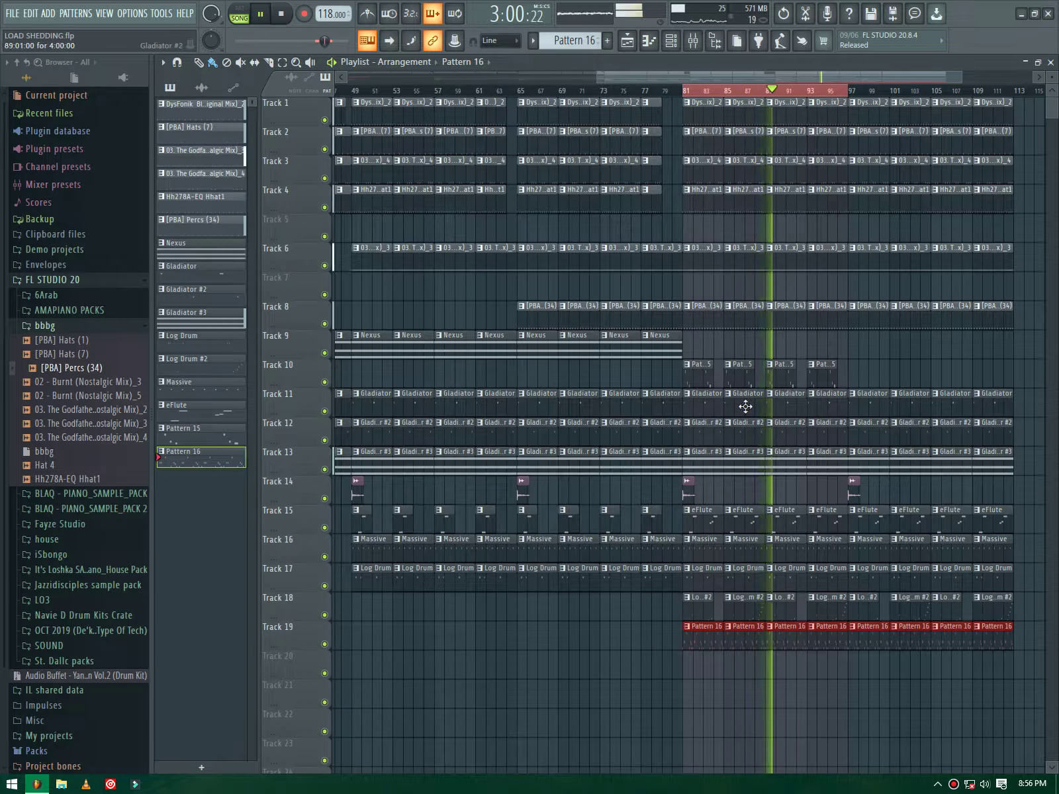
Step: Move Track 10's Pattern 15 clips so they start at bar 113
{"action": "left_click_drag", "start_coordinate": [702, 385], "coordinate": [1016, 360]}
{"action": "left_click", "coordinate": [978, 345], "text": "ctrl"}
{"action": "left_click", "coordinate": [674, 42]}
{"action": "left_click", "coordinate": [675, 41]}
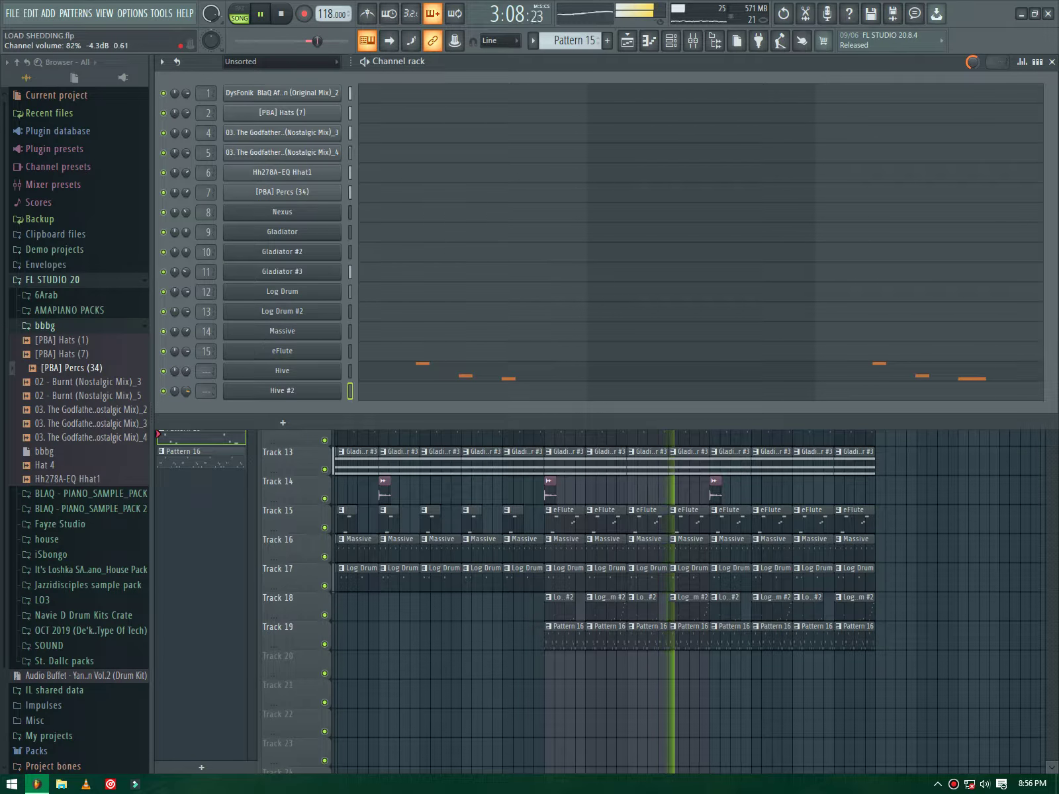
{"action": "left_click", "coordinate": [282, 423]}
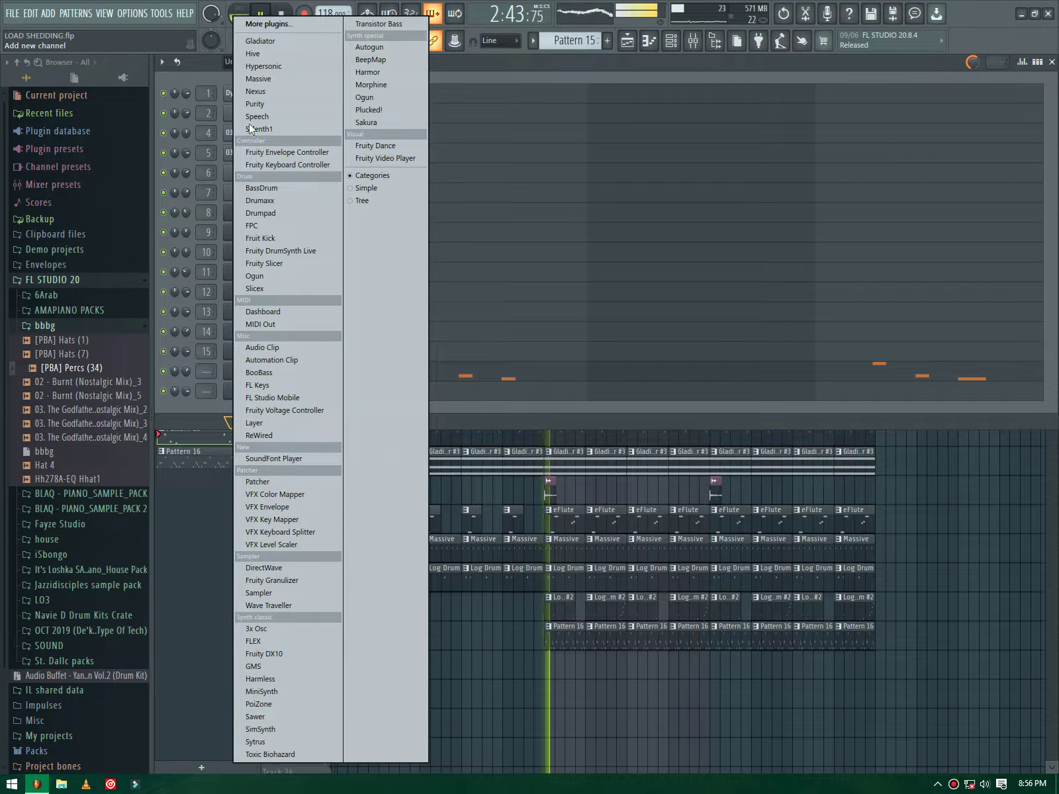
Step: Add a Nexus #2 channel and start an empty Pattern 17 for its notes
{"action": "left_click", "coordinate": [258, 92]}
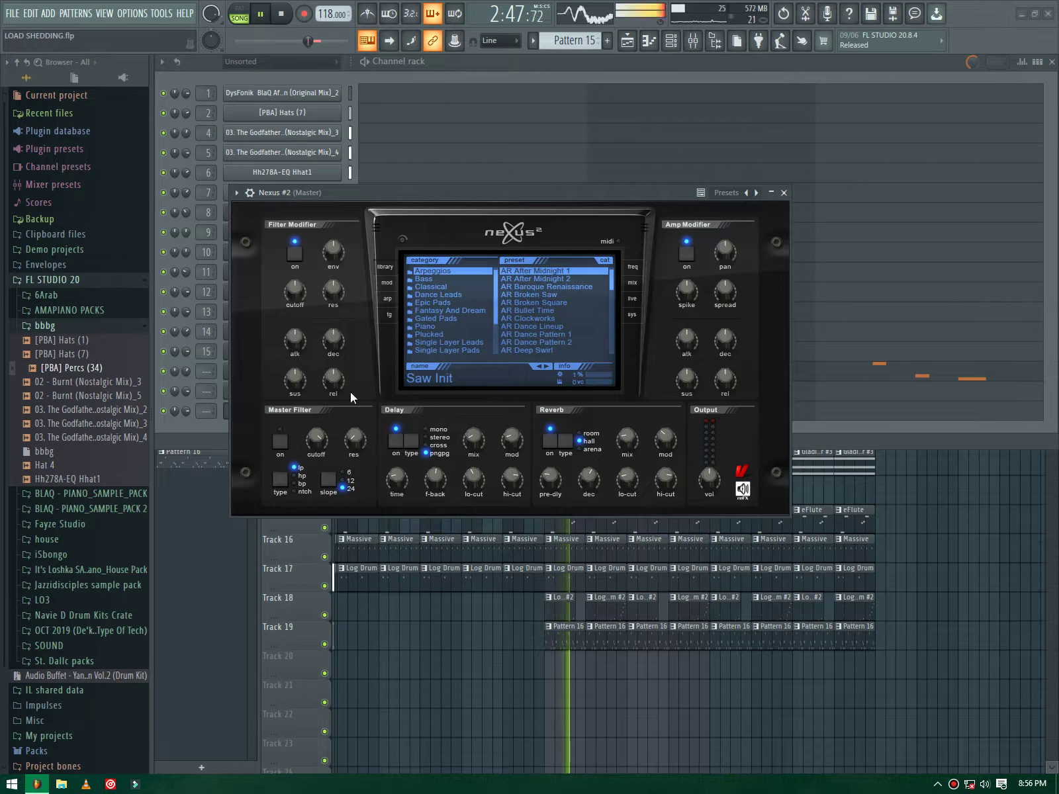
{"action": "left_click", "coordinate": [207, 437]}
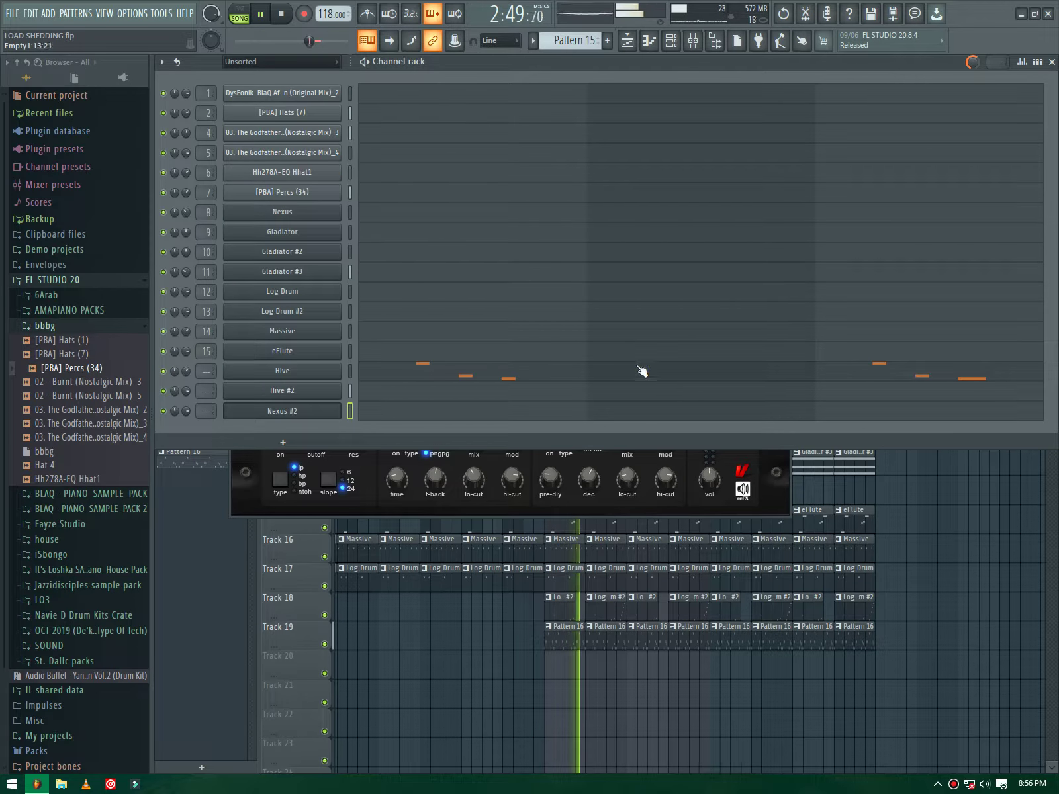
{"action": "left_click", "coordinate": [546, 419]}
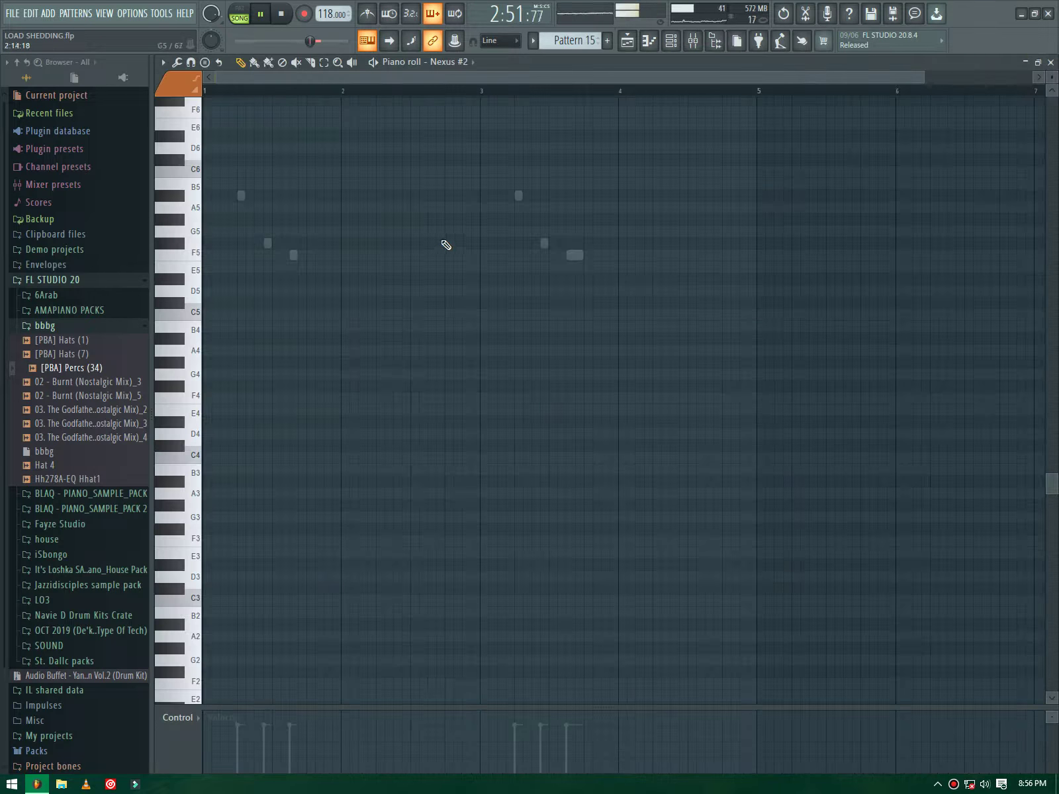
{"action": "left_click", "coordinate": [607, 42]}
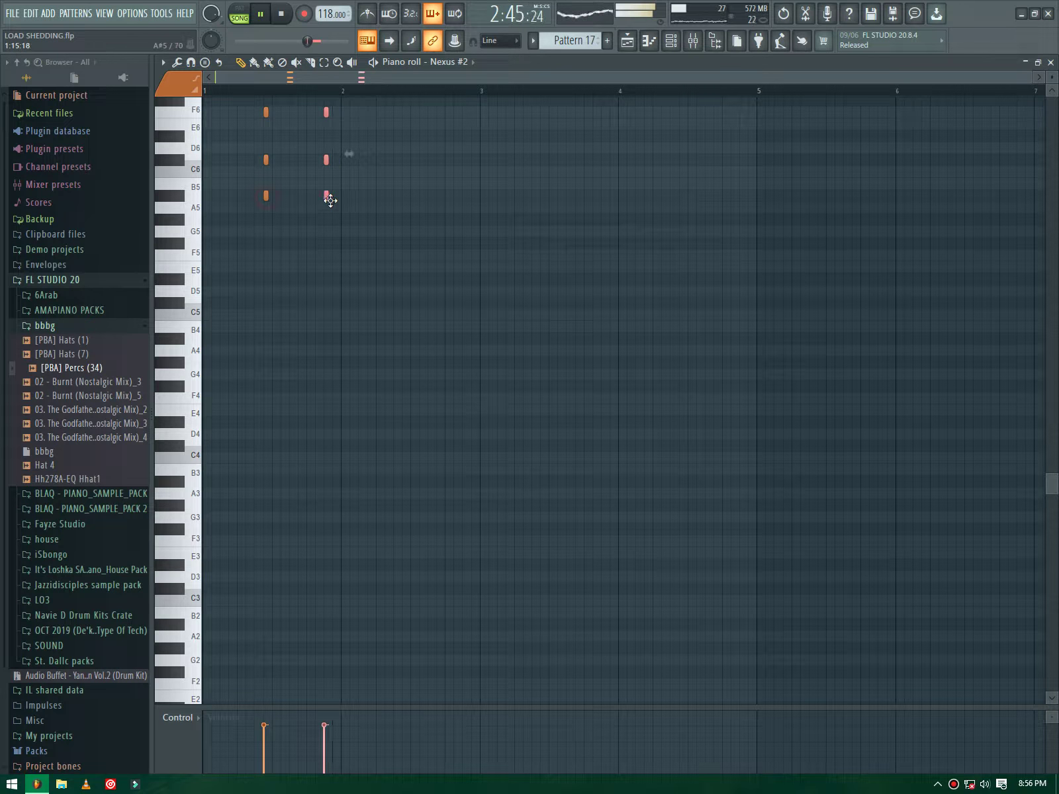
Step: Repeat the A5–C6–E6 chord stabs across four bars and paint Pattern 17 on Track 20 from bar 81
{"action": "left_click_drag", "start_coordinate": [343, 100], "coordinate": [2, 112]}
{"action": "key", "text": "ctrl+b"}
{"action": "key", "text": "ctrl+b"}
{"action": "key", "text": "ctrl+b"}
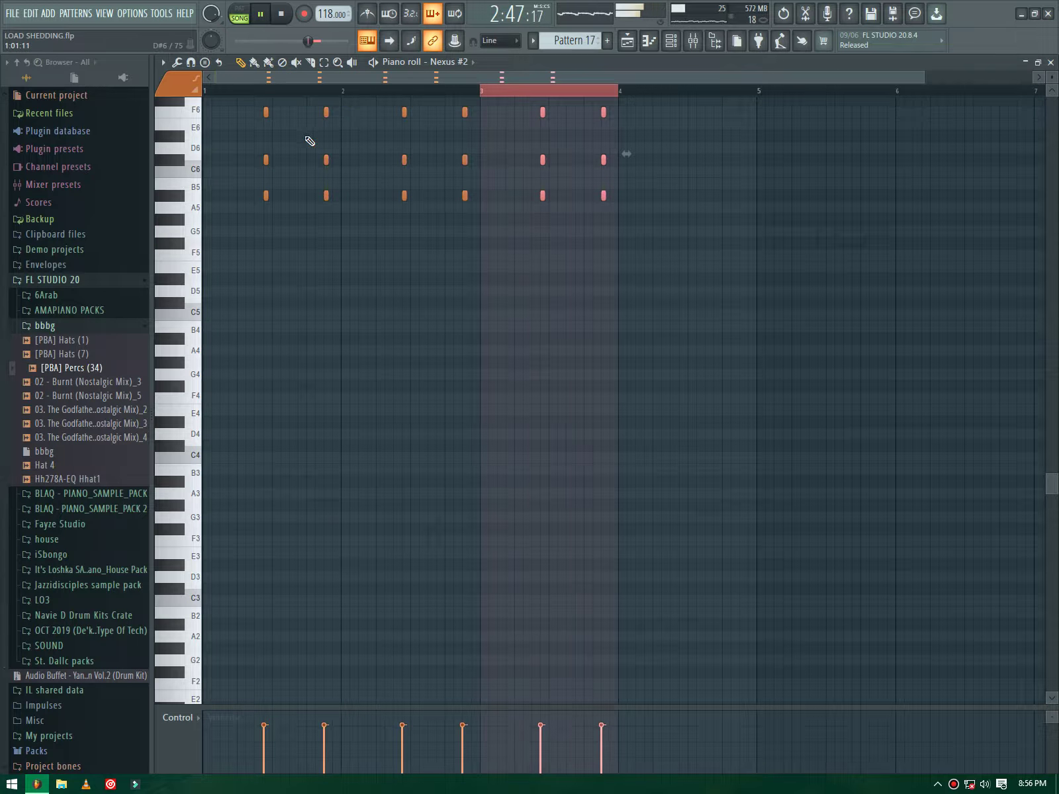
{"action": "left_click", "coordinate": [657, 103]}
{"action": "scroll", "coordinate": [578, 238], "scroll_direction": "up", "scroll_amount": 1}
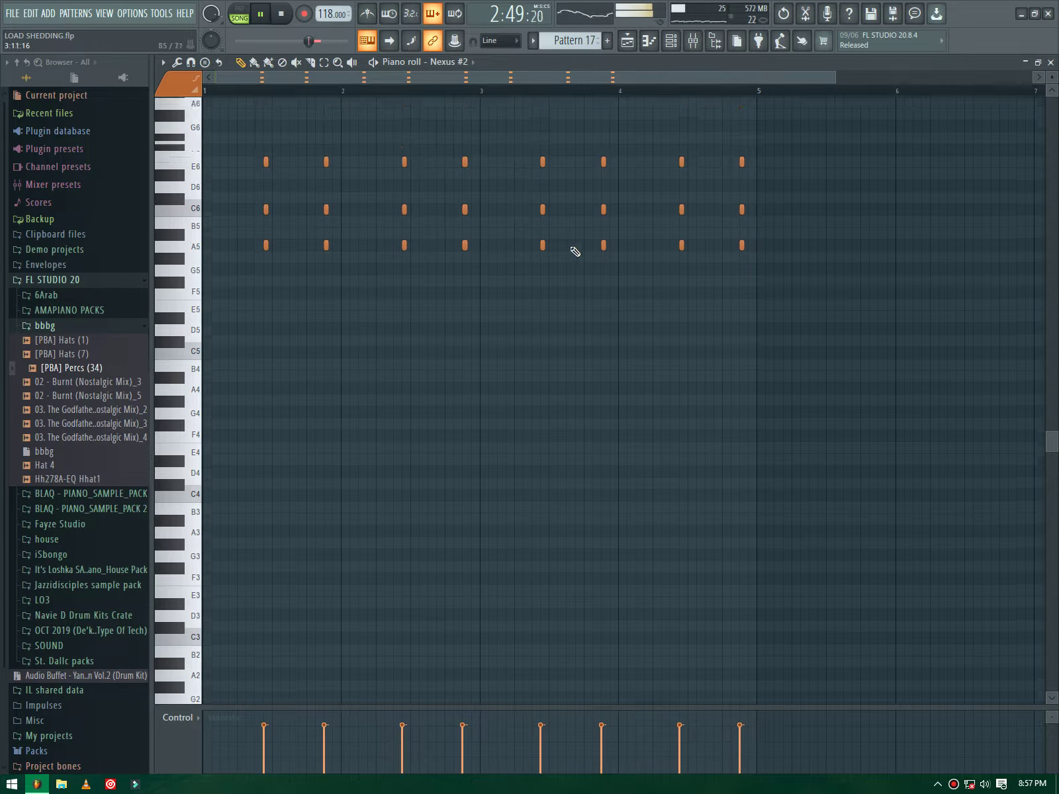
{"action": "key", "text": "Escape"}
{"action": "key", "text": "Escape"}
{"action": "key", "text": "Escape"}
{"action": "mouse_move", "coordinate": [559, 677]}
{"action": "left_mouse_down"}
{"action": "mouse_move", "coordinate": [816, 703]}
{"action": "mouse_move", "coordinate": [841, 701]}
{"action": "mouse_move", "coordinate": [861, 669]}
{"action": "left_mouse_up"}
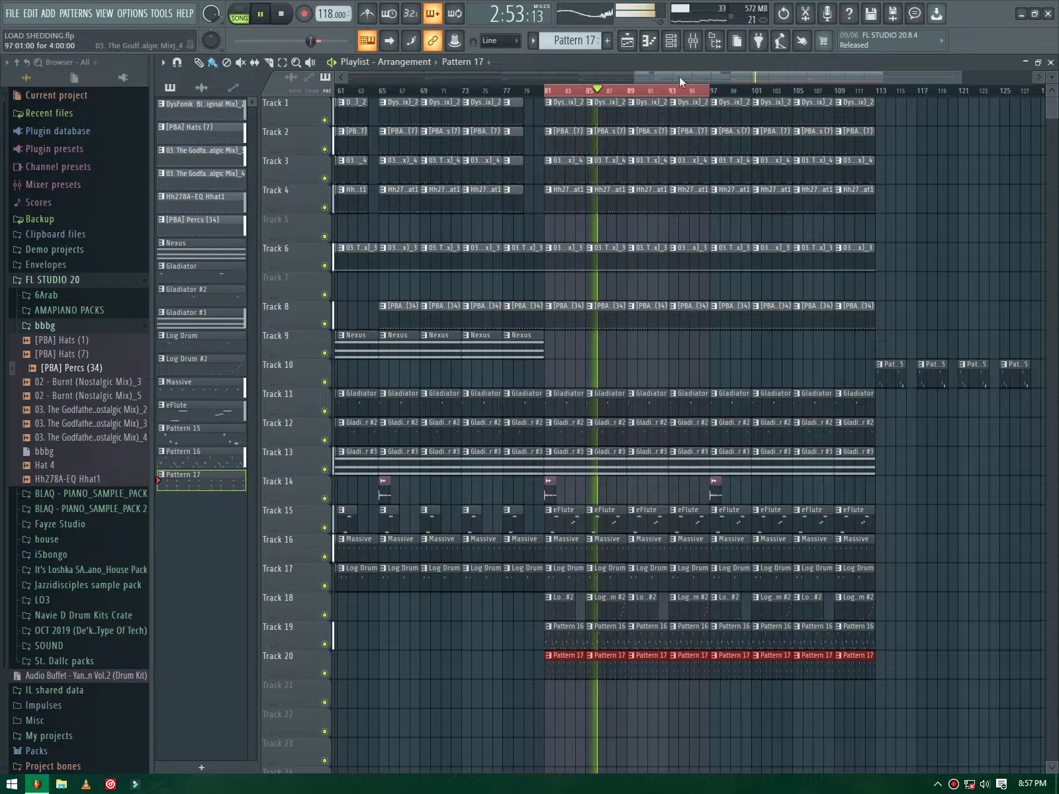
Step: Lower Nexus #2's volume to 53% and pan Hive #2 to 41% left
{"action": "key", "text": "F6"}
{"action": "left_click_drag", "start_coordinate": [186, 410], "coordinate": [186, 423]}
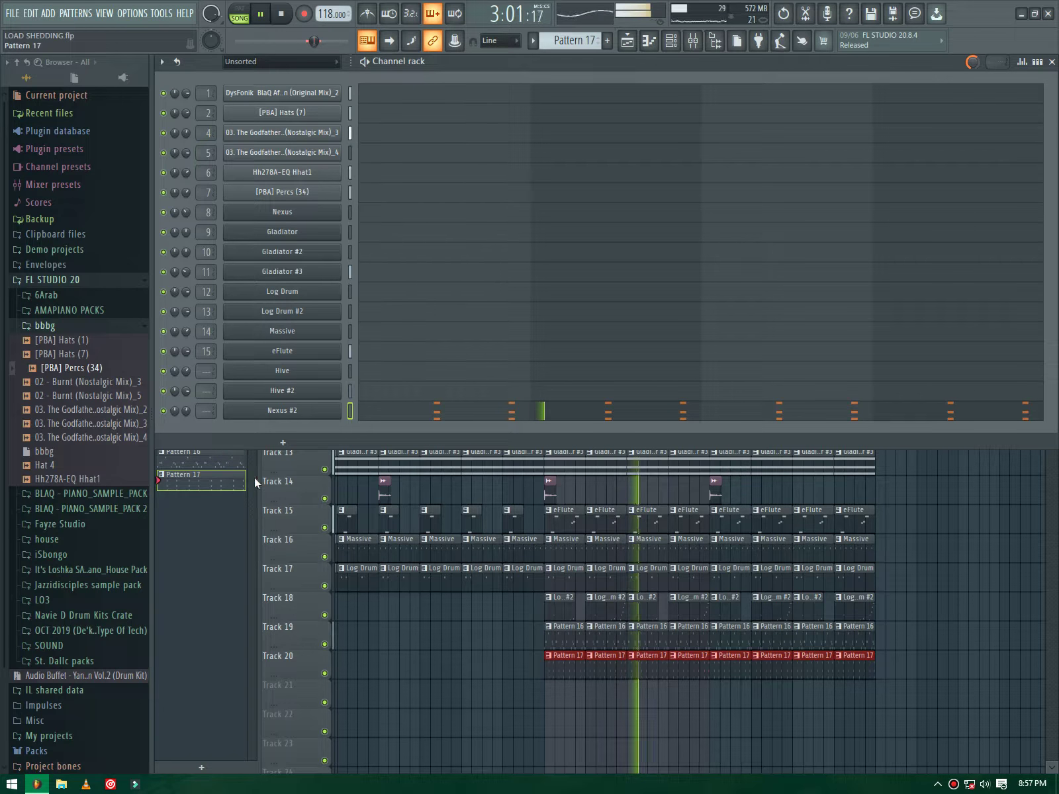
{"action": "mouse_move", "coordinate": [178, 397]}
{"action": "left_mouse_down"}
{"action": "mouse_move", "coordinate": [179, 416]}
{"action": "mouse_move", "coordinate": [179, 351]}
{"action": "mouse_move", "coordinate": [179, 372]}
{"action": "left_mouse_up"}
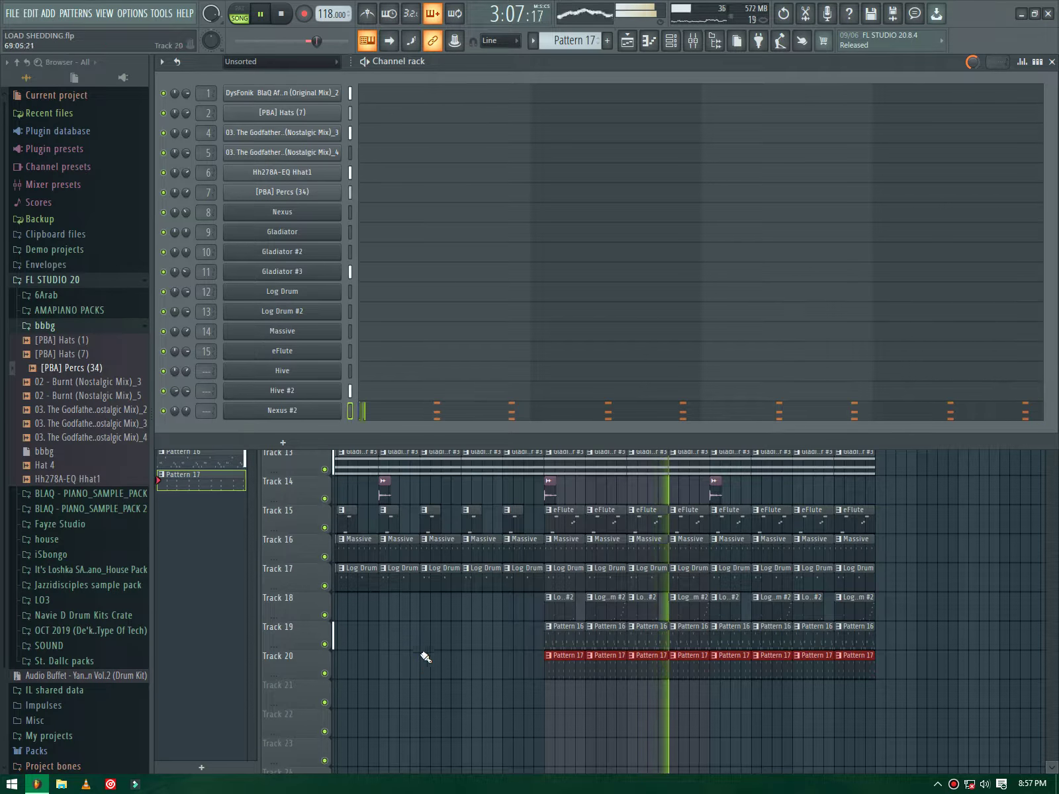
{"action": "key", "text": "F6"}
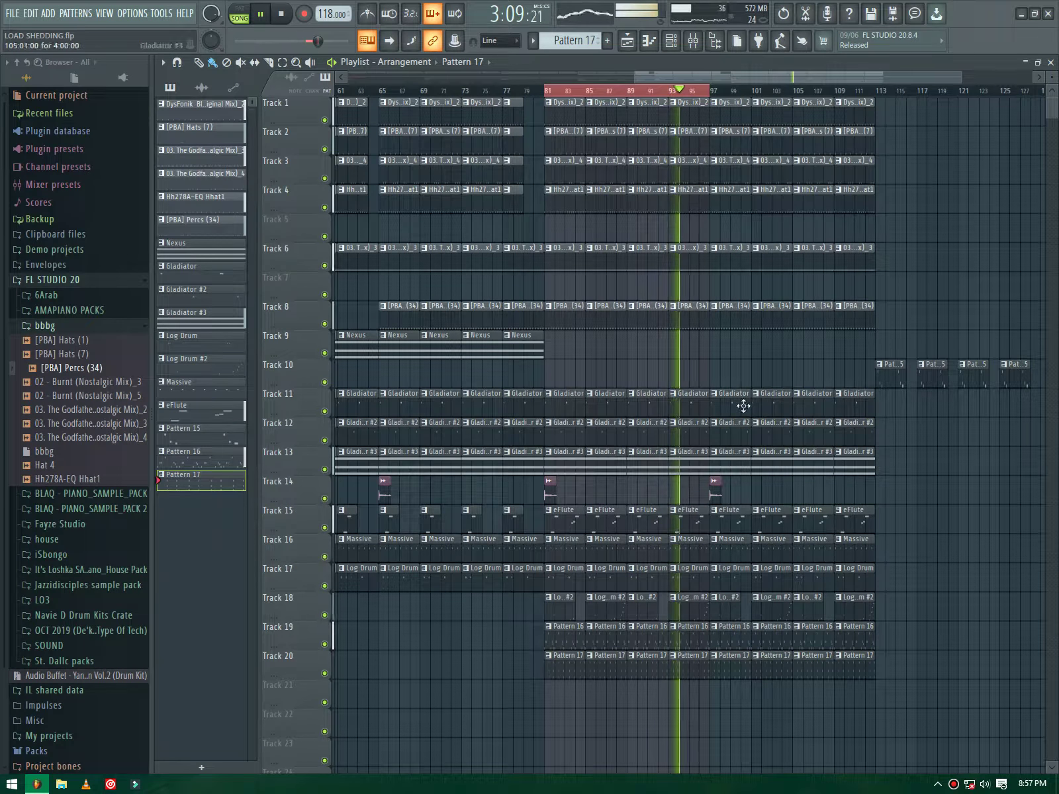
Step: Delete the Gladiator clips on Tracks 11 and 12 from bar 81 onward
{"action": "right_click", "coordinate": [564, 405]}
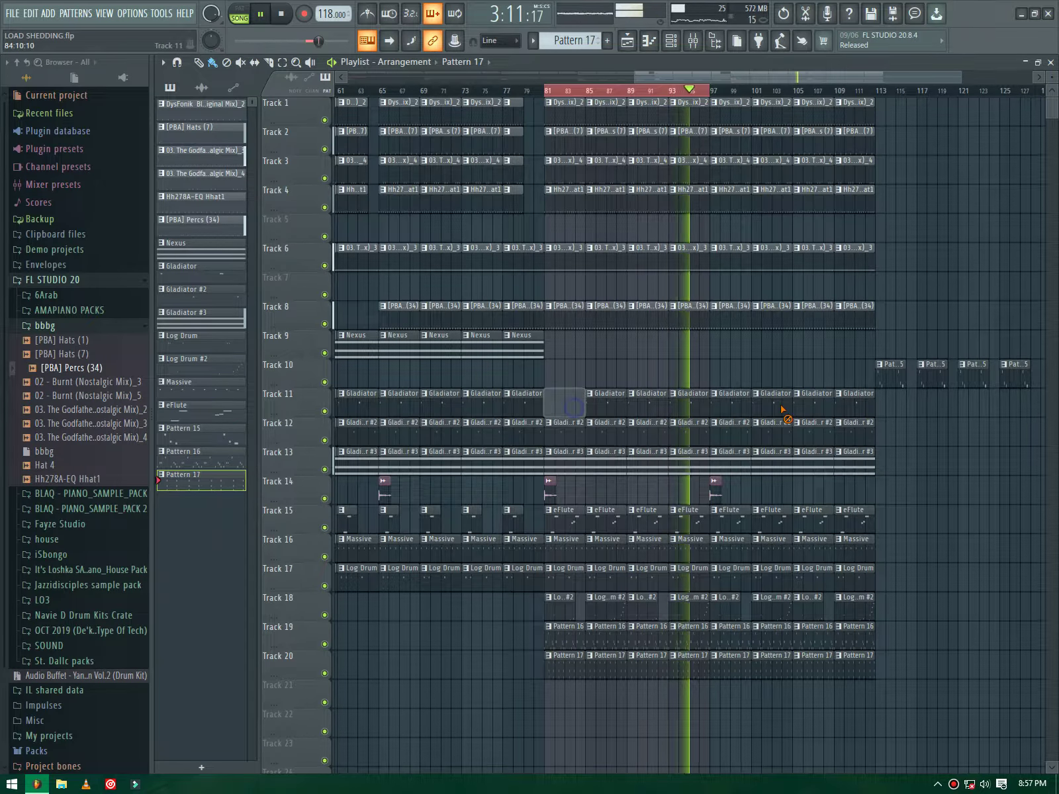
{"action": "right_click", "coordinate": [690, 434]}
{"action": "mouse_move", "coordinate": [636, 438]}
{"action": "left_mouse_down"}
{"action": "mouse_move", "coordinate": [575, 430]}
{"action": "mouse_move", "coordinate": [862, 434]}
{"action": "mouse_move", "coordinate": [785, 431]}
{"action": "left_mouse_up"}
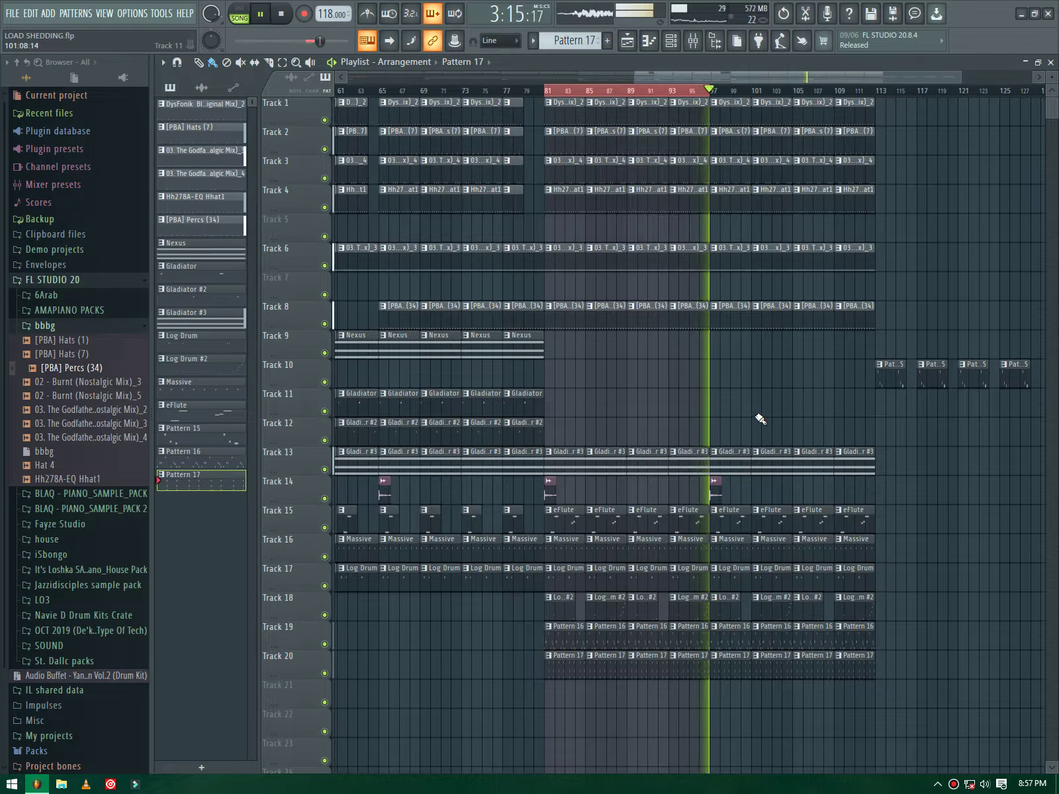
{"action": "scroll", "coordinate": [691, 414], "scroll_direction": "down", "scroll_amount": 1}
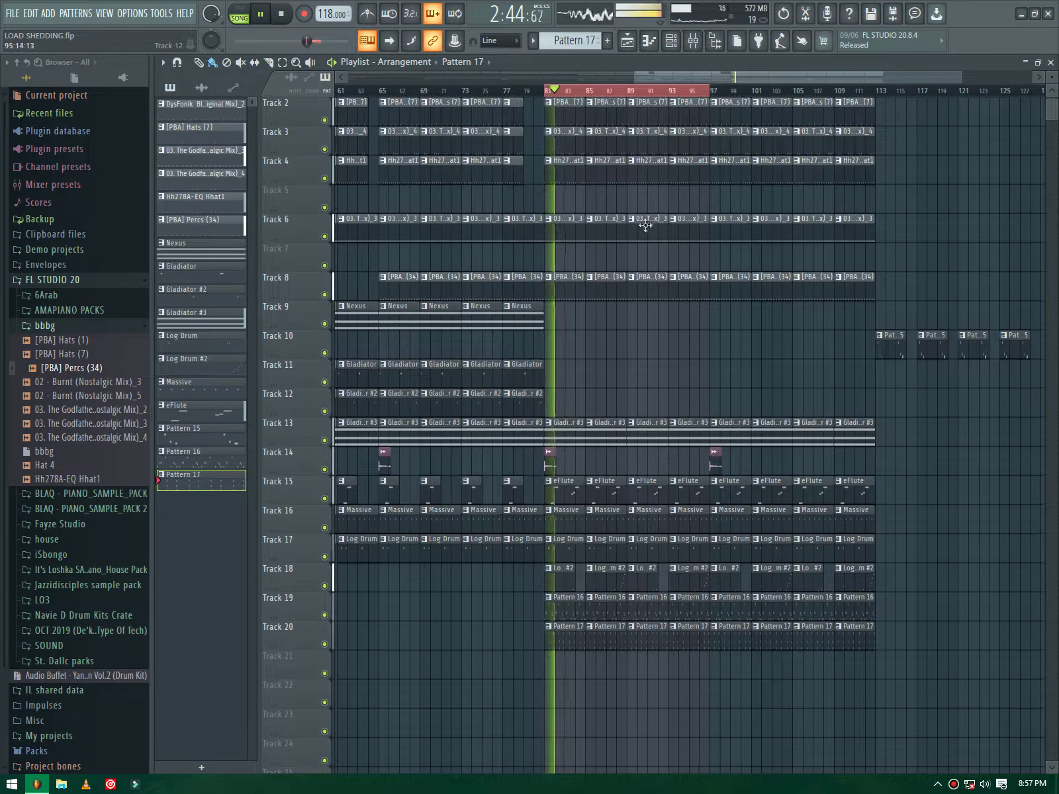
Step: Create Pattern 18 and place its clips on Track 10 every four bars from 81 to 109
{"action": "left_click", "coordinate": [607, 41]}
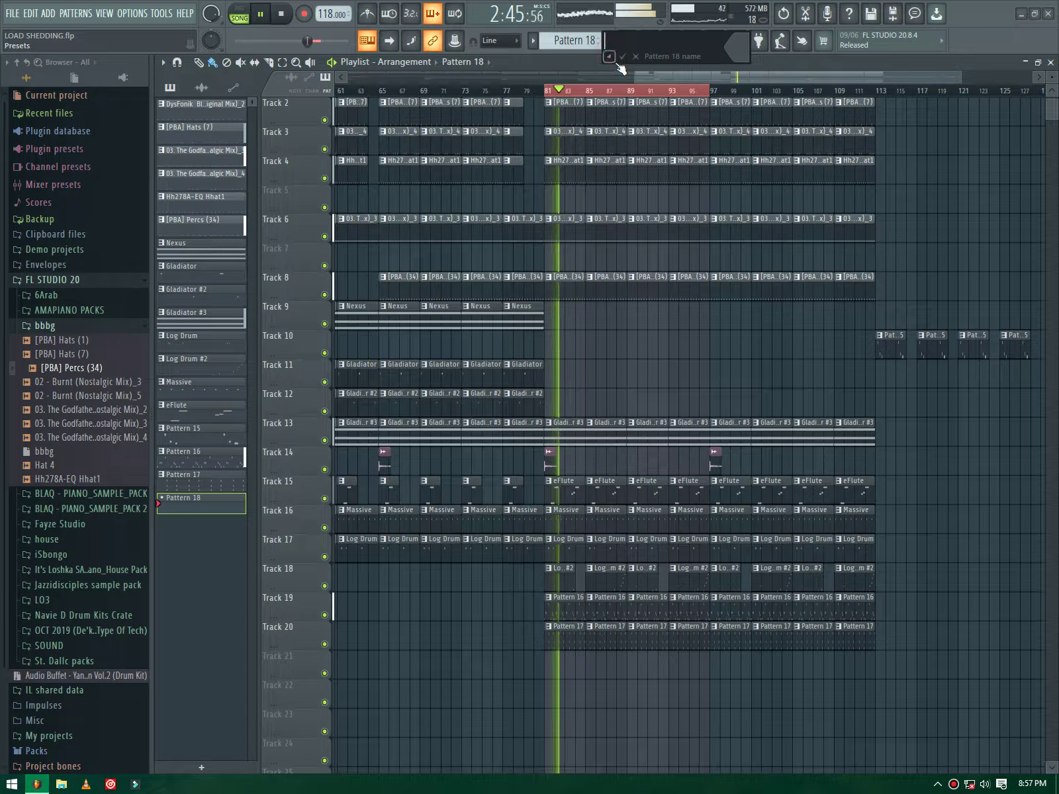
{"action": "left_click", "coordinate": [547, 347]}
{"action": "left_click", "coordinate": [588, 341]}
{"action": "left_click", "coordinate": [626, 346]}
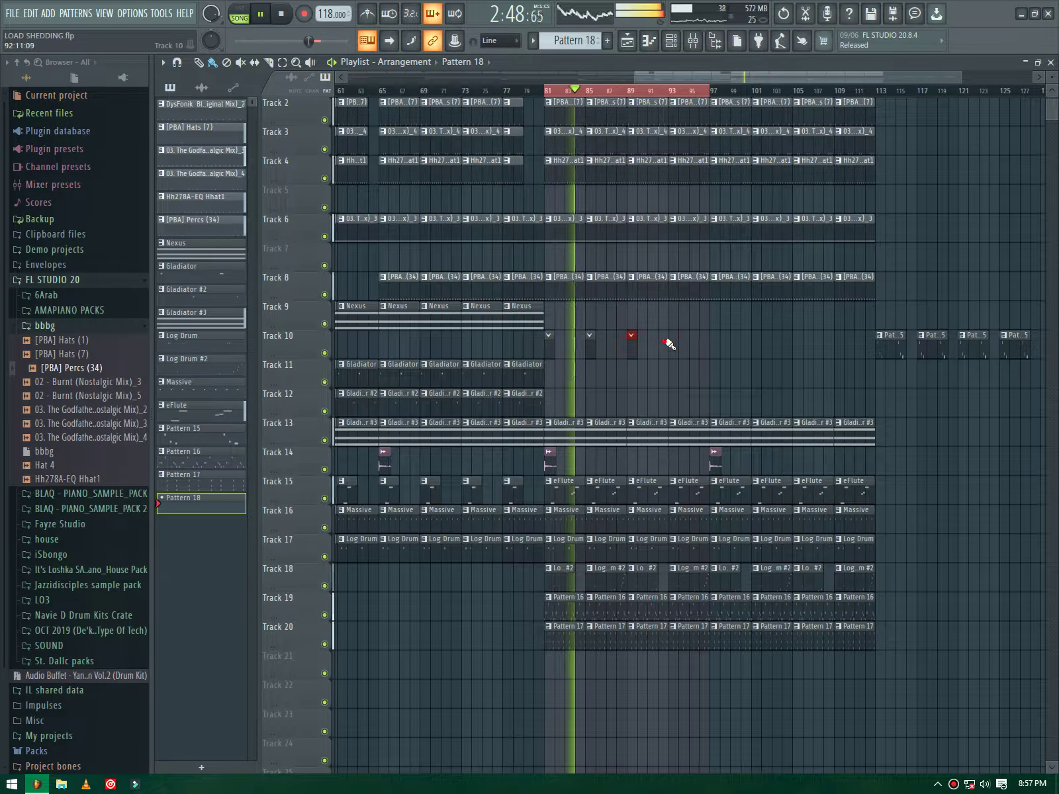
{"action": "left_click", "coordinate": [701, 344]}
{"action": "left_click", "coordinate": [741, 344]}
{"action": "left_click", "coordinate": [777, 344]}
{"action": "left_click", "coordinate": [798, 346]}
{"action": "left_click", "coordinate": [835, 344]}
Step: Add a Nexus #3 channel loaded with the Epic Pads PD China Pad preset
{"action": "key", "text": "F6"}
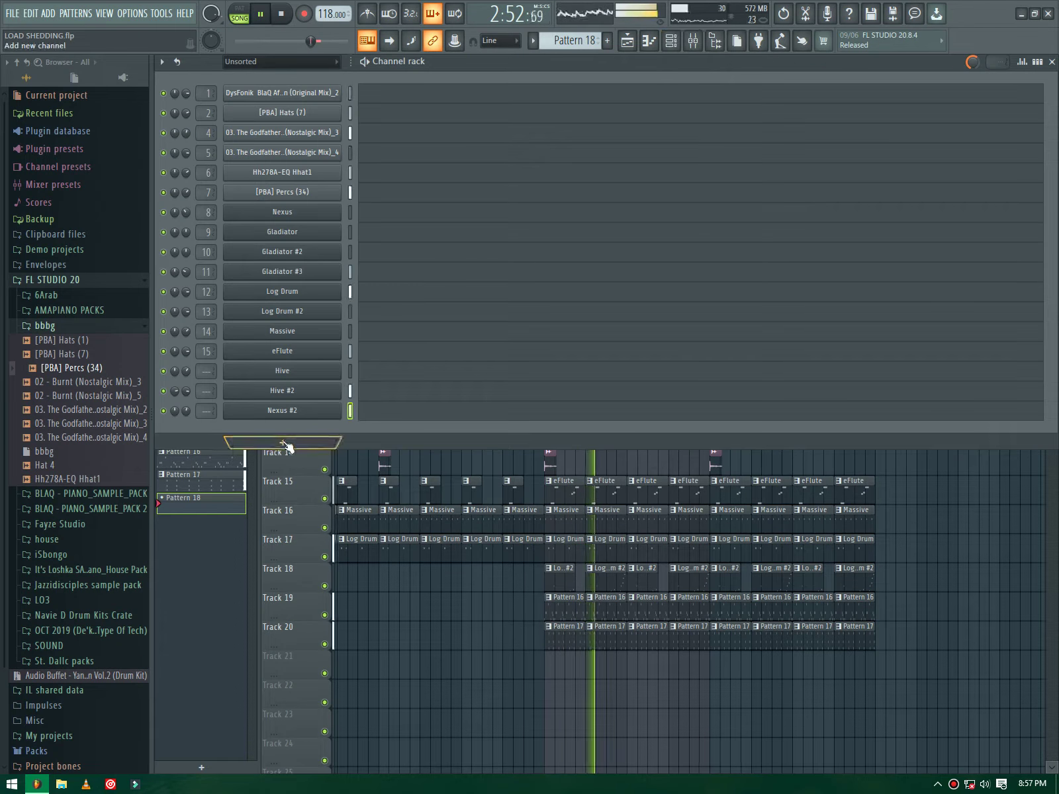
{"action": "left_click", "coordinate": [229, 440]}
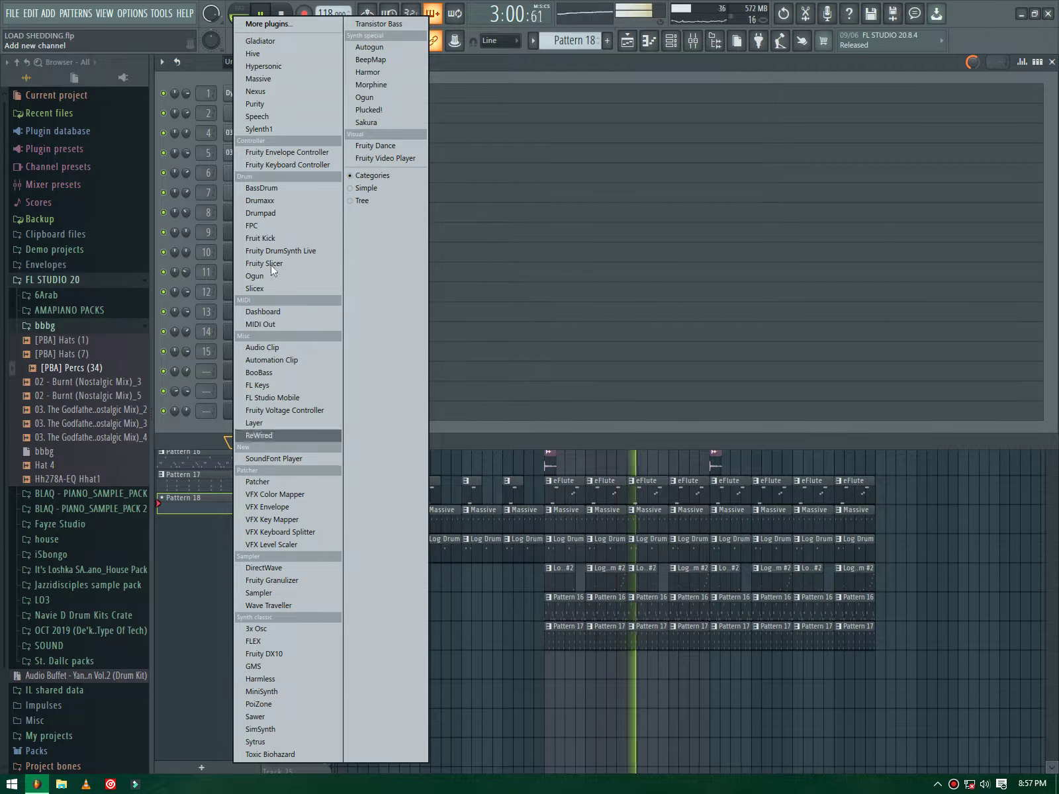
{"action": "left_click", "coordinate": [256, 93]}
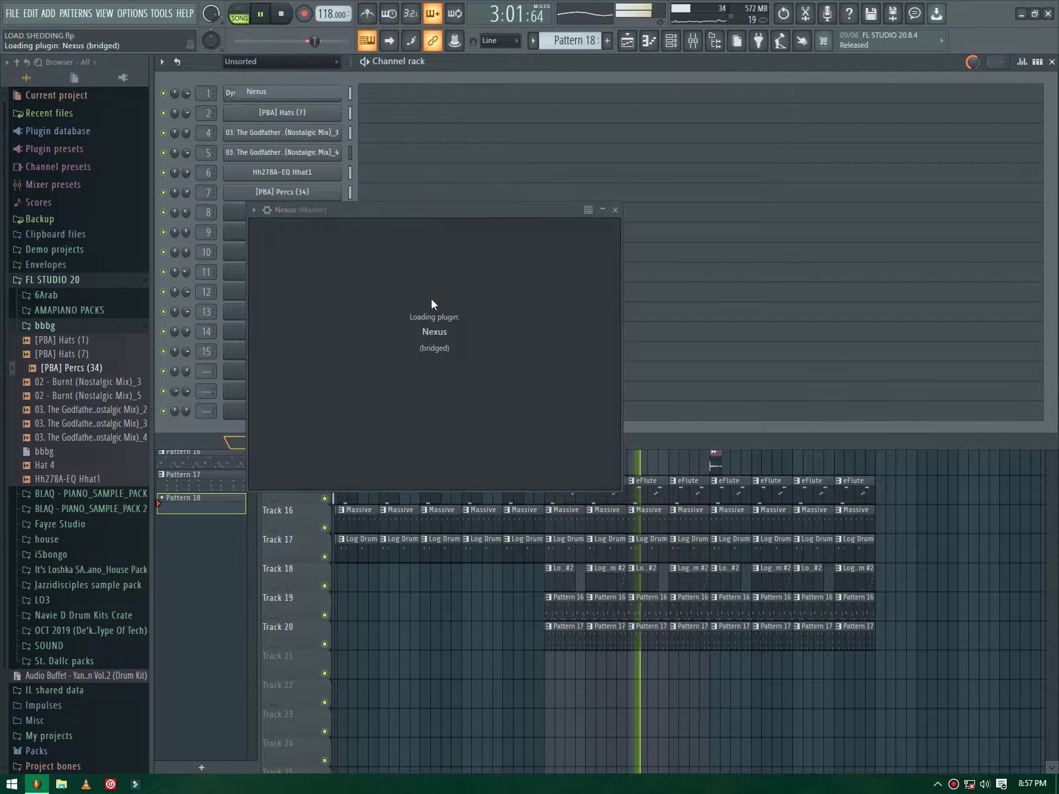
{"action": "left_click", "coordinate": [461, 320]}
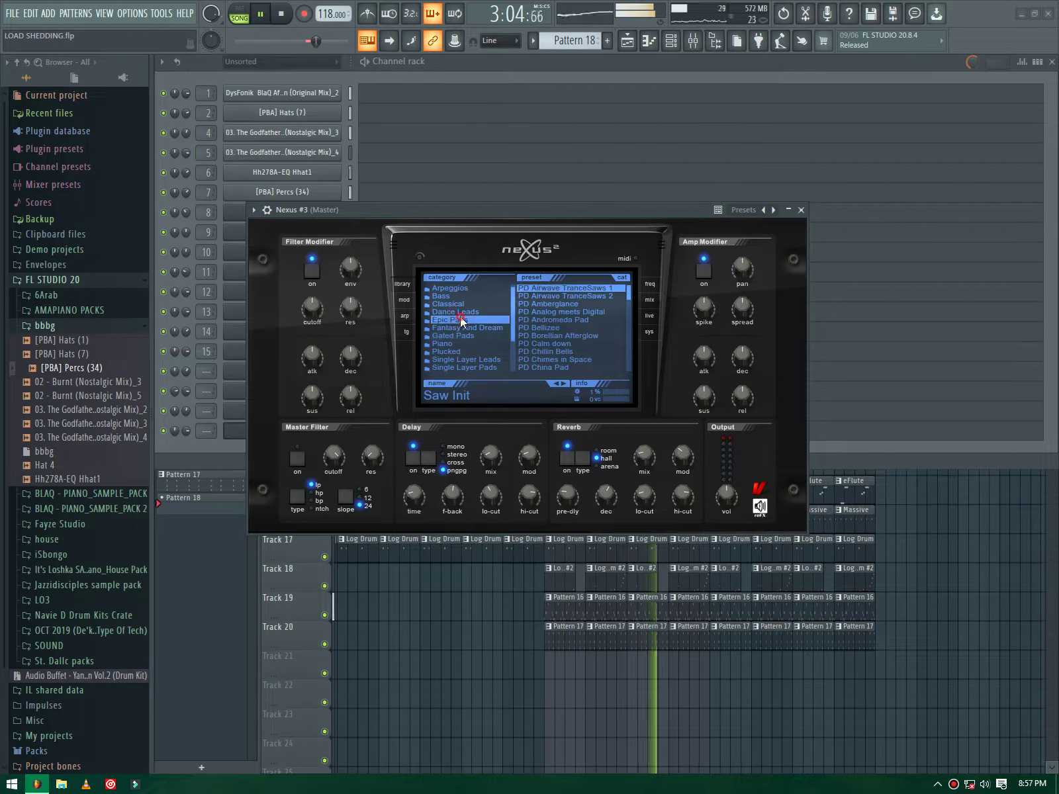
{"action": "left_click", "coordinate": [559, 368]}
{"action": "left_click", "coordinate": [239, 431]}
Step: Stretch Nexus #3's A#4–C#5–F5 chord to sustain through bars 1–4
{"action": "left_click", "coordinate": [386, 433]}
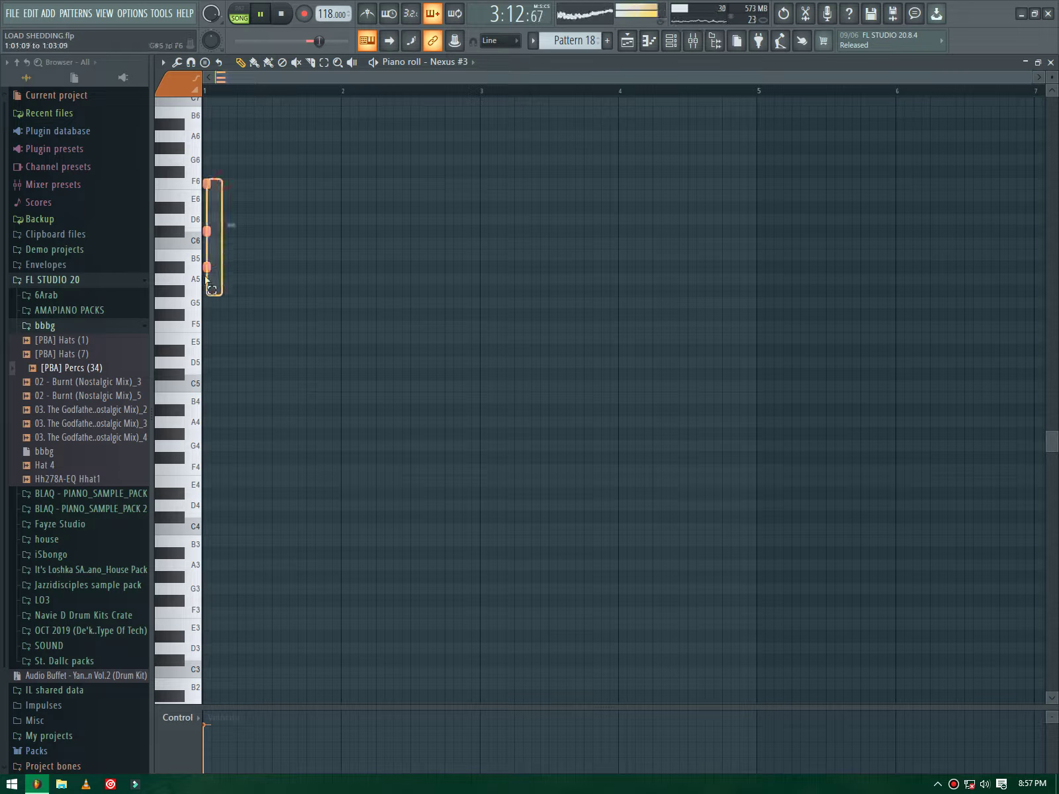
{"action": "left_click_drag", "start_coordinate": [210, 181], "coordinate": [757, 182]}
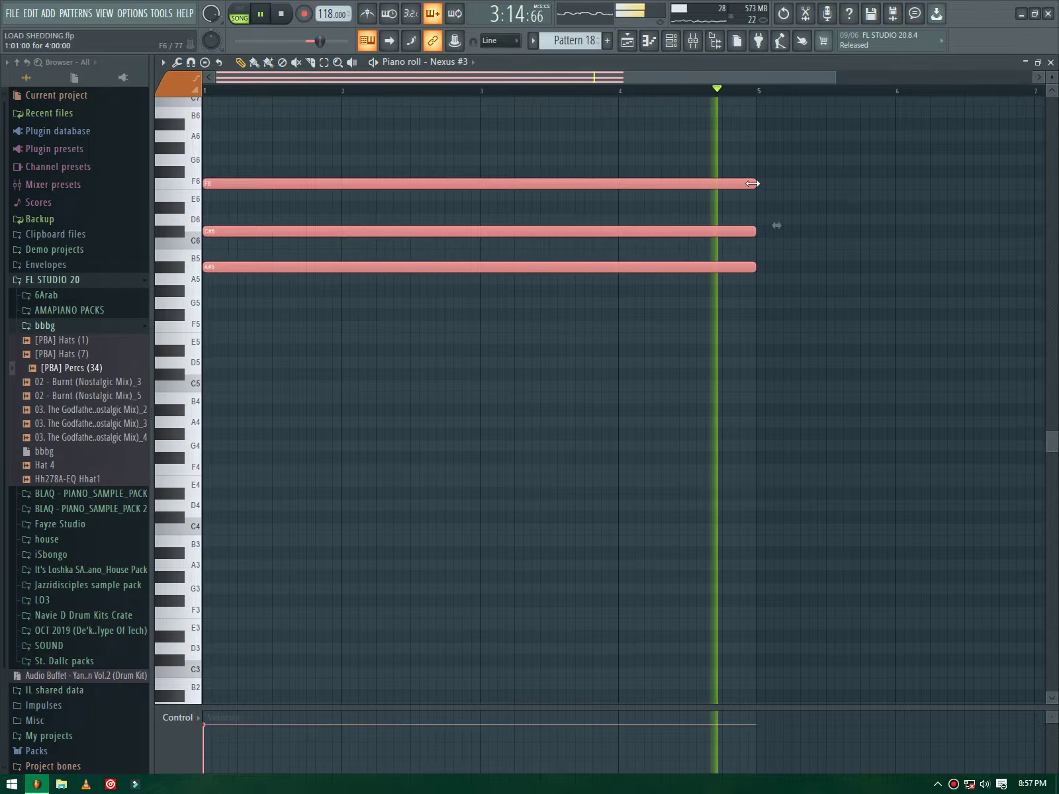
{"action": "key", "text": "F6"}
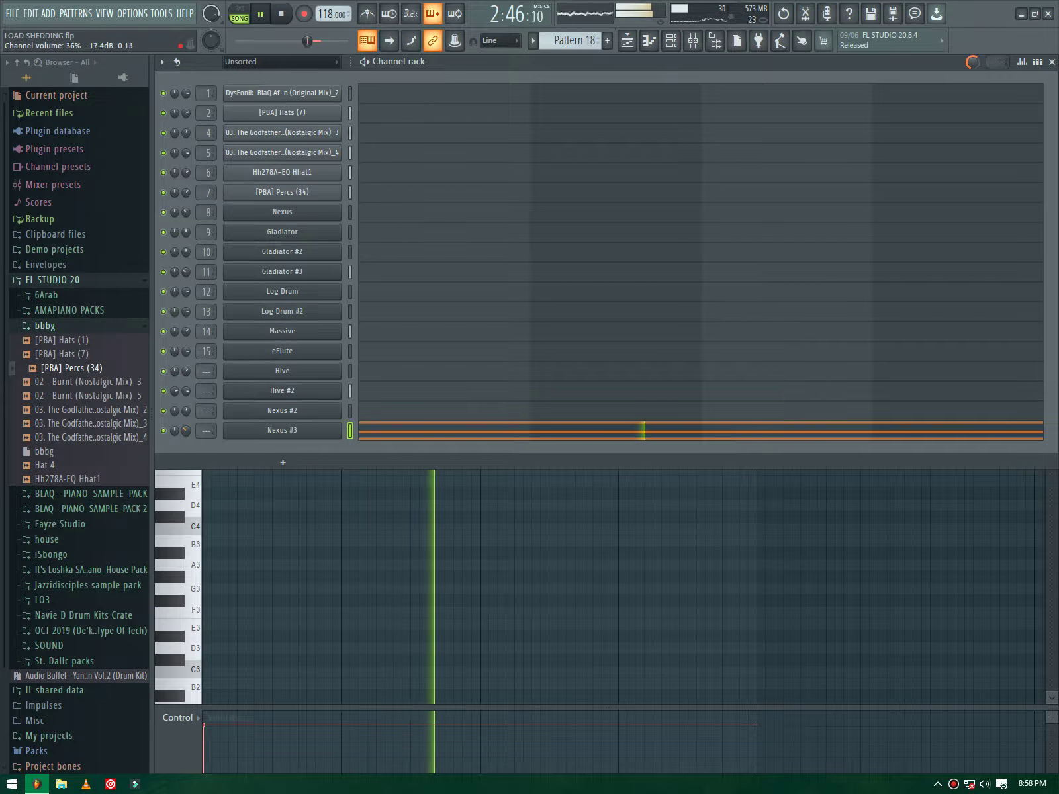
{"action": "key", "text": "F6"}
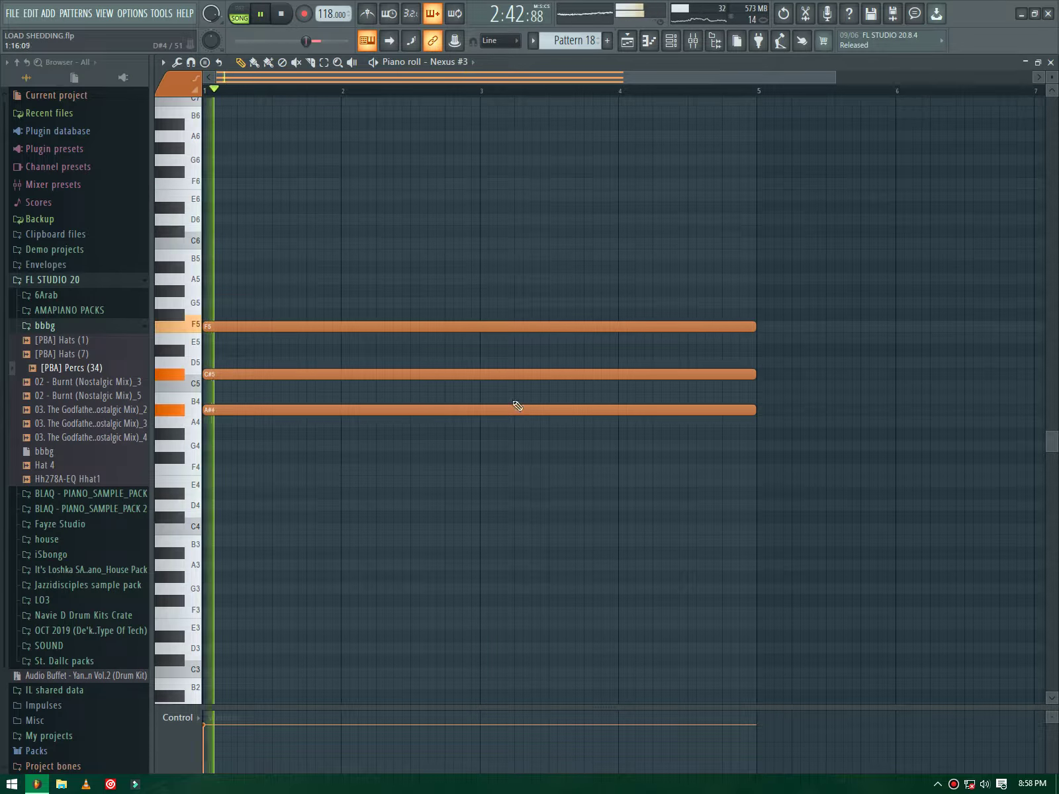
{"action": "key", "text": "F6"}
{"action": "key", "text": "F6"}
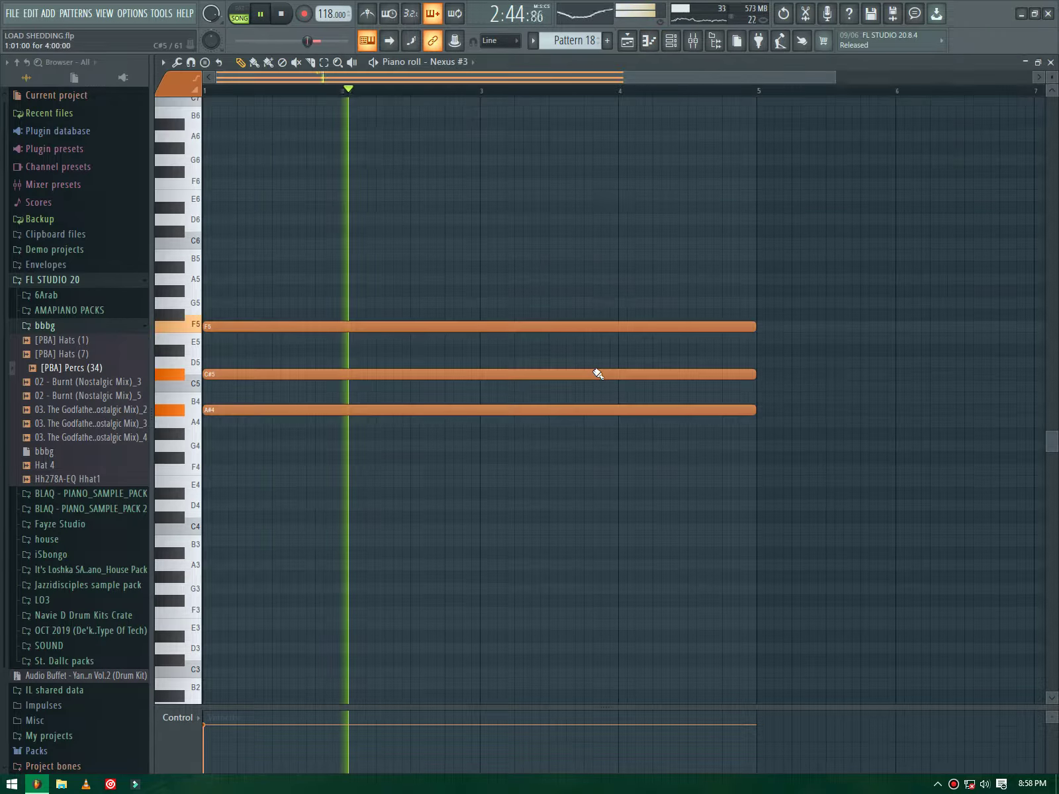
{"action": "key", "text": "F5"}
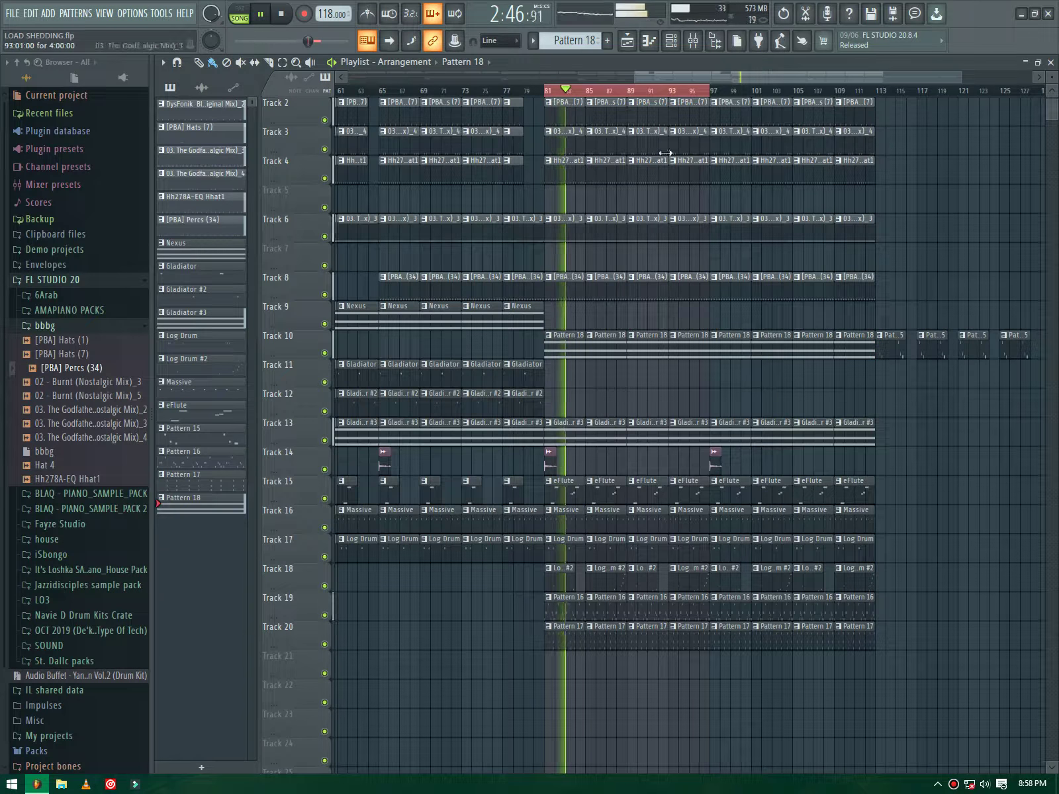
Step: Create Pattern 19 and place a clip at bar 77 on Track 21
{"action": "left_click", "coordinate": [608, 41]}
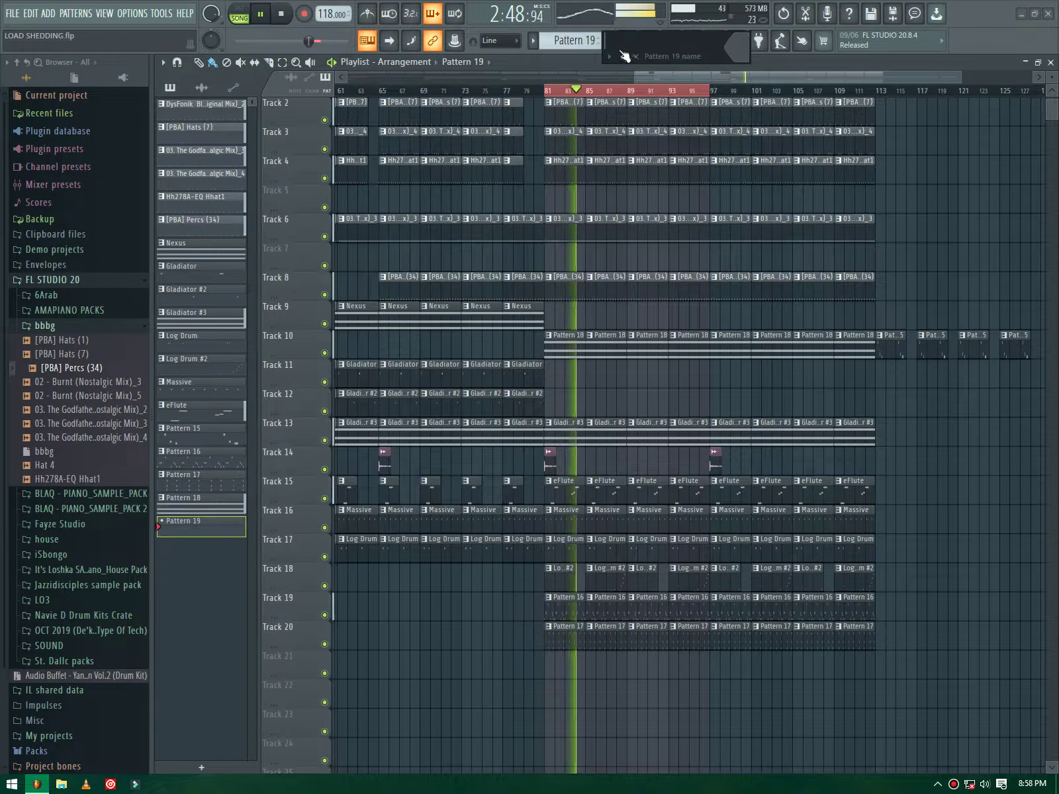
{"action": "scroll", "coordinate": [545, 614], "scroll_direction": "up", "scroll_amount": 2}
{"action": "left_click", "coordinate": [463, 670]}
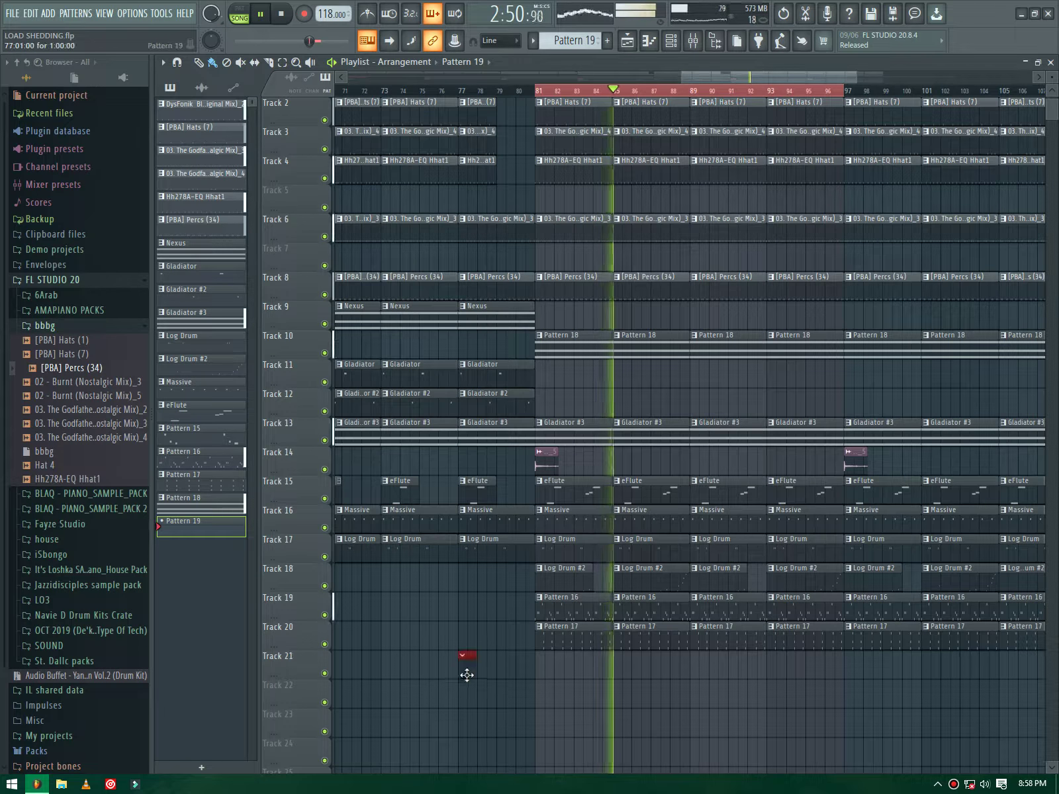
Step: Add a Nexus #4 channel with the Epic Pads PD Dream of you preset
{"action": "left_click", "coordinate": [671, 43]}
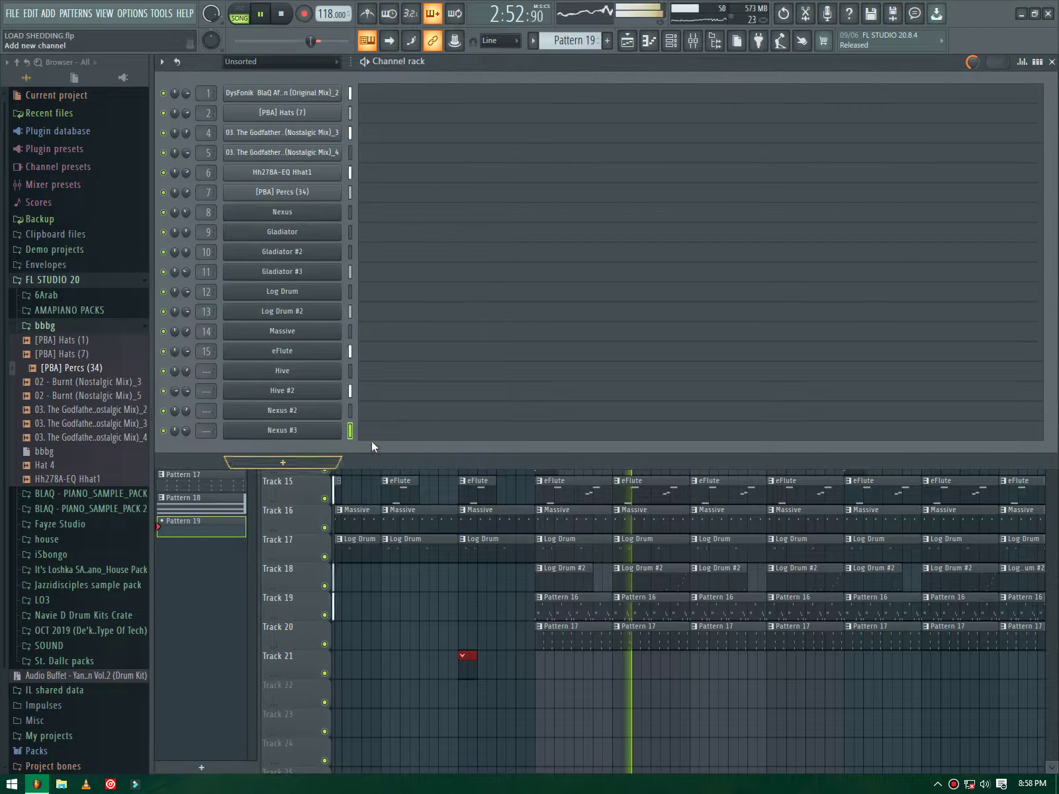
{"action": "left_click", "coordinate": [313, 467]}
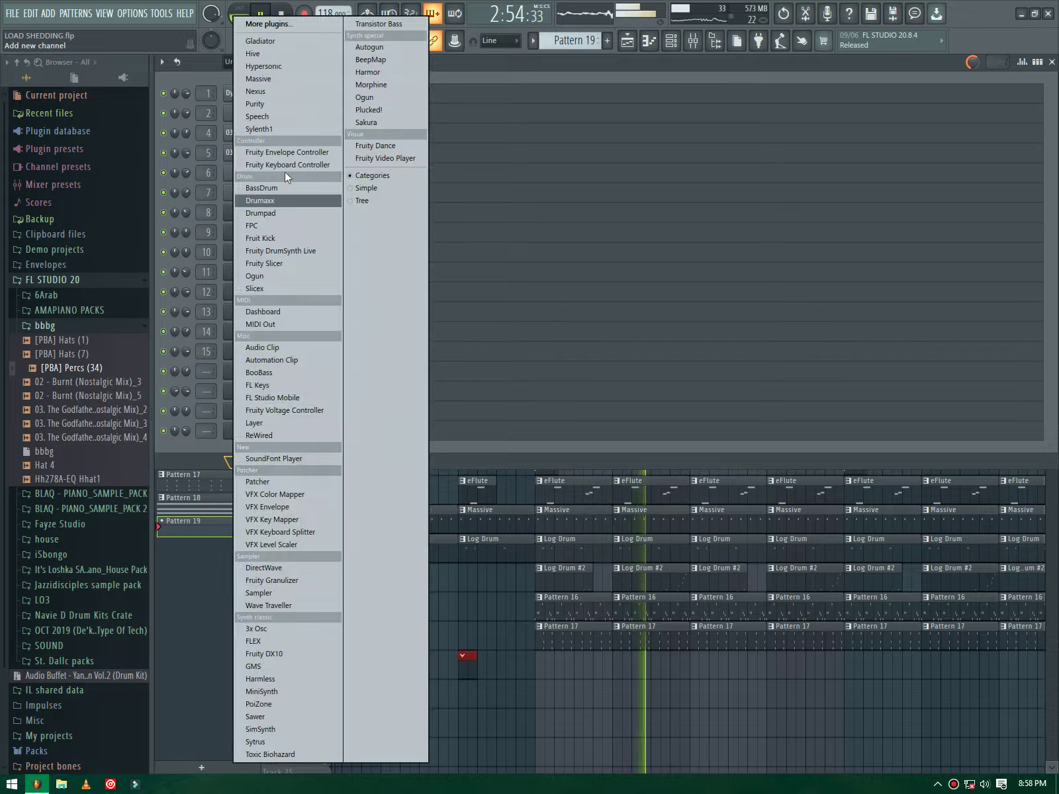
{"action": "left_click", "coordinate": [258, 101]}
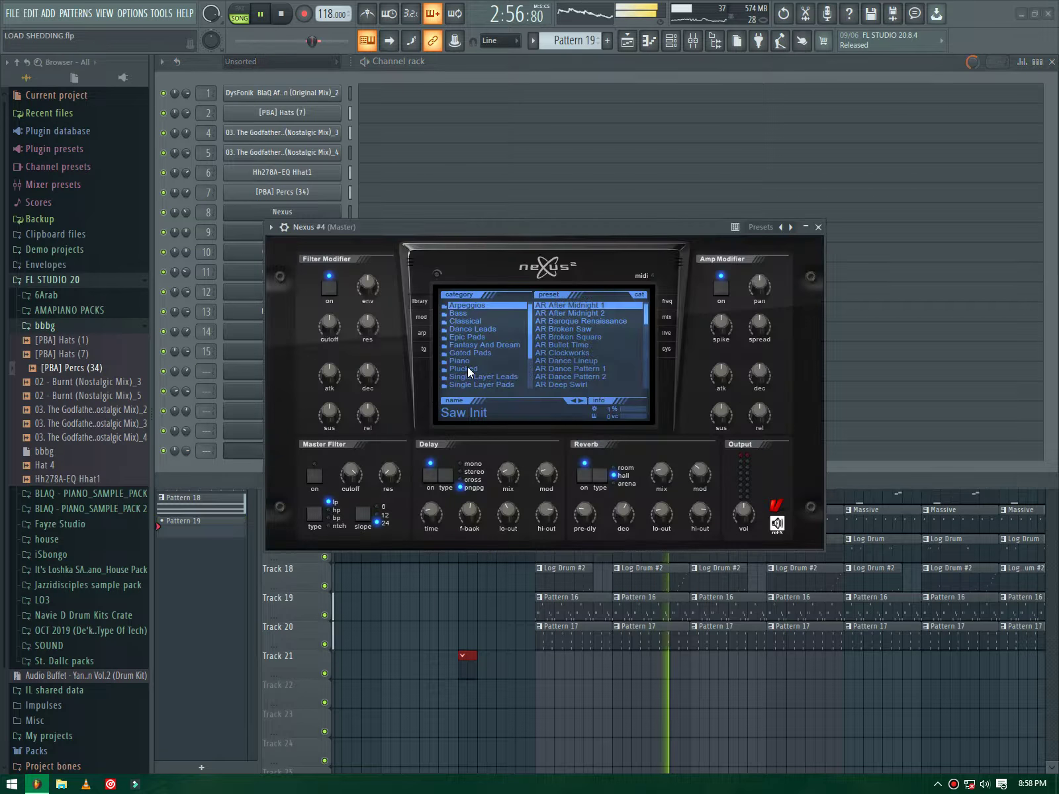
{"action": "left_click", "coordinate": [482, 335]}
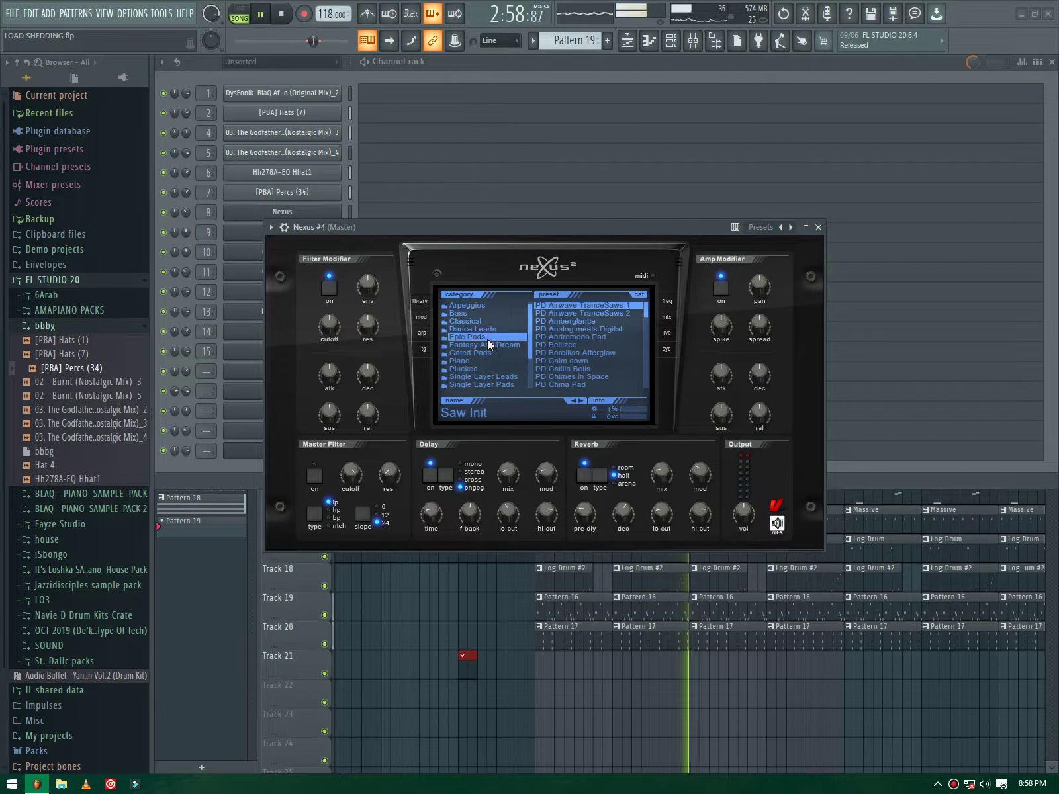
{"action": "scroll", "coordinate": [599, 377], "scroll_direction": "down", "scroll_amount": 4}
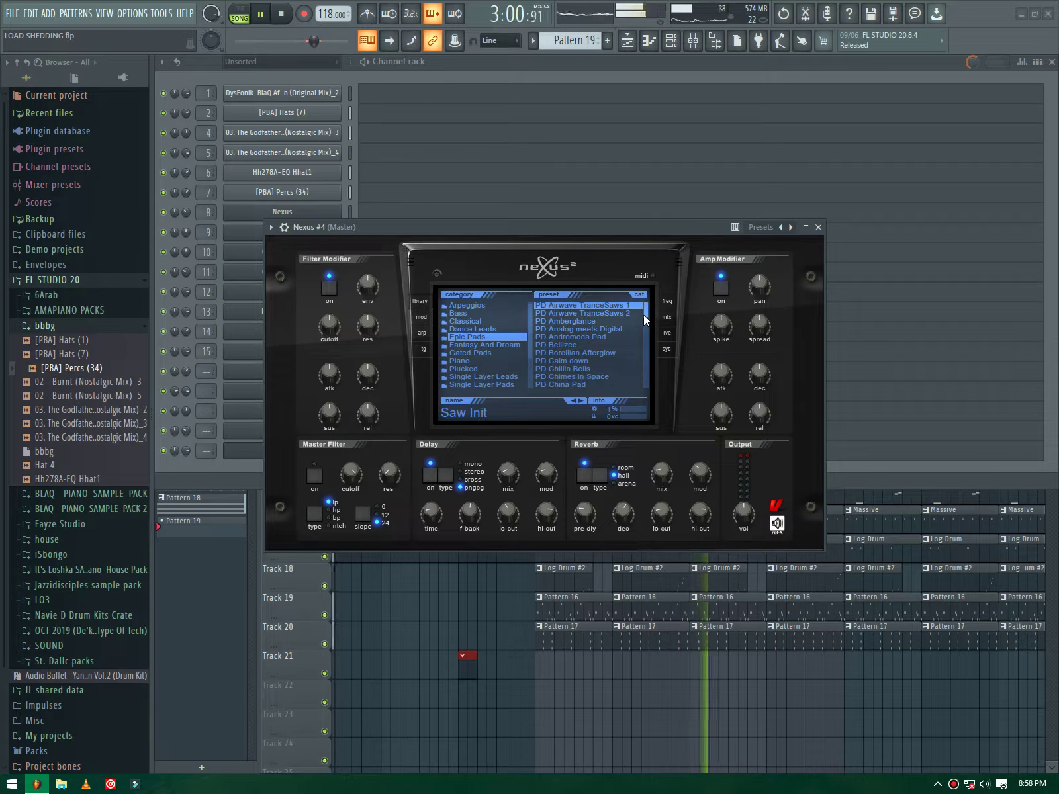
{"action": "left_click", "coordinate": [574, 355]}
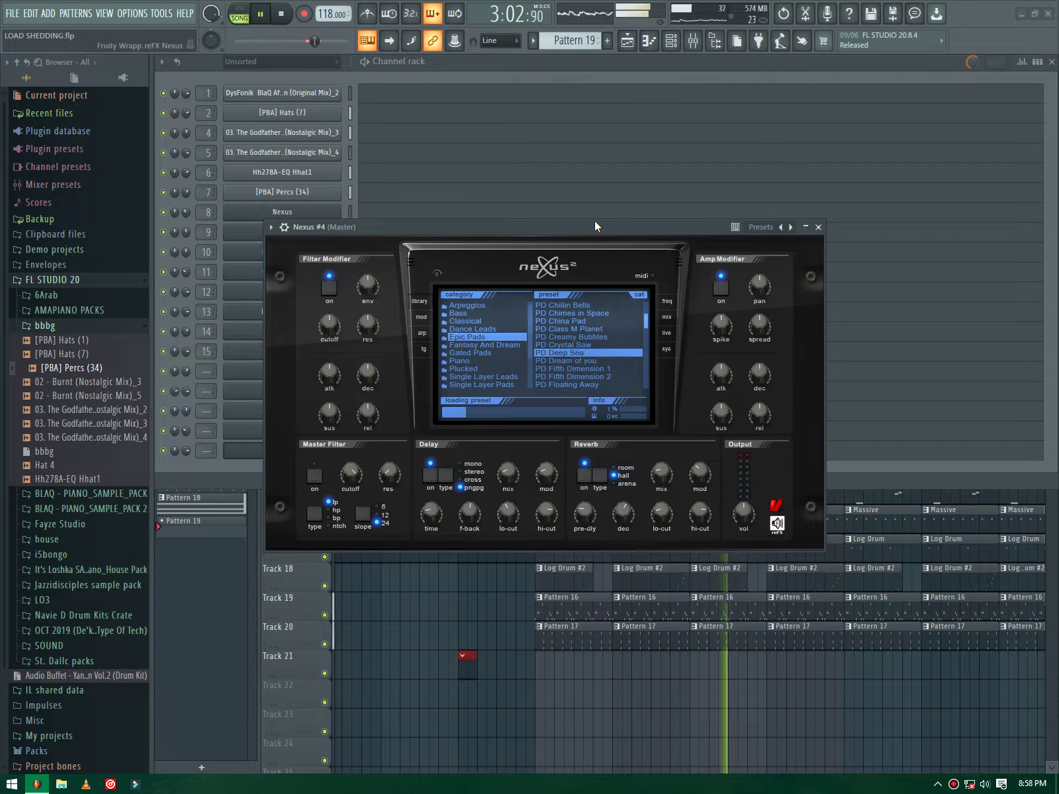
{"action": "left_click", "coordinate": [579, 362]}
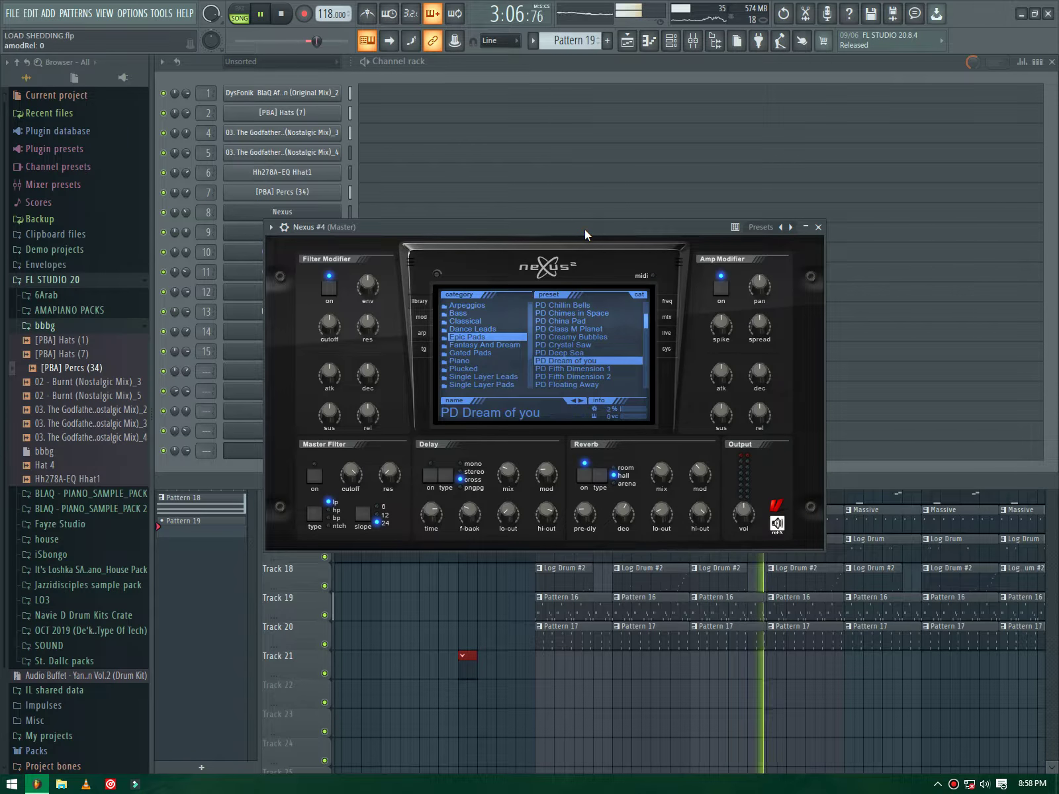
{"action": "left_click", "coordinate": [253, 456]}
Step: Draw a short B4–D5–F#5 chord before bar 5 in Nexus #4's piano roll, removing the stray G4 note
{"action": "left_click", "coordinate": [405, 454]}
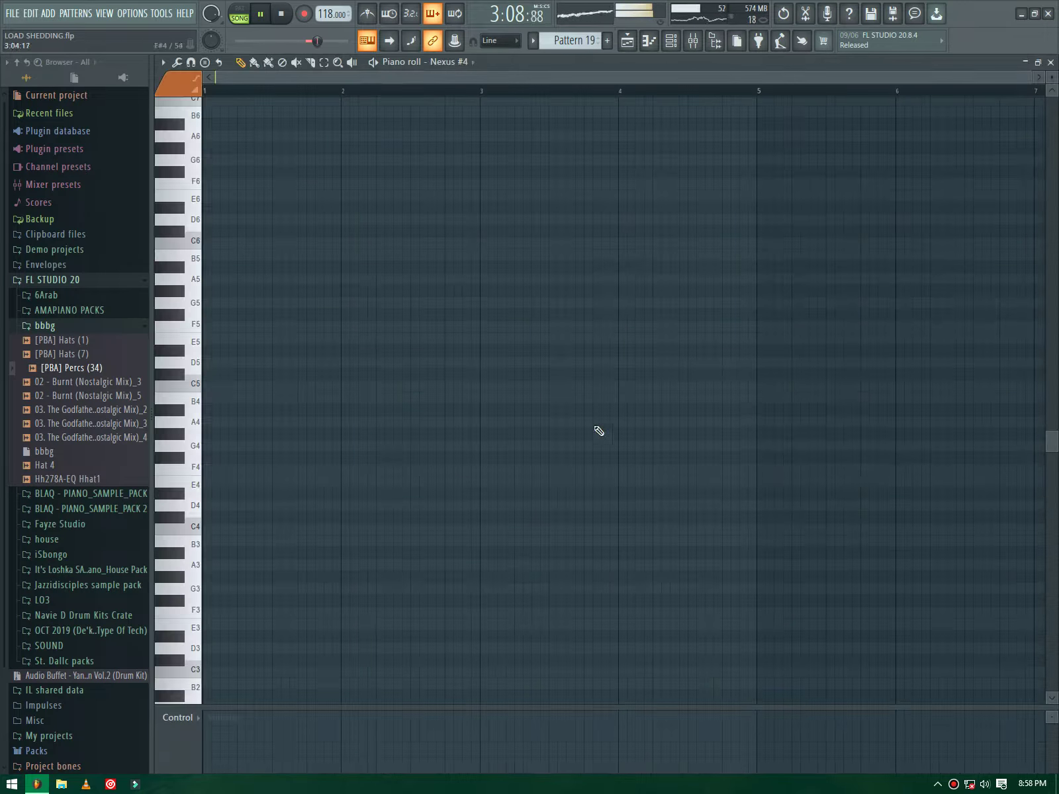
{"action": "mouse_move", "coordinate": [635, 411]}
{"action": "left_mouse_down"}
{"action": "mouse_move", "coordinate": [645, 435]}
{"action": "mouse_move", "coordinate": [620, 452]}
{"action": "left_mouse_up"}
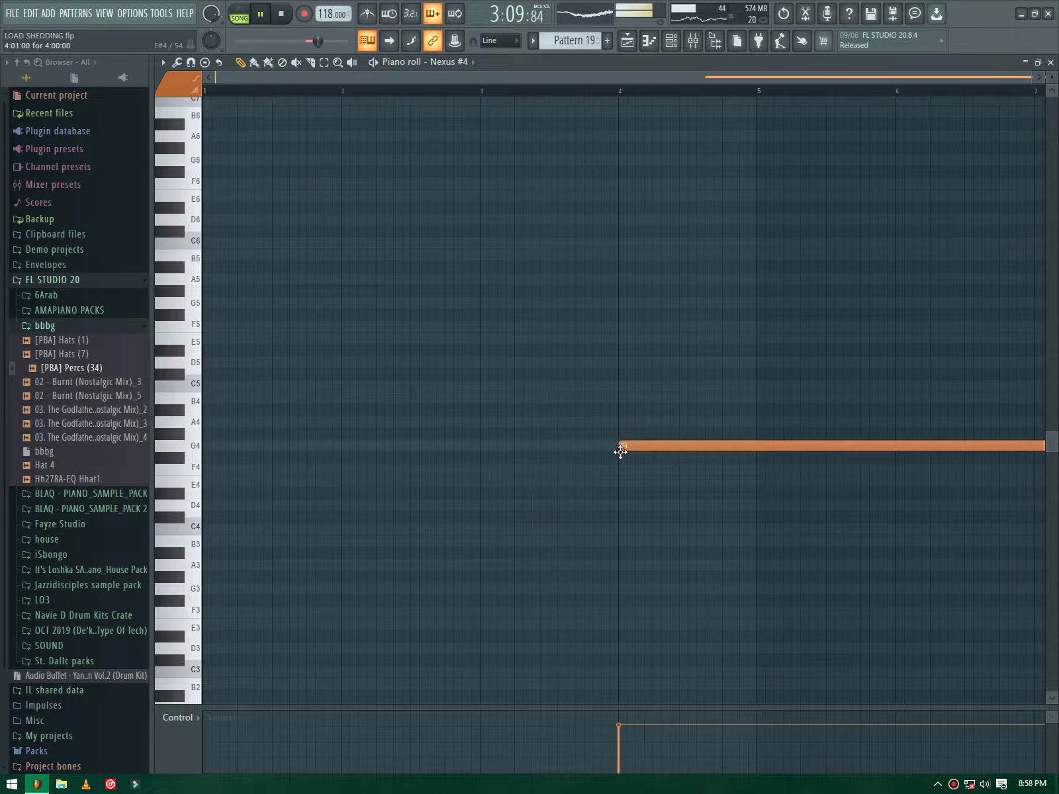
{"action": "right_click", "coordinate": [767, 443]}
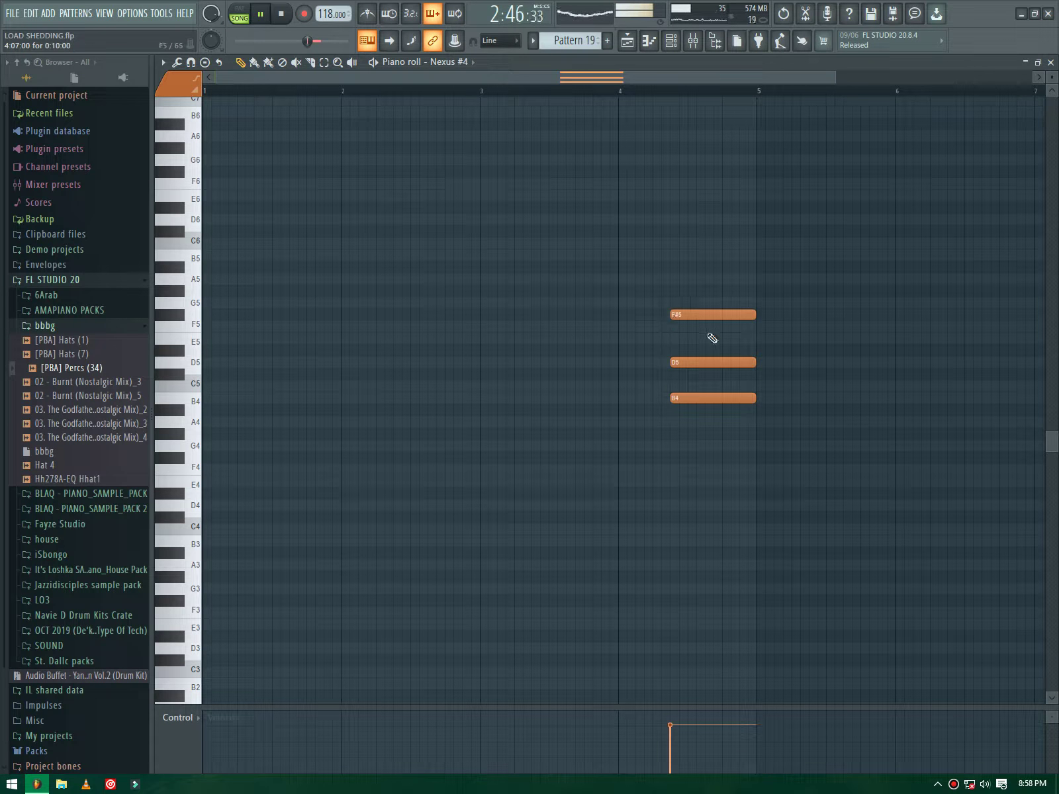
{"action": "key", "text": "F5"}
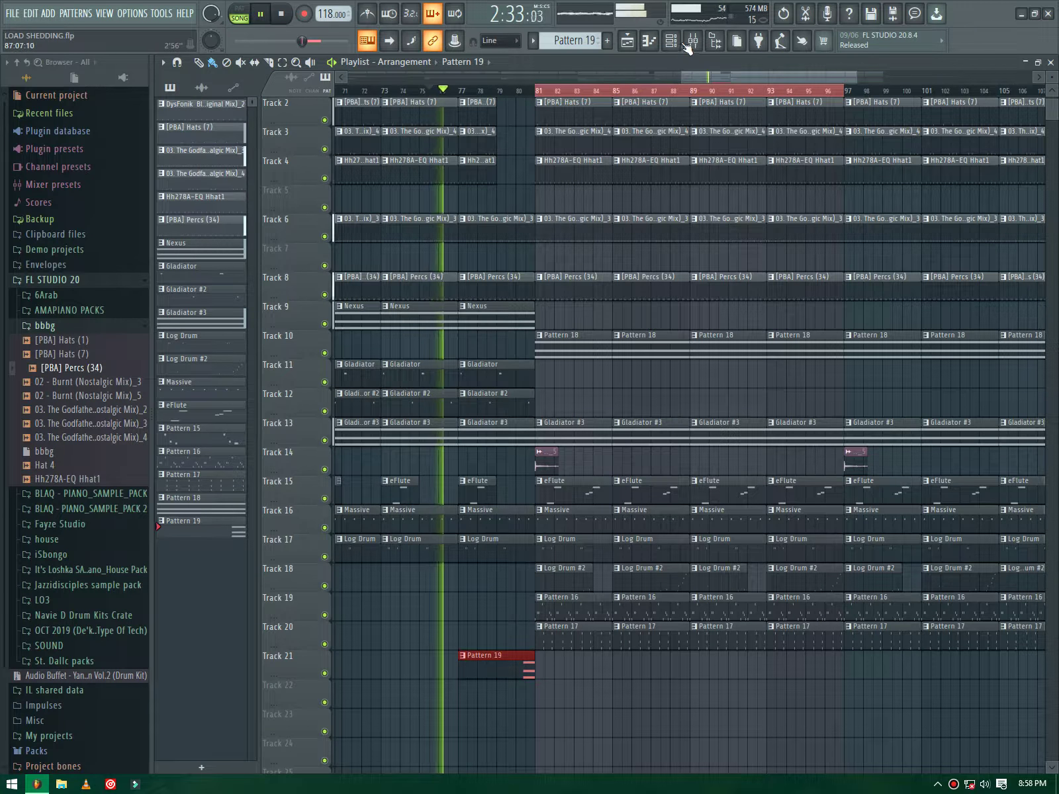
Step: Add Fruity Delay 3 to the Nexus #4 insert's third slot with its mix lowered from 100%
{"action": "key", "text": "F6"}
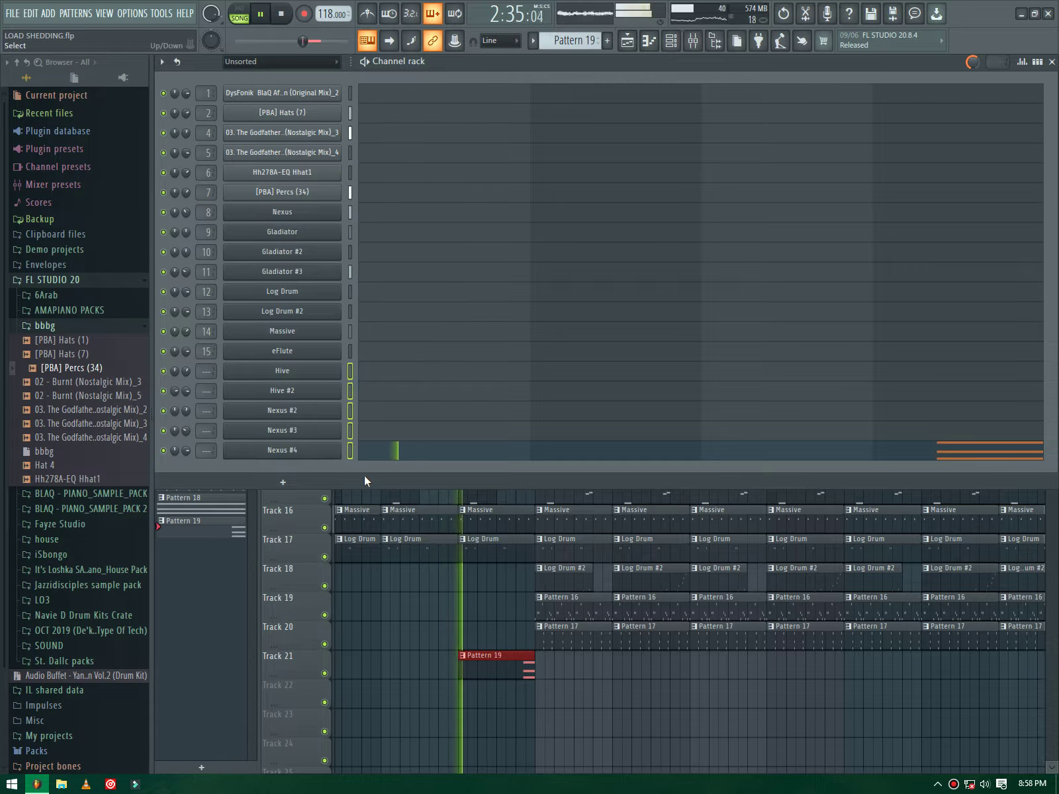
{"action": "key", "text": "F9"}
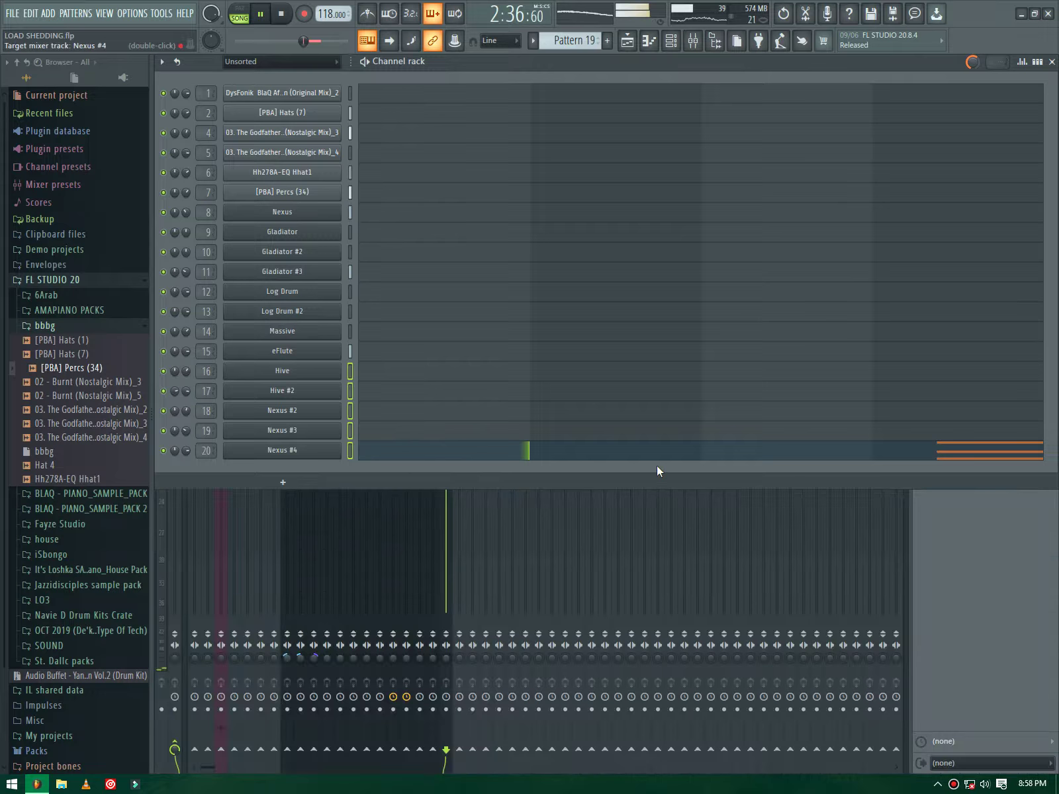
{"action": "left_click", "coordinate": [967, 574]}
{"action": "left_click", "coordinate": [919, 149]}
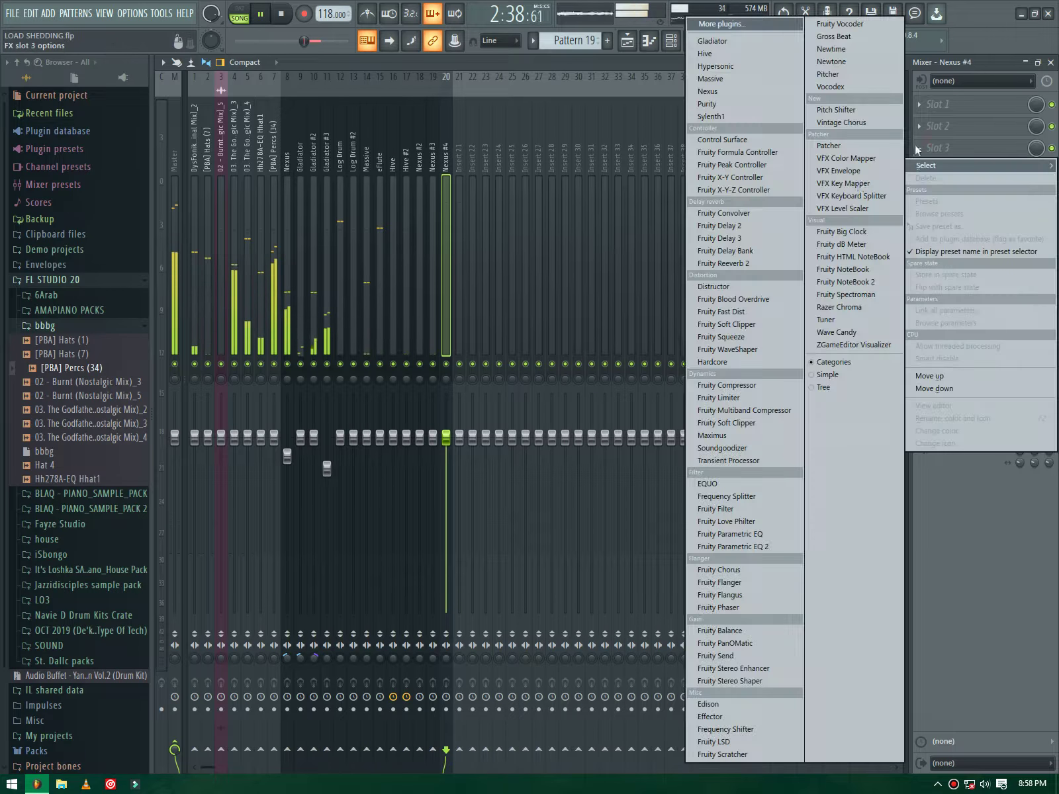
{"action": "left_click", "coordinate": [759, 240]}
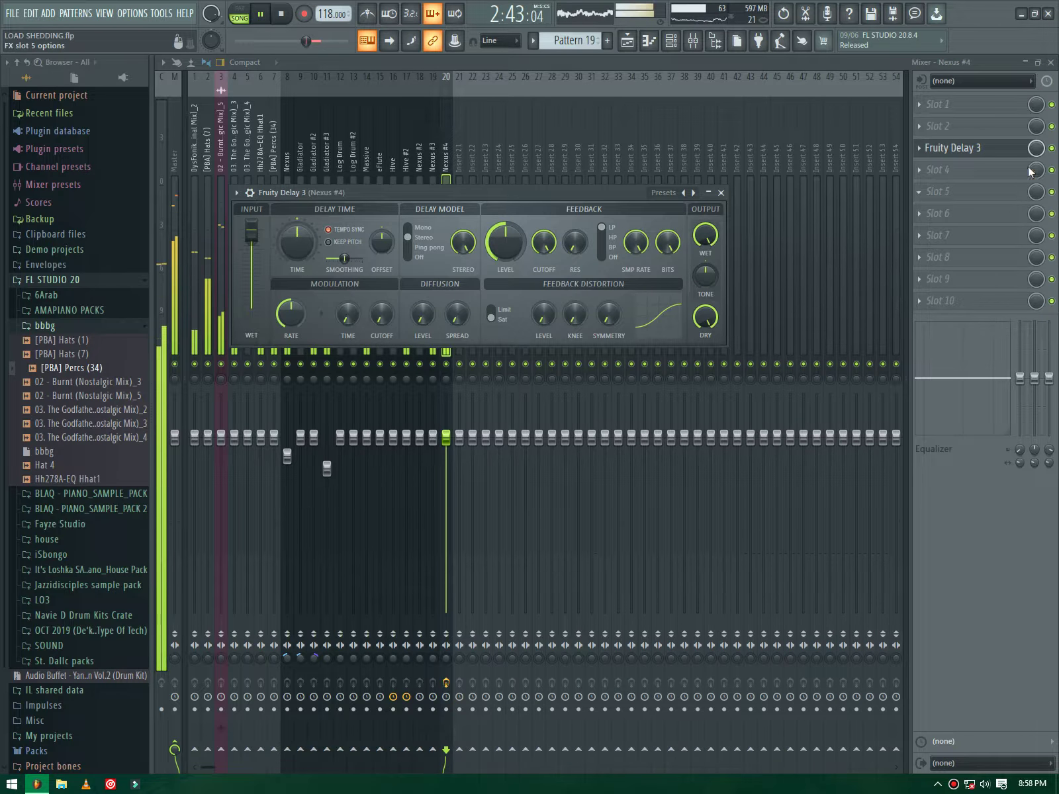
{"action": "left_click_drag", "start_coordinate": [1036, 148], "coordinate": [1035, 178]}
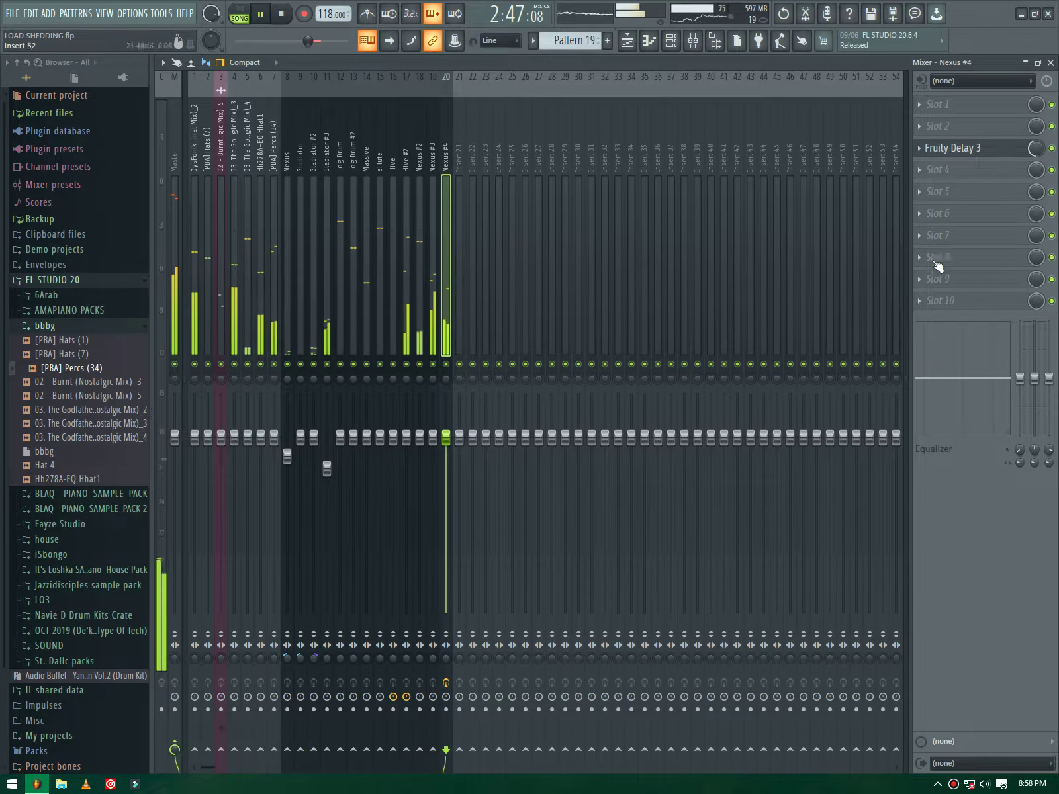
Step: Add Gross Beat to Nexus #4 with the Complex 7 time preset and one envelope point raised
{"action": "left_click", "coordinate": [953, 199]}
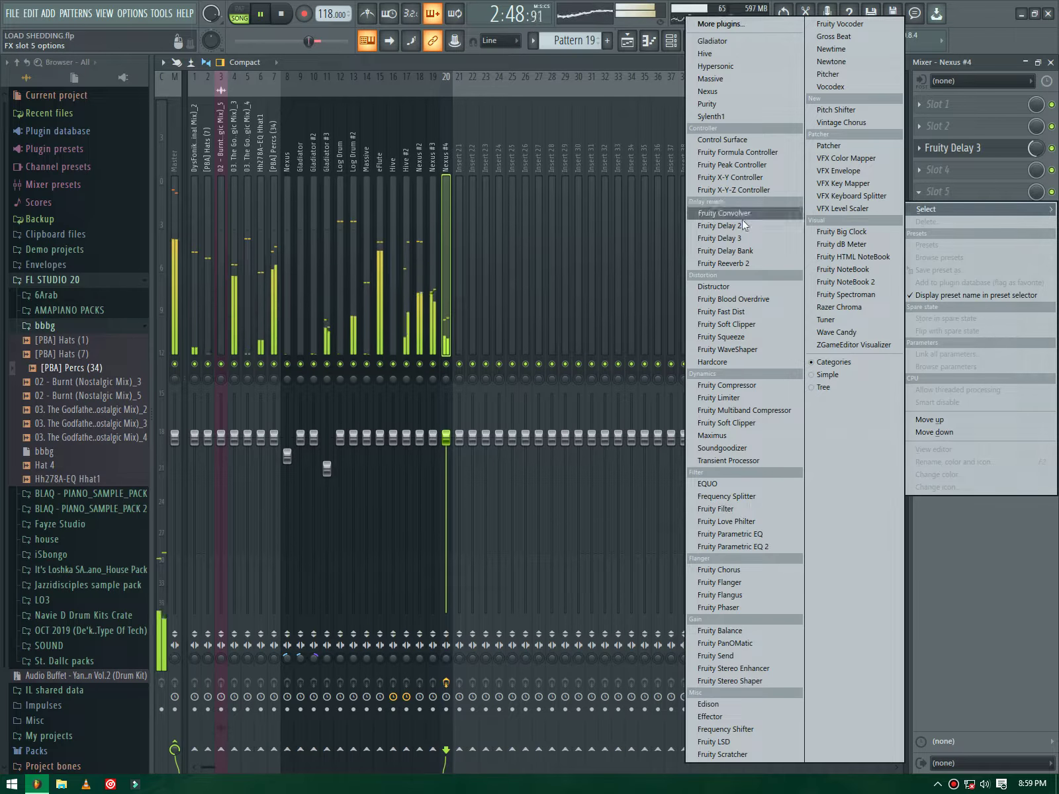
{"action": "left_click", "coordinate": [828, 37]}
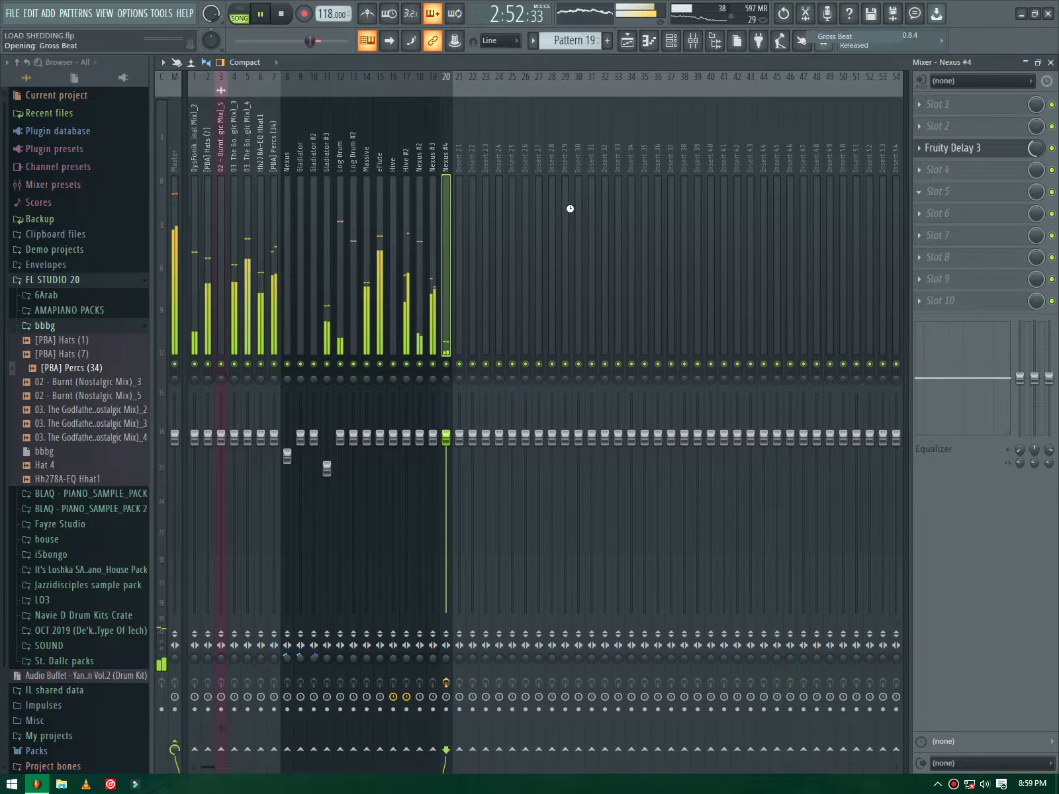
{"action": "left_click", "coordinate": [383, 358]}
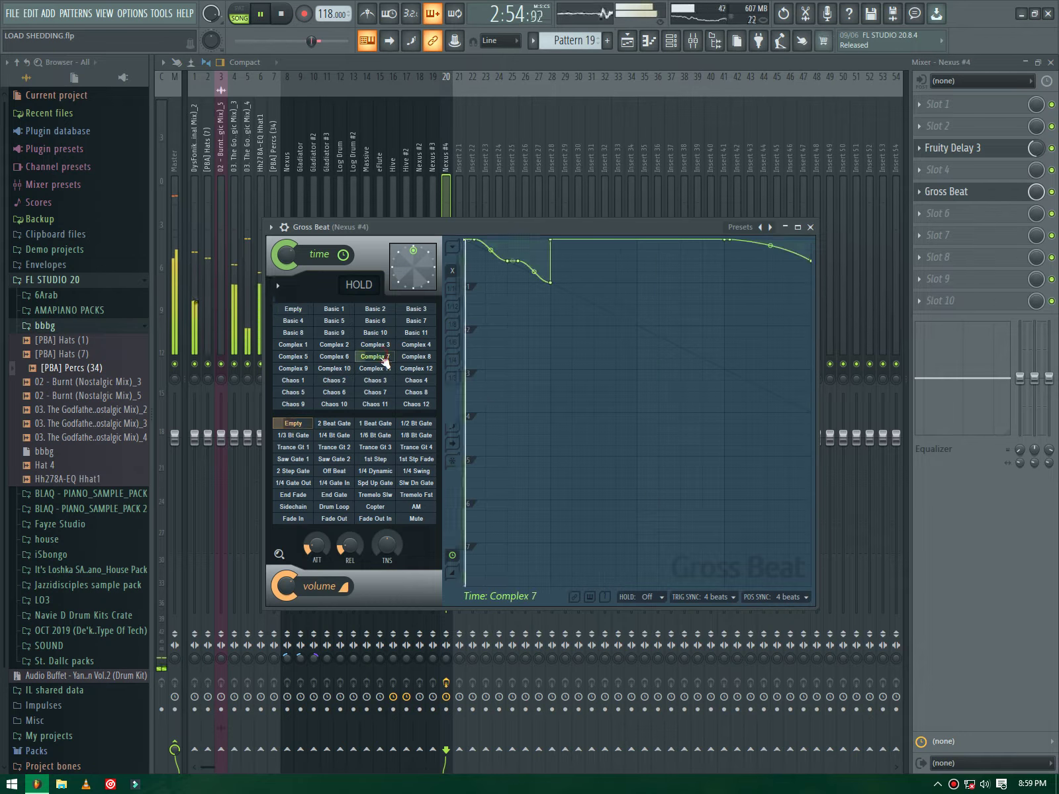
{"action": "left_click_drag", "start_coordinate": [558, 281], "coordinate": [543, 228]}
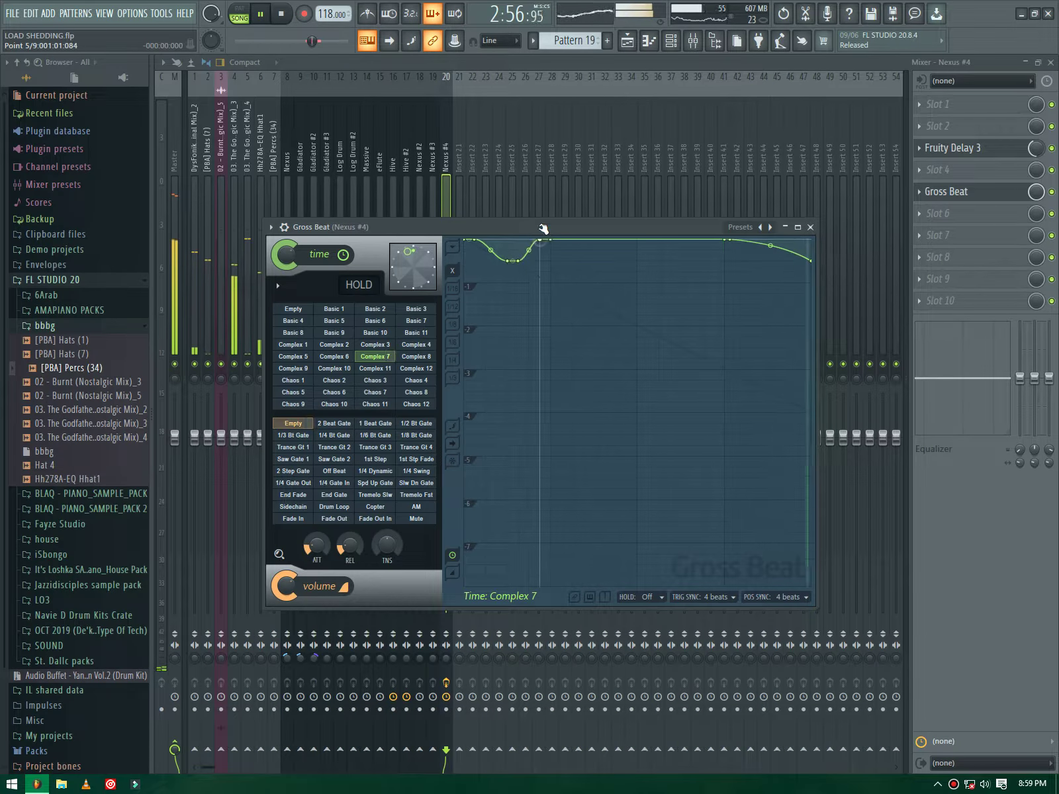
{"action": "left_click", "coordinate": [811, 227]}
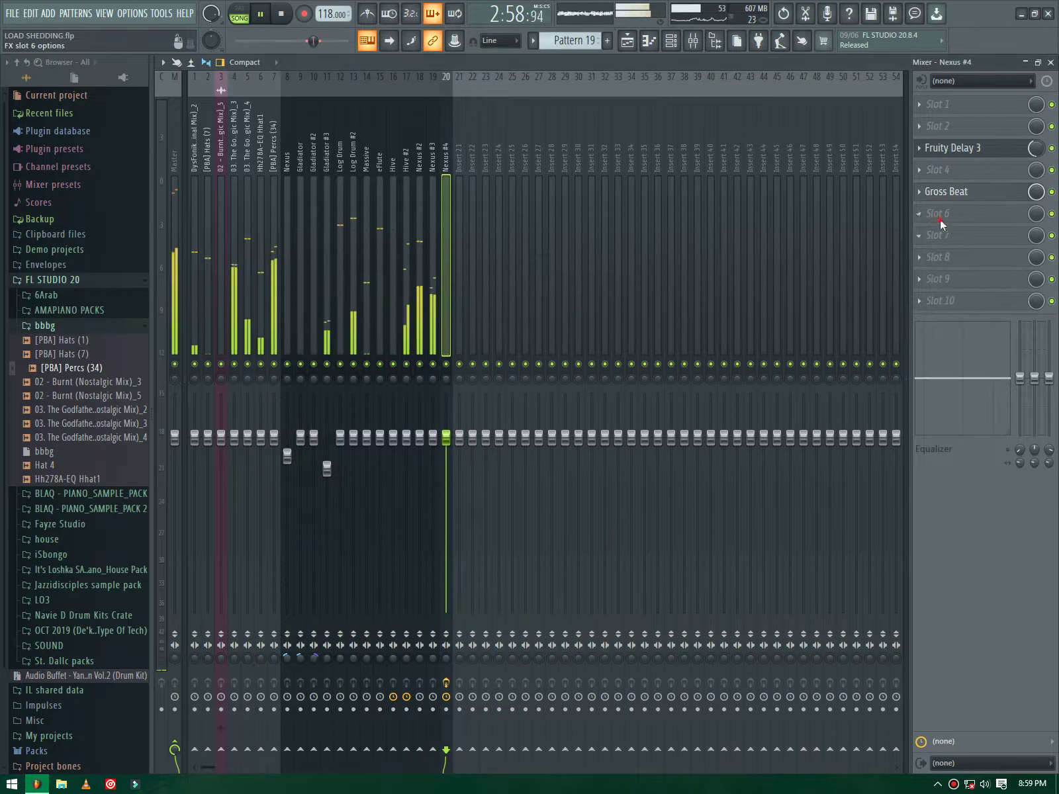
Step: Load Fruity Convolver on Nexus #4 and move it to the fourth effect slot
{"action": "left_click", "coordinate": [940, 213]}
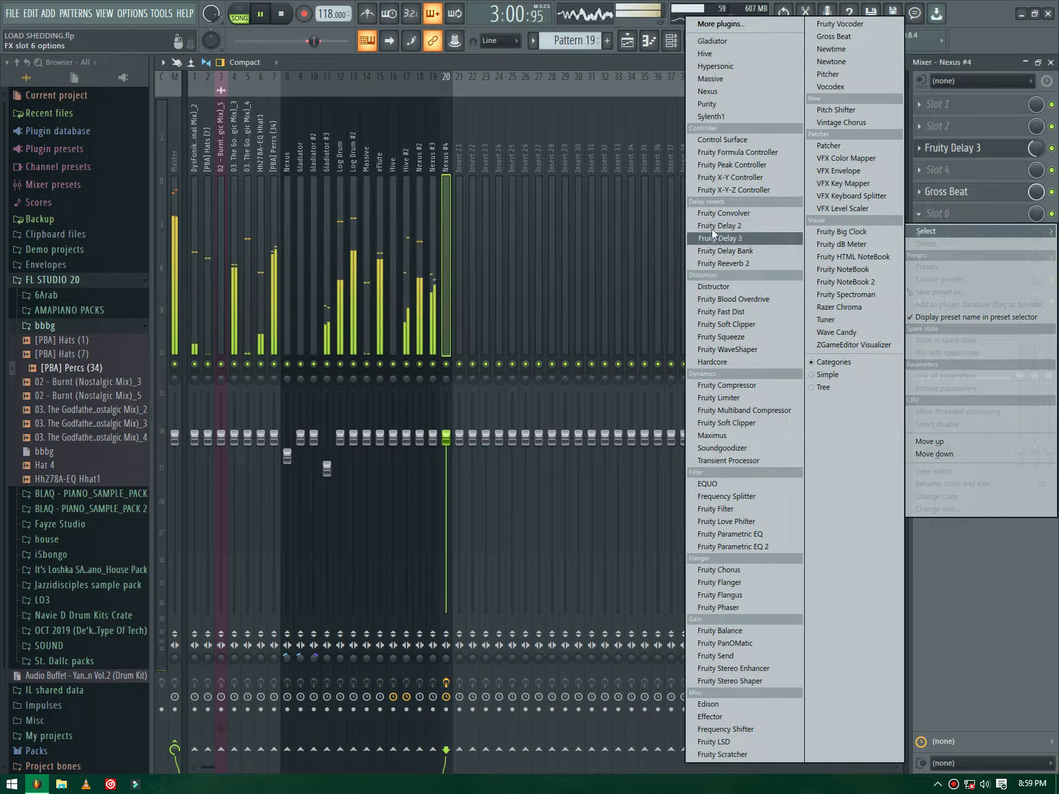
{"action": "left_click", "coordinate": [695, 214]}
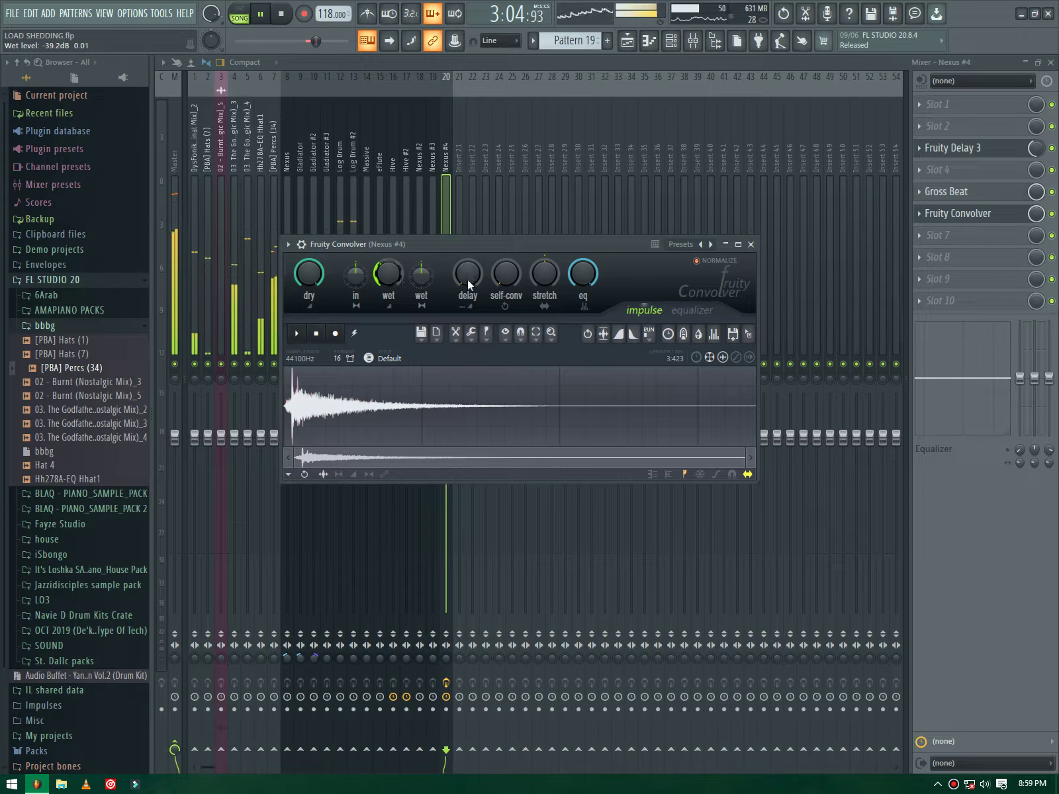
{"action": "left_click", "coordinate": [750, 245]}
{"action": "left_click_drag", "start_coordinate": [955, 220], "coordinate": [955, 169]}
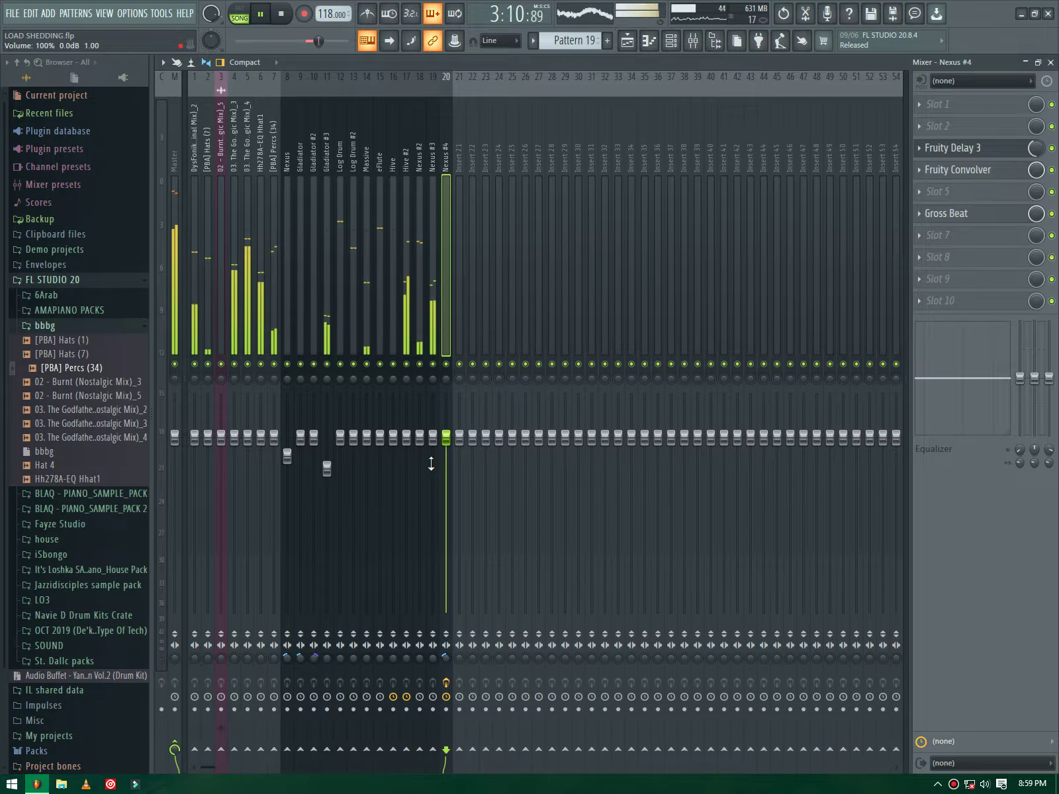
Step: Set Nexus #2 separation to 36%, Hive #2 volume to 95% and Nexus #3 volume to 90%
{"action": "left_click_drag", "start_coordinate": [418, 658], "coordinate": [418, 652]}
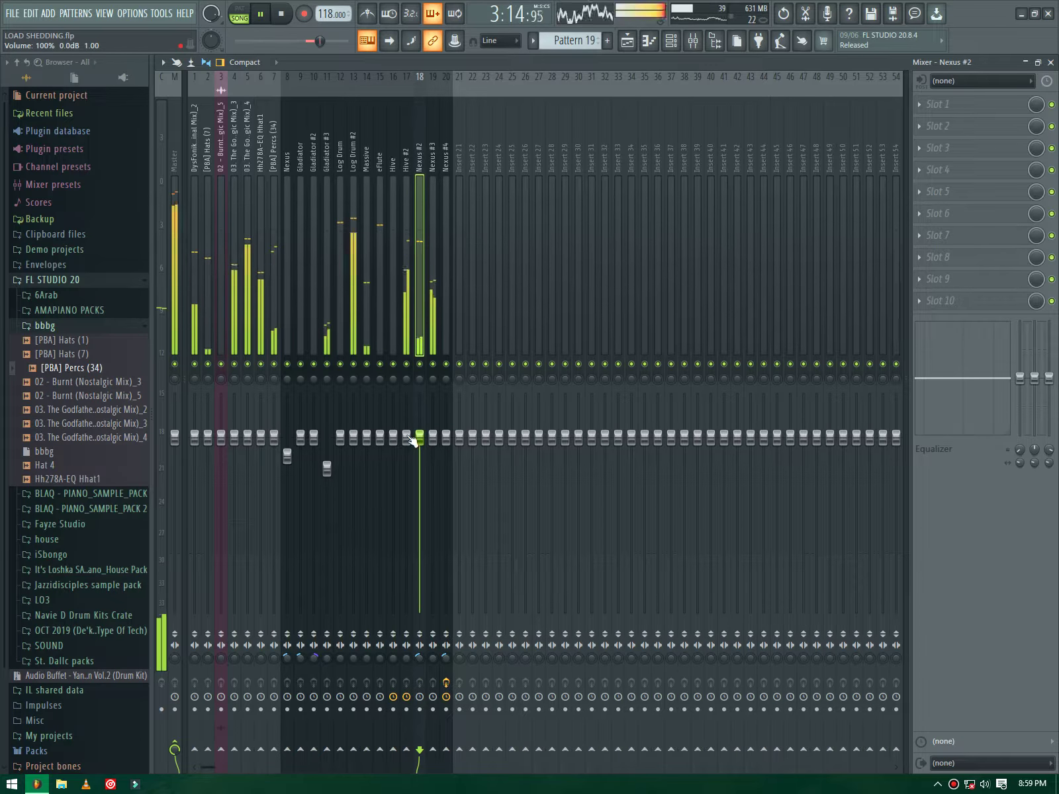
{"action": "left_click_drag", "start_coordinate": [404, 439], "coordinate": [393, 447]}
{"action": "left_click", "coordinate": [380, 443]}
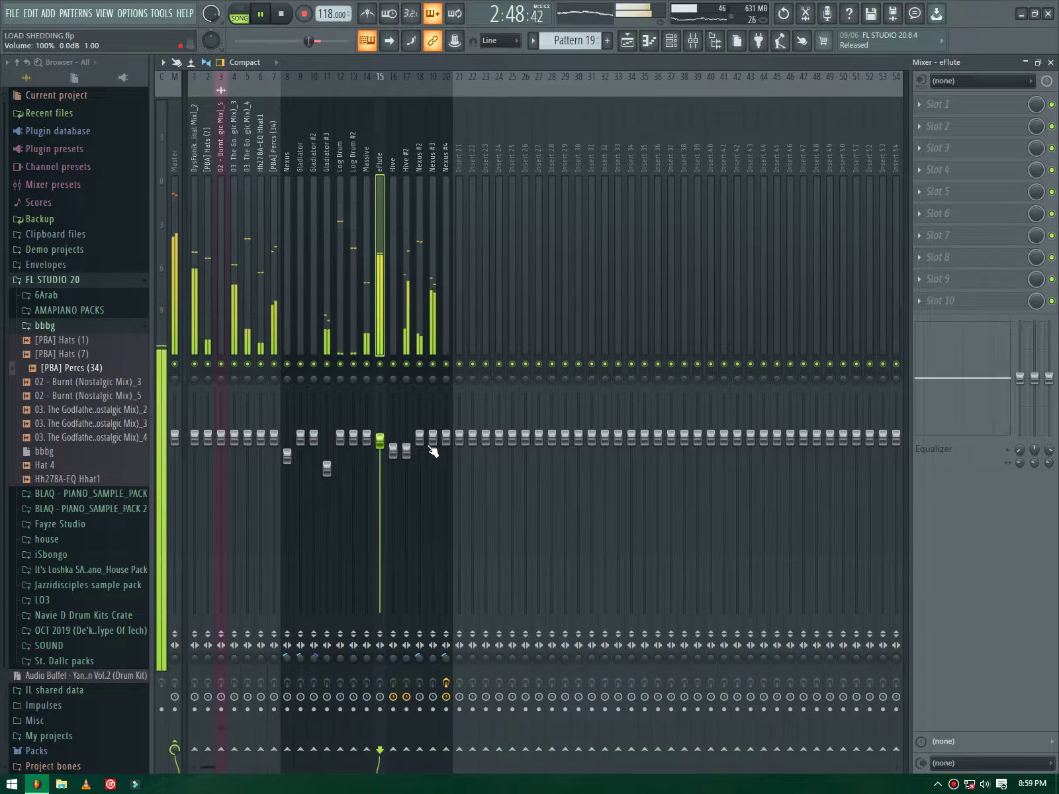
{"action": "left_click_drag", "start_coordinate": [432, 437], "coordinate": [432, 456]}
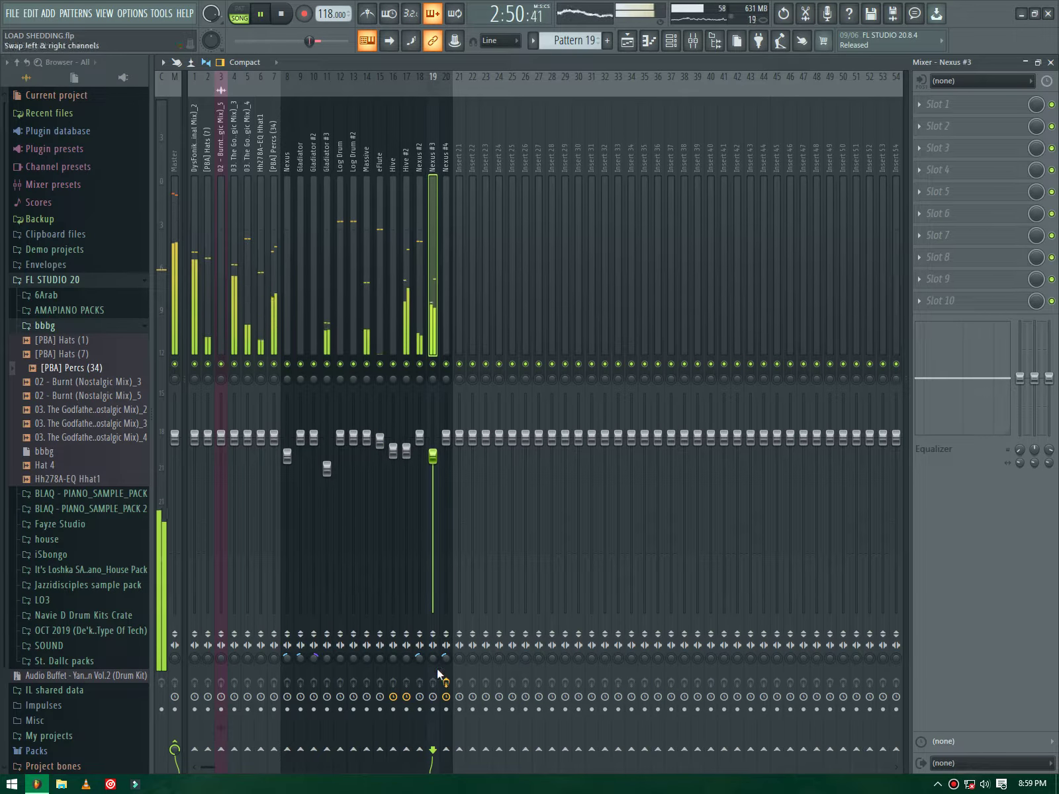
Step: Close the mixer and restart song playback from bar 76
{"action": "key", "text": "Escape"}
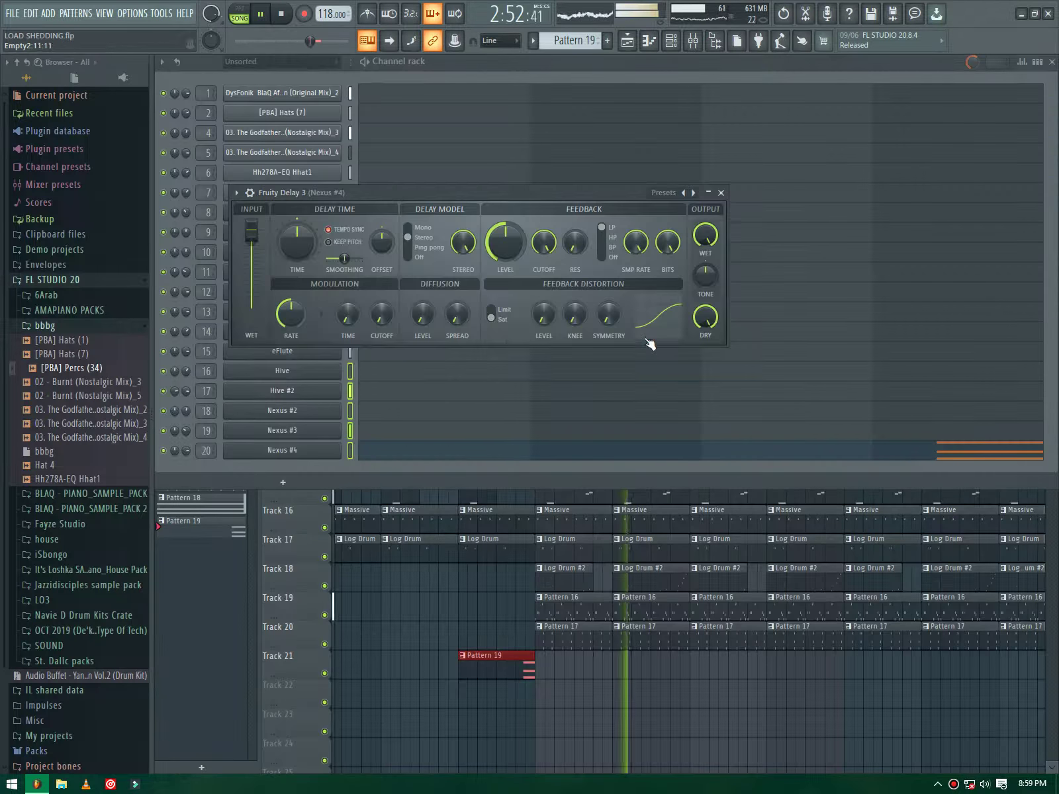
{"action": "key", "text": "Escape"}
{"action": "key", "text": "Escape"}
{"action": "left_click", "coordinate": [452, 91]}
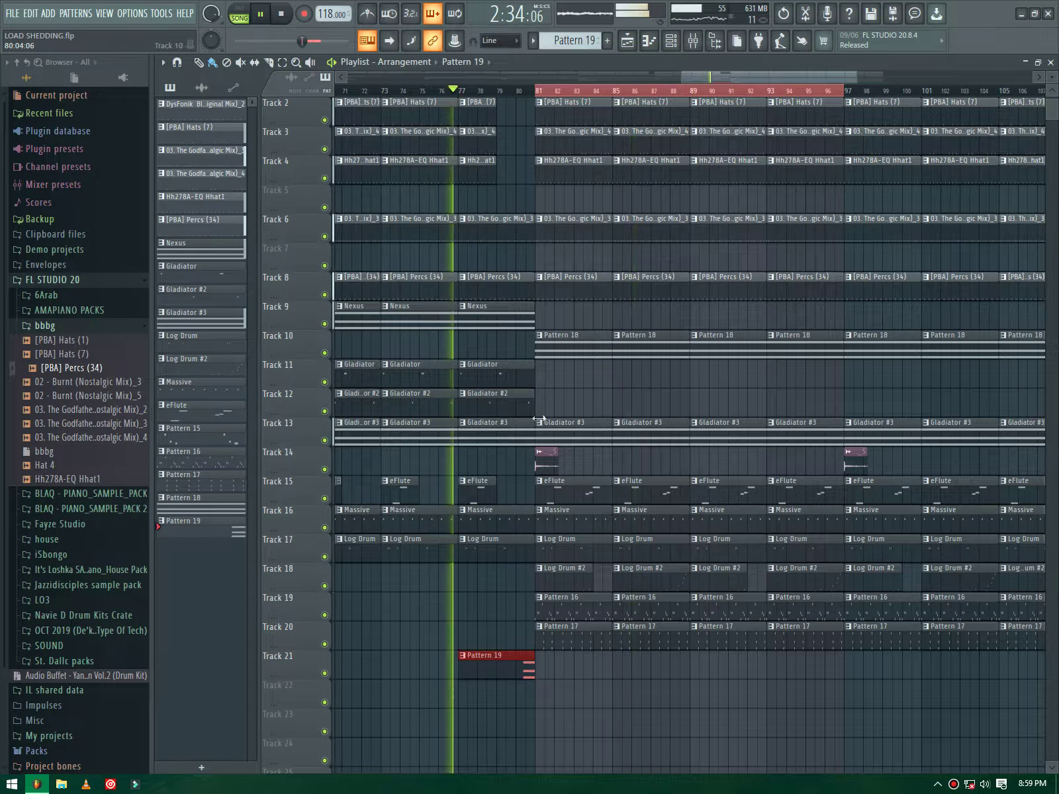
{"action": "left_click", "coordinate": [519, 666]}
{"action": "scroll", "coordinate": [561, 660], "scroll_direction": "down", "scroll_amount": 4}
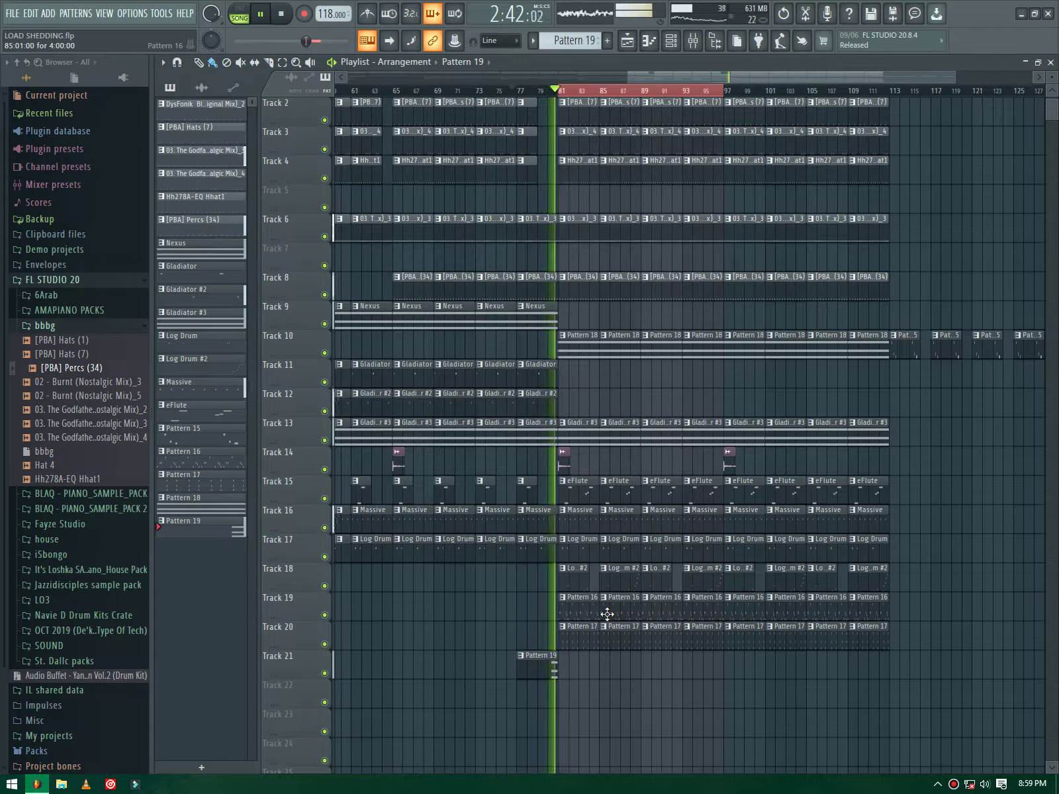
Step: Transpose Pattern 19's chord down one semitone
{"action": "double_click", "coordinate": [527, 673]}
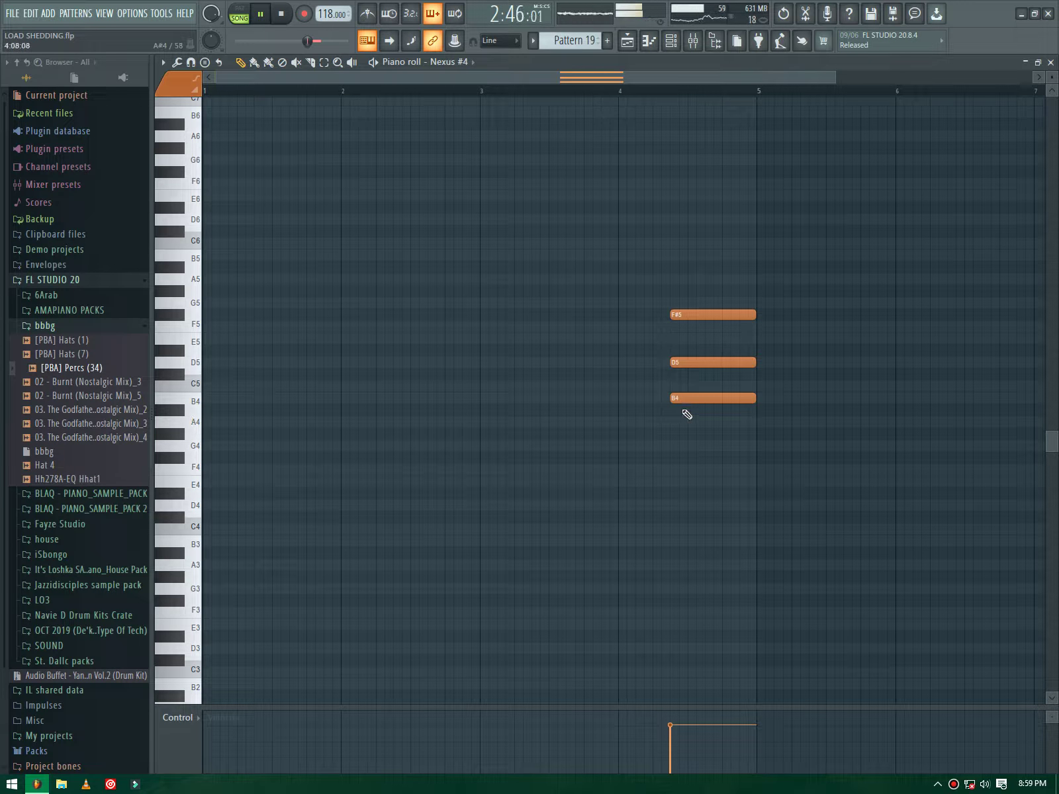
{"action": "key", "text": "shift+Down"}
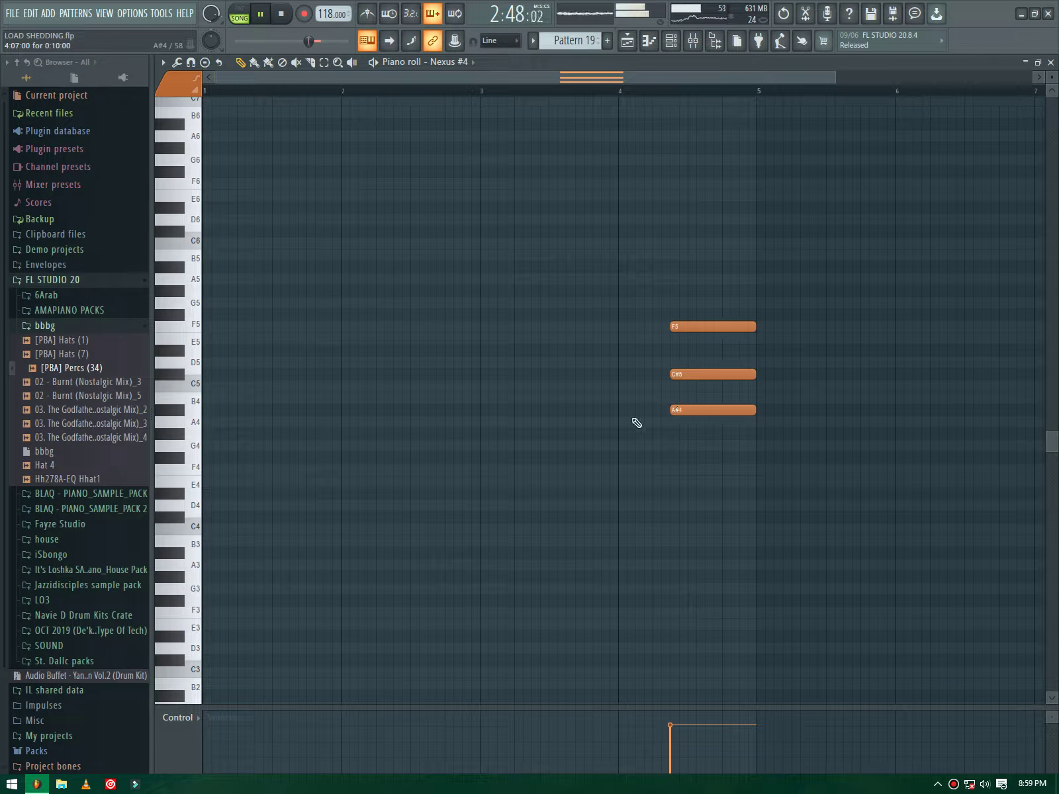
{"action": "left_click", "coordinate": [624, 37]}
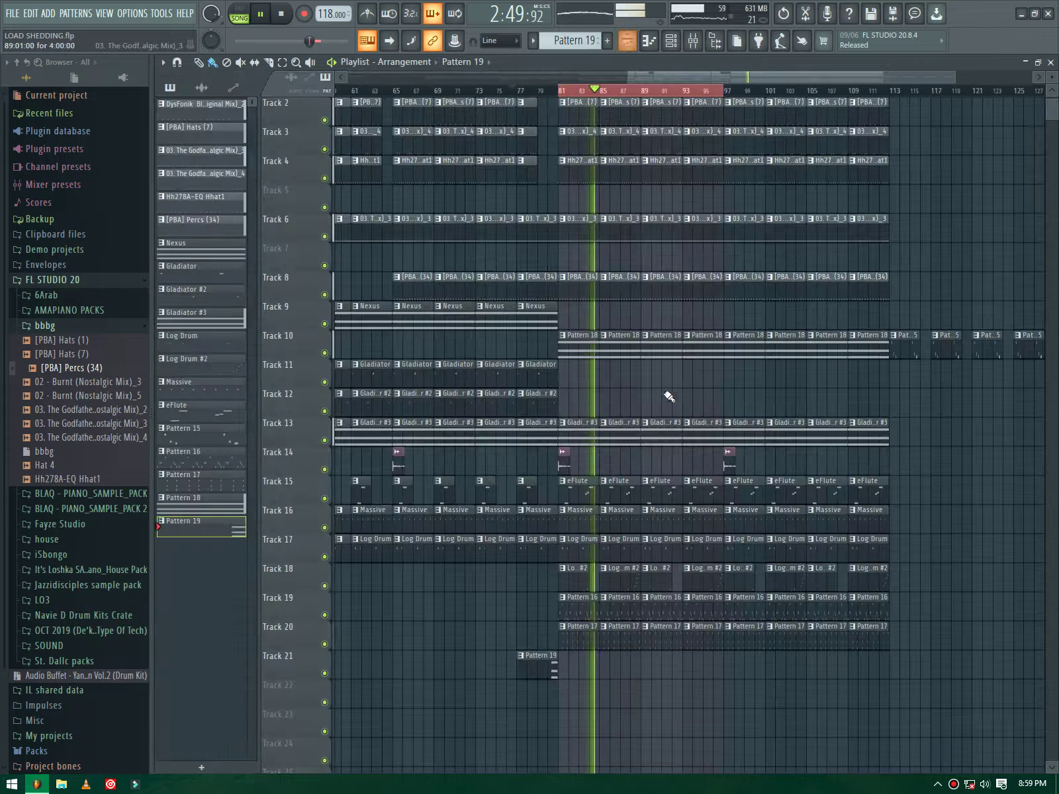
Step: Clone the Pattern 19 clips on Track 21 to bars 1, 17, 33 and 49
{"action": "scroll", "coordinate": [633, 551], "scroll_direction": "down", "scroll_amount": 2}
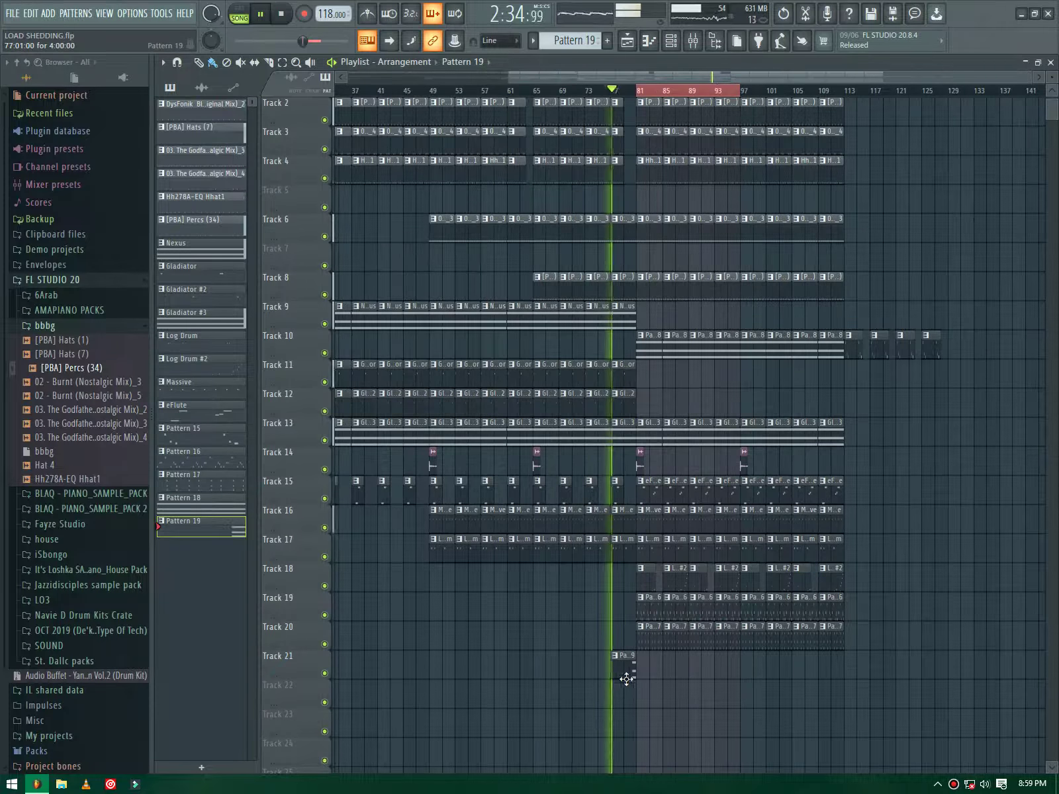
{"action": "left_click_drag", "start_coordinate": [526, 673], "coordinate": [520, 673]}
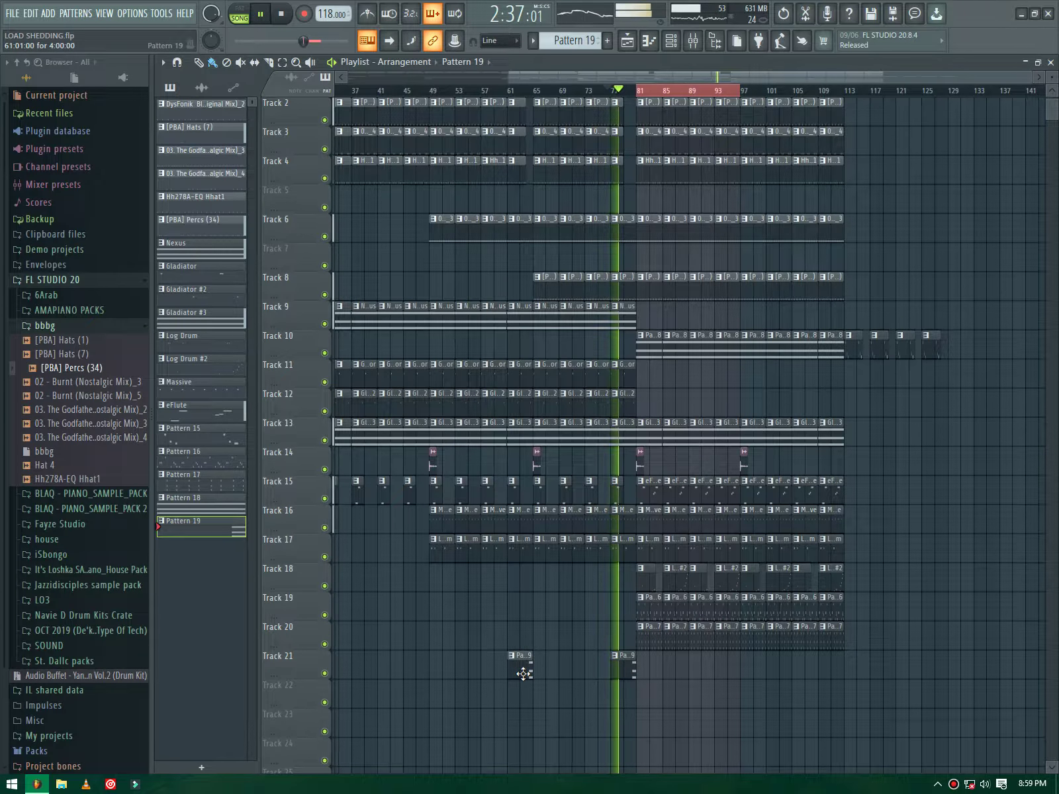
{"action": "double_click", "coordinate": [309, 663]}
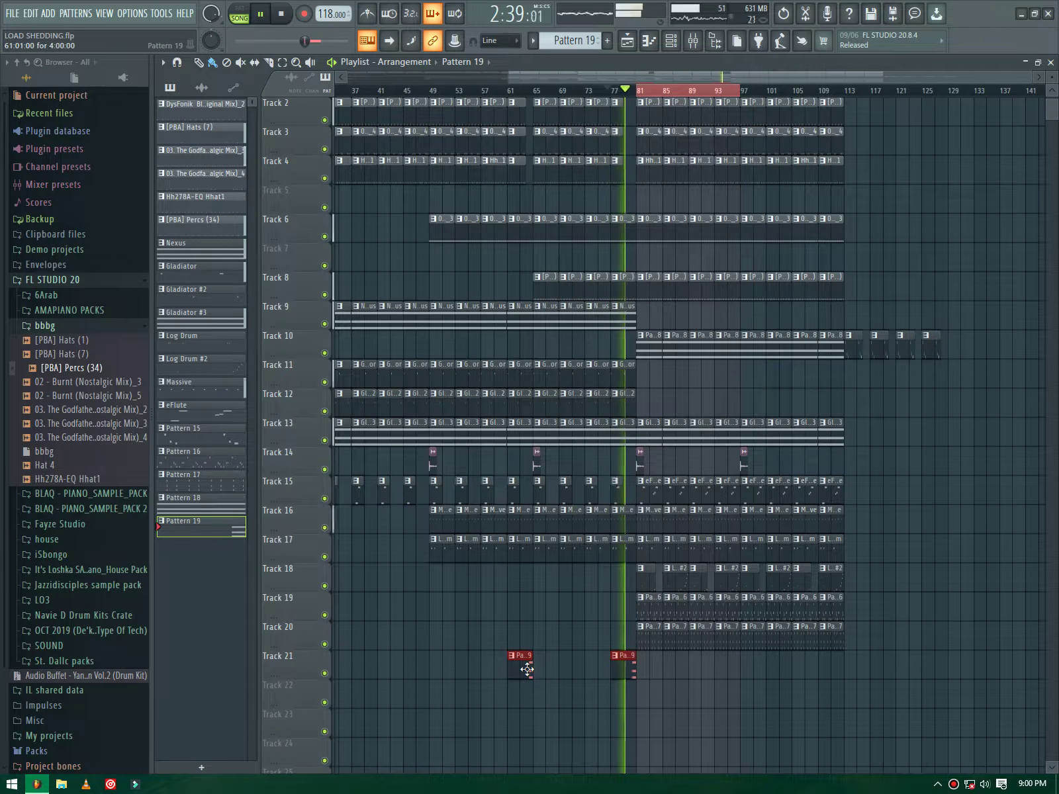
{"action": "left_click_drag", "start_coordinate": [523, 675], "coordinate": [731, 679]}
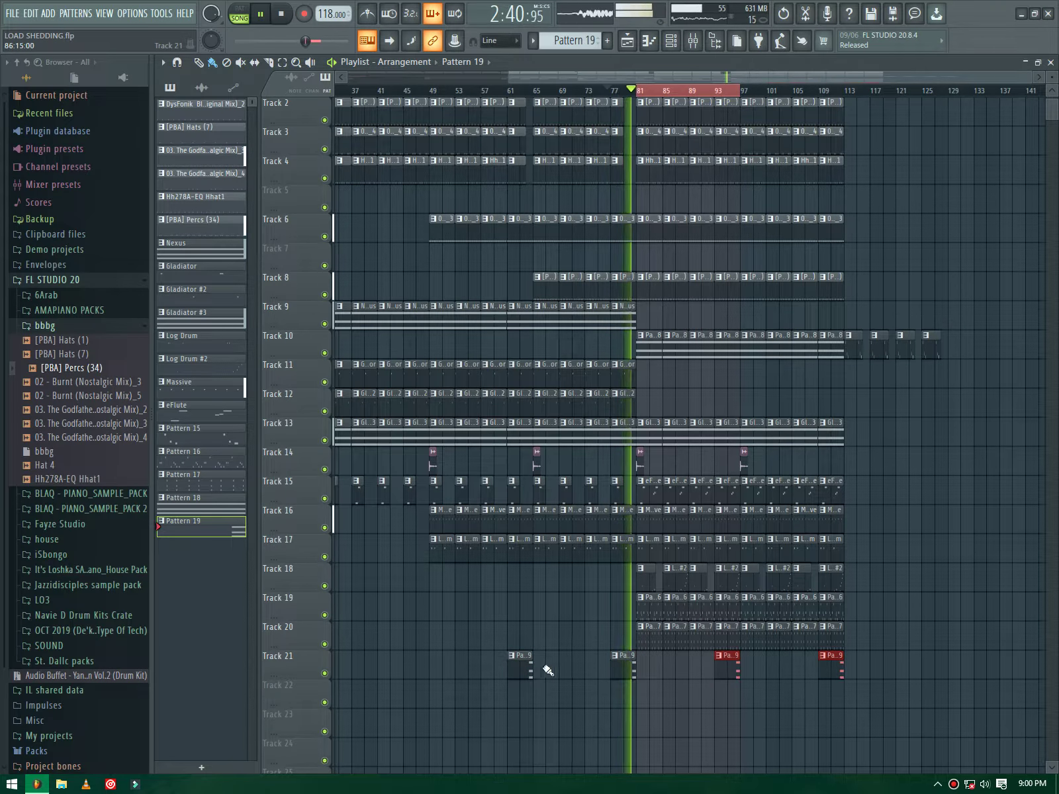
{"action": "left_click_drag", "start_coordinate": [610, 673], "coordinate": [258, 663]}
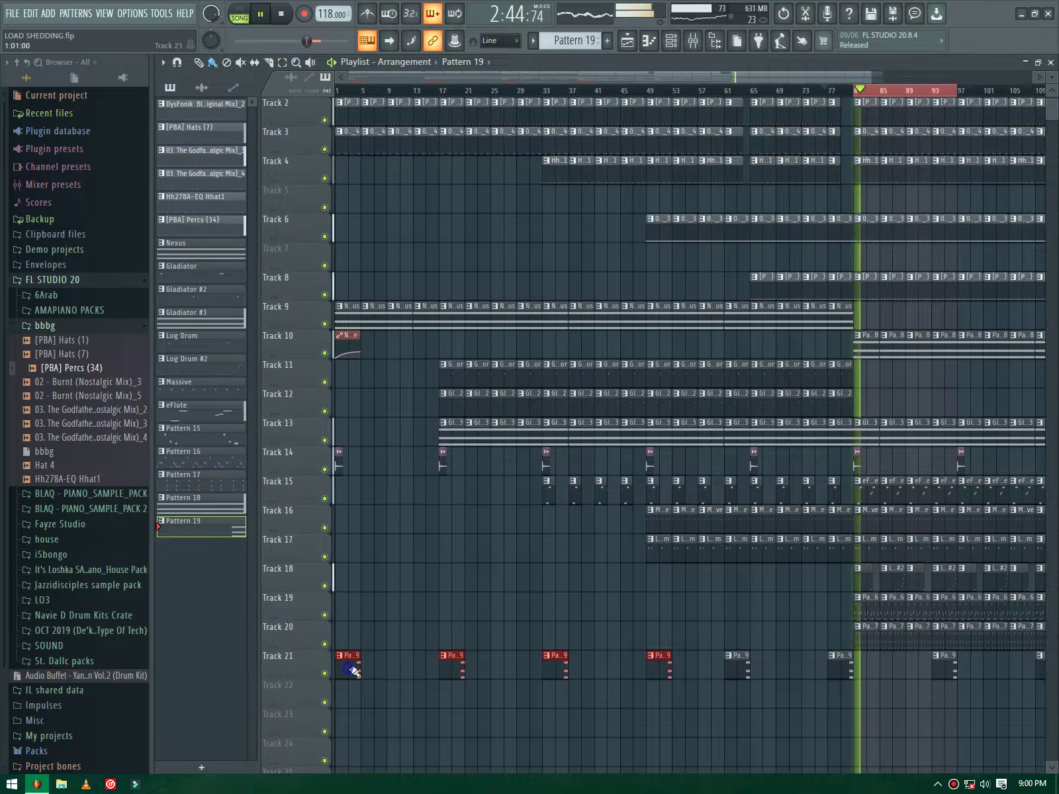
Step: Raise Pattern 19's chord by one octave and resume song playback
{"action": "double_click", "coordinate": [428, 674]}
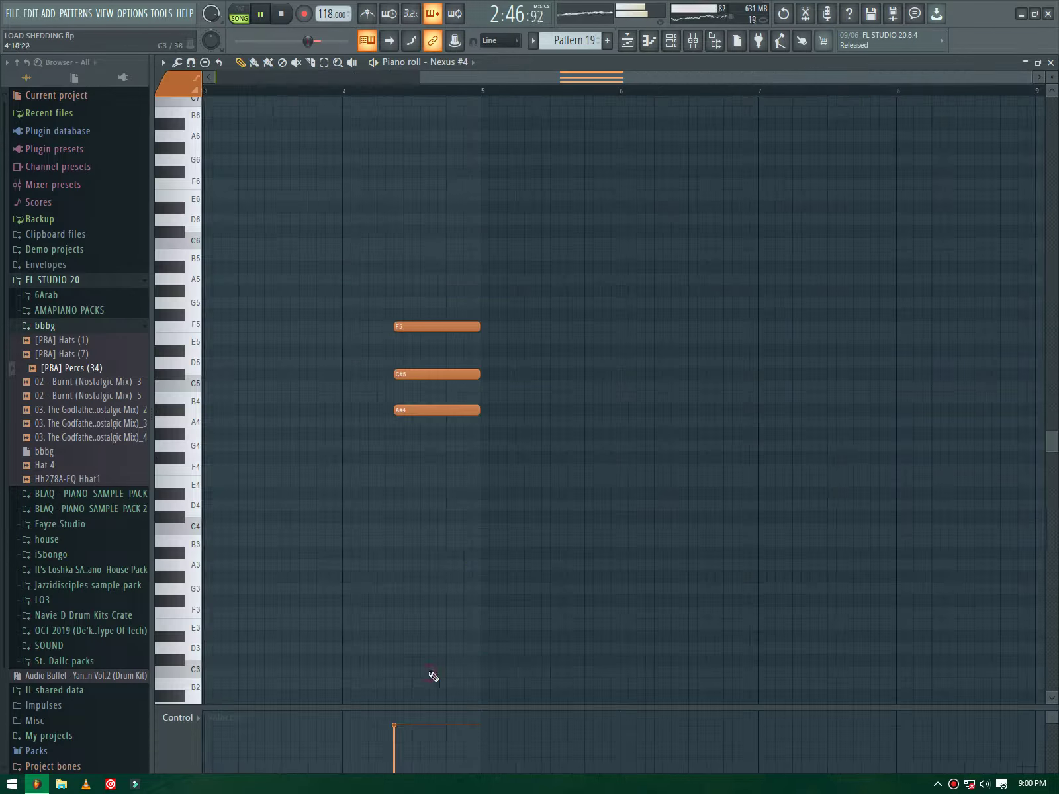
{"action": "key", "text": "ctrl+Up"}
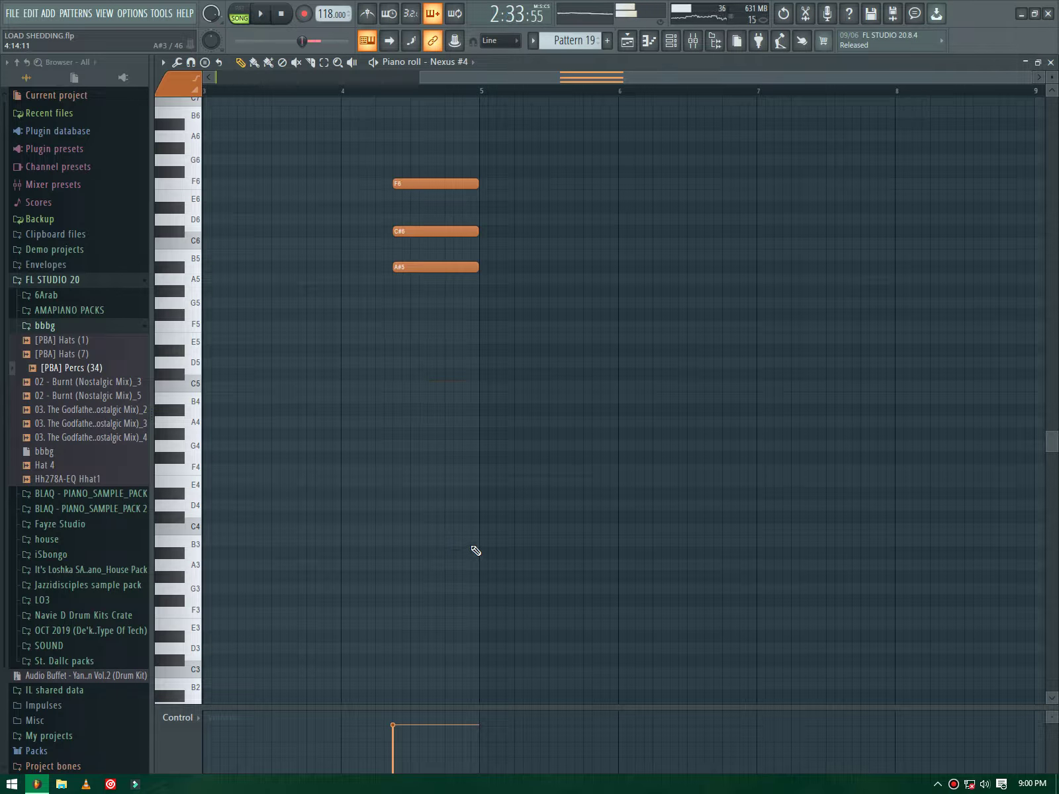
{"action": "key", "text": "F5"}
{"action": "key", "text": "space"}
Step: Jump playback back to bar 61 and create a new empty Pattern 20
{"action": "scroll", "coordinate": [714, 605], "scroll_direction": "down", "scroll_amount": 2}
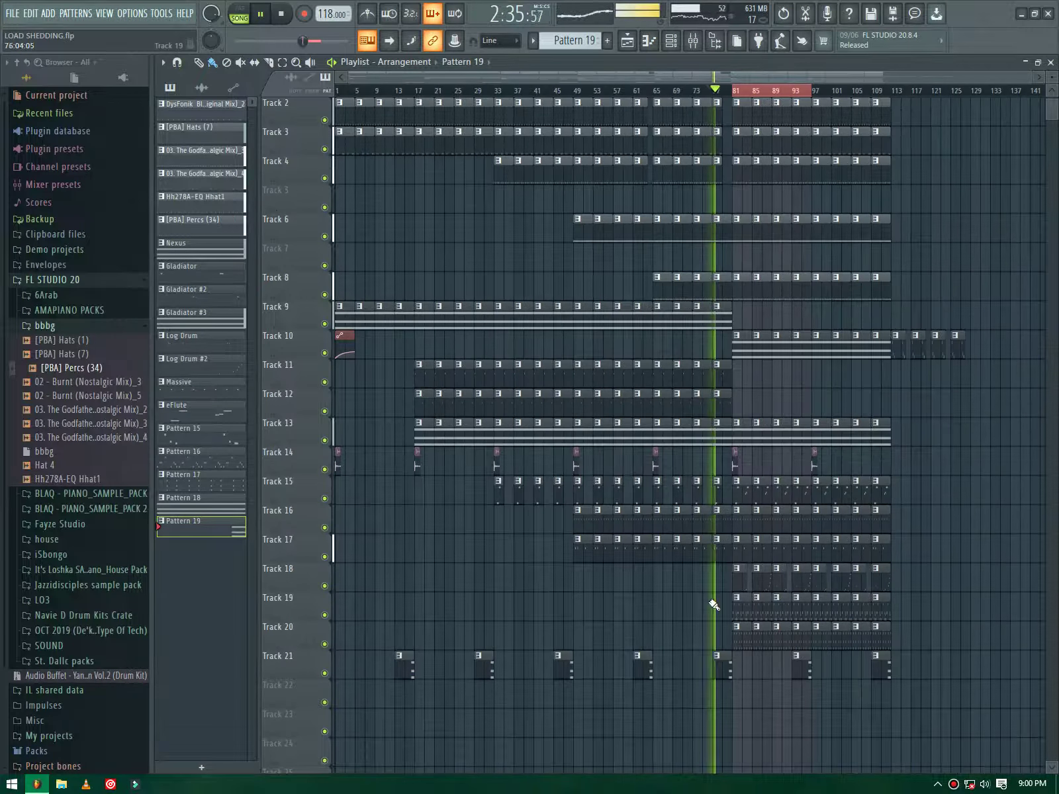
{"action": "scroll", "coordinate": [761, 614], "scroll_direction": "up", "scroll_amount": 5}
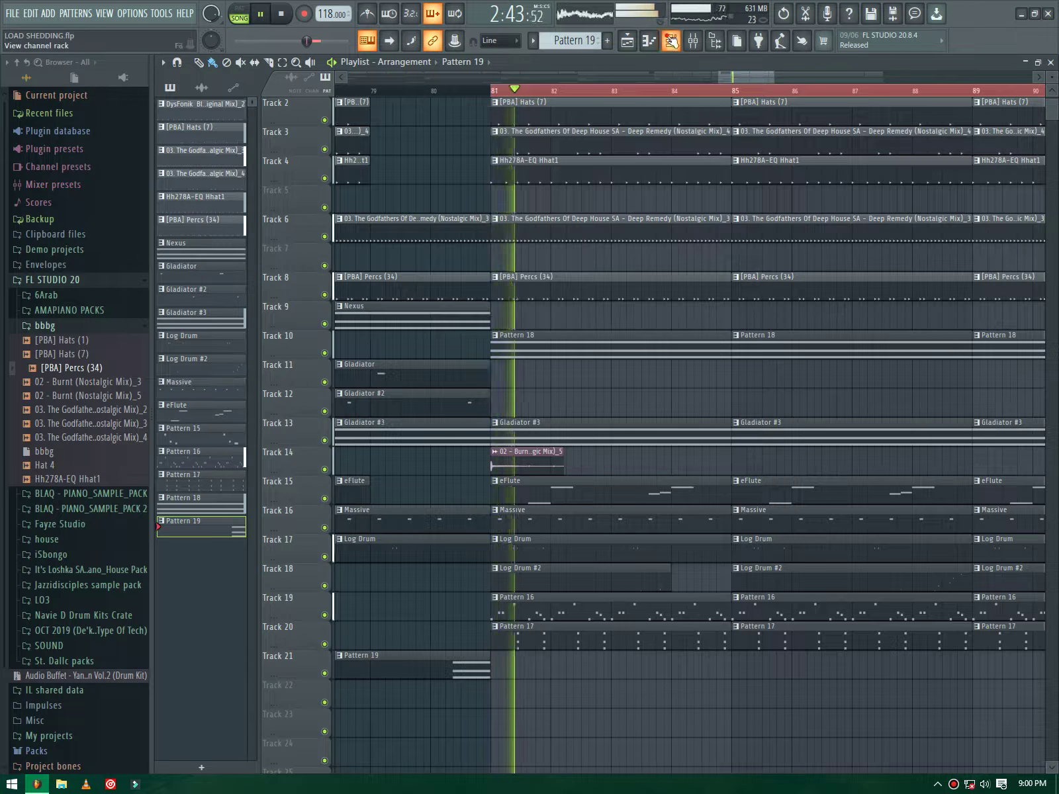
{"action": "key", "text": "F6"}
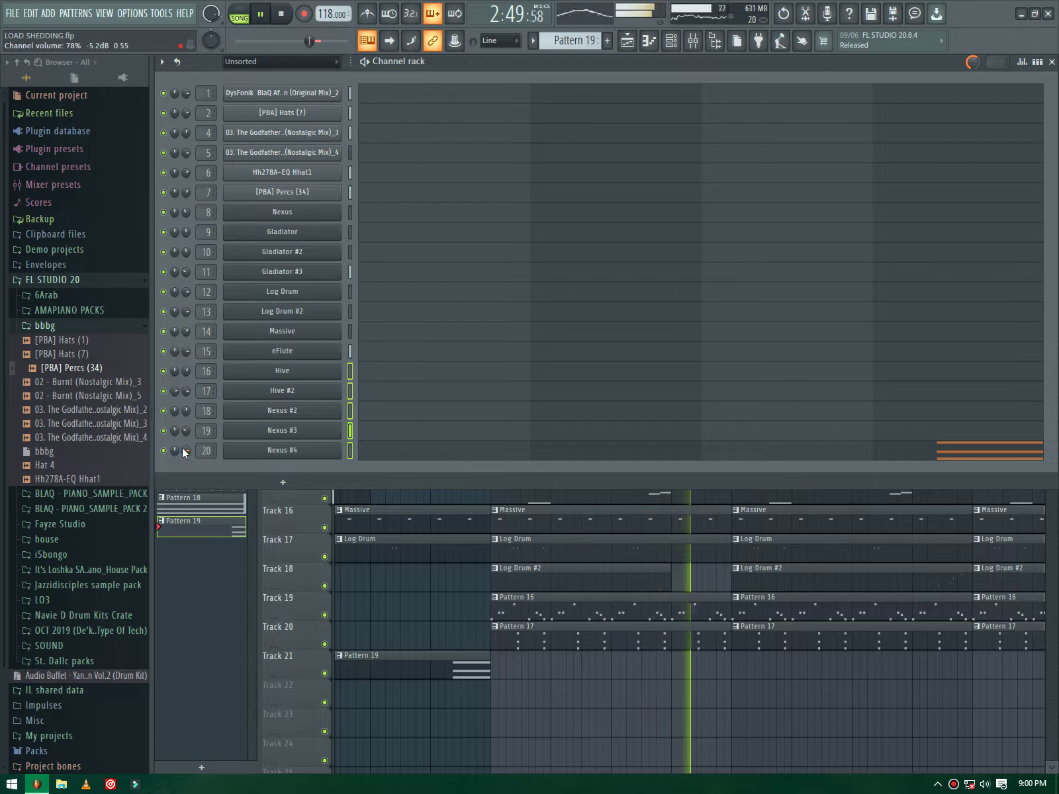
{"action": "right_click", "coordinate": [386, 608]}
{"action": "scroll", "coordinate": [515, 585], "scroll_direction": "down", "scroll_amount": 8}
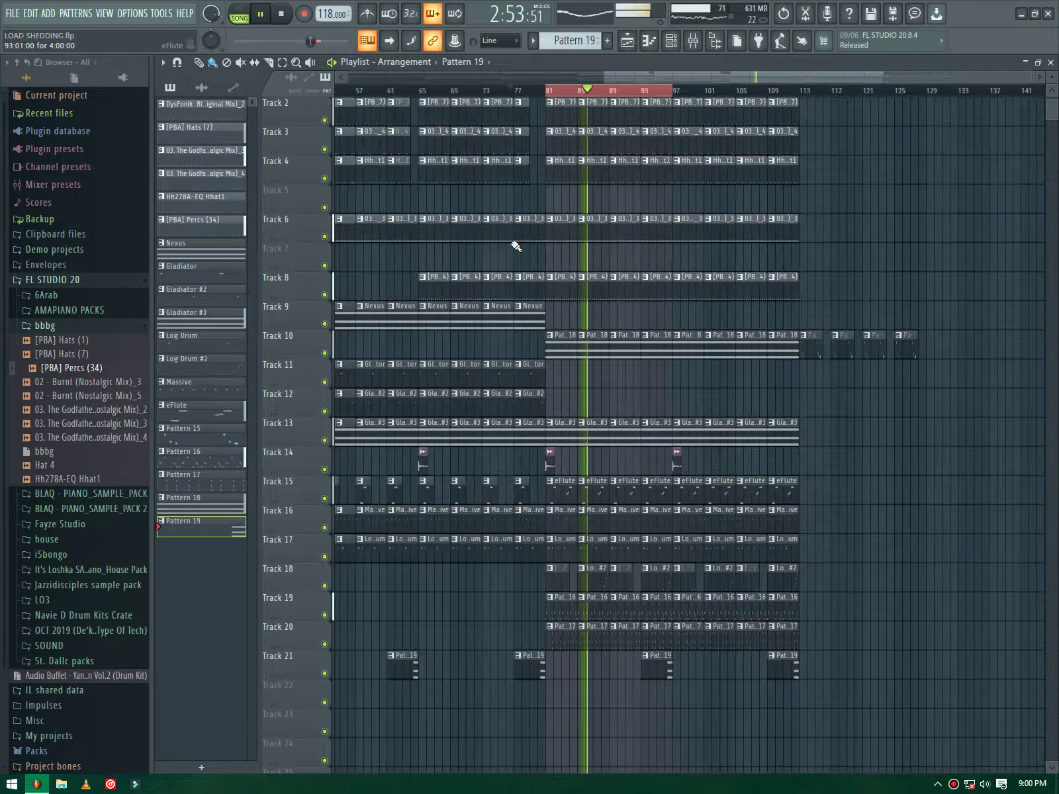
{"action": "left_click", "coordinate": [392, 90]}
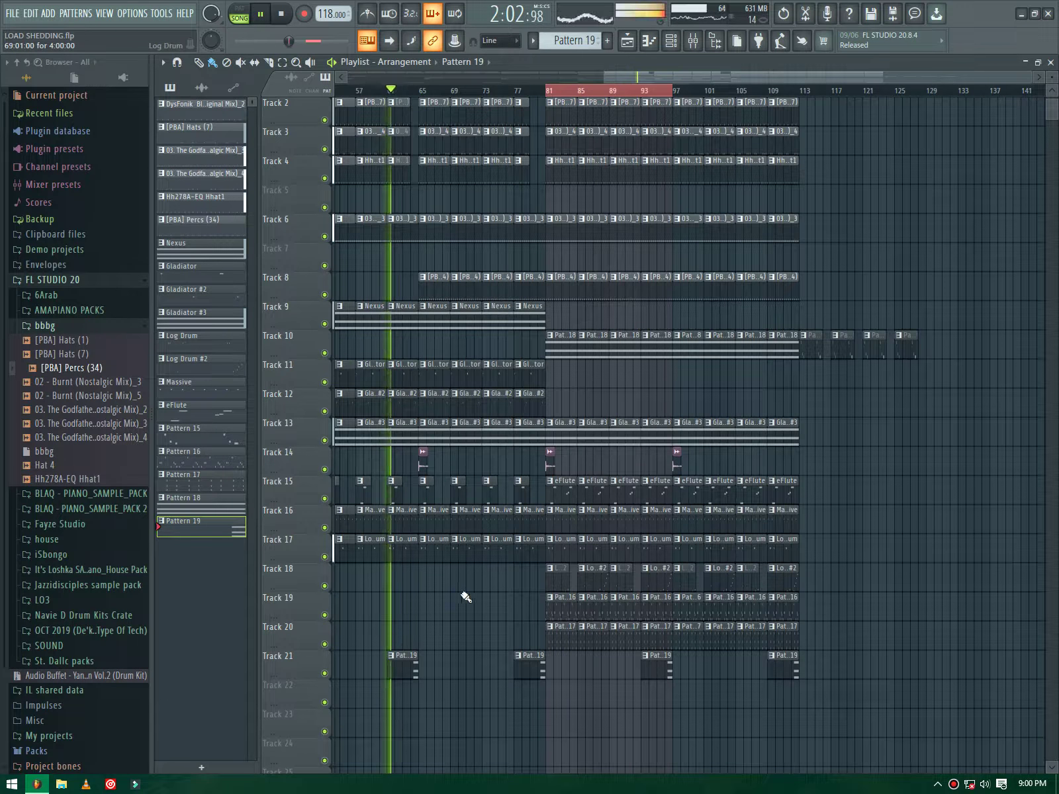
{"action": "scroll", "coordinate": [397, 610], "scroll_direction": "up", "scroll_amount": 4}
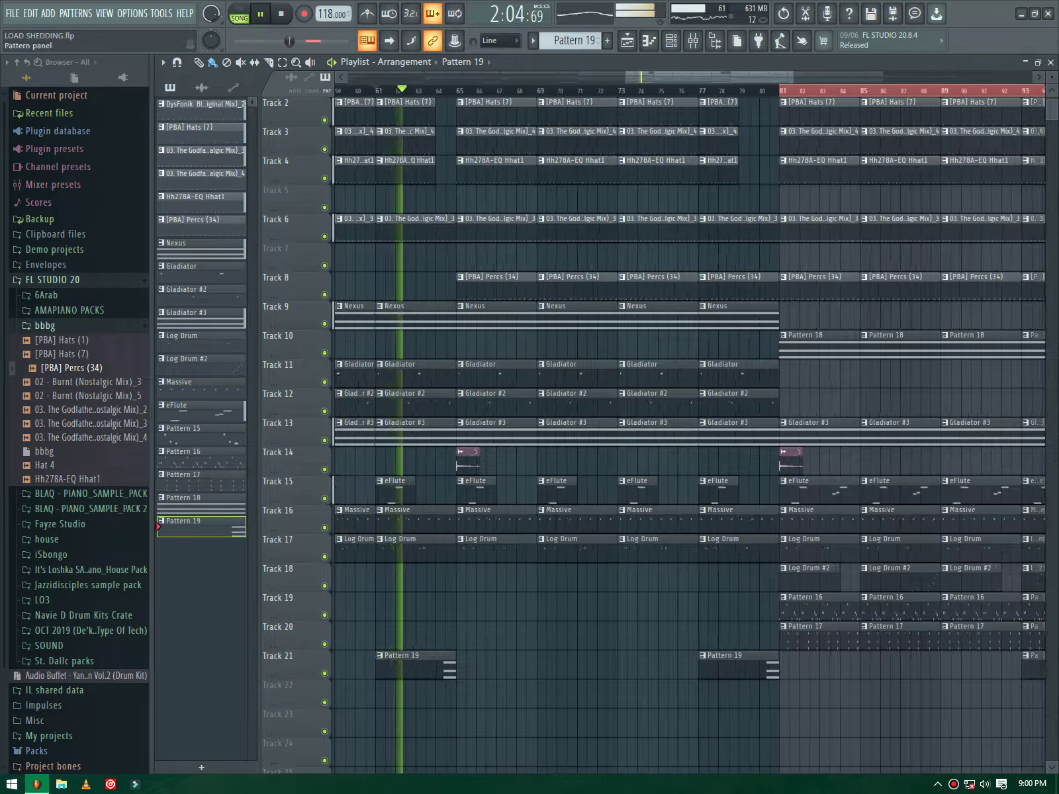
{"action": "left_click", "coordinate": [607, 40]}
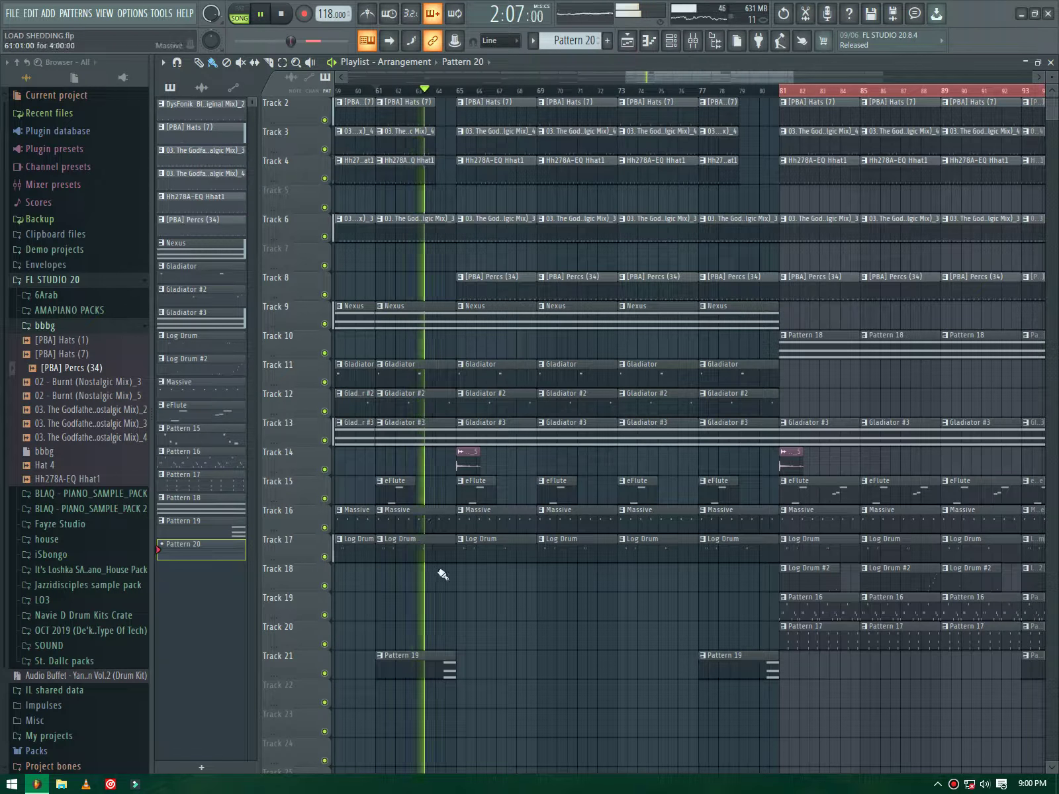
Step: Place Pattern 20 clips on Track 23 at bars 65, 69, 73 and 77, looping bars 65–69
{"action": "left_click", "coordinate": [463, 713]}
{"action": "left_click", "coordinate": [544, 714]}
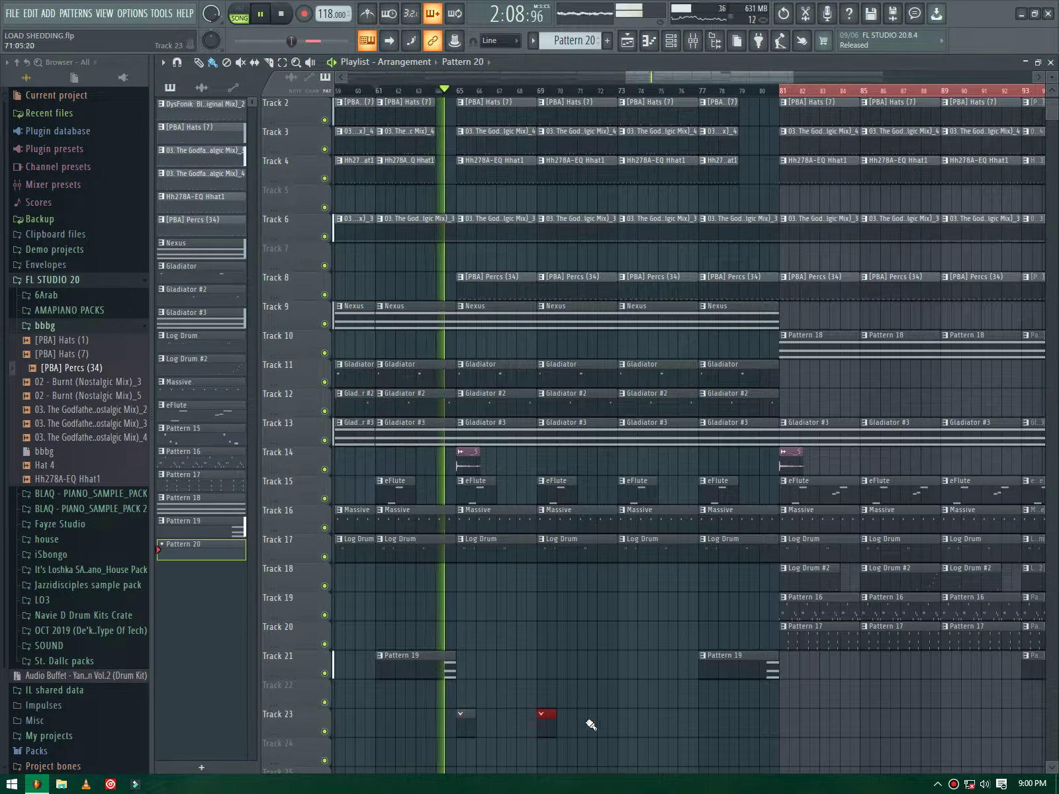
{"action": "left_click", "coordinate": [622, 714]}
{"action": "left_click", "coordinate": [703, 713]}
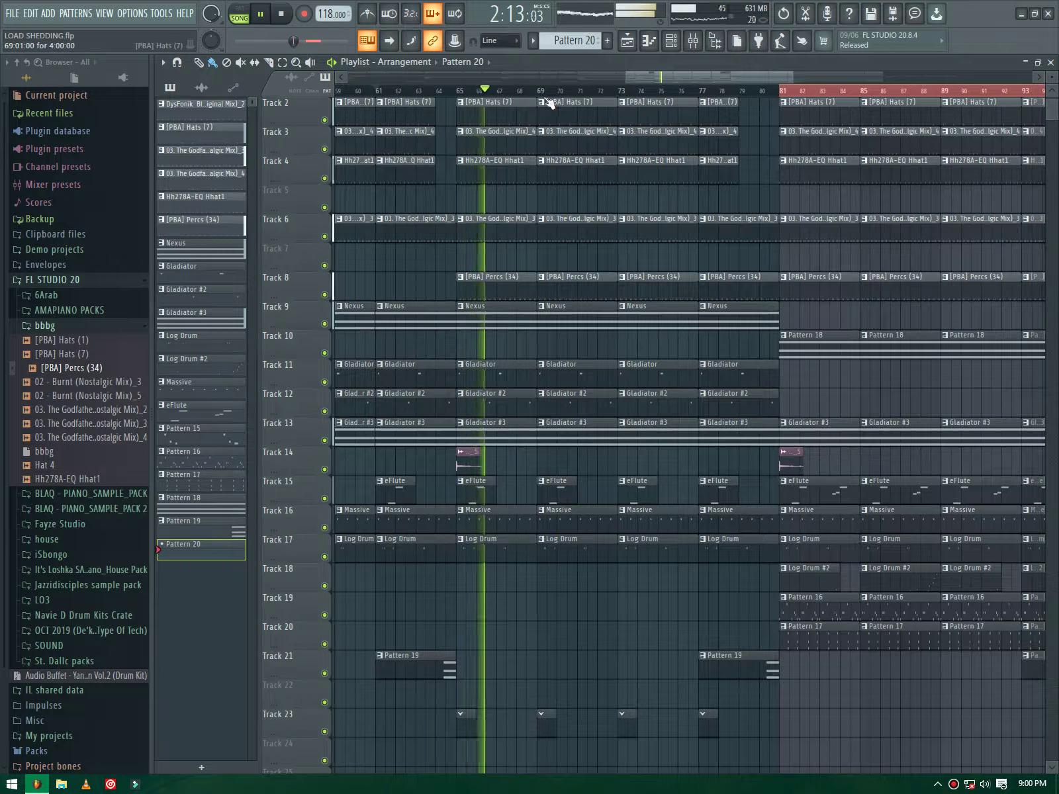
{"action": "left_click_drag", "start_coordinate": [541, 92], "coordinate": [468, 93]}
{"action": "left_click", "coordinate": [478, 92], "text": "ctrl"}
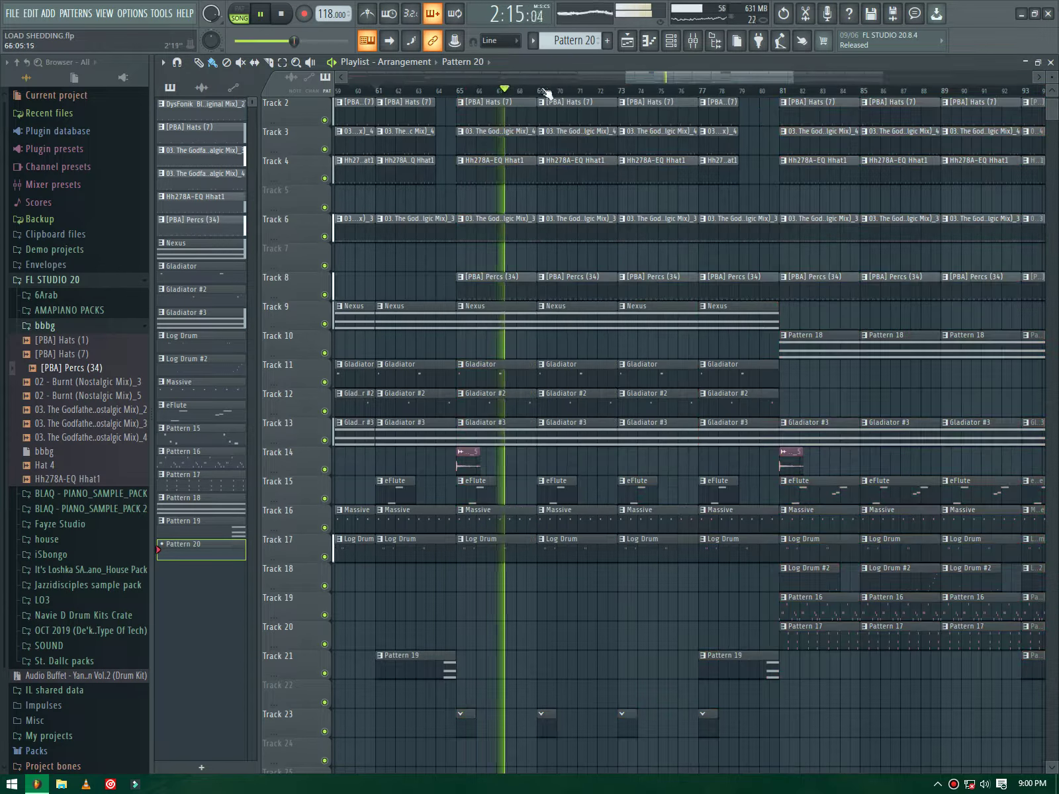
{"action": "left_click_drag", "start_coordinate": [542, 92], "coordinate": [461, 97]}
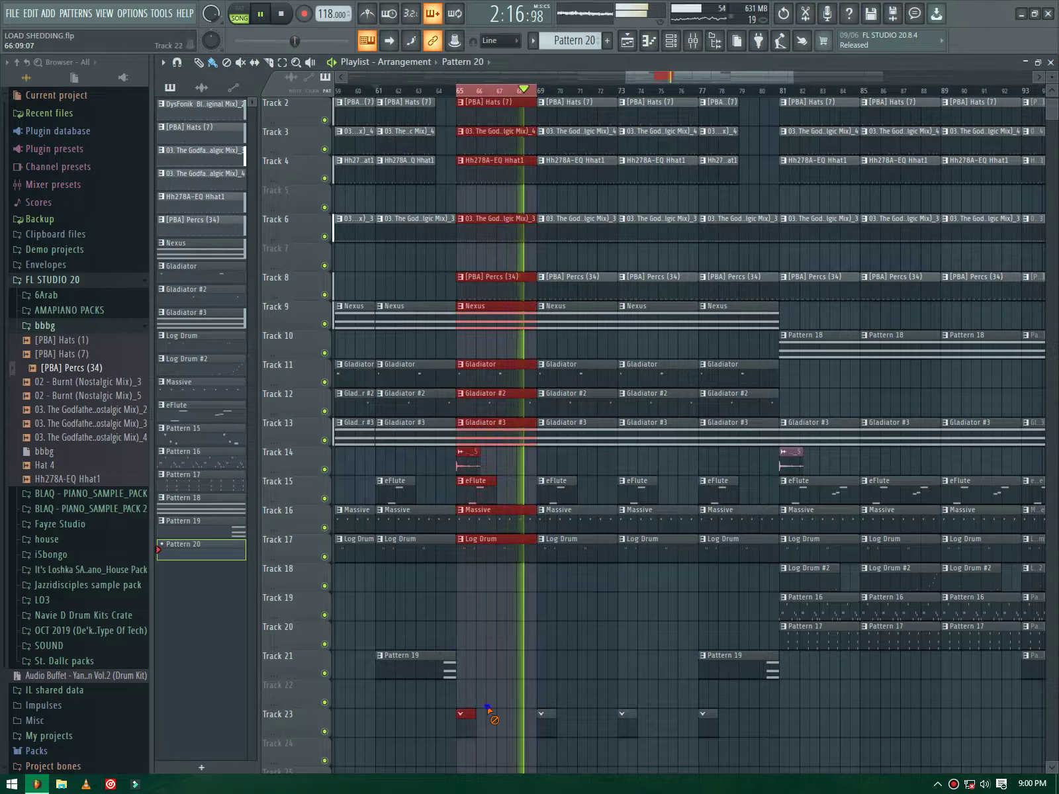
Step: Add a Purity instrument channel to the channel rack
{"action": "key", "text": "F6"}
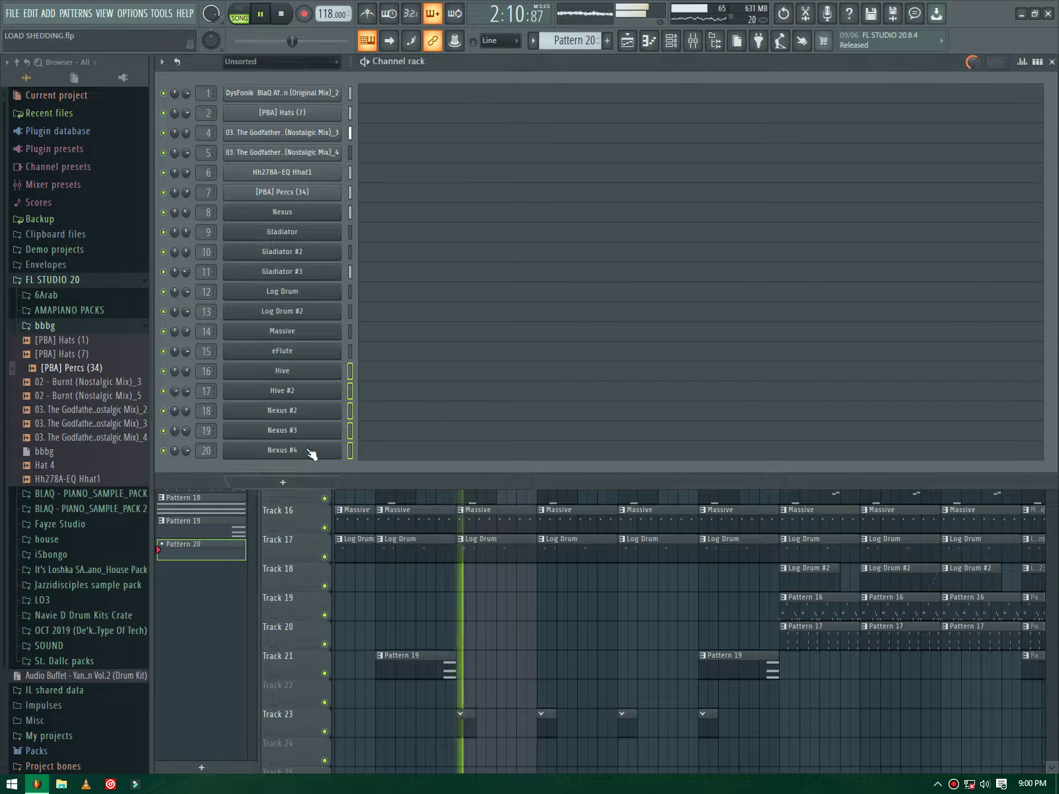
{"action": "left_click", "coordinate": [283, 482]}
{"action": "left_click", "coordinate": [259, 106]}
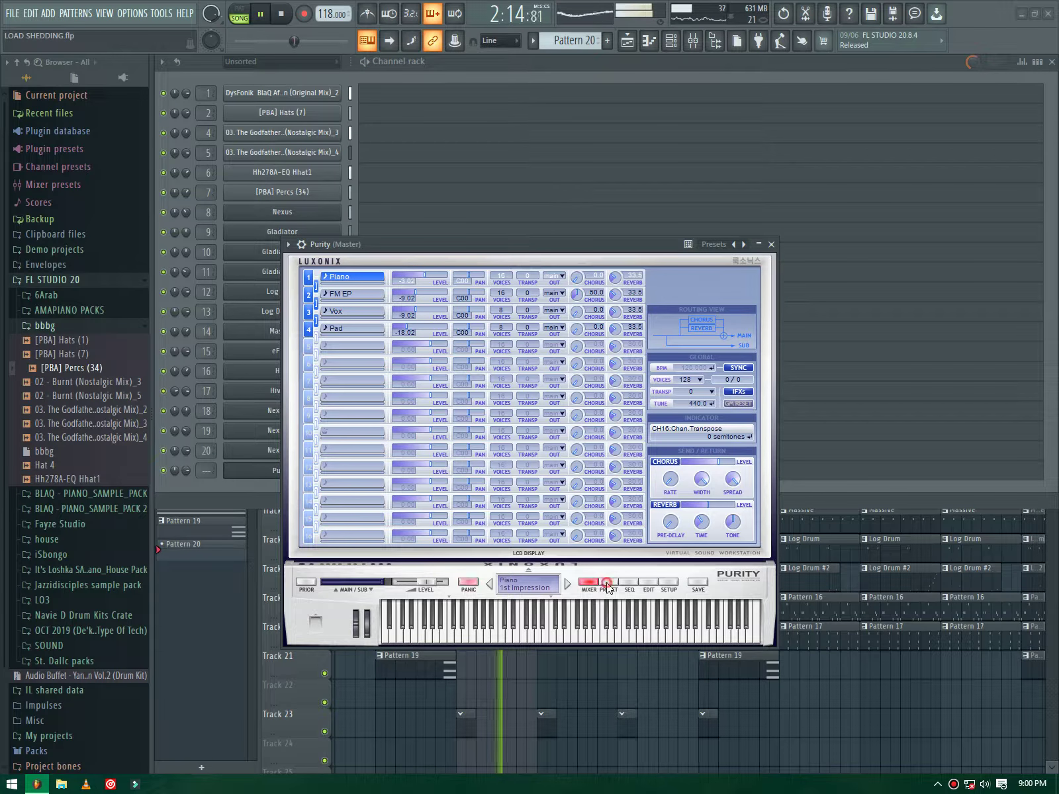
Step: Give Purity the Woodwind Bari Sax preset and bring up its empty Pattern 20 piano roll
{"action": "left_click", "coordinate": [607, 582]}
{"action": "left_click", "coordinate": [716, 406]}
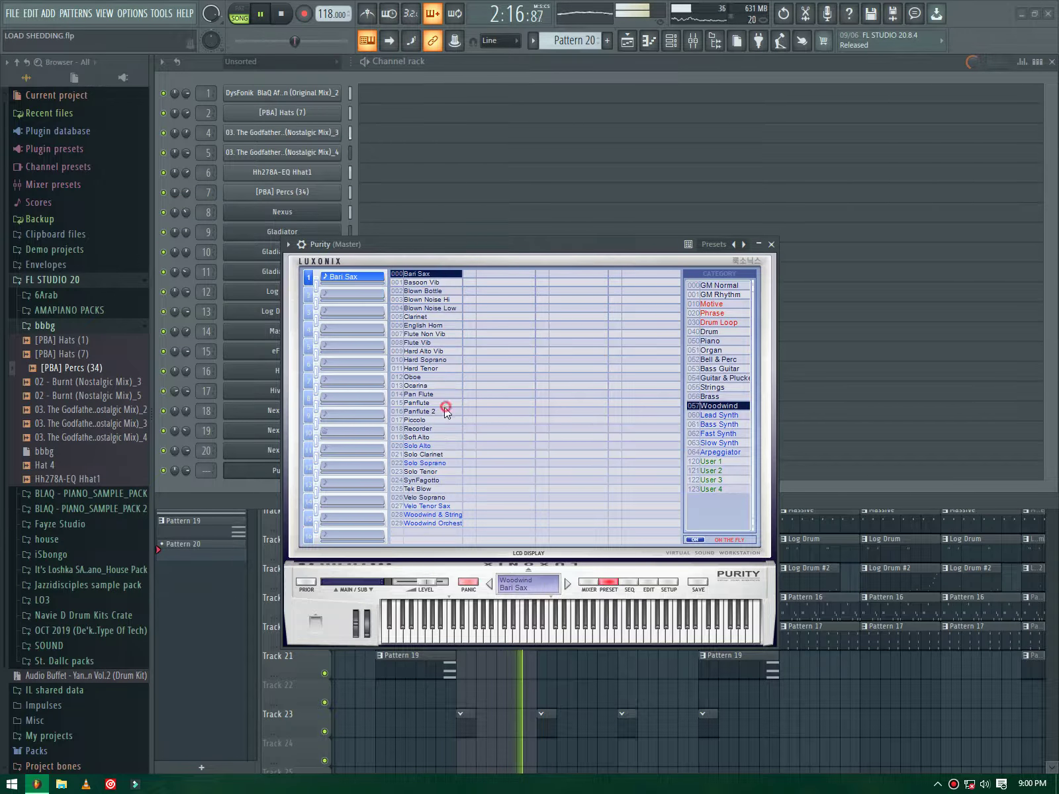
{"action": "left_click", "coordinate": [255, 471]}
{"action": "left_click", "coordinate": [398, 473]}
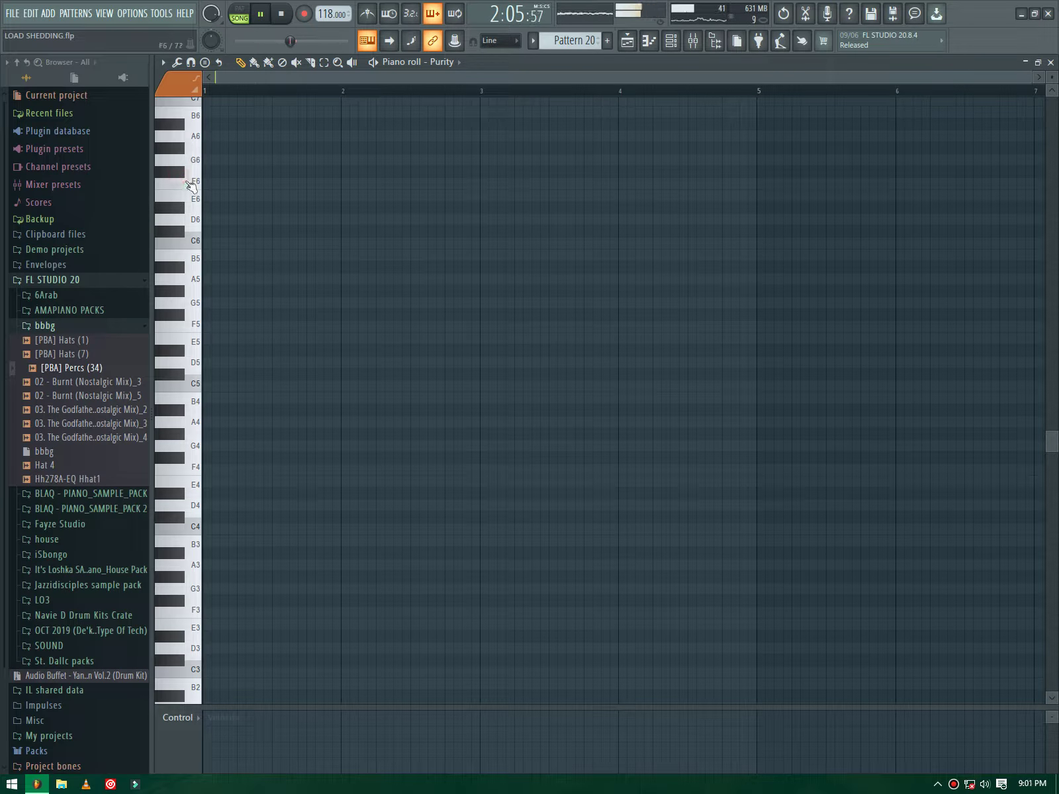
Step: Place an A#5 note at the very start of bar 1 while auditioning the pattern
{"action": "left_click", "coordinate": [180, 266]}
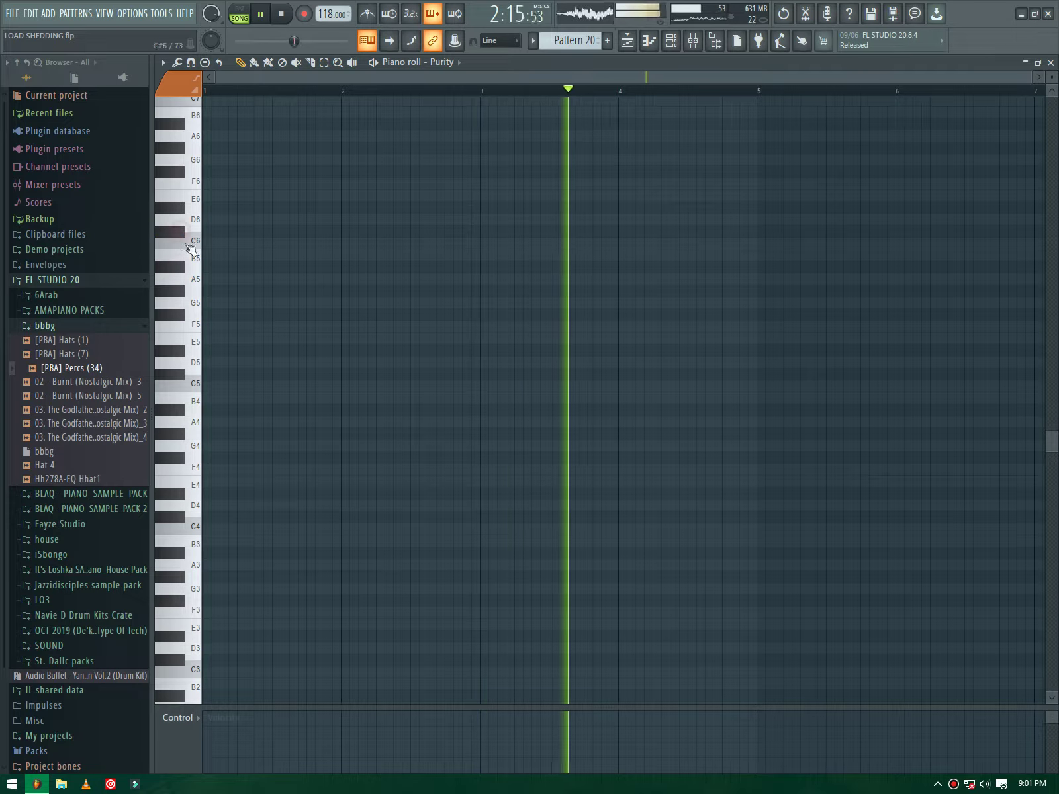
{"action": "left_click", "coordinate": [181, 232]}
{"action": "left_click", "coordinate": [205, 266]}
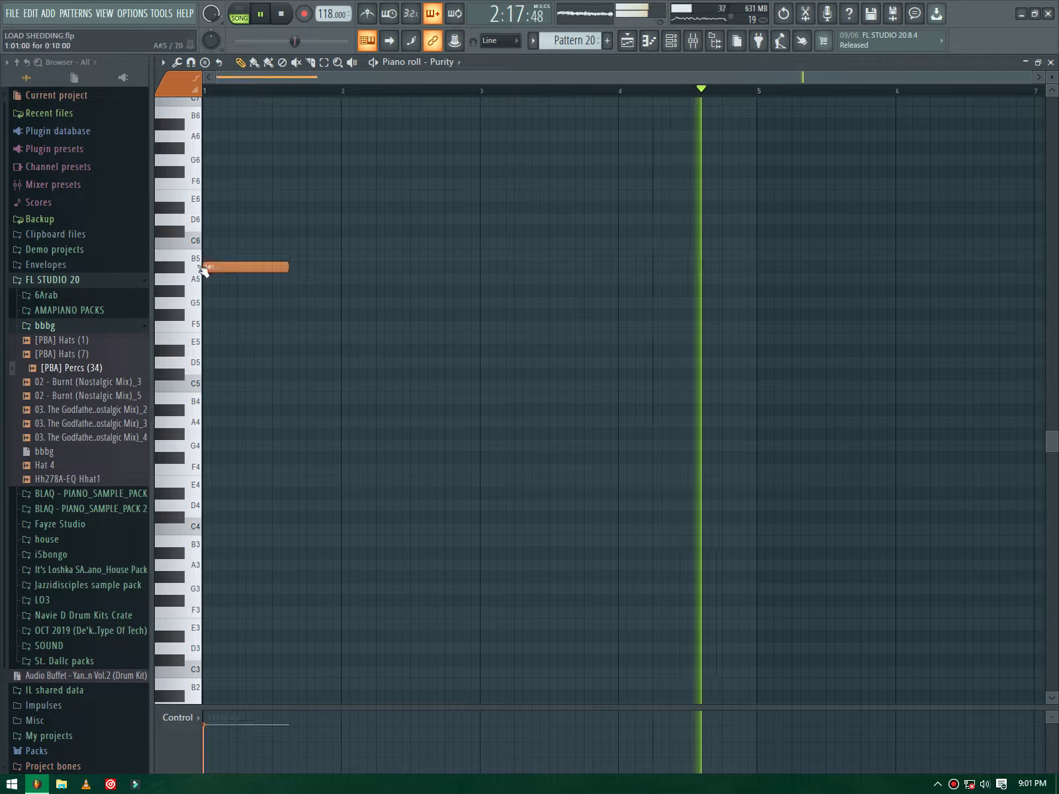
{"action": "key", "text": "space"}
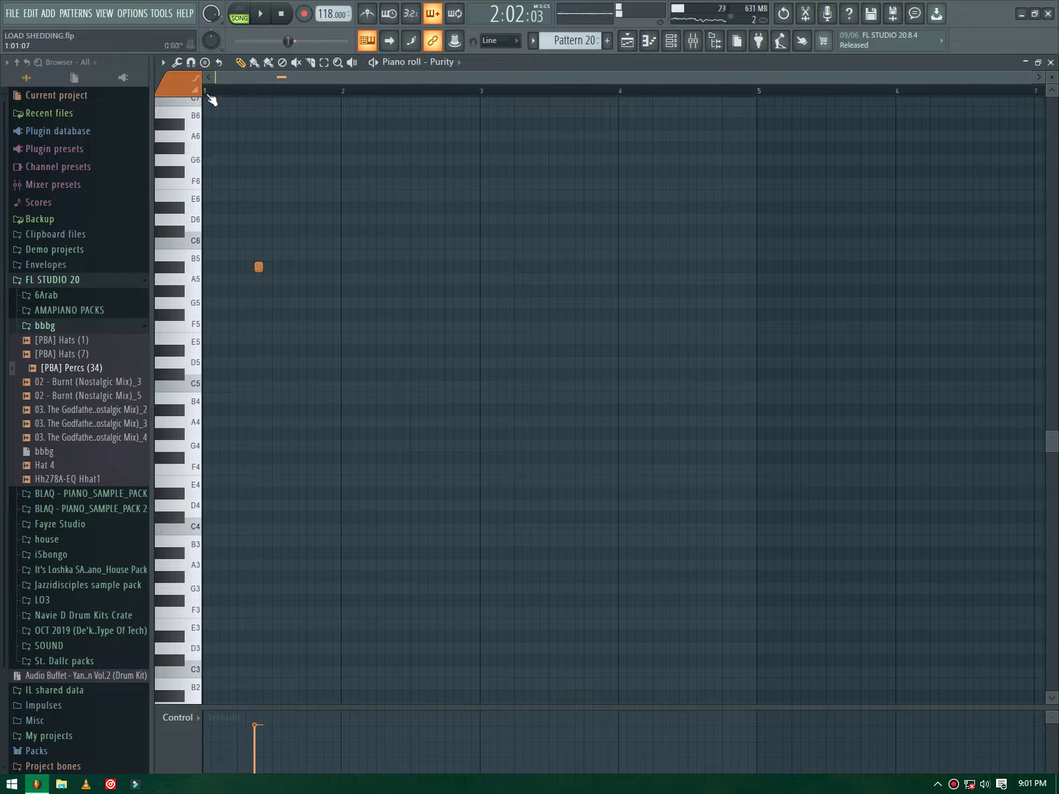
{"action": "key", "text": "space"}
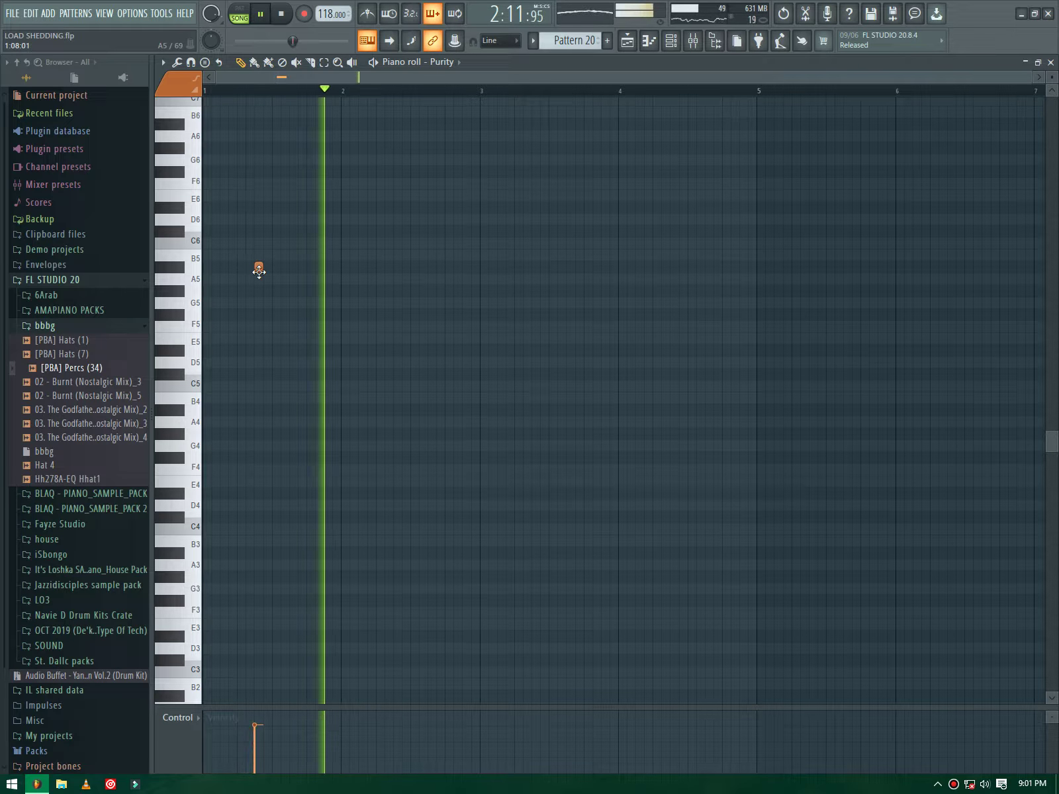
{"action": "left_click_drag", "start_coordinate": [259, 270], "coordinate": [208, 267]}
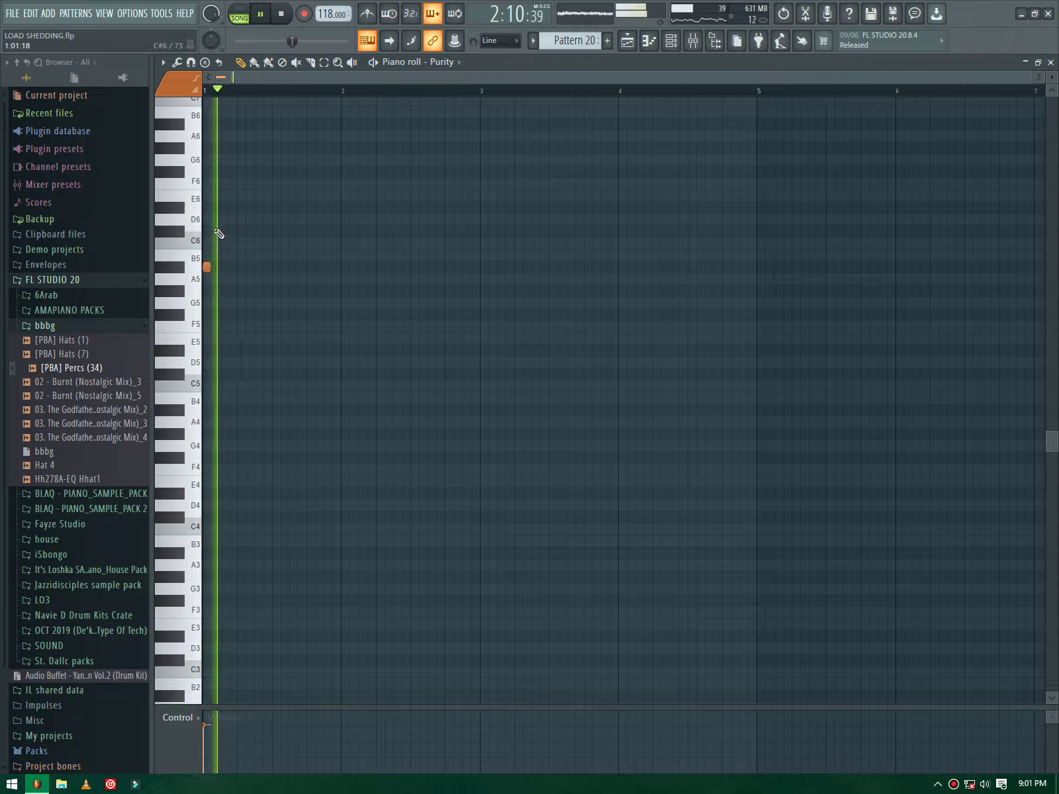
Step: Fill bar 1 with a repeating C#6, C6, A#5 note sequence
{"action": "left_click", "coordinate": [224, 231]}
{"action": "left_click", "coordinate": [241, 243]}
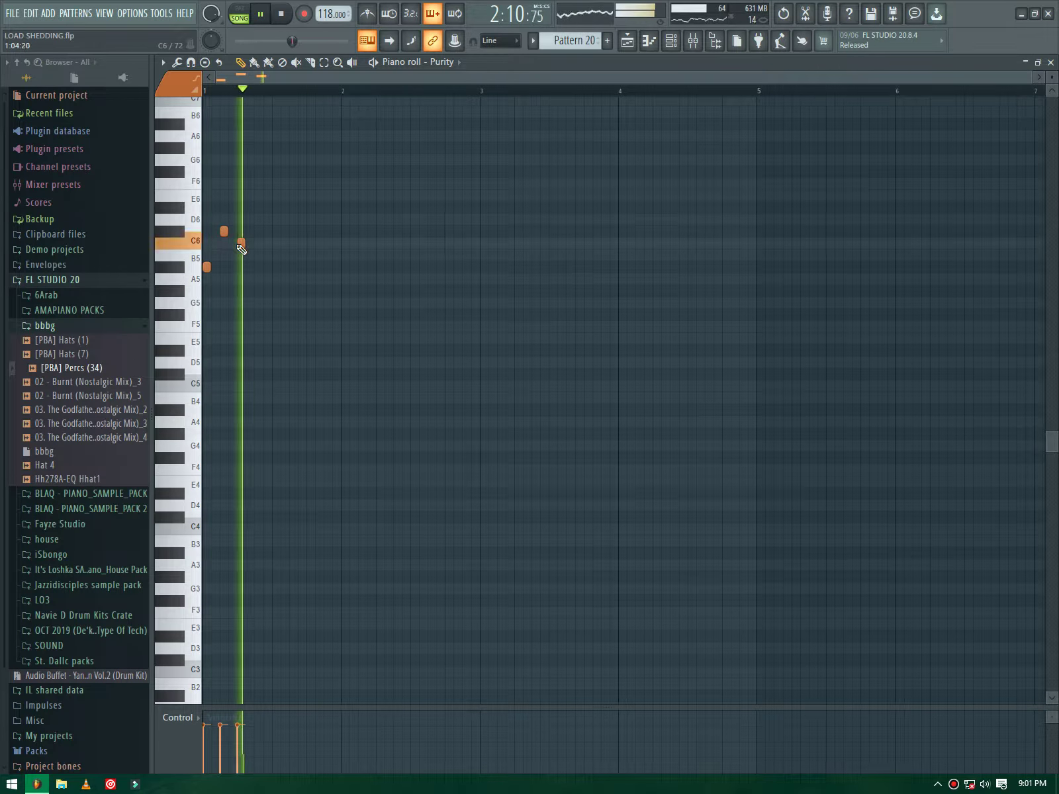
{"action": "left_click", "coordinate": [265, 266]}
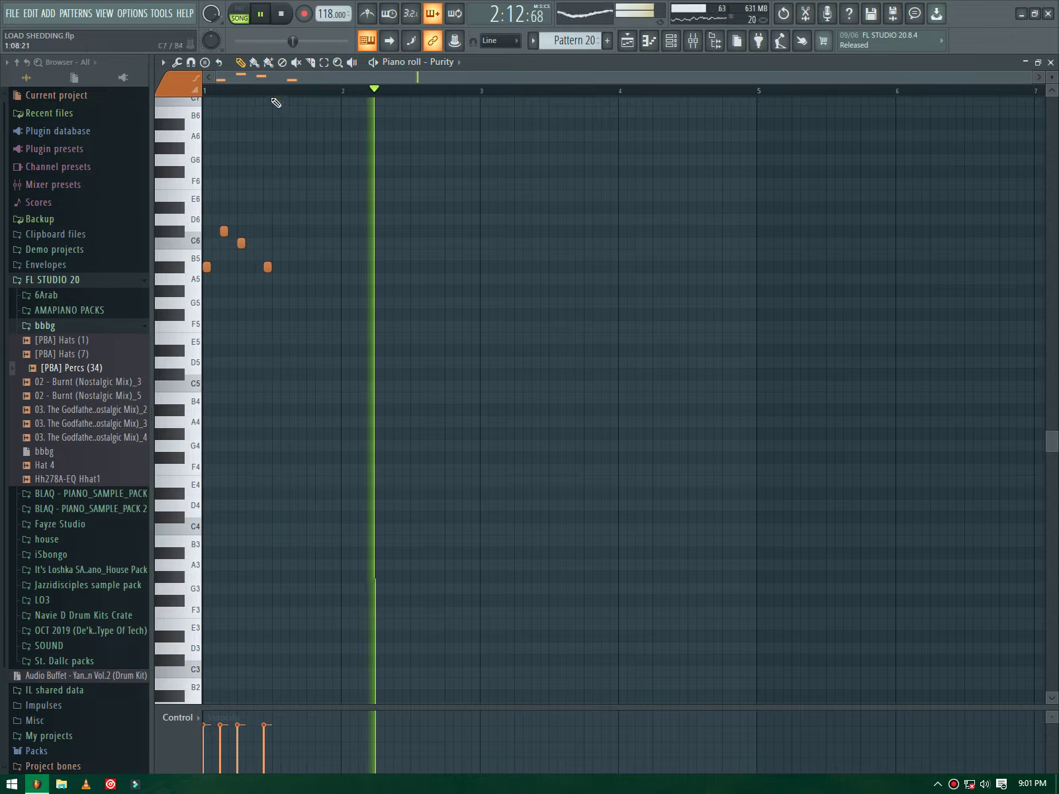
{"action": "scroll", "coordinate": [265, 113], "scroll_direction": "up", "scroll_amount": 1}
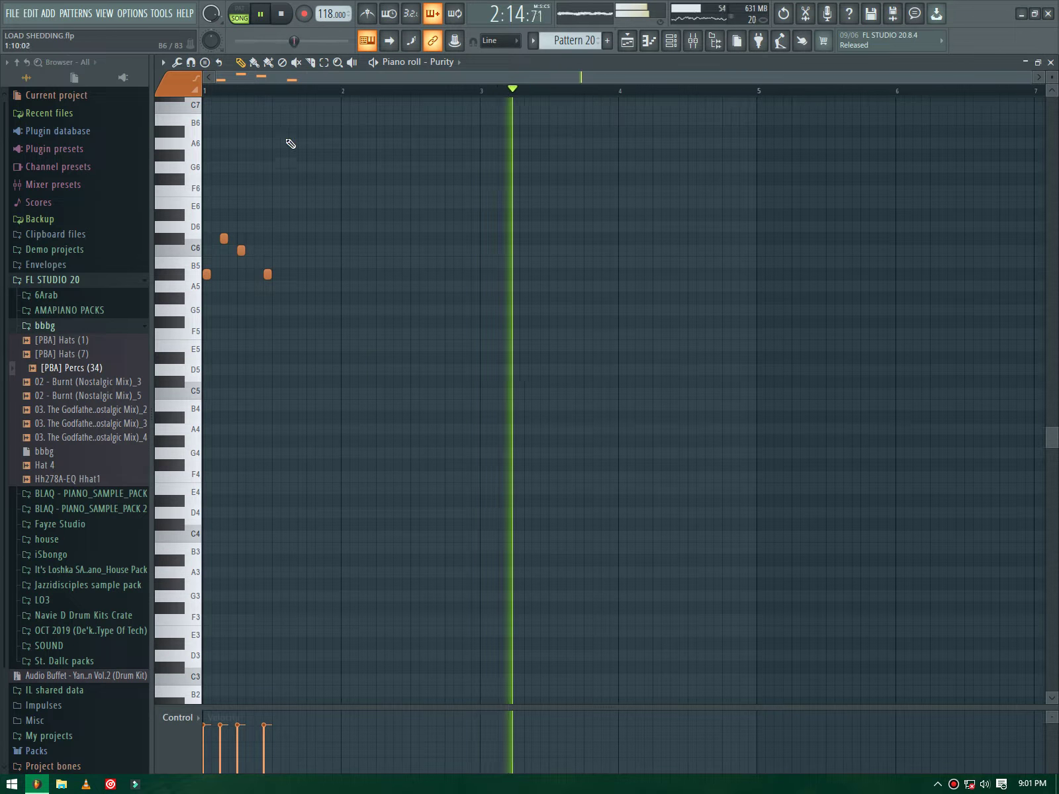
{"action": "left_click", "coordinate": [293, 238]}
{"action": "left_click", "coordinate": [310, 250]}
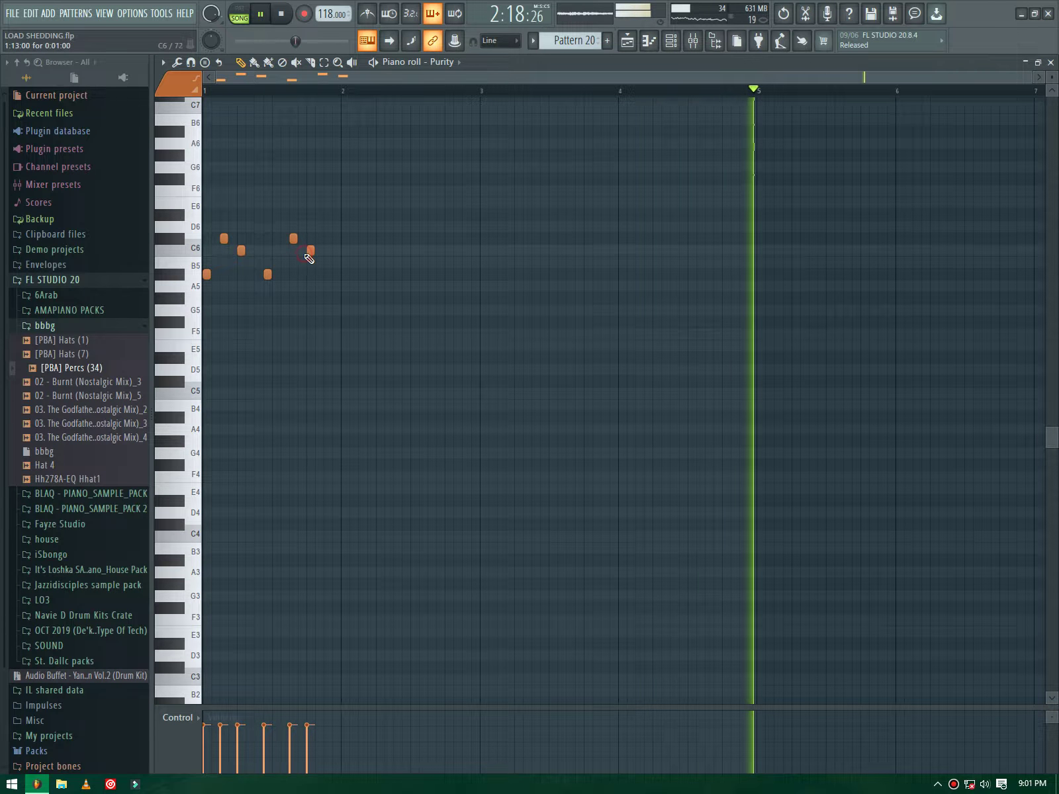
{"action": "left_click", "coordinate": [336, 274]}
Step: Duplicate bar 1's riff through bars 2–4 and delete the doubled A#5 notes
{"action": "left_click_drag", "start_coordinate": [336, 90], "coordinate": [49, 139]}
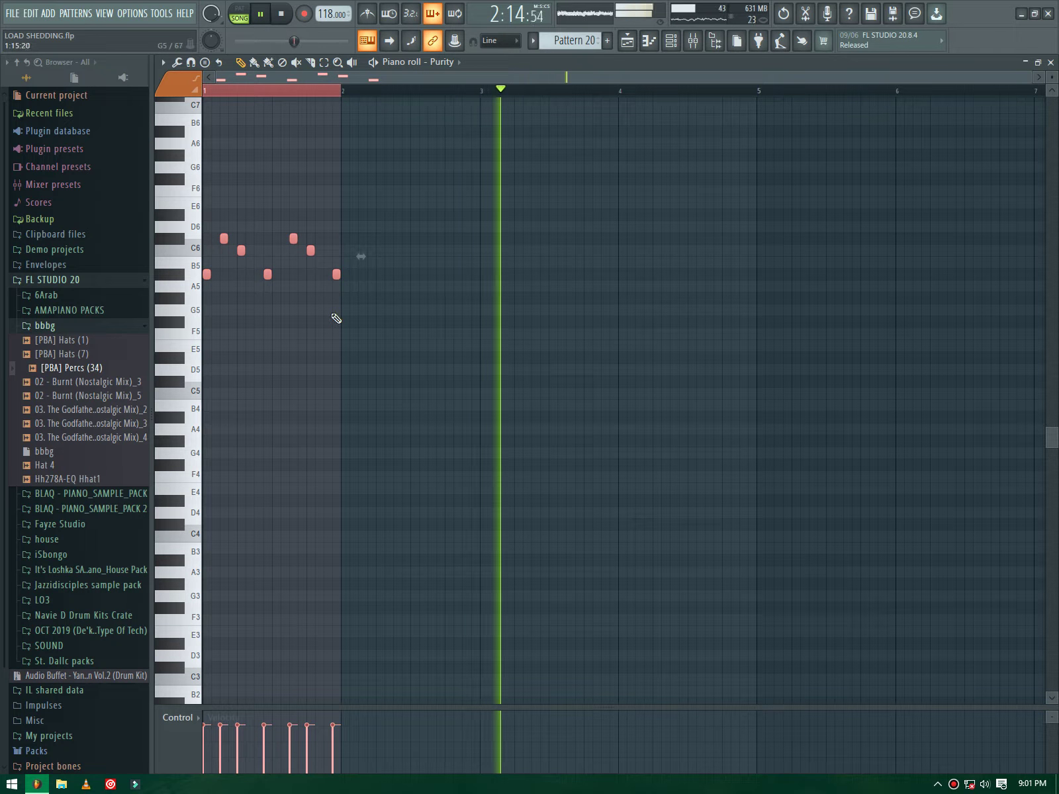
{"action": "key", "text": "ctrl+d"}
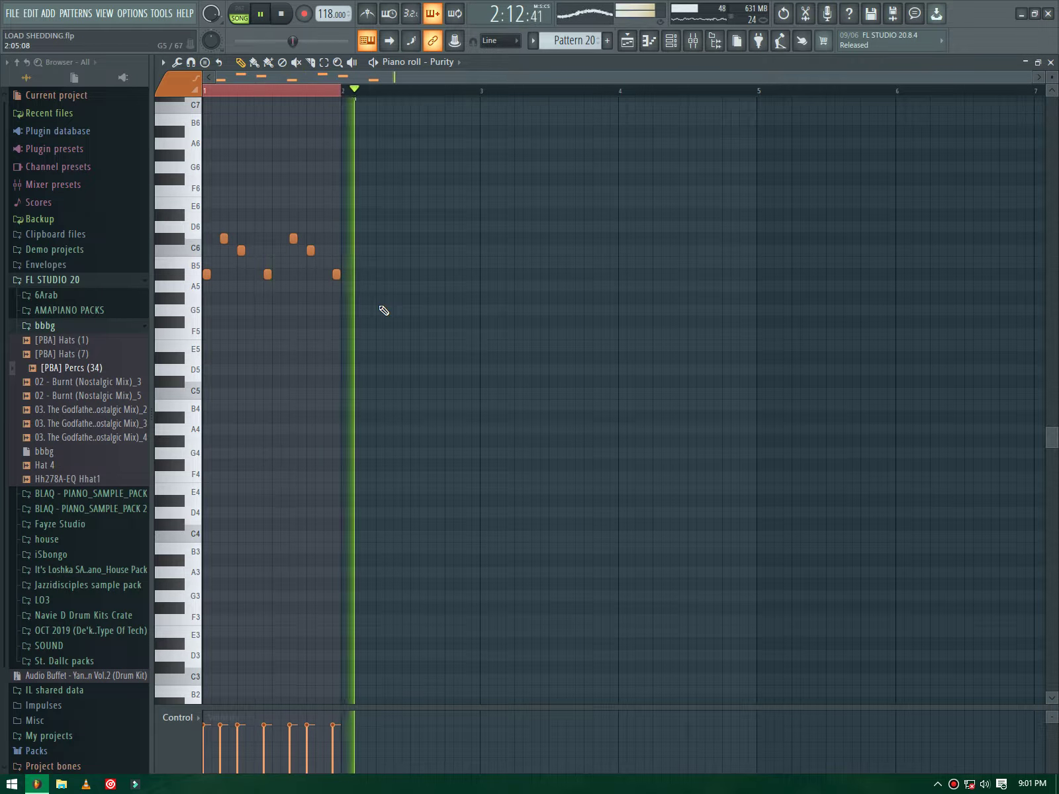
{"action": "key", "text": "ctrl+b"}
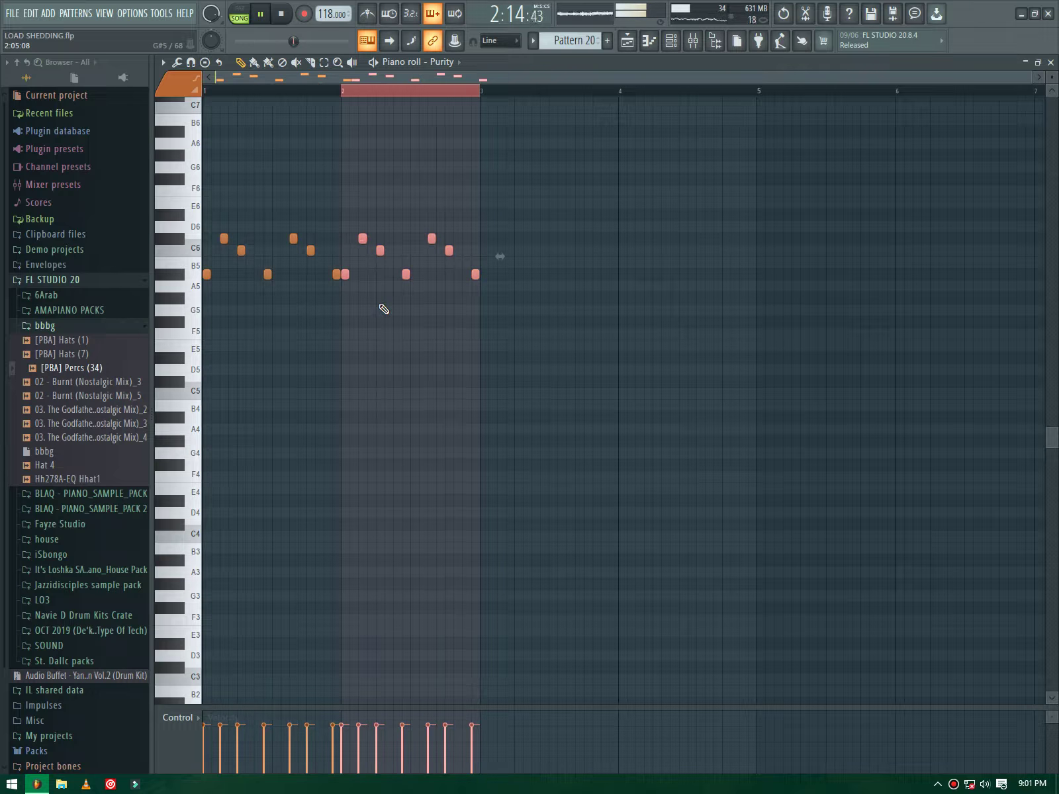
{"action": "key", "text": "ctrl+b"}
{"action": "key", "text": "ctrl+b"}
{"action": "key", "text": "ctrl+d"}
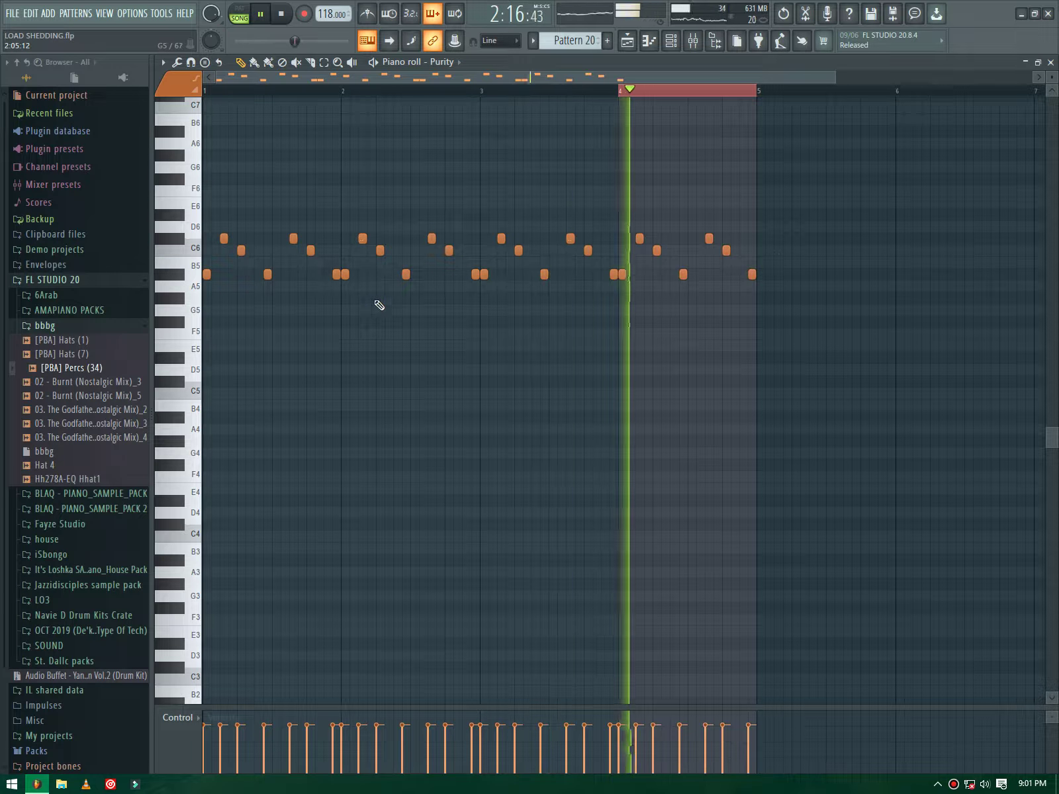
{"action": "right_click", "coordinate": [344, 274]}
{"action": "right_click", "coordinate": [208, 275]}
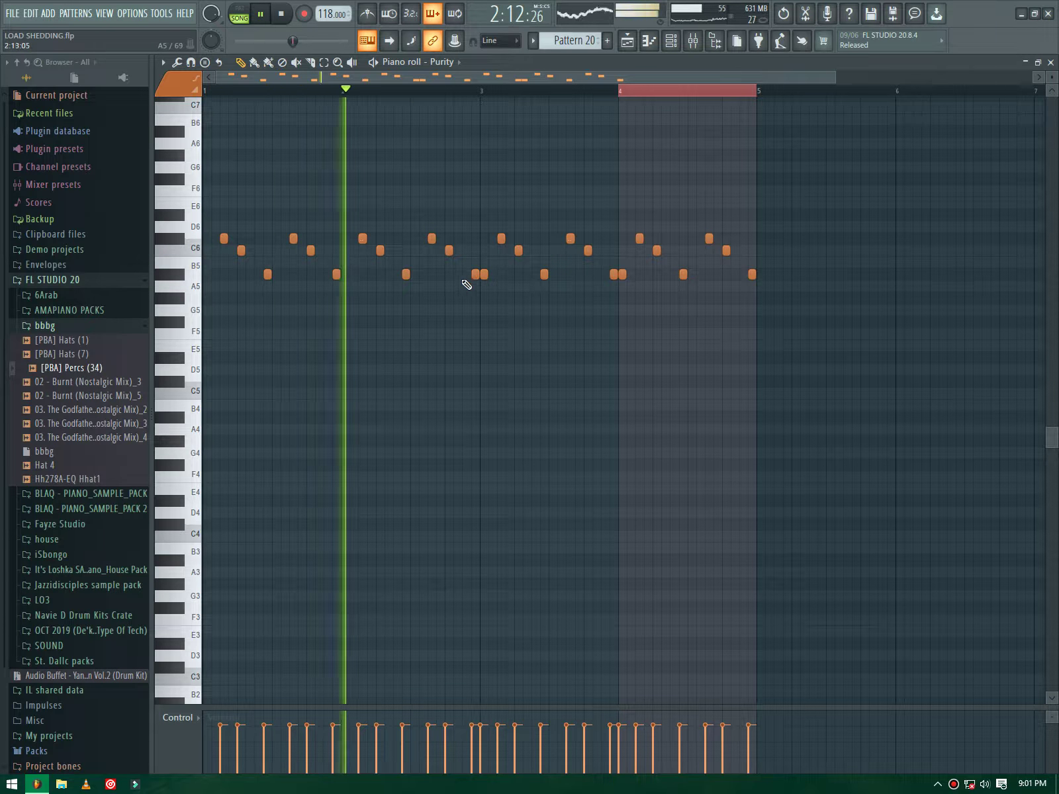
{"action": "right_click", "coordinate": [484, 274]}
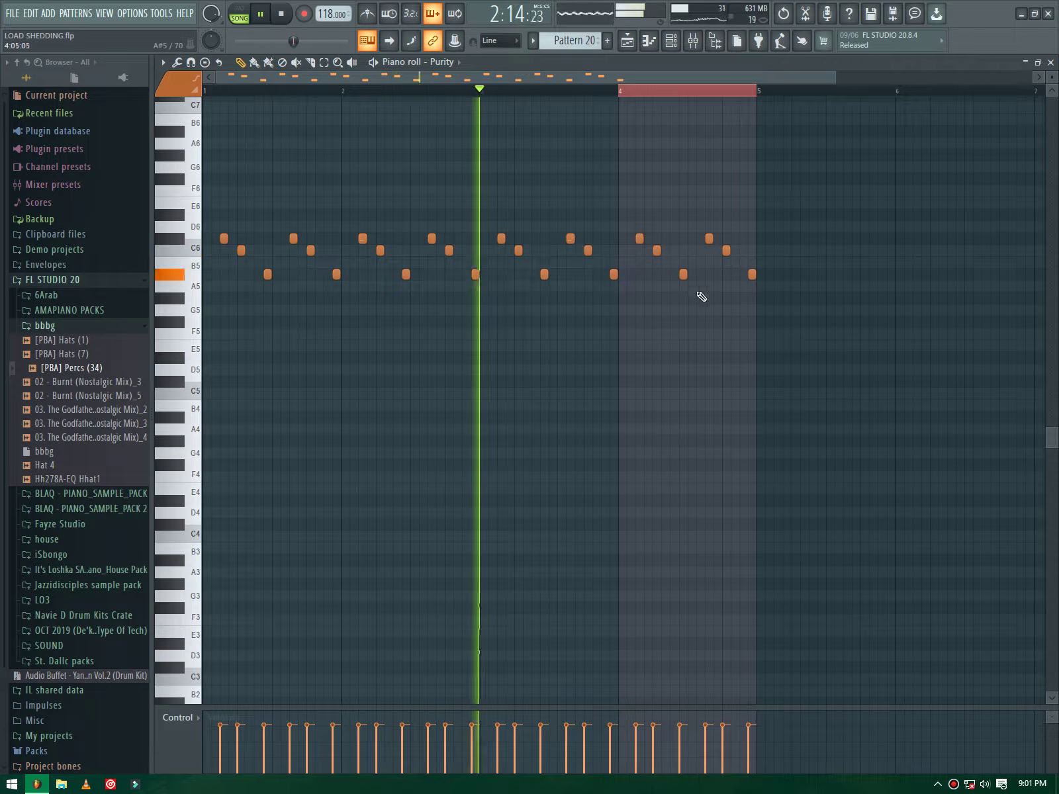
Step: Shorten all the riff's notes together, then deselect them
{"action": "key", "text": "ctrl+a"}
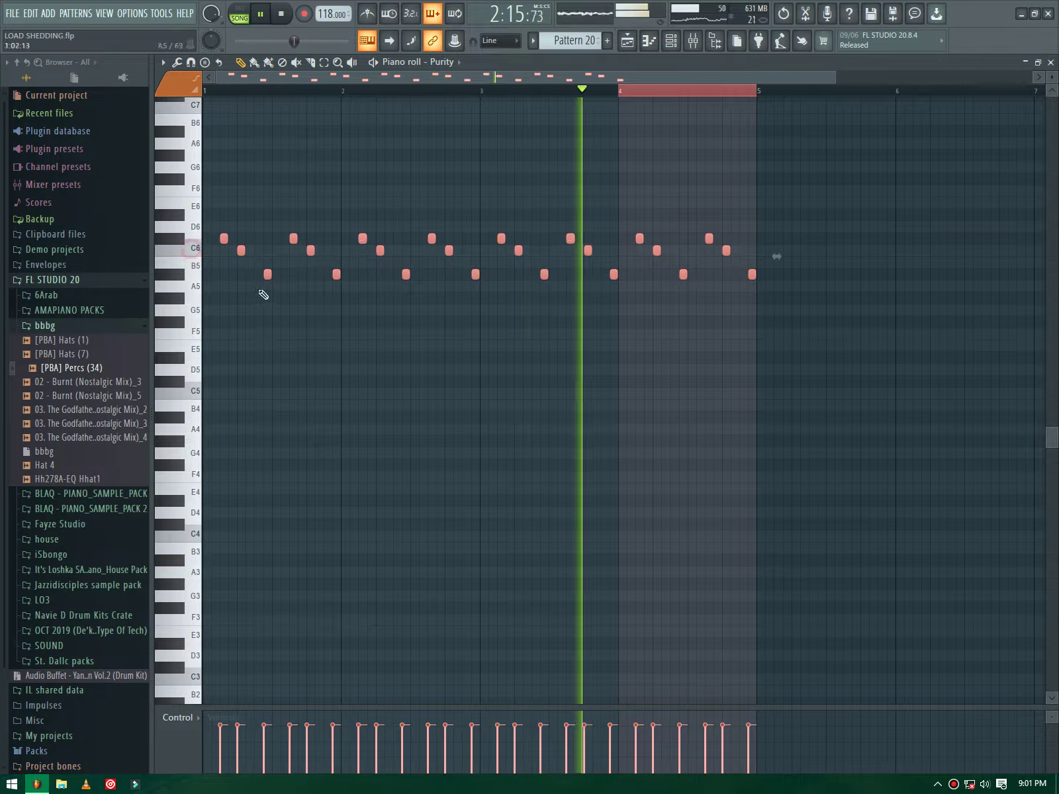
{"action": "left_click", "coordinate": [548, 110], "text": "ctrl"}
{"action": "key", "text": "ctrl+a"}
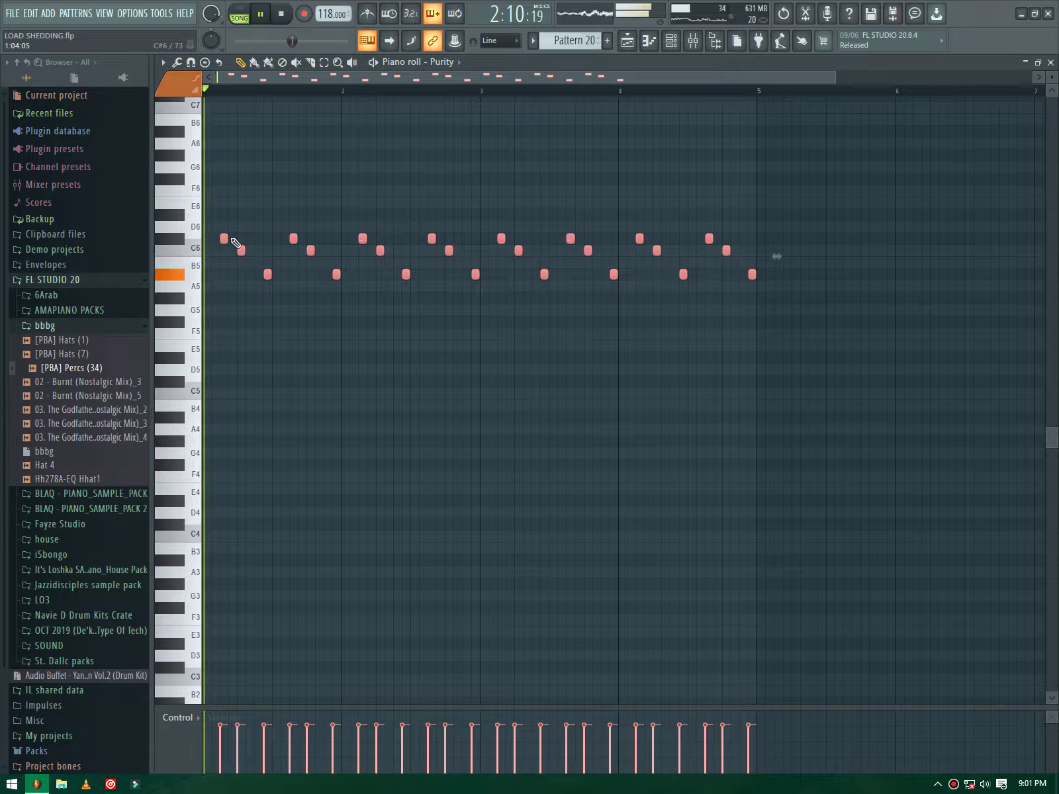
{"action": "left_click_drag", "start_coordinate": [229, 237], "coordinate": [226, 238]}
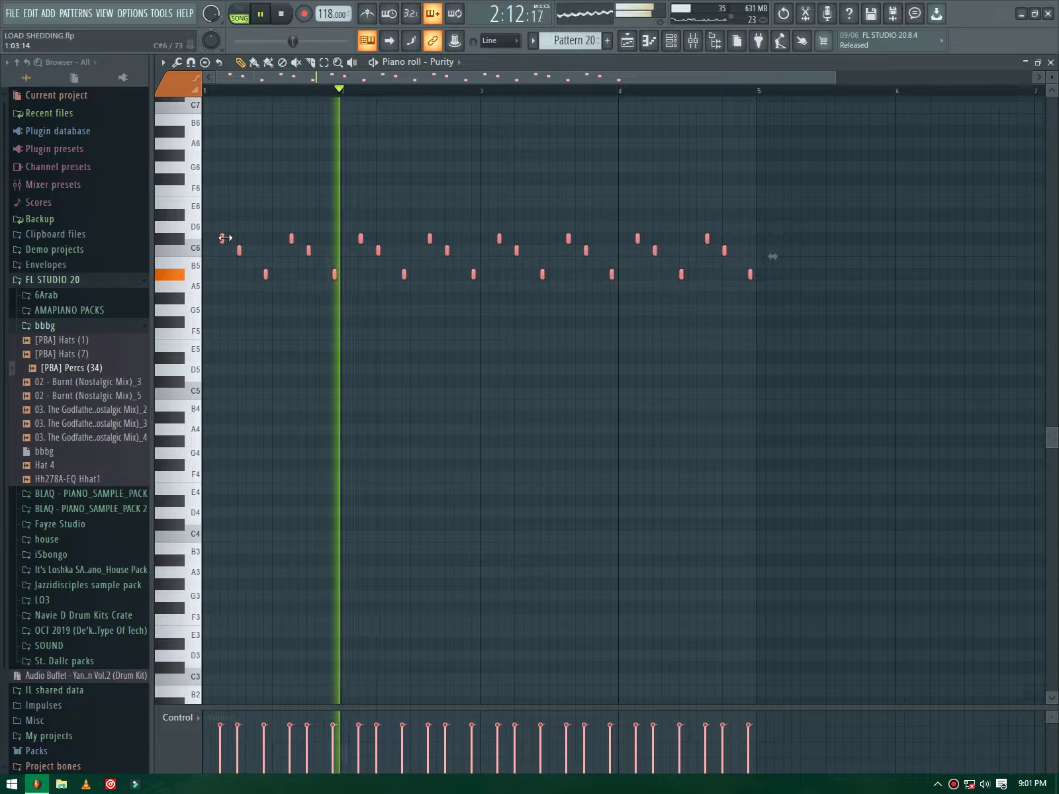
{"action": "left_click", "coordinate": [498, 327], "text": "ctrl"}
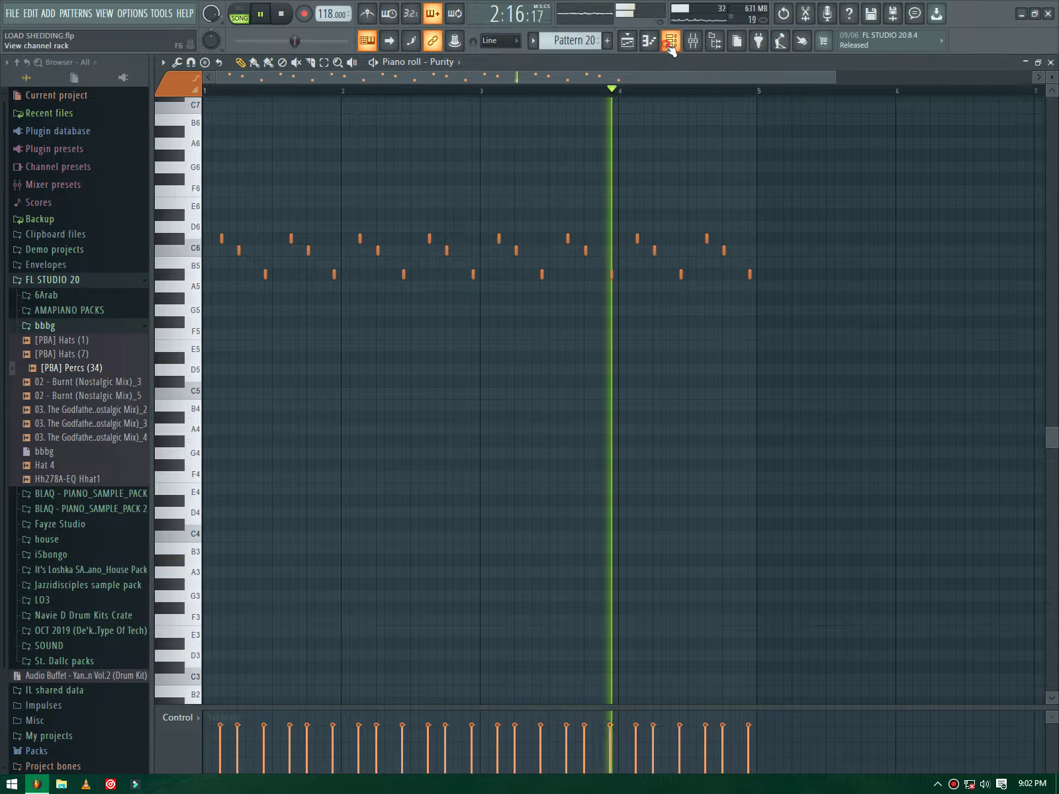
{"action": "key", "text": "F6"}
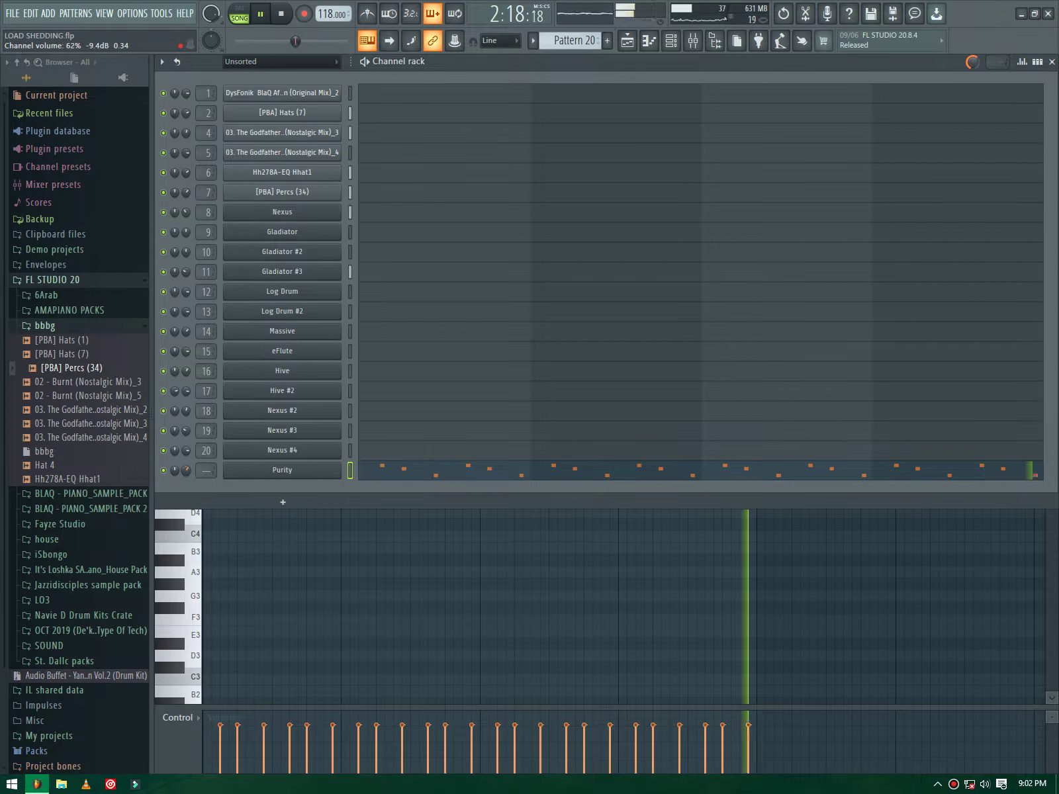
Step: Audition Panflute, Hard Soprano and Hard Alto Vib, then settle Purity on English Horn
{"action": "left_click", "coordinate": [274, 471]}
{"action": "left_click", "coordinate": [438, 401]}
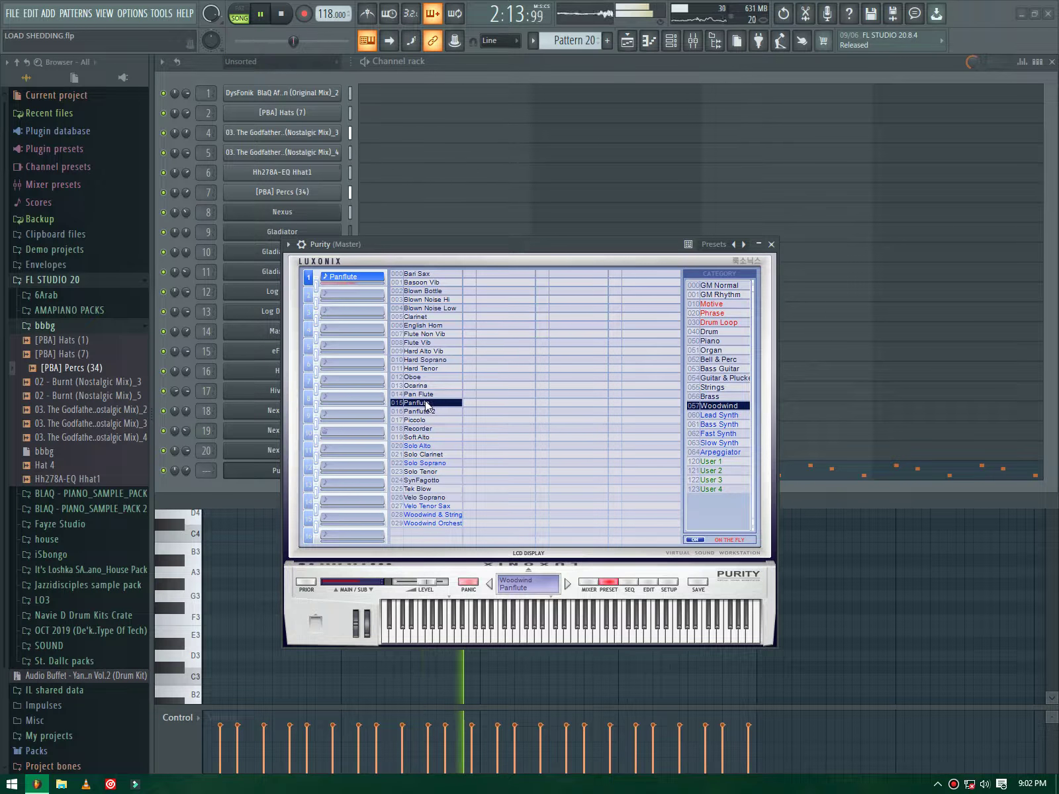
{"action": "left_click", "coordinate": [427, 359]}
{"action": "left_click", "coordinate": [426, 352]}
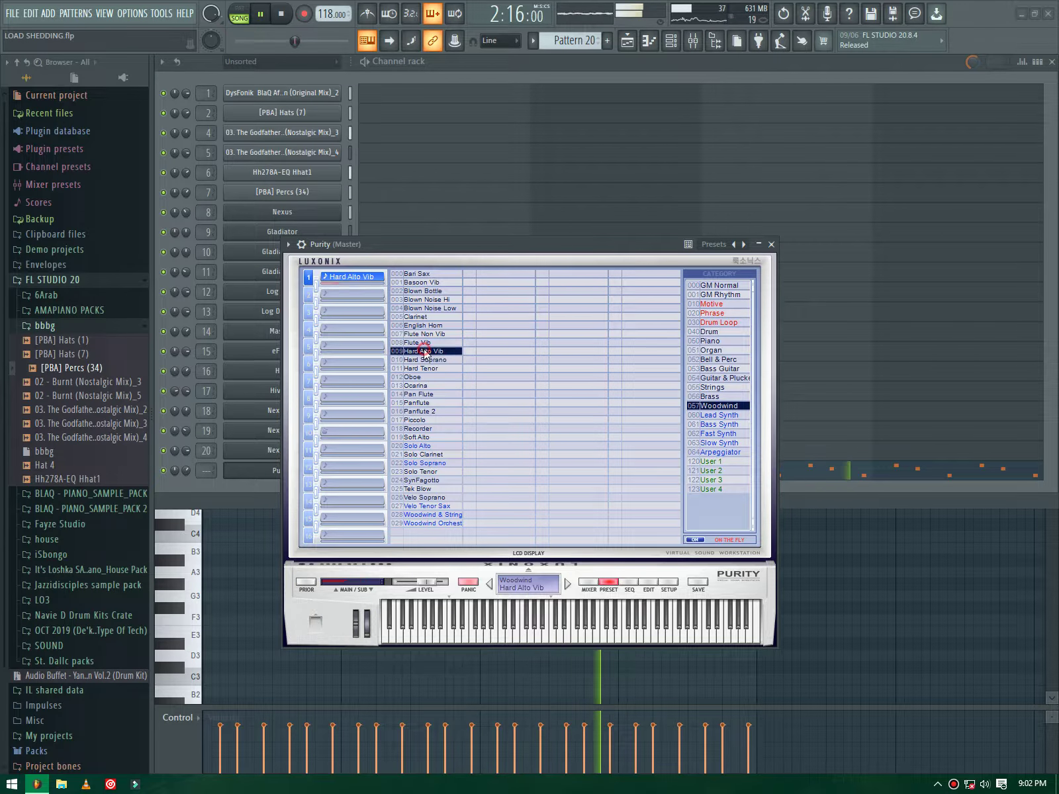
{"action": "left_click", "coordinate": [424, 325]}
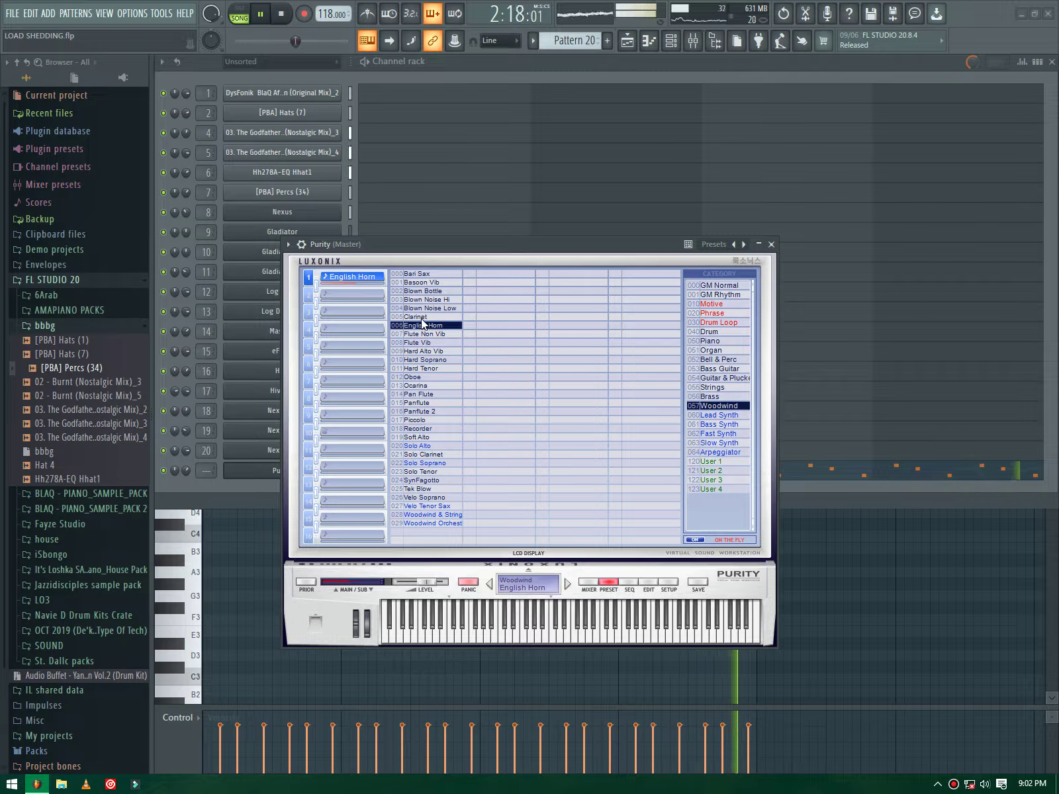
{"action": "left_click", "coordinate": [201, 474]}
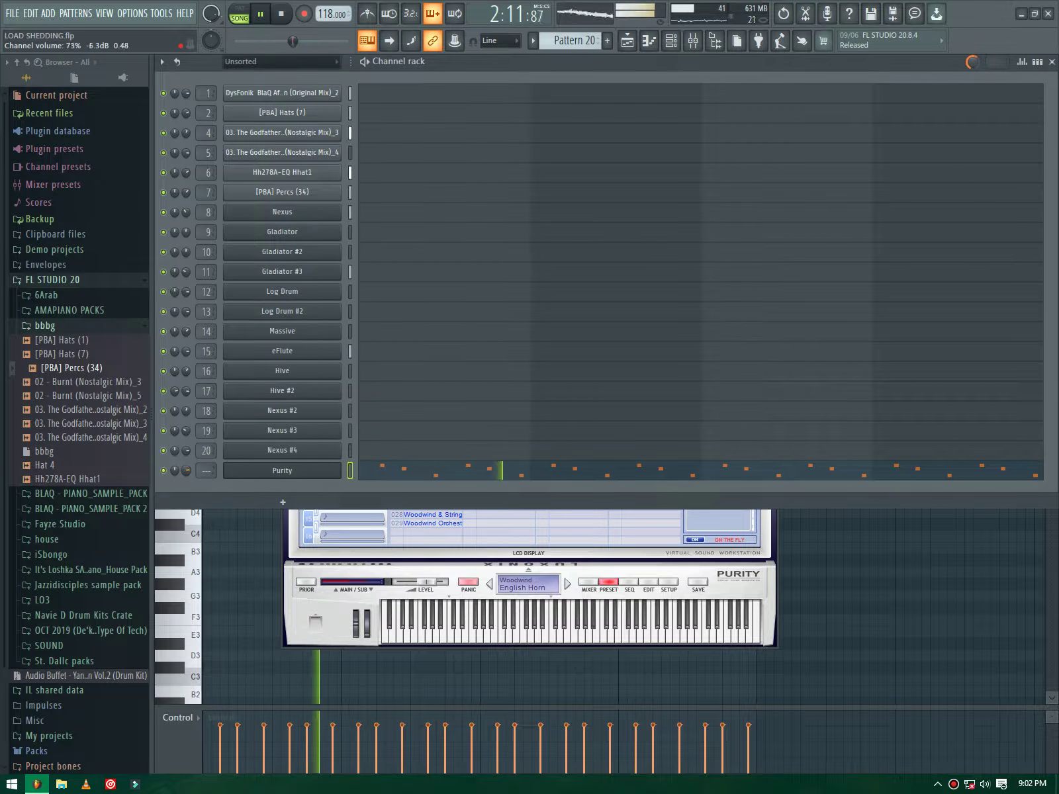
Step: Load Fruity Convolver into an empty slot on Purity's mixer track
{"action": "key", "text": "F9"}
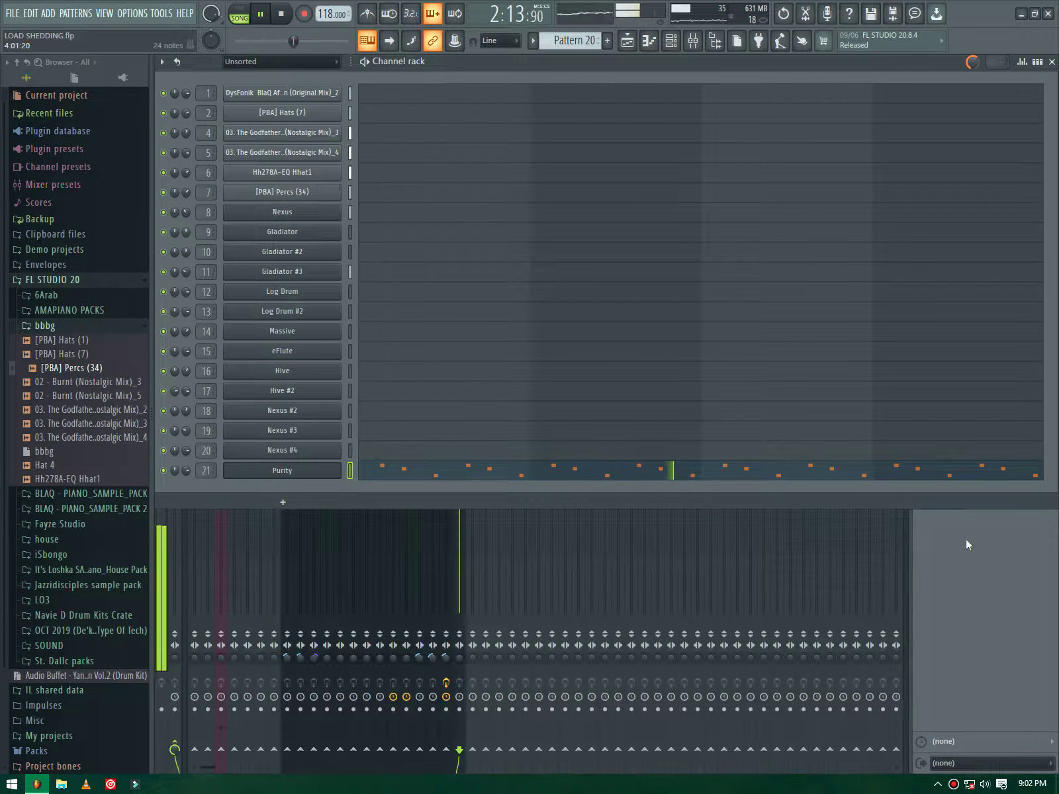
{"action": "left_click", "coordinate": [965, 539]}
{"action": "left_click", "coordinate": [919, 125]}
{"action": "mouse_move", "coordinate": [926, 143]}
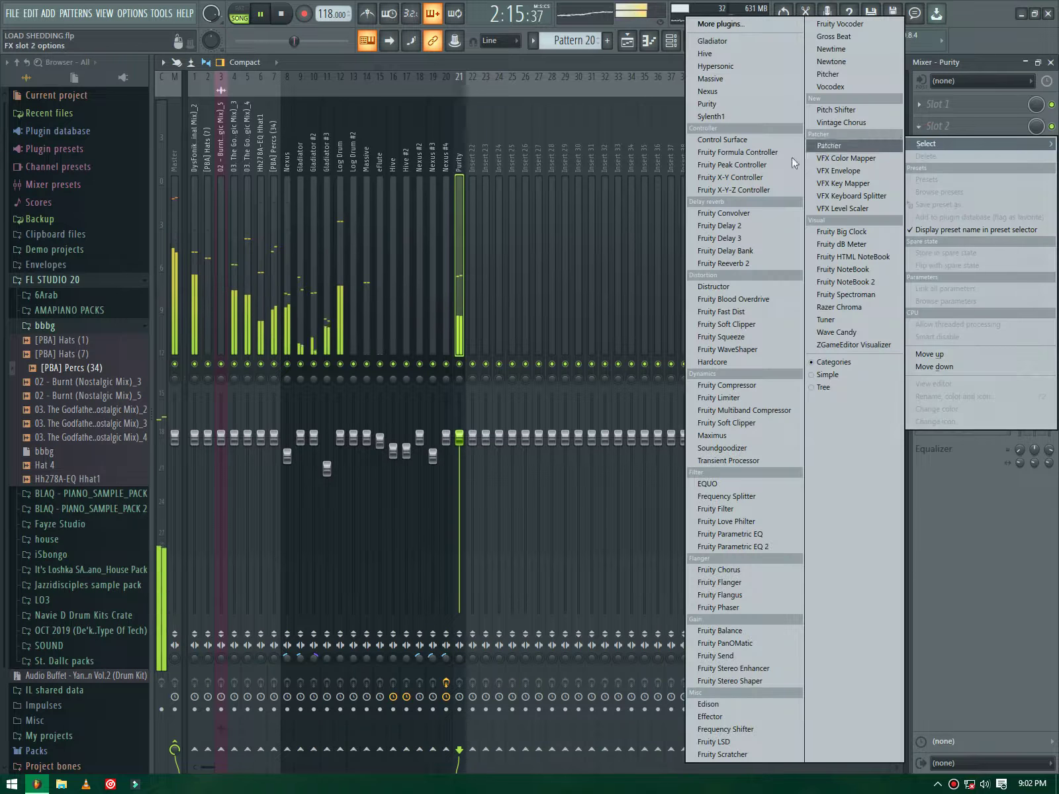
{"action": "left_click", "coordinate": [723, 213]}
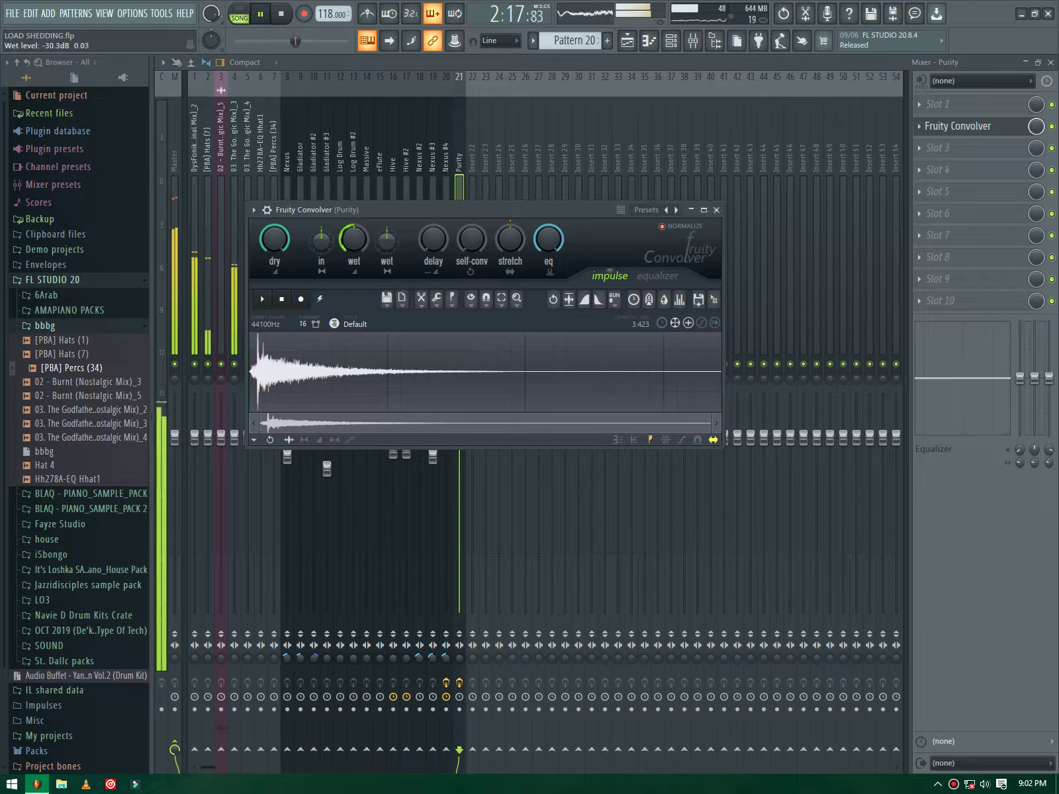
Step: Add Fruity Stereo Enhancer to the Purity track with its For strings preset
{"action": "left_click", "coordinate": [977, 191]}
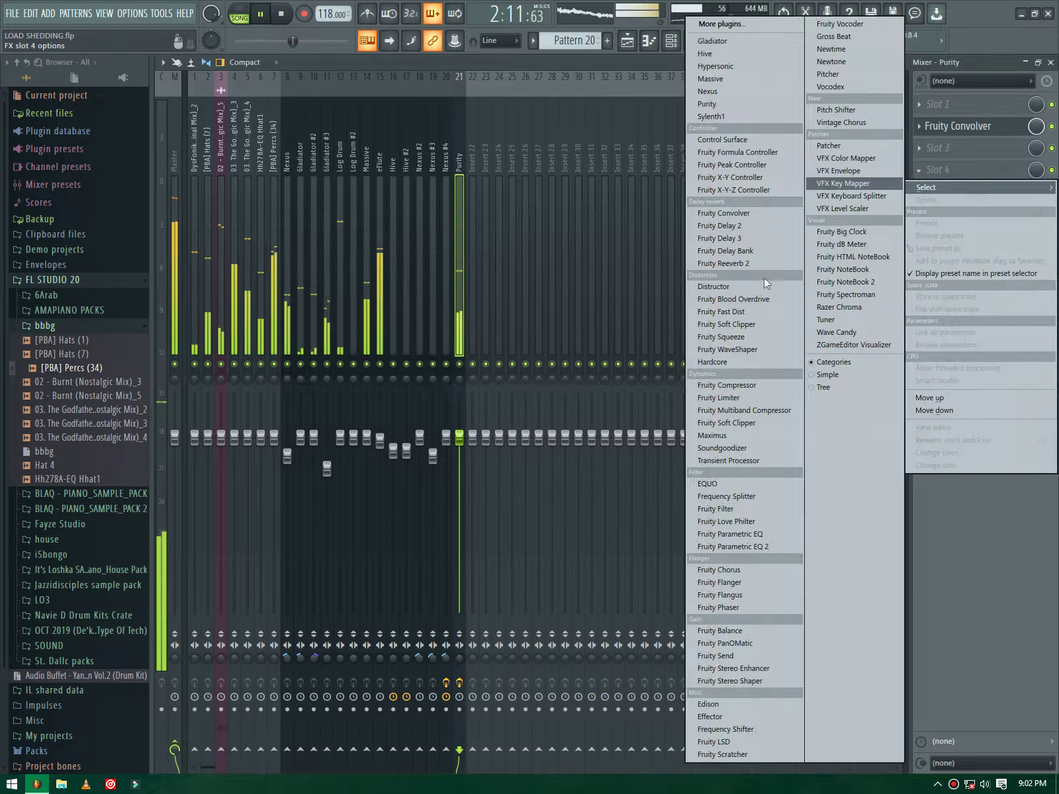
{"action": "left_click", "coordinate": [735, 669]}
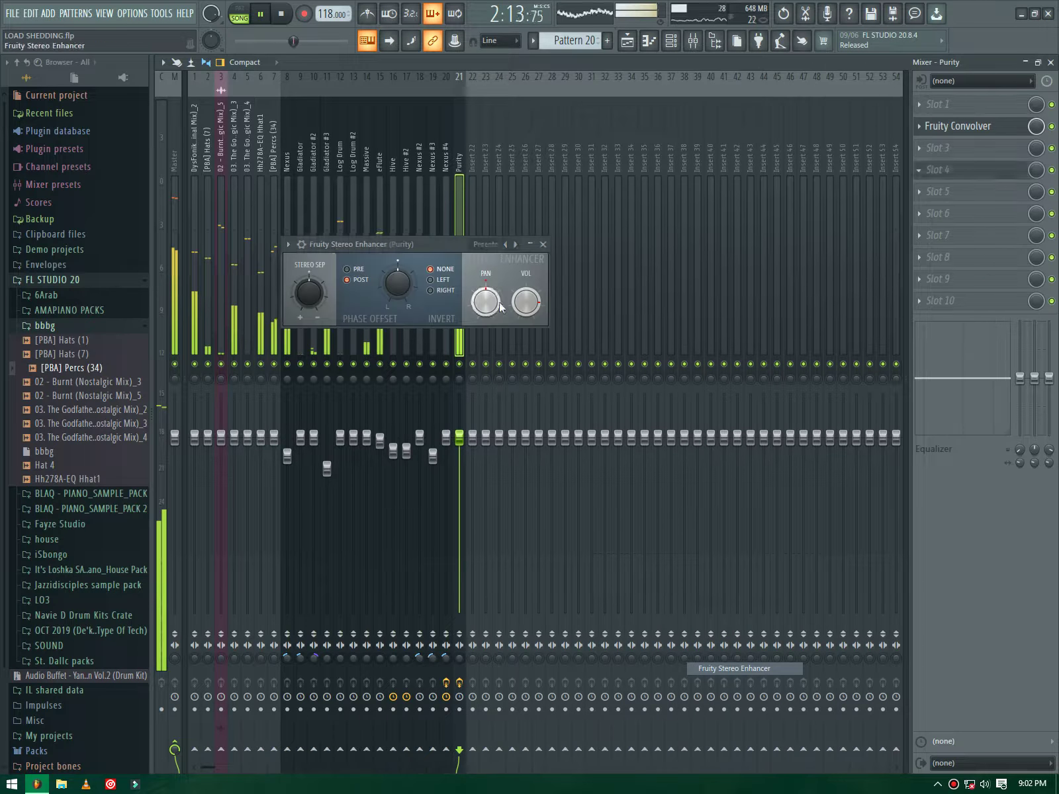
{"action": "left_click", "coordinate": [507, 245]}
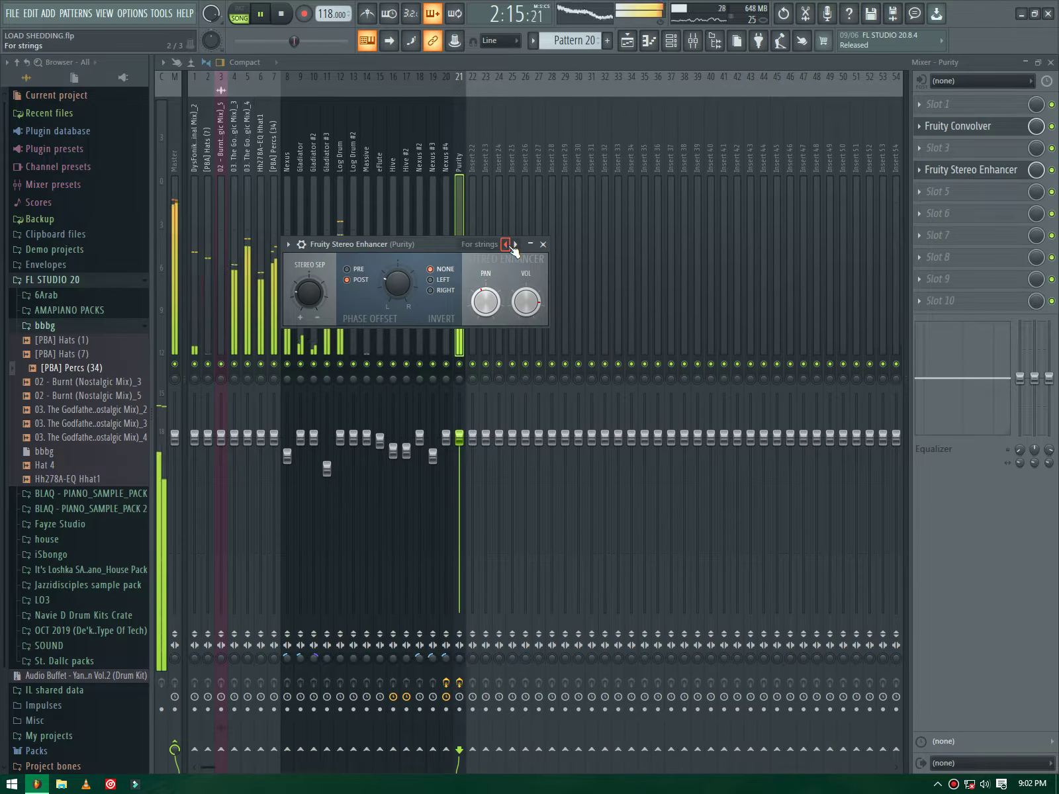
{"action": "left_click", "coordinate": [544, 244]}
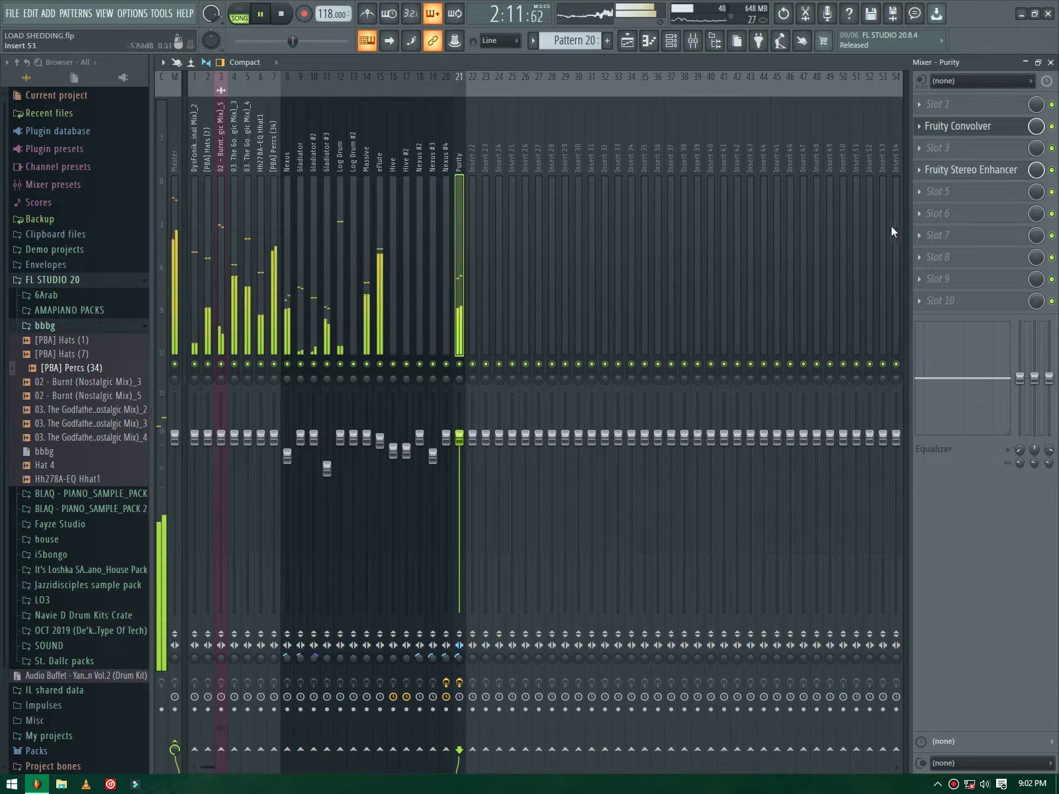
{"action": "left_click", "coordinate": [932, 200]}
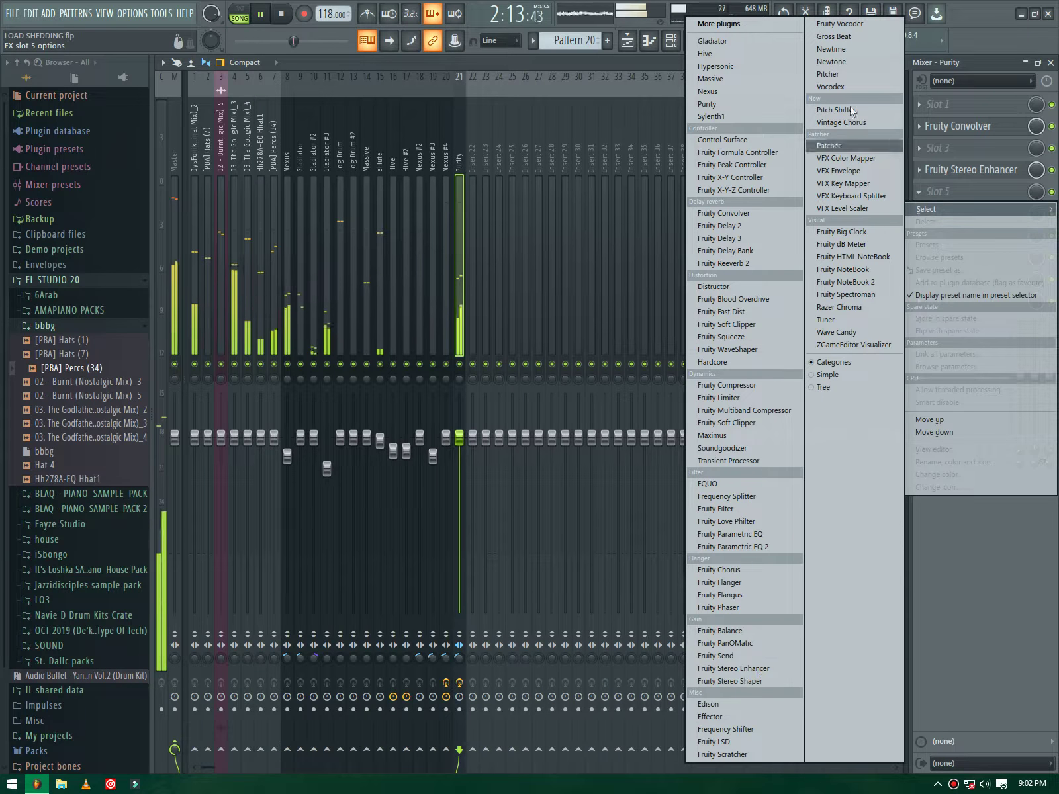
Step: Add Gross Beat to Purity, audition gate patterns and lengthen release to about 13 ms
{"action": "left_click", "coordinate": [843, 37]}
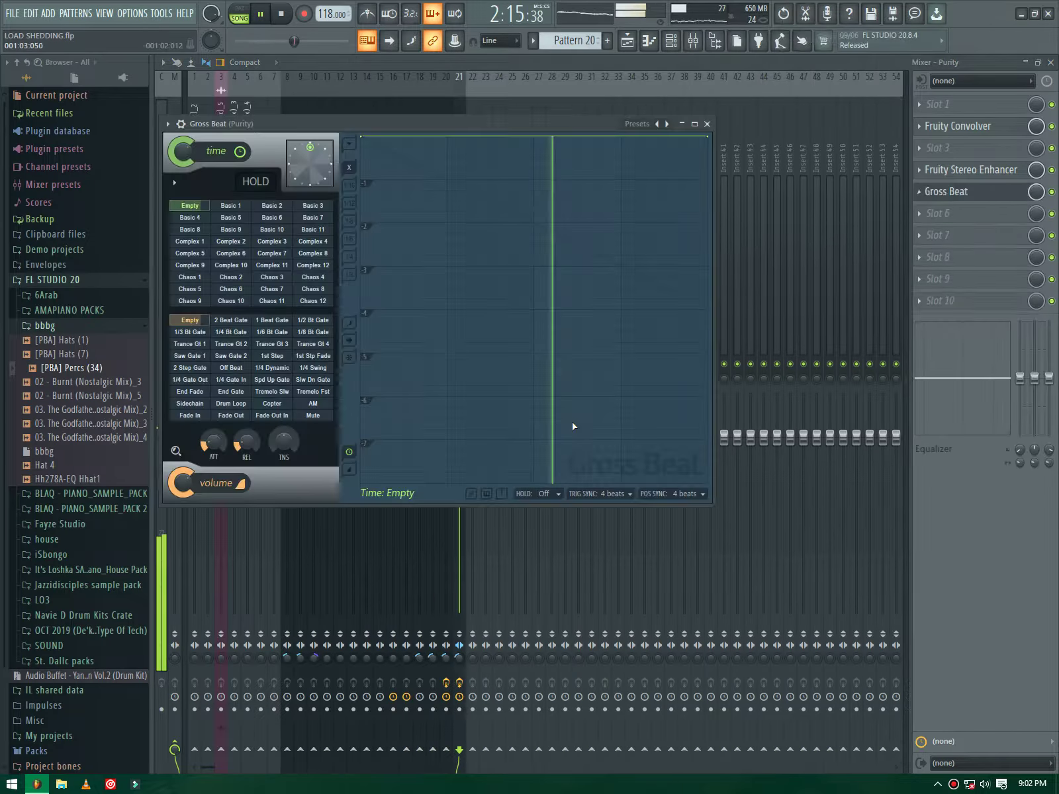
{"action": "left_click", "coordinate": [241, 332]}
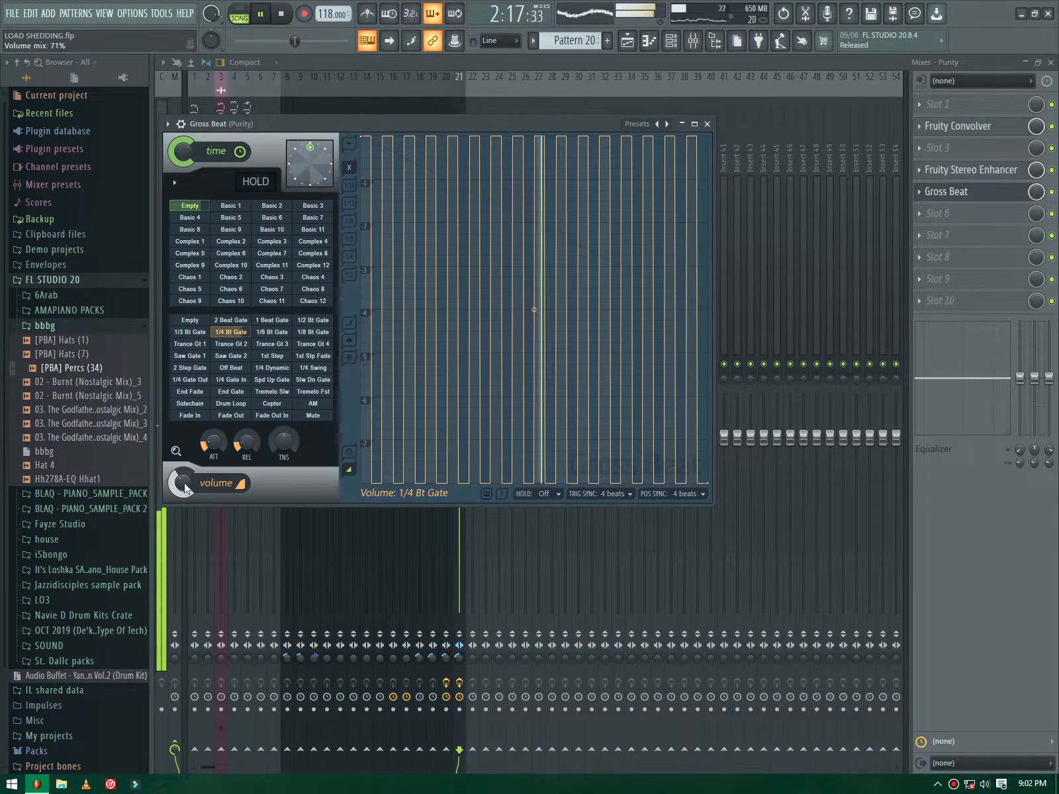
{"action": "mouse_move", "coordinate": [244, 445]}
{"action": "left_mouse_down"}
{"action": "mouse_move", "coordinate": [244, 434]}
{"action": "mouse_move", "coordinate": [246, 454]}
{"action": "left_mouse_up"}
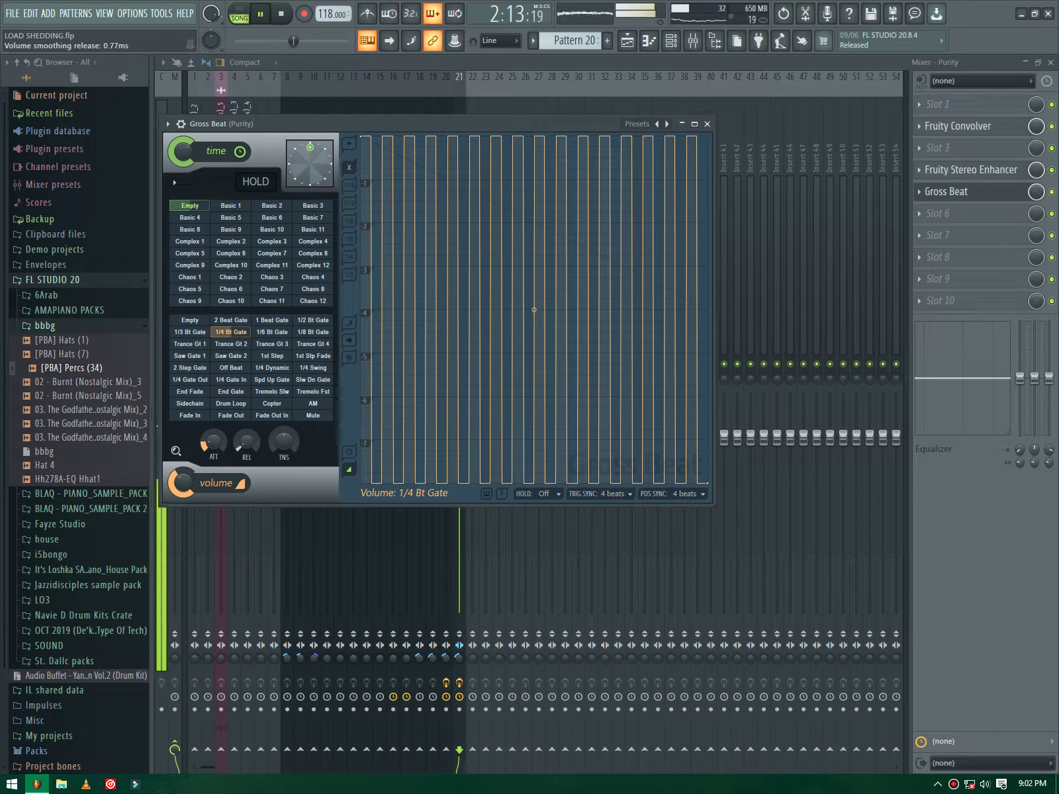
{"action": "left_click", "coordinate": [201, 334]}
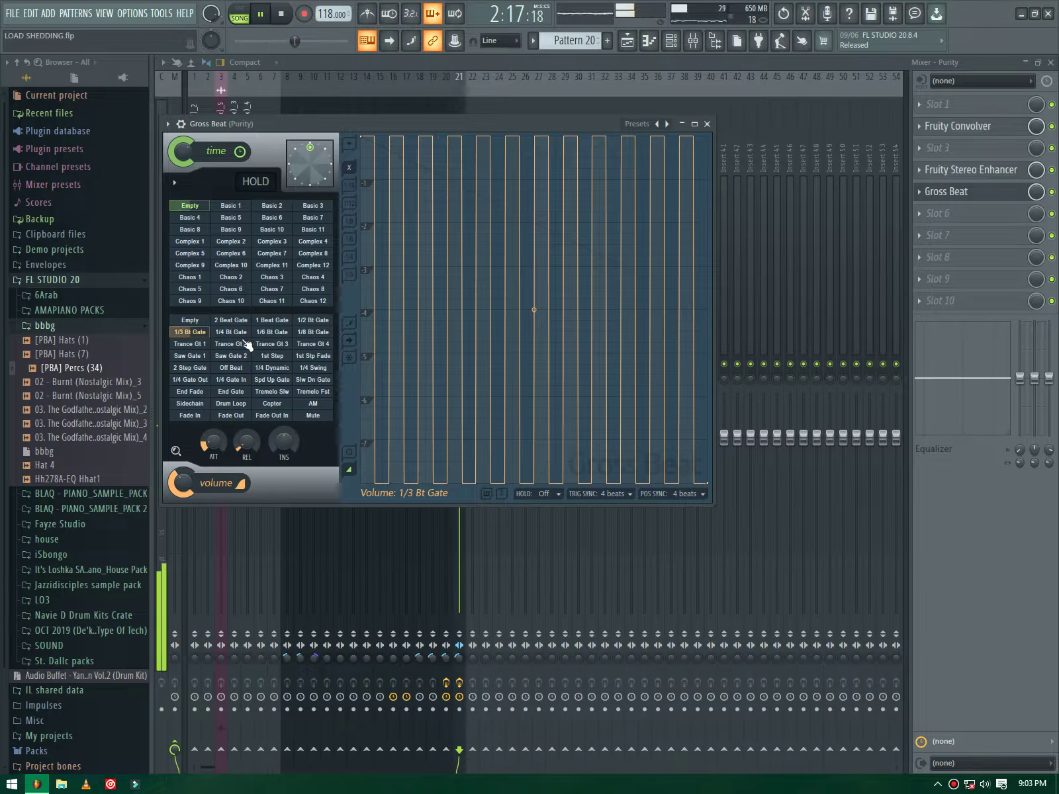
{"action": "left_click", "coordinate": [264, 333]}
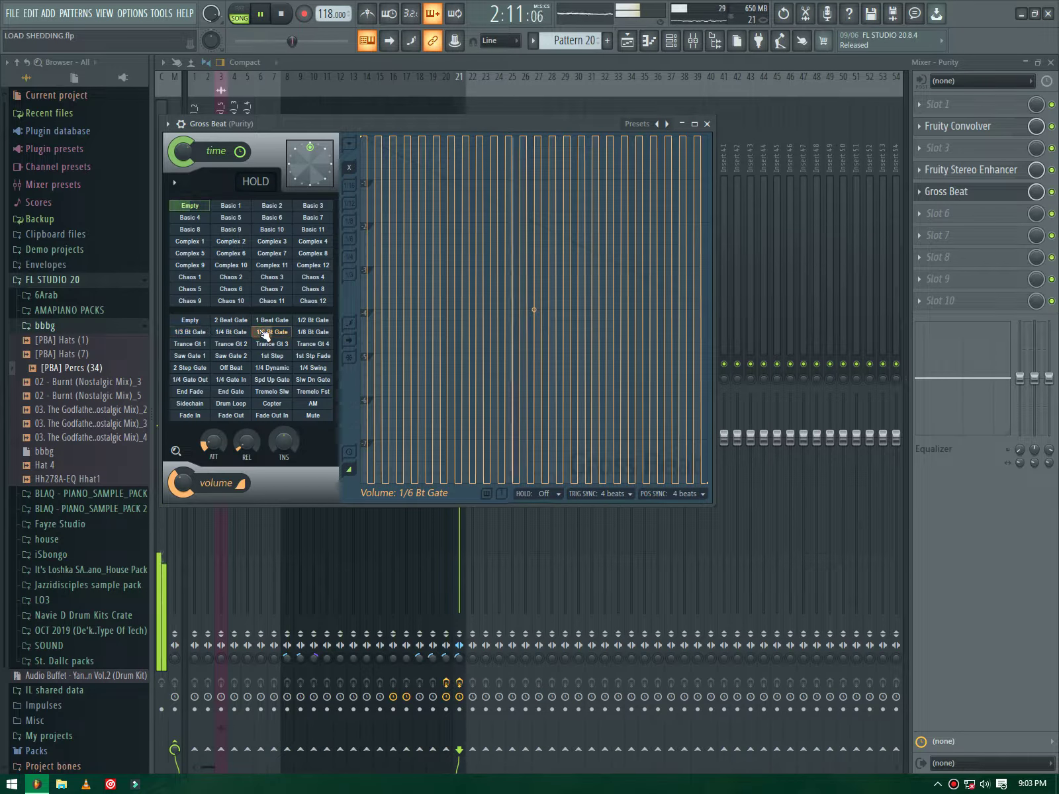
{"action": "left_click", "coordinate": [237, 345]}
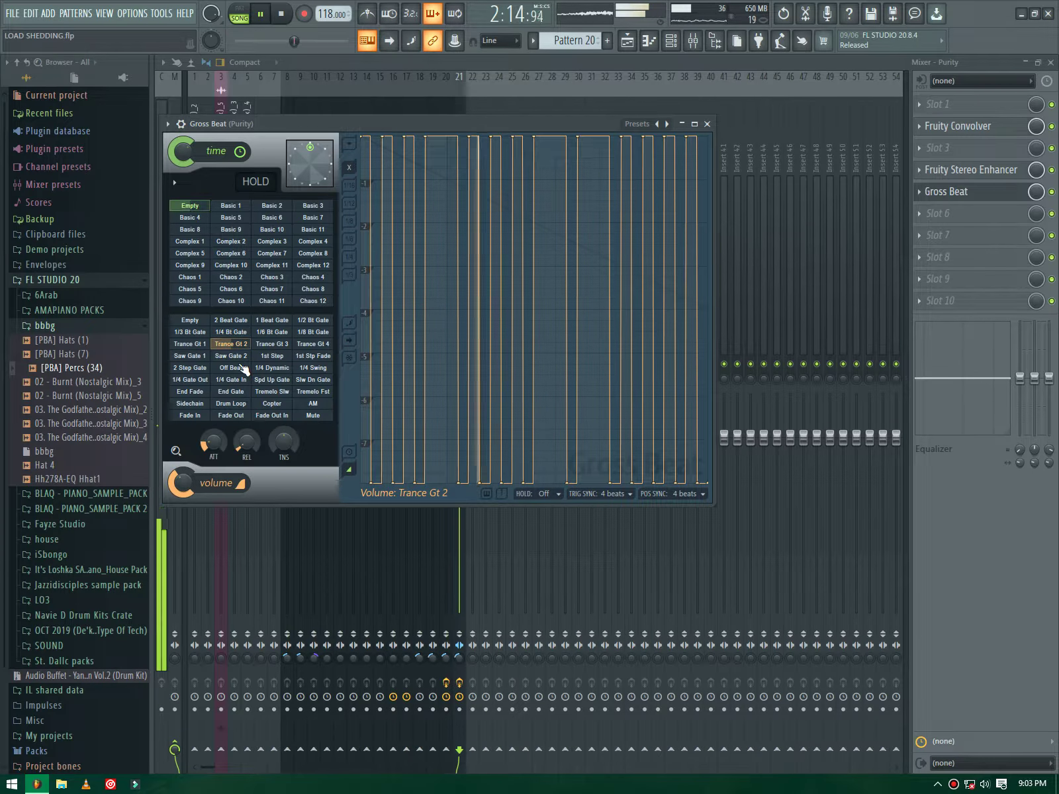
Step: Reset the time pattern to Empty and apply Trance Gt 3 gating at 85% mix
{"action": "left_click", "coordinate": [231, 230]}
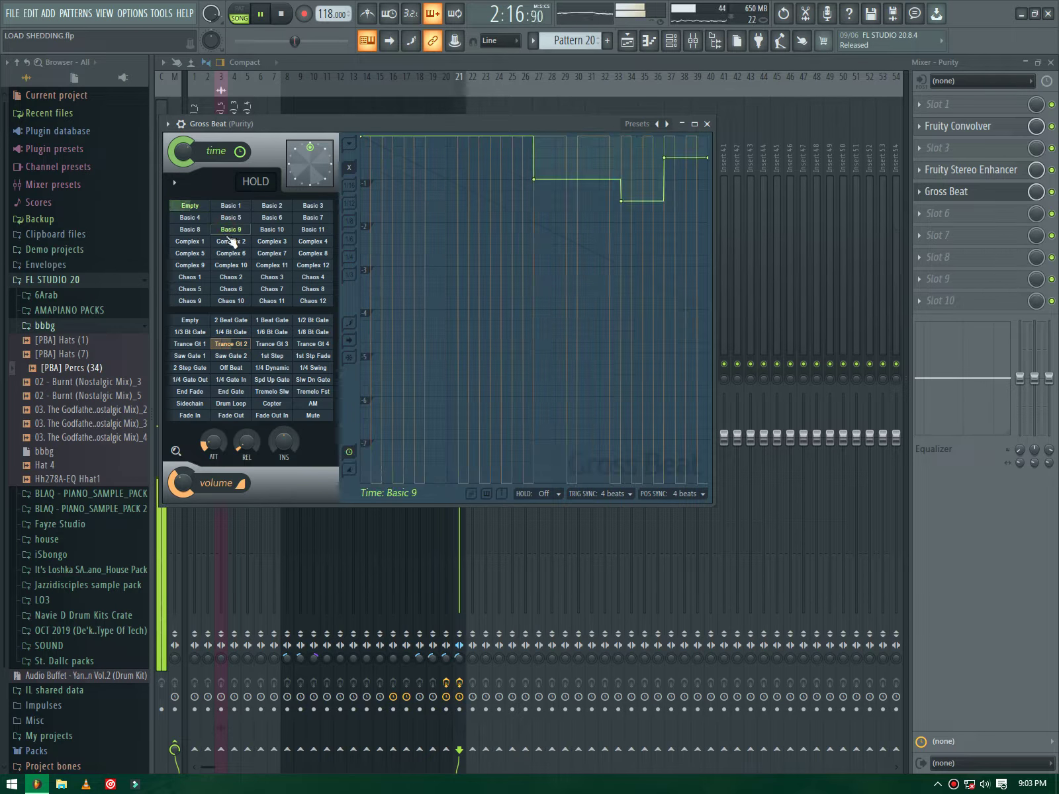
{"action": "left_click", "coordinate": [232, 242]}
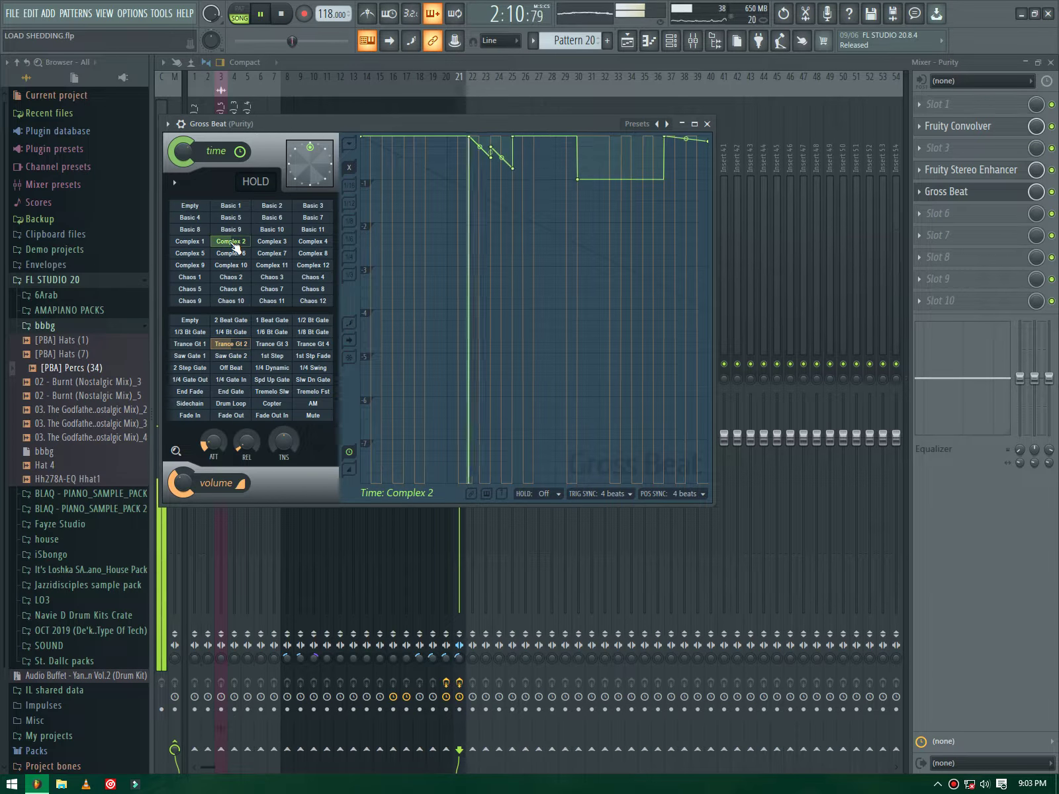
{"action": "left_click", "coordinate": [191, 207]}
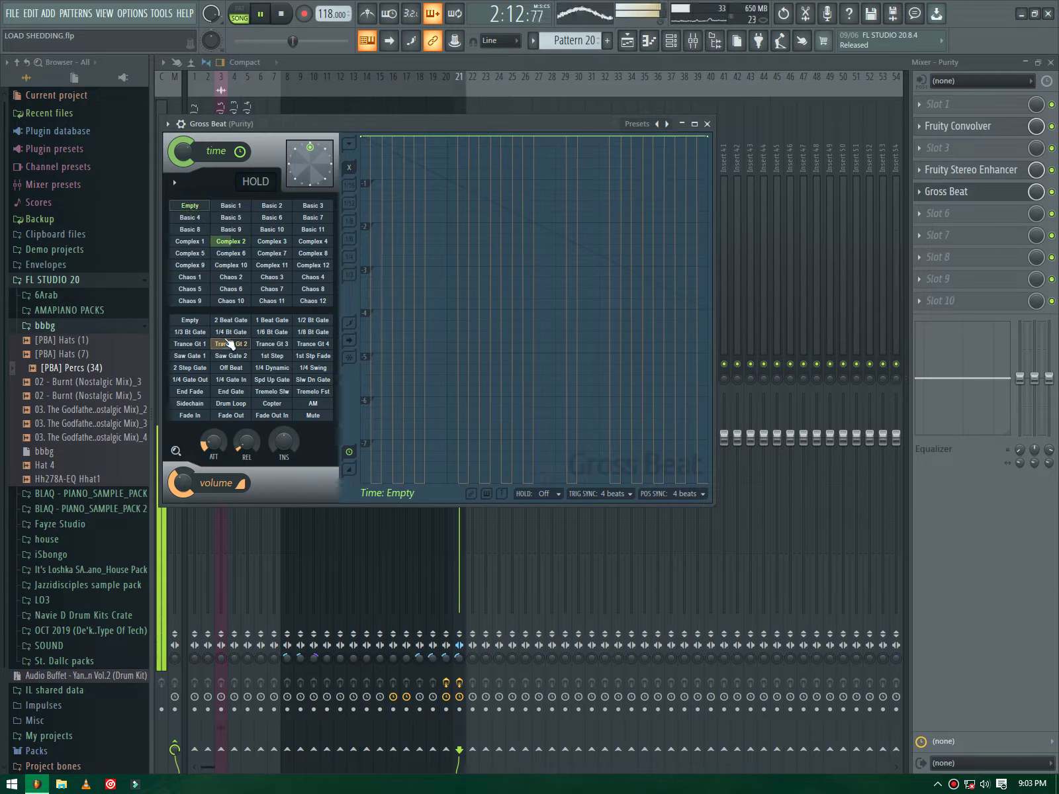
{"action": "left_click", "coordinate": [264, 345]}
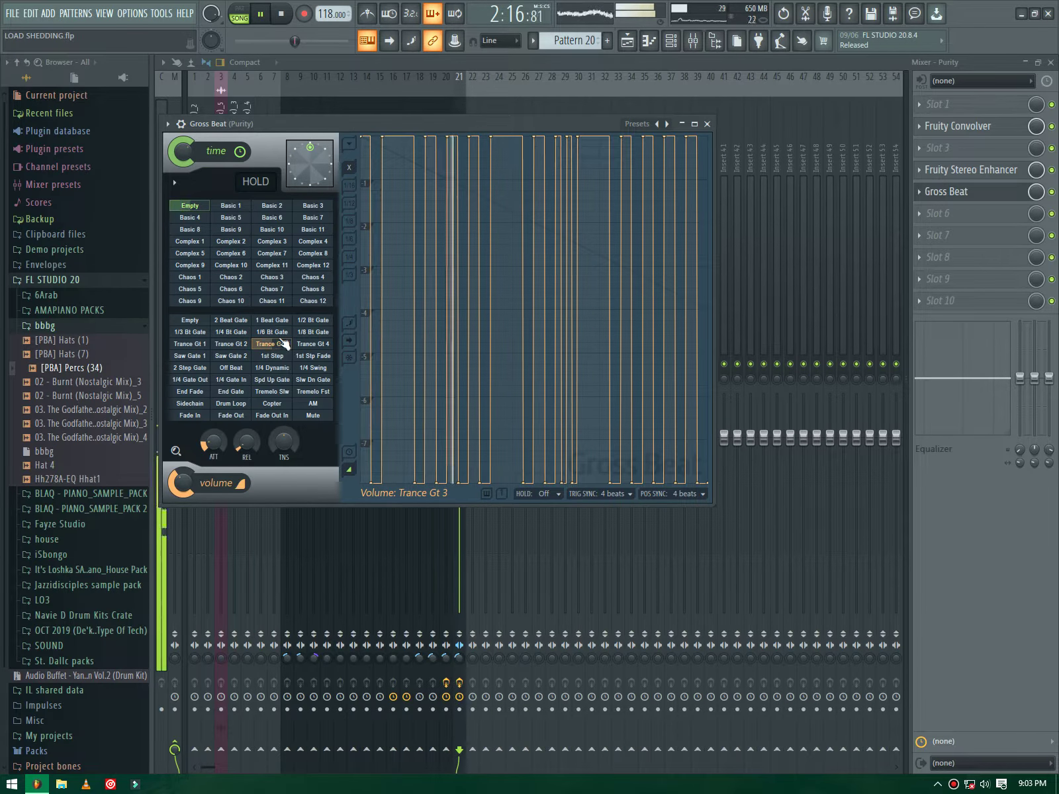
{"action": "left_click_drag", "start_coordinate": [182, 483], "coordinate": [183, 498]}
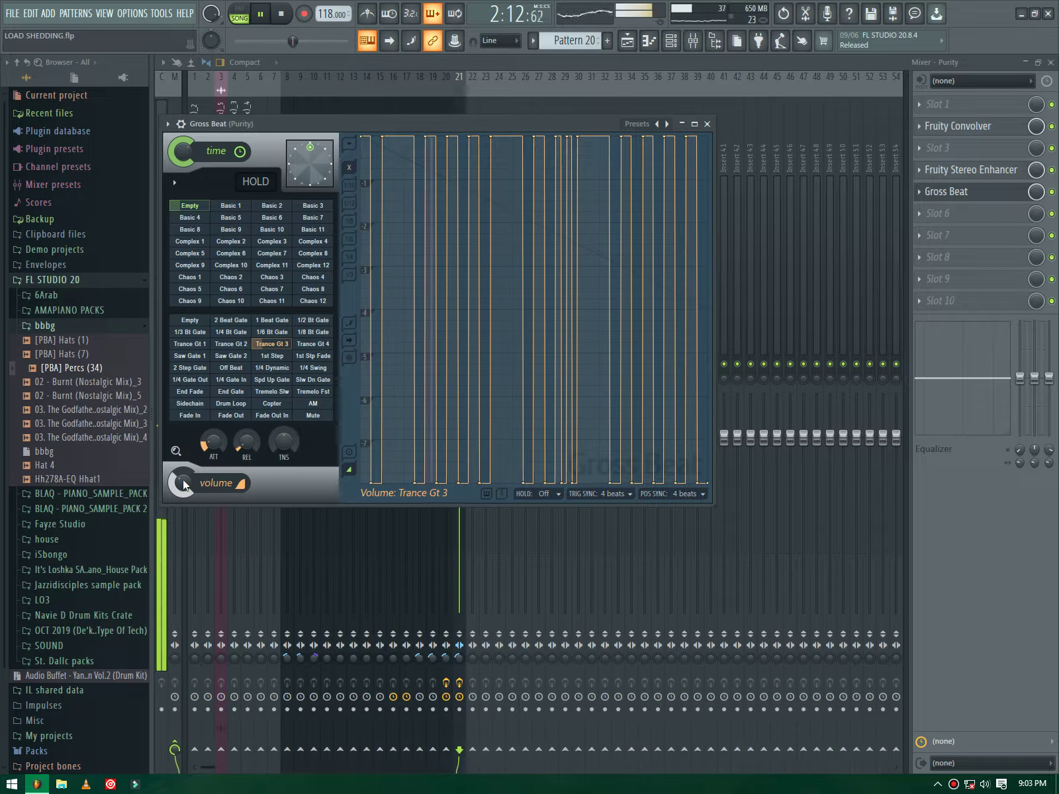
{"action": "left_click", "coordinate": [707, 123]}
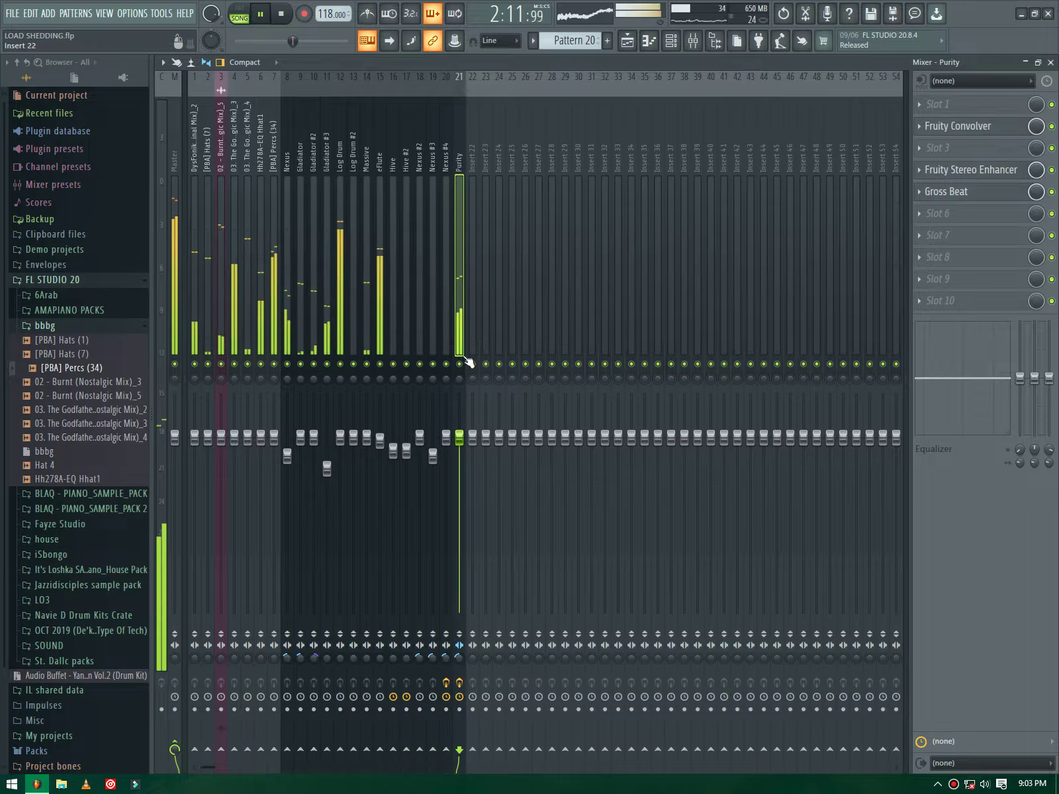
Step: Solo the Purity track and replace Gross Beat with Fruity Flangus on its insert
{"action": "right_click", "coordinate": [463, 364]}
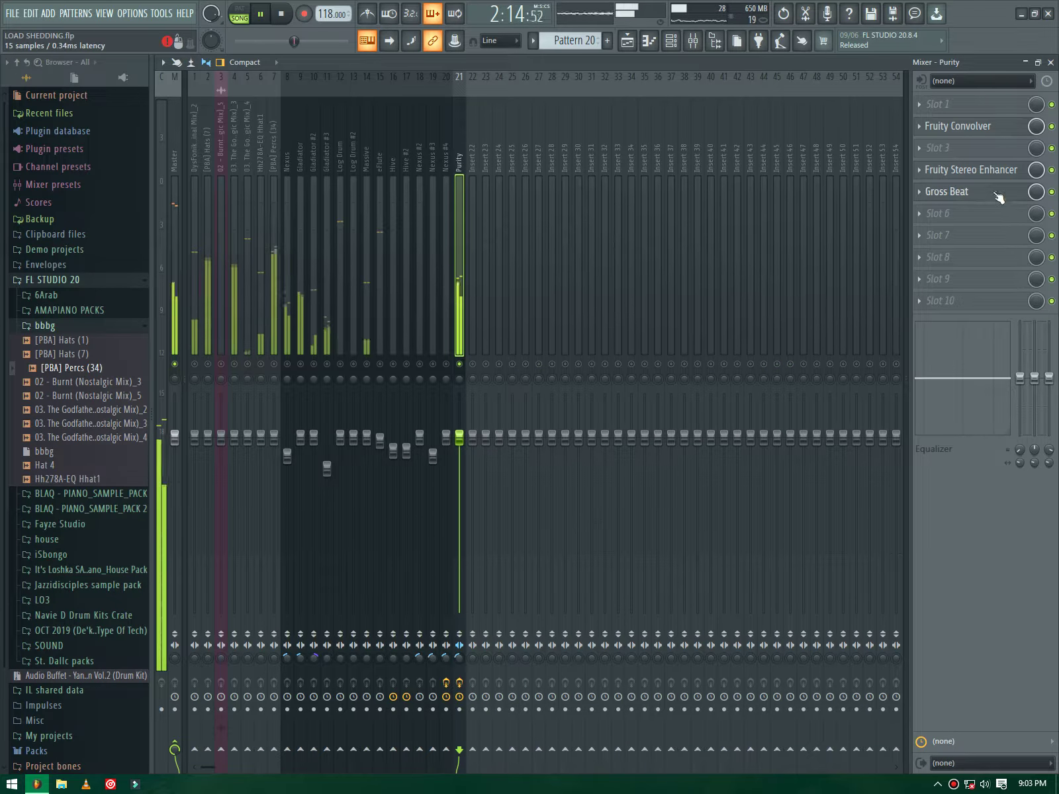
{"action": "left_click", "coordinate": [930, 202]}
{"action": "left_click", "coordinate": [934, 210]}
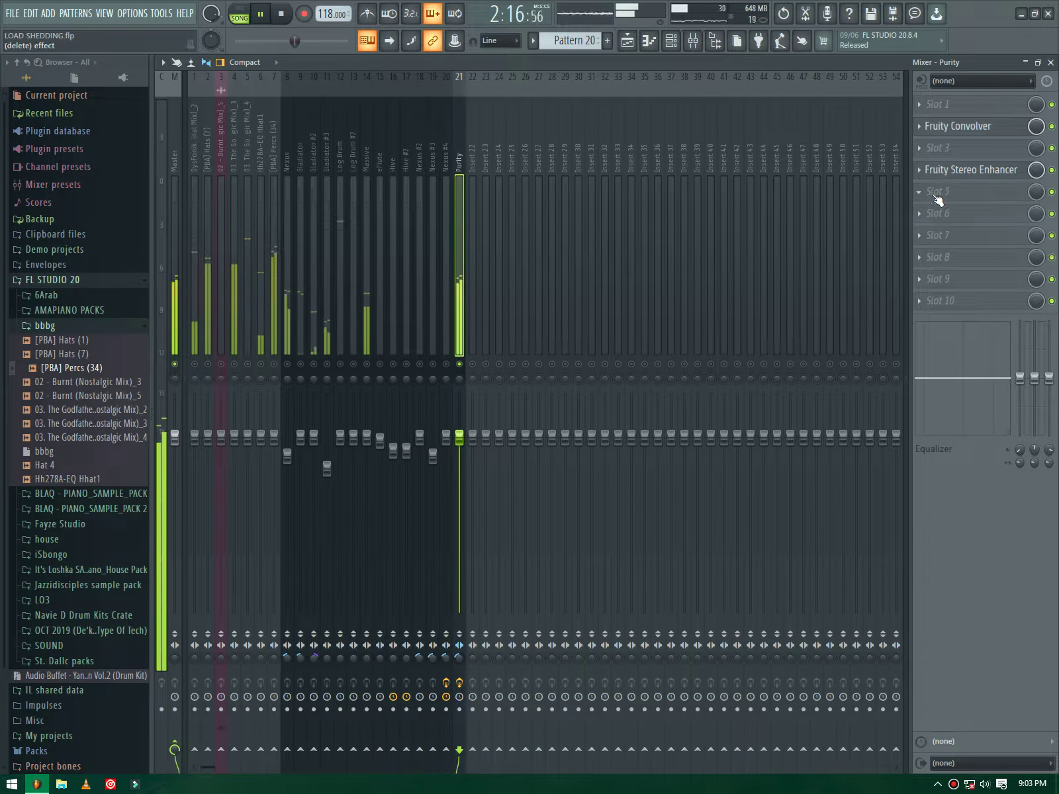
{"action": "left_click", "coordinate": [926, 210]}
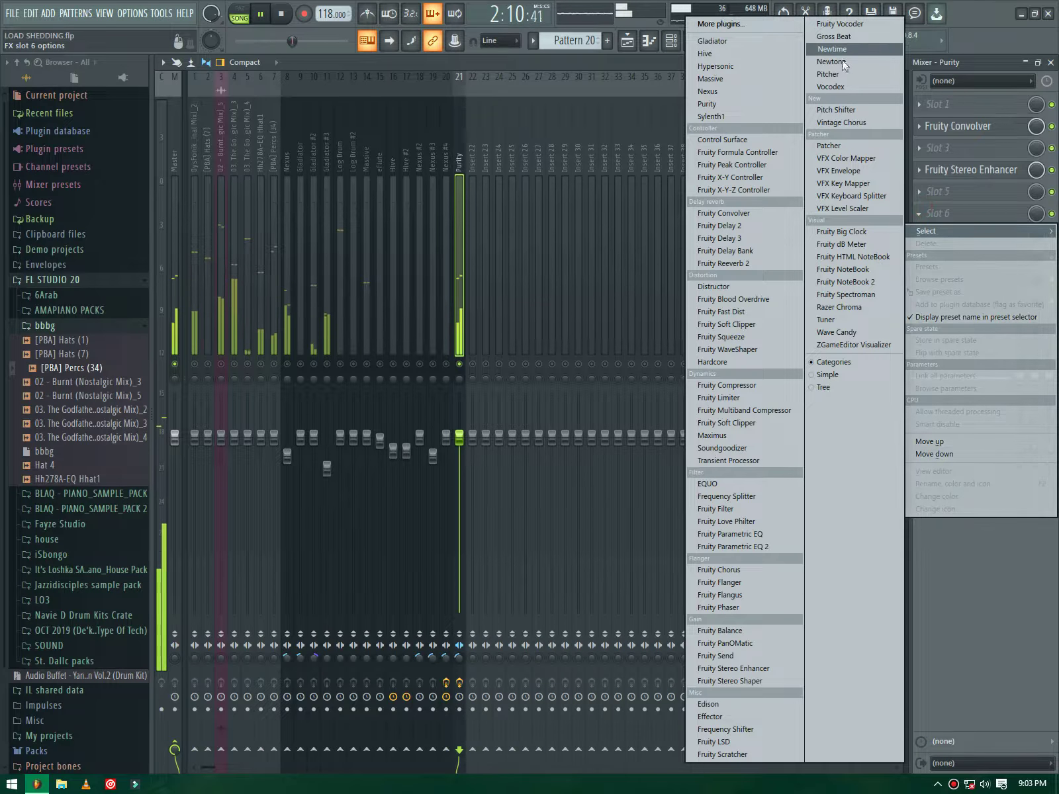
{"action": "left_click", "coordinate": [747, 597]}
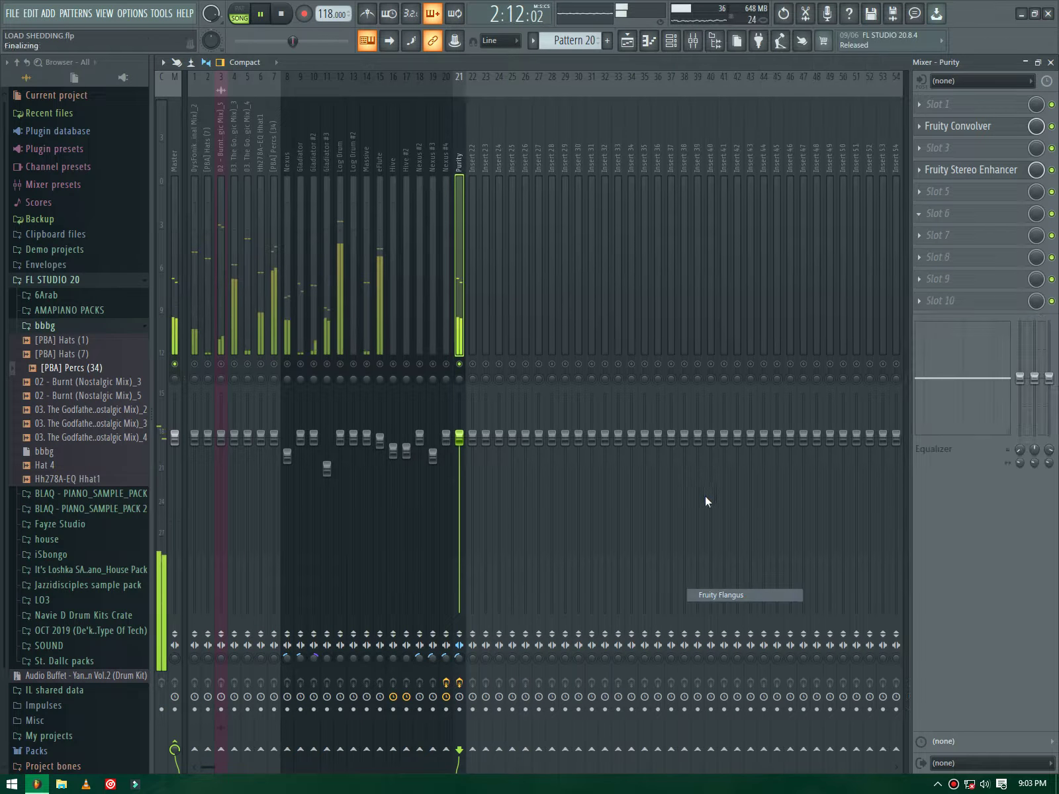
{"action": "left_click_drag", "start_coordinate": [1040, 219], "coordinate": [1040, 220]}
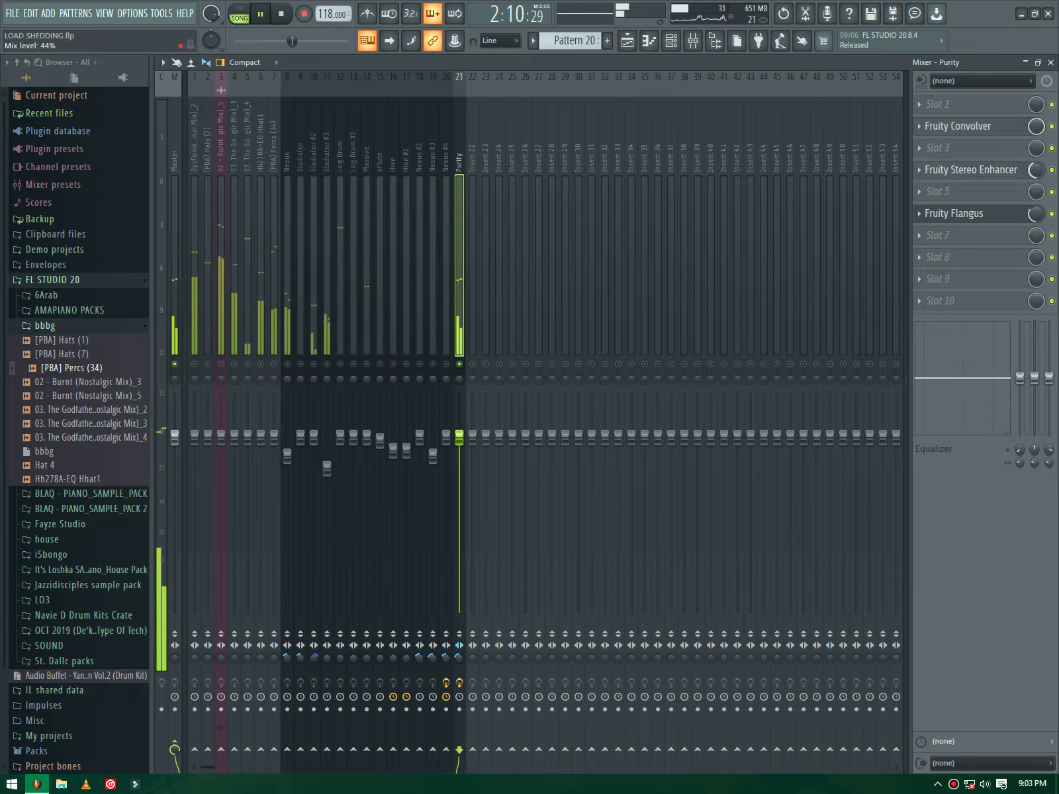
Step: Add Fruity Delay 3 after Flangus and lower its slot mix to 16%
{"action": "left_click", "coordinate": [972, 235]}
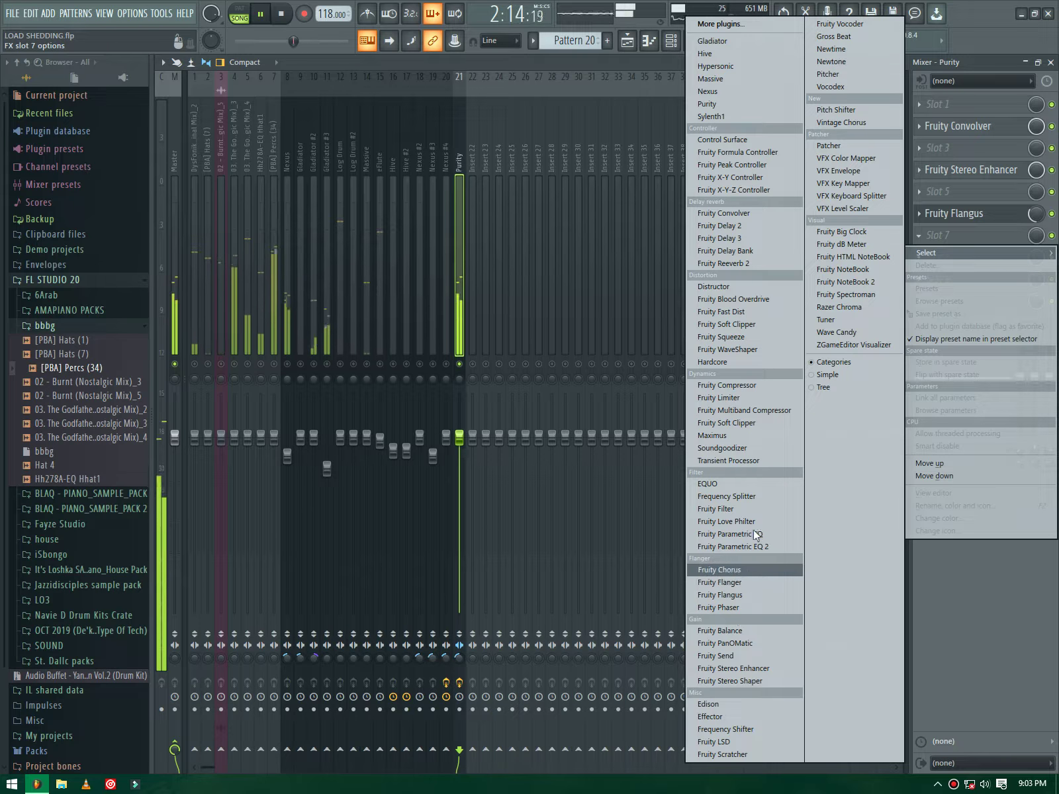
{"action": "left_click", "coordinate": [737, 240]}
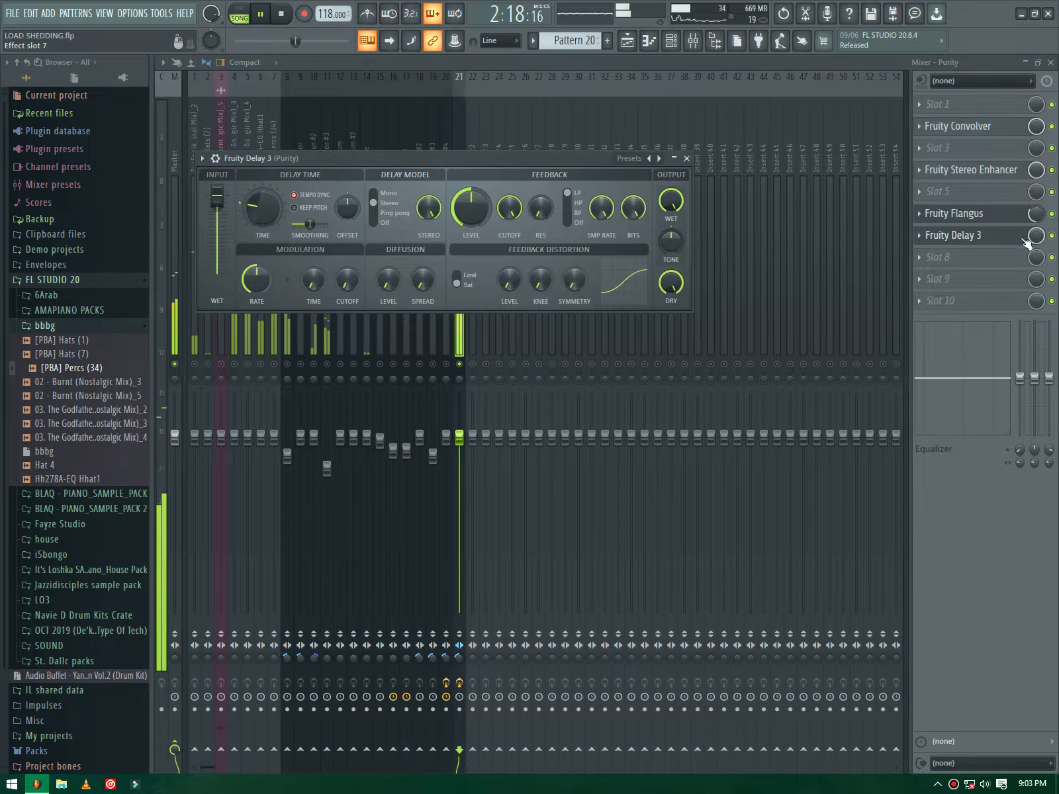
{"action": "left_click", "coordinate": [1022, 242]}
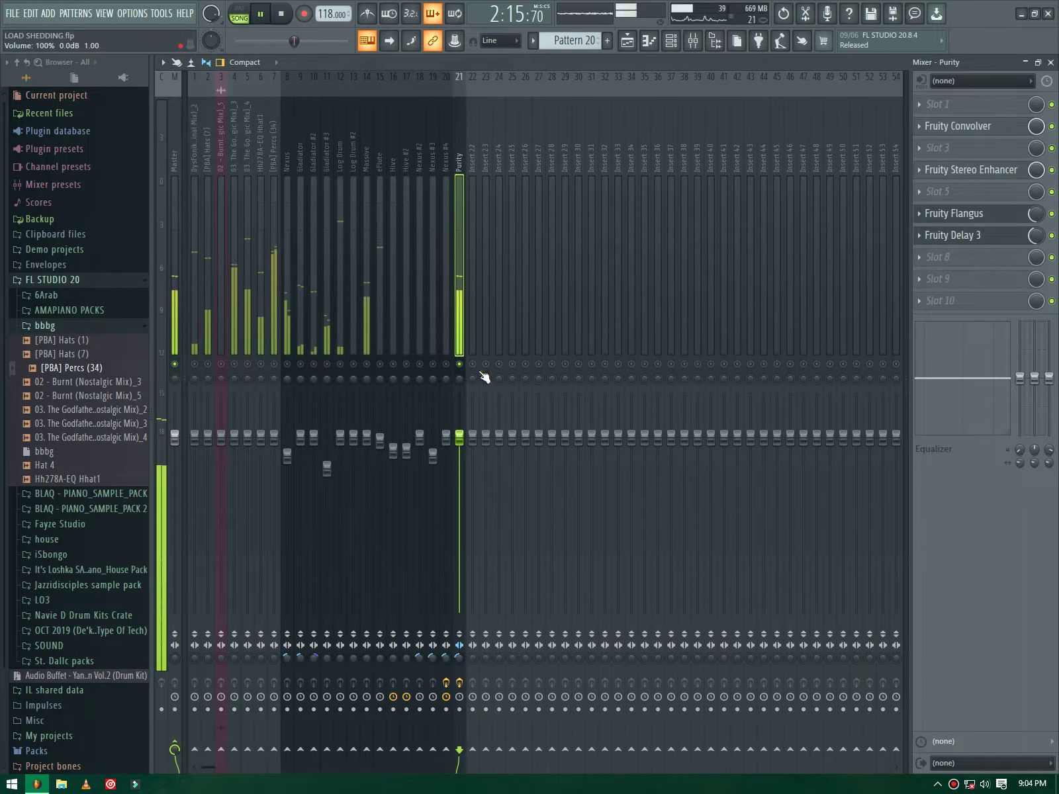
{"action": "right_click", "coordinate": [458, 364]}
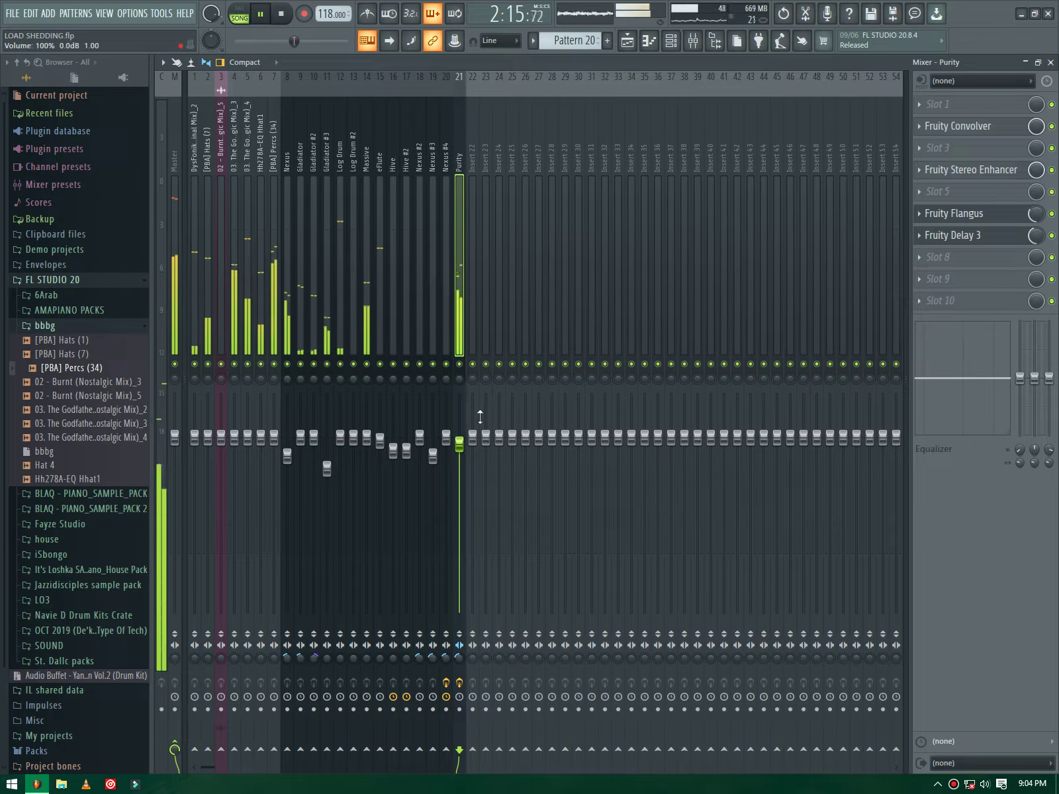
{"action": "right_click", "coordinate": [459, 364]}
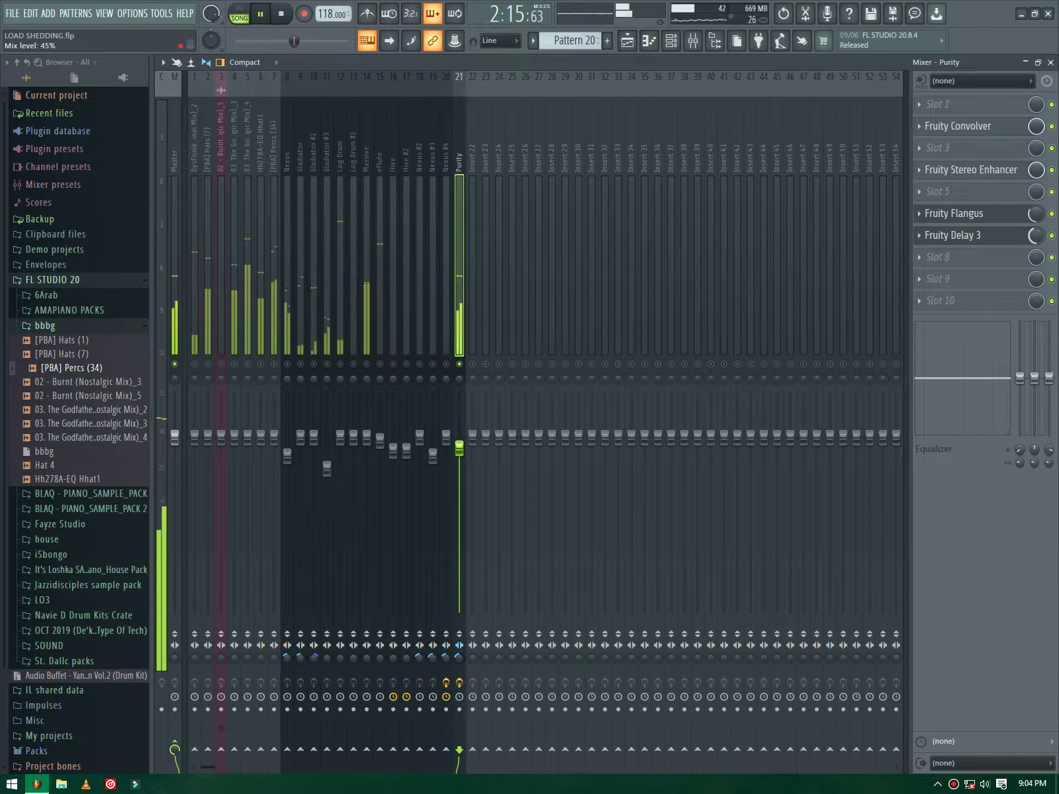
{"action": "left_click_drag", "start_coordinate": [1036, 235], "coordinate": [1036, 238]}
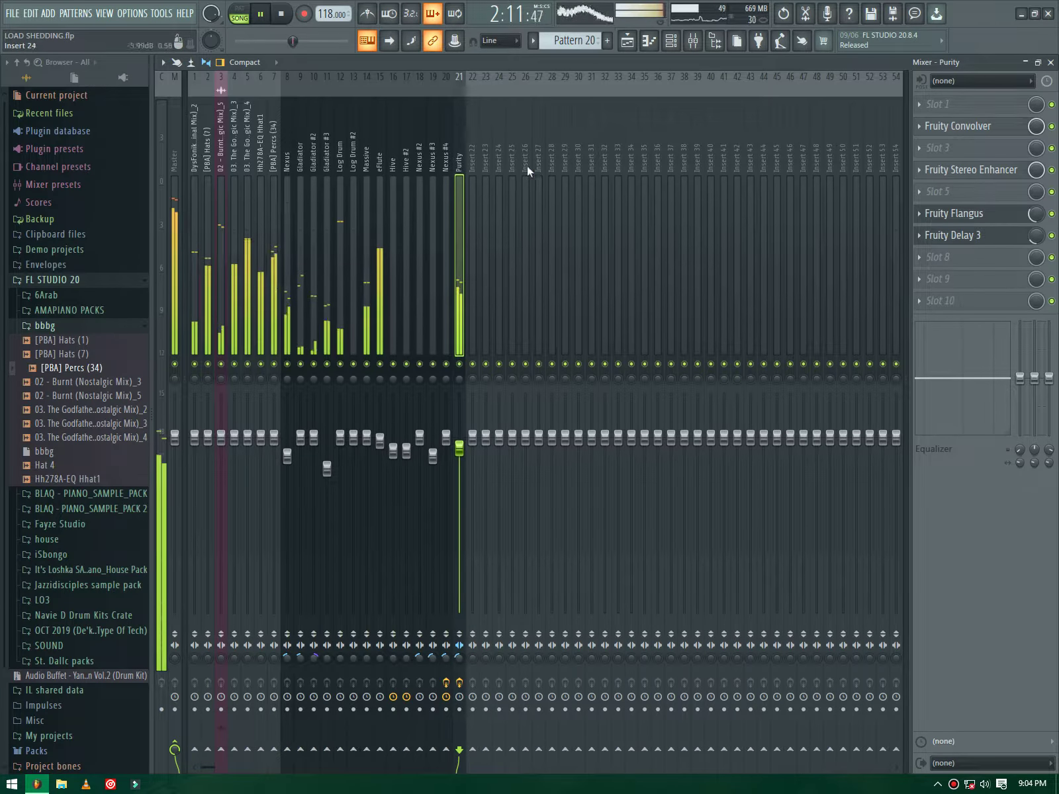
Step: Audition the arrangement around bars 37–63 and extend Track 23's Pattern 20 back to bar 33
{"action": "left_click", "coordinate": [626, 42]}
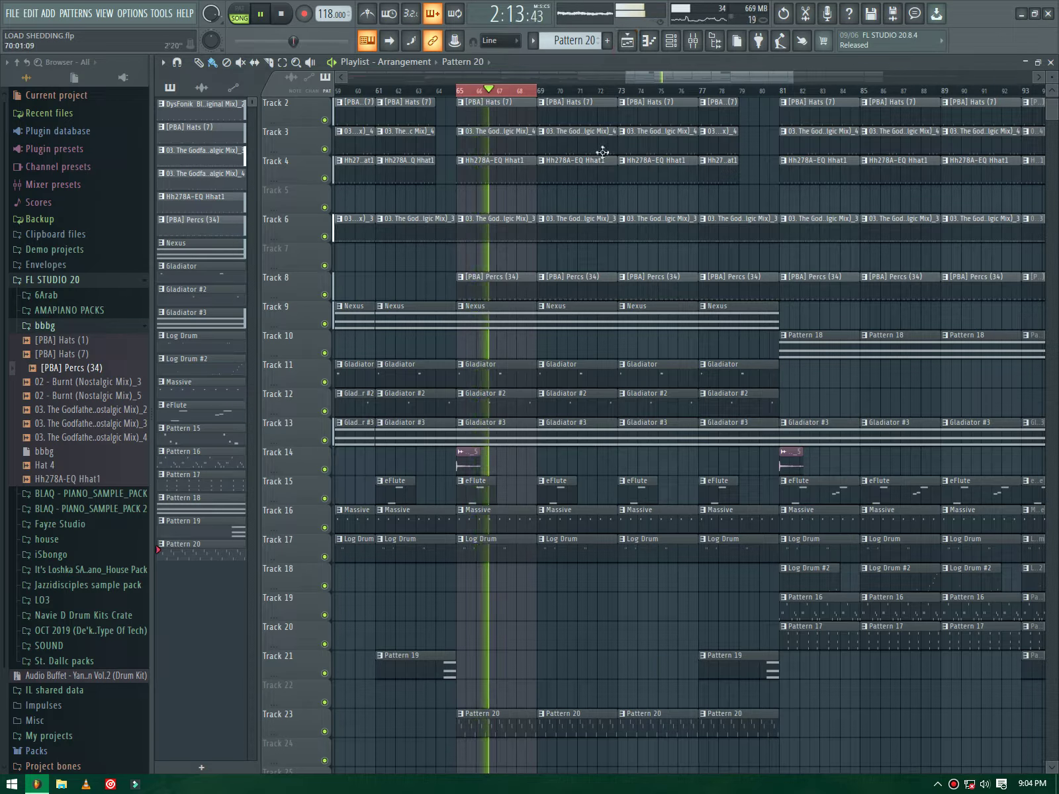
{"action": "scroll", "coordinate": [575, 364], "scroll_direction": "down", "scroll_amount": 5}
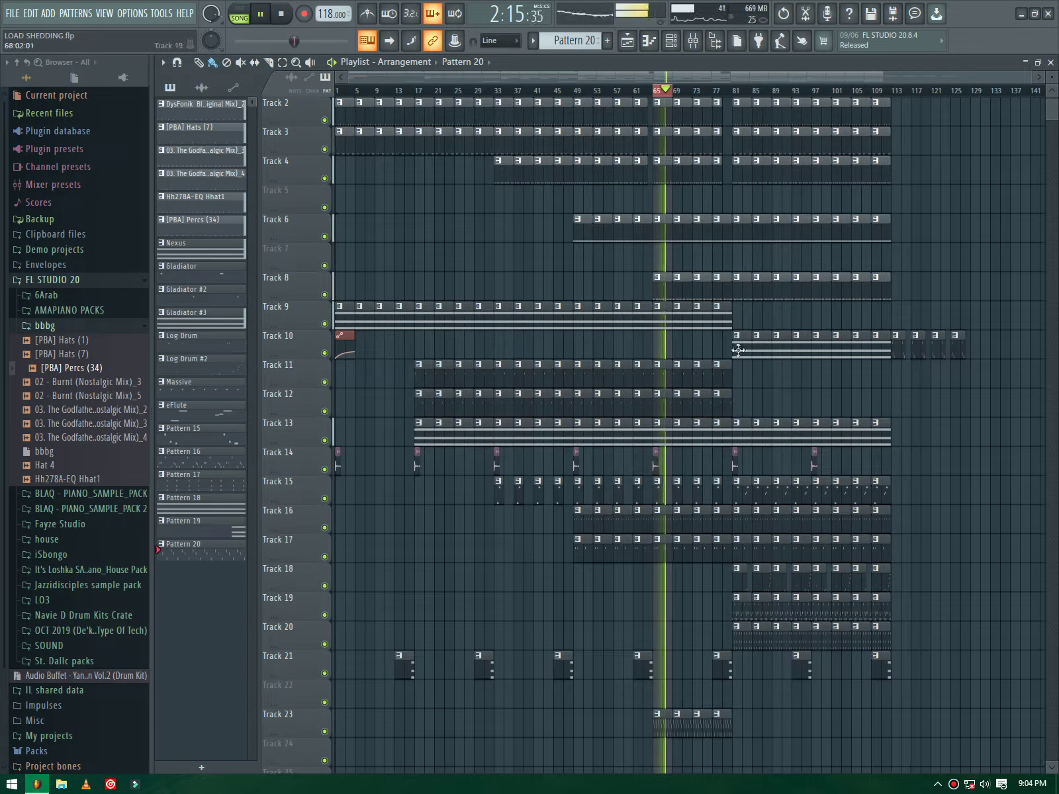
{"action": "left_click", "coordinate": [560, 89]}
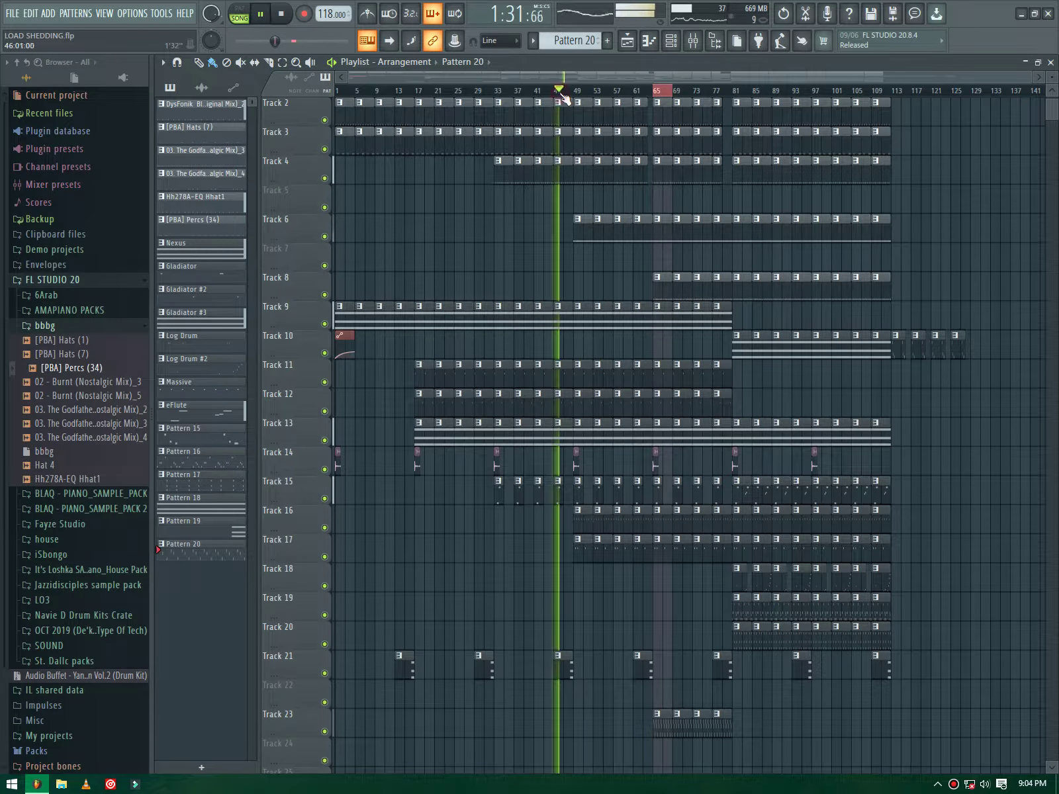
{"action": "left_click", "coordinate": [645, 90]}
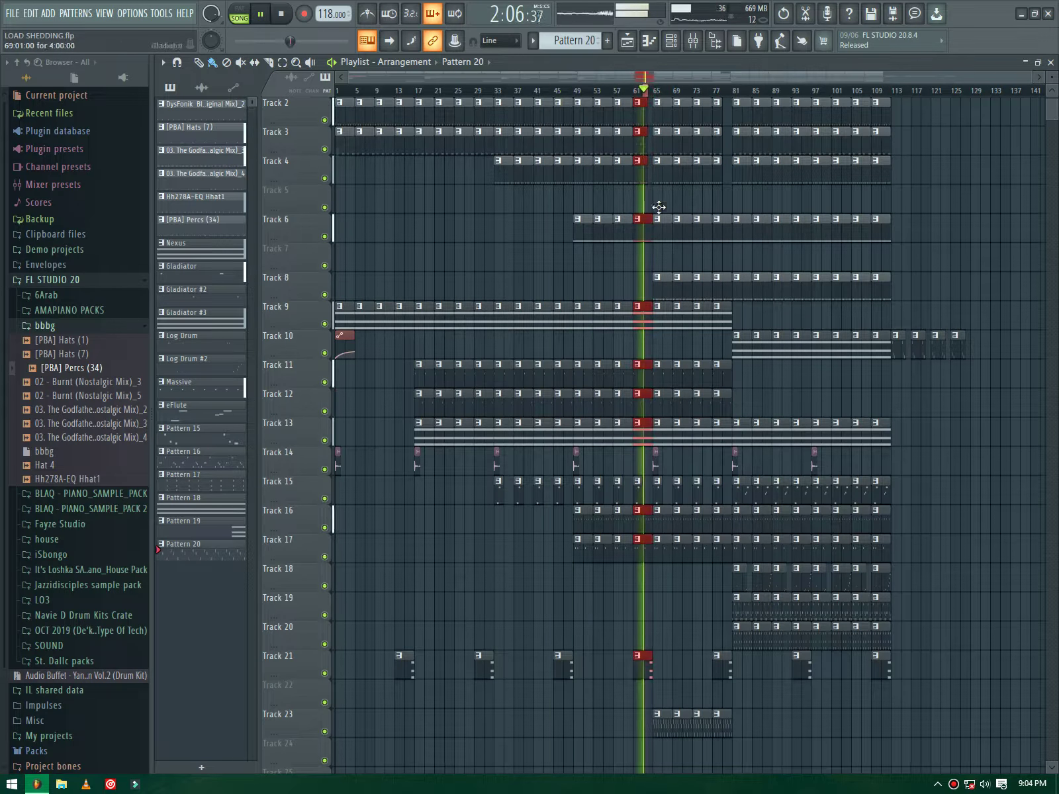
{"action": "left_click", "coordinate": [517, 90]}
{"action": "left_click_drag", "start_coordinate": [639, 726], "coordinate": [495, 727]}
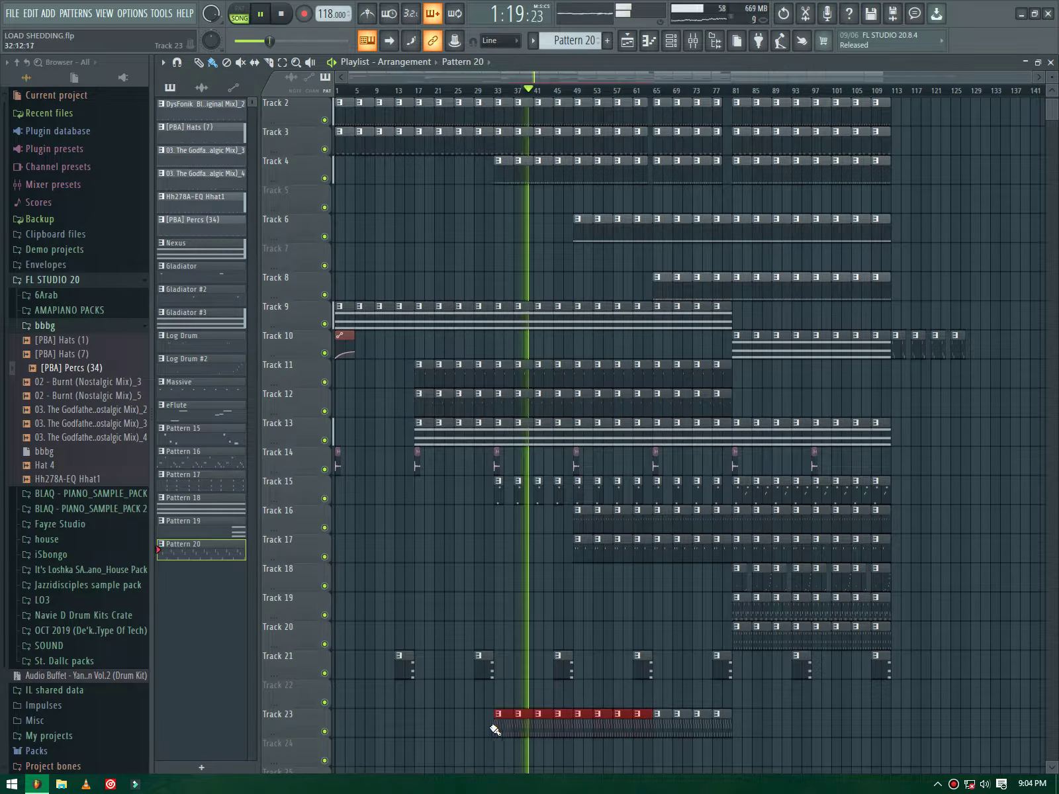
{"action": "double_click", "coordinate": [504, 728]}
Step: Create a Purity channel-volume automation clip and shape it into a rising fade
{"action": "left_click", "coordinate": [671, 41]}
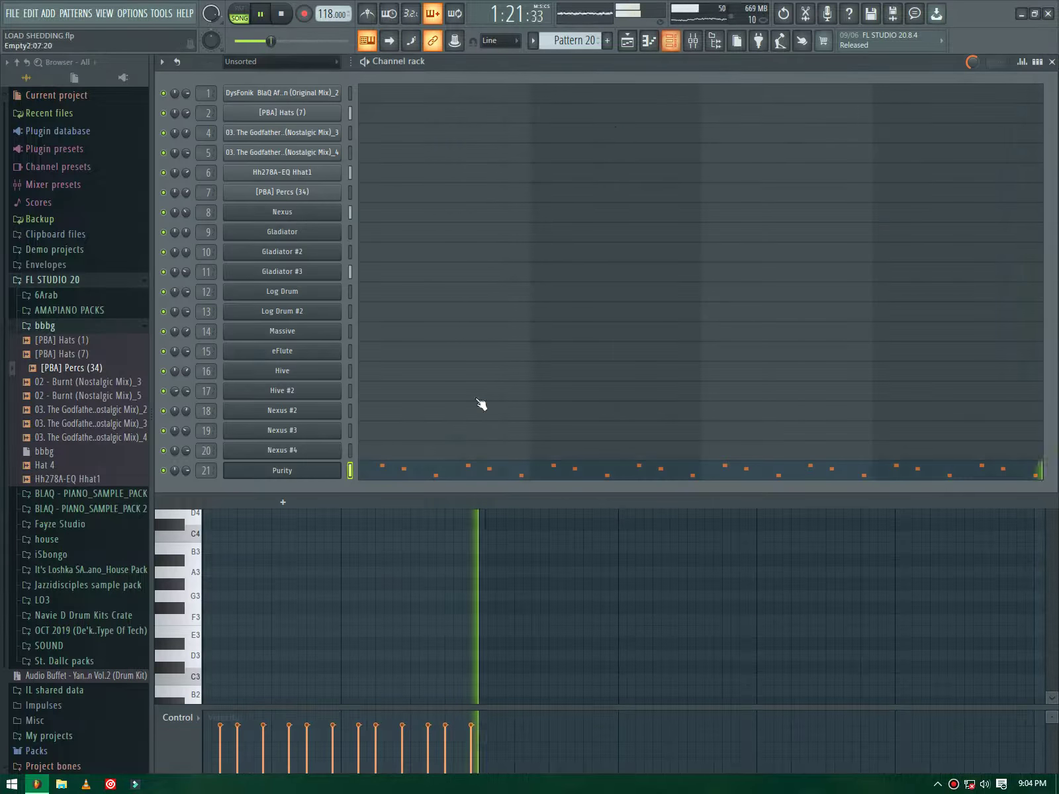
{"action": "right_click", "coordinate": [186, 472]}
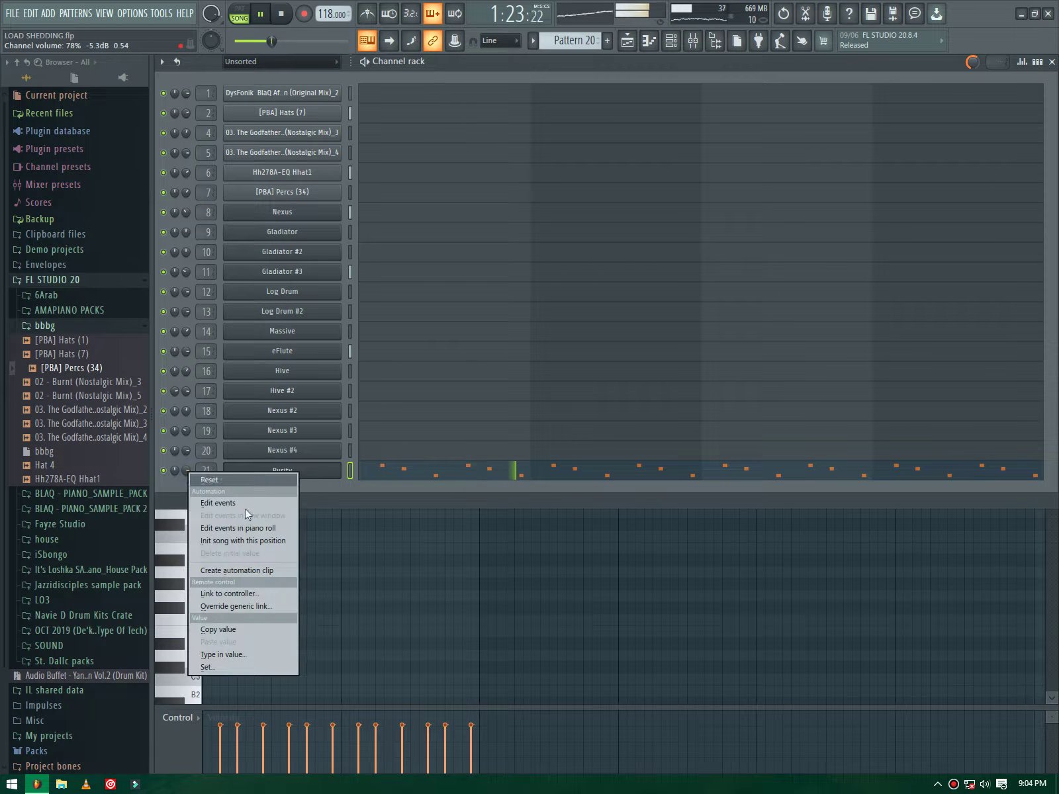
{"action": "left_click", "coordinate": [234, 573]}
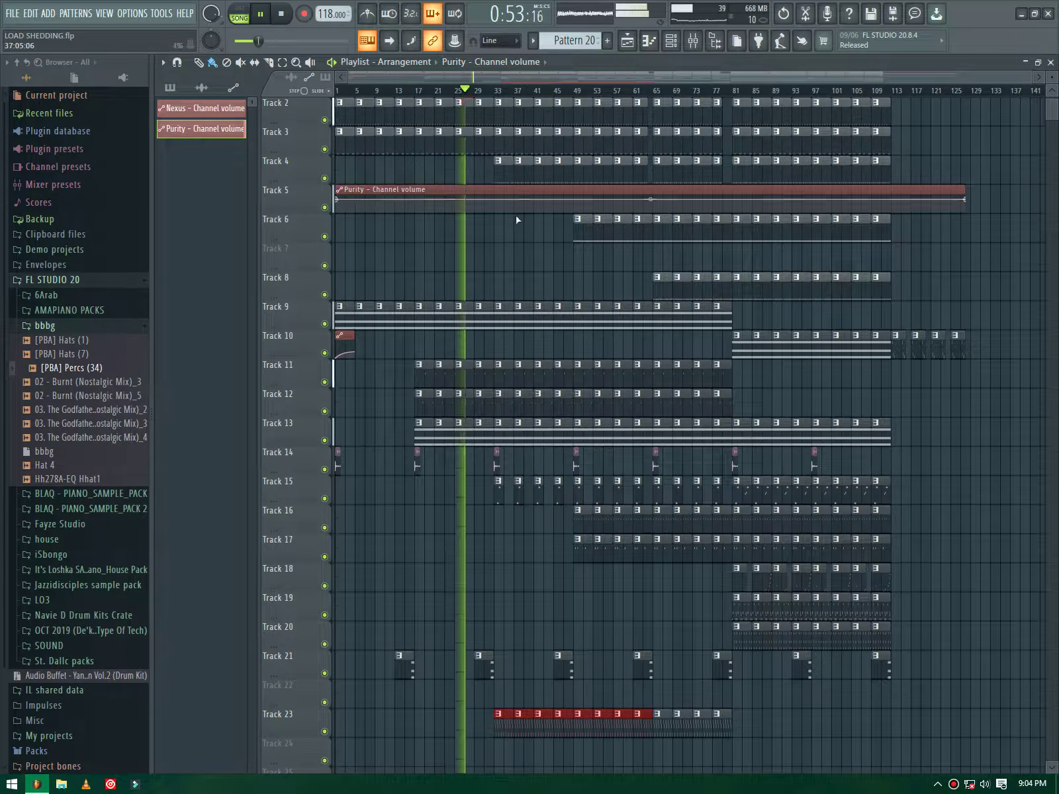
{"action": "scroll", "coordinate": [518, 220], "scroll_direction": "up", "scroll_amount": 1}
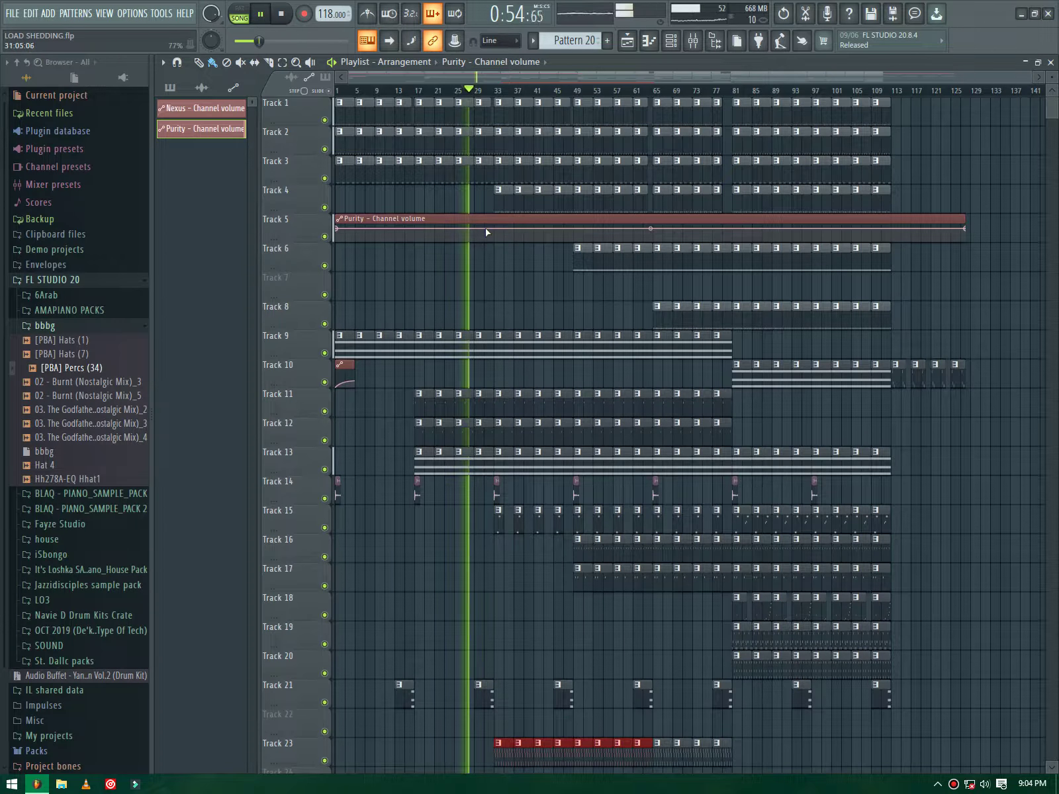
{"action": "left_click", "coordinate": [575, 228]}
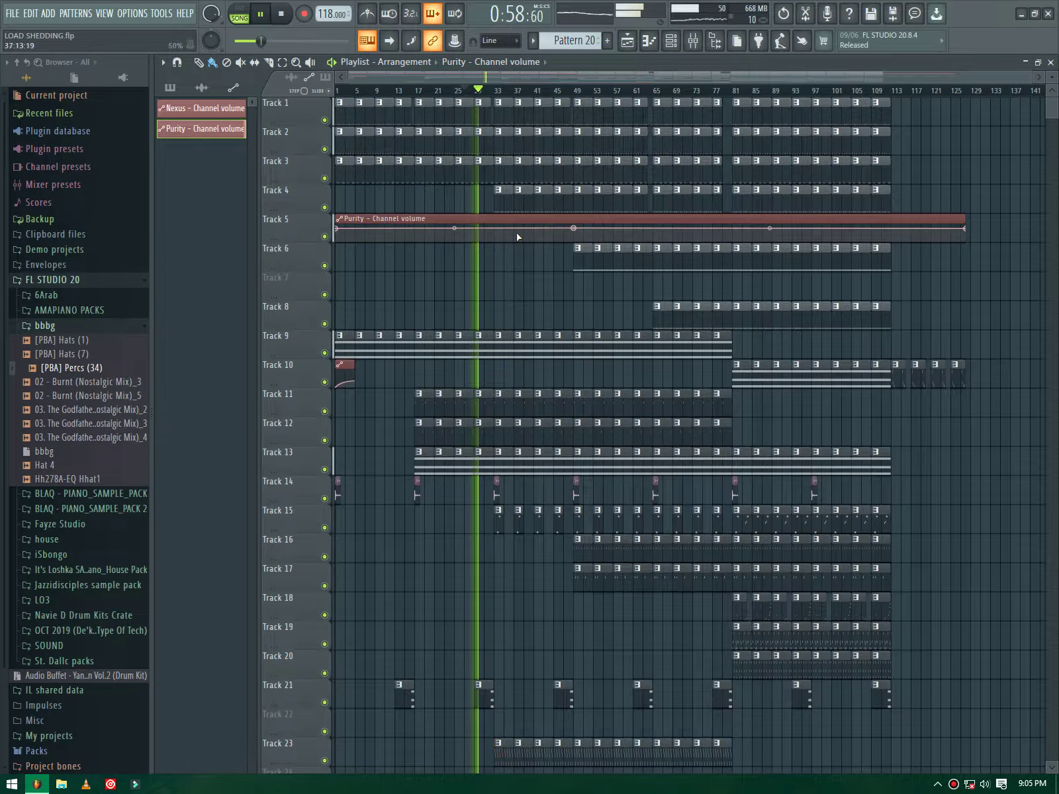
{"action": "left_click_drag", "start_coordinate": [495, 233], "coordinate": [533, 237]}
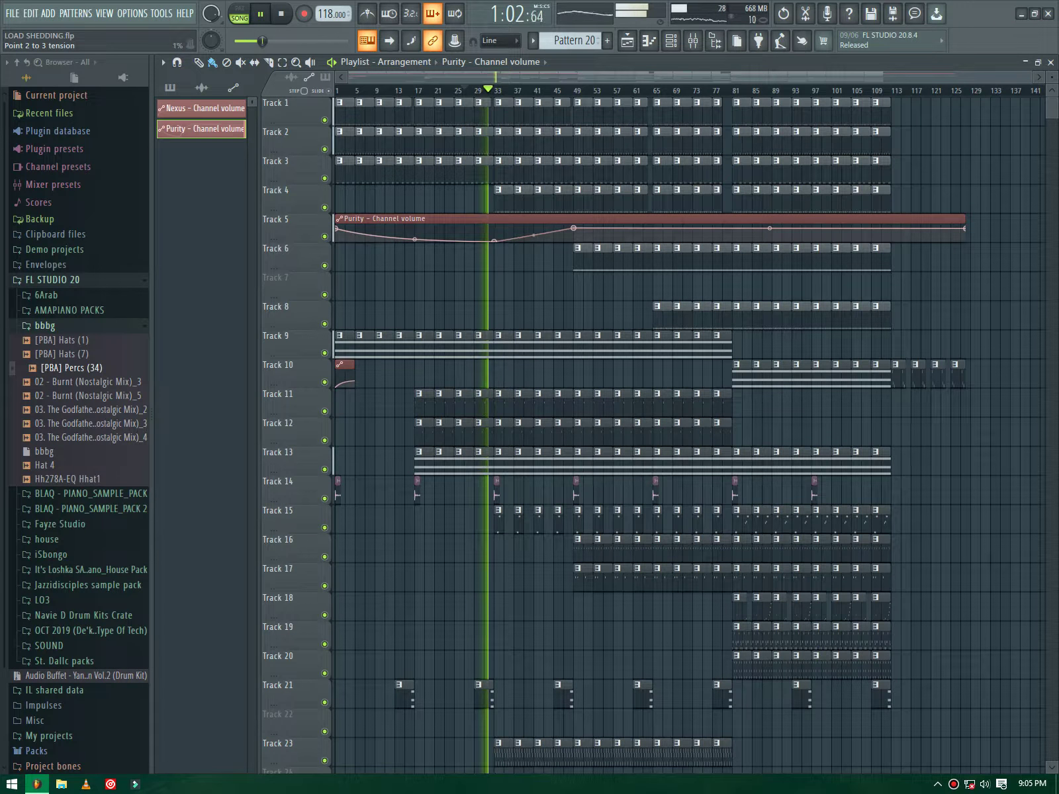
Step: Slice the automation clip at bars 33 and 49 and delete the parts outside
{"action": "left_click_drag", "start_coordinate": [496, 230], "coordinate": [493, 226]}
{"action": "right_click", "coordinate": [487, 229]}
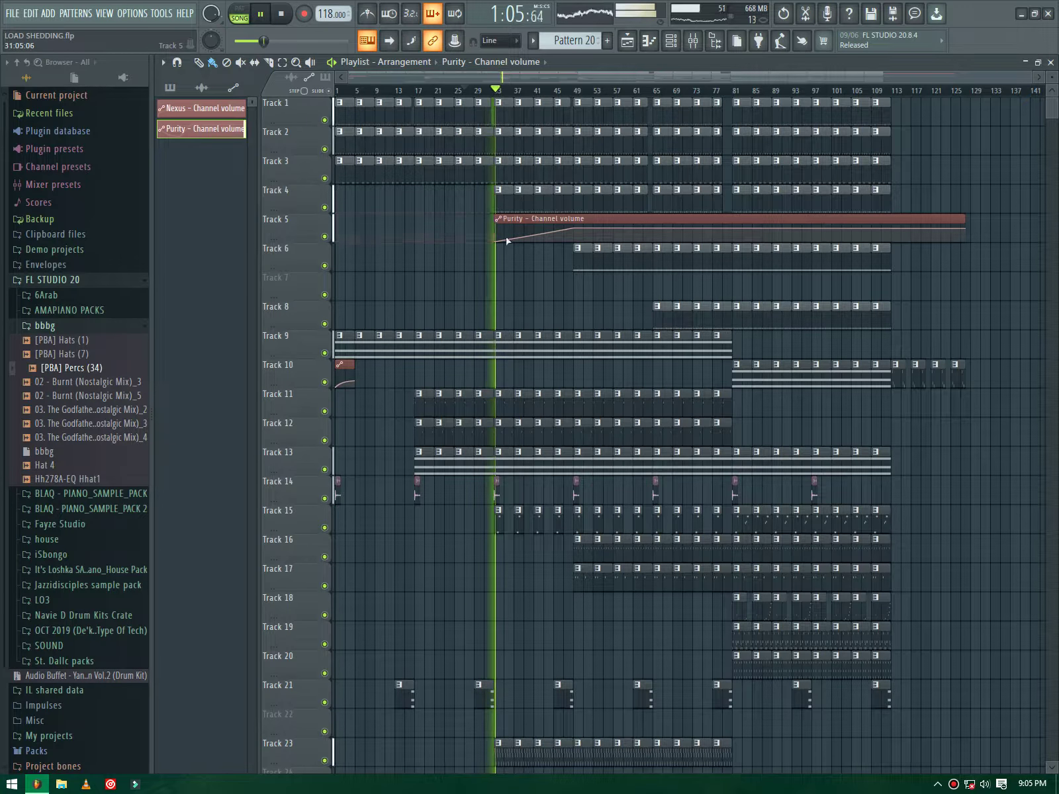
{"action": "left_click_drag", "start_coordinate": [575, 233], "coordinate": [575, 229]}
{"action": "right_click", "coordinate": [585, 220]}
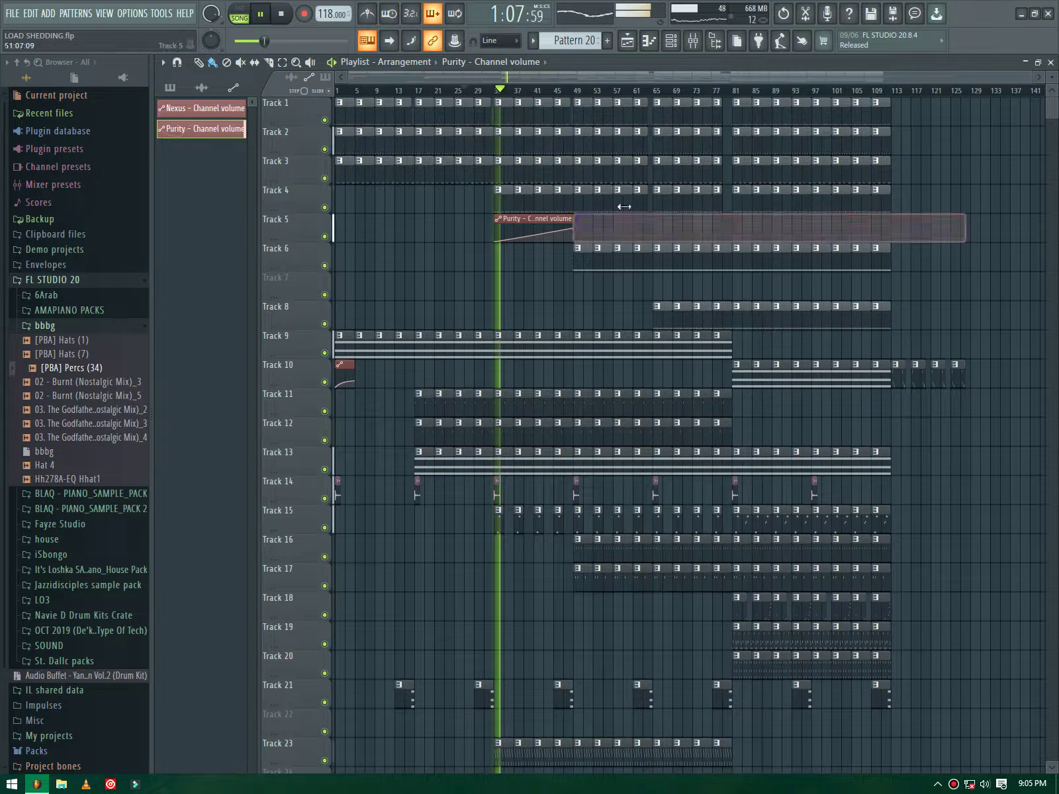
Step: Remove Fruity Delay 3 from the Nexus #4 mixer insert
{"action": "left_click", "coordinate": [673, 42]}
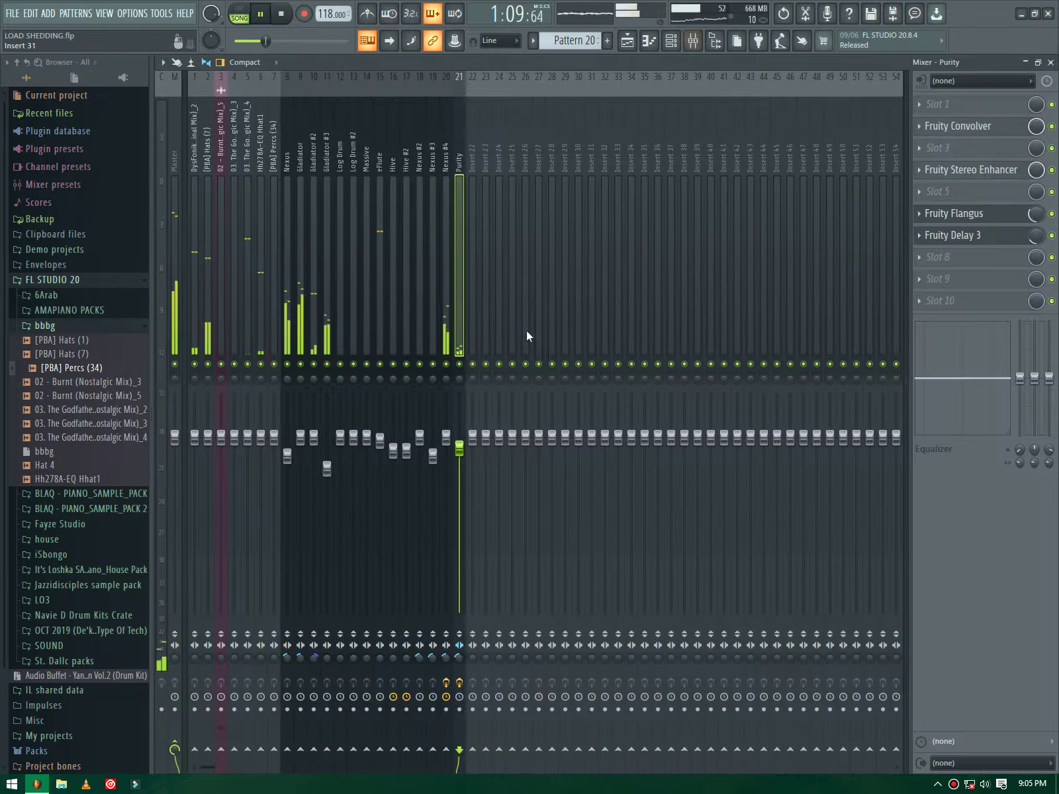
{"action": "left_click", "coordinate": [450, 351]}
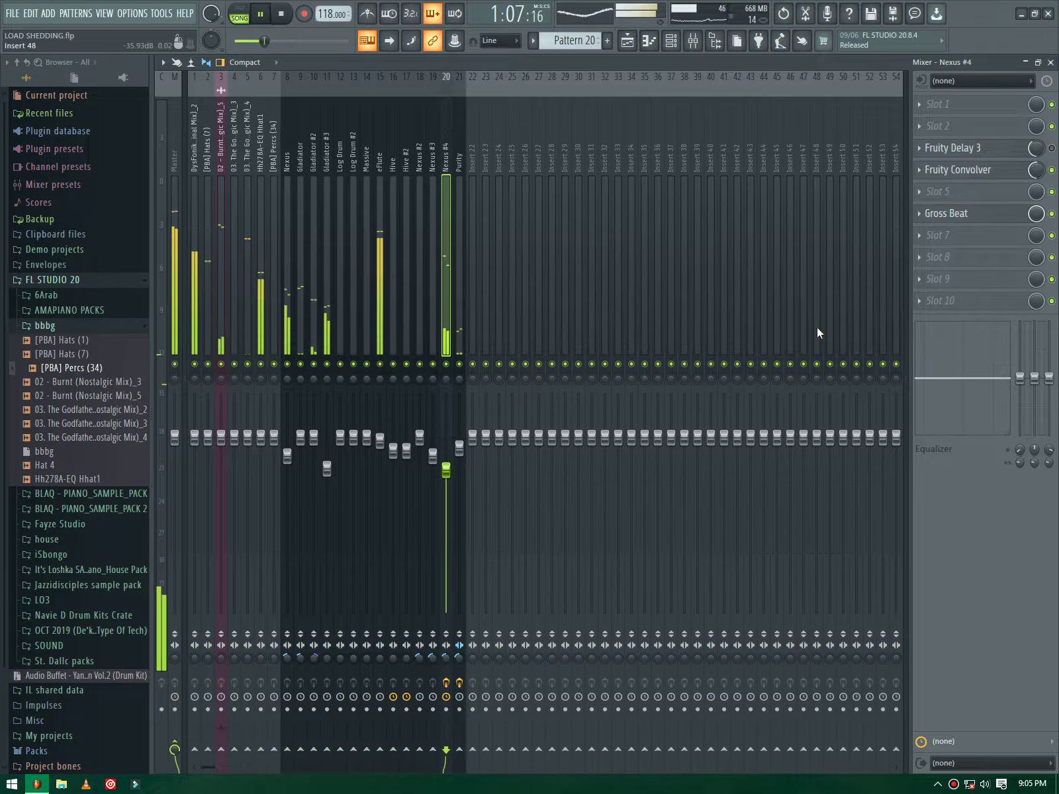
{"action": "left_click", "coordinate": [920, 149]}
{"action": "left_click", "coordinate": [965, 178]}
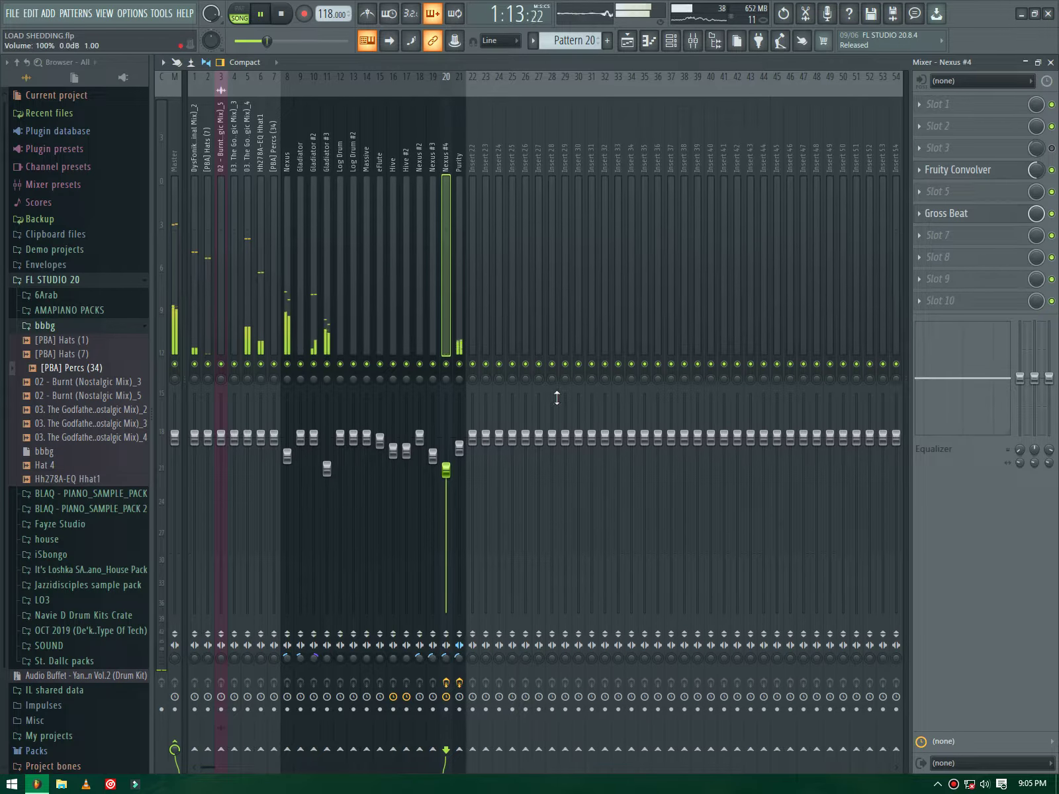
Step: Lower the Nexus #4 fader to 80%
{"action": "key", "text": "F9"}
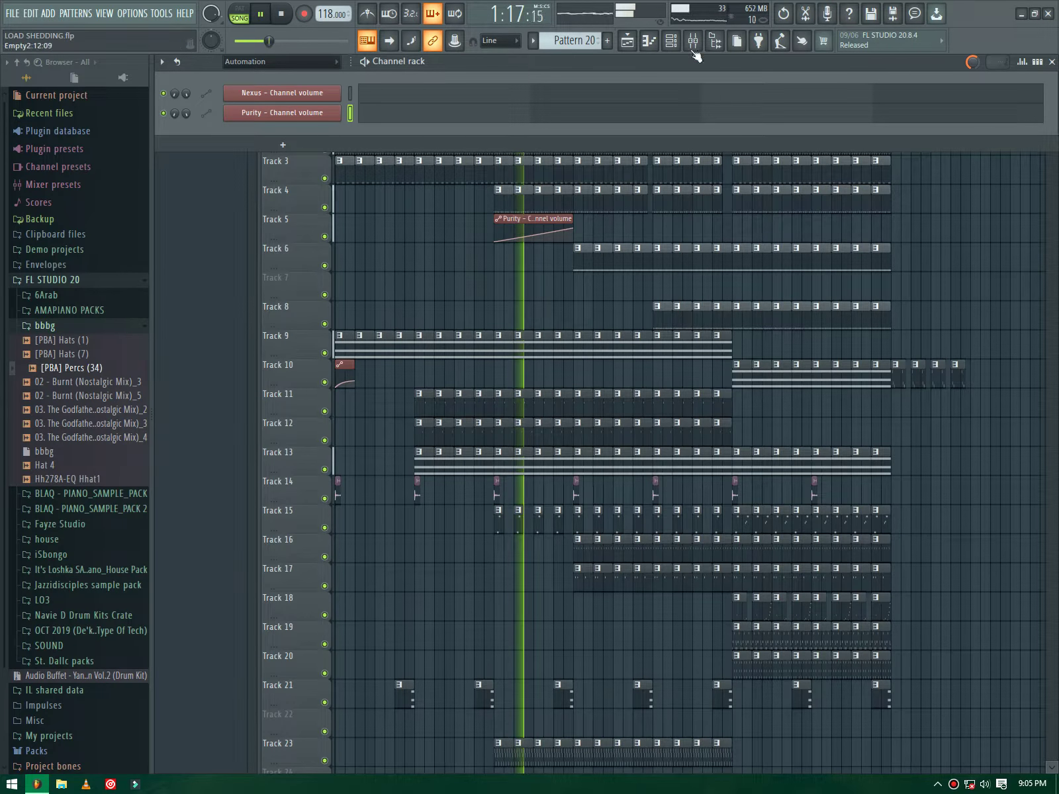
{"action": "key", "text": "F9"}
{"action": "left_click_drag", "start_coordinate": [450, 475], "coordinate": [450, 482]}
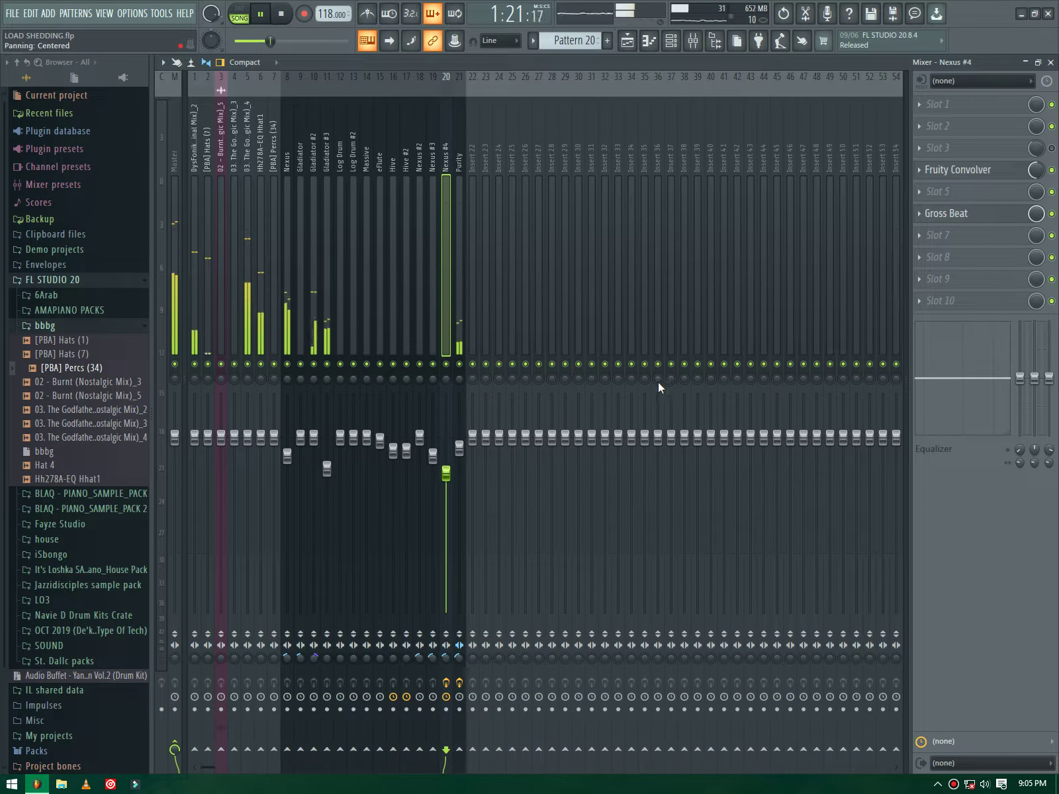
{"action": "key", "text": "F5"}
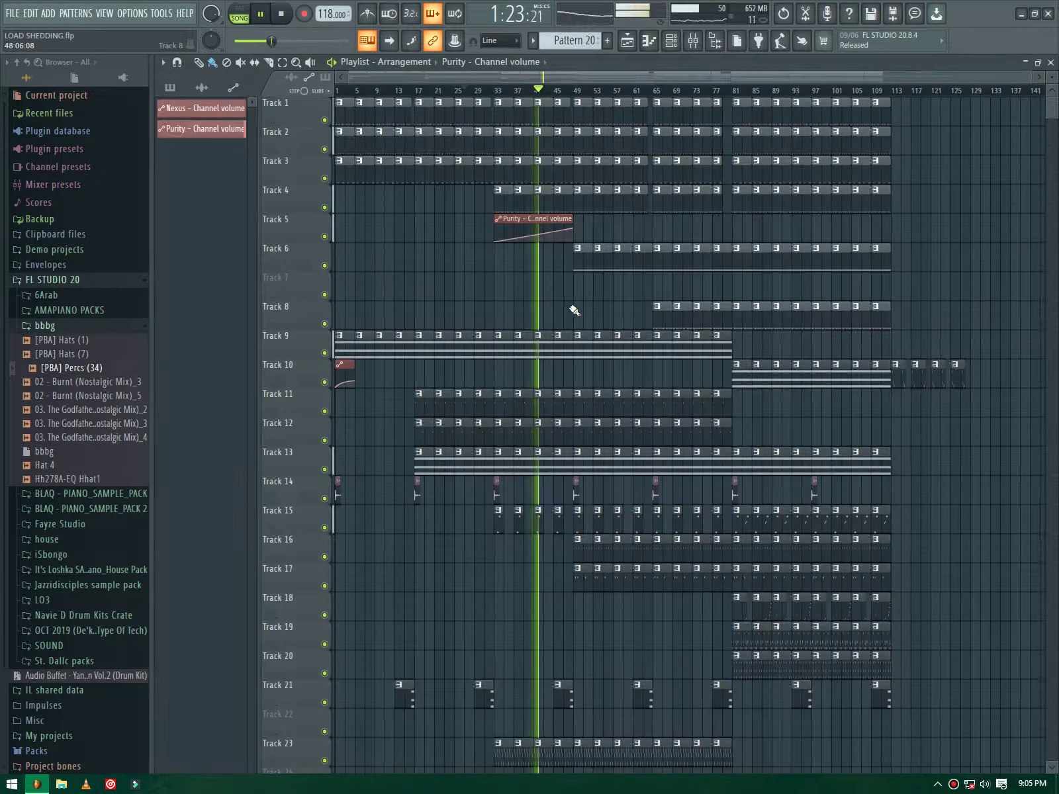
Step: Shift all clips from Track 8 to Track 23 up one track
{"action": "left_click_drag", "start_coordinate": [333, 308], "coordinate": [334, 746]}
{"action": "key", "text": "shift+Up"}
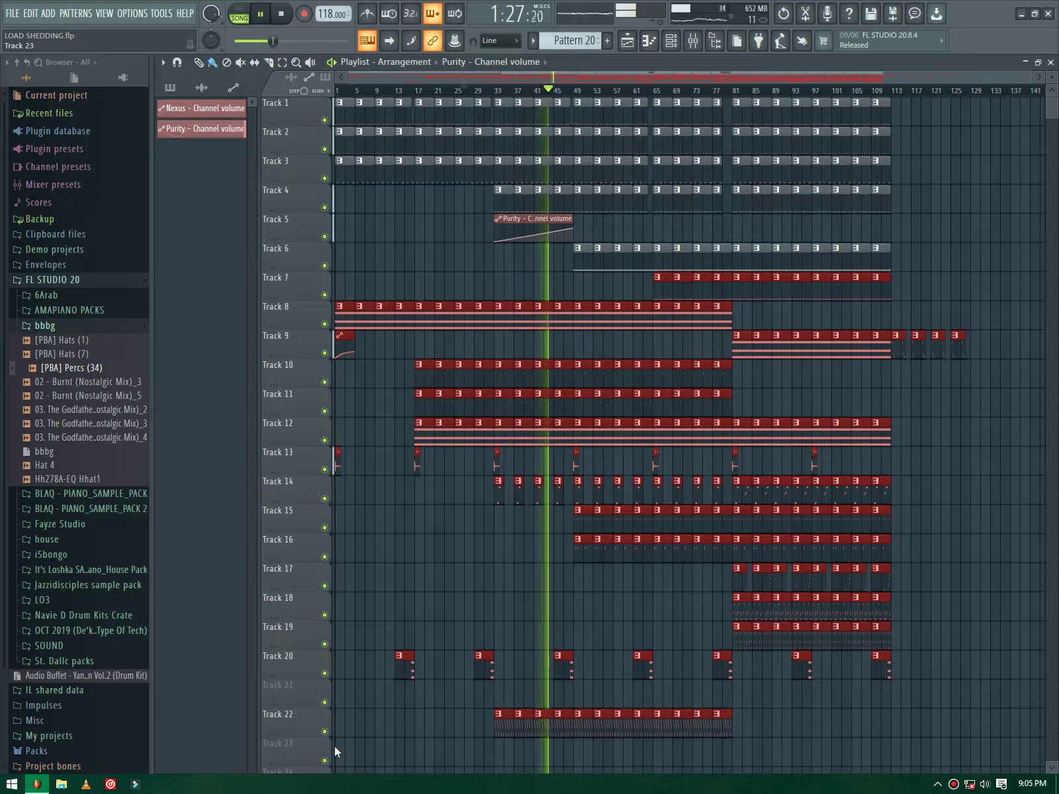
{"action": "left_click", "coordinate": [380, 444]}
{"action": "scroll", "coordinate": [514, 577], "scroll_direction": "down", "scroll_amount": 5}
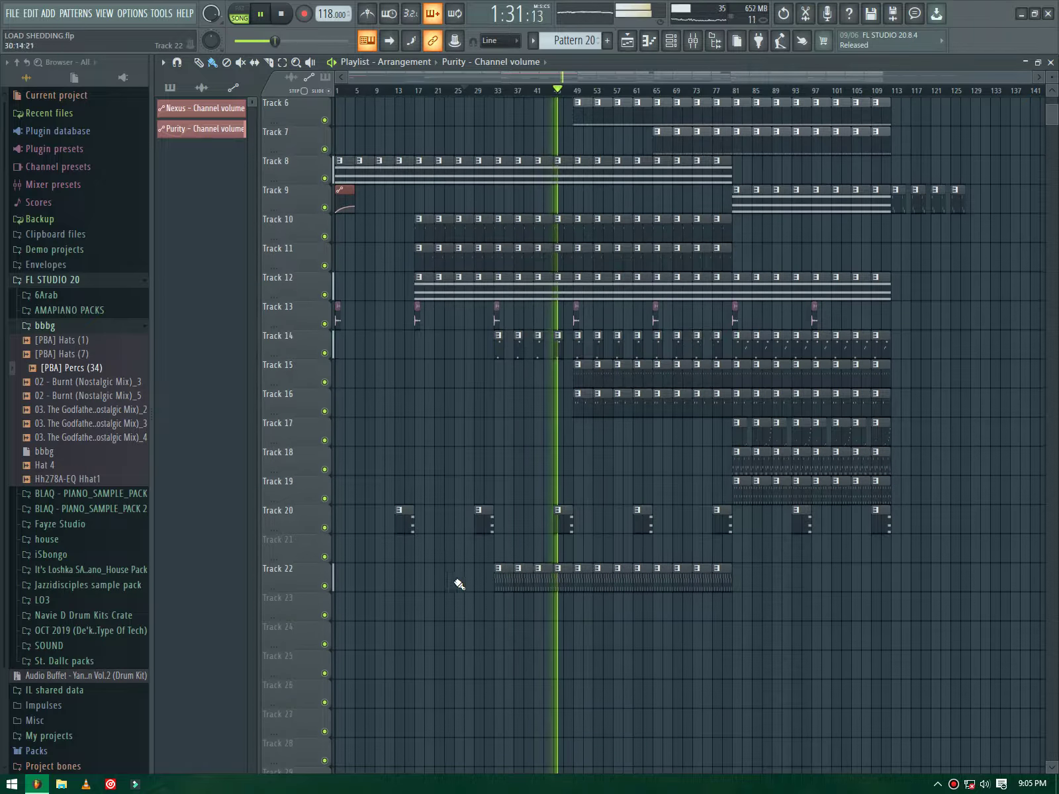
Step: Move the Pattern 20 clips from Track 22 up to Track 21
{"action": "left_click", "coordinate": [299, 585]}
{"action": "key", "text": "shift+Up"}
{"action": "left_click", "coordinate": [432, 610]}
{"action": "scroll", "coordinate": [548, 482], "scroll_direction": "up", "scroll_amount": 5}
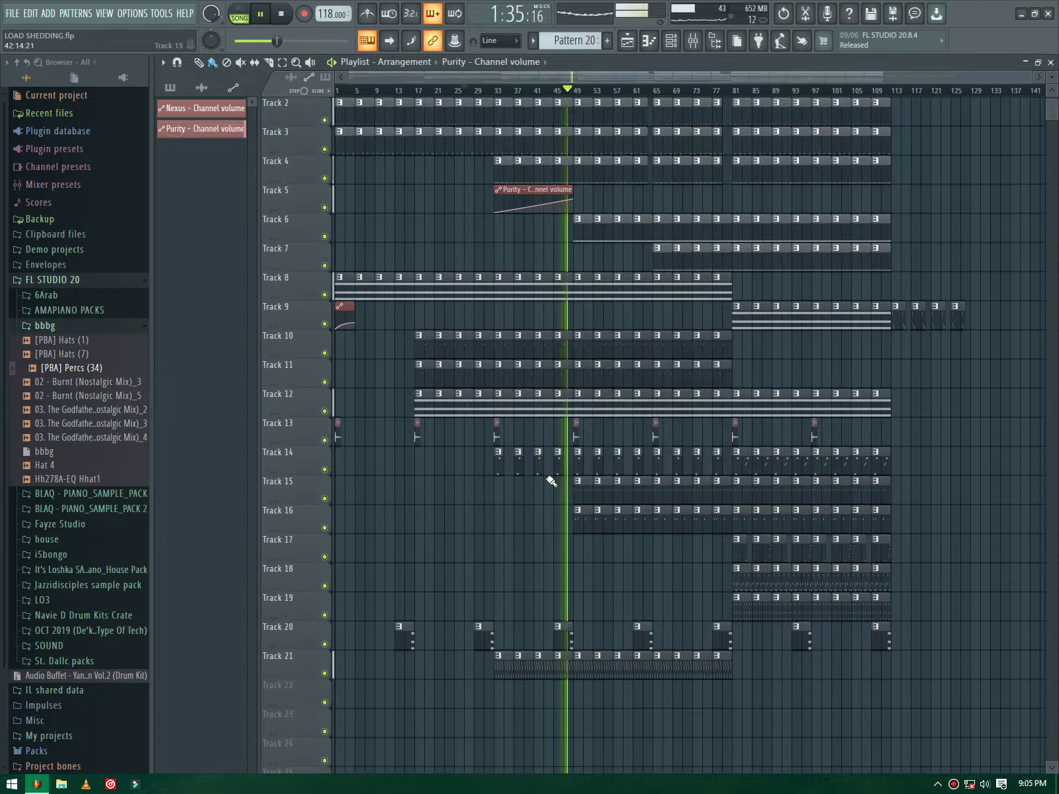
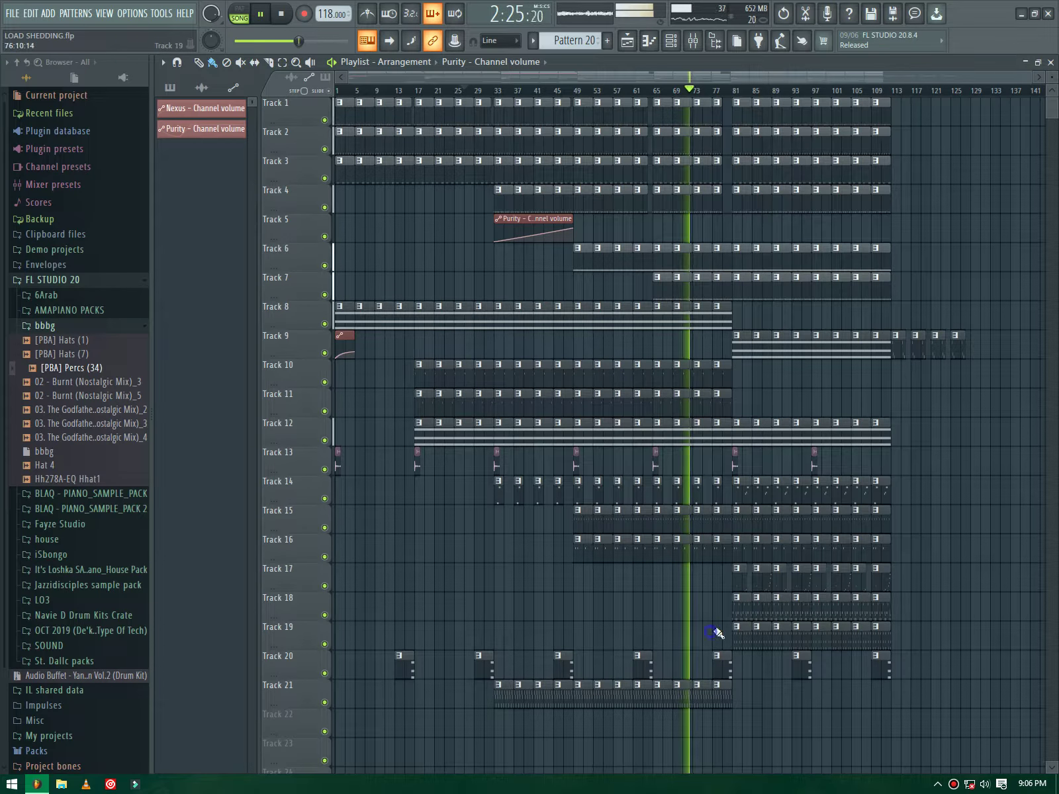
Step: Select the eight Pattern 20 clips on Track 21
{"action": "scroll", "coordinate": [768, 662], "scroll_direction": "up", "scroll_amount": 2, "text": "ctrl"}
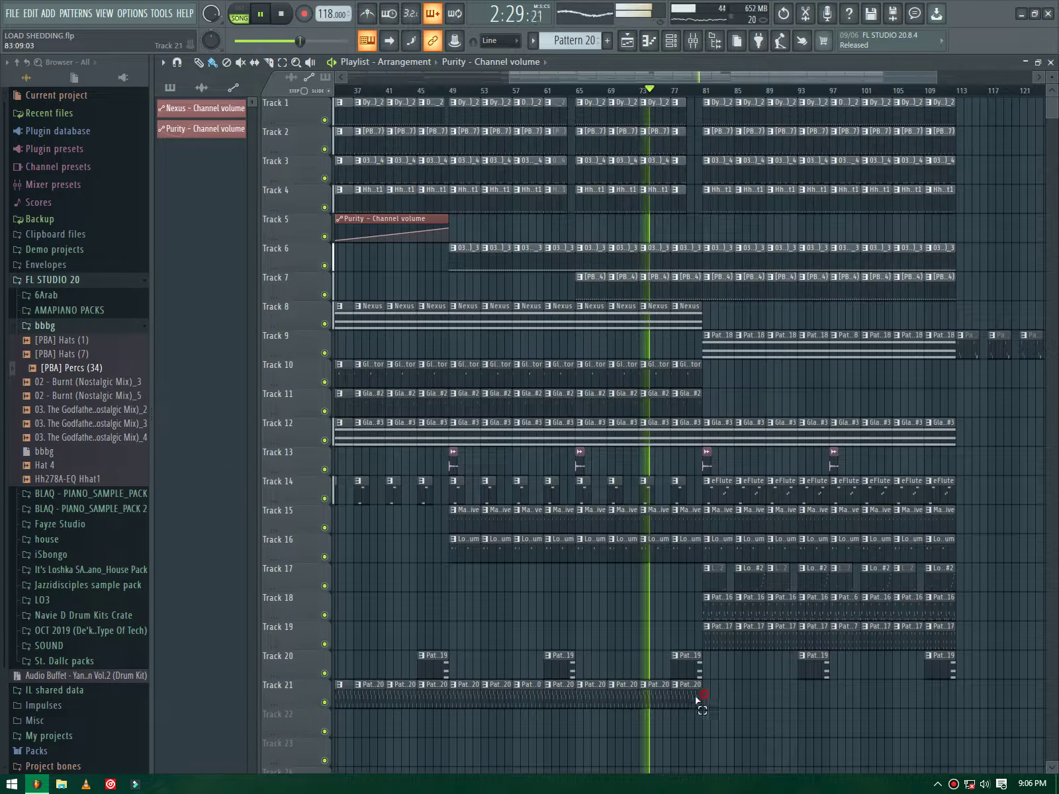
{"action": "left_click_drag", "start_coordinate": [518, 706], "coordinate": [398, 706]}
{"action": "left_click_drag", "start_coordinate": [466, 715], "coordinate": [466, 713]}
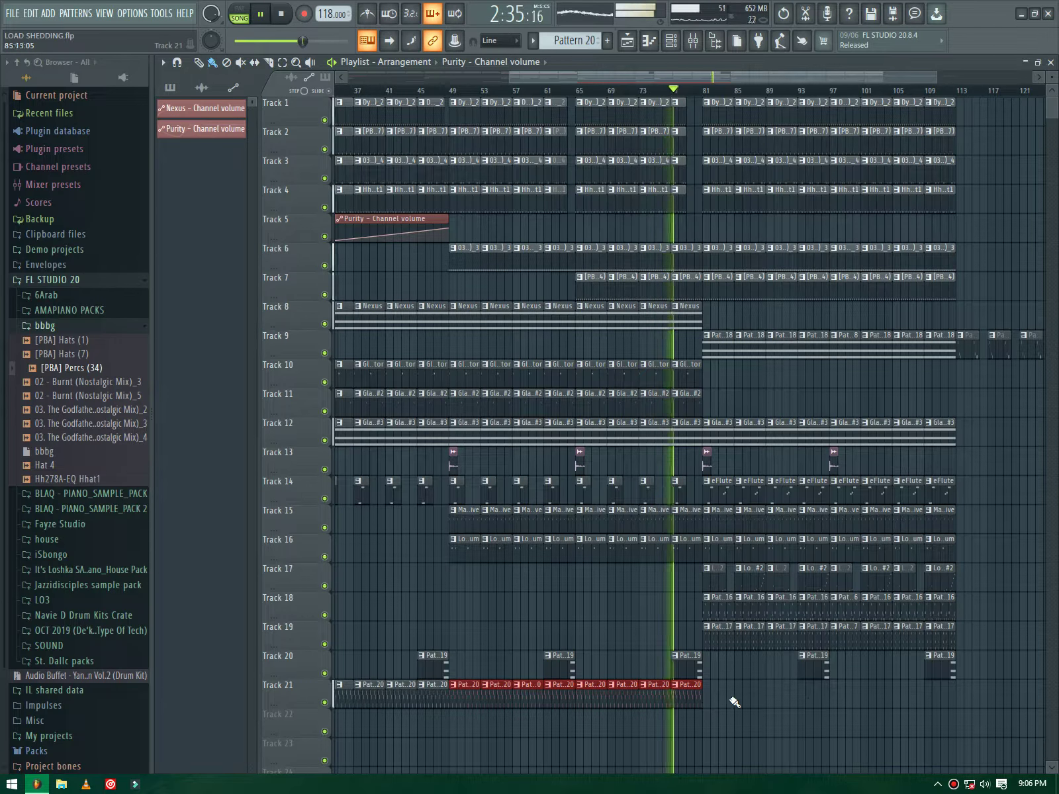
{"action": "scroll", "coordinate": [733, 703], "scroll_direction": "up", "scroll_amount": 5}
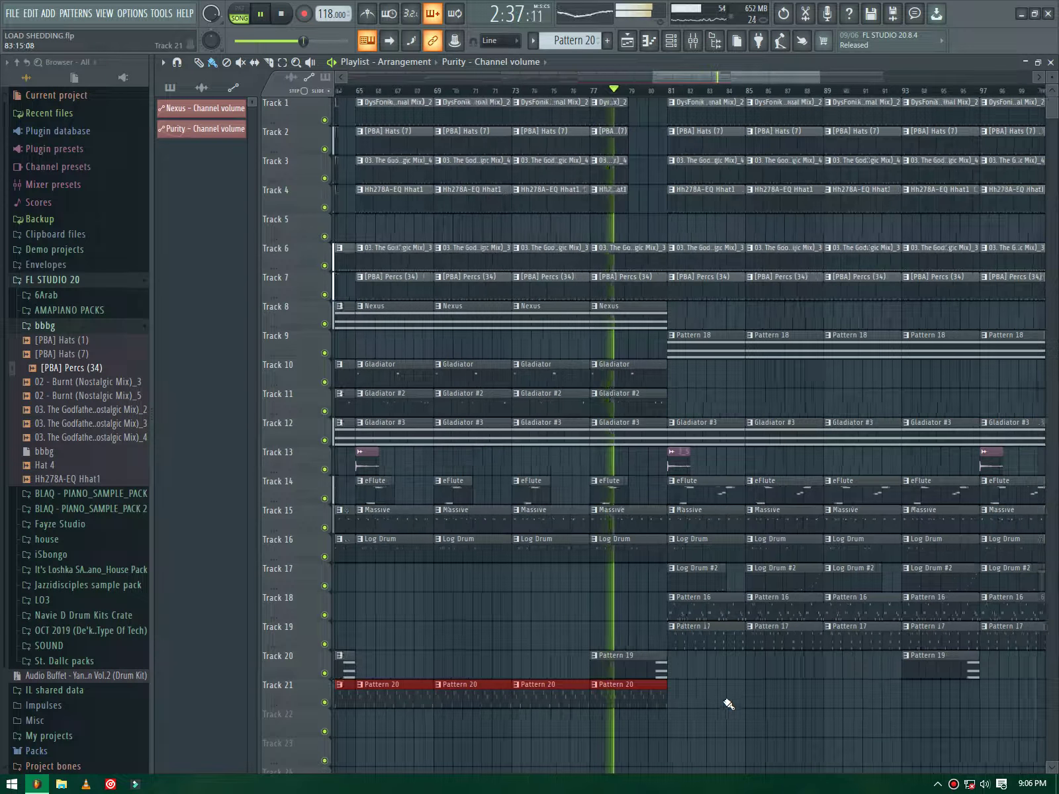
{"action": "scroll", "coordinate": [729, 705], "scroll_direction": "up", "scroll_amount": 1}
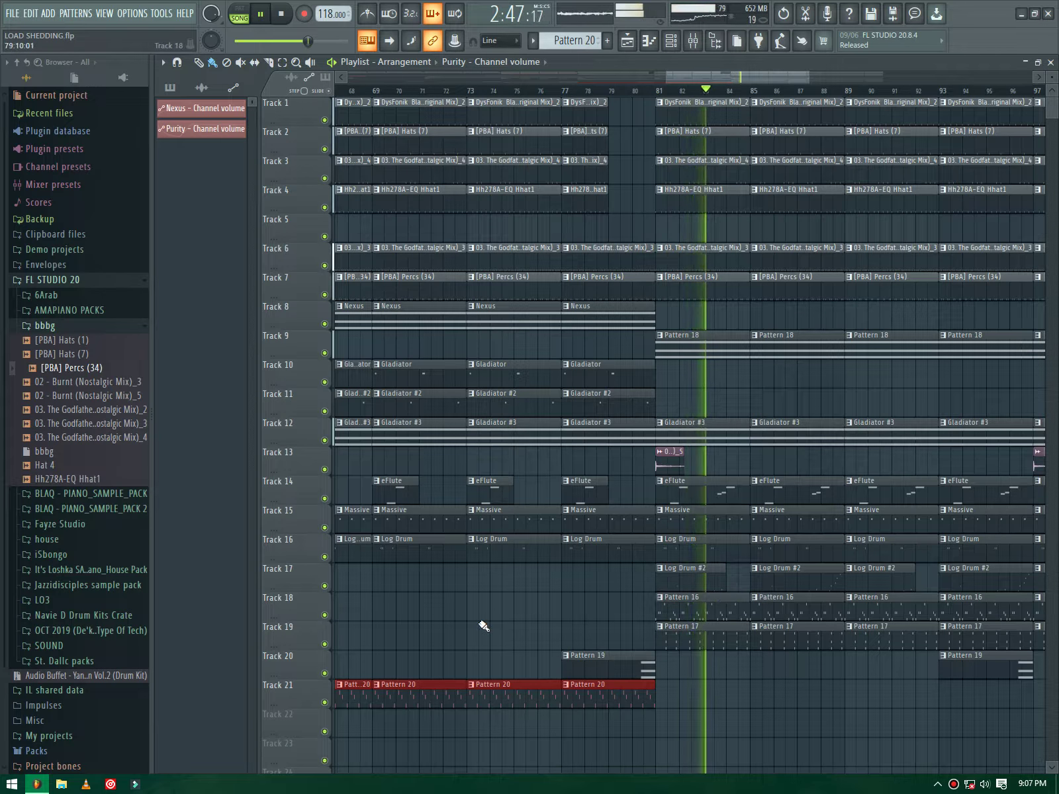
Step: Audition Track 18 solo, then delete its clips from bar 82 to 117
{"action": "right_click", "coordinate": [326, 615]}
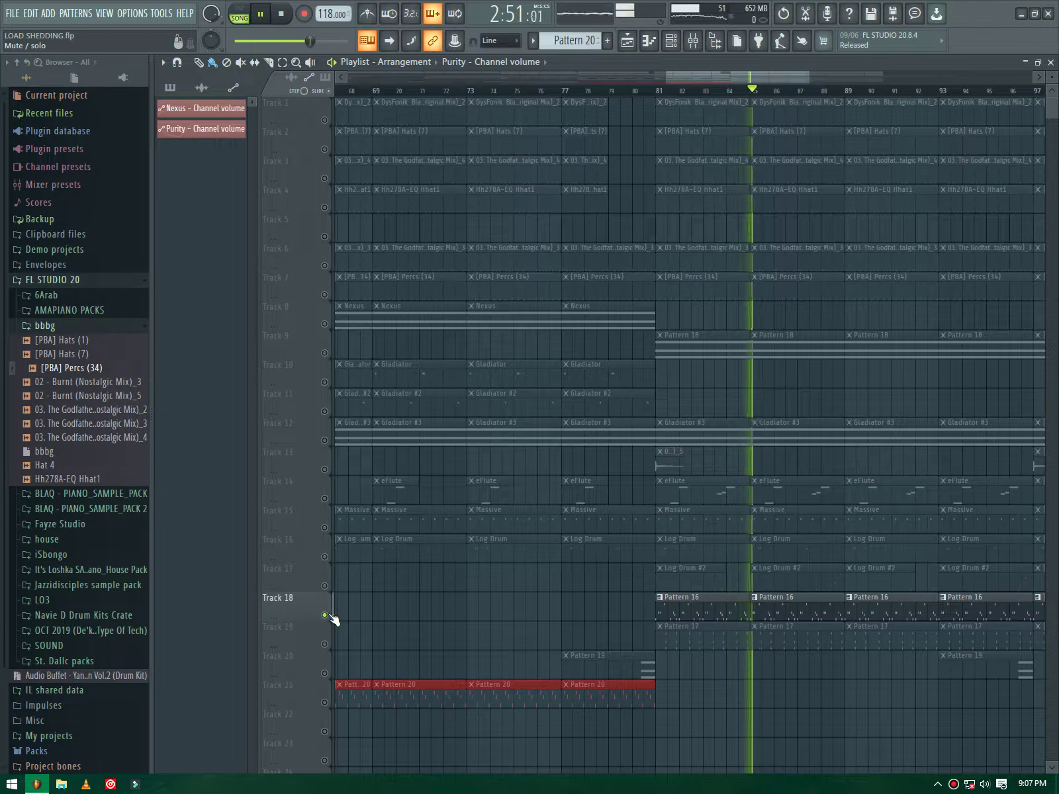
{"action": "right_click", "coordinate": [325, 615]}
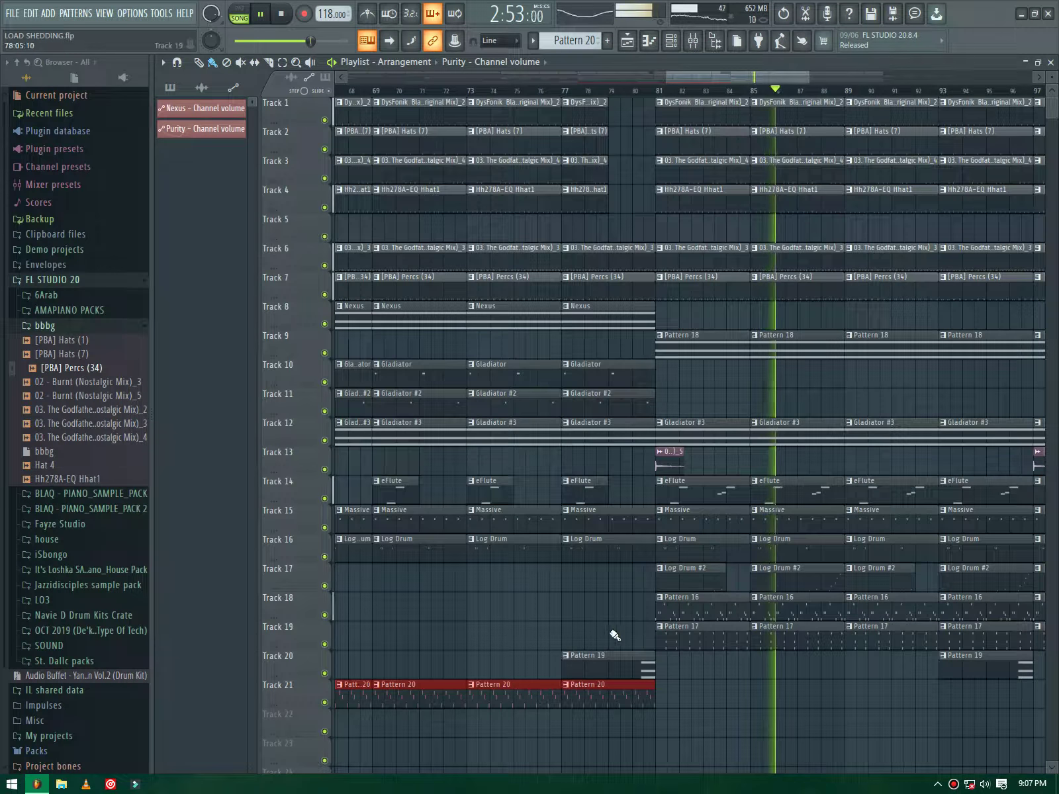
{"action": "scroll", "coordinate": [622, 635], "scroll_direction": "down", "scroll_amount": 6}
{"action": "left_click_drag", "start_coordinate": [739, 594], "coordinate": [918, 622]}
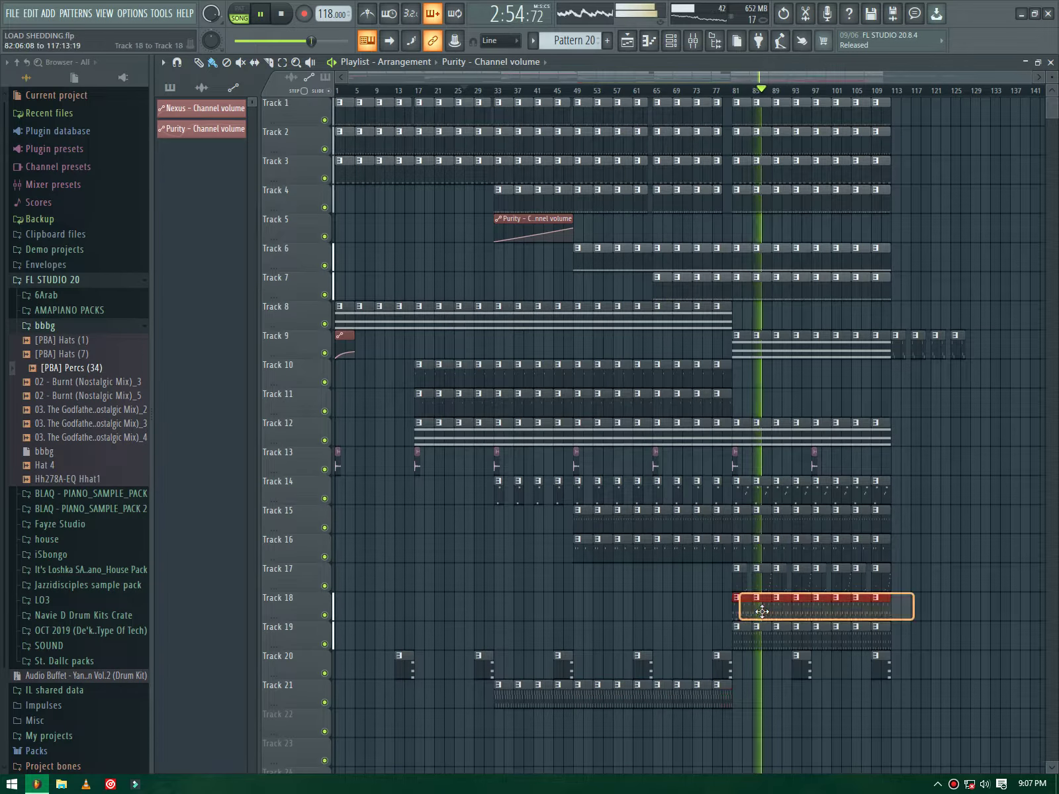
{"action": "key", "text": "Delete"}
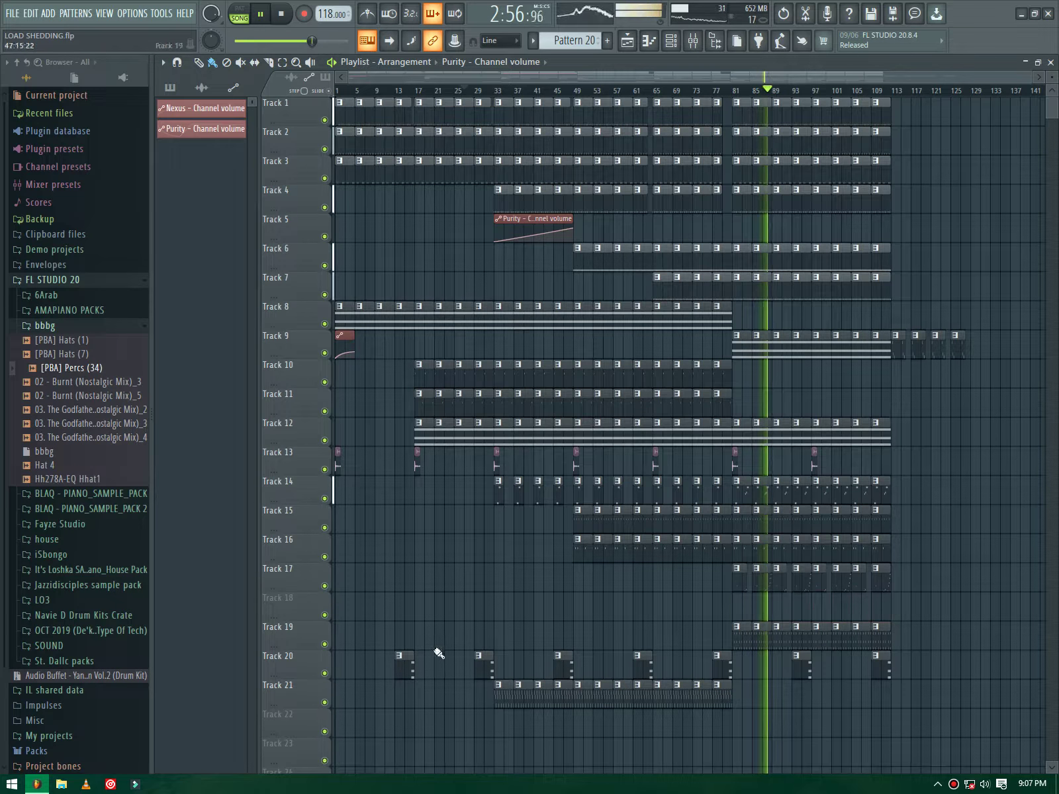
Step: Move the Track 19–21 clips up one track and duplicate the Pattern 20 clips past bar 81
{"action": "left_click_drag", "start_coordinate": [295, 644], "coordinate": [297, 697]}
{"action": "left_click_drag", "start_coordinate": [704, 693], "coordinate": [591, 685]}
{"action": "key", "text": "ctrl+b"}
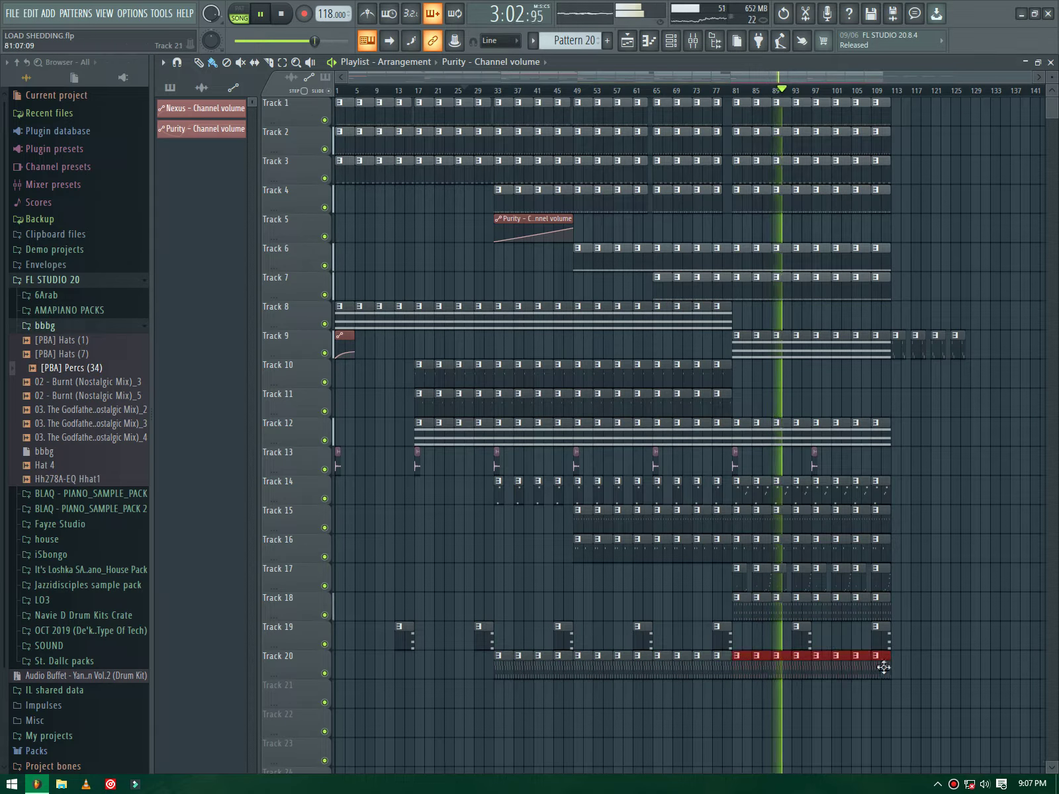
Step: Move Track 9's four clips at bars 113–127 up to Track 8
{"action": "scroll", "coordinate": [920, 645], "scroll_direction": "up", "scroll_amount": 2}
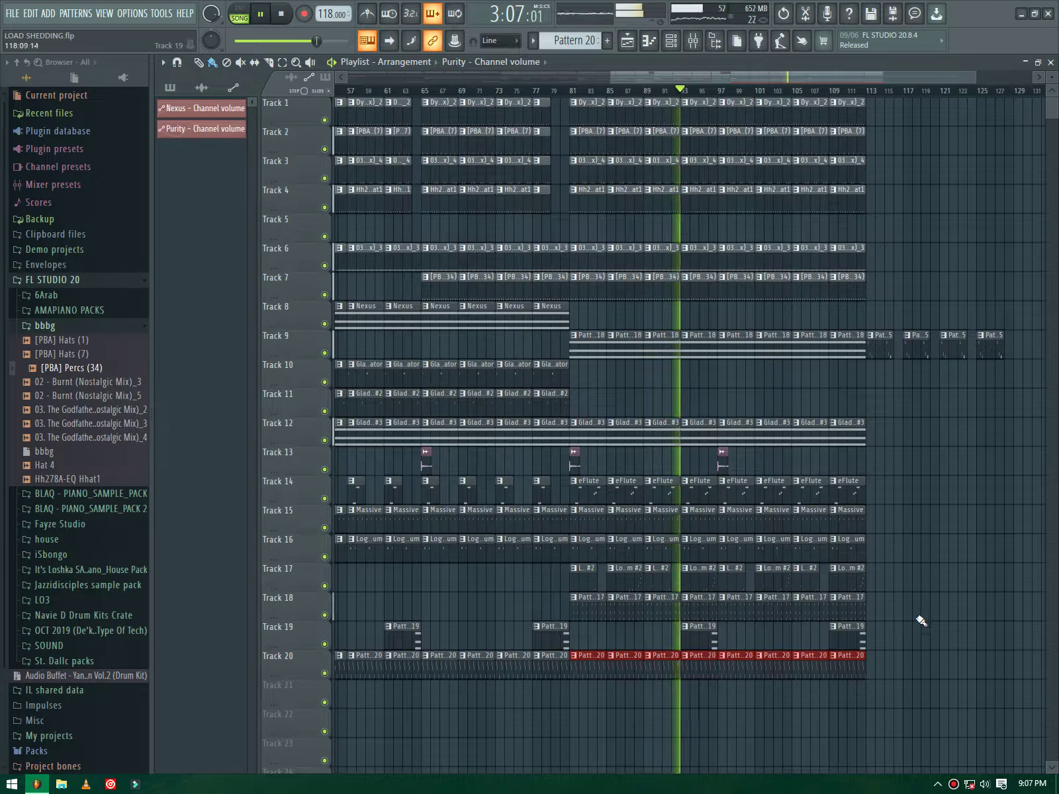
{"action": "scroll", "coordinate": [906, 617], "scroll_direction": "down", "scroll_amount": 1}
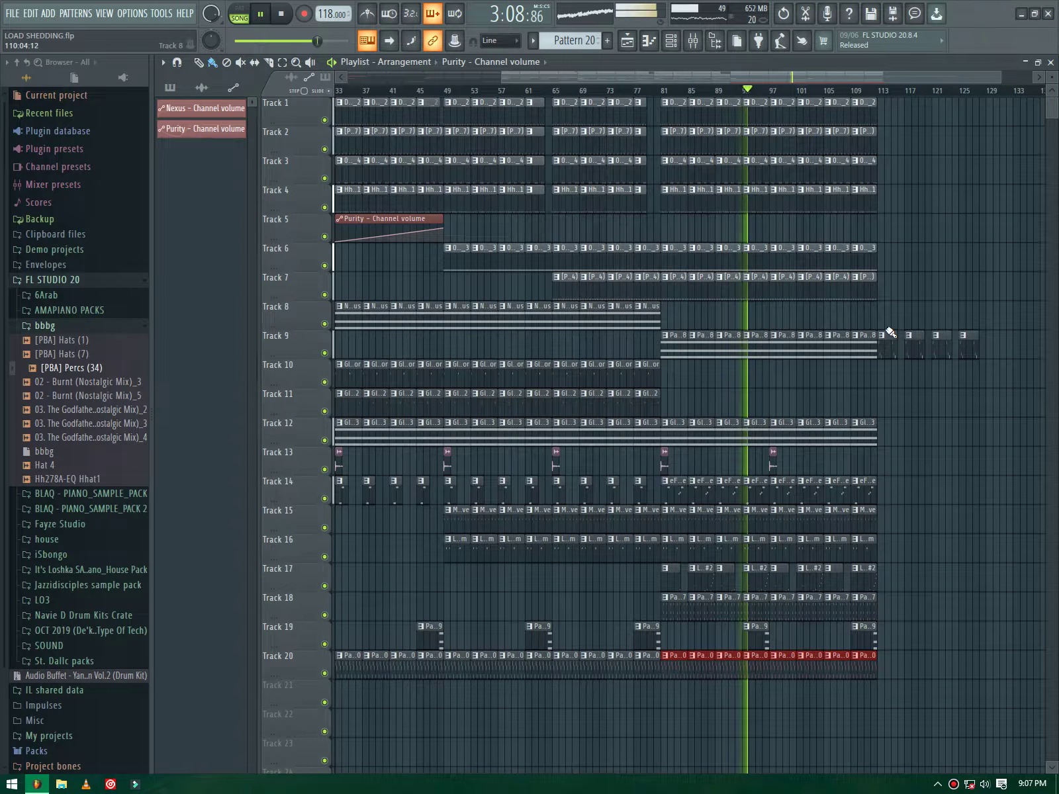
{"action": "scroll", "coordinate": [874, 337], "scroll_direction": "down", "scroll_amount": 1}
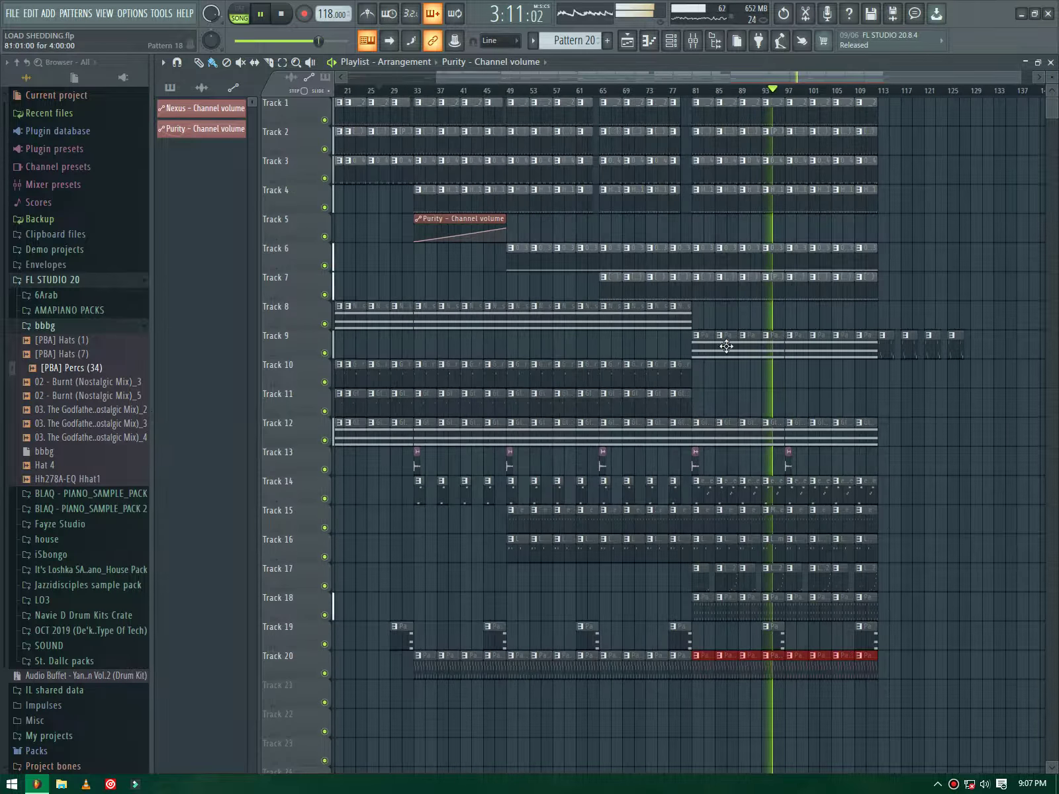
{"action": "left_click_drag", "start_coordinate": [890, 355], "coordinate": [956, 356]}
{"action": "key", "text": "shift+Up"}
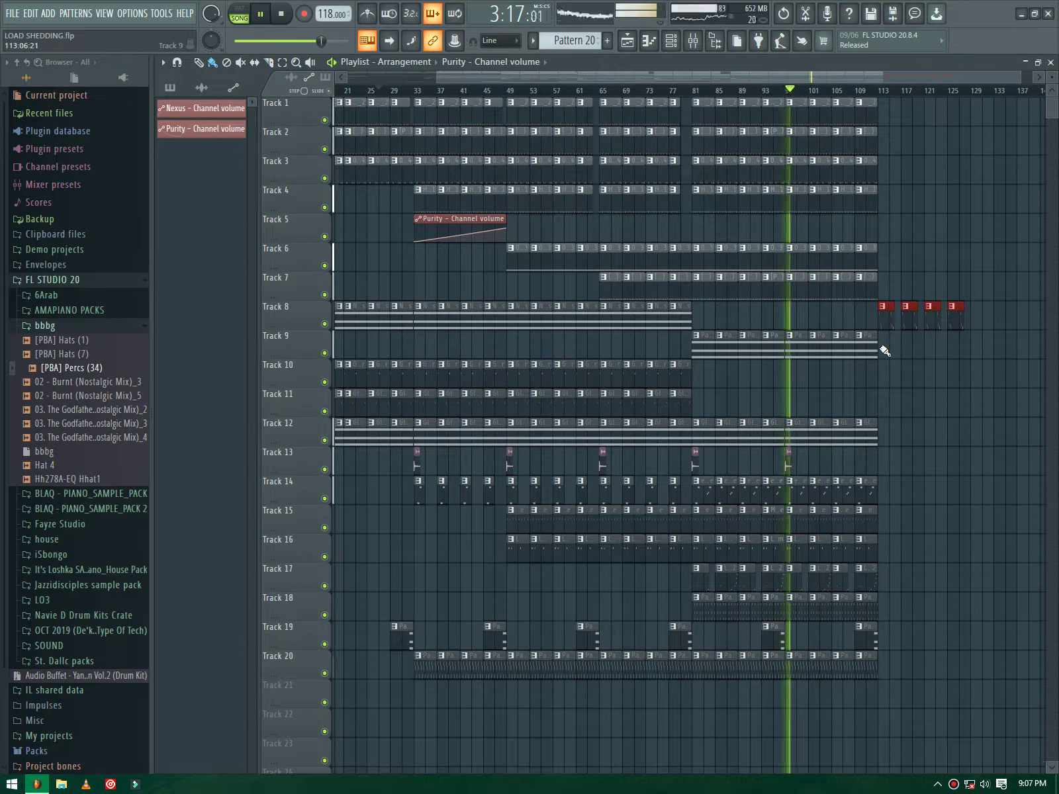
Step: Duplicate the last clips of Tracks 9 and 12 to fill bars 113–129
{"action": "left_click_drag", "start_coordinate": [877, 351], "coordinate": [774, 435]}
{"action": "left_click", "coordinate": [776, 433], "text": "ctrl"}
{"action": "left_click_drag", "start_coordinate": [882, 438], "coordinate": [887, 433]}
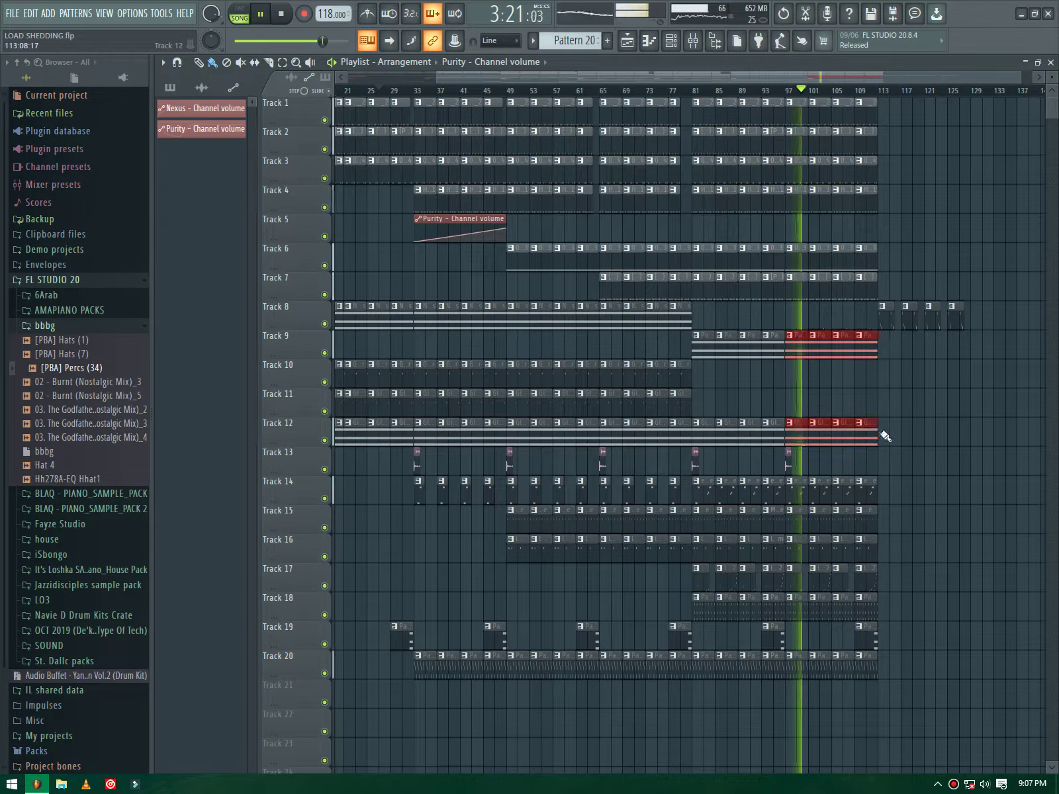
{"action": "key", "text": "ctrl+b"}
Step: Duplicate the final eFlute and Log Drum #2 clips through bar 129
{"action": "scroll", "coordinate": [984, 522], "scroll_direction": "up", "scroll_amount": 2}
{"action": "scroll", "coordinate": [983, 521], "scroll_direction": "up", "scroll_amount": 1}
{"action": "left_click_drag", "start_coordinate": [827, 501], "coordinate": [689, 477]}
{"action": "key", "text": "ctrl+b"}
{"action": "left_click_drag", "start_coordinate": [832, 563], "coordinate": [685, 590]}
{"action": "key", "text": "ctrl+b"}
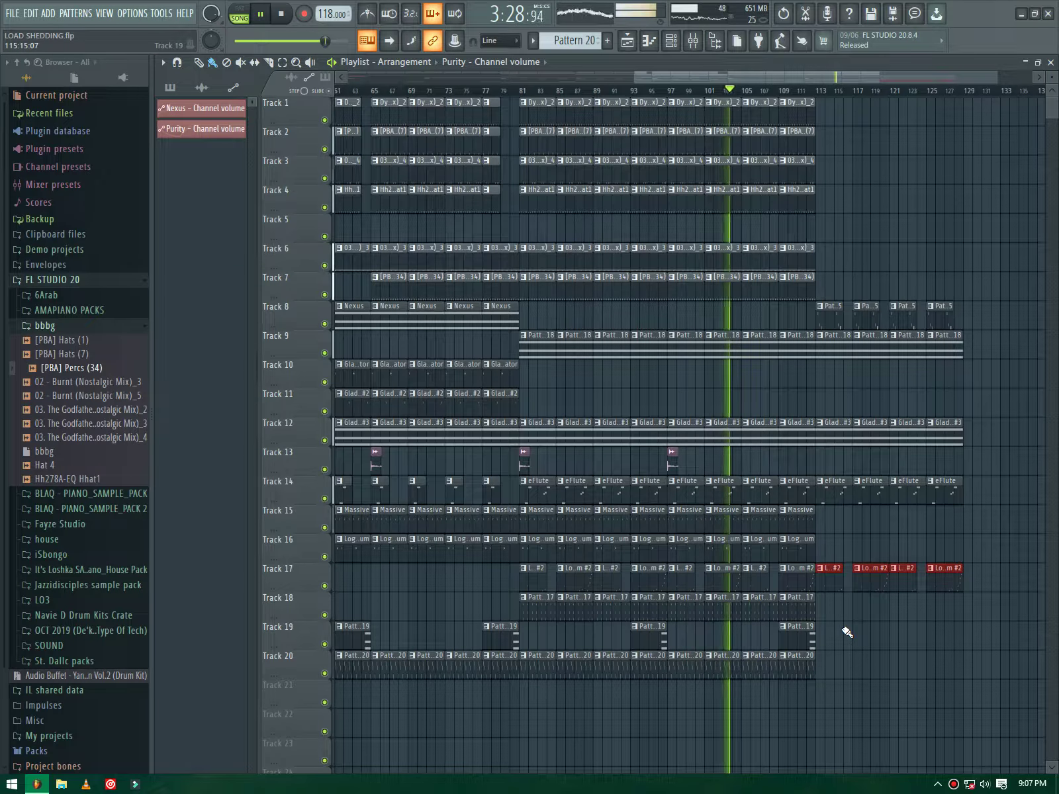
Step: Extend the last Pattern 19, Pattern 20, Massive and Log Drum clips onward to bar 129
{"action": "left_click_drag", "start_coordinate": [822, 622], "coordinate": [691, 688]}
{"action": "key", "text": "ctrl+b"}
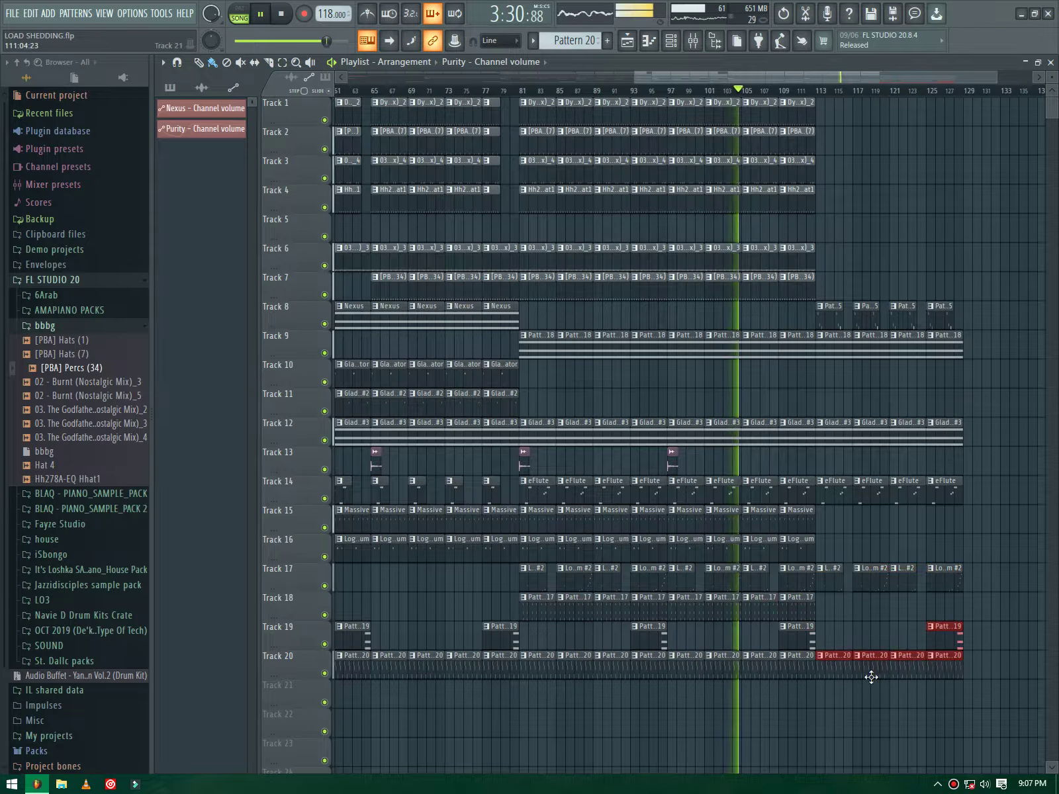
{"action": "scroll", "coordinate": [742, 559], "scroll_direction": "up", "scroll_amount": 2}
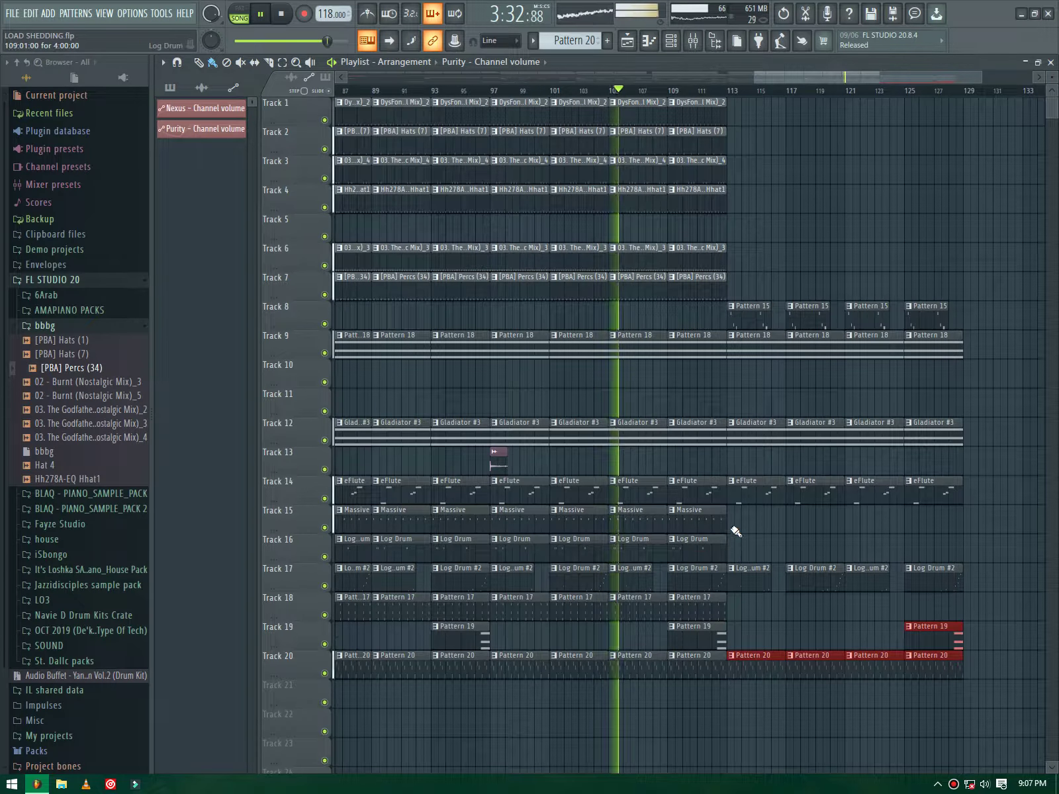
{"action": "left_click_drag", "start_coordinate": [728, 562], "coordinate": [549, 501]}
{"action": "key", "text": "ctrl+b"}
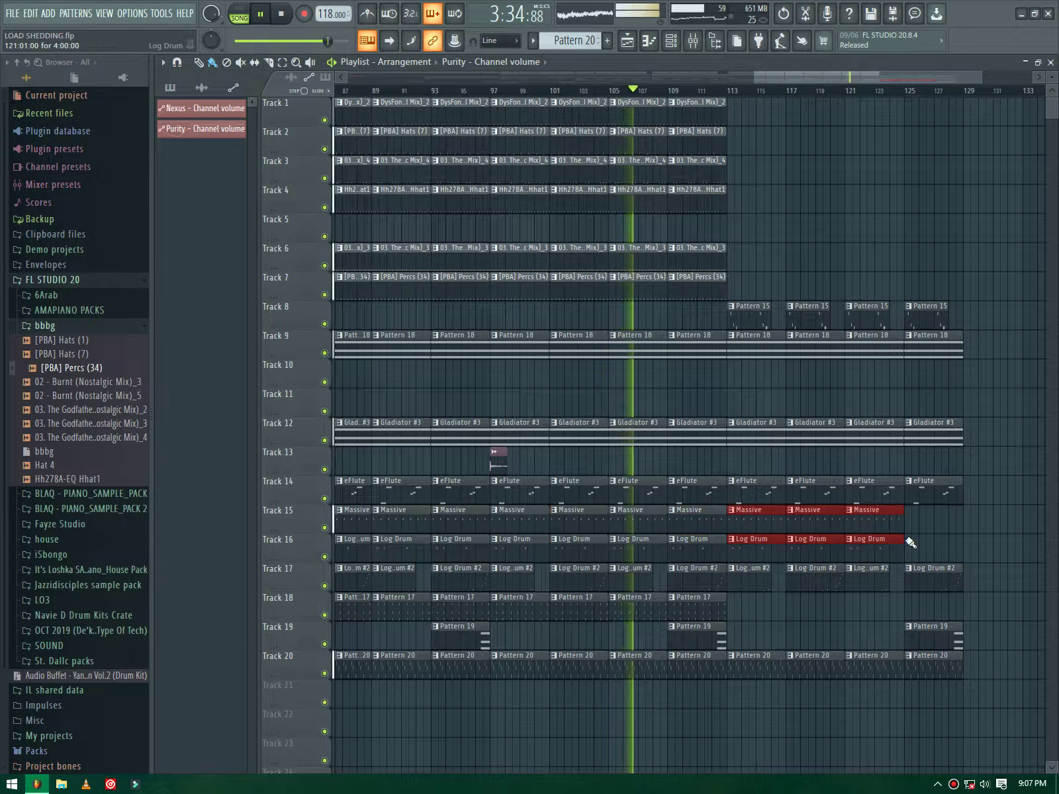
{"action": "left_click_drag", "start_coordinate": [908, 561], "coordinate": [864, 504]}
{"action": "key", "text": "ctrl+b"}
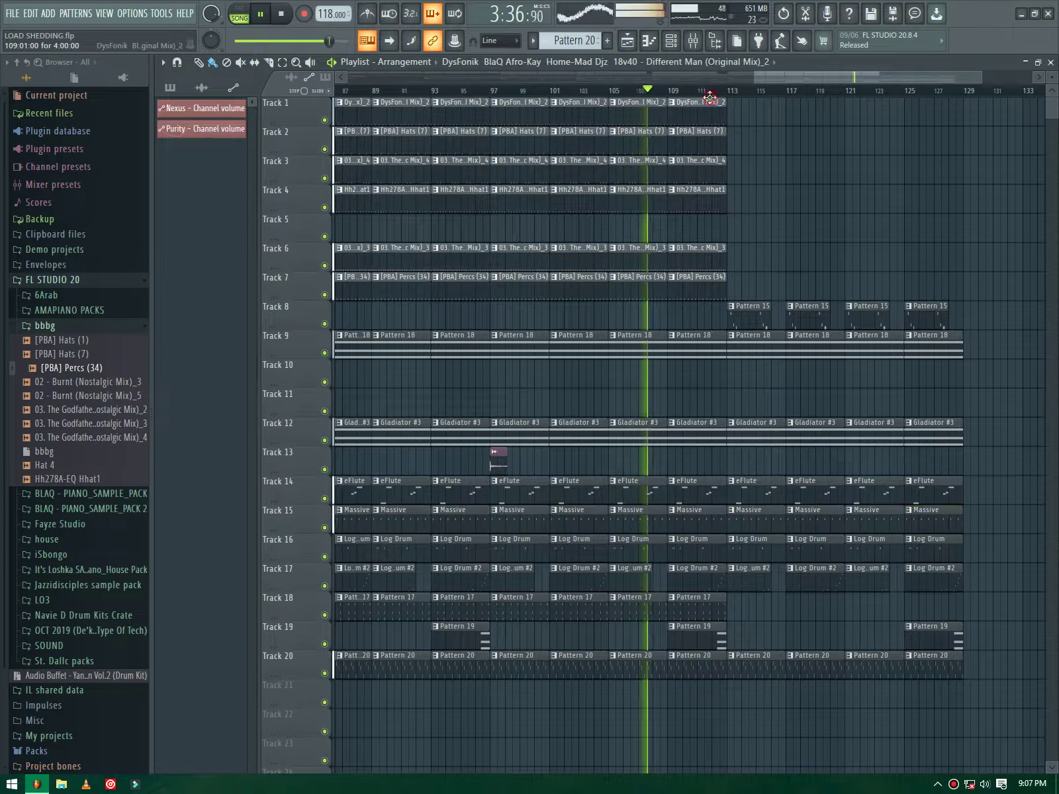
{"action": "left_click", "coordinate": [710, 108]}
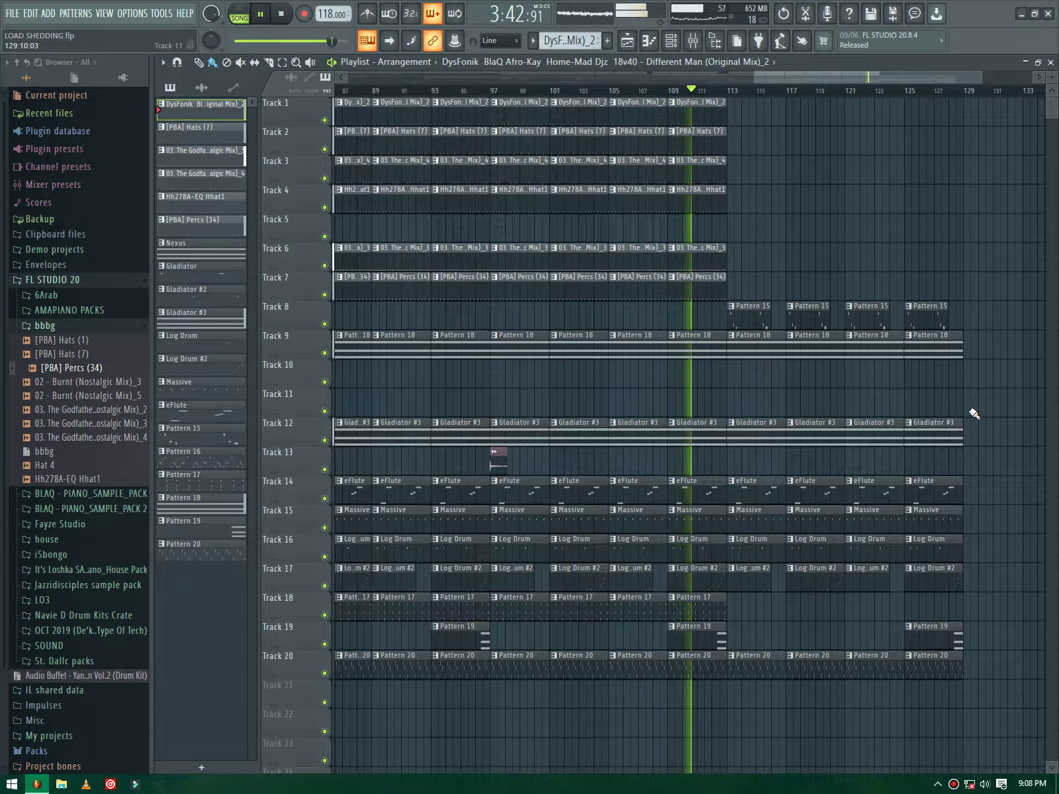
Step: Delete the Pattern 18 and Gladiator #3 clips at bars 121 and 125
{"action": "key", "text": "F11"}
{"action": "key", "text": "F11"}
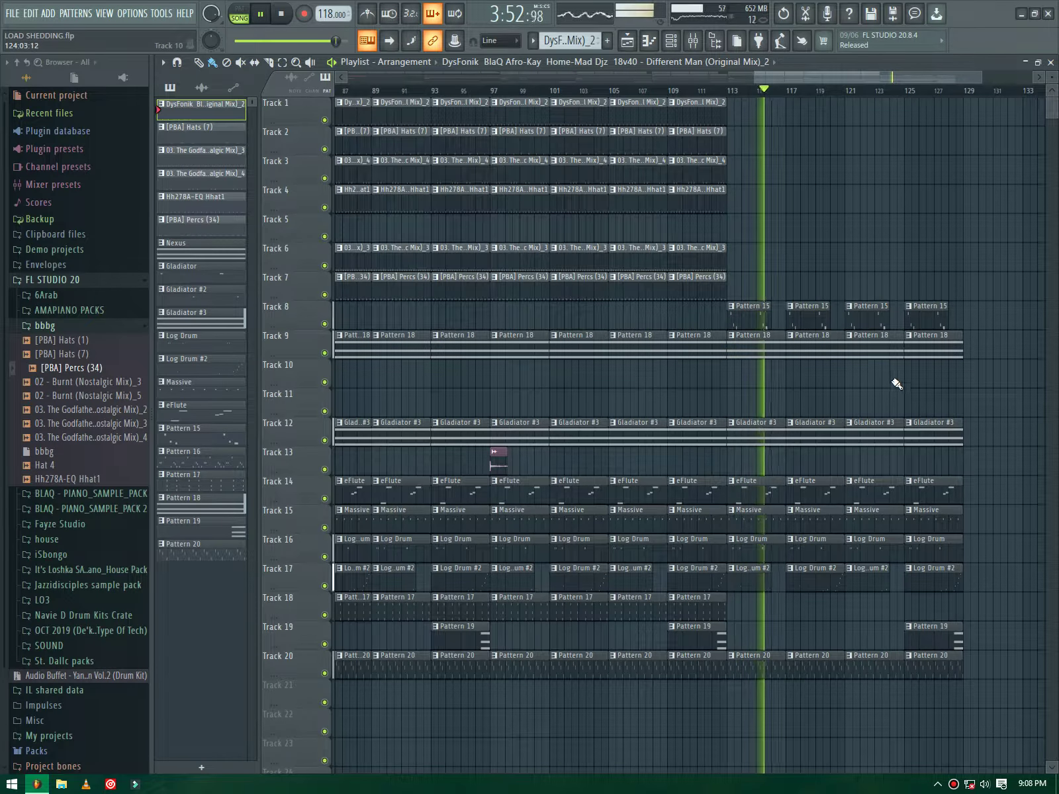
{"action": "scroll", "coordinate": [867, 401], "scroll_direction": "down", "scroll_amount": 1}
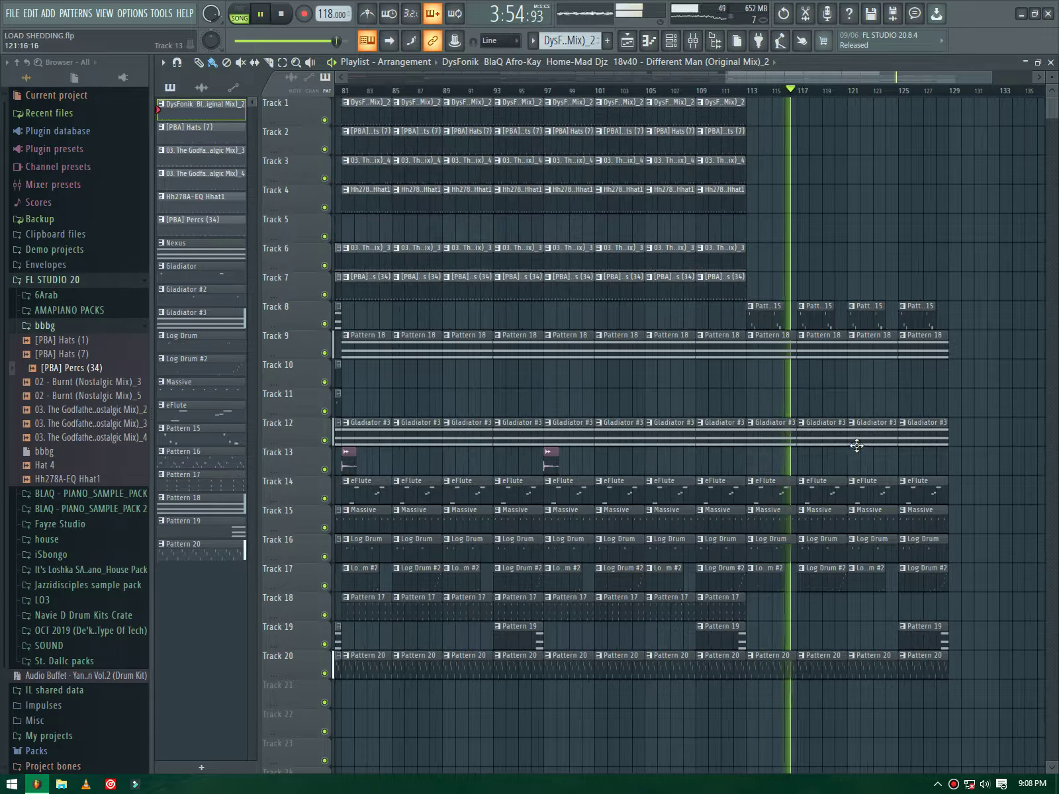
{"action": "right_click", "coordinate": [865, 355]}
{"action": "right_click", "coordinate": [922, 356]}
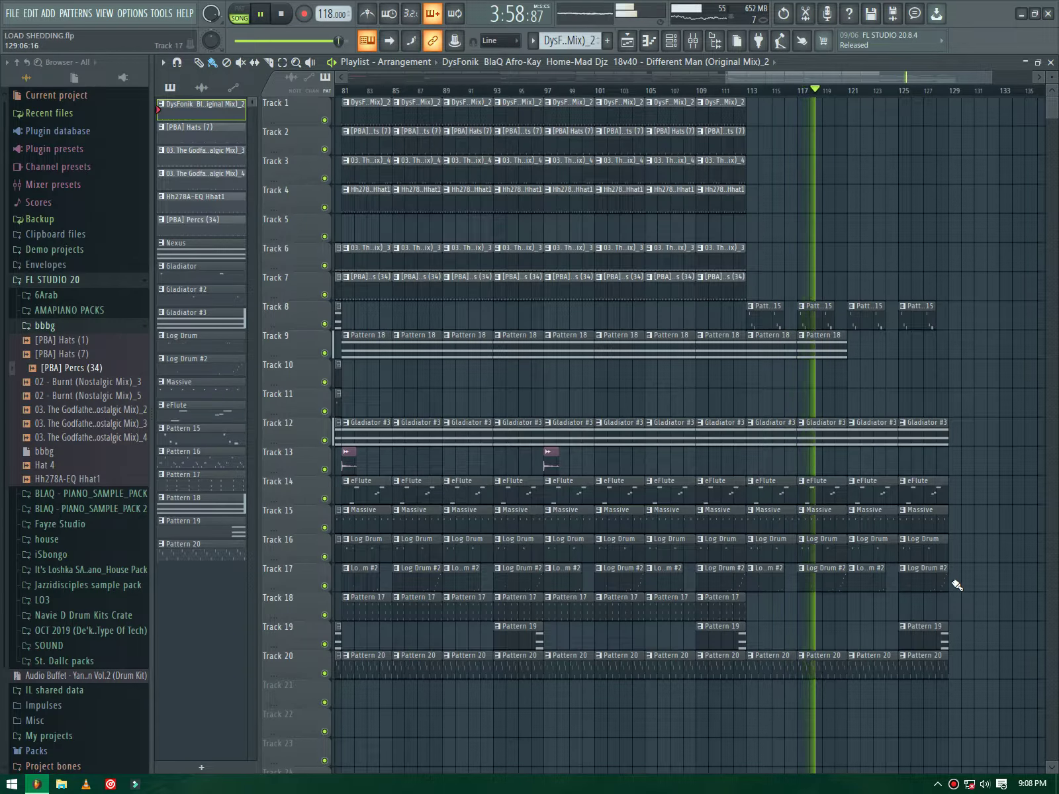
{"action": "scroll", "coordinate": [958, 587], "scroll_direction": "up", "scroll_amount": 1}
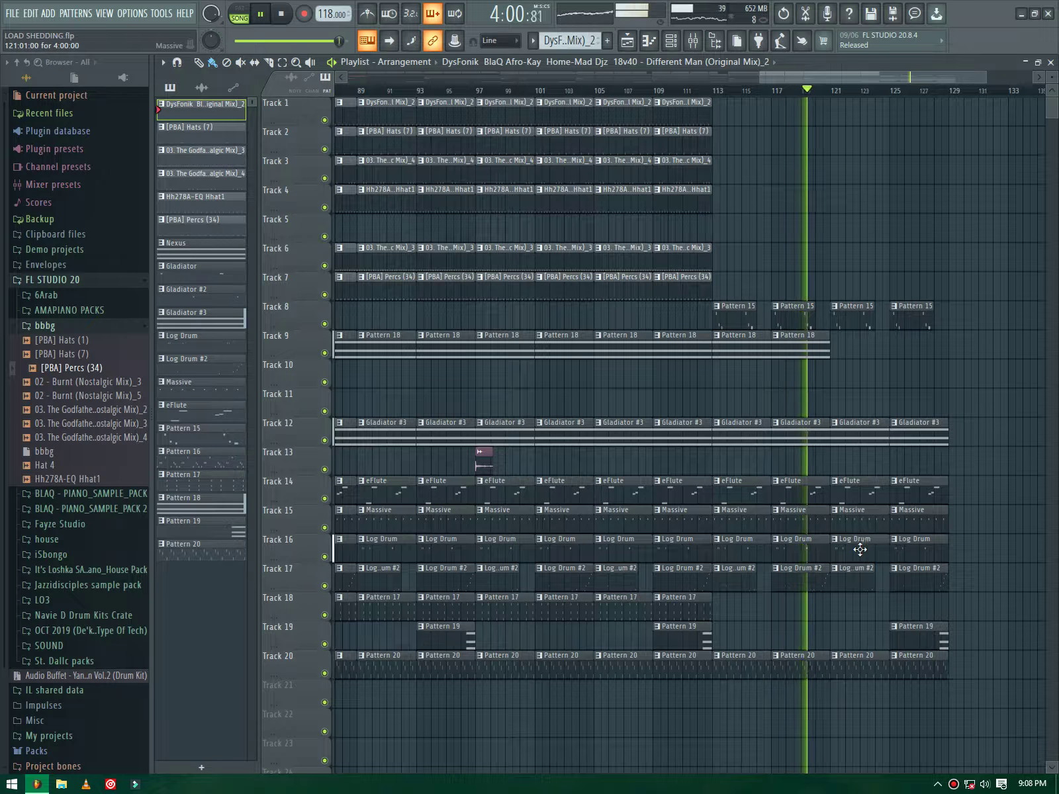
{"action": "right_click", "coordinate": [861, 432]}
{"action": "right_click", "coordinate": [923, 433]}
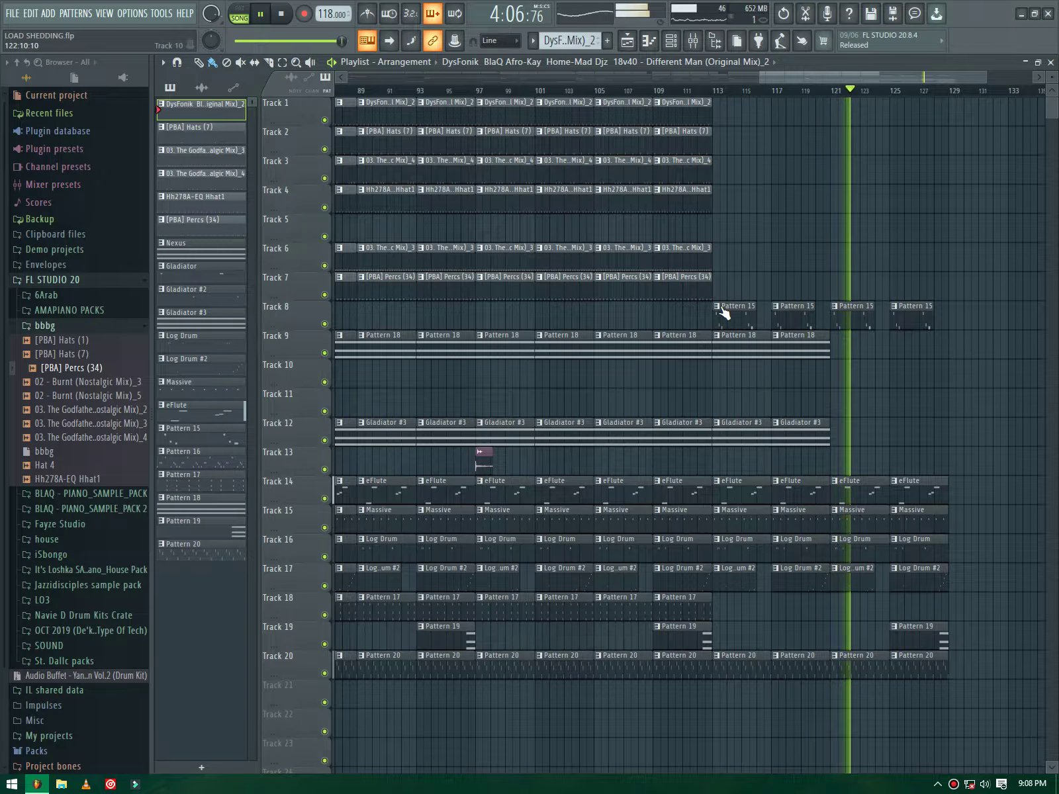
Step: Paint a [PBA] Percs (34) clip at bar 125 on Track 7
{"action": "left_click", "coordinate": [685, 283]}
{"action": "left_click", "coordinate": [895, 283]}
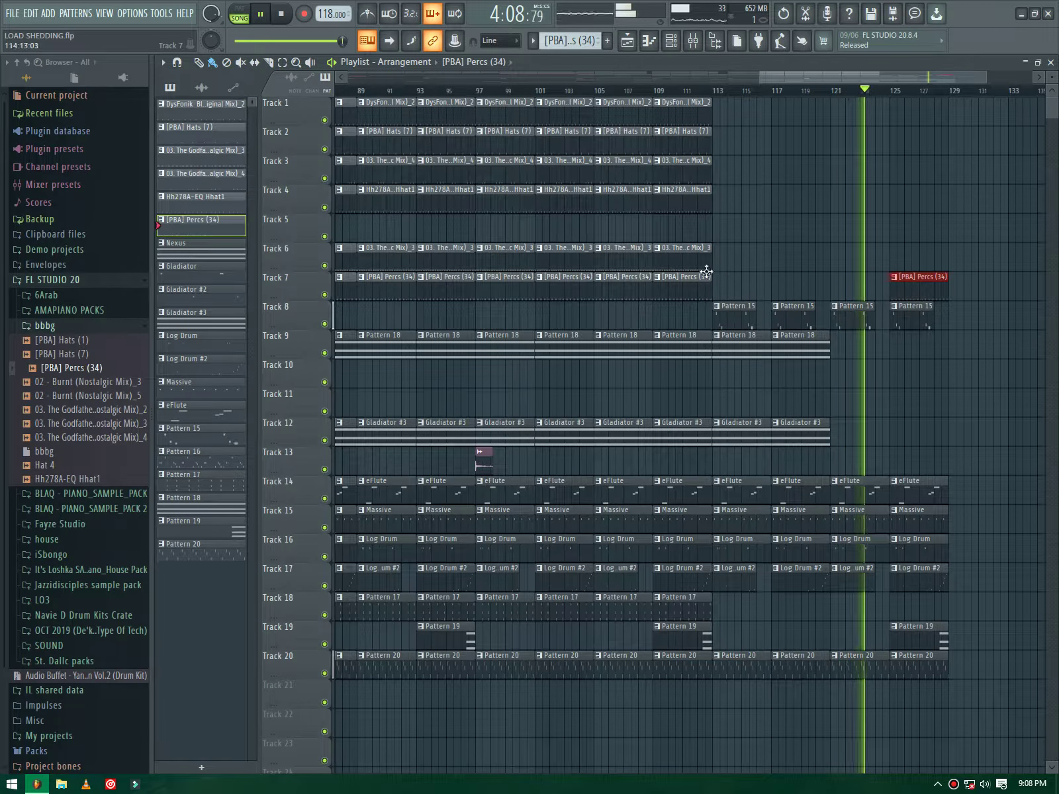
{"action": "scroll", "coordinate": [824, 257], "scroll_direction": "down", "scroll_amount": 10}
{"action": "left_click_drag", "start_coordinate": [1053, 198], "coordinate": [1053, 118]}
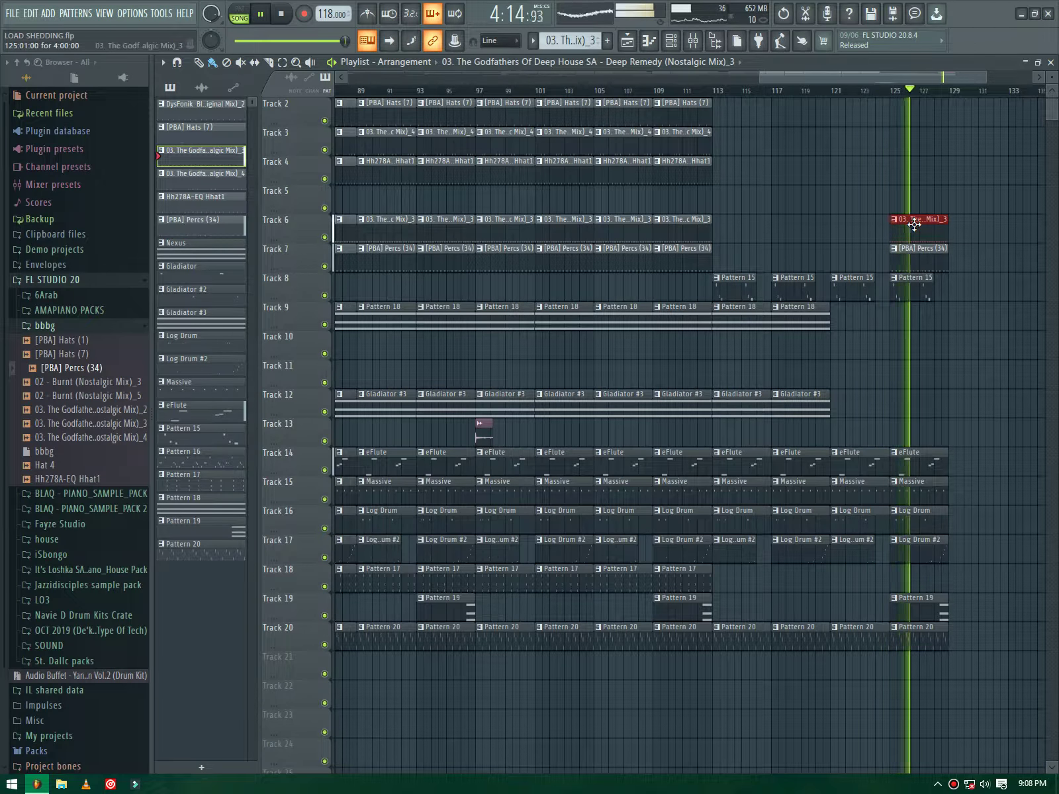
Step: Repeat the clip block at bar 125 and copy the Track 10–11 clips to bars 121–136
{"action": "scroll", "coordinate": [946, 264], "scroll_direction": "up", "scroll_amount": 1}
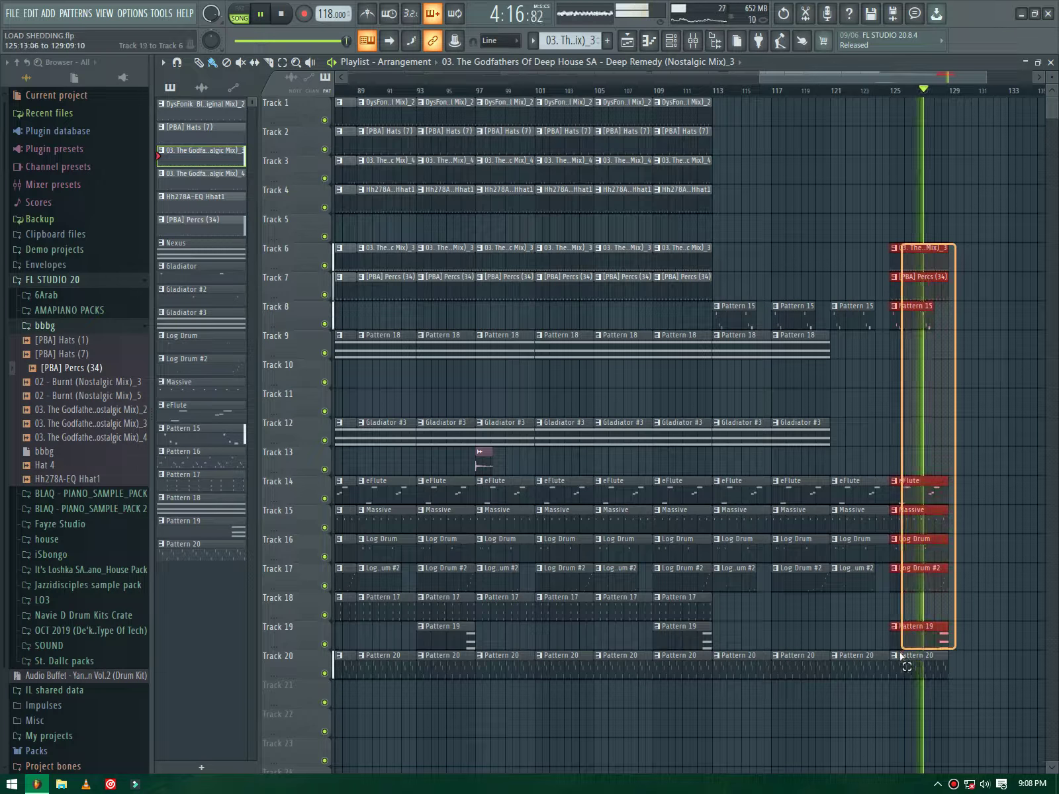
{"action": "left_click_drag", "start_coordinate": [899, 668], "coordinate": [900, 669]}
{"action": "key", "text": "ctrl+b"}
{"action": "key", "text": "ctrl+b"}
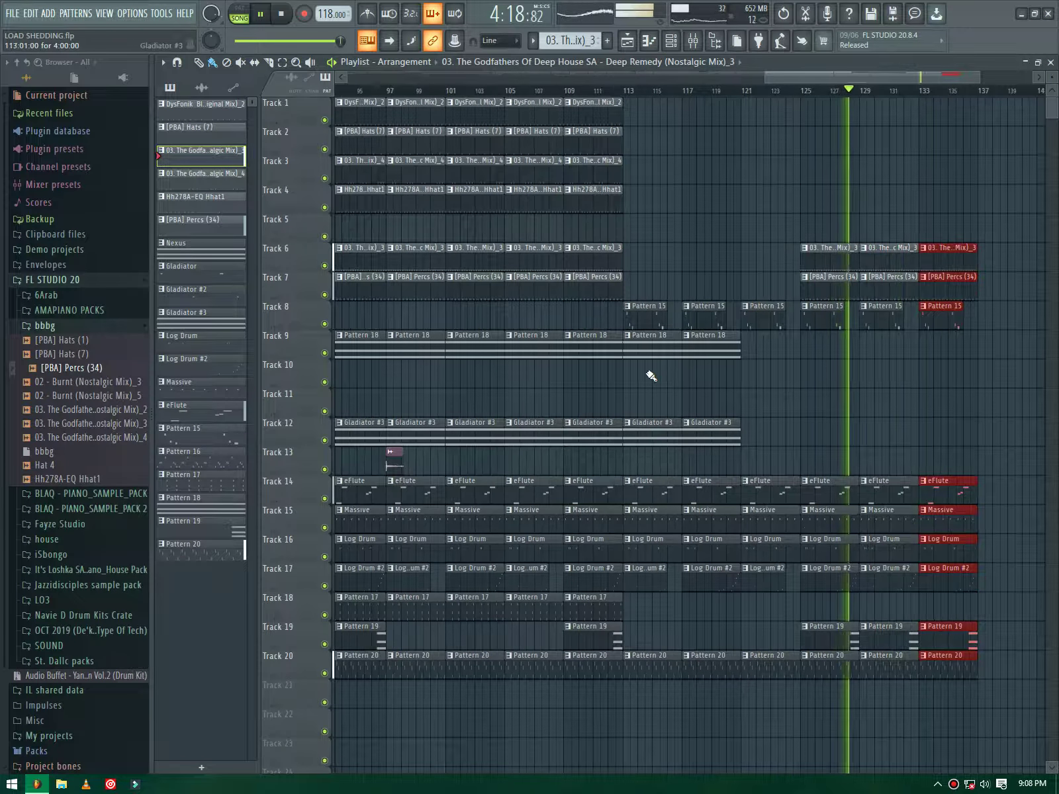
{"action": "scroll", "coordinate": [650, 376], "scroll_direction": "down", "scroll_amount": 1}
{"action": "scroll", "coordinate": [582, 352], "scroll_direction": "down", "scroll_amount": 3}
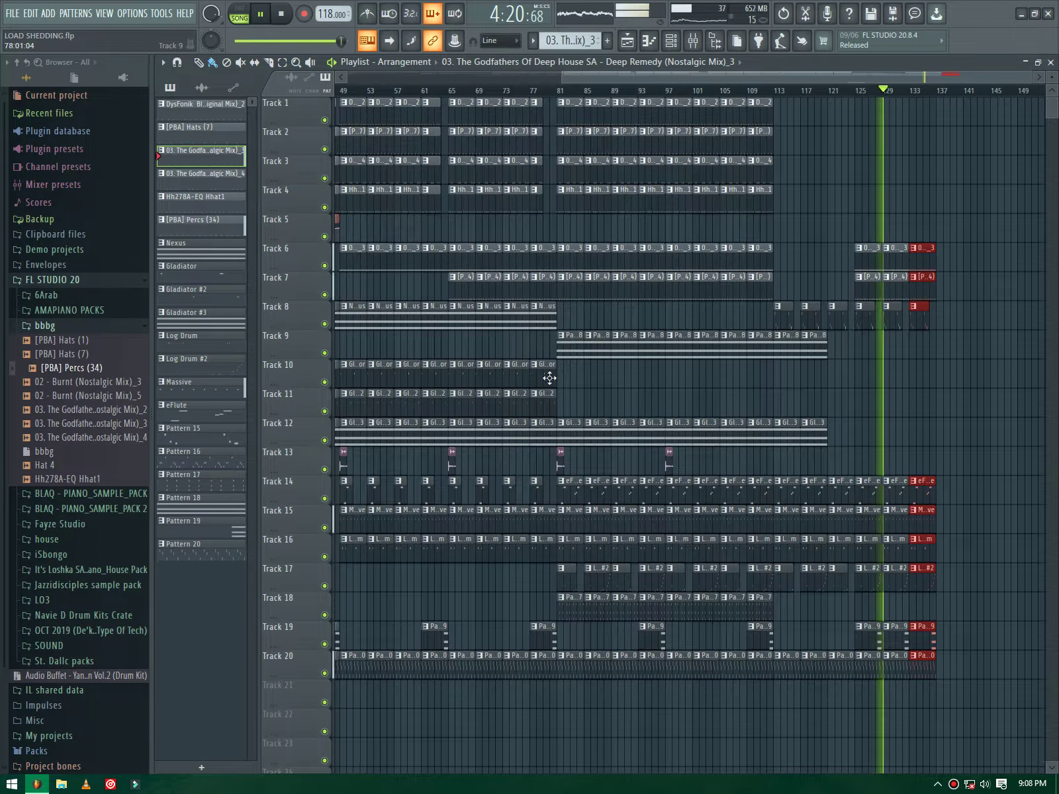
{"action": "mouse_move", "coordinate": [549, 375]}
{"action": "left_mouse_down"}
{"action": "mouse_move", "coordinate": [473, 417]}
{"action": "mouse_move", "coordinate": [456, 413]}
{"action": "mouse_move", "coordinate": [841, 418]}
{"action": "left_mouse_up"}
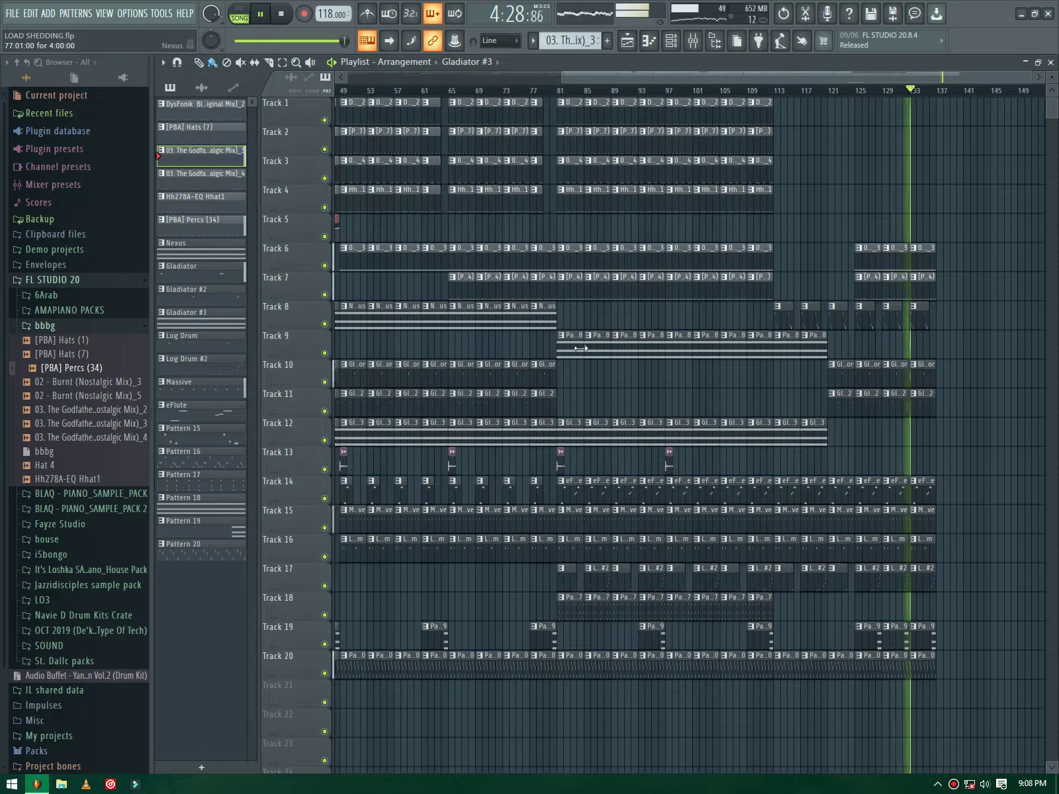
Step: Copy the main section to start at bar 137 and repeat it through bar 201
{"action": "left_click_drag", "start_coordinate": [767, 676], "coordinate": [561, 86]}
{"action": "left_click_drag", "start_coordinate": [567, 350], "coordinate": [947, 323]}
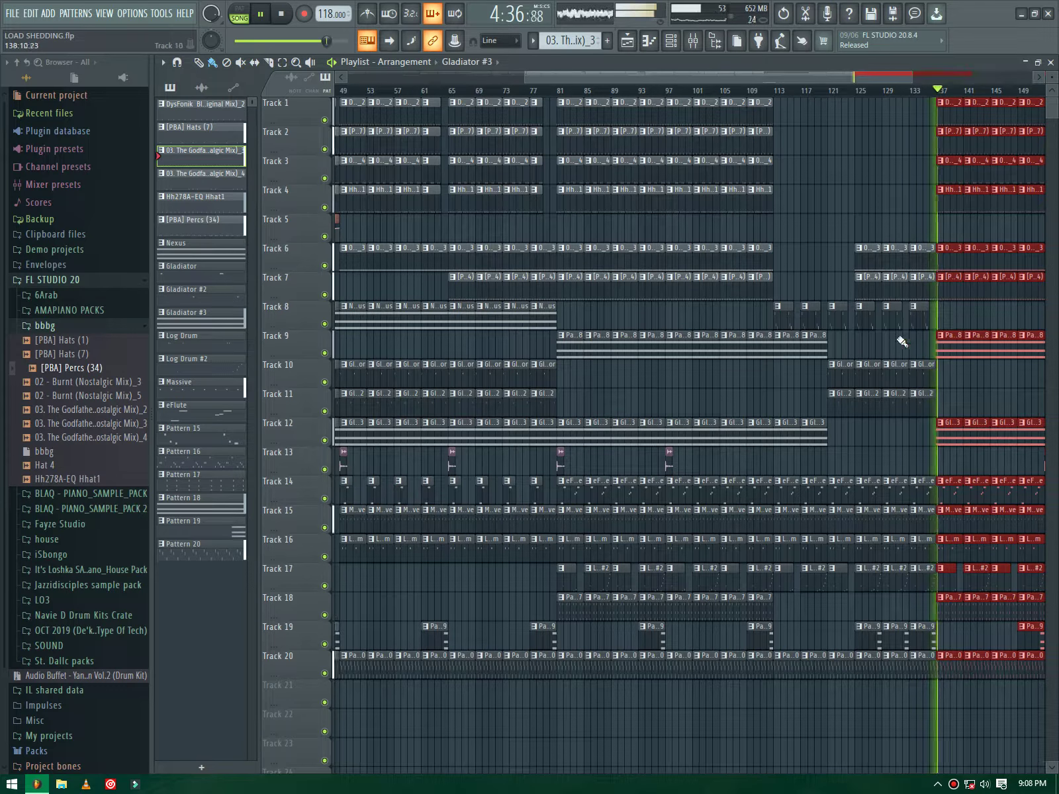
{"action": "left_click_drag", "start_coordinate": [720, 80], "coordinate": [880, 173]}
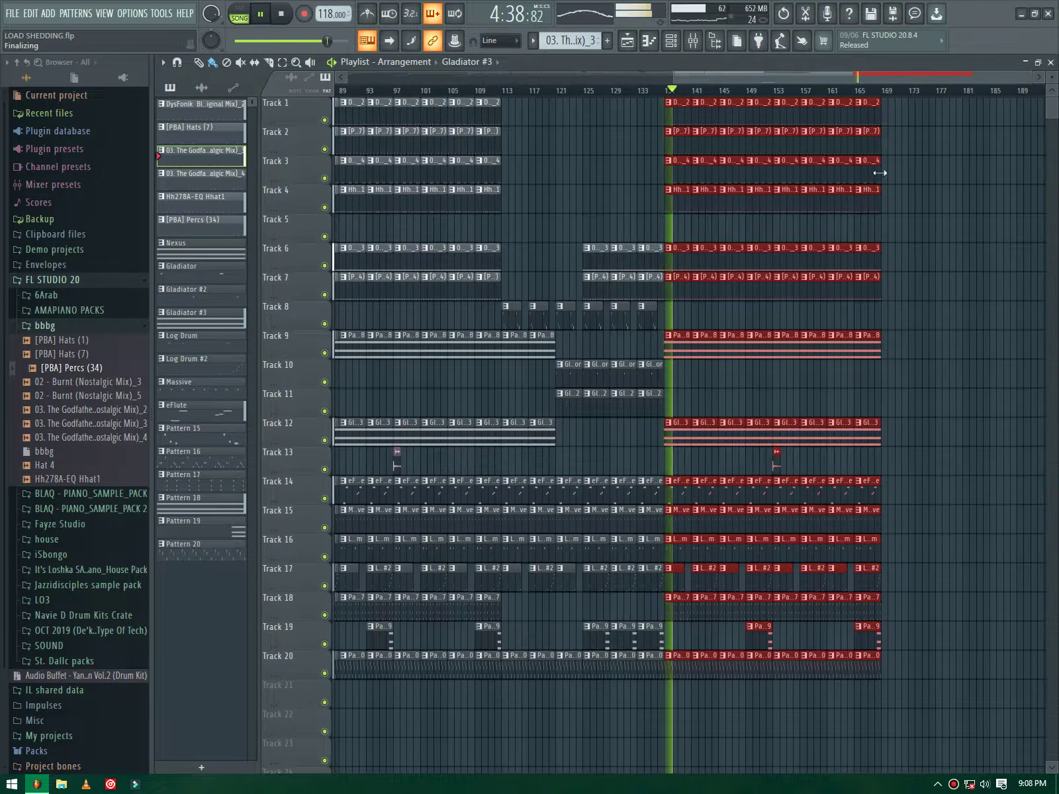
{"action": "key", "text": "ctrl+b"}
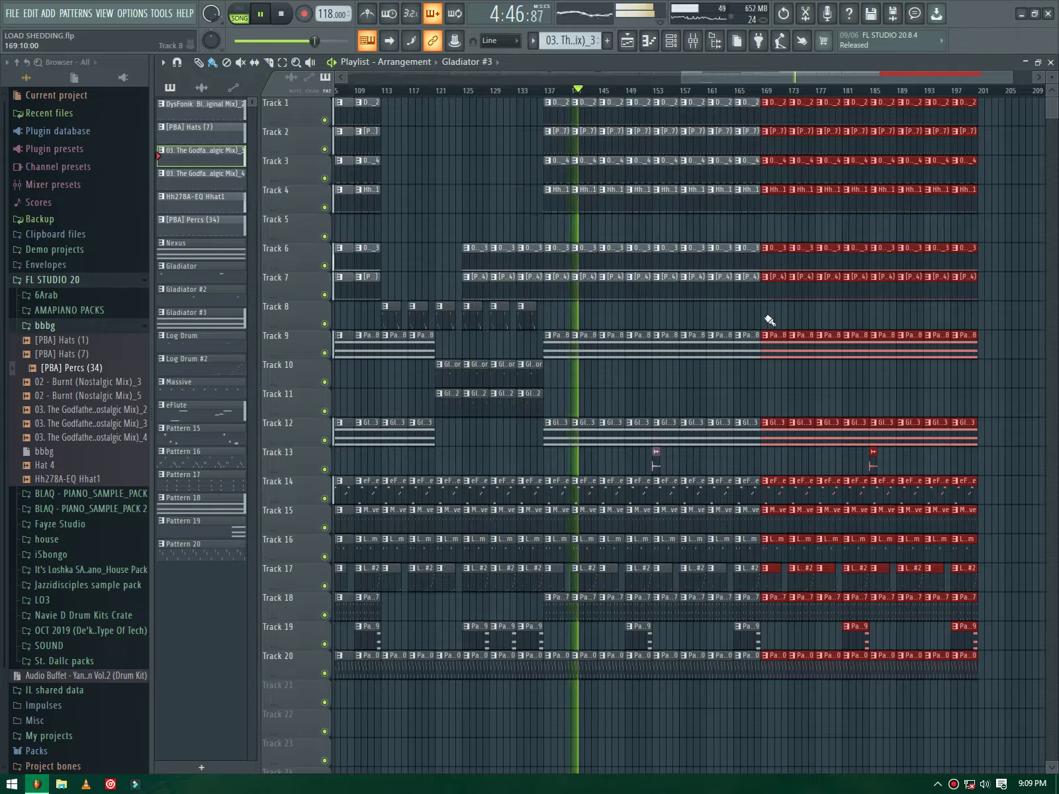
Step: Delete bars 169–175 on Tracks 1–7 to create a break
{"action": "left_click_drag", "start_coordinate": [769, 321], "coordinate": [816, 96]}
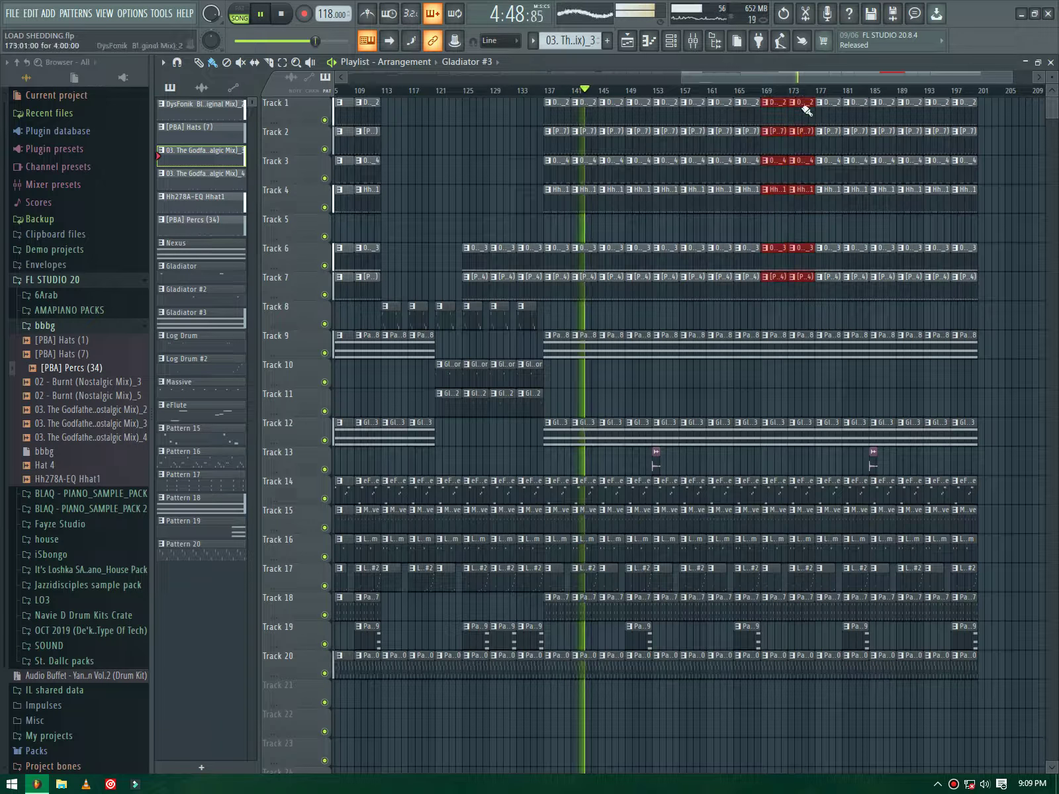
{"action": "key", "text": "Delete"}
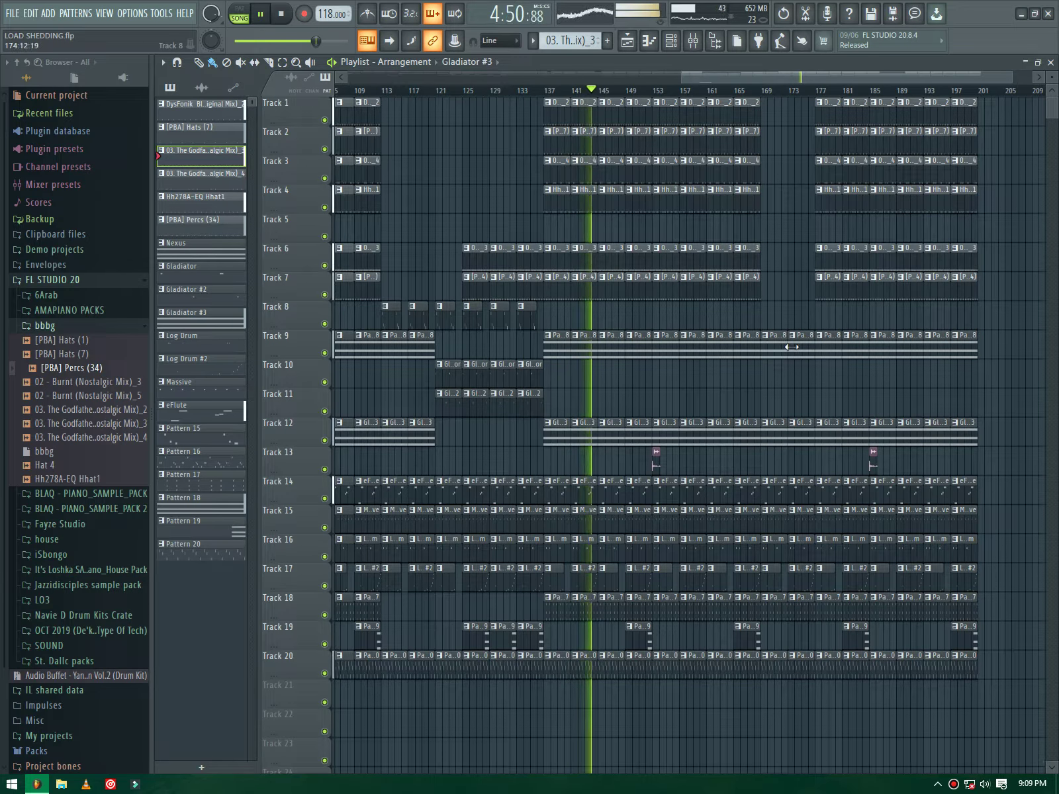
{"action": "scroll", "coordinate": [796, 504], "scroll_direction": "down", "scroll_amount": 2}
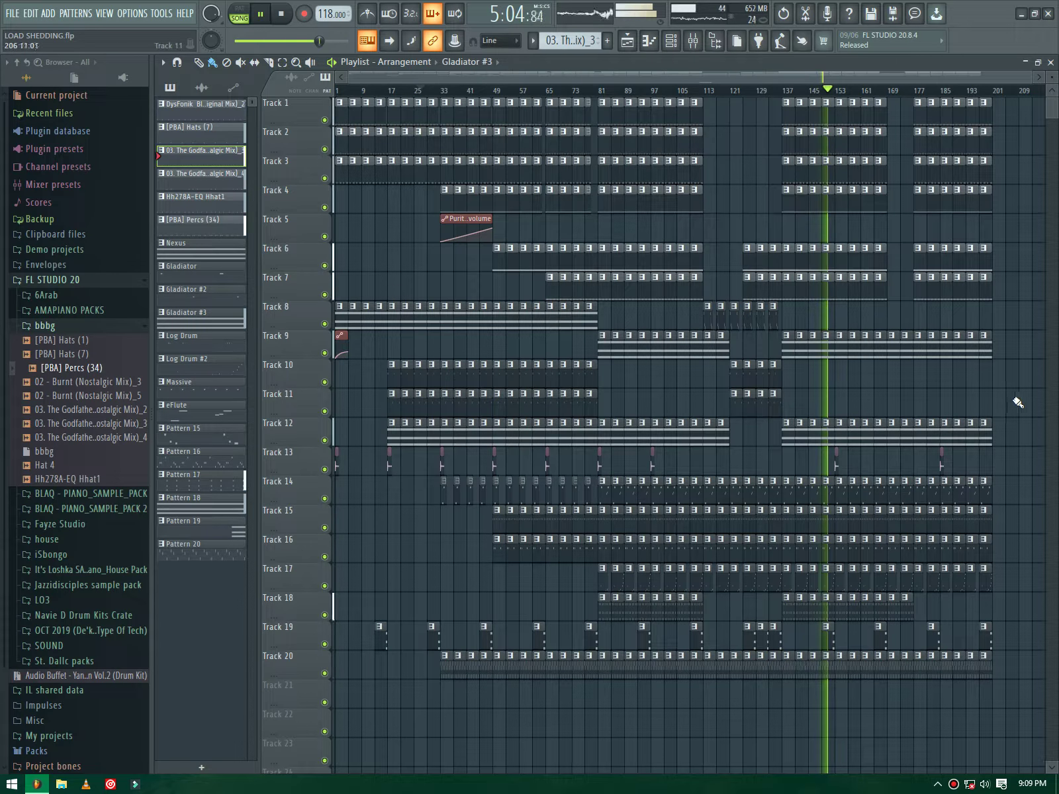
{"action": "scroll", "coordinate": [1017, 351], "scroll_direction": "up", "scroll_amount": 4}
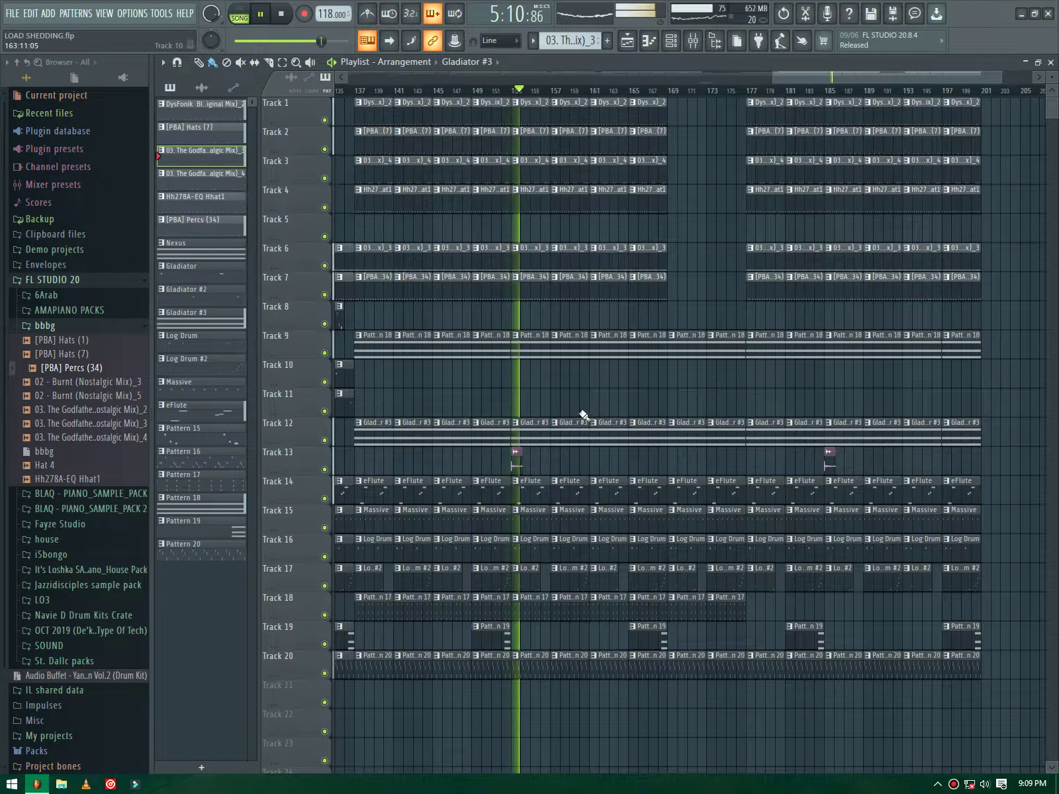
Step: Erase four Gladiator #3 clips on Track 12 and four Massive clips on Track 15
{"action": "right_click", "coordinate": [540, 430]}
{"action": "right_click", "coordinate": [570, 432]}
{"action": "right_click", "coordinate": [609, 433]}
{"action": "right_click", "coordinate": [641, 434]}
{"action": "left_click", "coordinate": [513, 91]}
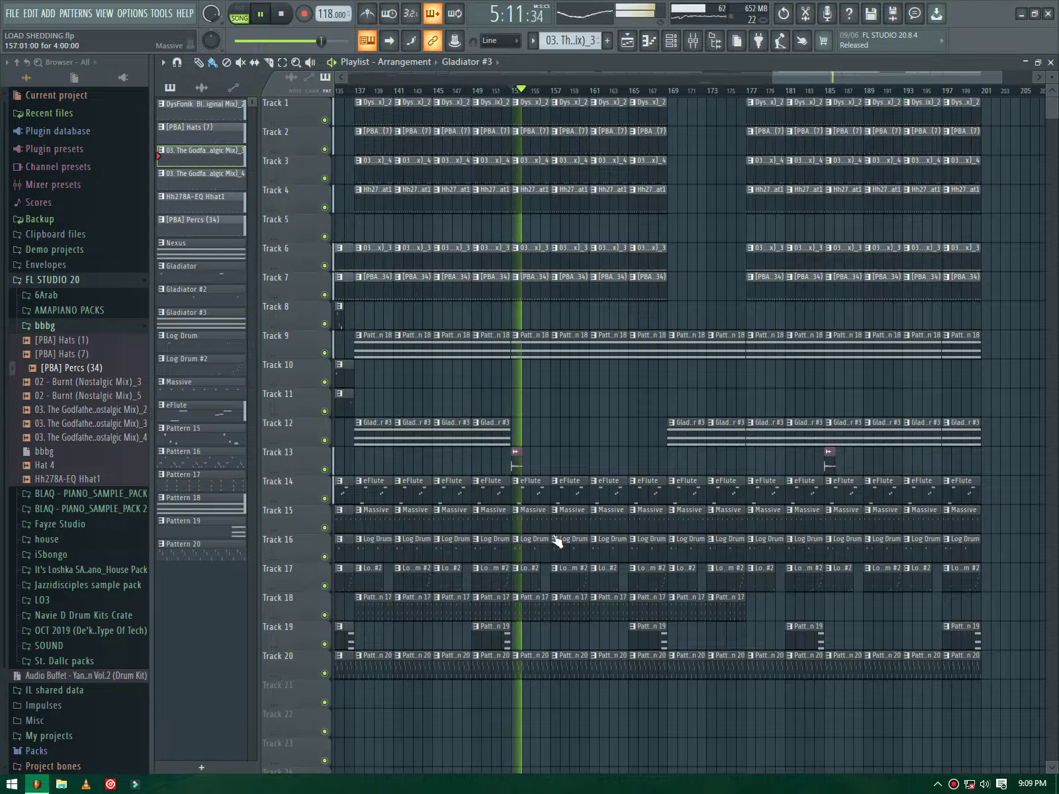
{"action": "right_click", "coordinate": [533, 523]}
{"action": "right_click", "coordinate": [571, 523]}
{"action": "right_click", "coordinate": [610, 524]}
{"action": "right_click", "coordinate": [643, 525]}
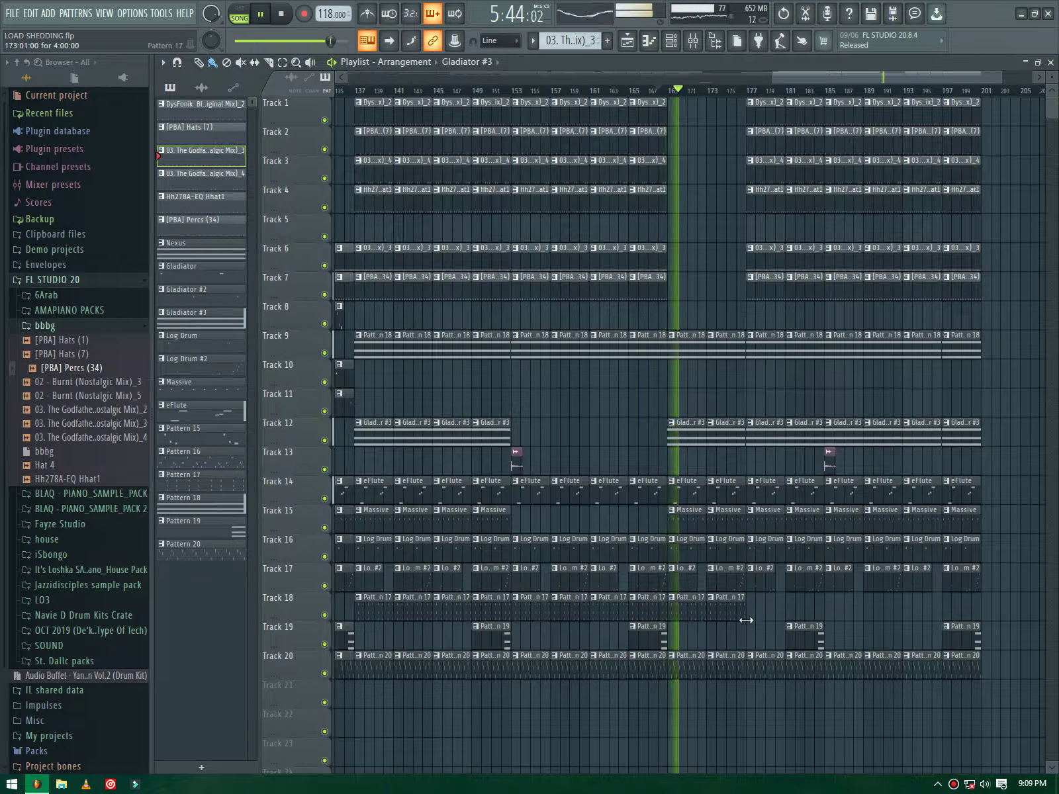
Step: Paint Hh278A-EQ Hhat1 and [PBA] Hats (7) clips at bar 173
{"action": "scroll", "coordinate": [801, 401], "scroll_direction": "up", "scroll_amount": 3}
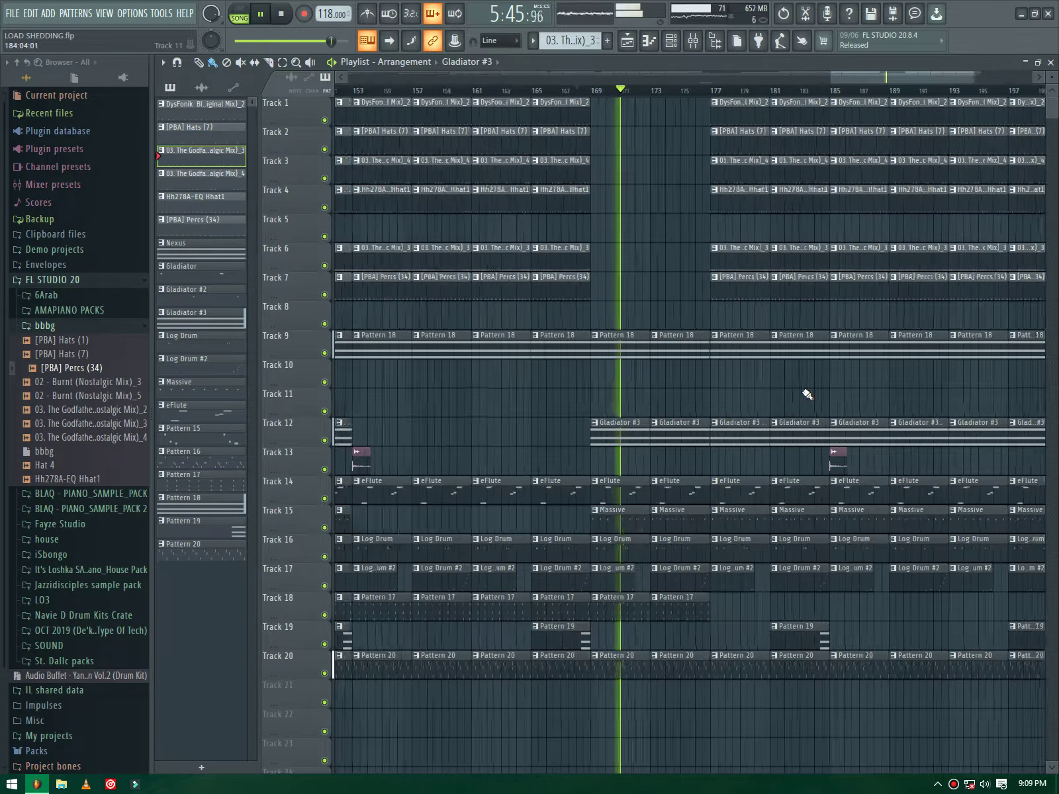
{"action": "left_click", "coordinate": [703, 205]}
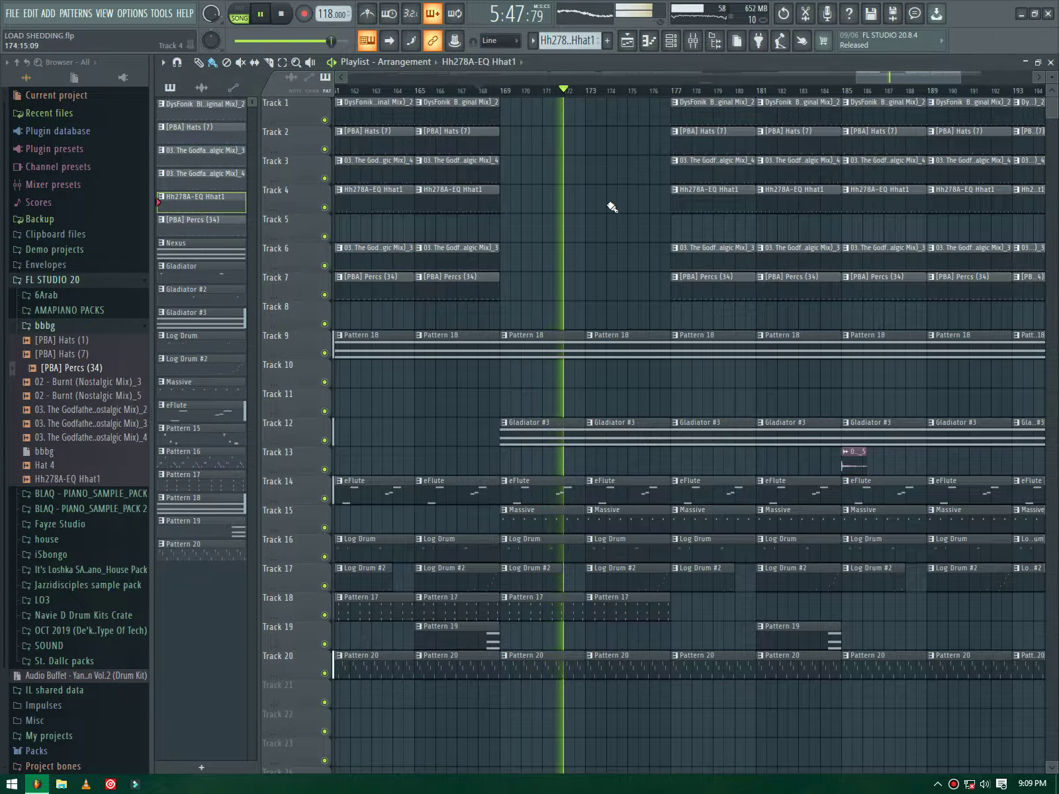
{"action": "left_click", "coordinate": [614, 192]}
{"action": "left_click", "coordinate": [681, 145]}
{"action": "left_click", "coordinate": [596, 143]}
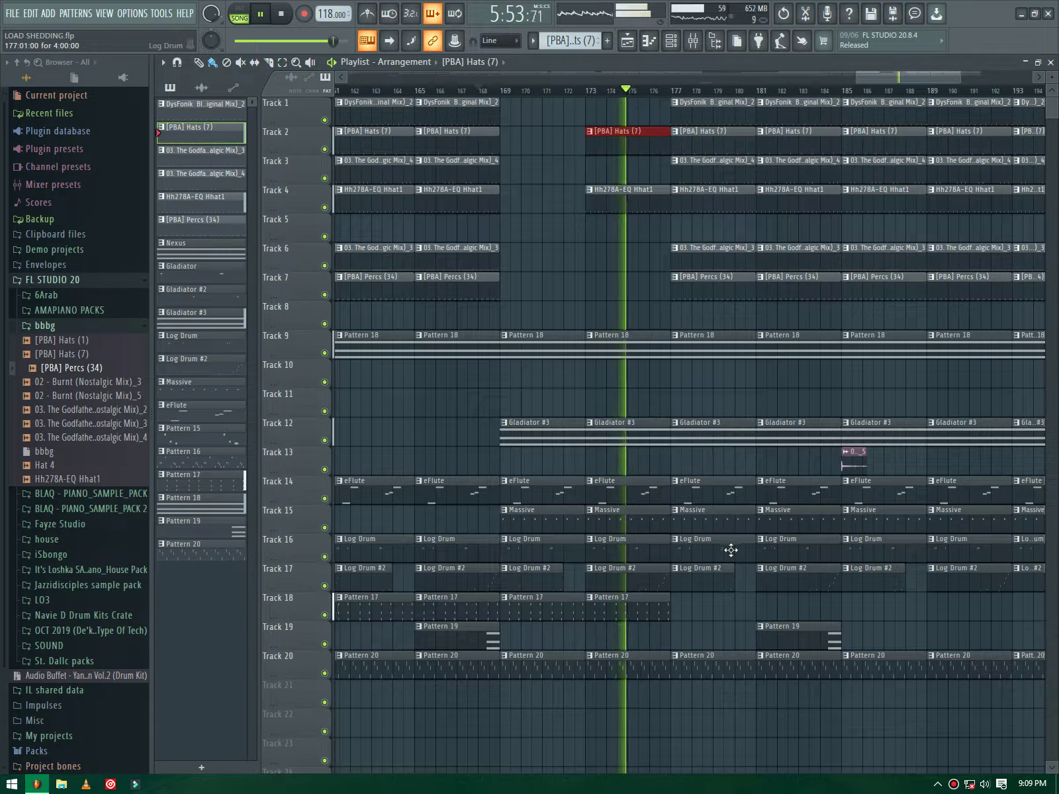
Step: Erase the six Massive clips from bar 177 onward on Track 15
{"action": "scroll", "coordinate": [735, 544], "scroll_direction": "down", "scroll_amount": 3, "text": "ctrl"}
{"action": "right_click", "coordinate": [724, 527]}
{"action": "right_click", "coordinate": [768, 528]}
{"action": "right_click", "coordinate": [814, 528]}
{"action": "right_click", "coordinate": [859, 529]}
{"action": "right_click", "coordinate": [904, 530]}
{"action": "right_click", "coordinate": [950, 530]}
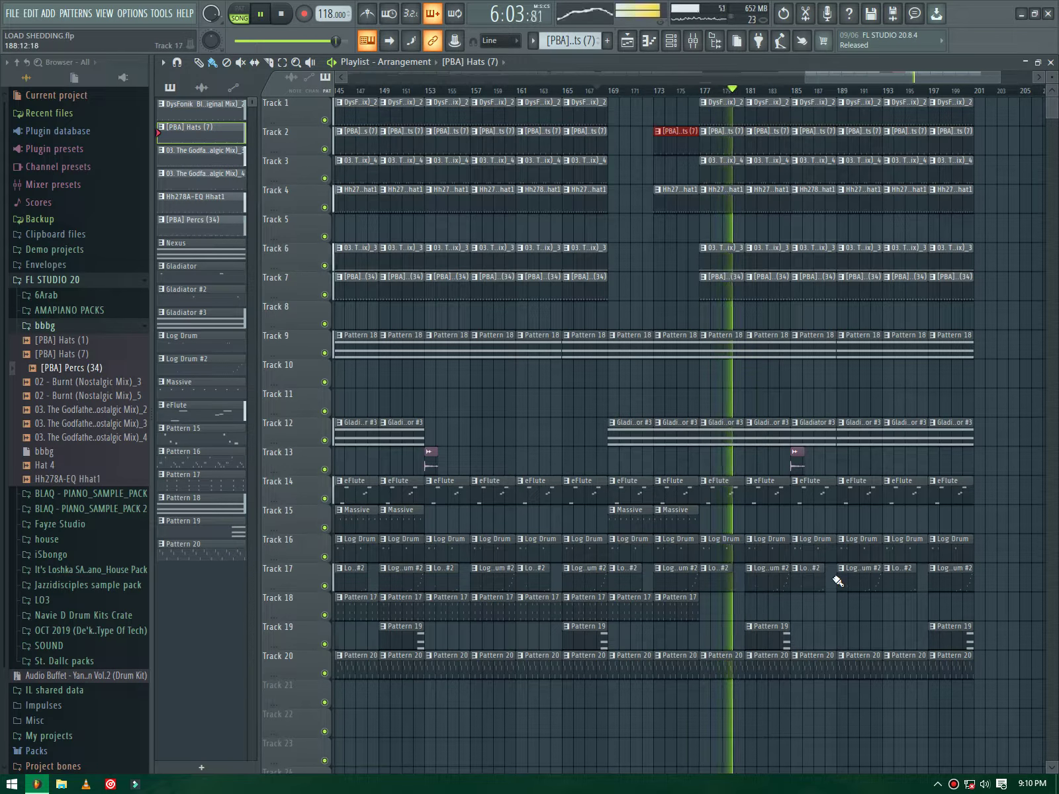
Step: Remove a Pattern 19 clip on Track 19 and move Track 13's clip back near bar 177
{"action": "right_click", "coordinate": [772, 642]}
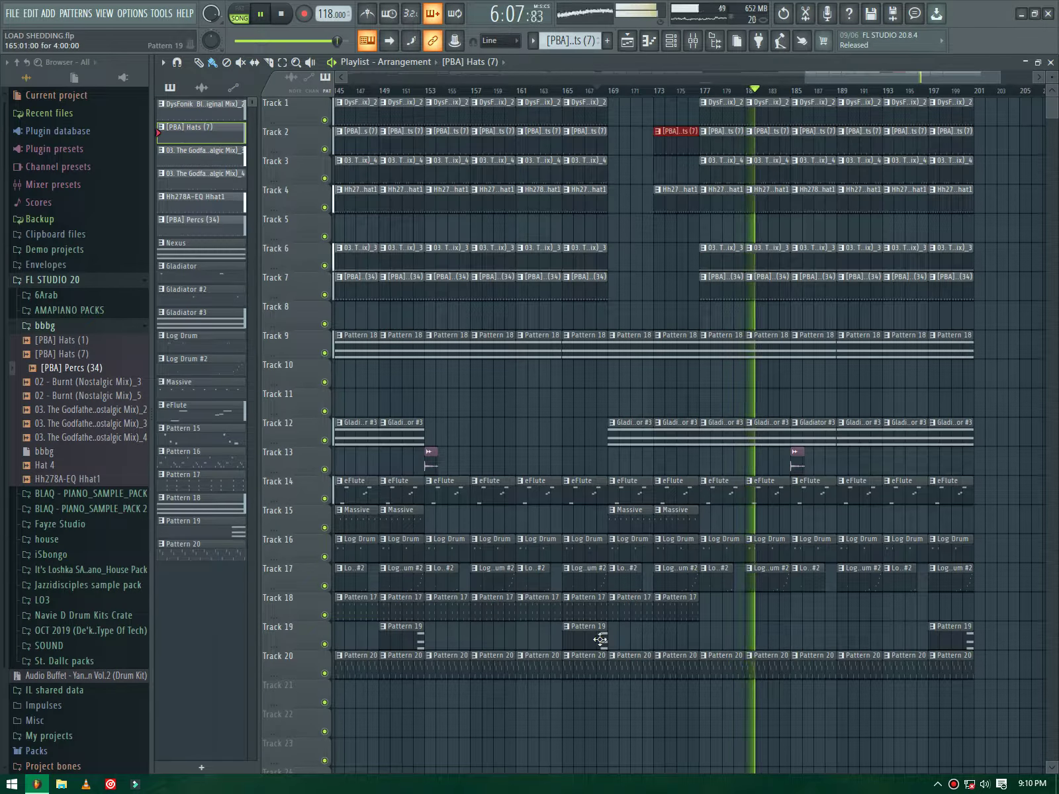
{"action": "left_click_drag", "start_coordinate": [798, 452], "coordinate": [705, 452]}
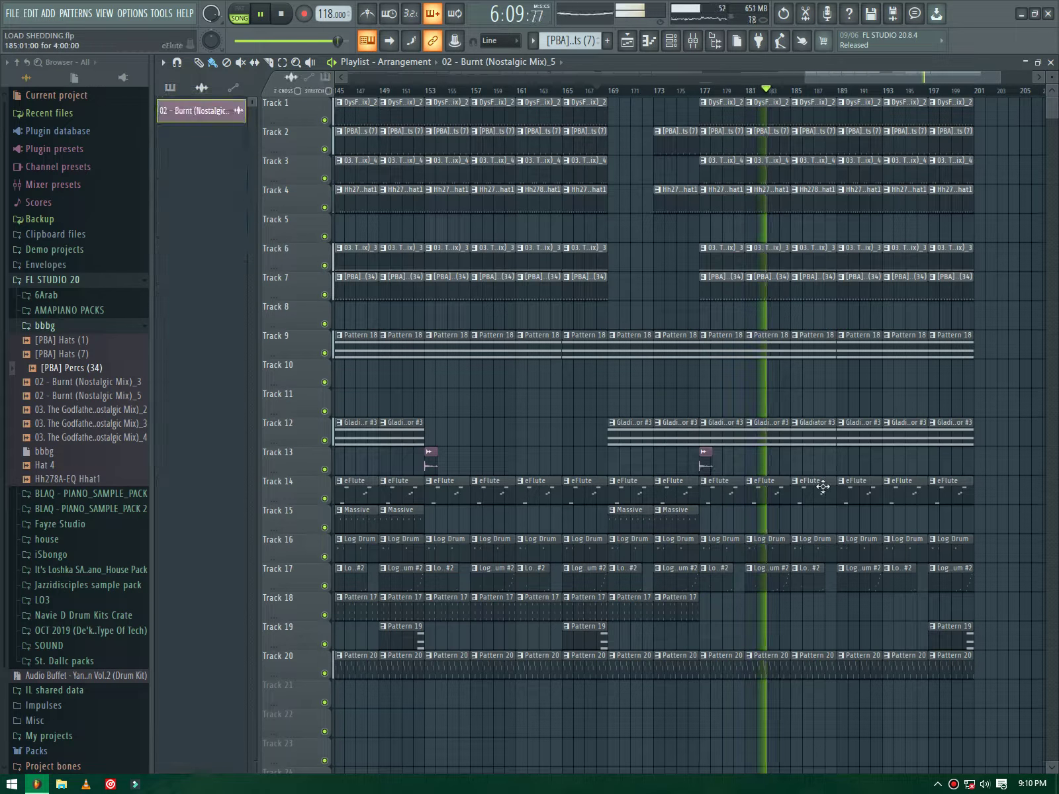
{"action": "left_click", "coordinate": [677, 91]}
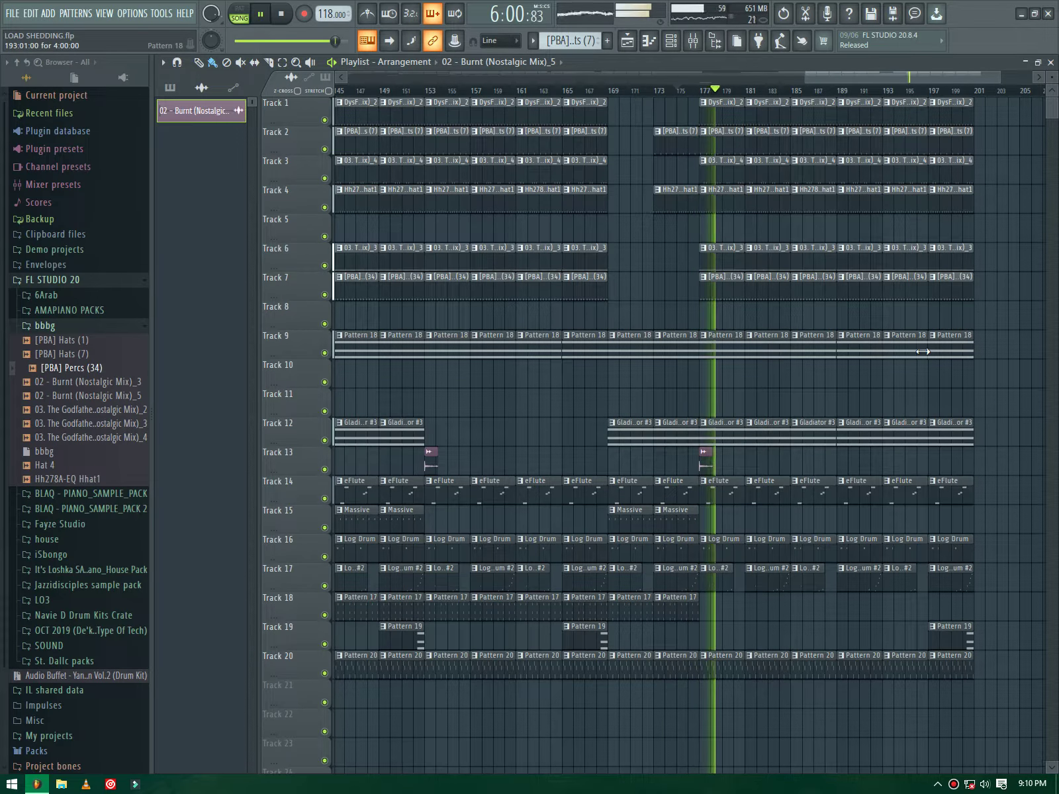
Step: Delete the last Pattern 18 clips on Track 9 and shorten Track 1's bar-189 clip by one bar
{"action": "right_click", "coordinate": [900, 357]}
{"action": "key", "text": "ctrl+z"}
{"action": "right_click", "coordinate": [905, 353]}
{"action": "right_click", "coordinate": [943, 348]}
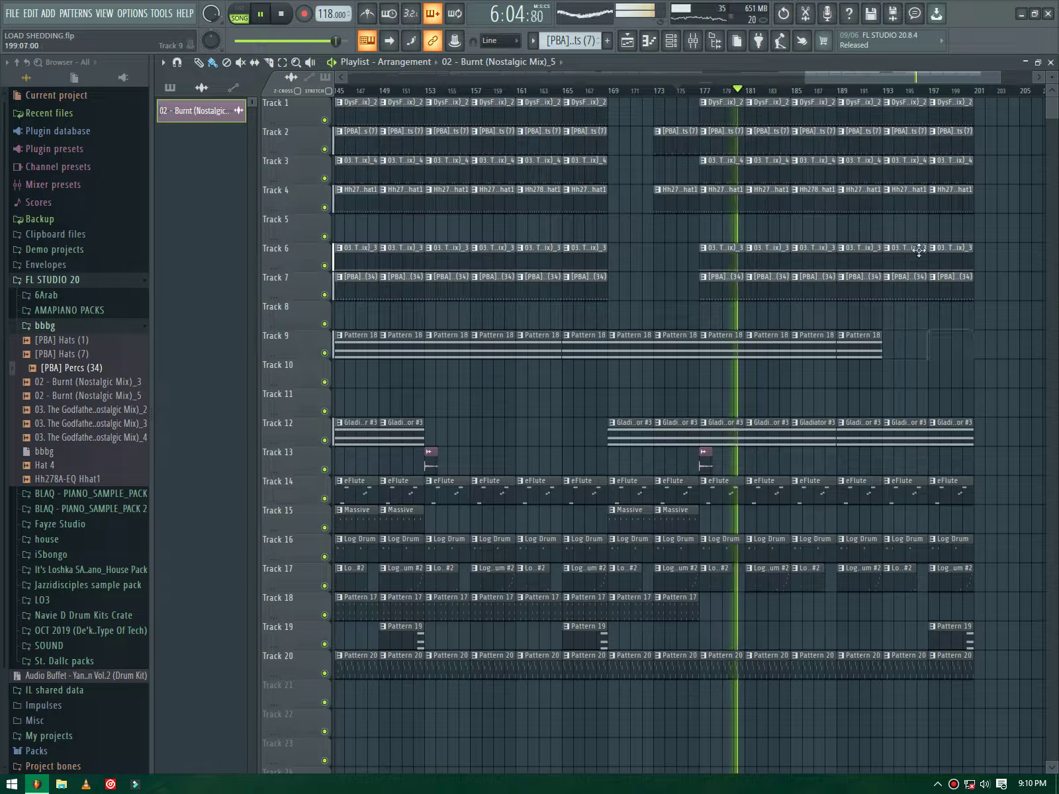
{"action": "scroll", "coordinate": [892, 147], "scroll_direction": "up", "scroll_amount": 2}
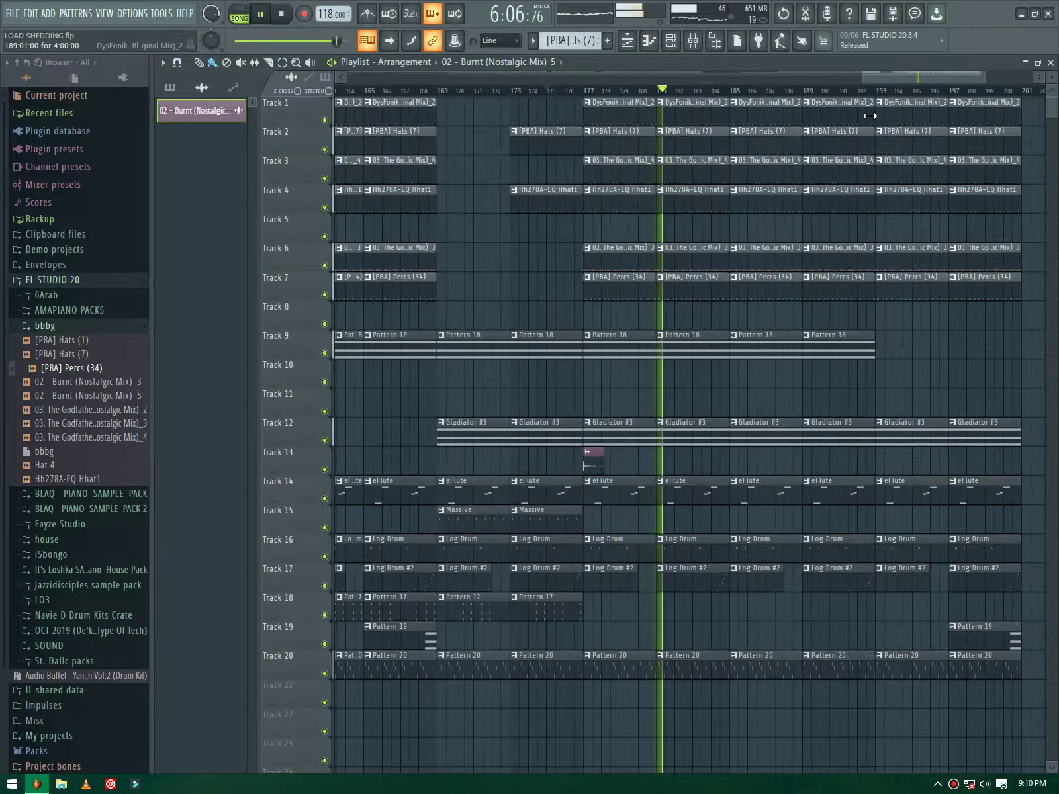
{"action": "left_click_drag", "start_coordinate": [869, 115], "coordinate": [851, 111]}
{"action": "left_click", "coordinate": [826, 90]}
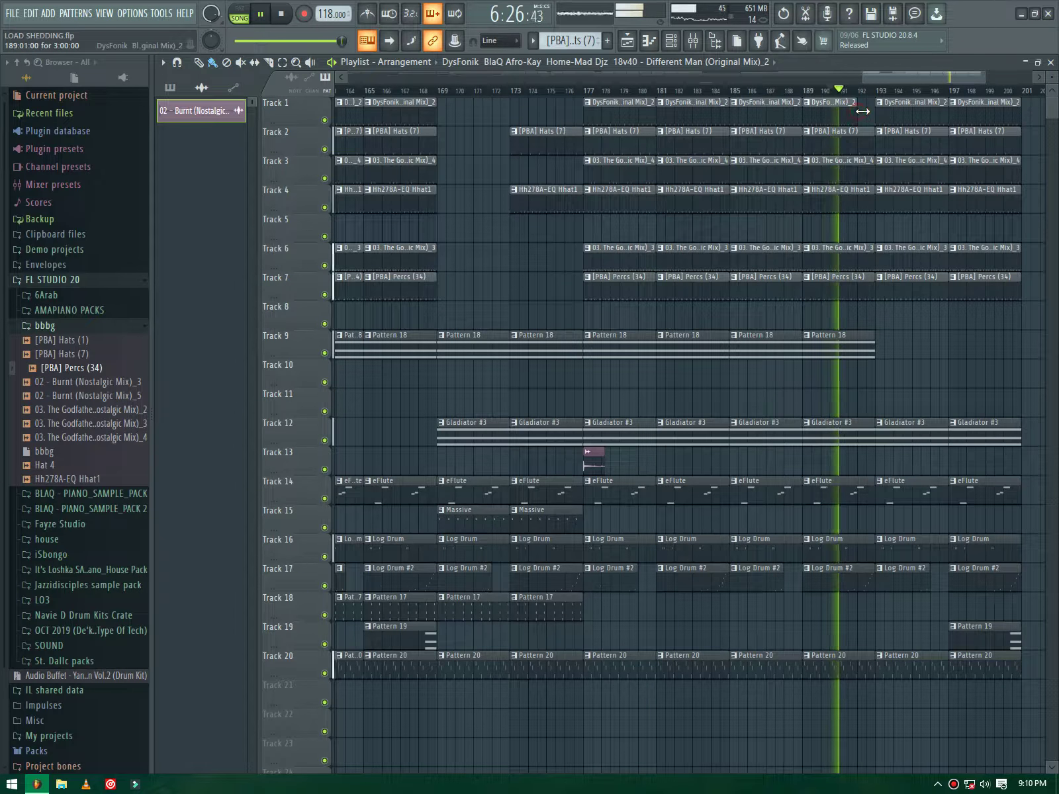
{"action": "scroll", "coordinate": [900, 356], "scroll_direction": "down", "scroll_amount": 2}
{"action": "scroll", "coordinate": [929, 363], "scroll_direction": "up", "scroll_amount": 1}
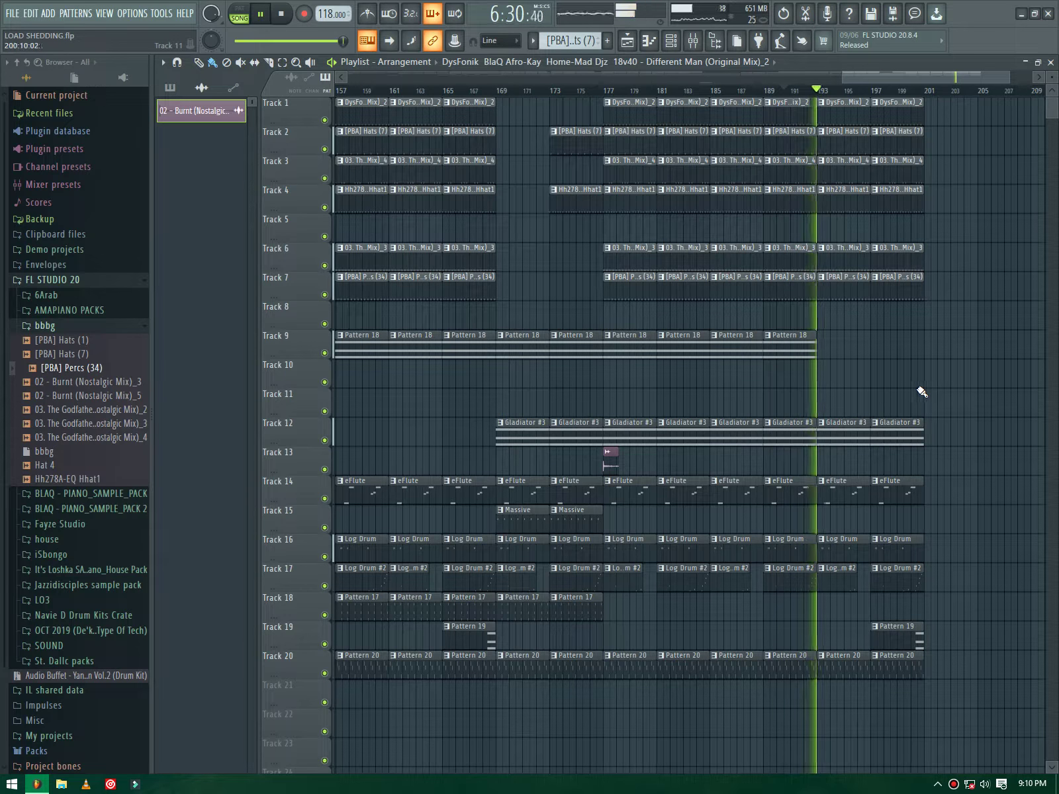
Step: Duplicate the final clip block, move Pattern 19 back to bar 191, and delete the bar-213 copy
{"action": "left_click_drag", "start_coordinate": [939, 705], "coordinate": [820, 99]}
{"action": "key", "text": "ctrl+b"}
{"action": "key", "text": "ctrl+b"}
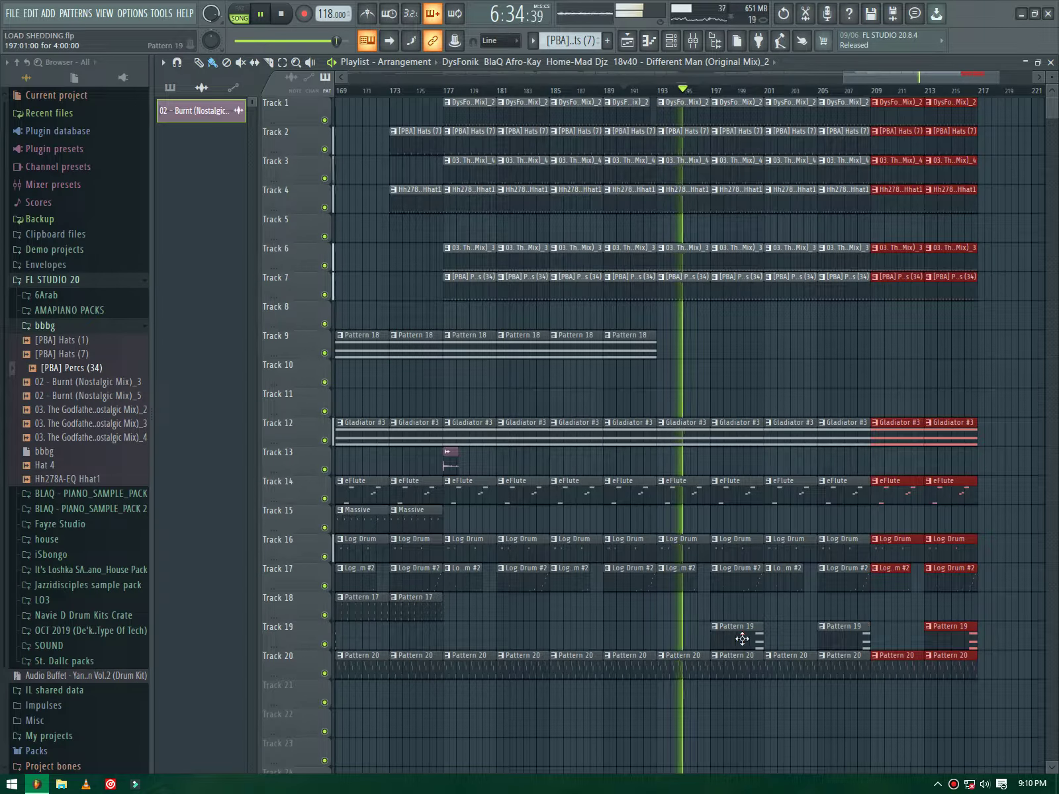
{"action": "left_click_drag", "start_coordinate": [740, 634], "coordinate": [636, 634]}
{"action": "right_click", "coordinate": [951, 644]}
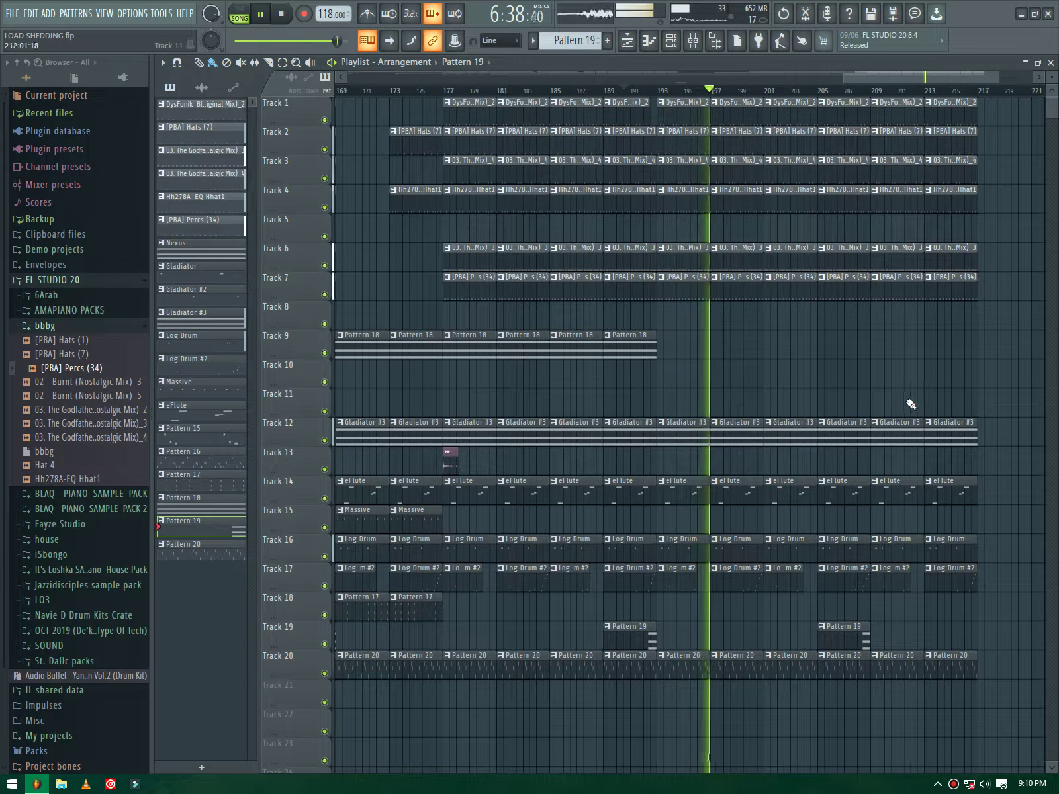
Step: Remove the last Gladiator #3 and Pattern 20 clips and cut the bar-205 clips on Tracks 1–4 short
{"action": "right_click", "coordinate": [897, 437]}
{"action": "right_click", "coordinate": [953, 434]}
{"action": "right_click", "coordinate": [898, 665]}
{"action": "right_click", "coordinate": [953, 664]}
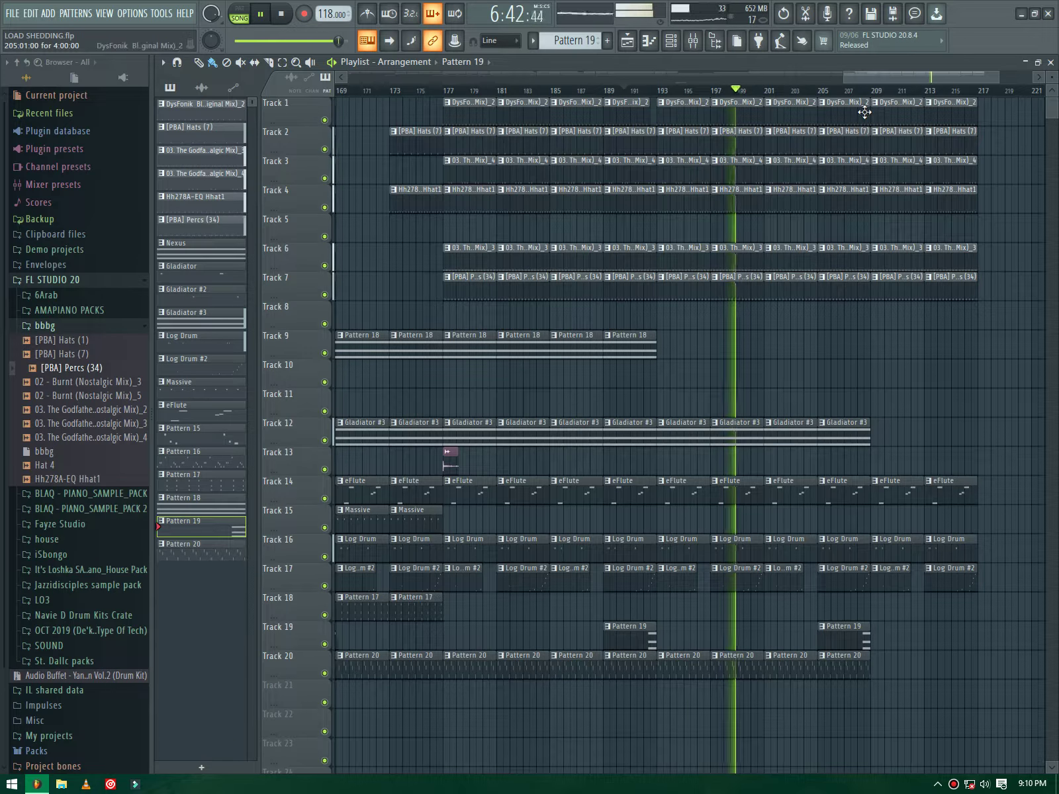
{"action": "left_click_drag", "start_coordinate": [865, 109], "coordinate": [855, 195]}
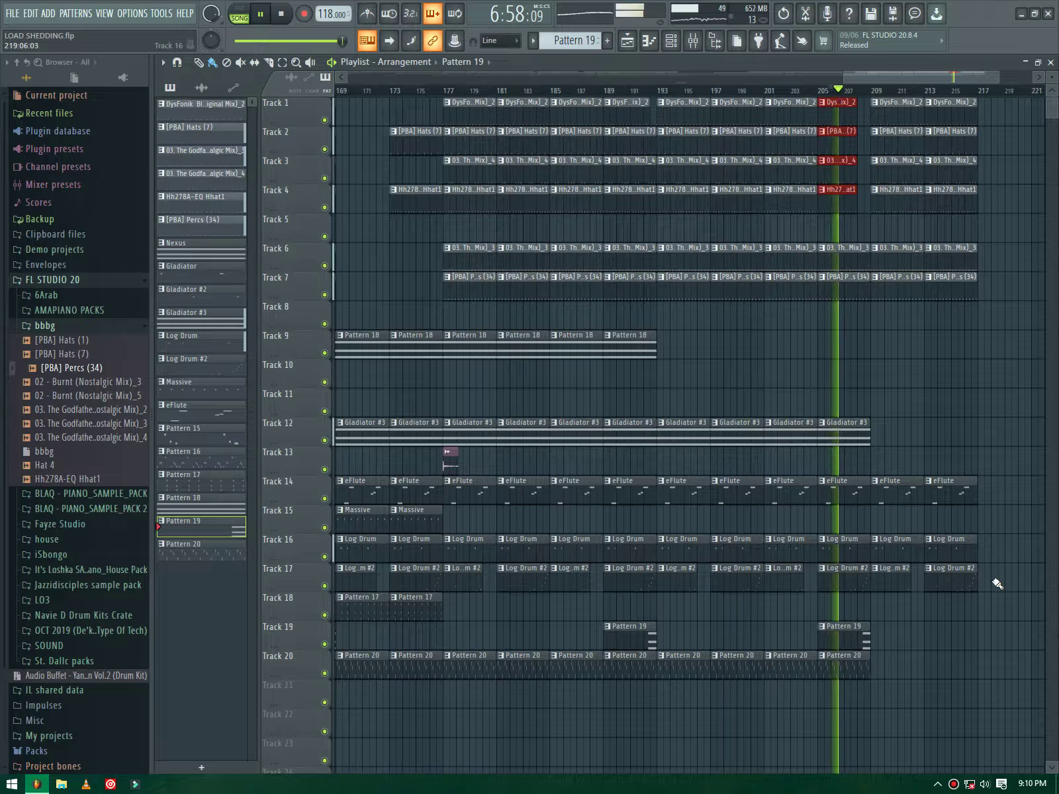
Step: Duplicate bars 209–213 to 217–221 and delete the Log Drum #2 clips after bar 209
{"action": "left_click_drag", "start_coordinate": [979, 621], "coordinate": [878, 106]}
{"action": "key", "text": "ctrl+b"}
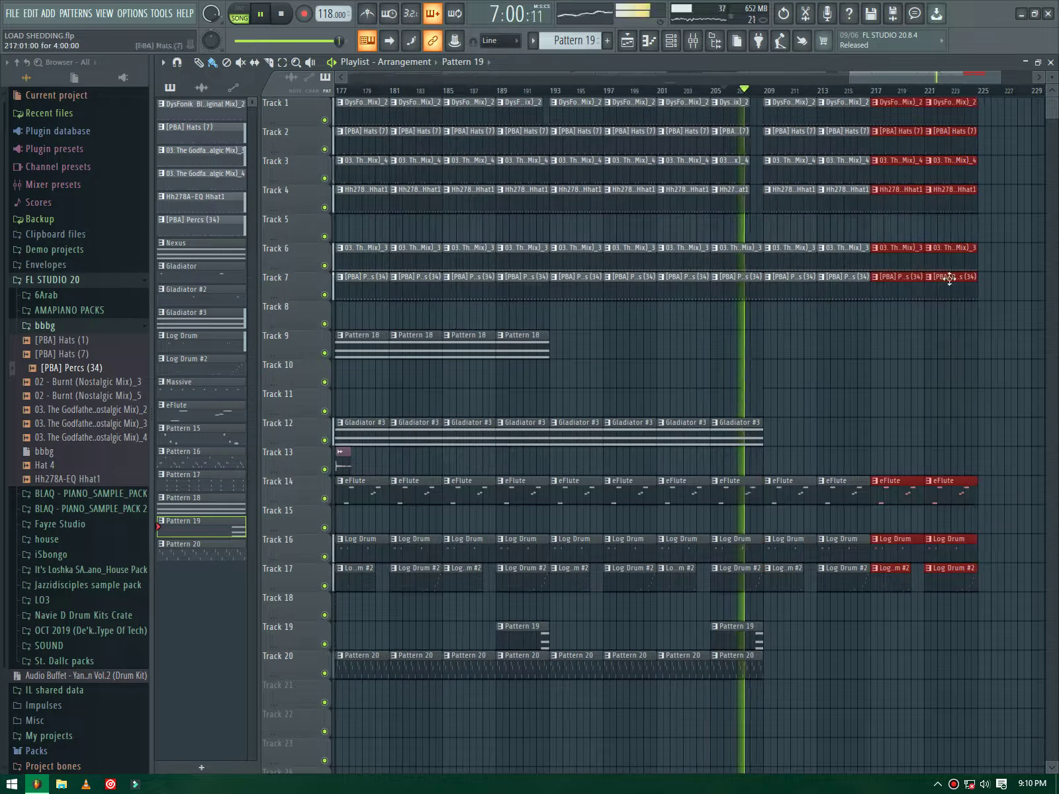
{"action": "left_click", "coordinate": [1008, 457], "text": "ctrl"}
{"action": "right_click", "coordinate": [799, 588]}
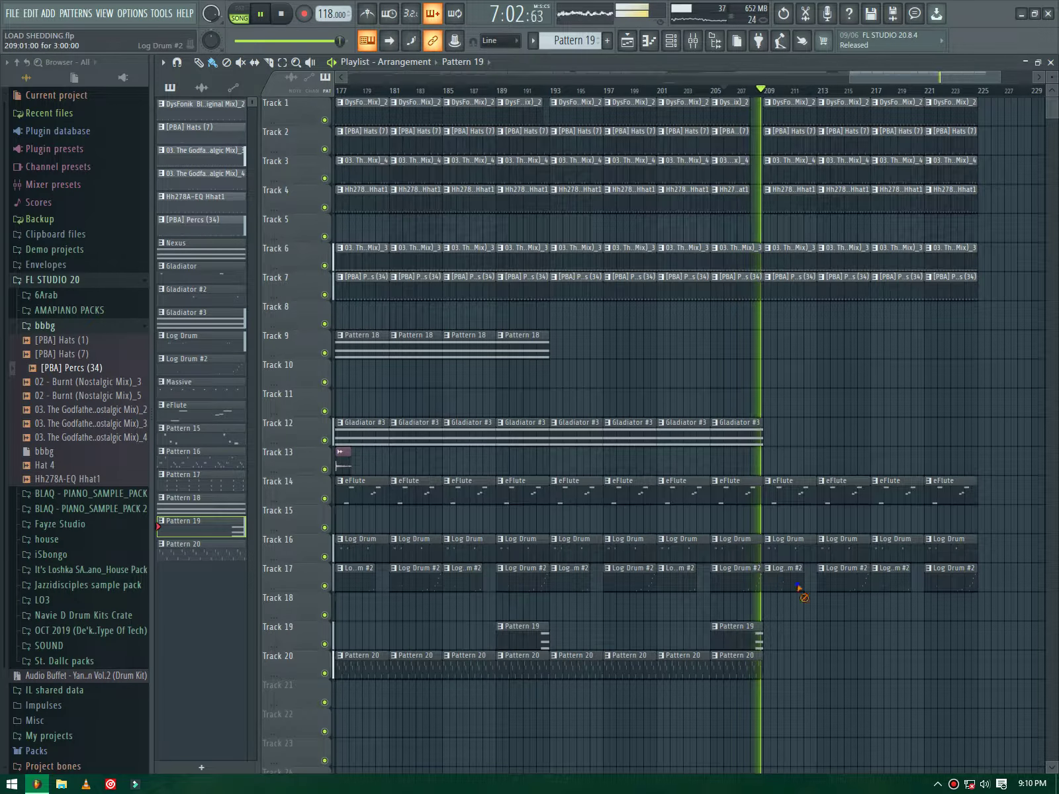
{"action": "right_click", "coordinate": [844, 586]}
{"action": "right_click", "coordinate": [891, 585]}
{"action": "right_click", "coordinate": [950, 584]}
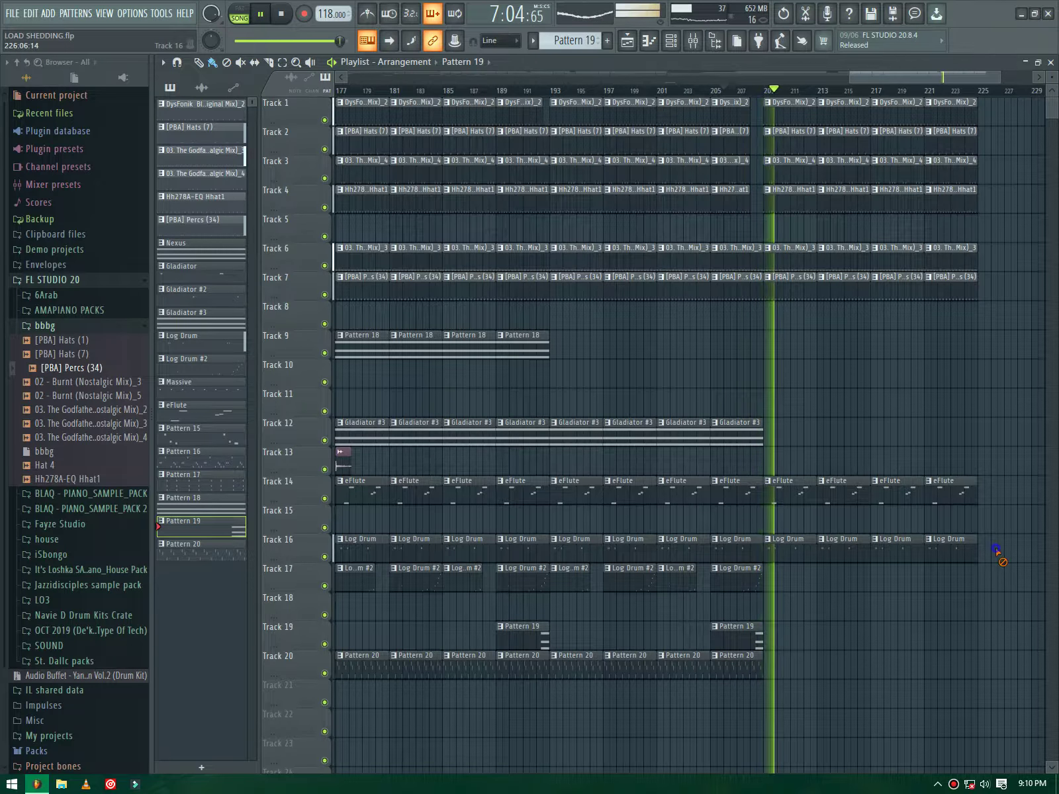
Step: Duplicate the last four Gladiator #3 clips through bar 224 and play from there
{"action": "left_click_drag", "start_coordinate": [761, 438], "coordinate": [587, 446]}
{"action": "key", "text": "ctrl+b"}
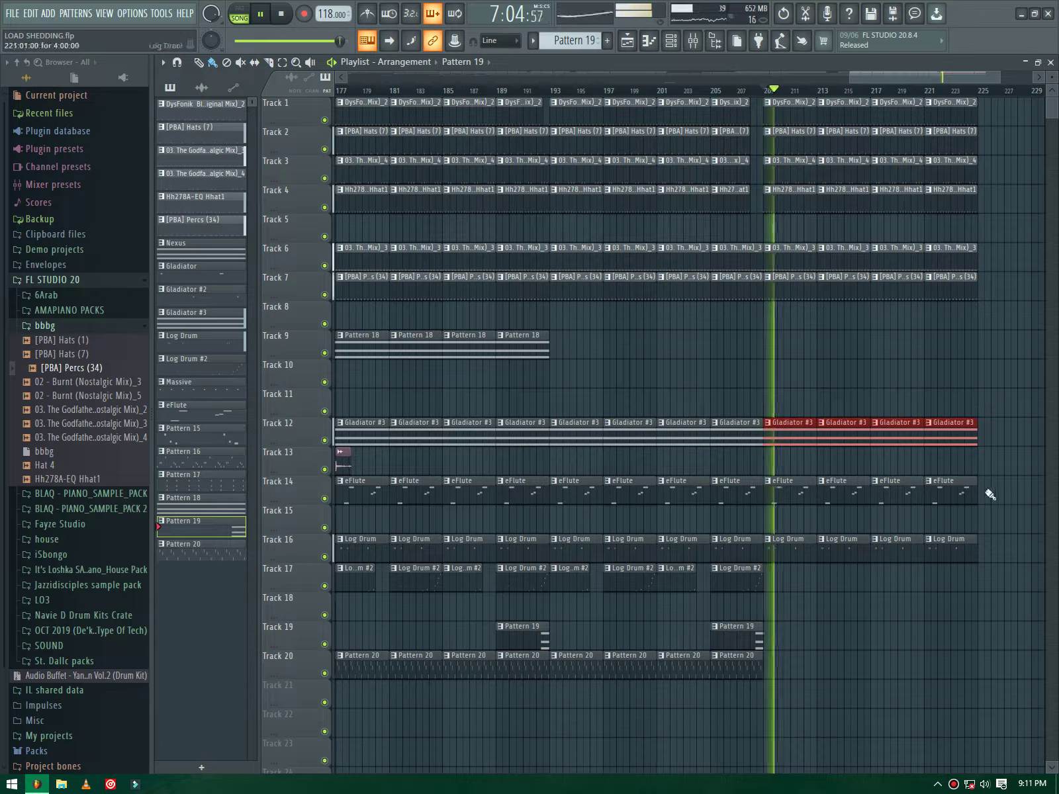
{"action": "left_click", "coordinate": [980, 379], "text": "ctrl"}
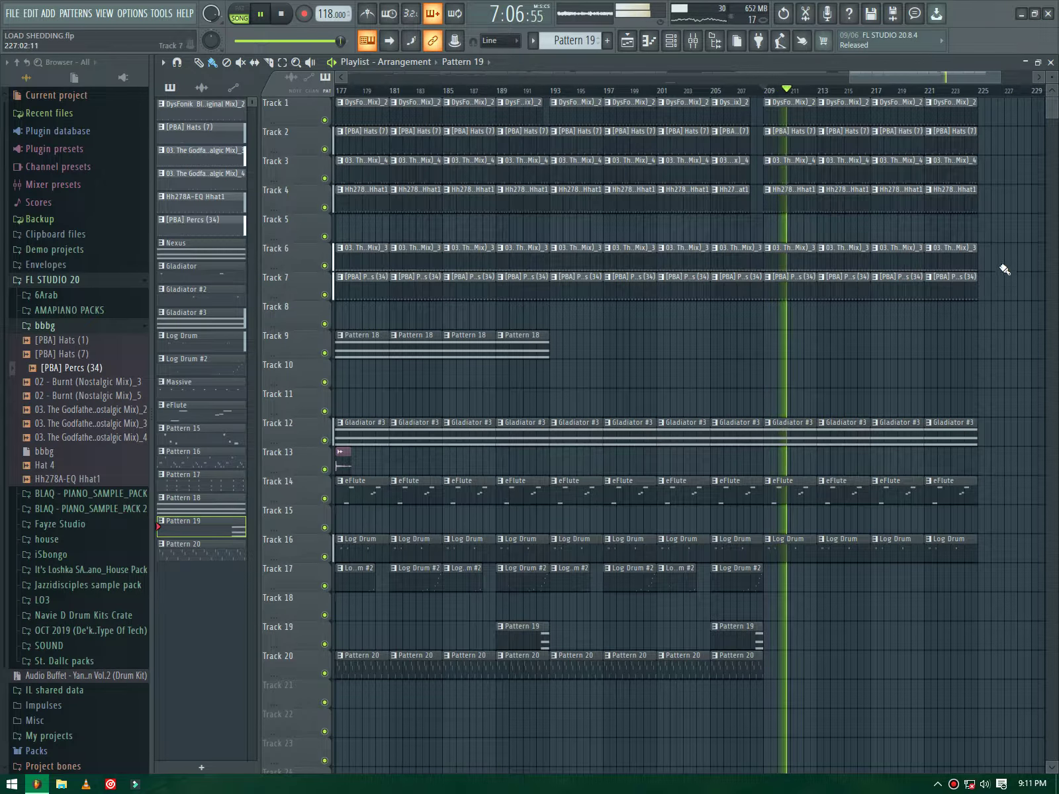
{"action": "left_click_drag", "start_coordinate": [917, 77], "coordinate": [934, 78]}
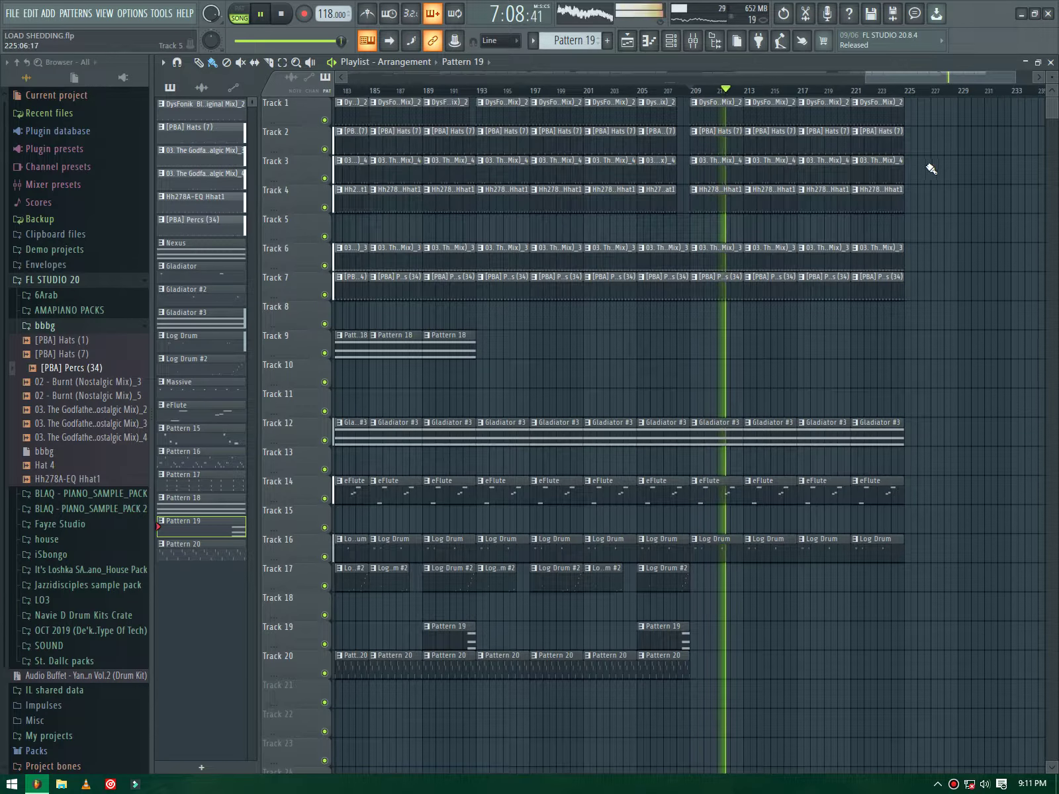
{"action": "scroll", "coordinate": [929, 165], "scroll_direction": "up", "scroll_amount": 3}
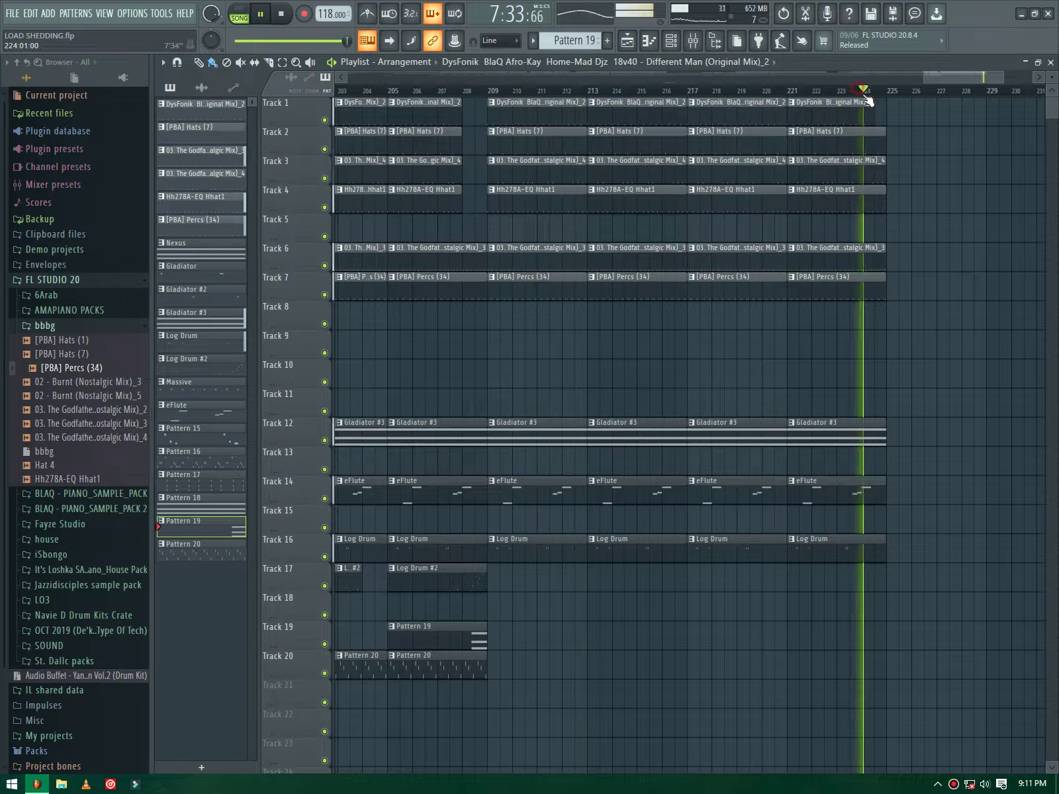
{"action": "scroll", "coordinate": [877, 112], "scroll_direction": "up", "scroll_amount": 2}
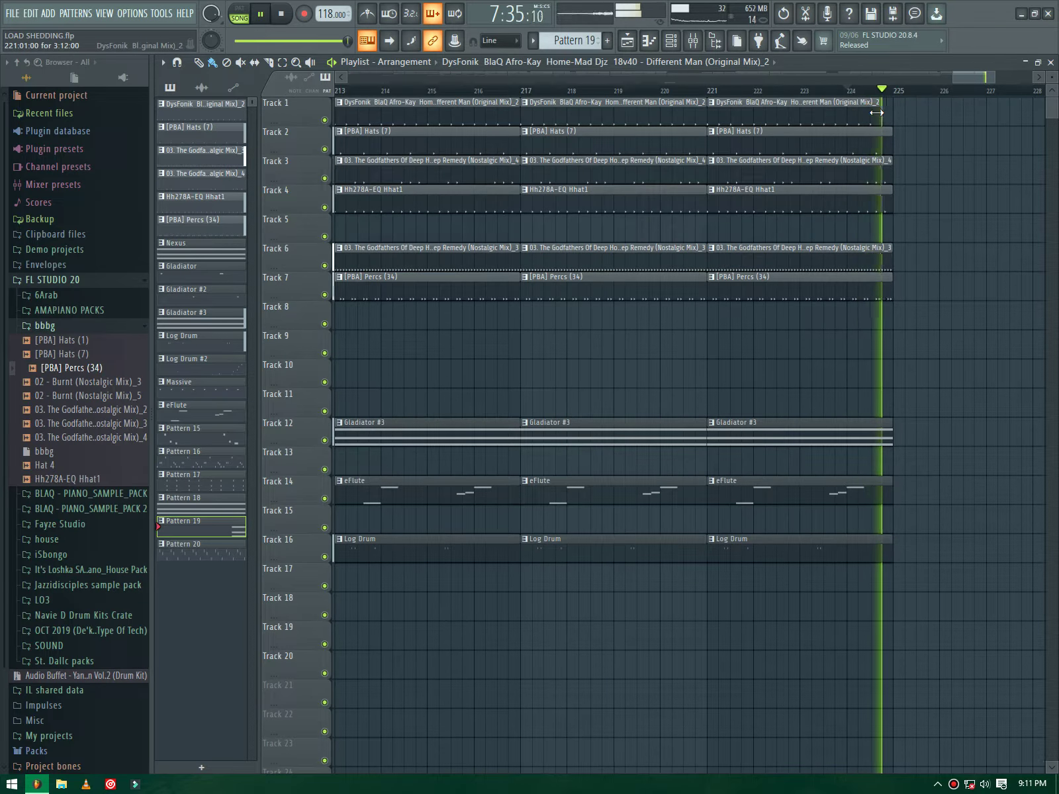
{"action": "left_click", "coordinate": [847, 93]}
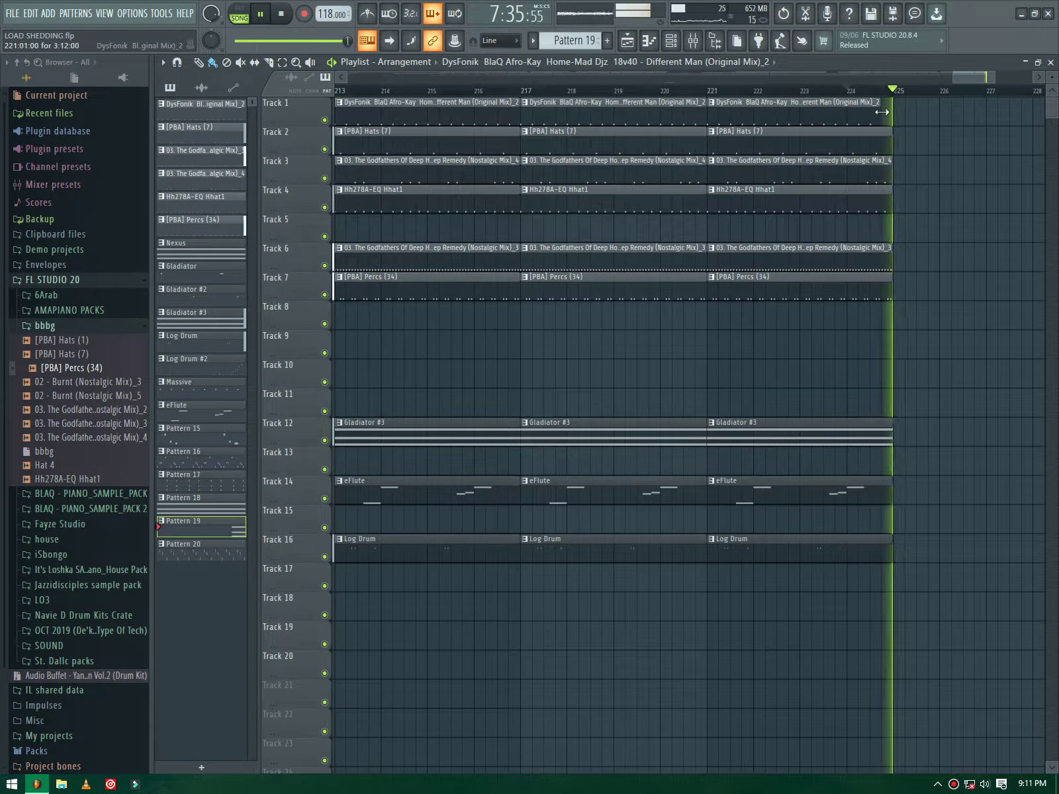
Step: Select the small pattern clips on Track 13
{"action": "scroll", "coordinate": [948, 288], "scroll_direction": "down", "scroll_amount": 5}
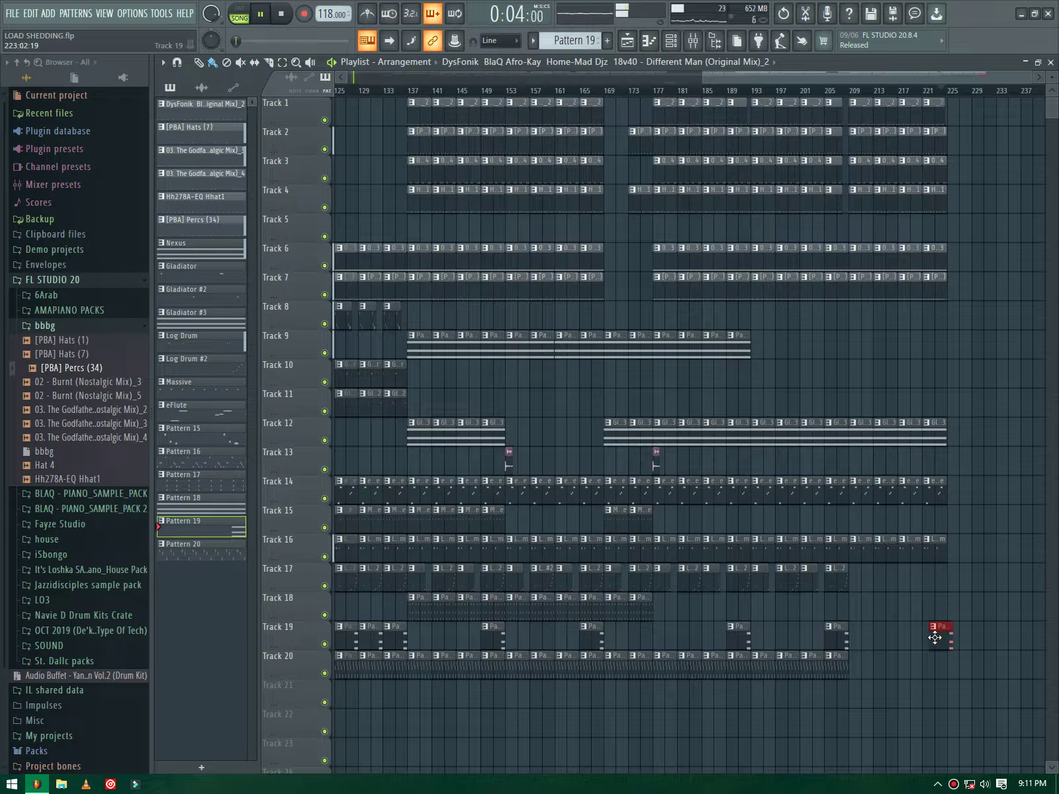
{"action": "left_click_drag", "start_coordinate": [659, 470], "coordinate": [510, 464]}
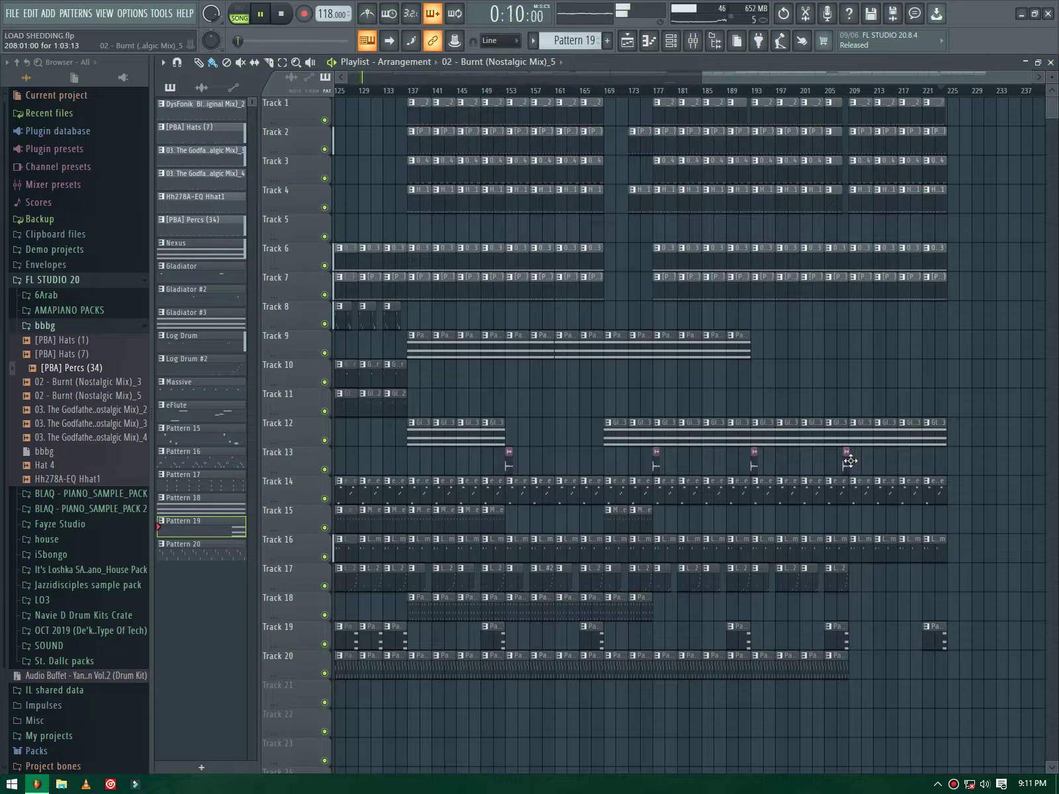
{"action": "left_click", "coordinate": [853, 461]}
{"action": "scroll", "coordinate": [947, 463], "scroll_direction": "down", "scroll_amount": 3}
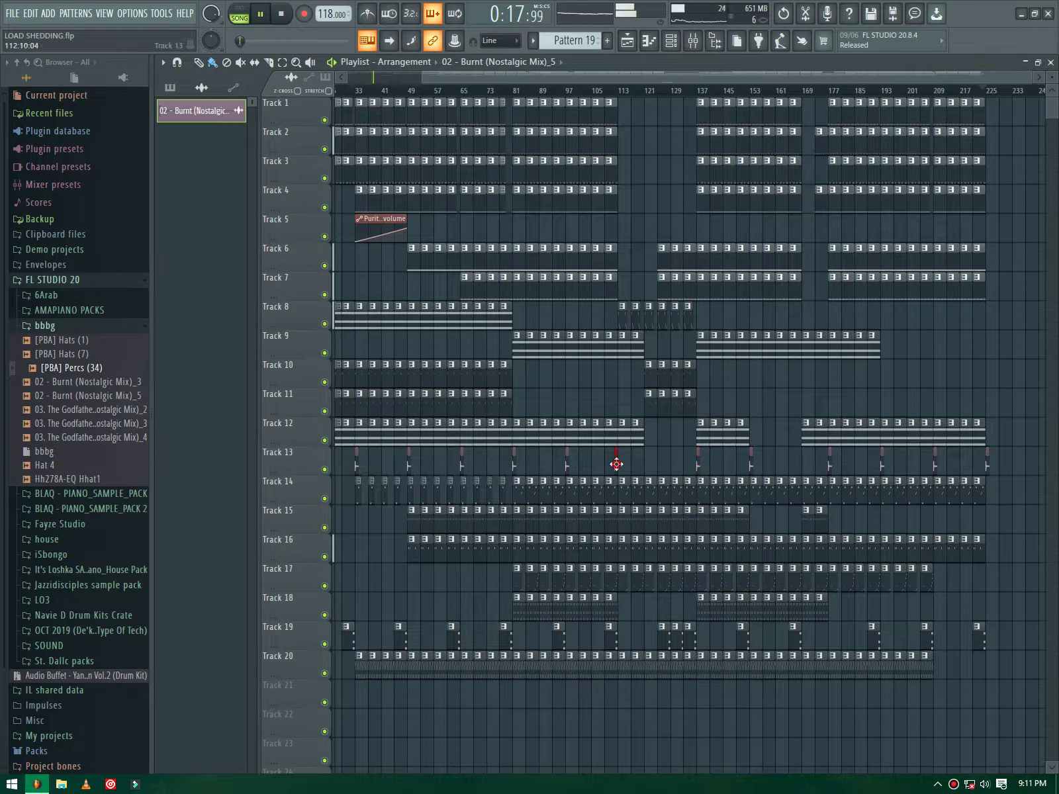
{"action": "scroll", "coordinate": [605, 469], "scroll_direction": "down", "scroll_amount": 1}
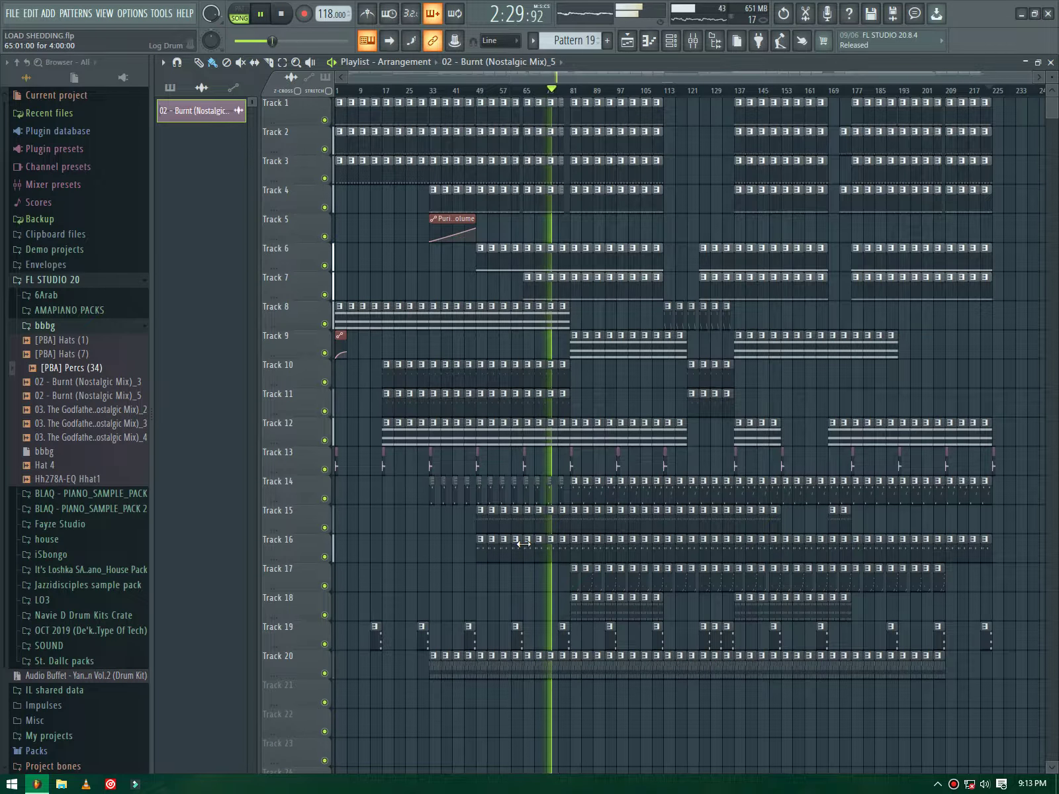
Step: Replace the mid-song Track 19 clip with a newly placed one and save the project
{"action": "right_click", "coordinate": [724, 639]}
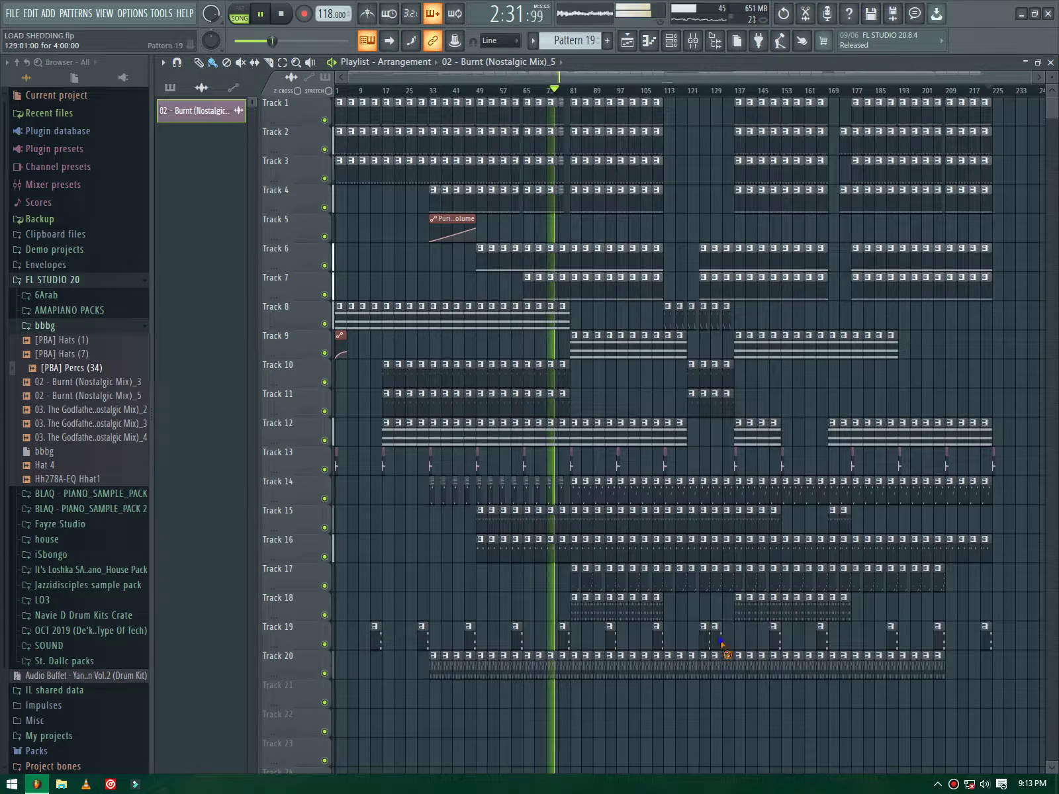
{"action": "left_click", "coordinate": [725, 632]}
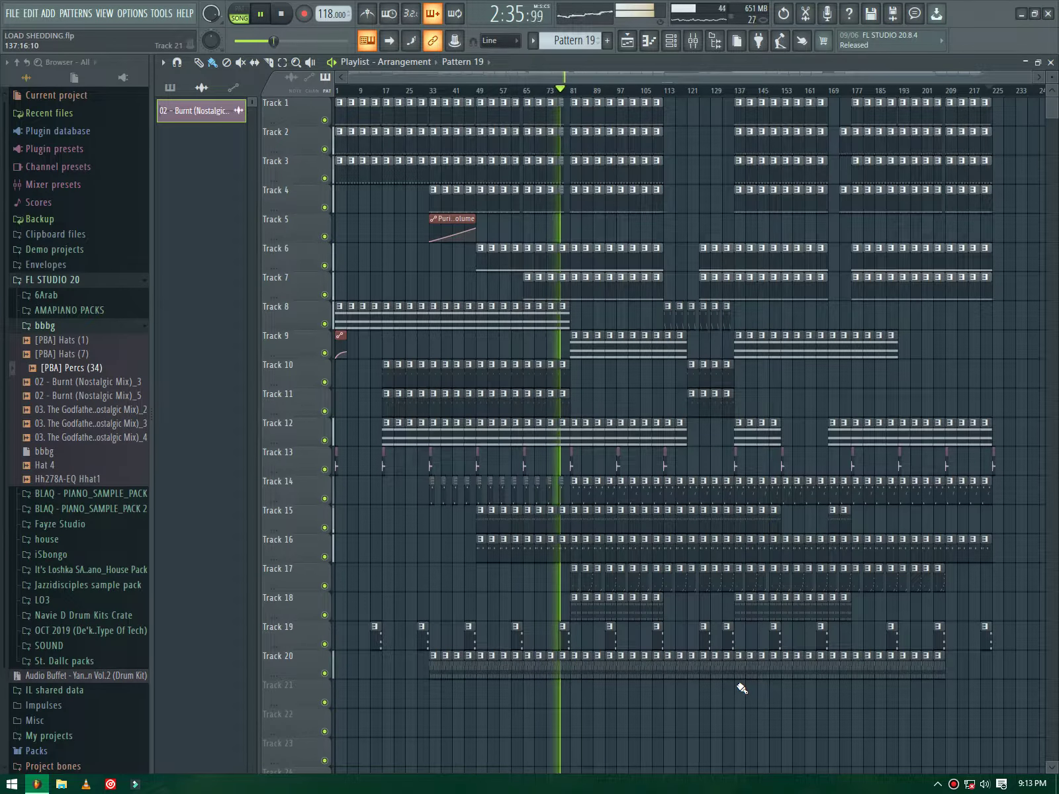
{"action": "right_click", "coordinate": [703, 632]}
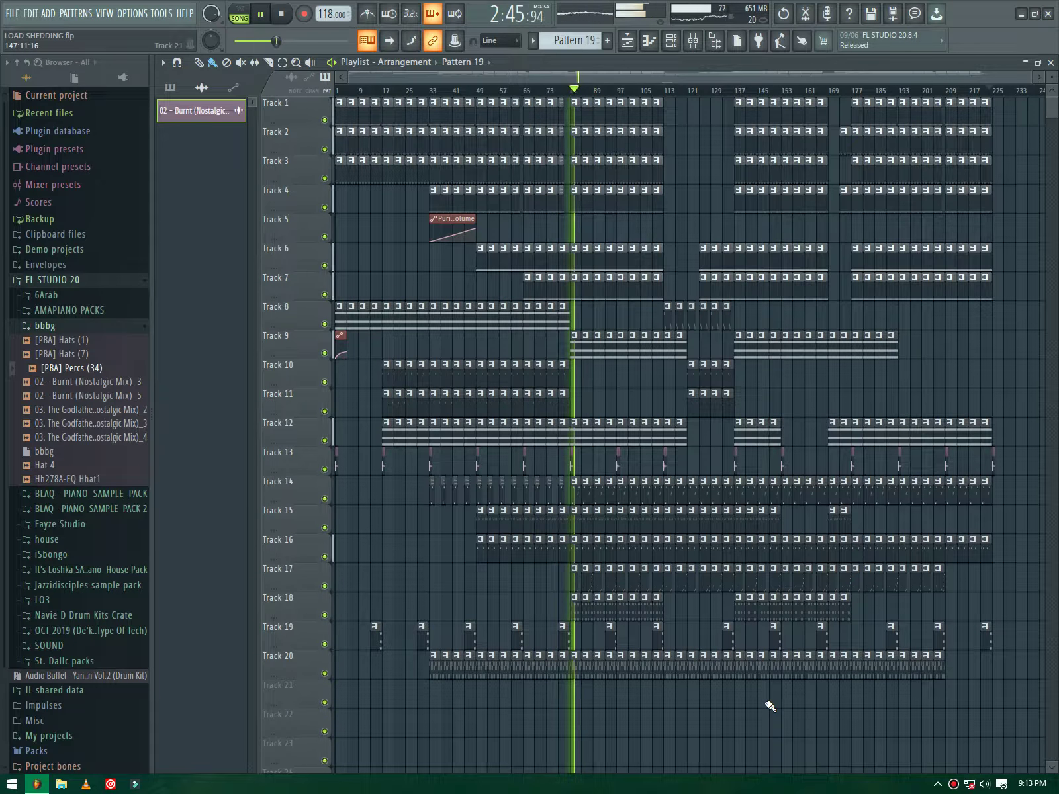
{"action": "key", "text": "ctrl+s"}
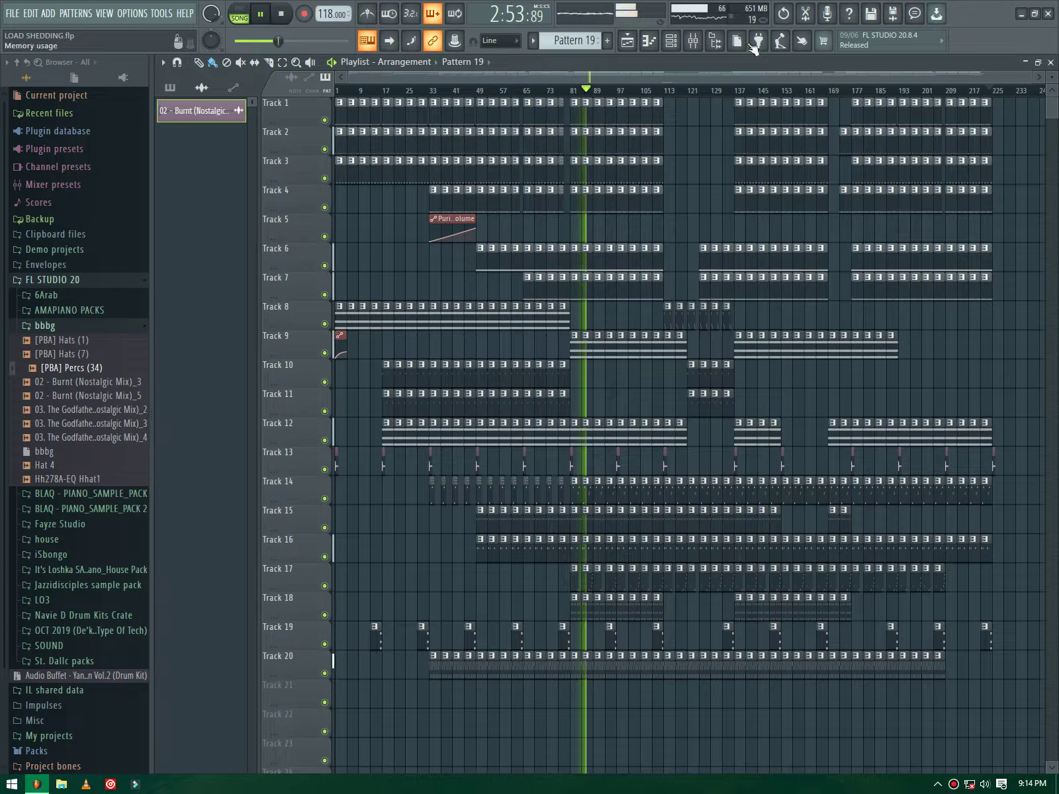
Step: In the Mixer, lower Nexus #2 and bring Purity down to 87% (-3.0 dB), then select Master
{"action": "left_click", "coordinate": [693, 40]}
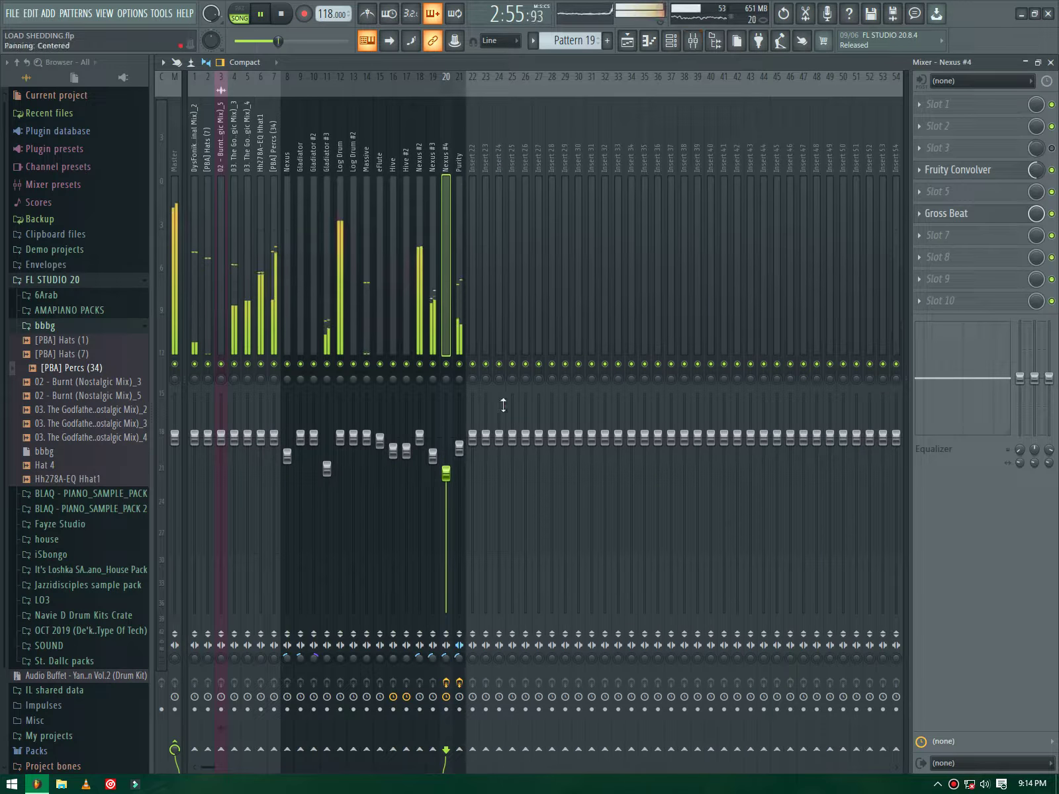
{"action": "left_click_drag", "start_coordinate": [420, 437], "coordinate": [419, 463]}
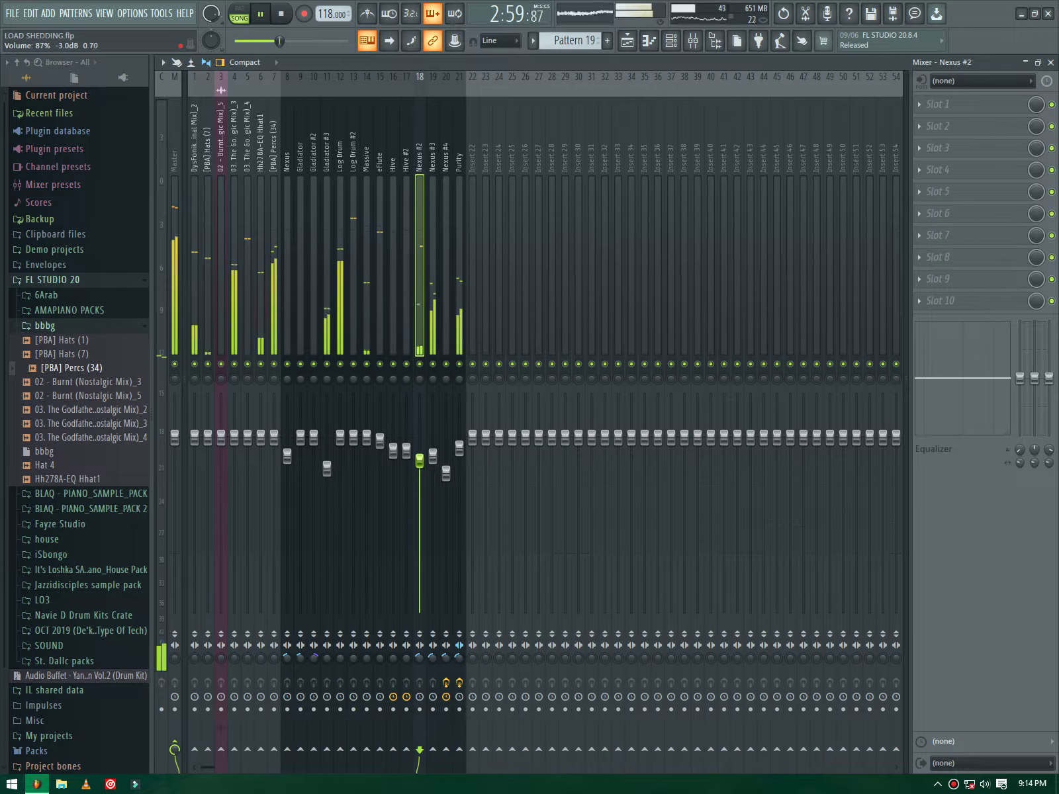
{"action": "left_click_drag", "start_coordinate": [459, 449], "coordinate": [460, 456]}
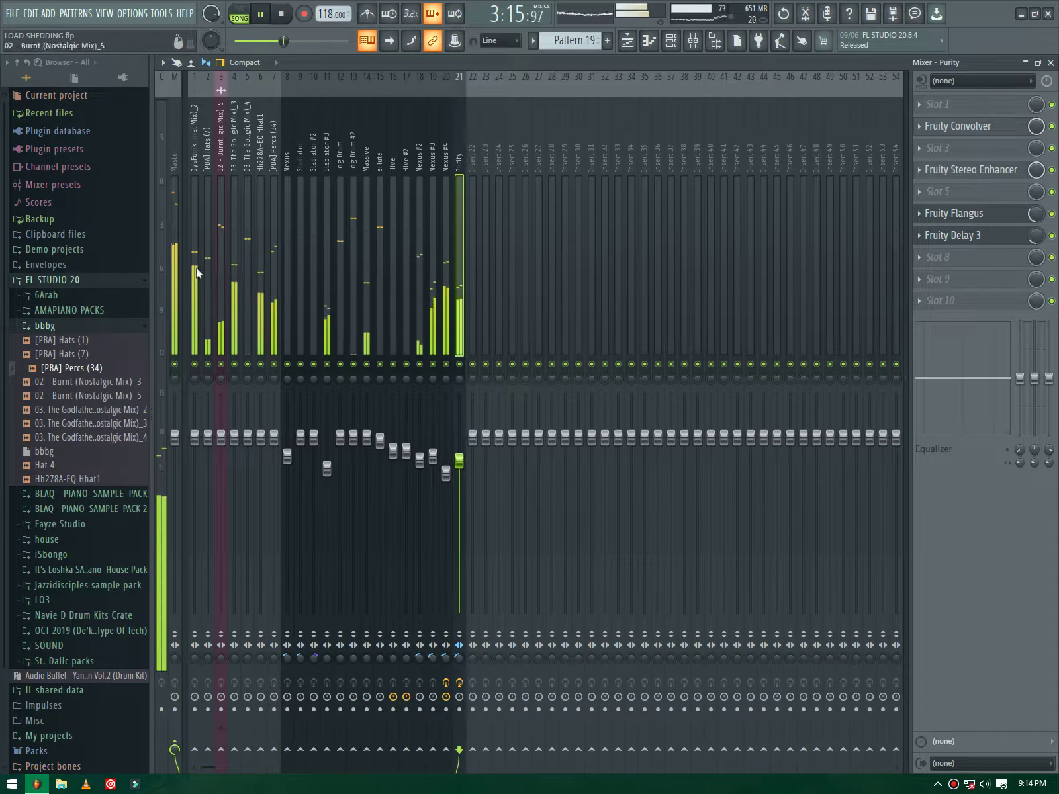
{"action": "left_click", "coordinate": [175, 258]}
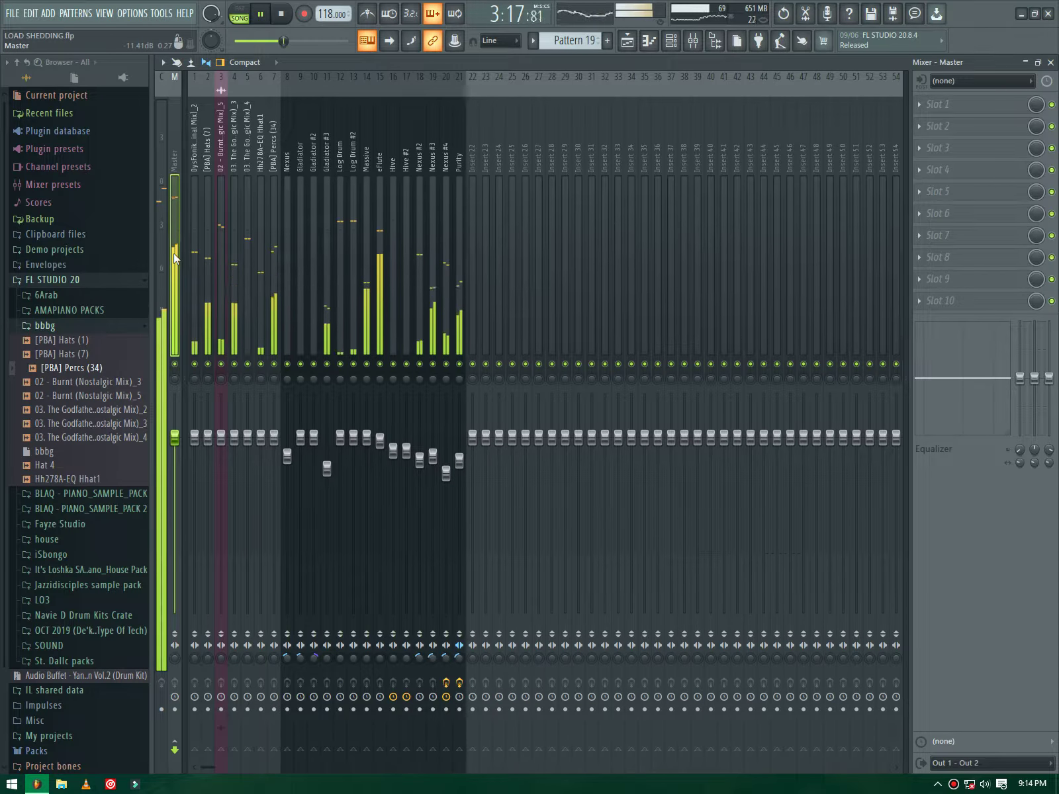
Step: Load the Deep House Master preset onto the Master track and close the Mixer
{"action": "right_click", "coordinate": [176, 258]}
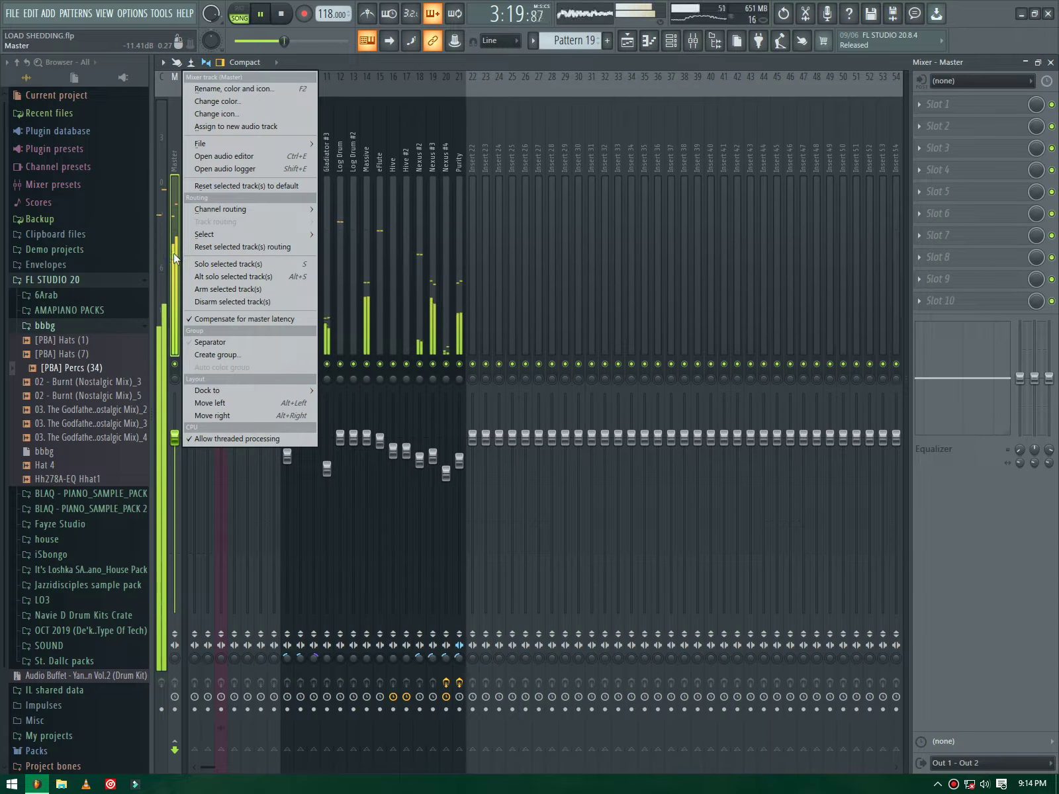
{"action": "mouse_move", "coordinate": [308, 144]}
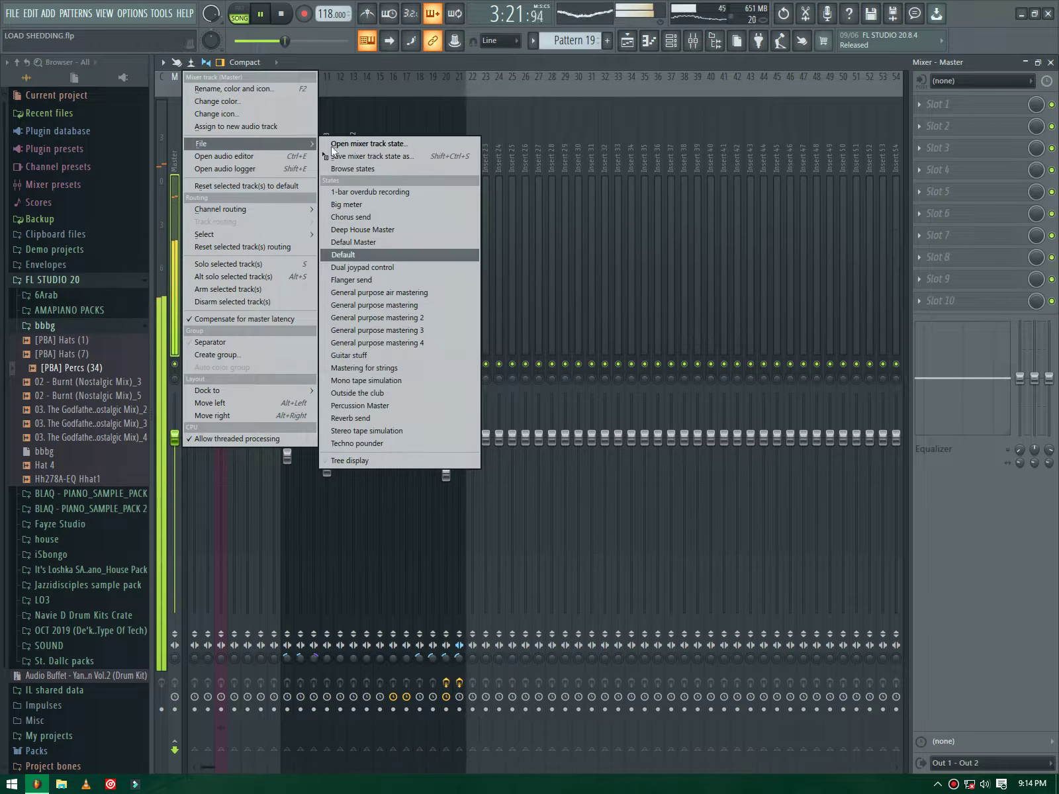
{"action": "left_click", "coordinate": [357, 231]}
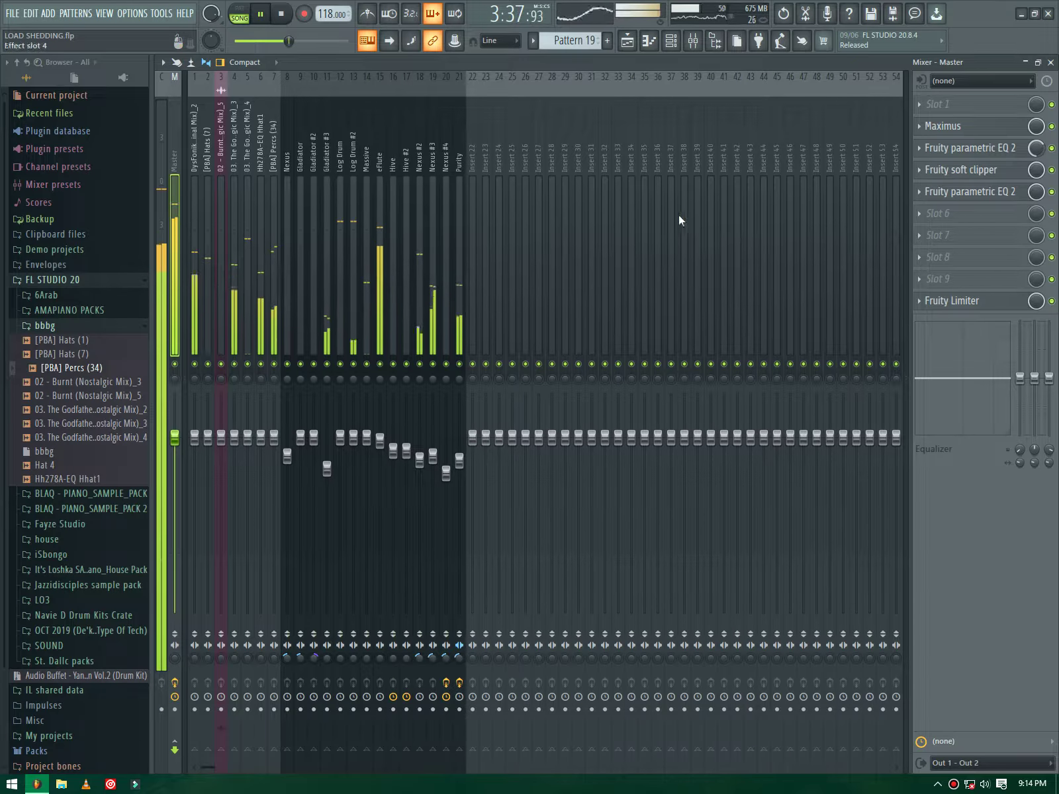
{"action": "left_click", "coordinate": [1051, 62]}
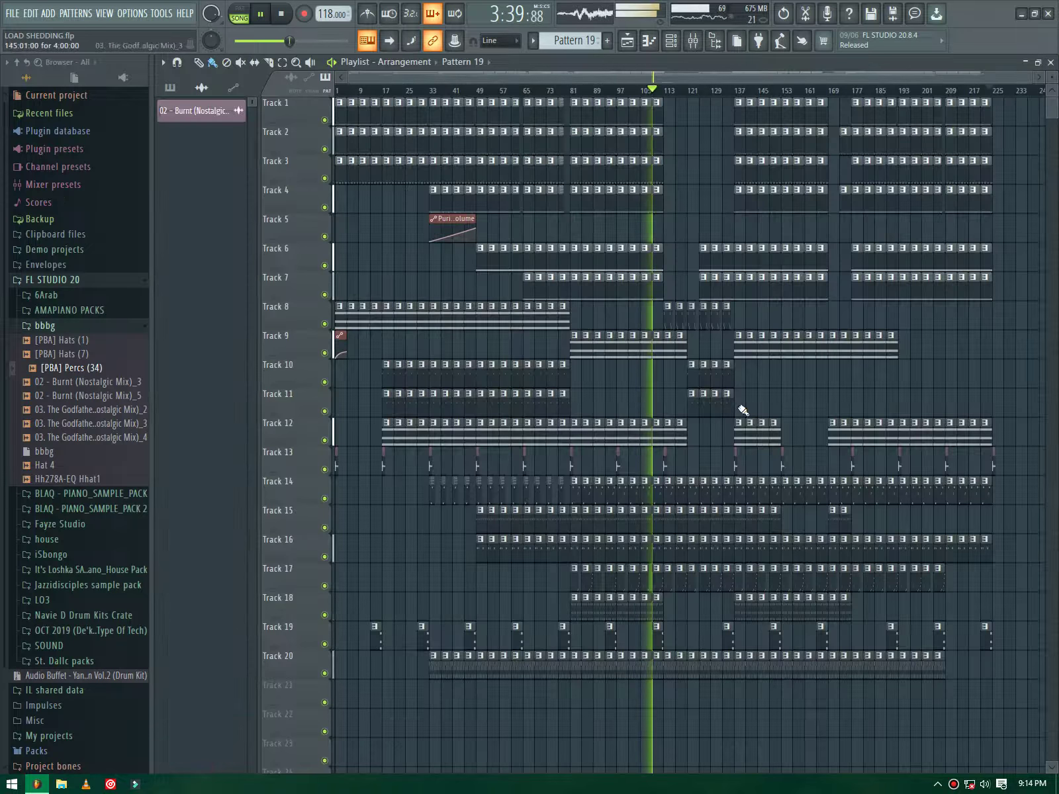